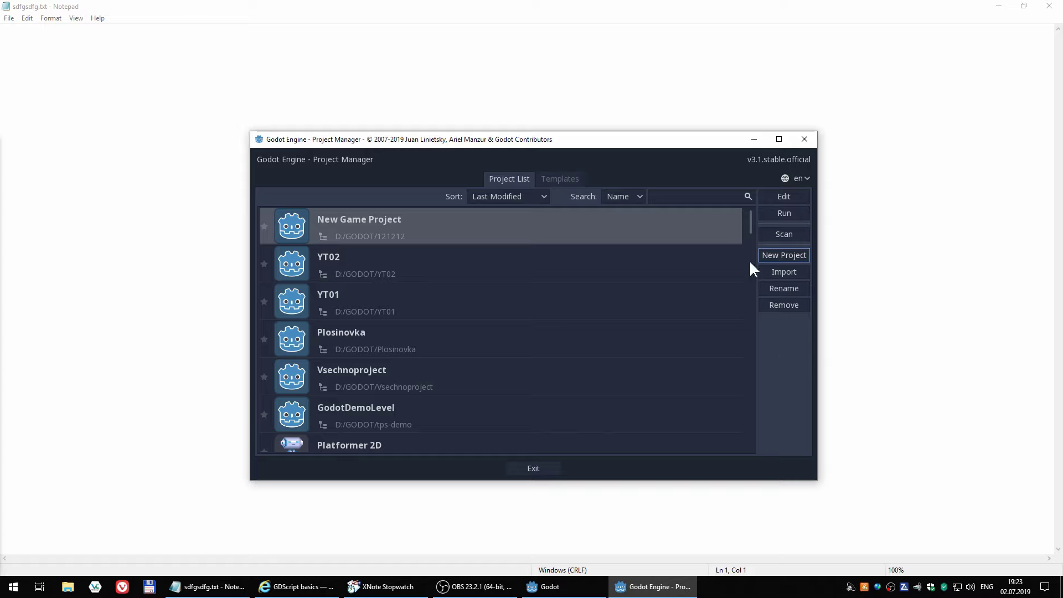
Create a new project named VYPRO in its own folder and open it in the editor
left_click(783, 259)
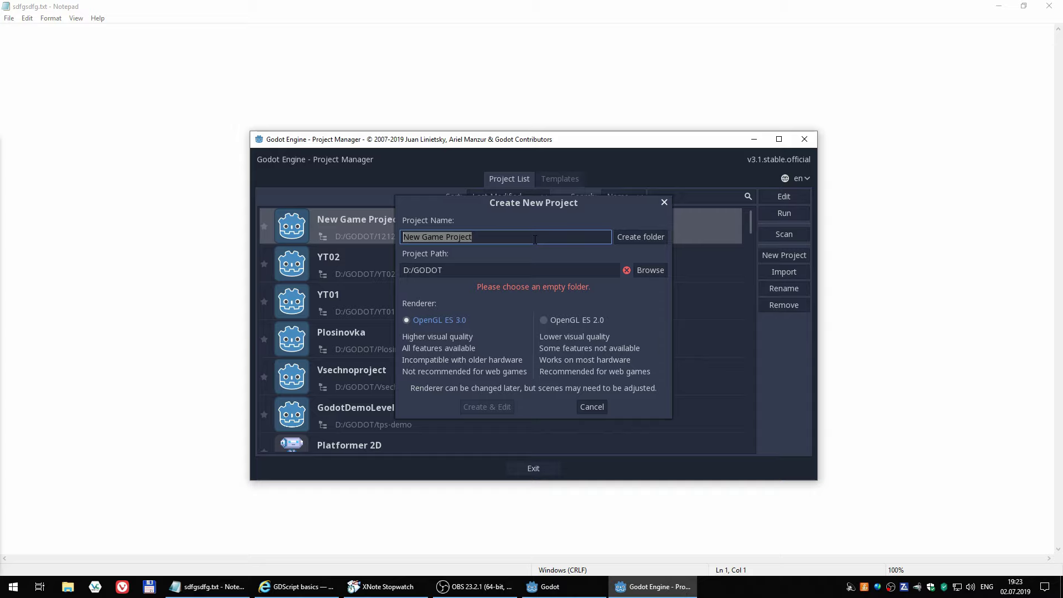
type("V")
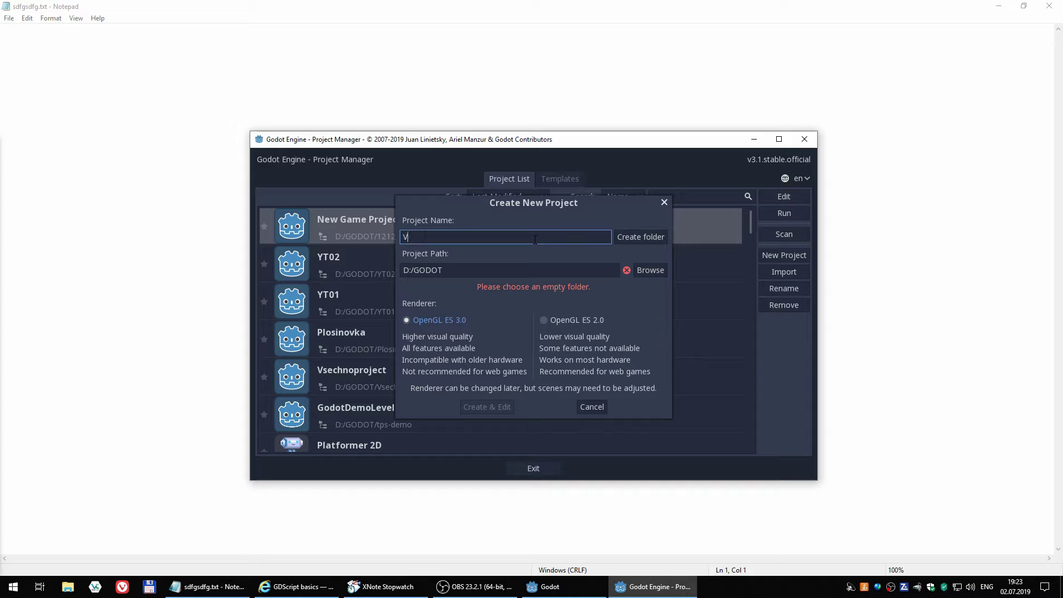
type("YPRO")
left_click(641, 236)
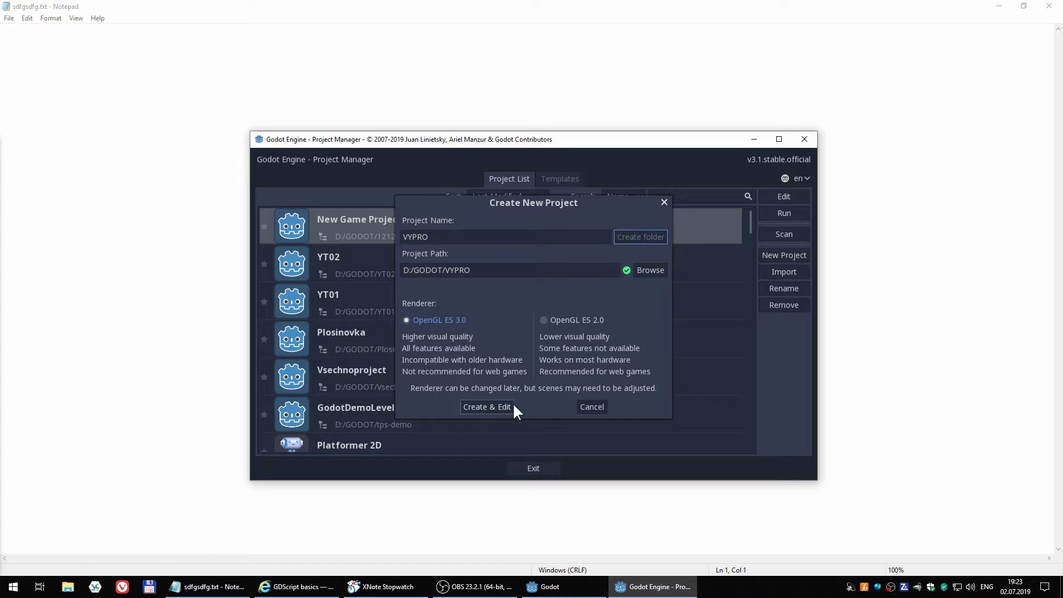
left_click(479, 406)
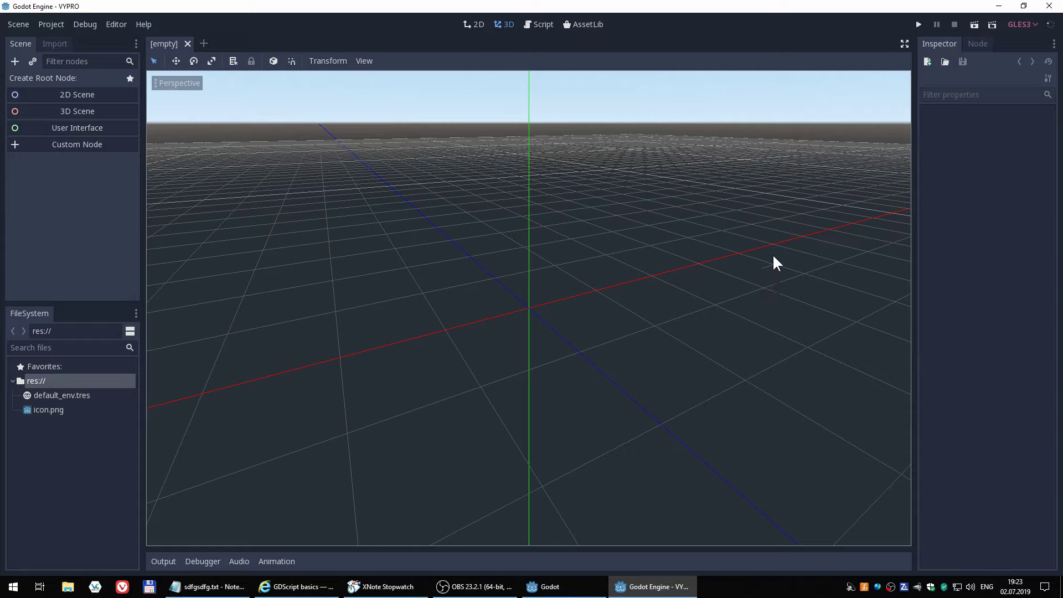
Make a 2D Scene root node and attach a new Node2D.gd script to it
left_click(541, 26)
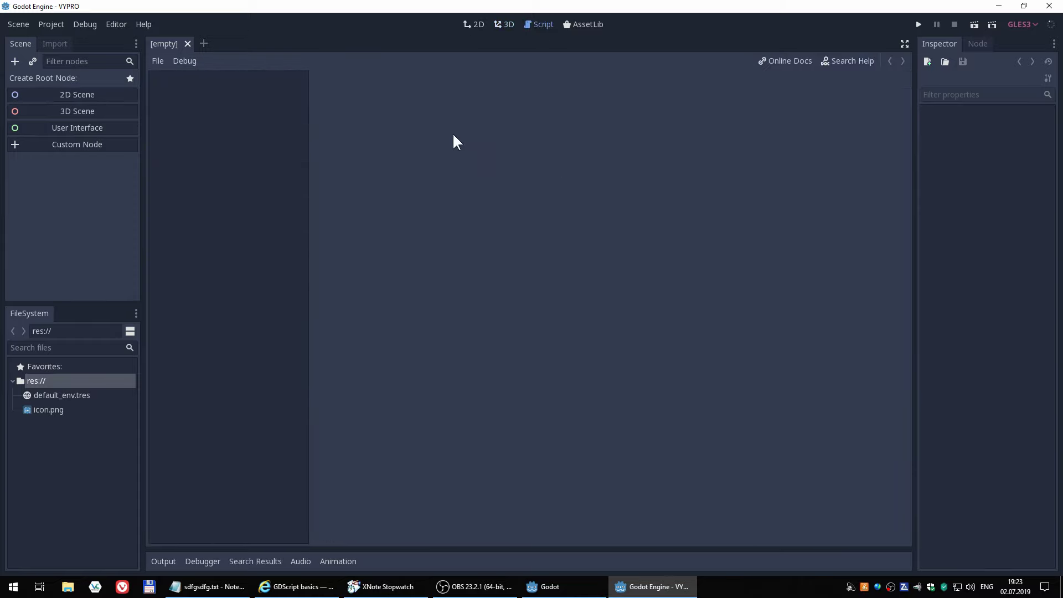
left_click(66, 96)
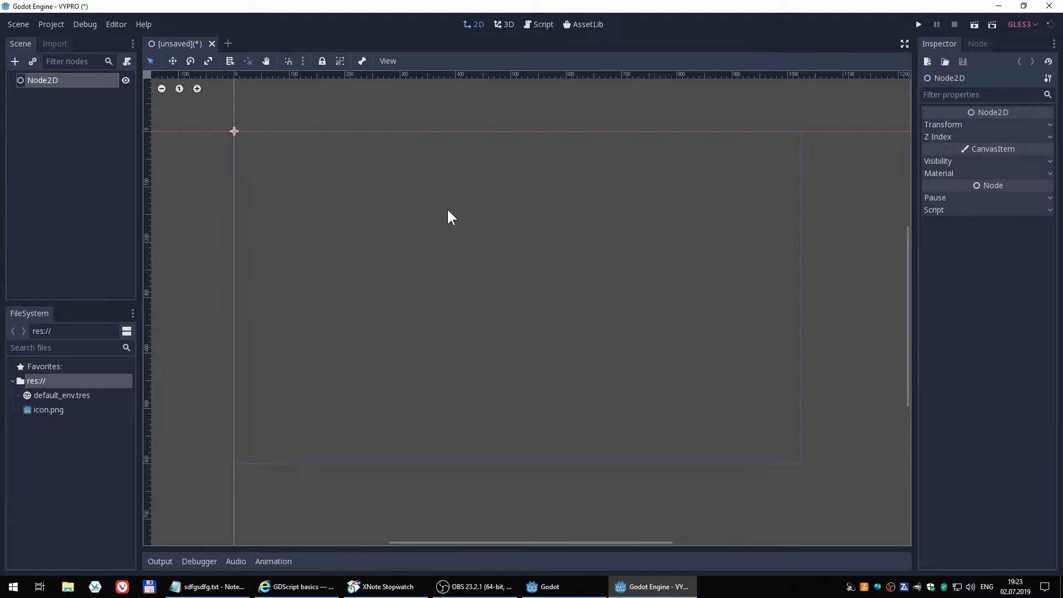
left_click(127, 61)
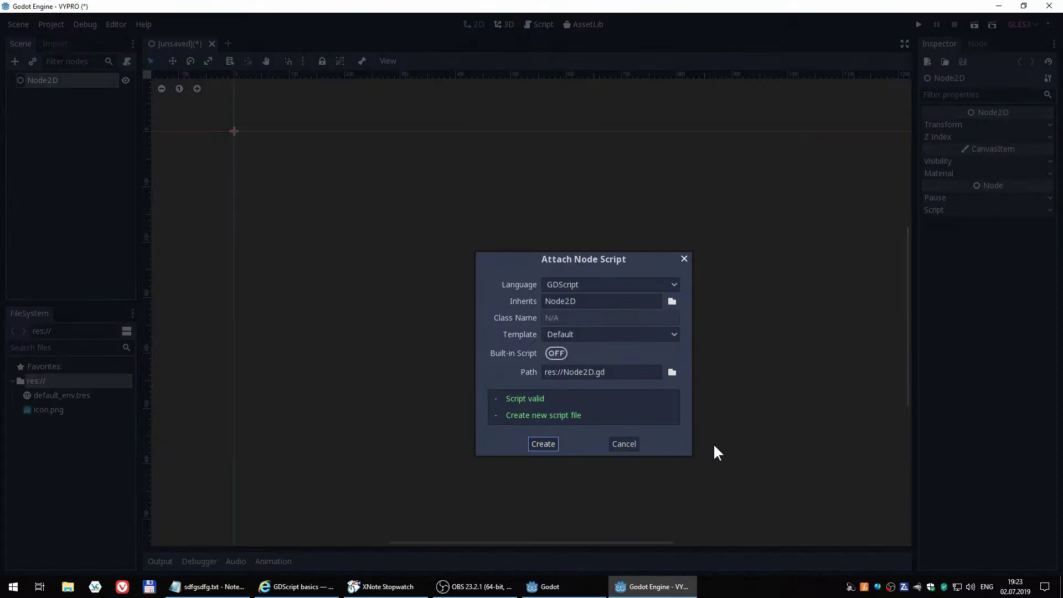
left_click(546, 446)
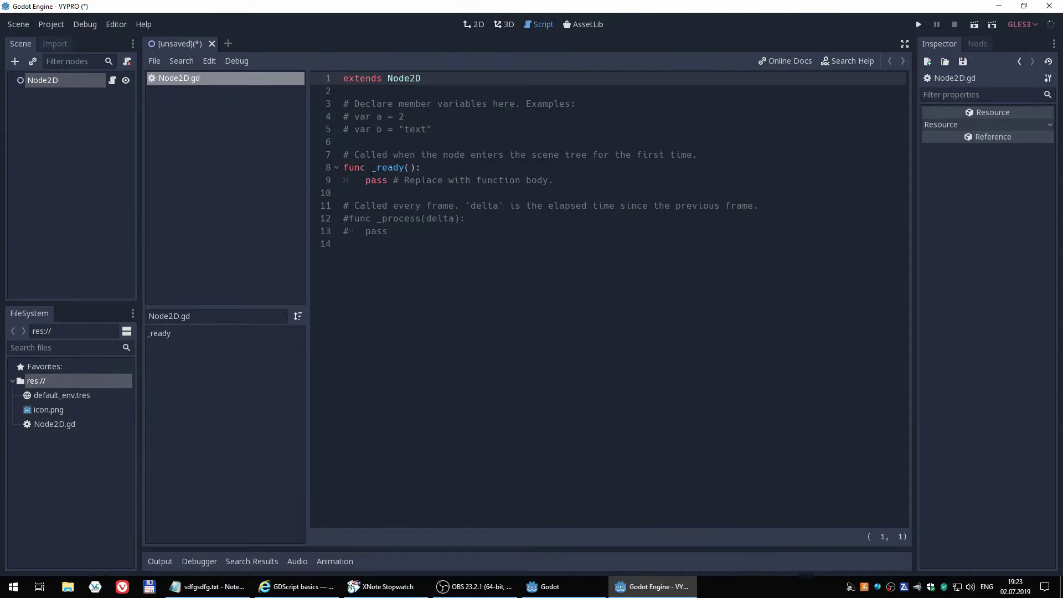
Replace the template code under extends Node2D with a _ready() function containing pass
left_click_drag(344, 104, 567, 288)
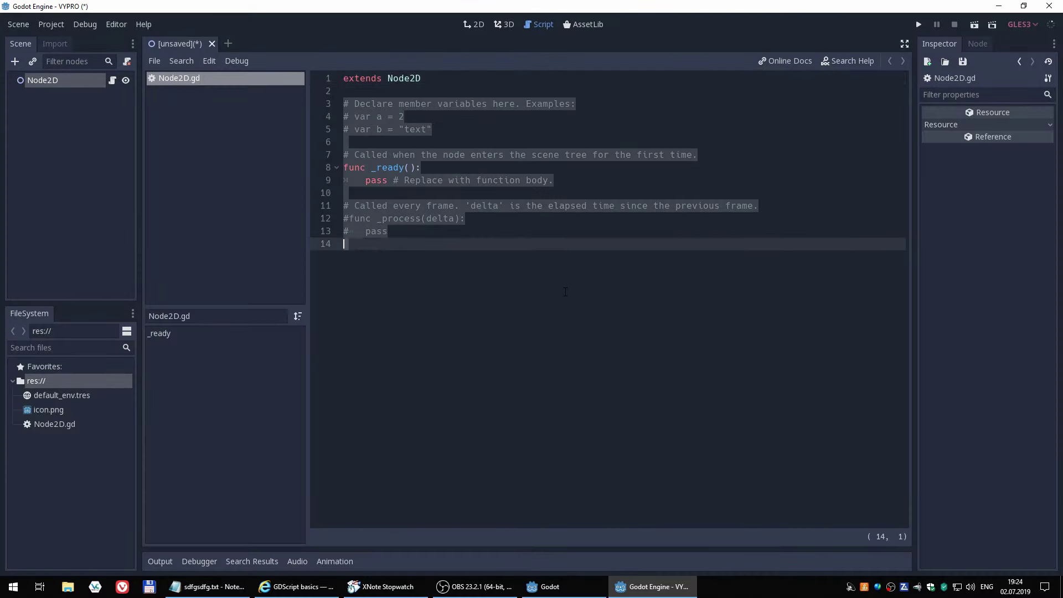
key("BackSpace")
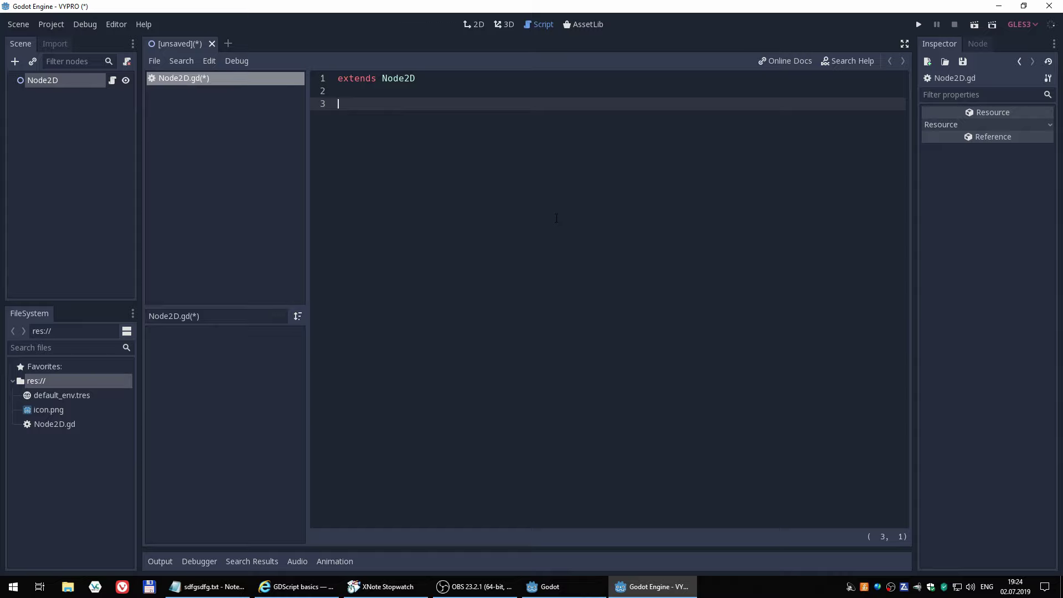
type("fun")
type("_re")
key("BackSpace")
key("BackSpace")
key("BackSpace")
type("re")
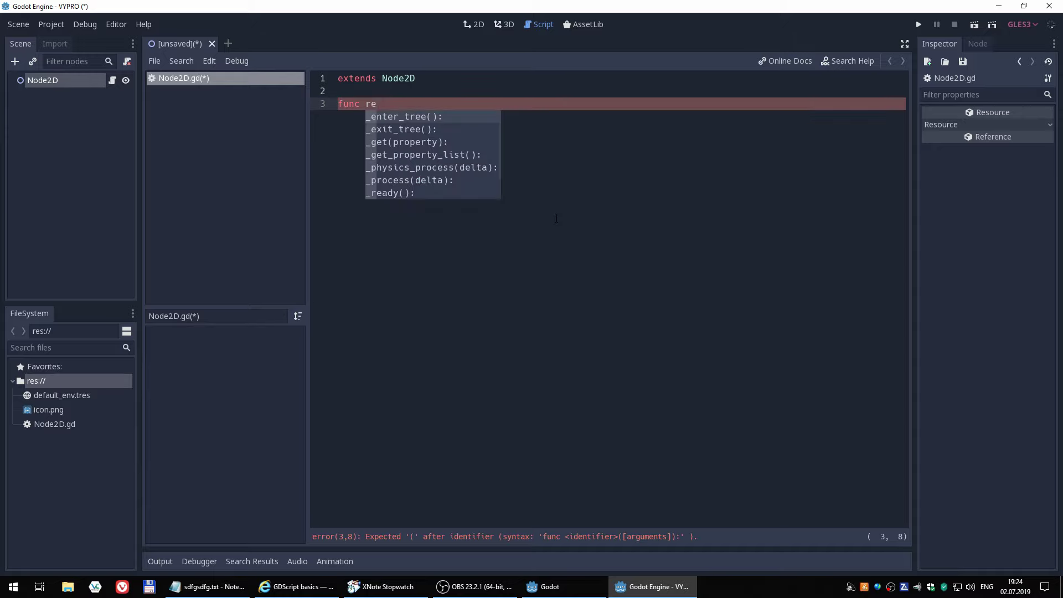
type("ad")
key("Return")
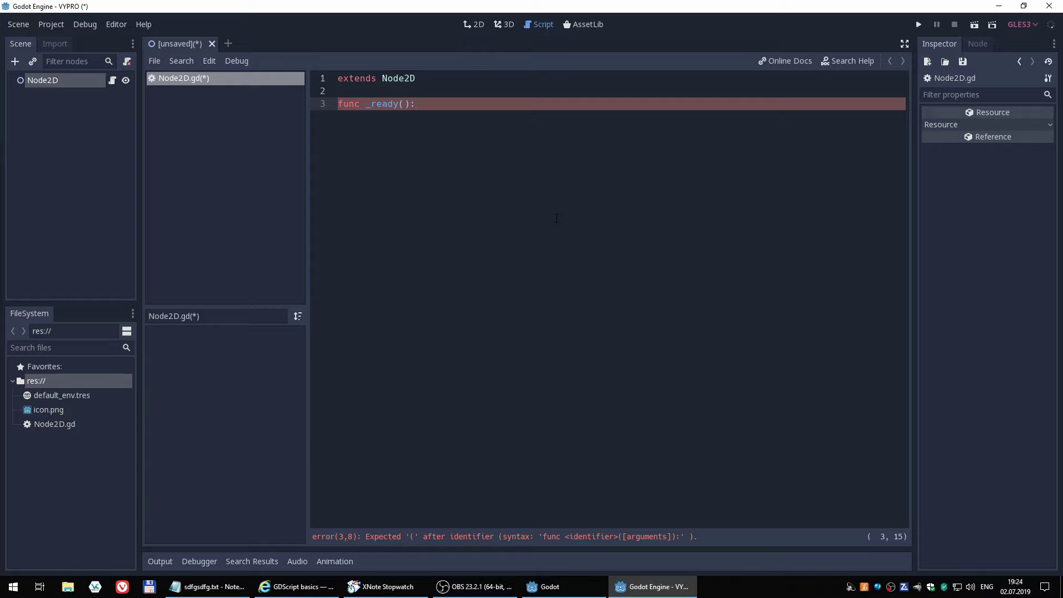
key("Return")
type("p")
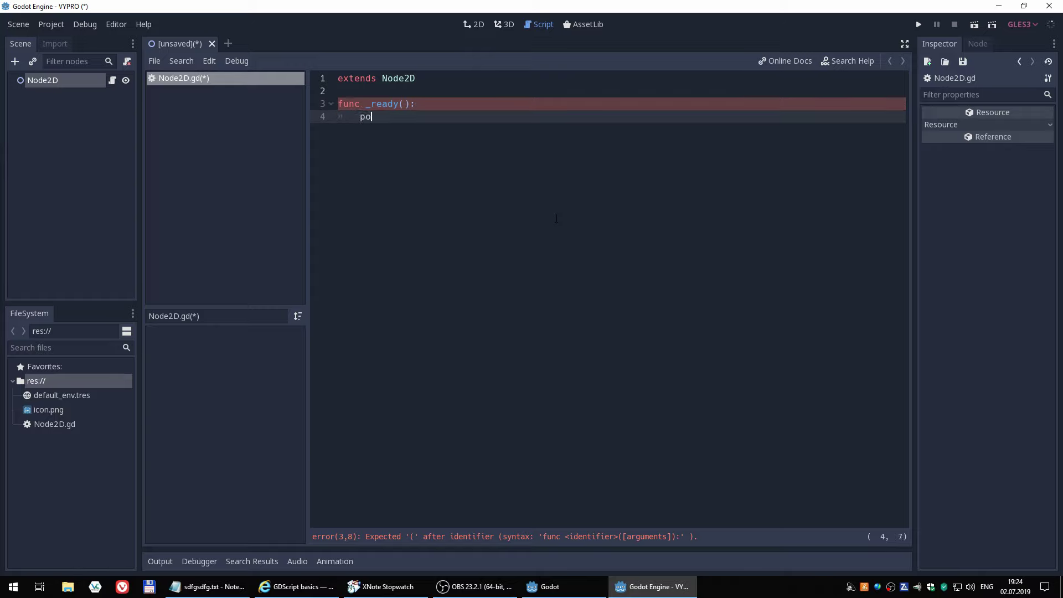
type("ass")
key("Return")
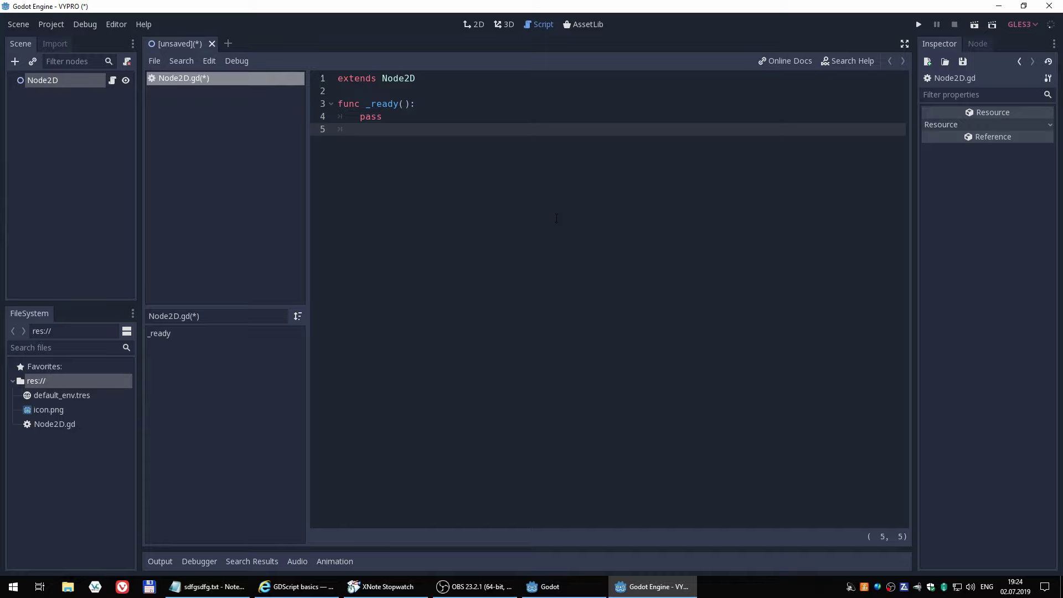
Add a separator row of # characters beneath the _ready() function, then save the scene
key("Return")
key("BackSpace")
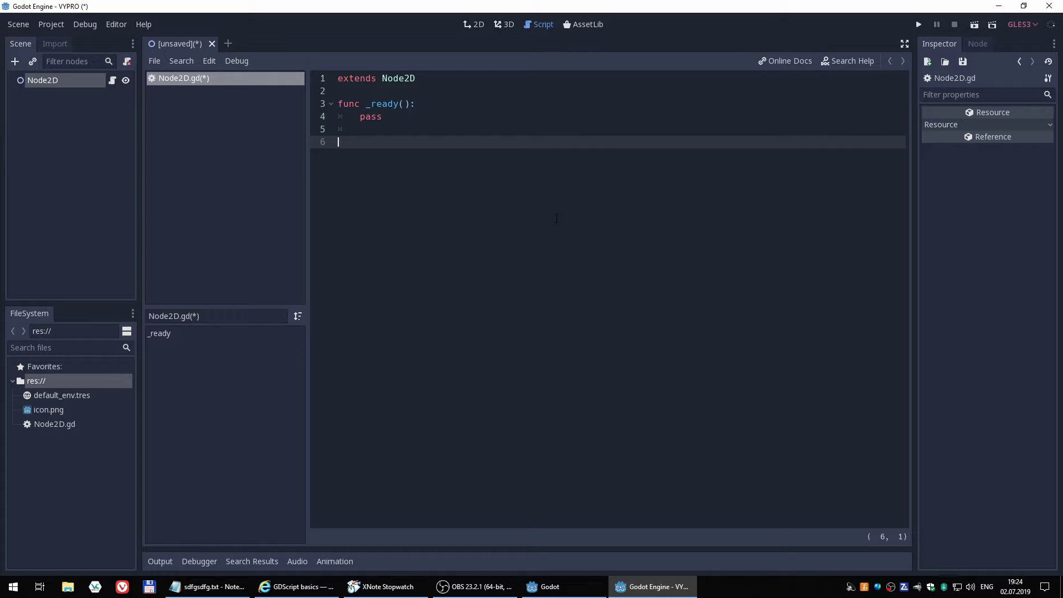
type("##################")
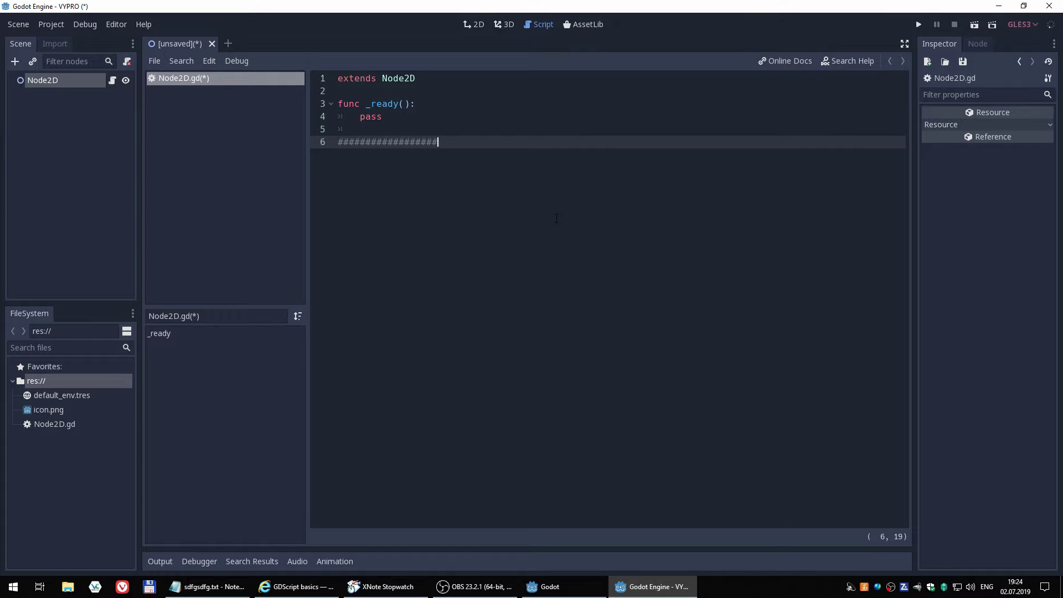
type("###########################################################")
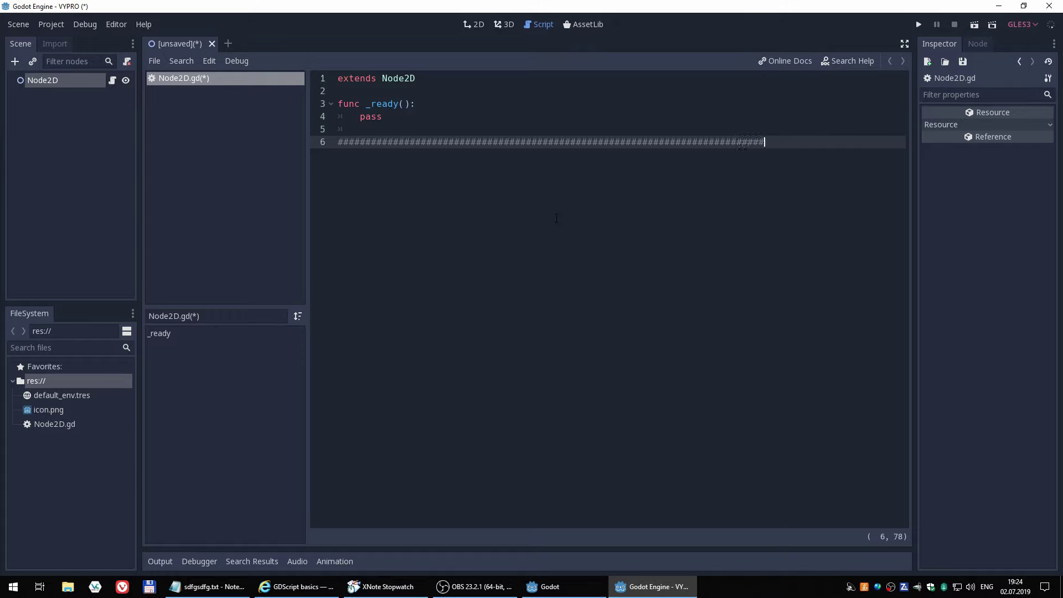
type("########")
key("Return")
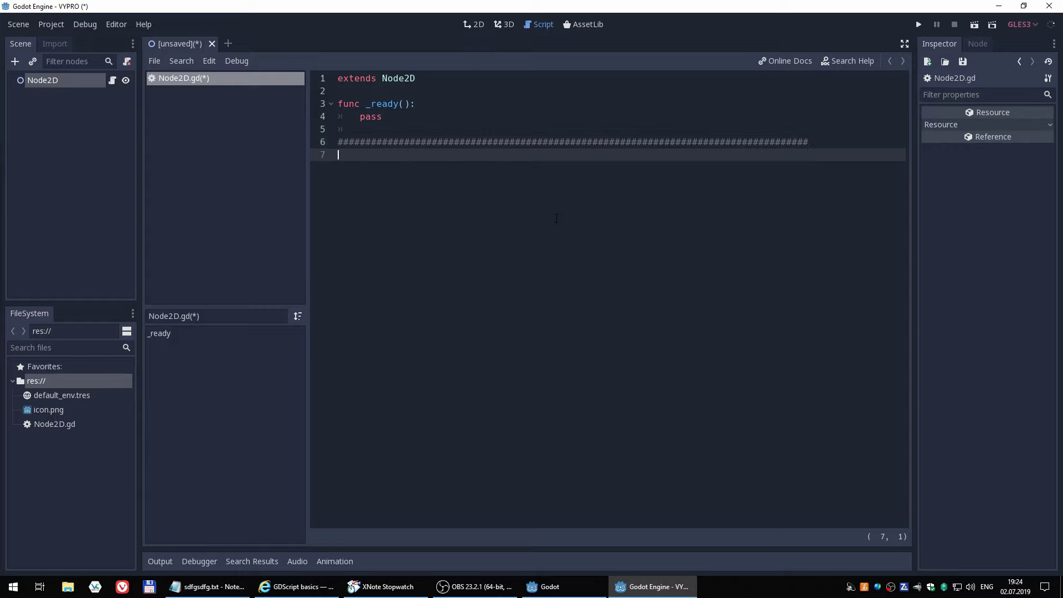
key("Up")
key("Up")
key("Delete")
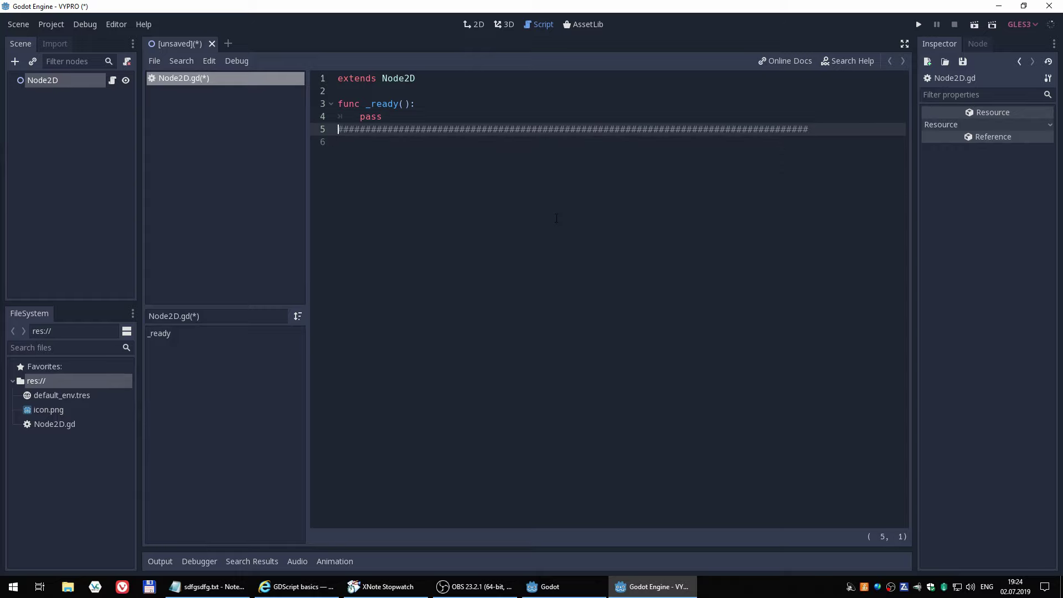
key("Up")
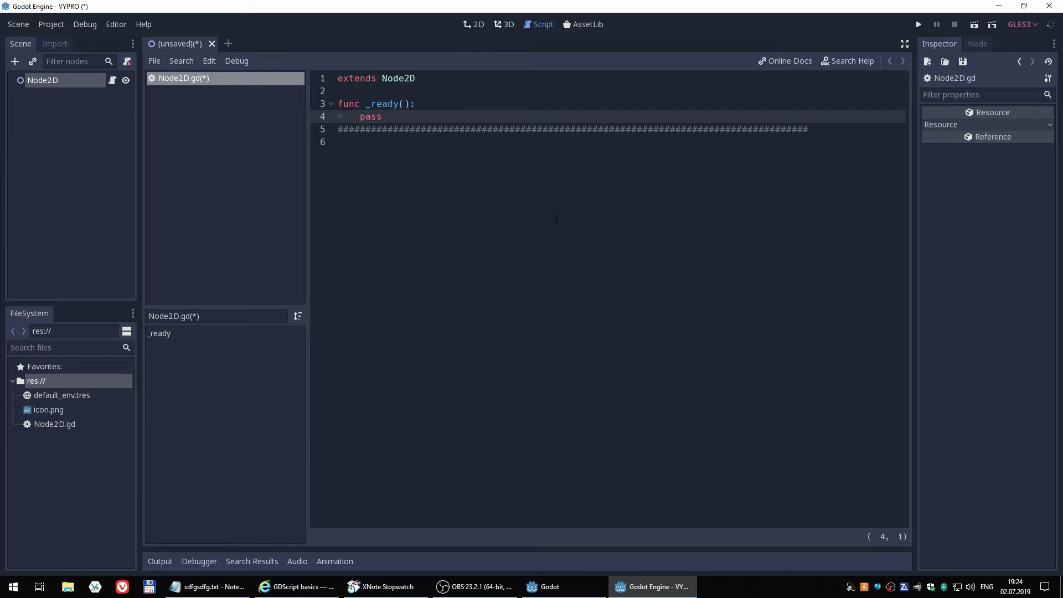
key("Down")
key("Down")
key("Return")
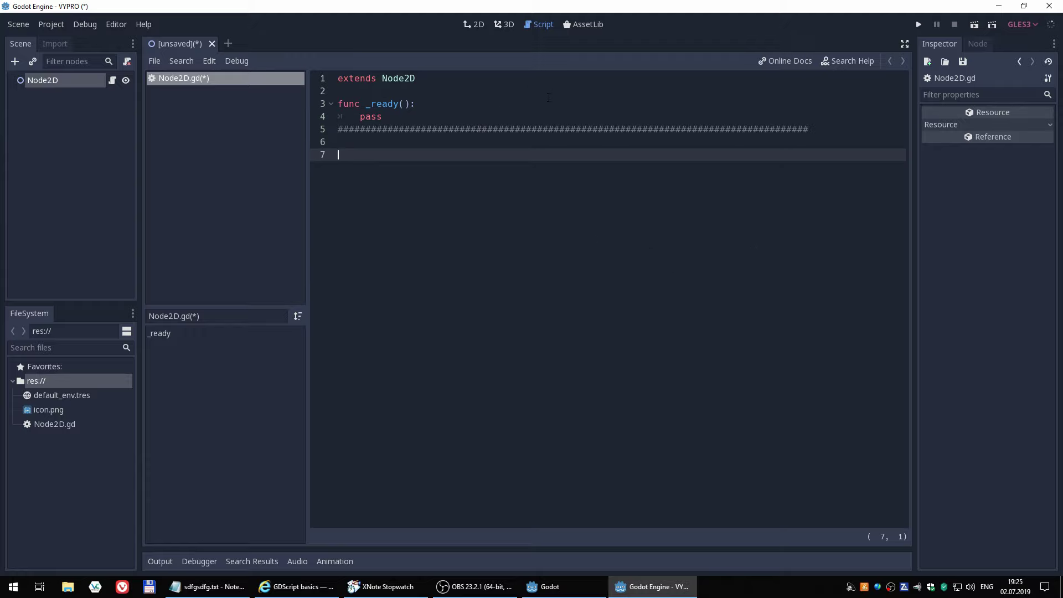
key("ctrl+s")
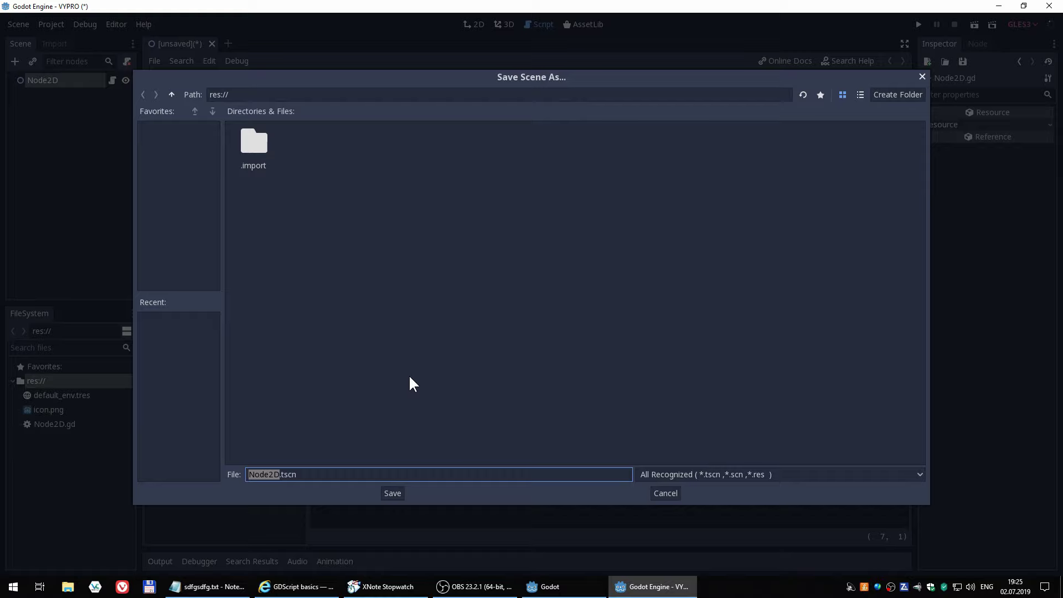
Save the scene as Node2D.tscn, test-run it, then close the VYPRO game window
left_click(392, 493)
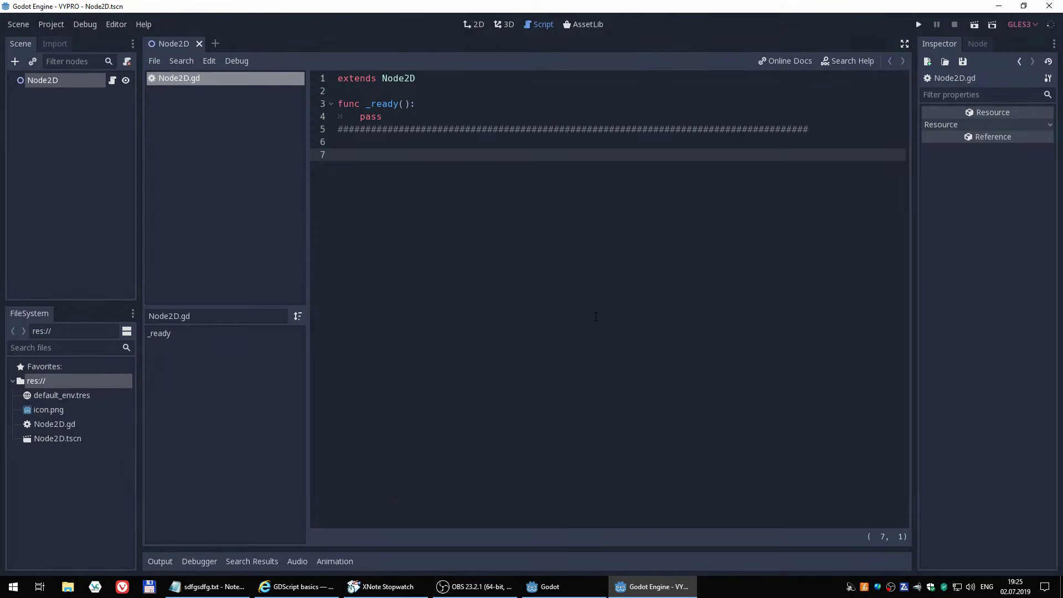
left_click(974, 25)
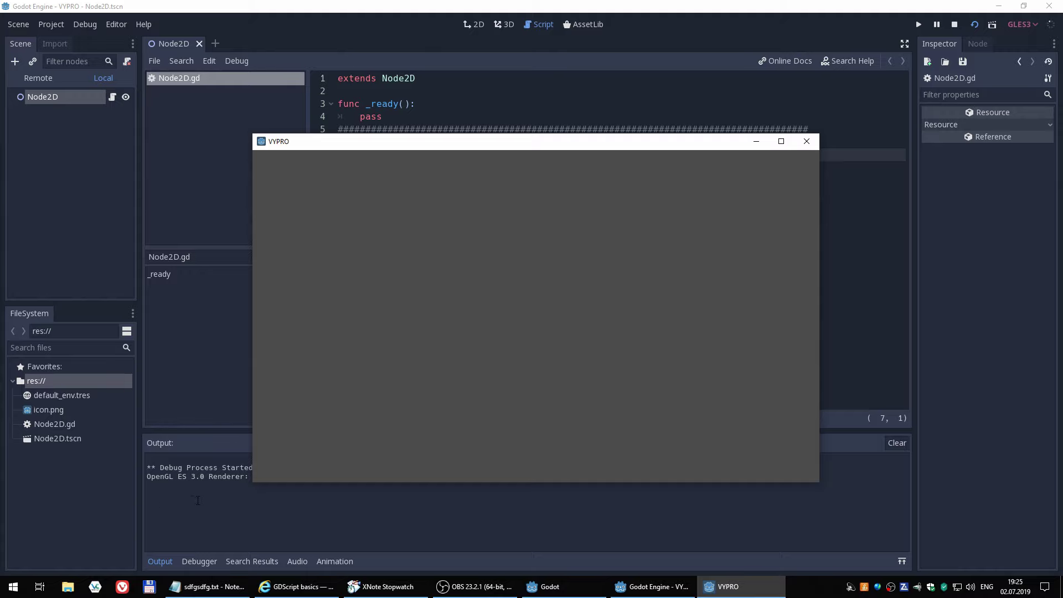
left_click(197, 501)
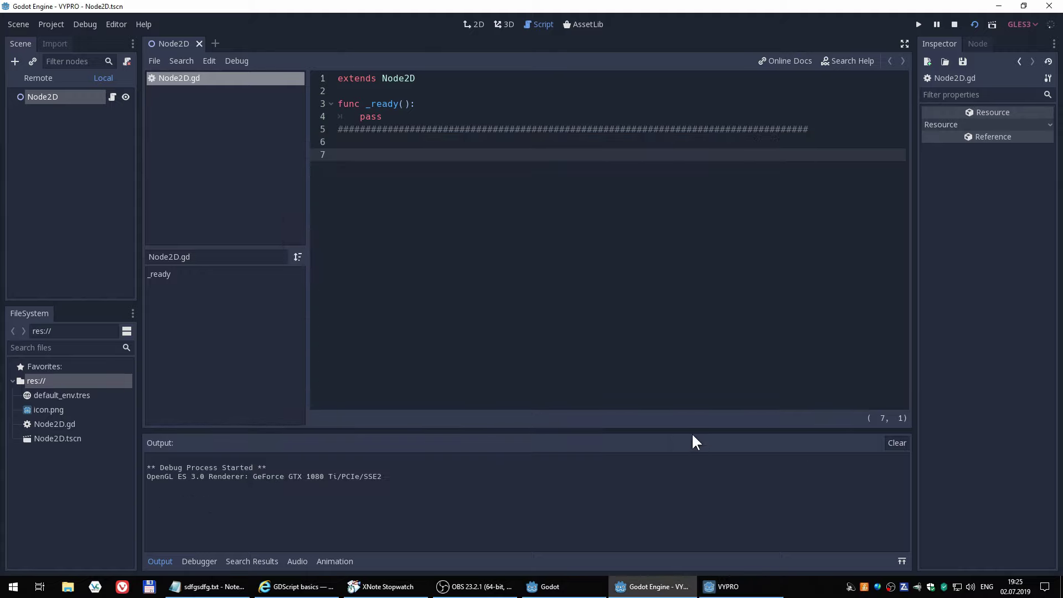
left_click_drag(690, 431, 688, 429)
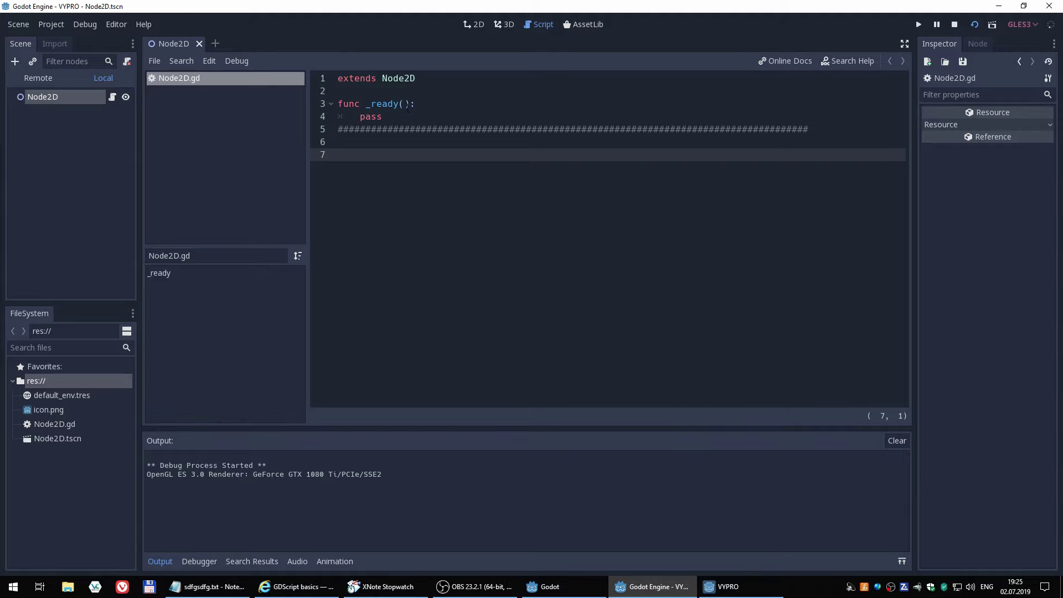
left_click(725, 587)
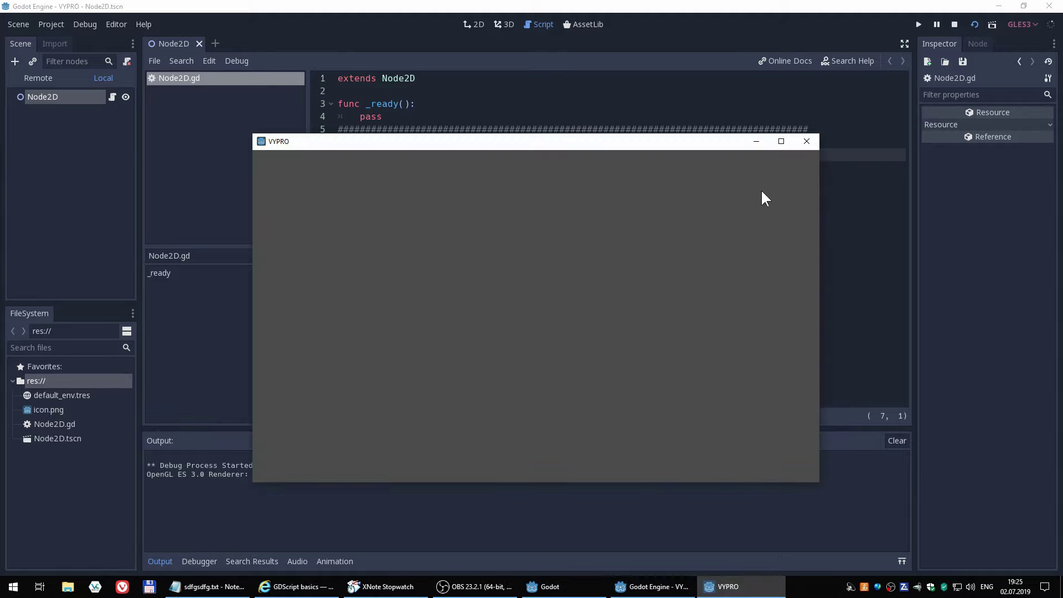
left_click(806, 142)
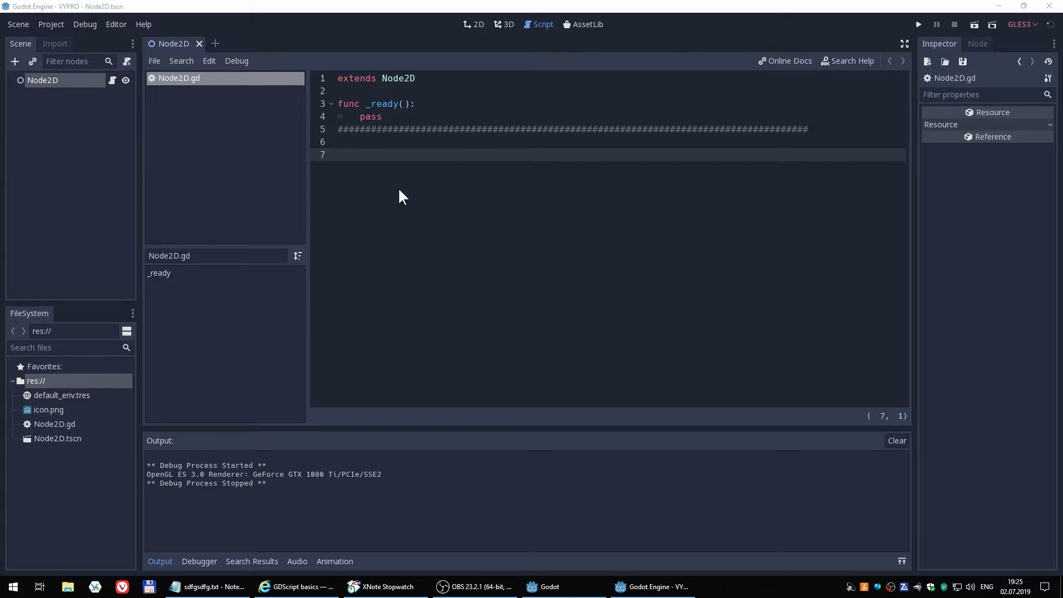
Set the game window size to 153 × 124 in Project Settings > Display > Window
left_click(53, 19)
left_click(70, 44)
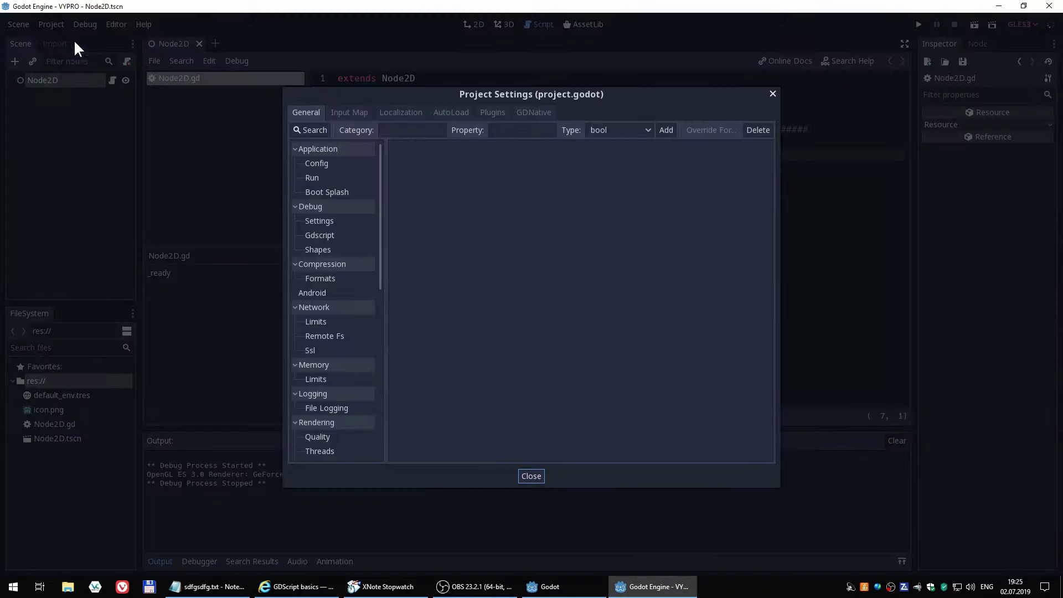
scroll(364, 327, "down", 3)
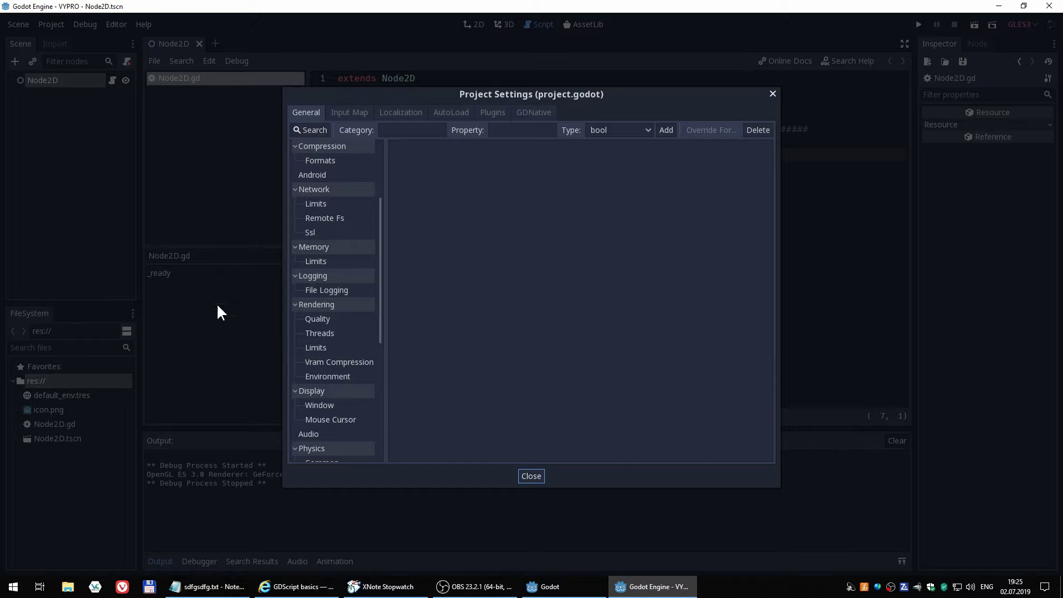
left_click(324, 405)
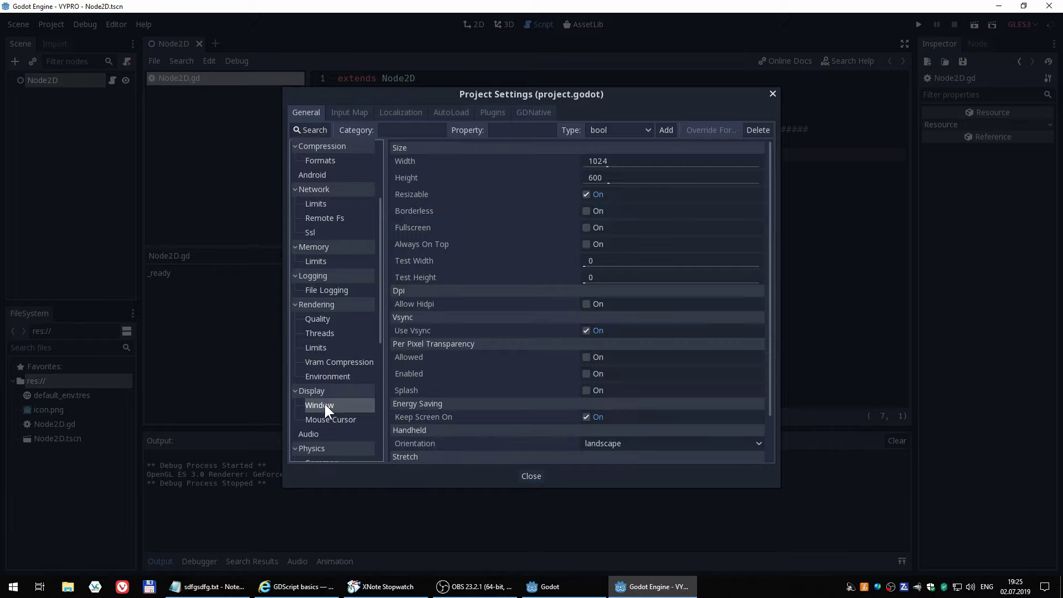
mouse_move(607, 168)
left_mouse_down()
mouse_move(591, 172)
mouse_move(596, 184)
mouse_move(587, 165)
mouse_move(588, 185)
left_mouse_up()
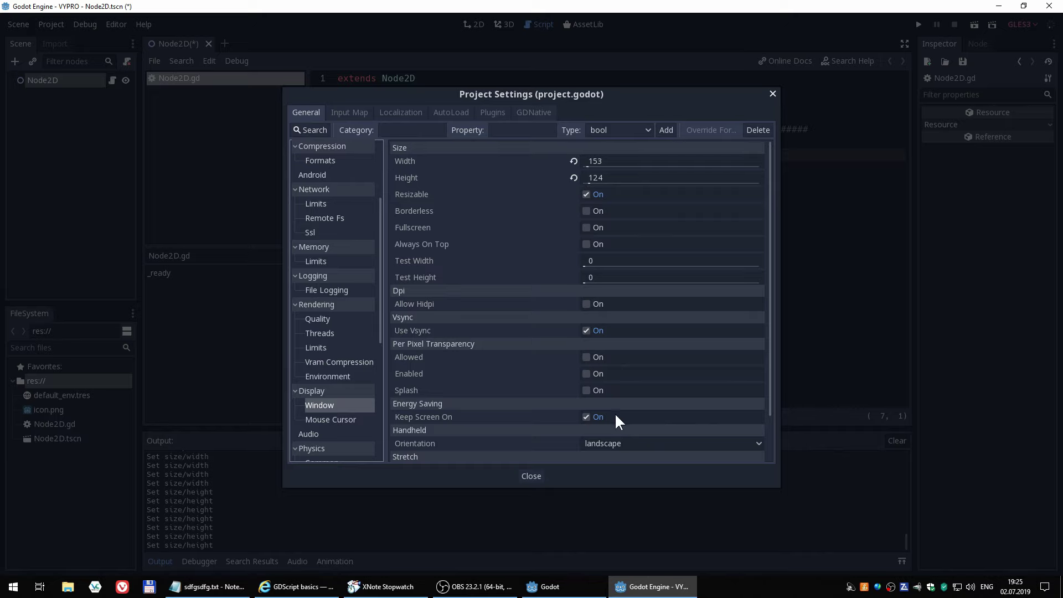
left_click(531, 475)
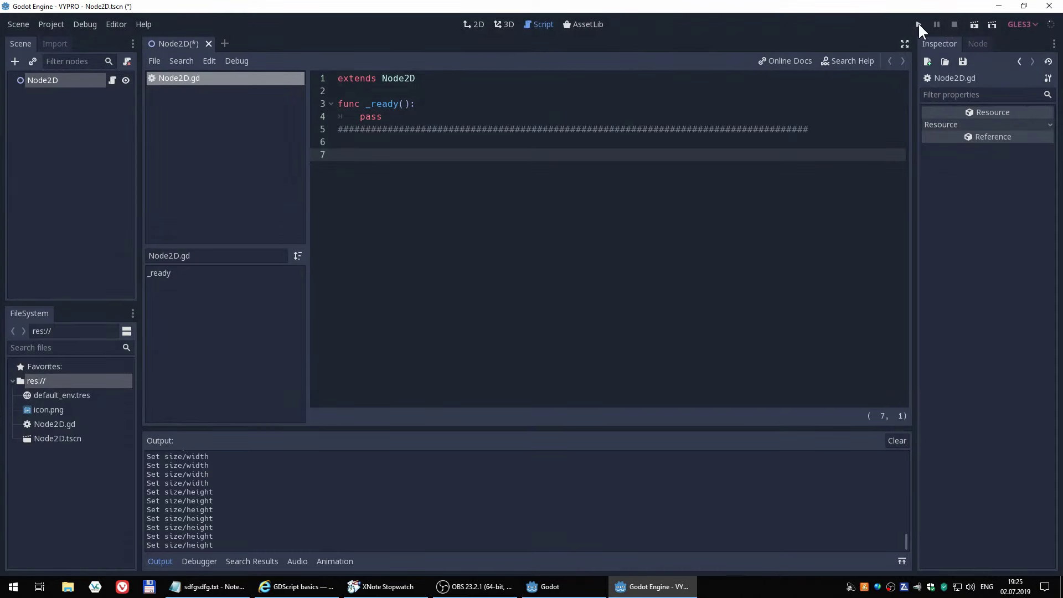
Run the scene in the small 153×124 window, then stop it
left_click(974, 25)
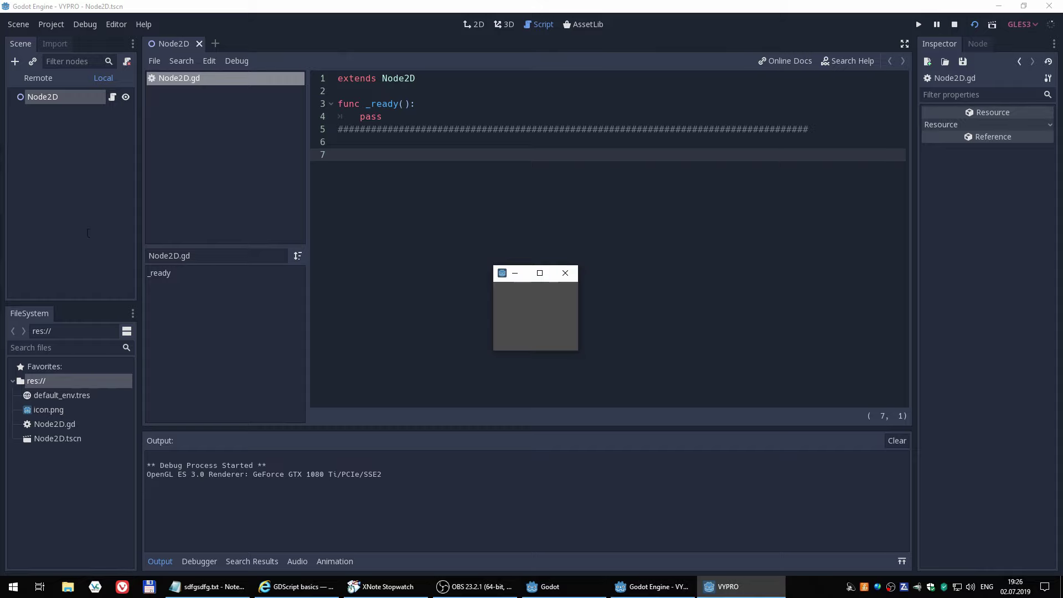
left_click(566, 273)
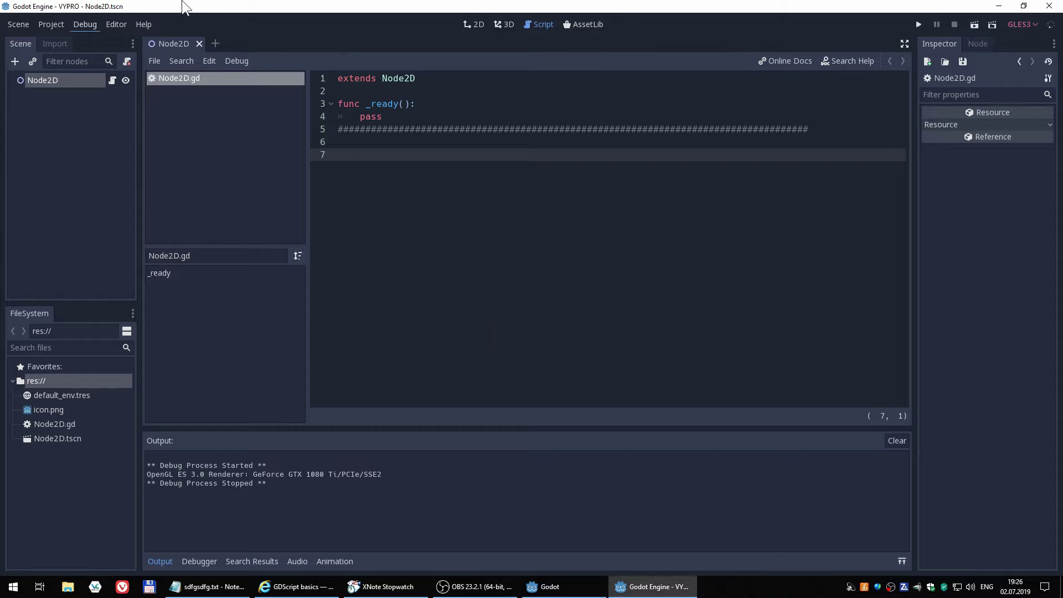
left_click(119, 24)
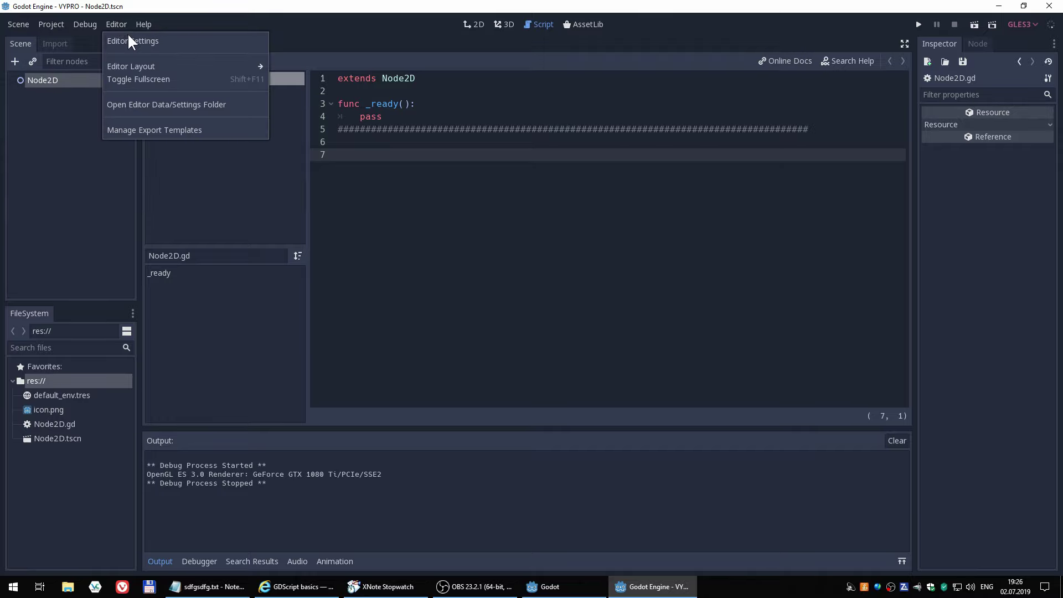
Open Editor Settings and browse to the Interface > Editor options, such as font sizes
left_click(132, 42)
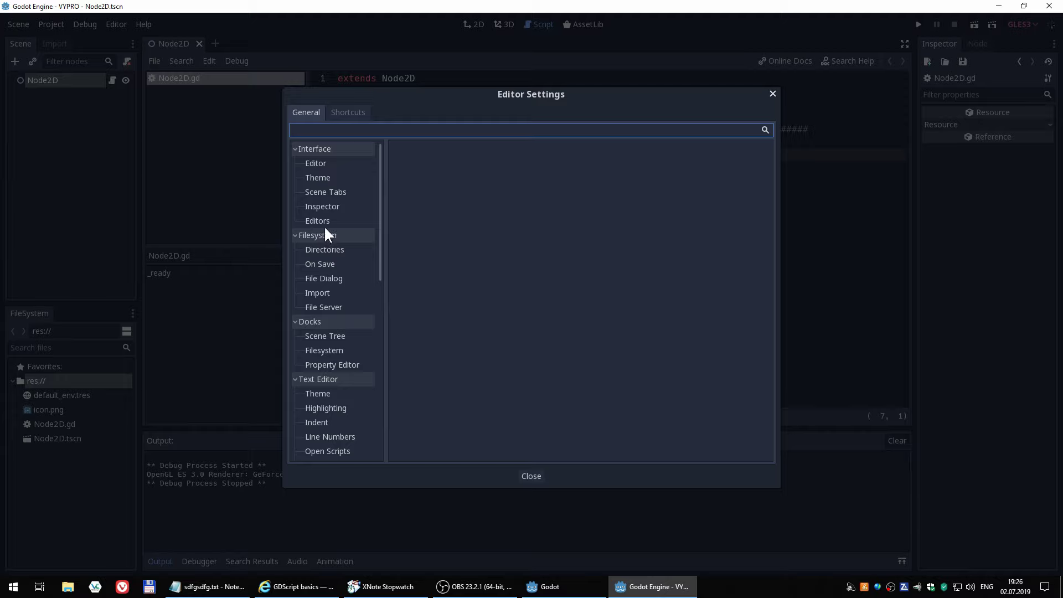
scroll(355, 349, "down", 5)
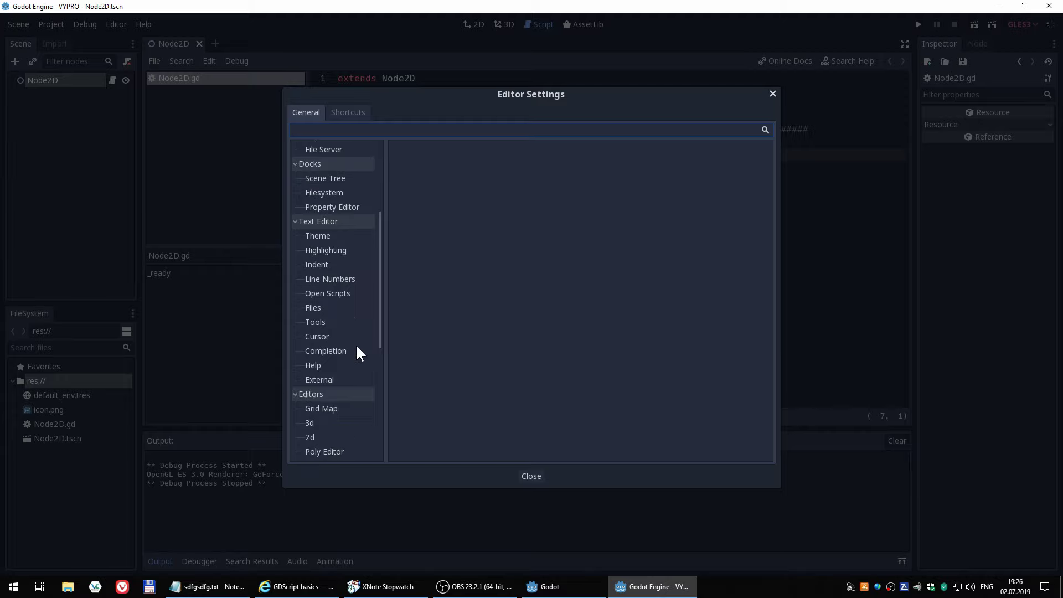
scroll(355, 349, "down", 1)
scroll(356, 349, "down", 4)
scroll(355, 344, "down", 3)
scroll(356, 343, "down", 4)
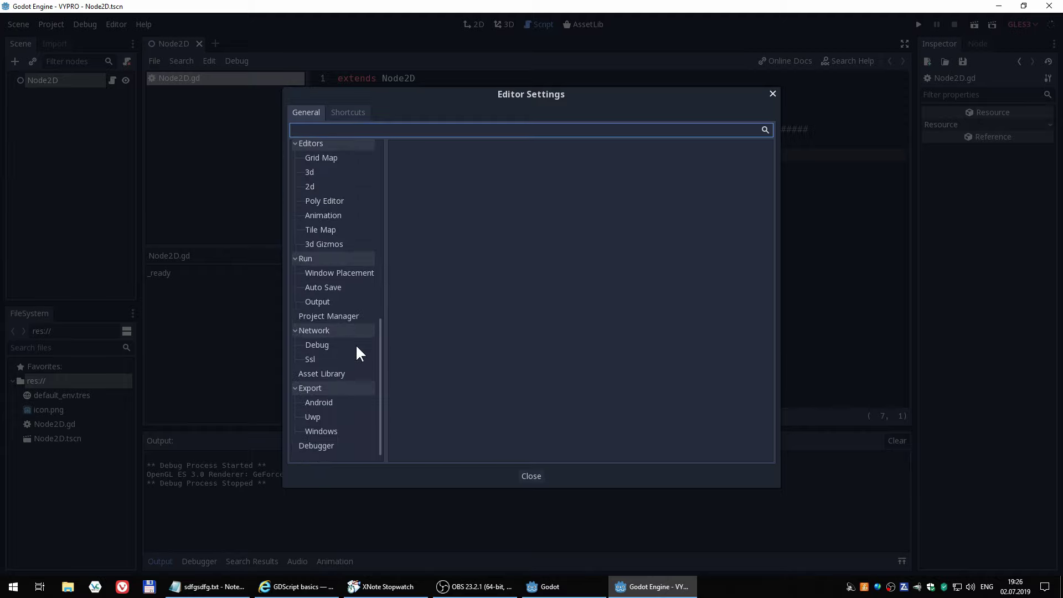
scroll(329, 288, "up", 9)
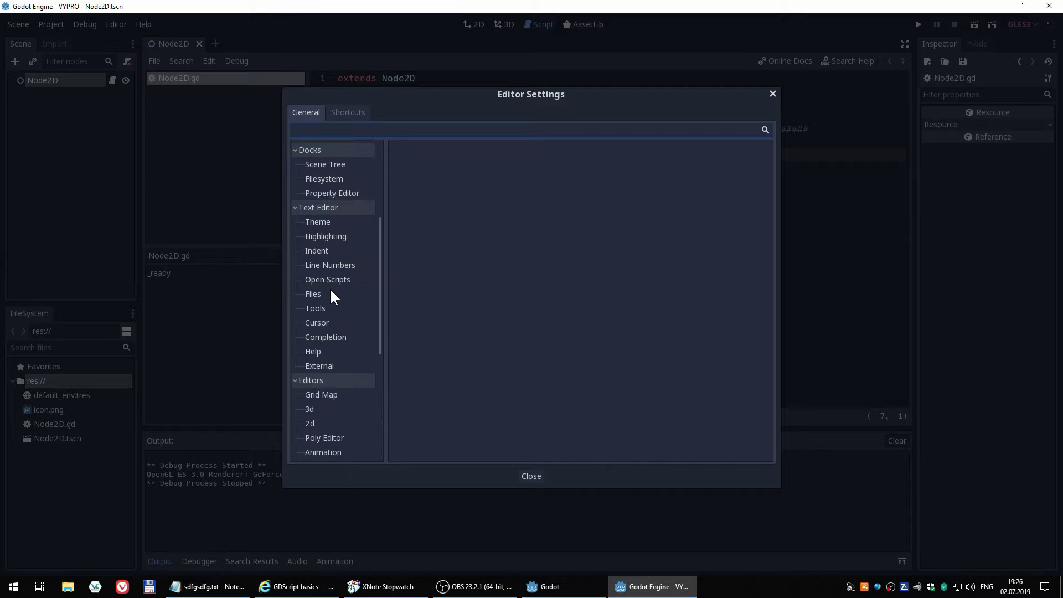
scroll(330, 287, "up", 7)
left_click(316, 163)
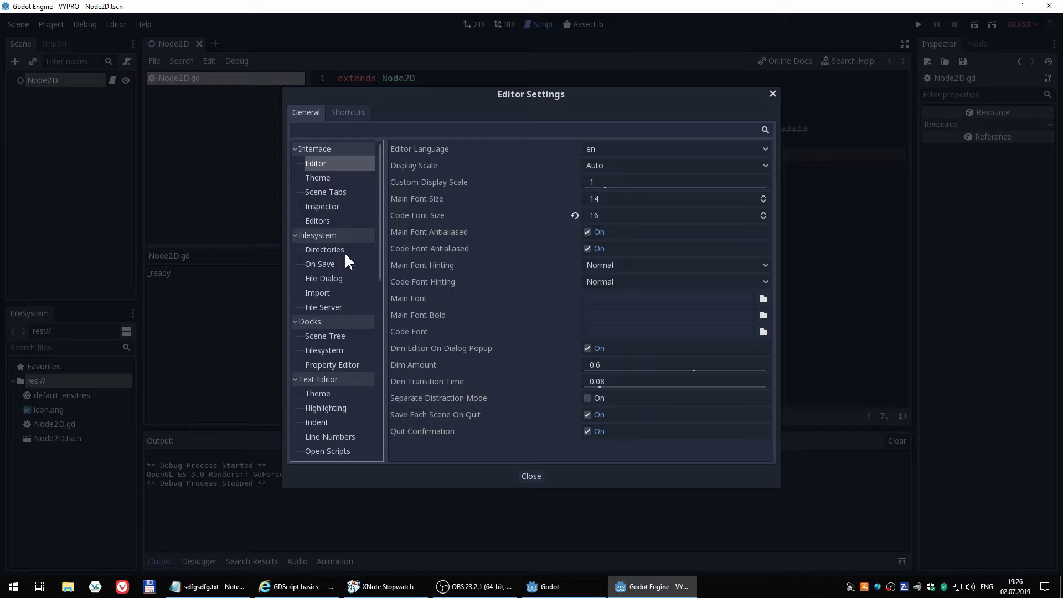
scroll(357, 347, "down", 2)
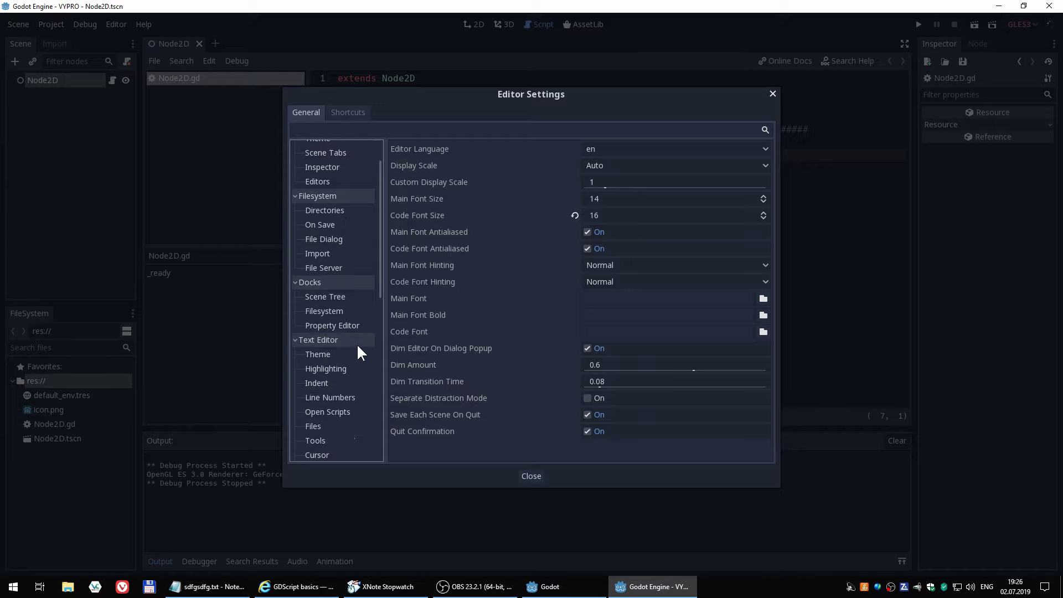
scroll(357, 365, "down", 4)
scroll(356, 361, "down", 3)
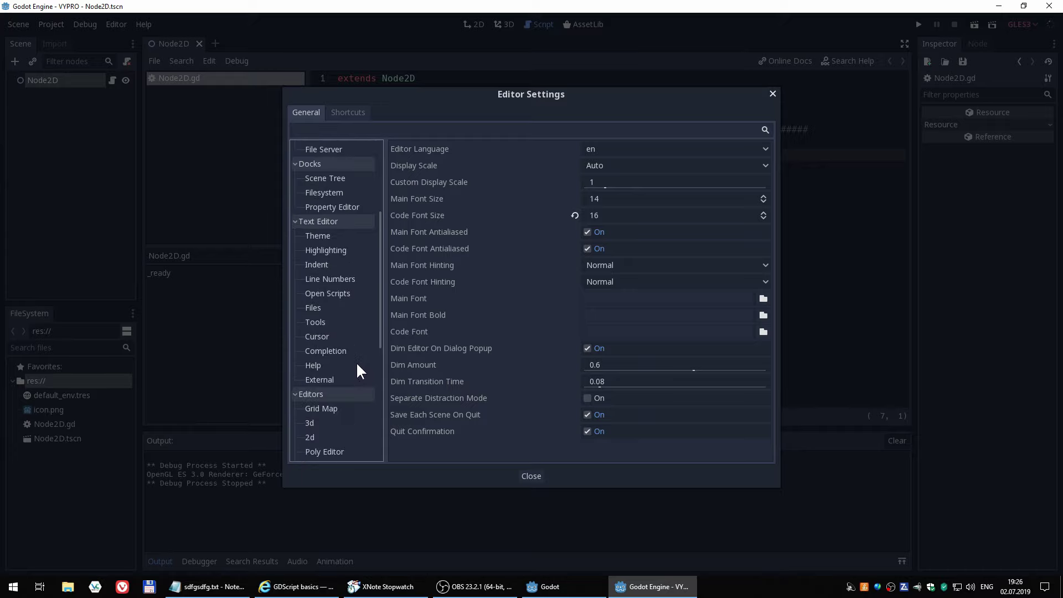
scroll(352, 360, "down", 2)
scroll(352, 361, "down", 4)
scroll(342, 360, "down", 5)
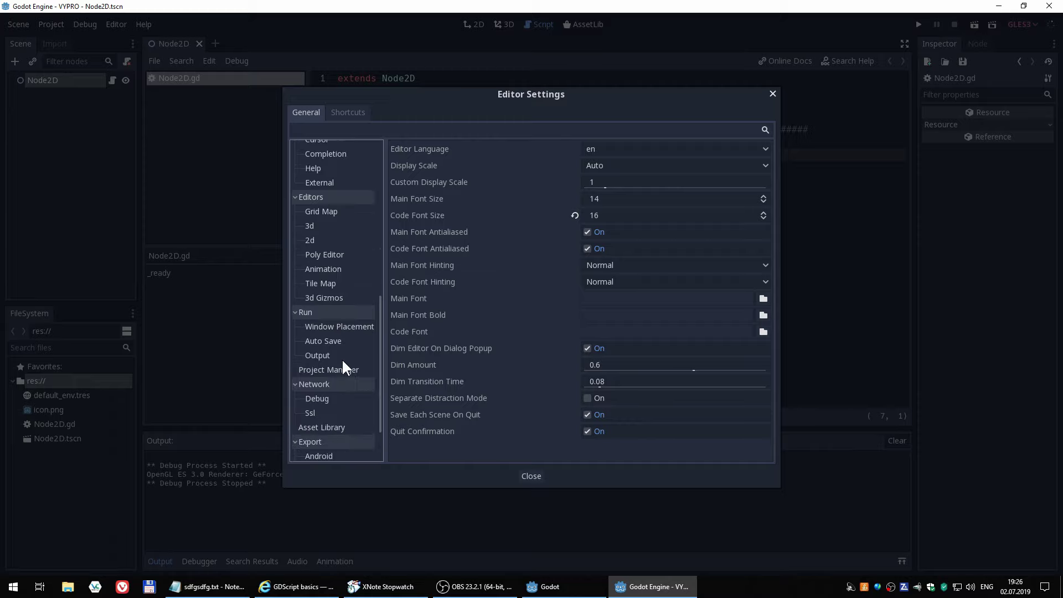
Place run windows at a Custom Position with y set to 300, then close Editor Settings
left_click(341, 326)
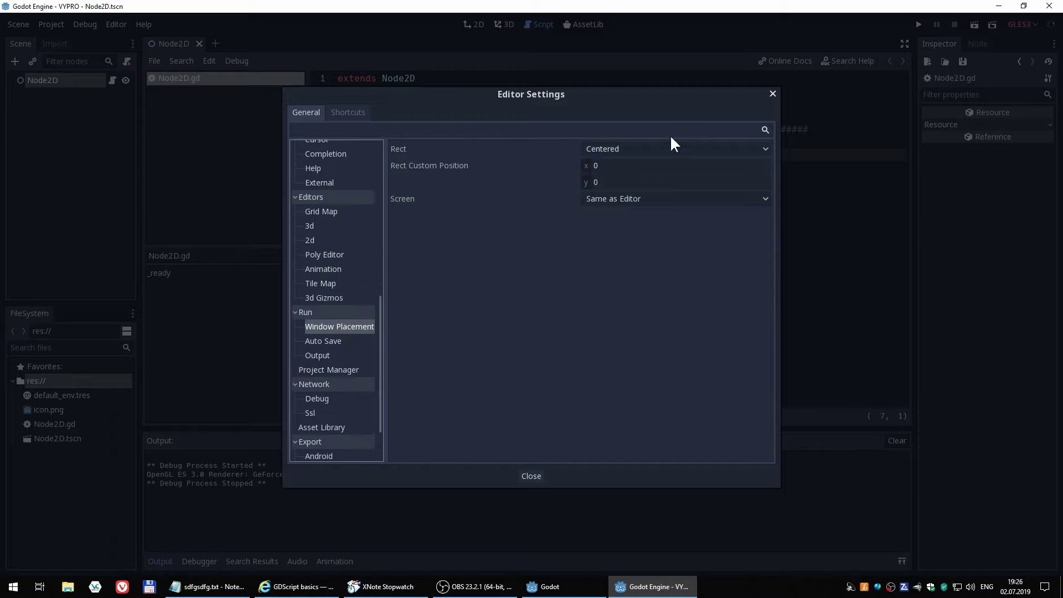
left_click(614, 150)
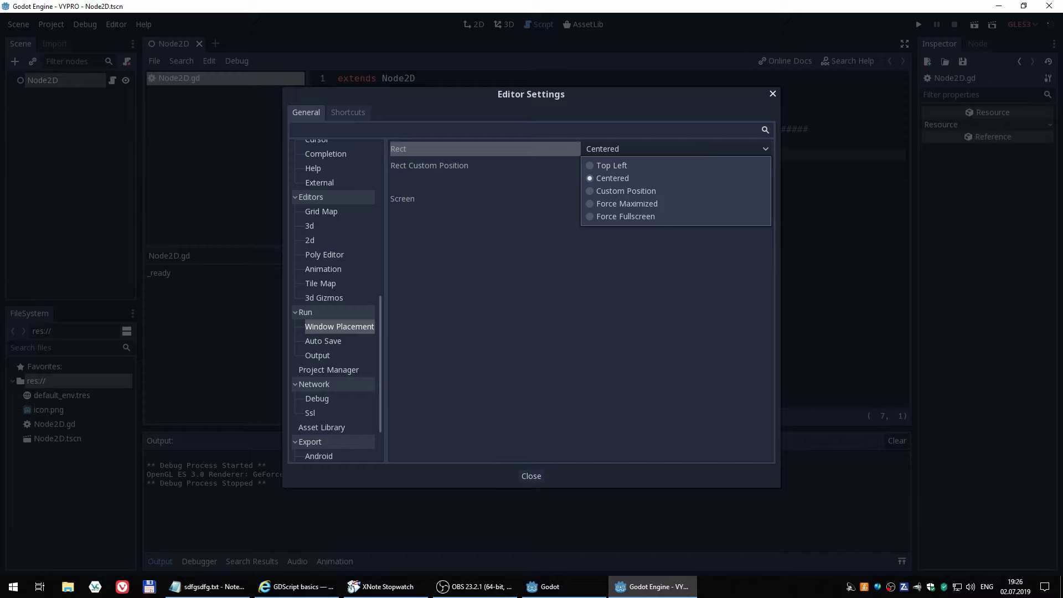
left_click(611, 191)
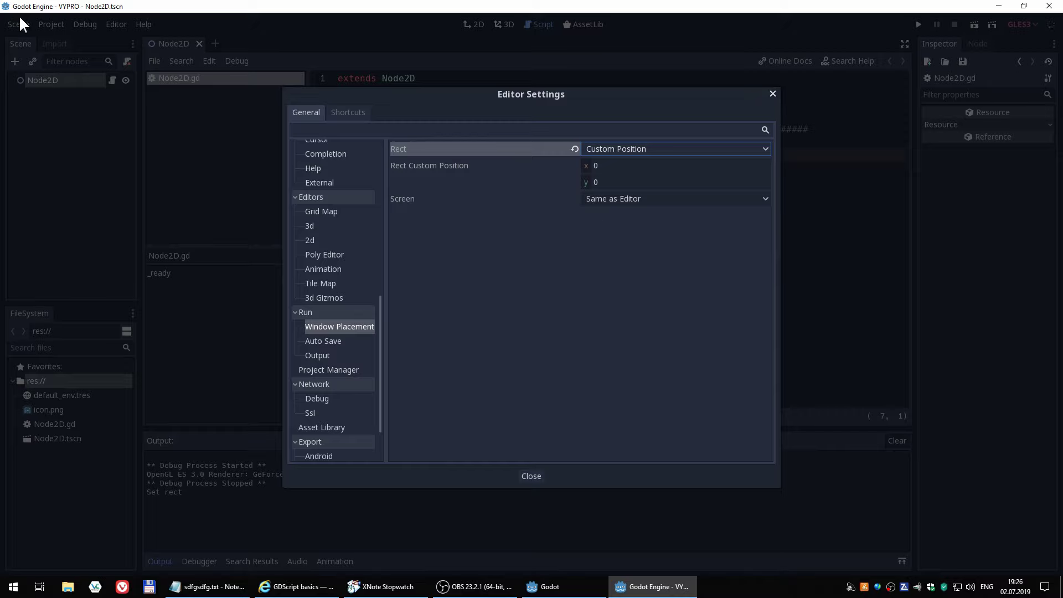
left_click_drag(605, 181, 642, 181)
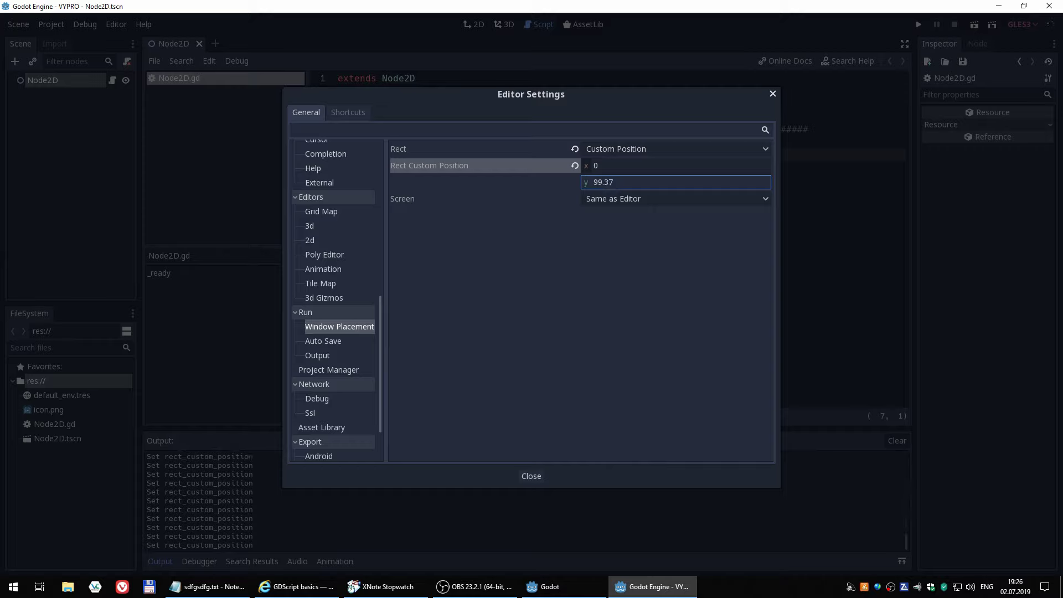
left_click(593, 185)
key("Return")
left_click_drag(622, 182, 615, 183)
left_click(637, 182)
type("300")
key("Return")
left_click(531, 476)
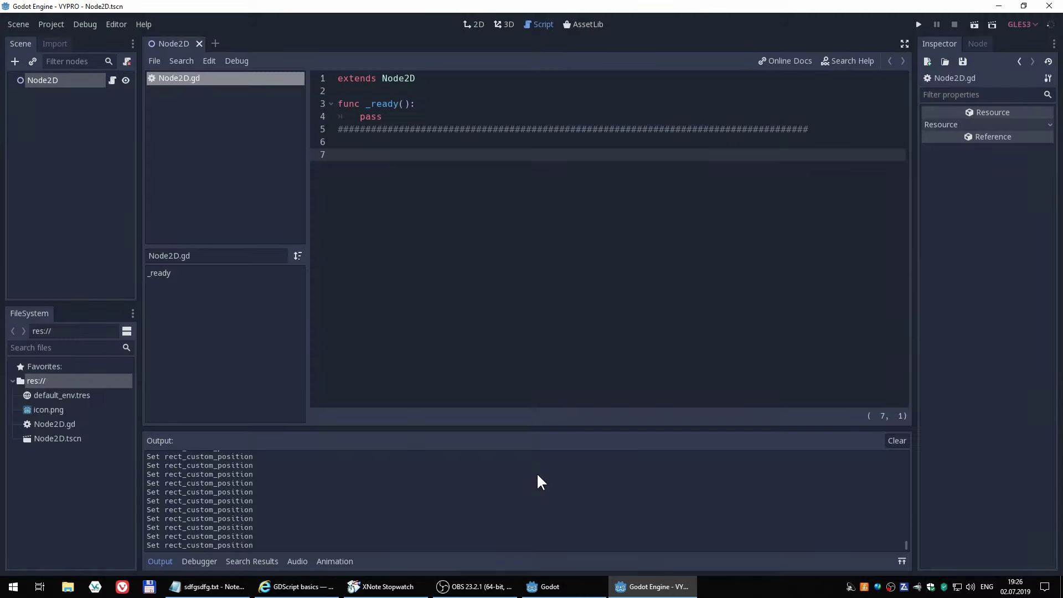
Run the scene again to check the game window's new position, then stop it
left_click(972, 26)
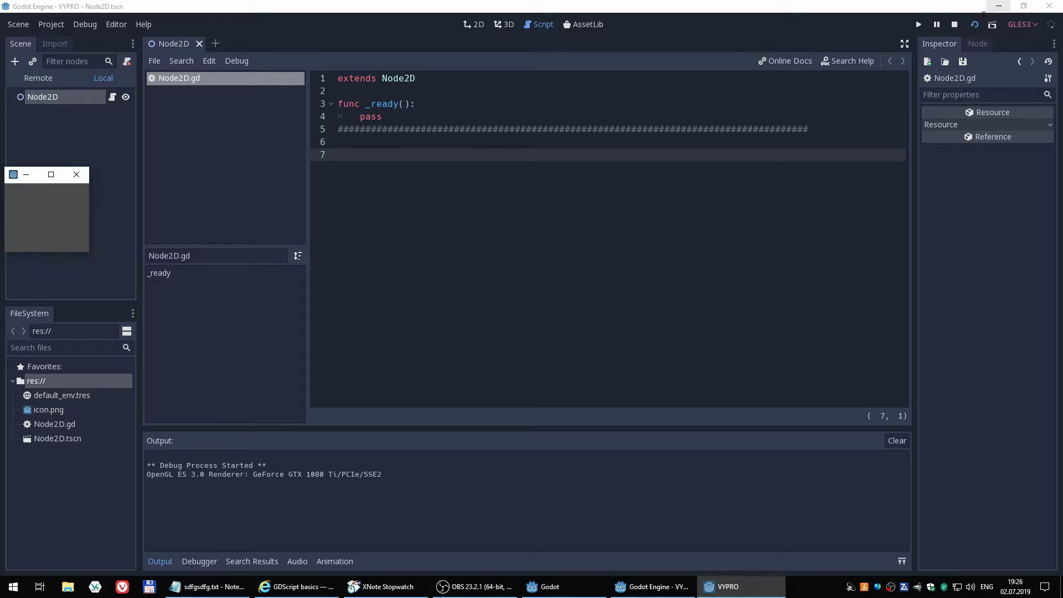
left_click(953, 24)
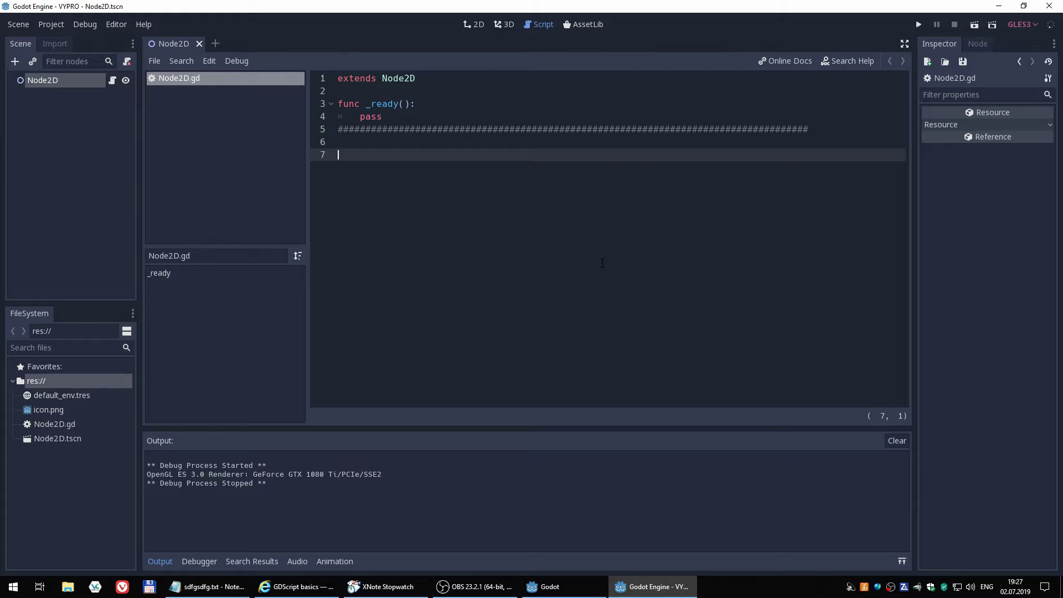
Replace pass in _ready with an indented print("Hello World!") line and remove the blank line
type("print")
type("(\"")
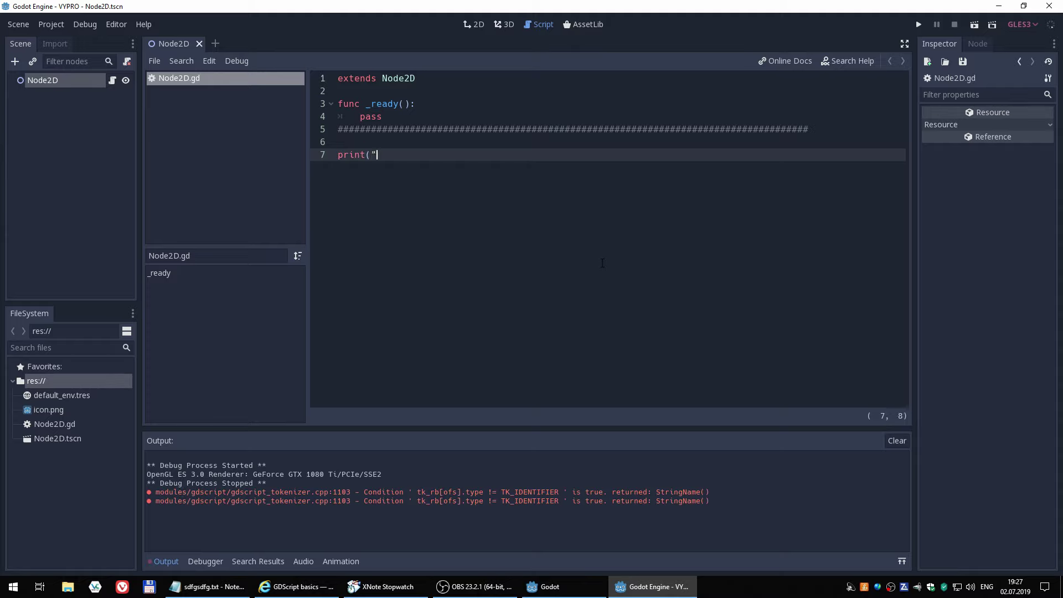
type("H")
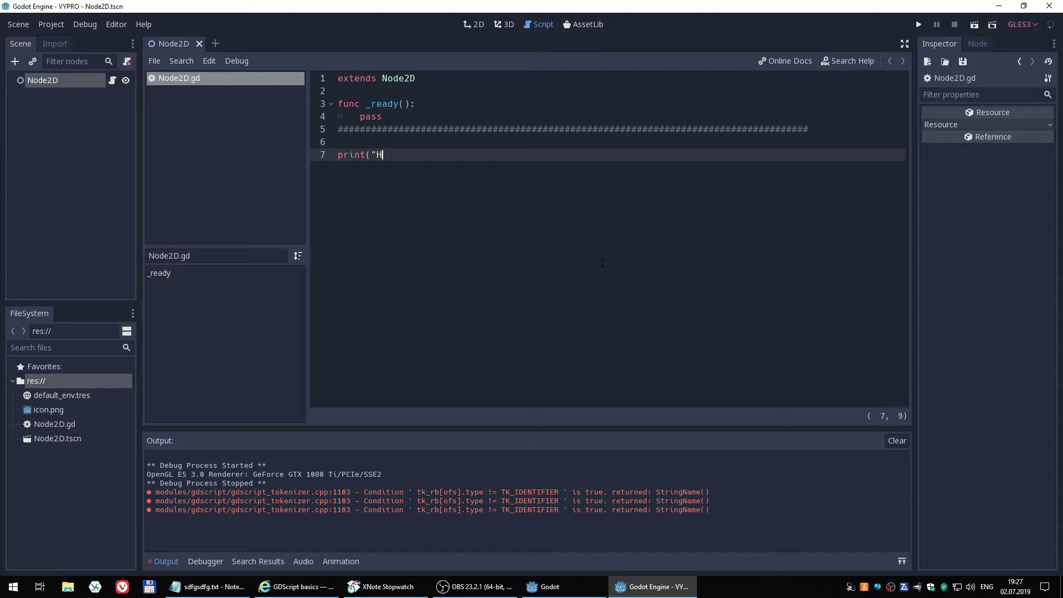
type("ello Wor")
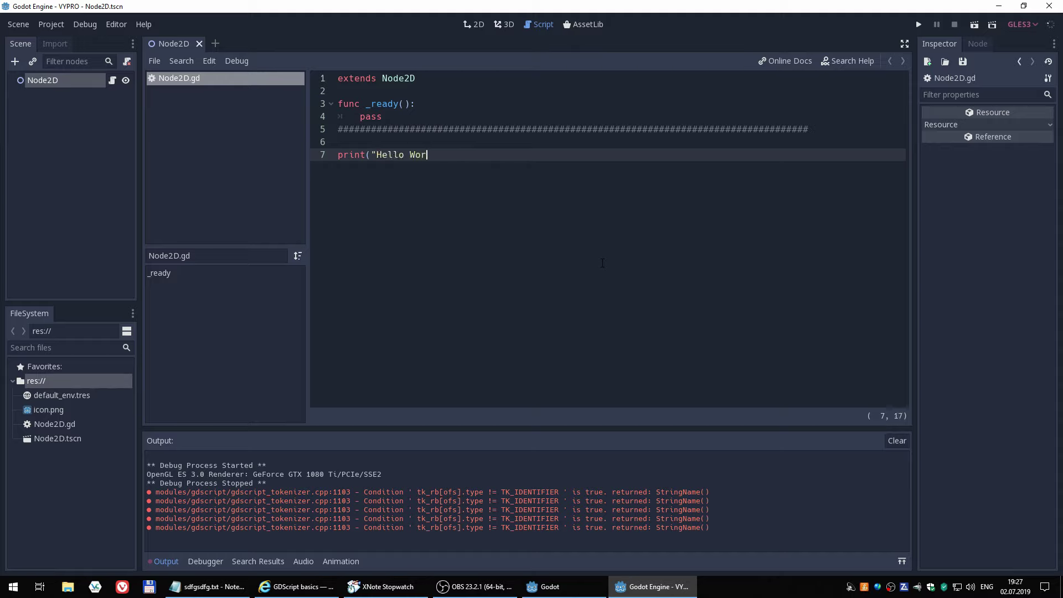
type("ld")
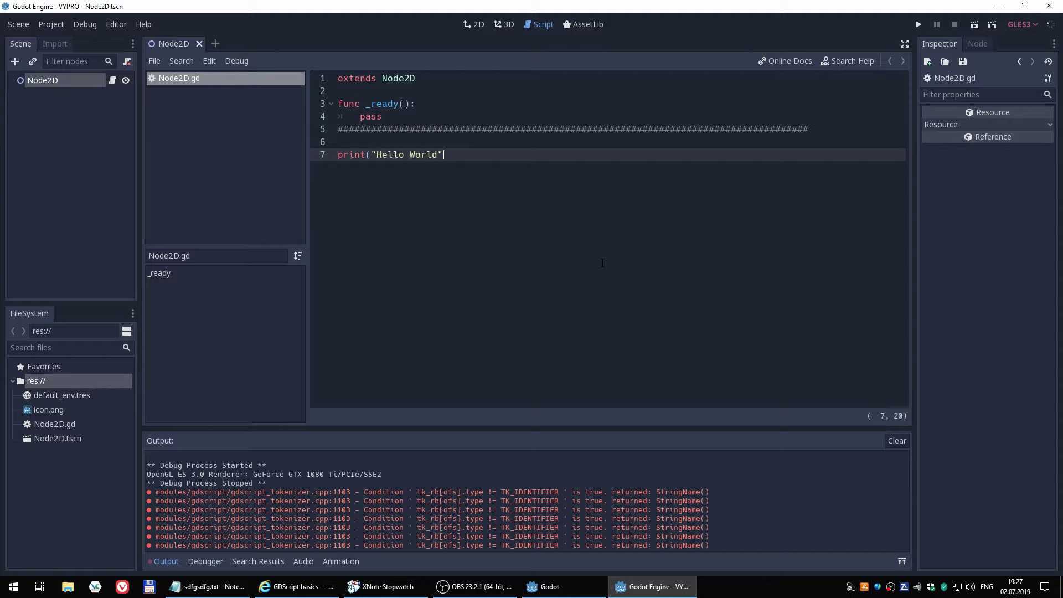
type("!\"")
type(")")
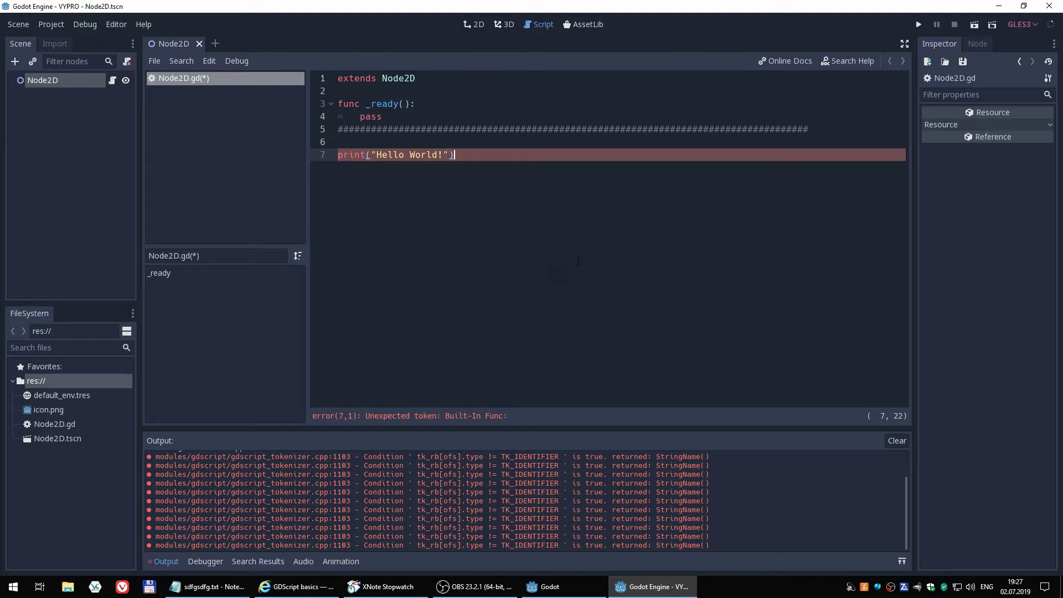
left_click(472, 111)
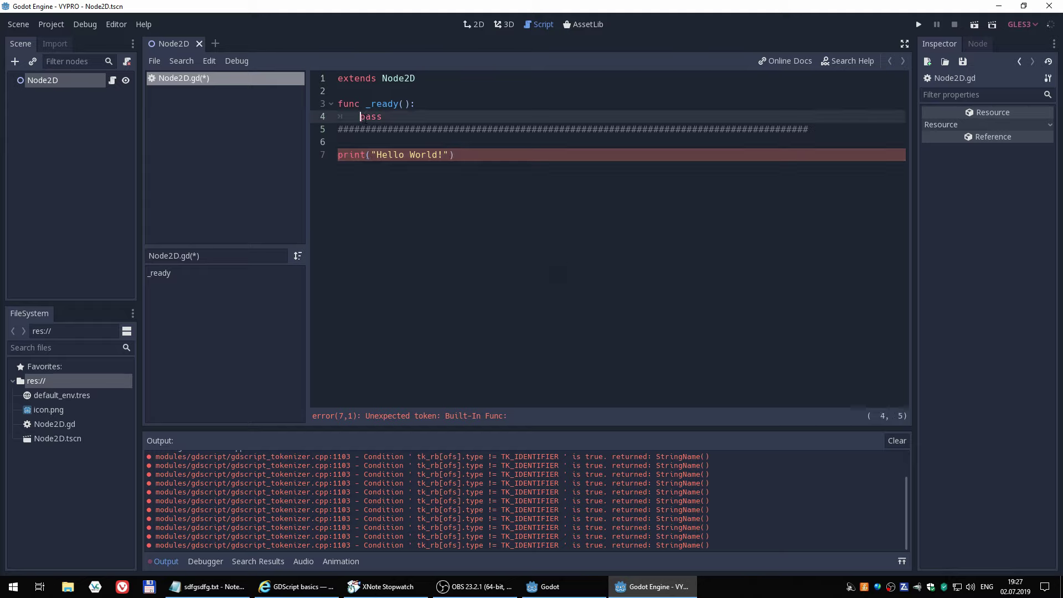
key("ctrl+shift+Left")
key("BackSpace")
key("Up")
key("Up")
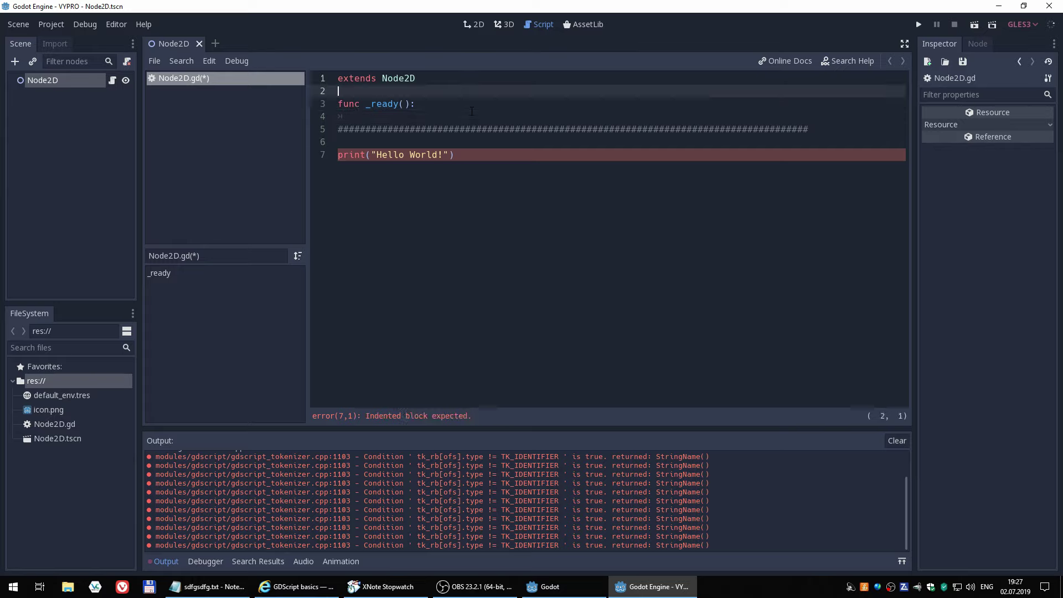
key("Down")
key("Down")
key("Down")
key("Down")
key("Down")
key("Tab")
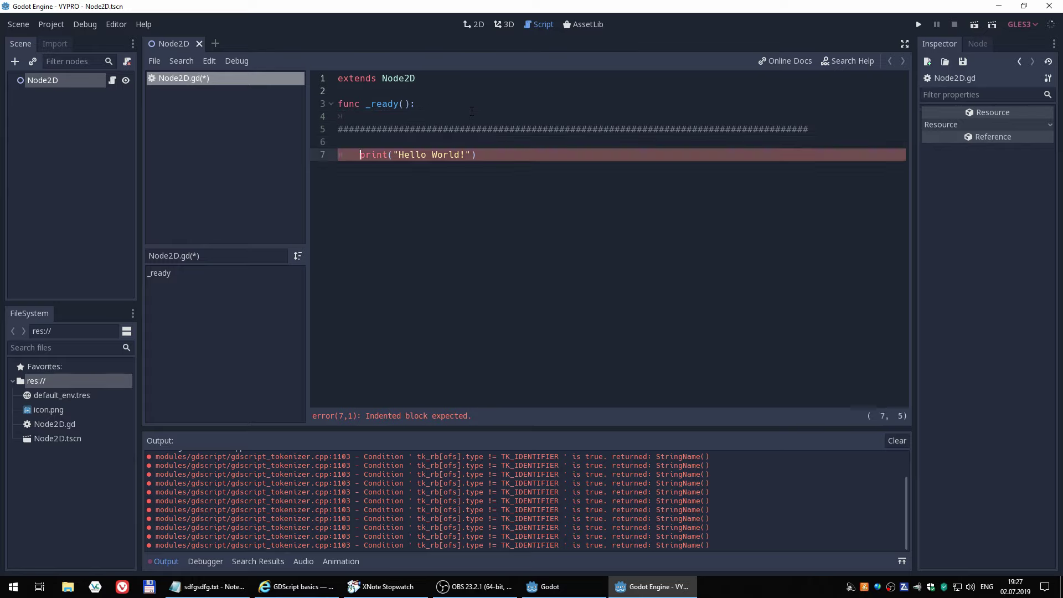
key("Up")
key("Up")
key("Up")
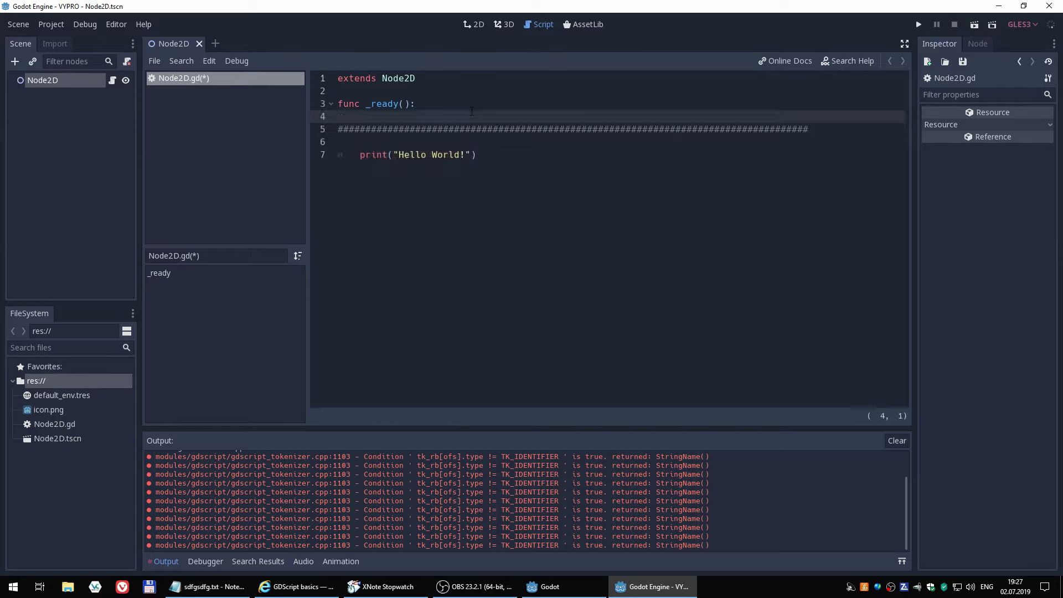
key("Delete")
key("Down")
left_click(483, 142)
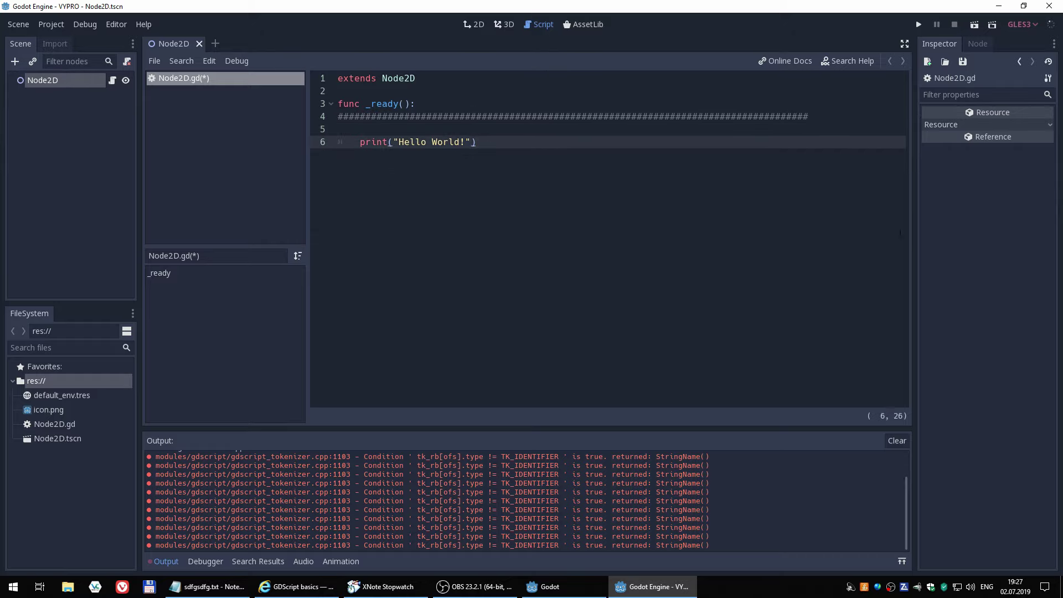
Run the scene to print Hello World!, then stop it
left_click(974, 25)
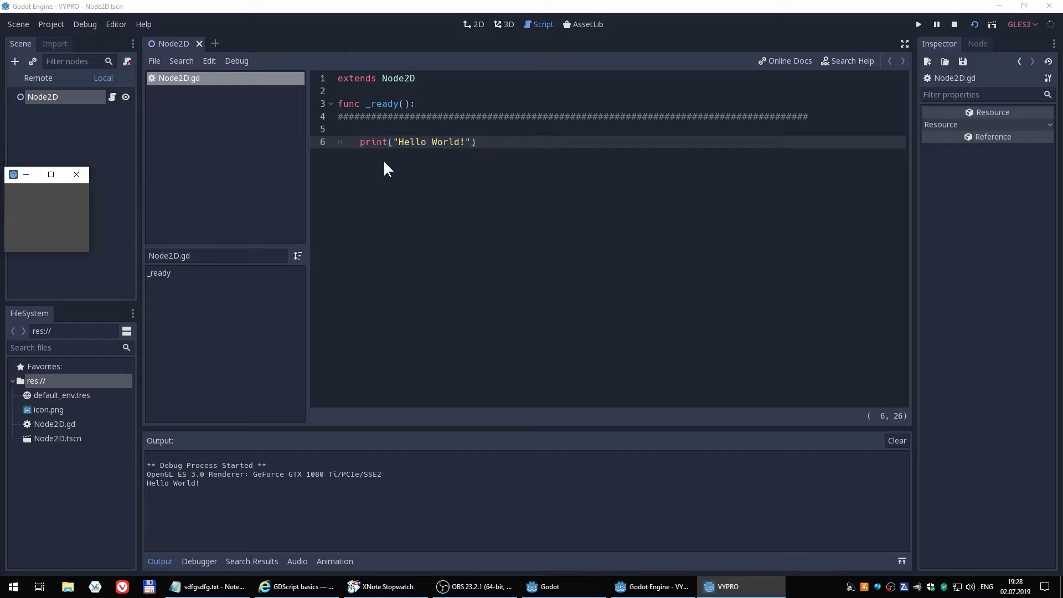
left_click(954, 24)
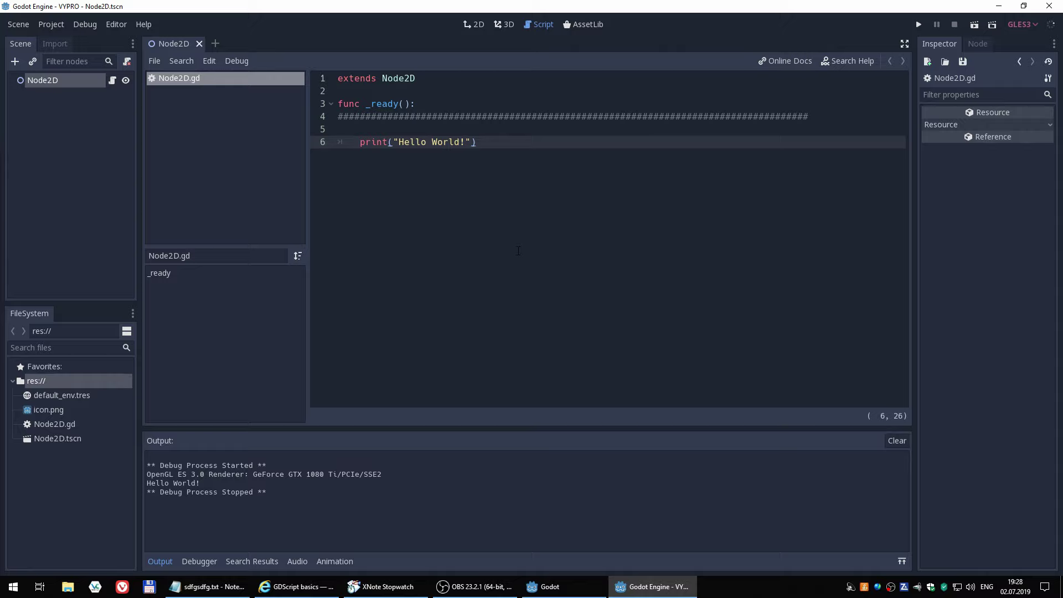
Paste three more copies of print("Hello World!") below line 6
key("Home")
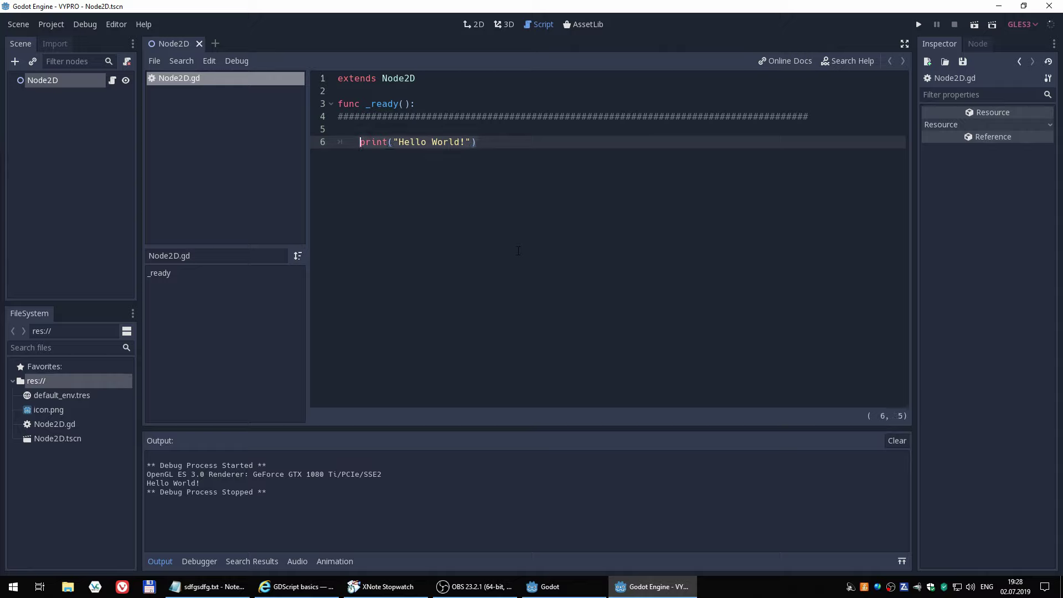
key("End")
key("Return")
type("print(\"Hello World!\")")
key("Return")
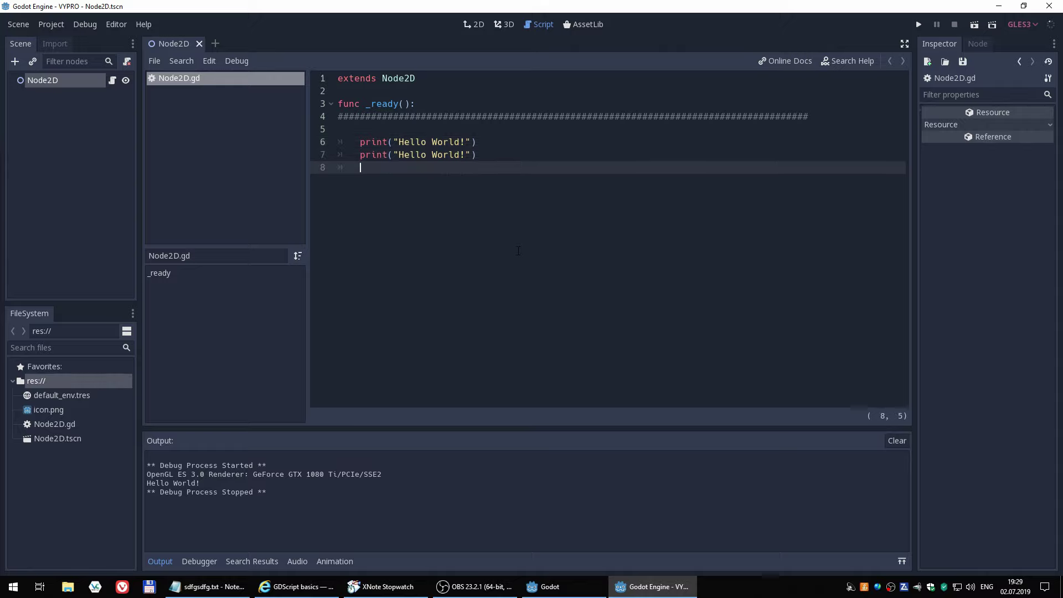
type("print(\"Hello World!\")")
key("Return")
type("print(\"Hello World!\")")
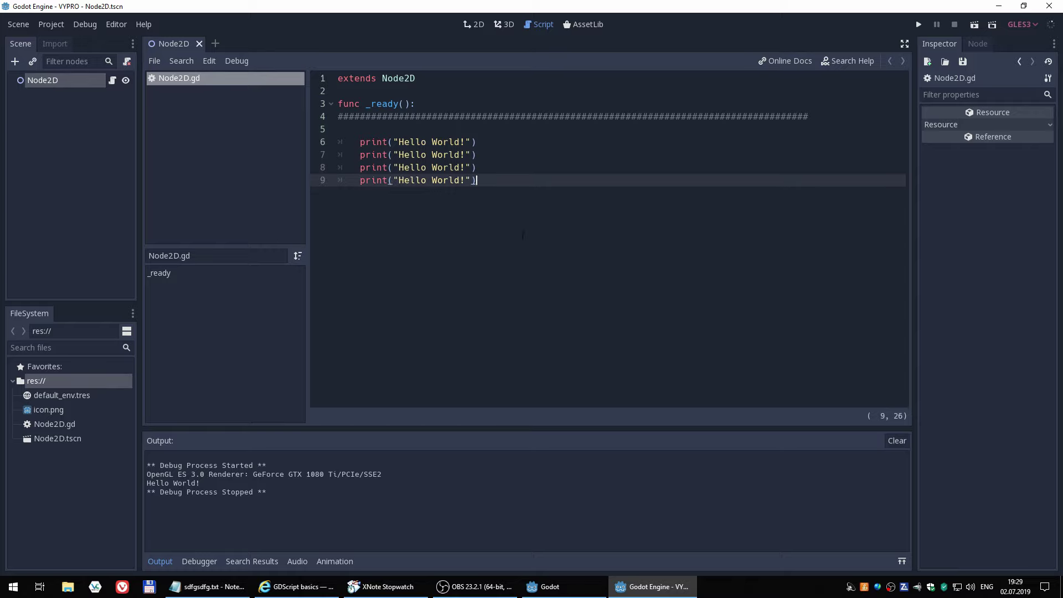
Run the scene to show four Hello World! lines, stop it, and add a line below line 9
left_click(970, 25)
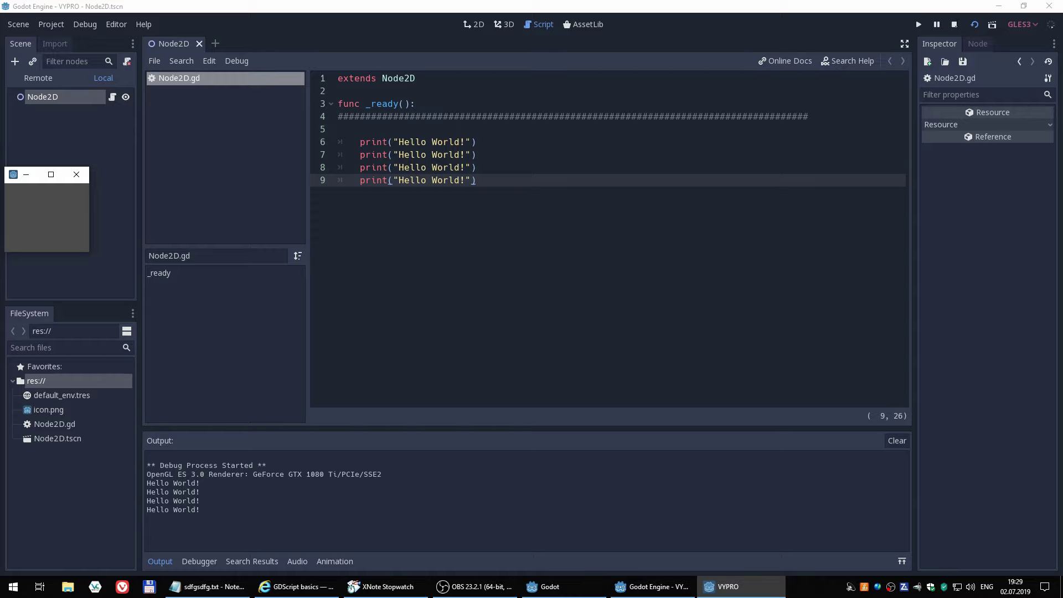
left_click(954, 25)
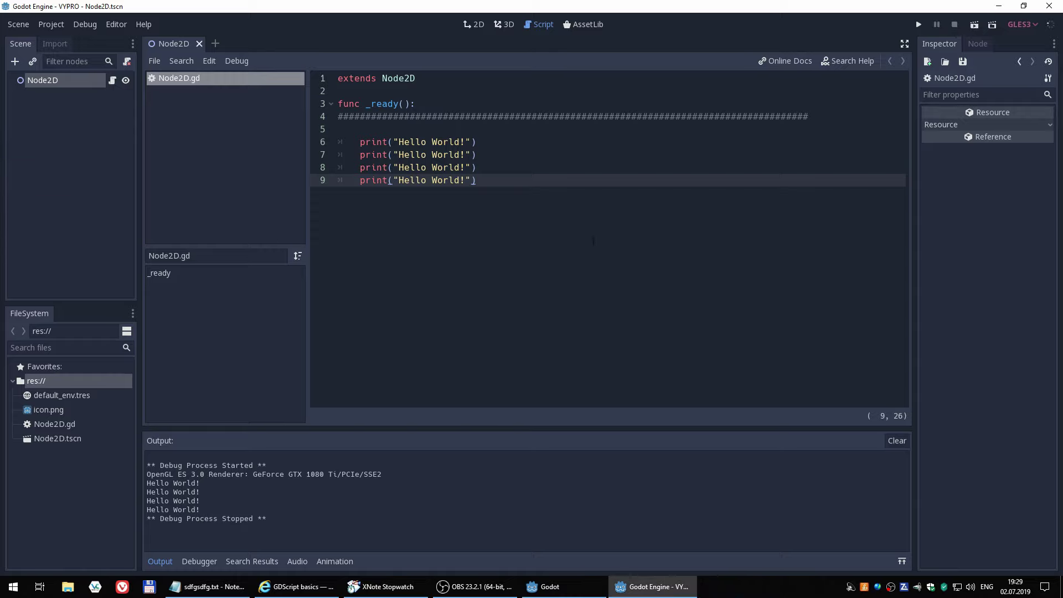
left_click(659, 167)
left_click(674, 180)
key("Return")
key("Return")
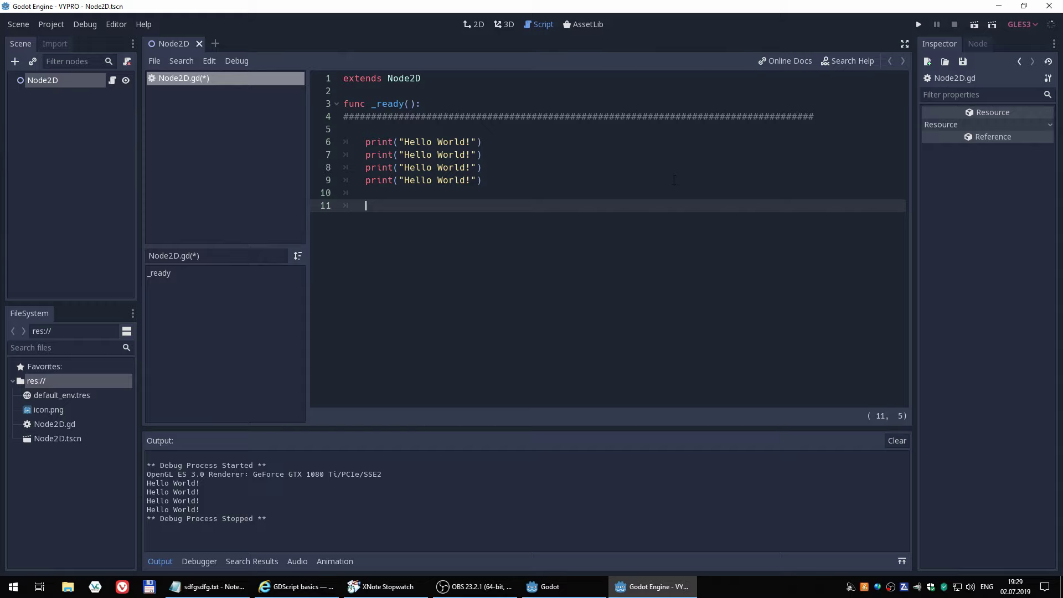
Declare a variable named pokus55 with var on line 11
type("var")
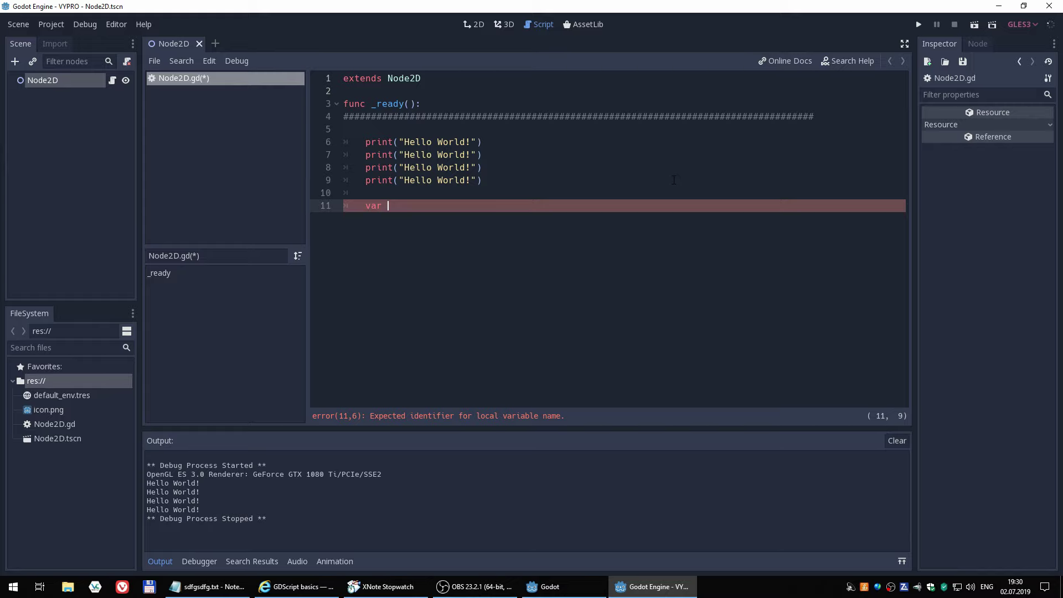
type("poku")
type("s")
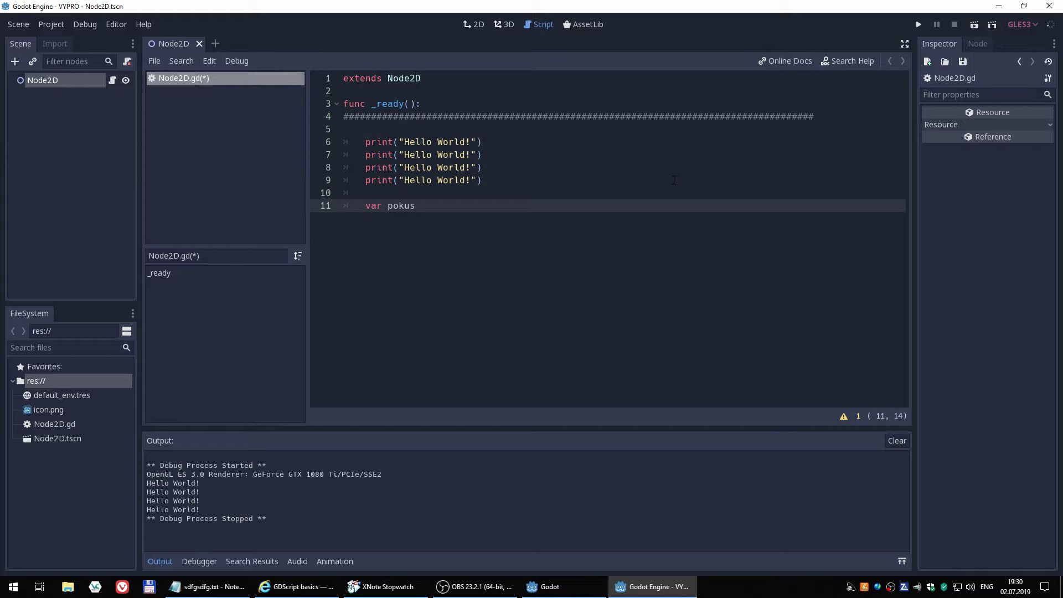
type("55")
Try the variable name _4pokus55, then erase the name
key("Left")
type("_")
type("4")
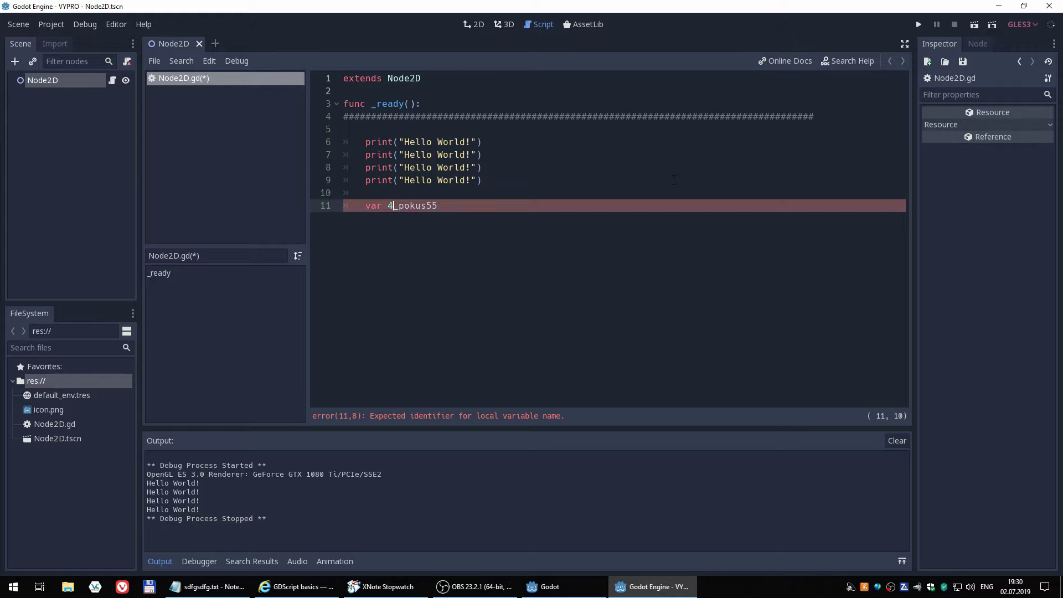
key("BackSpace")
key("End")
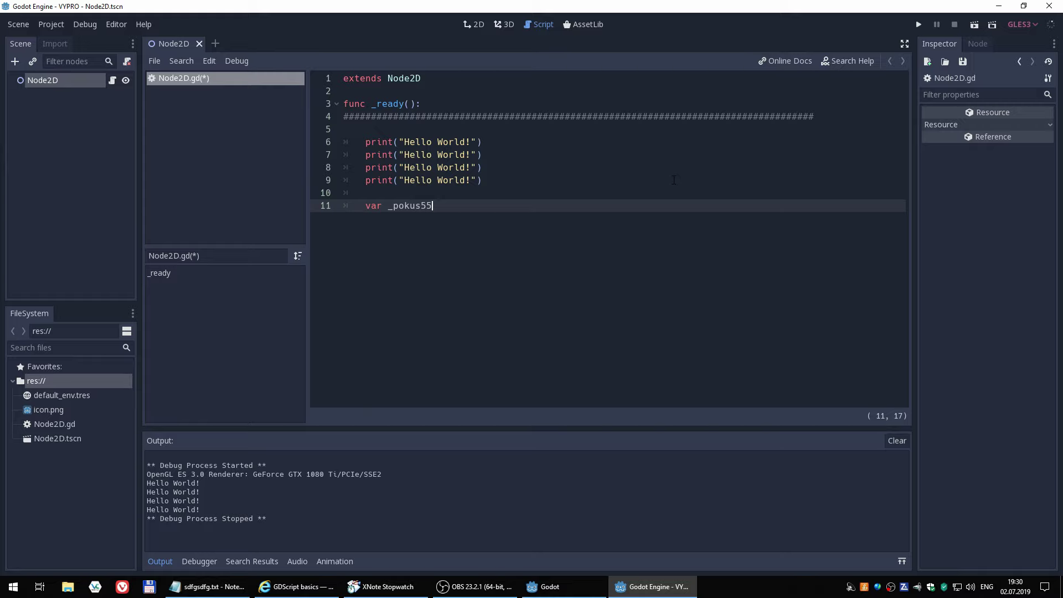
key("BackSpace")
key("BackSpace")
key("BackSpace")
key("BackSpace")
key("BackSpace")
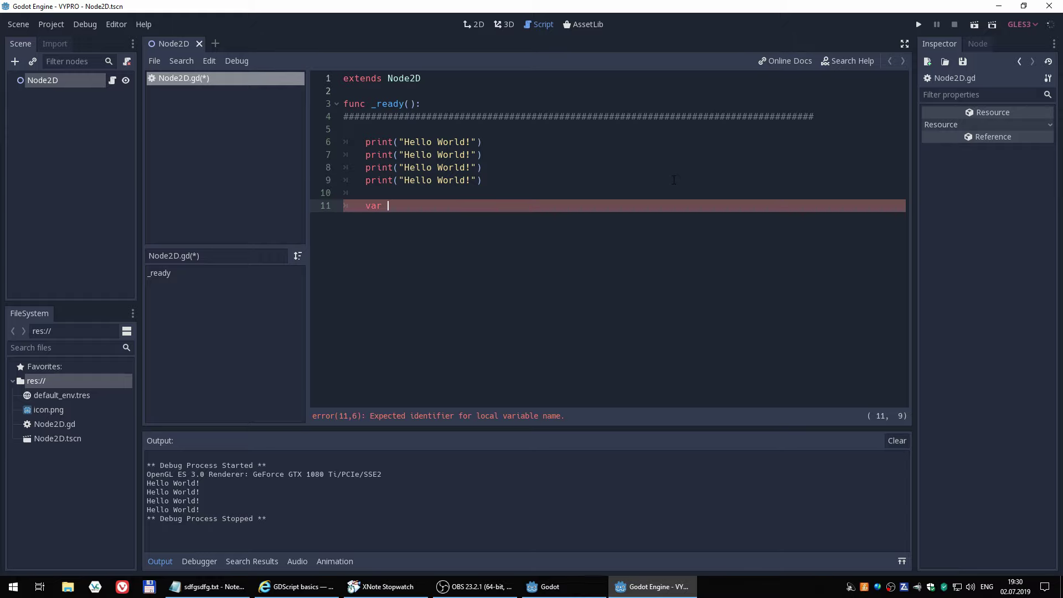
Name the variable pokus and assign it the value 45
type("p")
type("okus")
key("Return")
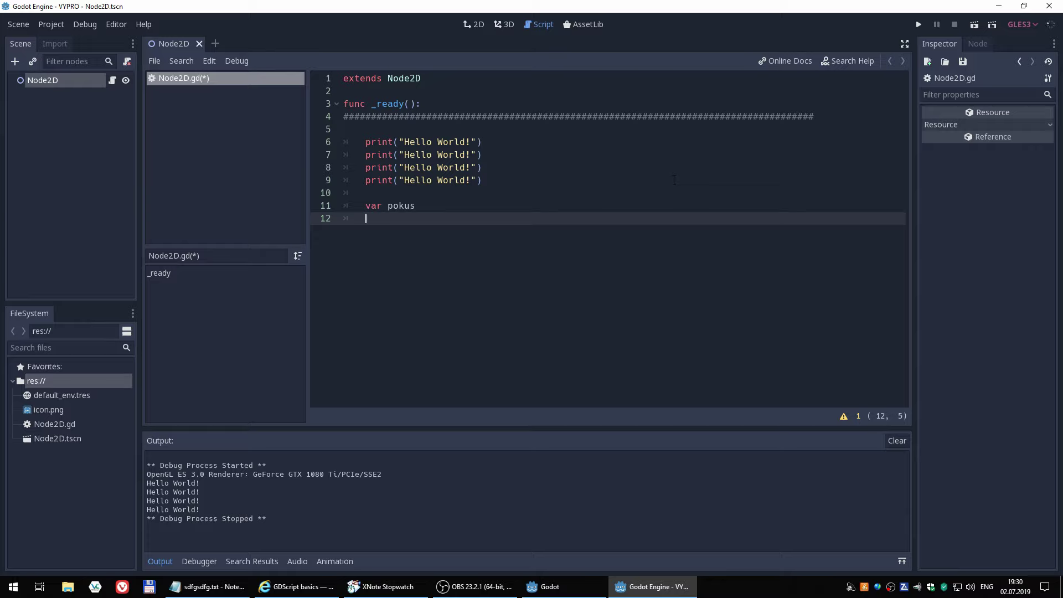
key("Up")
key("End")
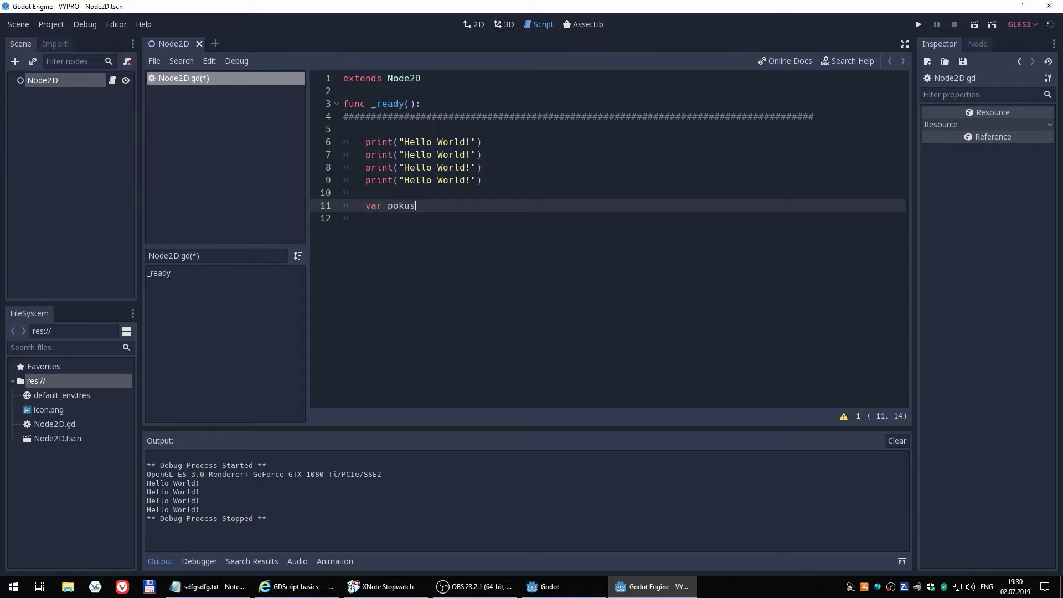
type("-")
type("= ")
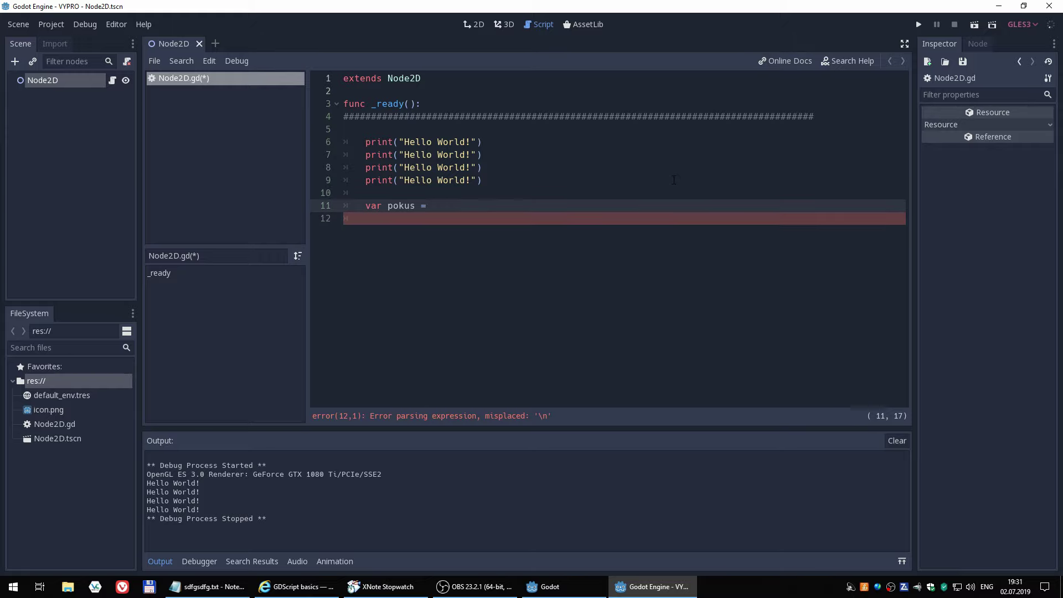
type("45")
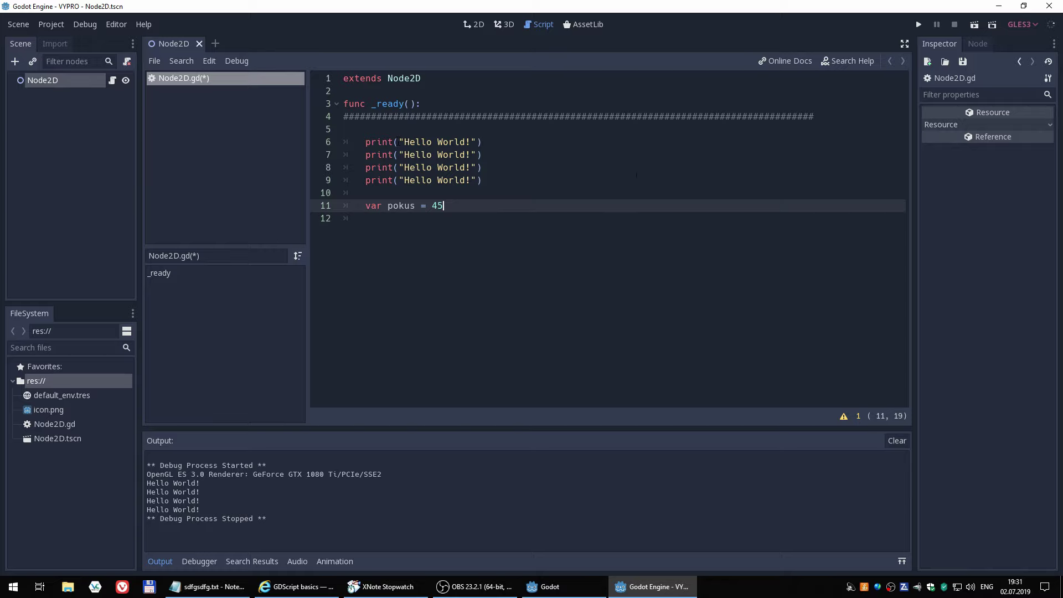
Add print(458) on line 13, run the scene to output 458, then stop it
key("Return")
key("Return")
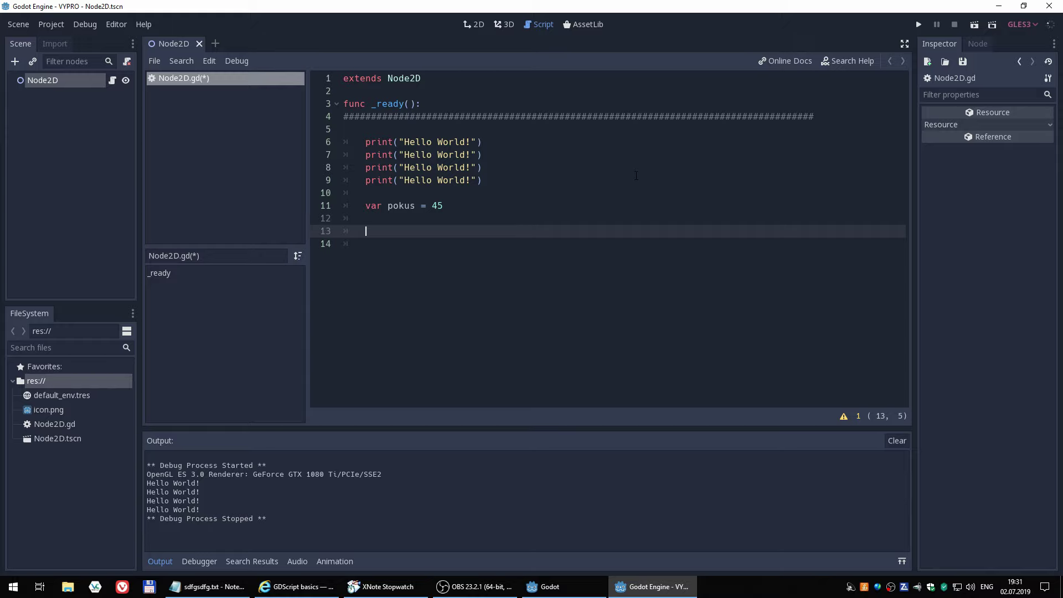
type("print")
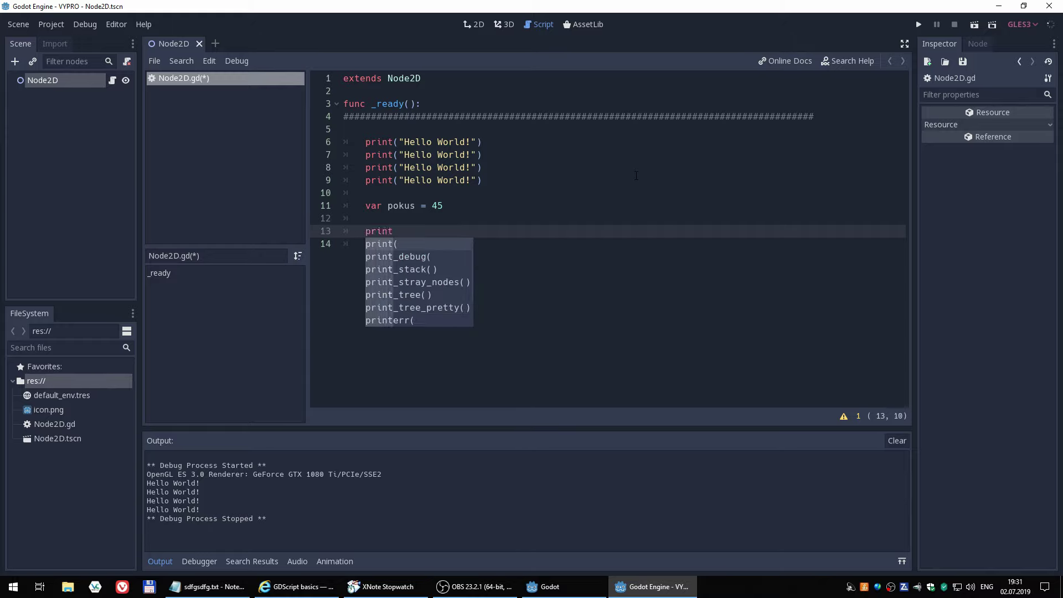
key("Return")
type("4")
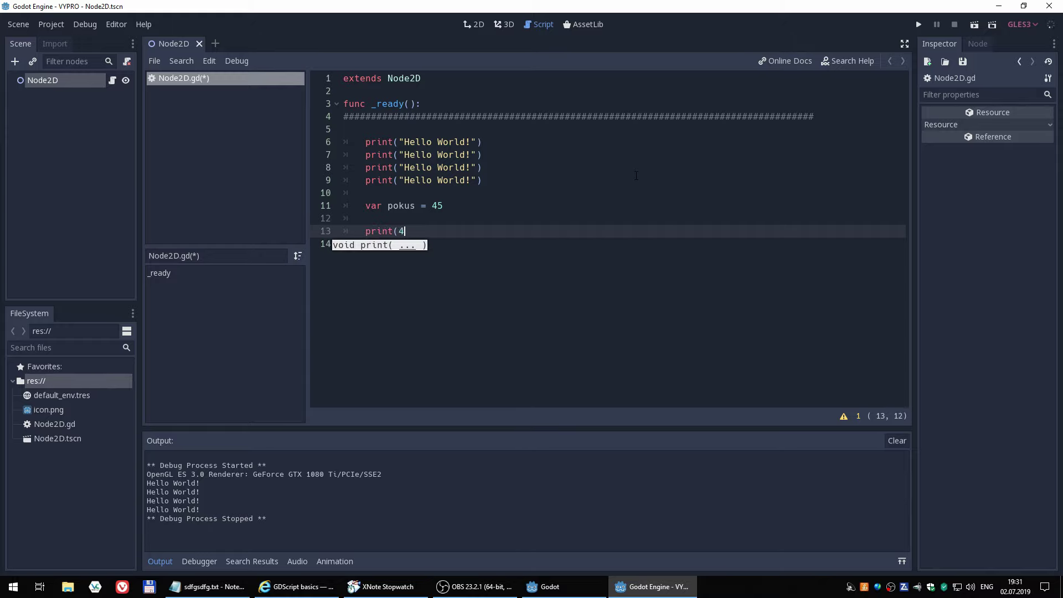
type("58)")
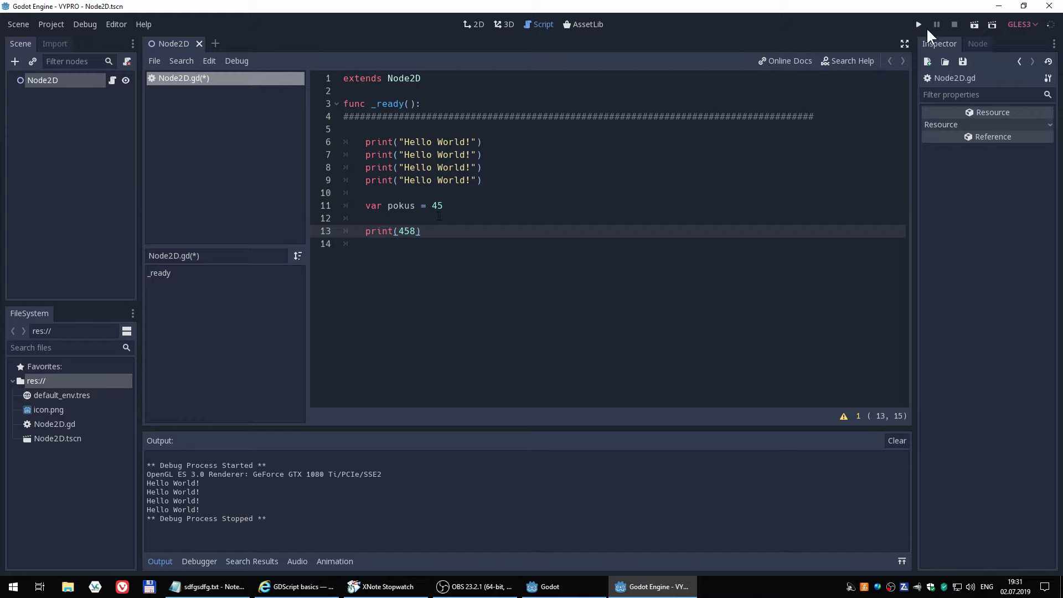
left_click(976, 23)
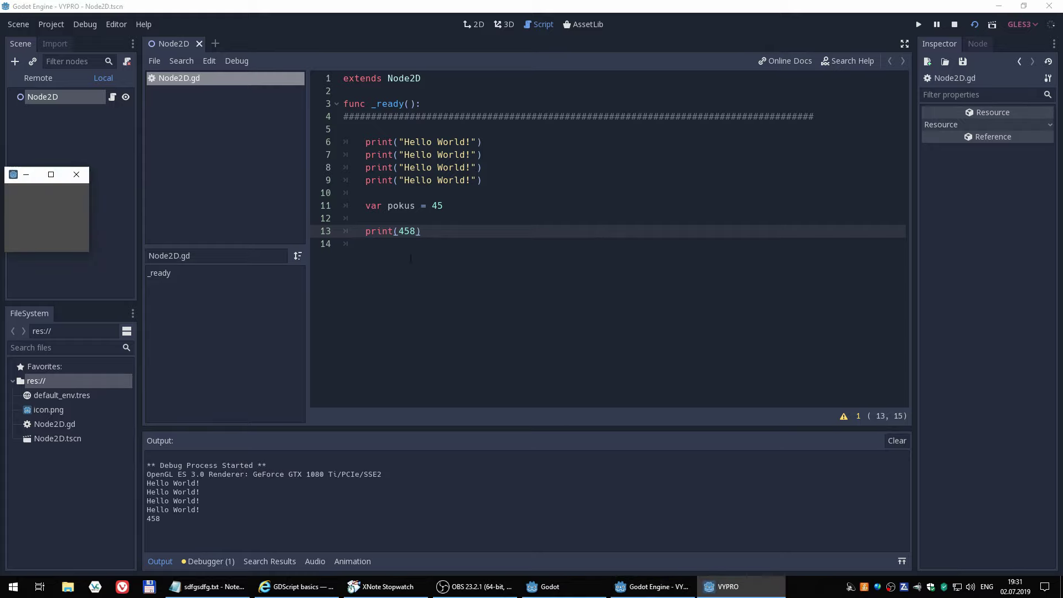
left_click(954, 24)
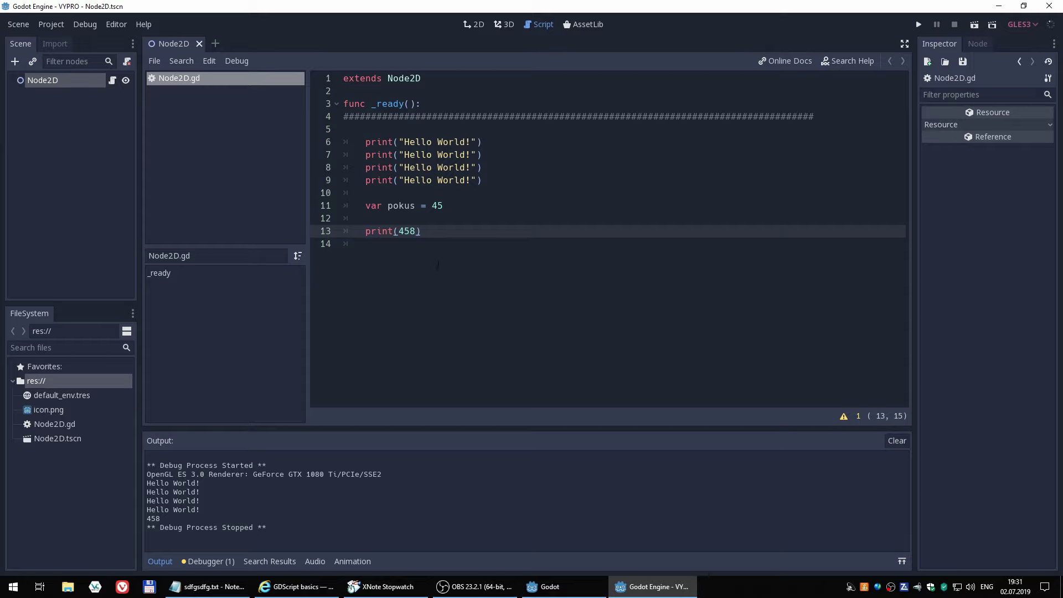
Change line 13 to print(458+10)
key("Left")
type("*10")
key("Left")
key("Left")
key("BackSpace")
type("+")
Run the scene to print 468, enlarge the script text, and close the game window
left_click(971, 25)
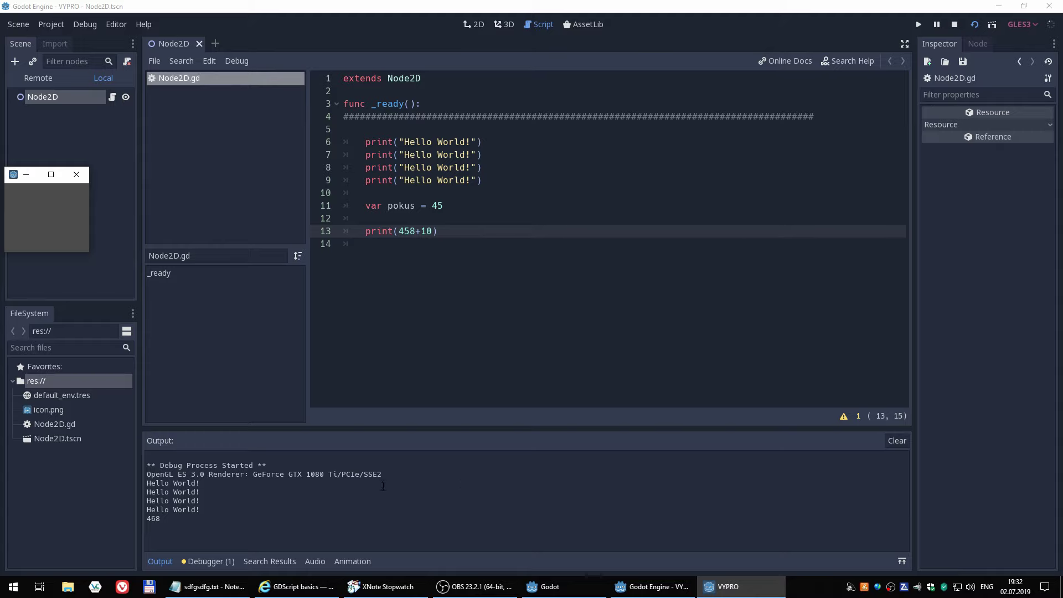
scroll(399, 323, "up", 1, "ctrl")
scroll(398, 323, "up", 1, "ctrl")
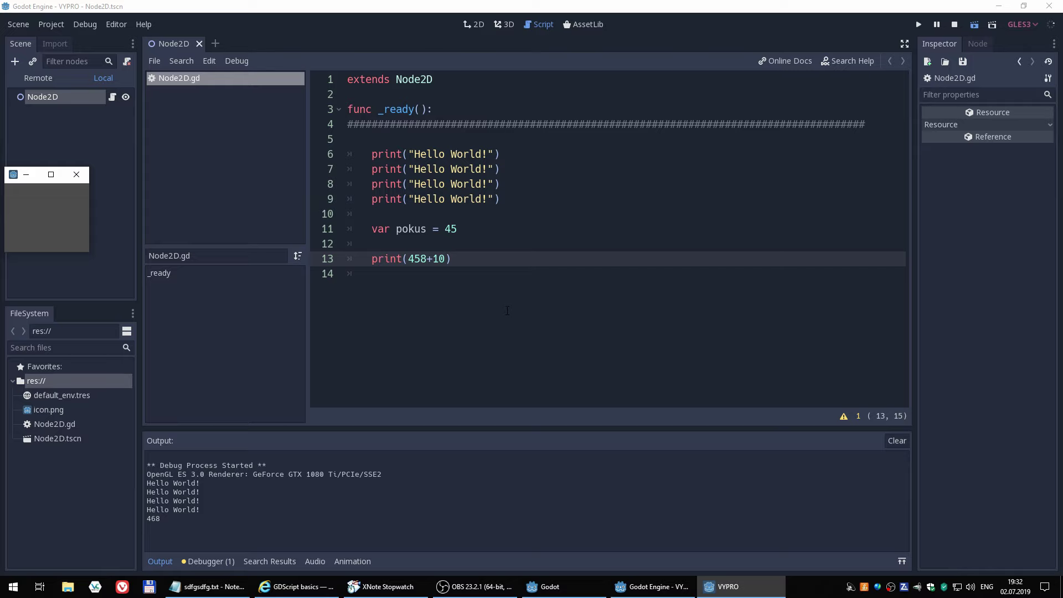
scroll(510, 308, "up", 2, "ctrl")
scroll(516, 307, "up", 1, "ctrl")
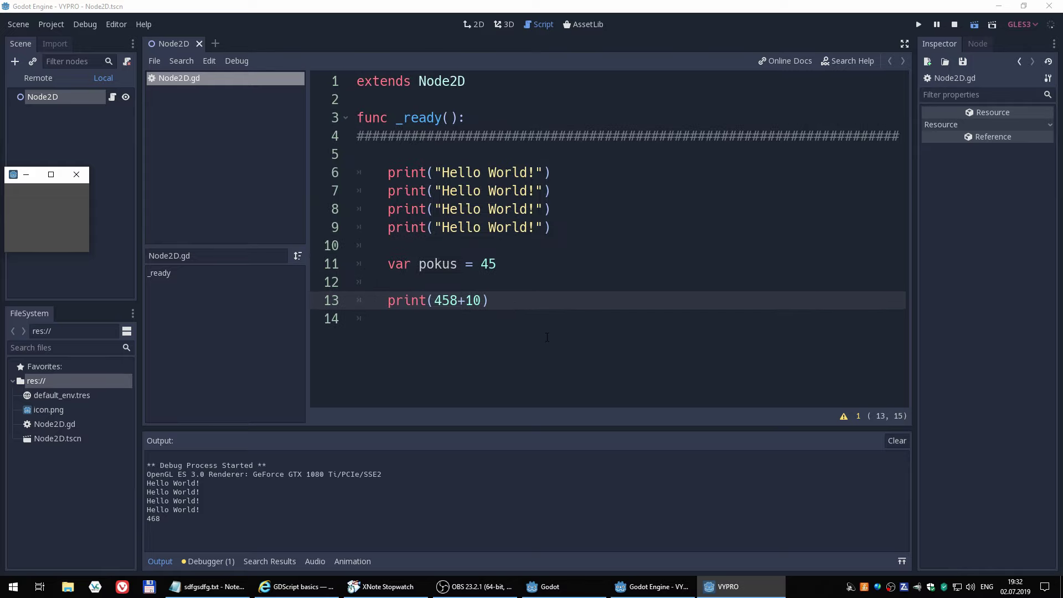
key("alt+F4")
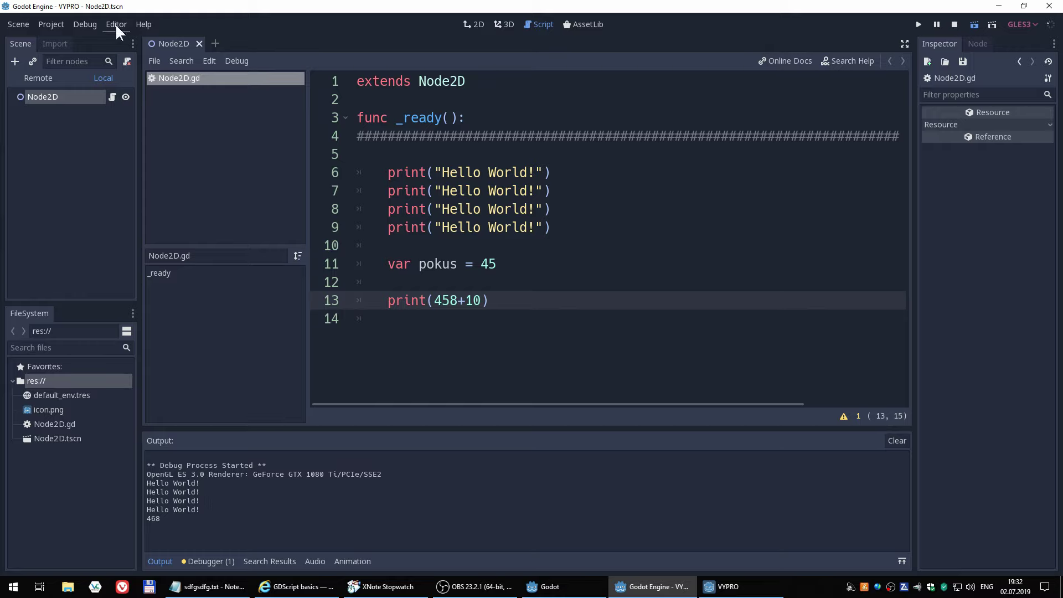
Stop the scene and open the Interface > Editor section of Editor Settings
left_click(953, 25)
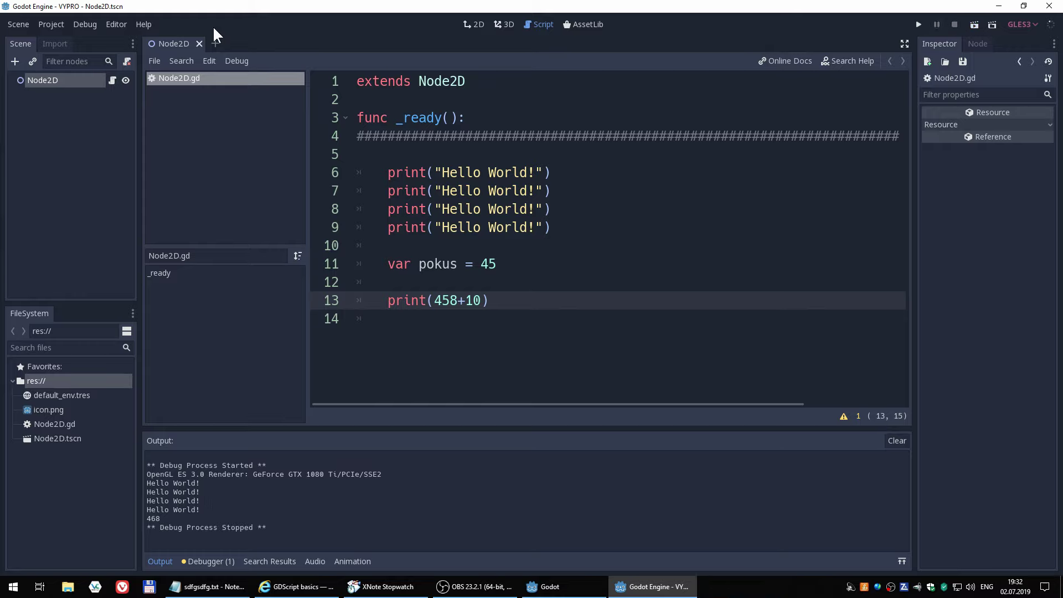
left_click(113, 24)
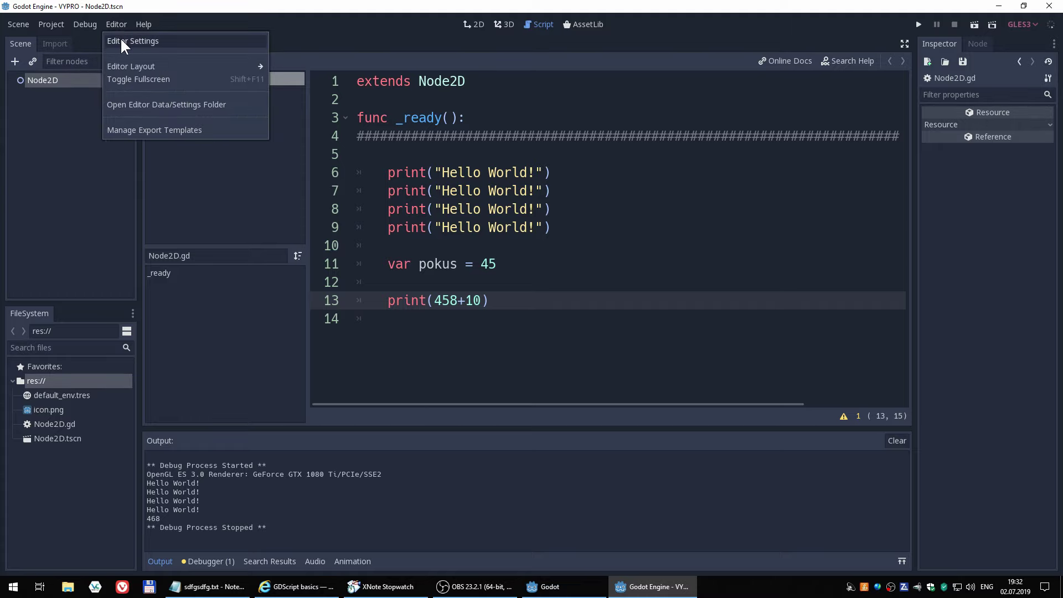
left_click(121, 42)
scroll(350, 193, "up", 10)
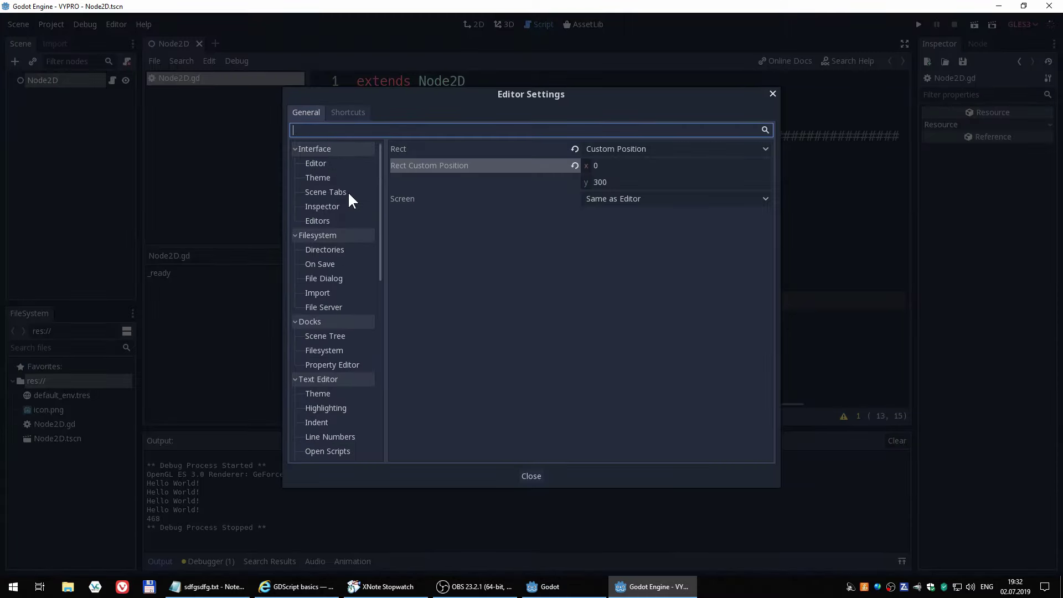
left_click(307, 163)
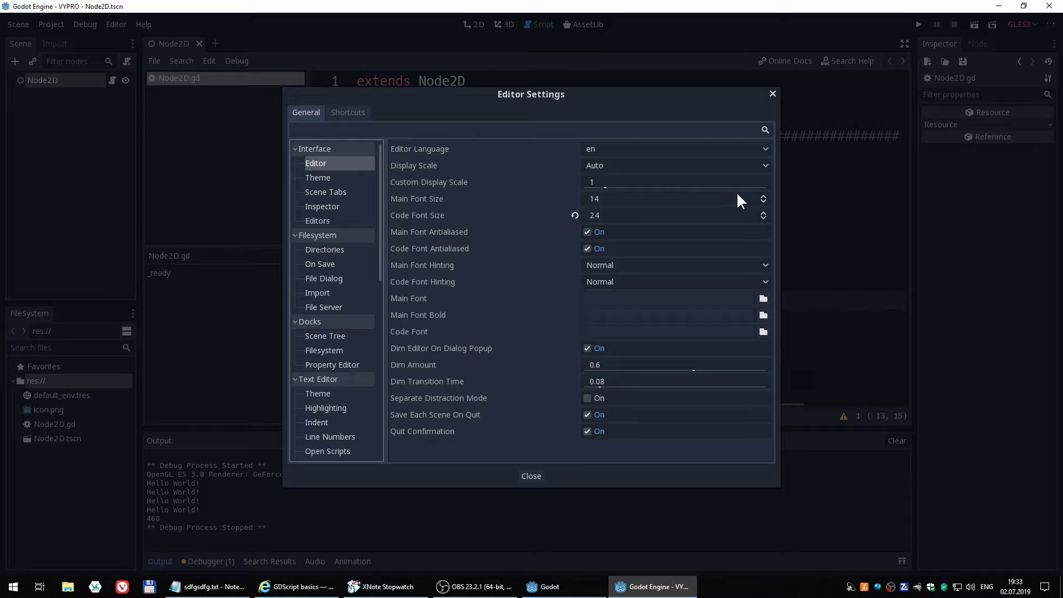
Raise Main Font Size to 17, lower it back to 14, view Theme, and close
left_click(762, 195)
left_click(762, 195)
left_click(762, 194)
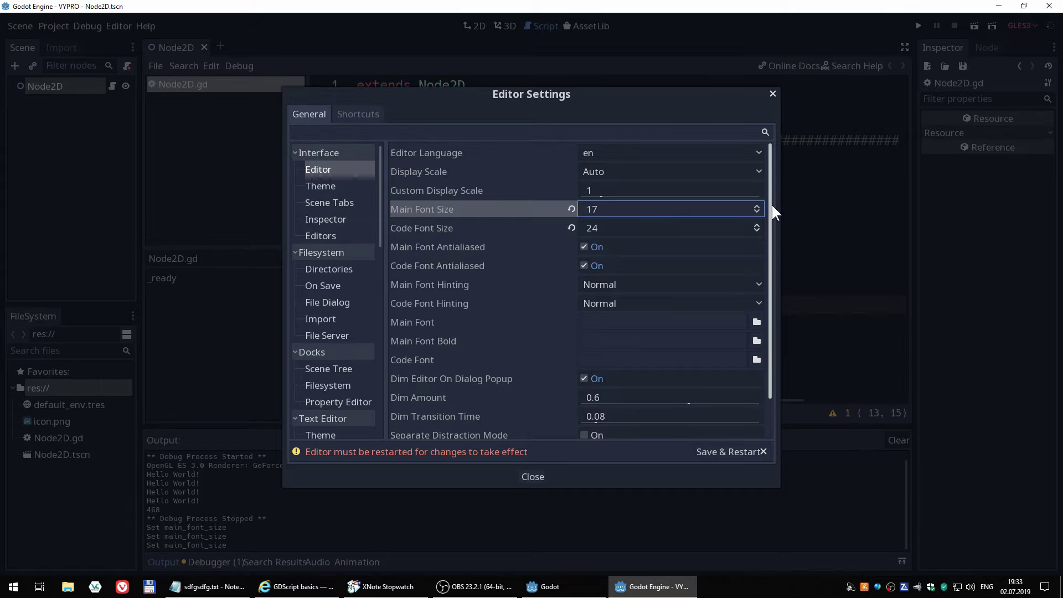
left_click(755, 211)
left_click(755, 211)
left_click(755, 210)
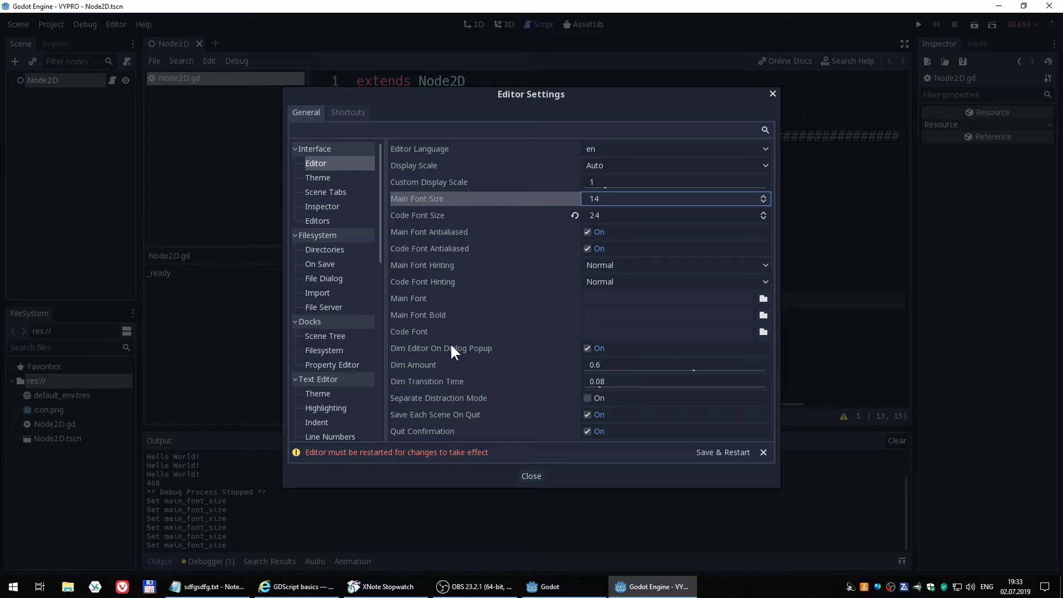
left_click(323, 183)
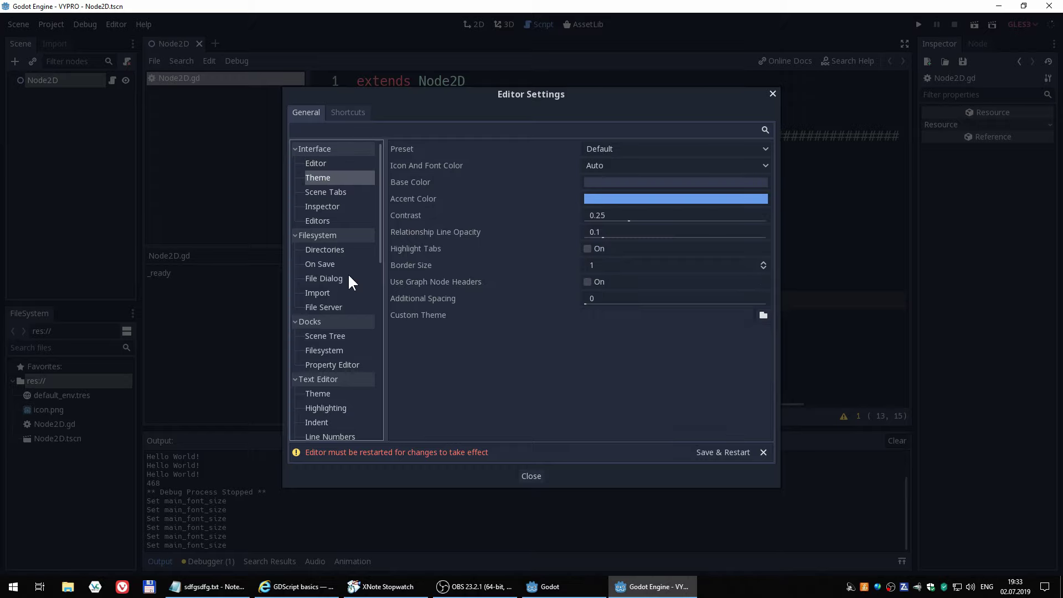
left_click(532, 476)
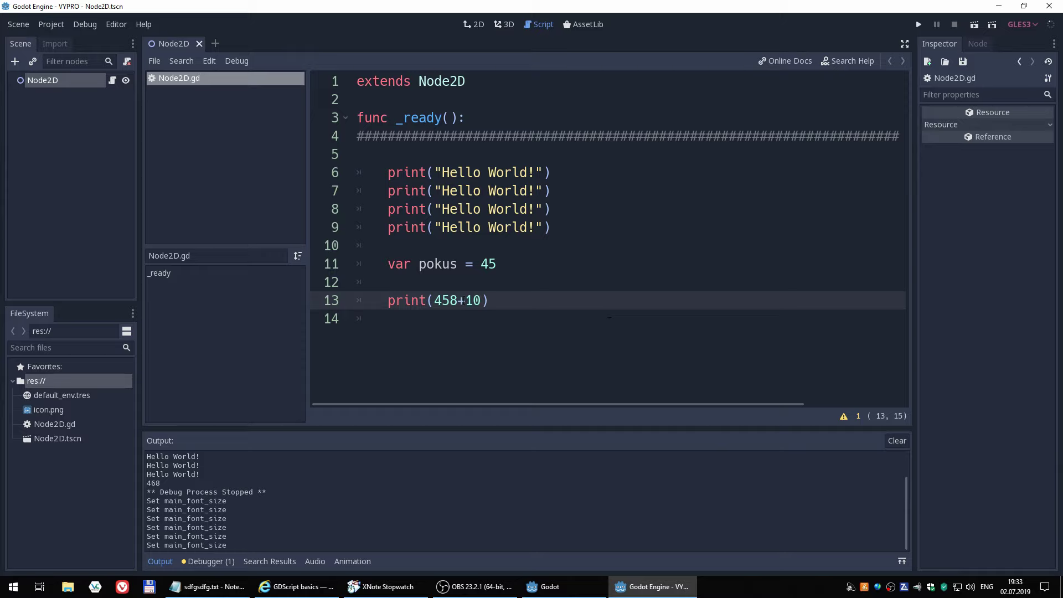
Append *10/5 to line 13's expression and run the scene
left_click(485, 300)
type("*10")
type("/5")
left_click(973, 26)
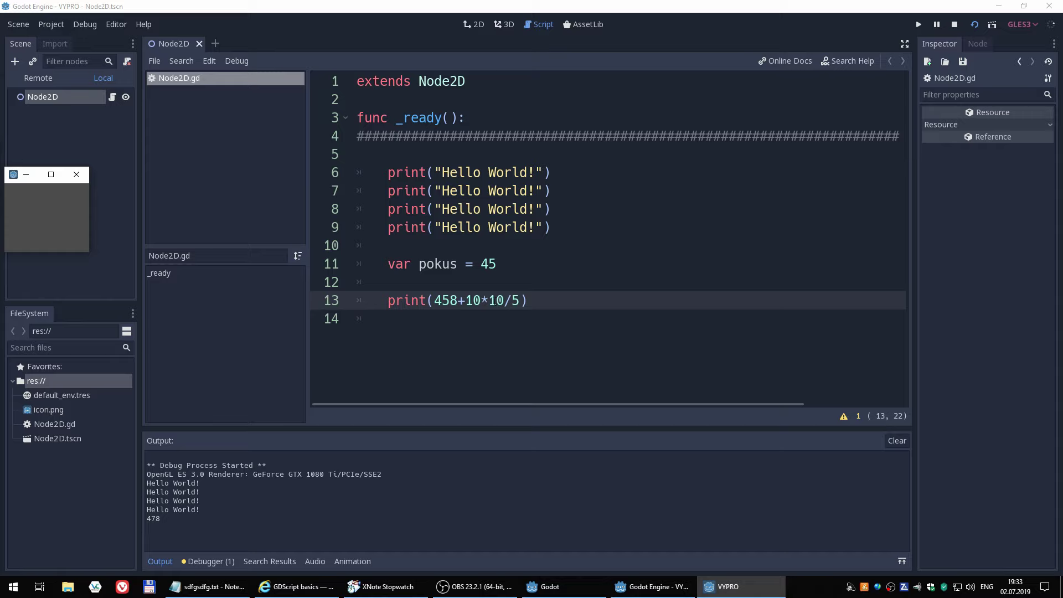
Wrap 458+10 in parentheses, run to get 936, then clear the print argument
left_click(435, 300)
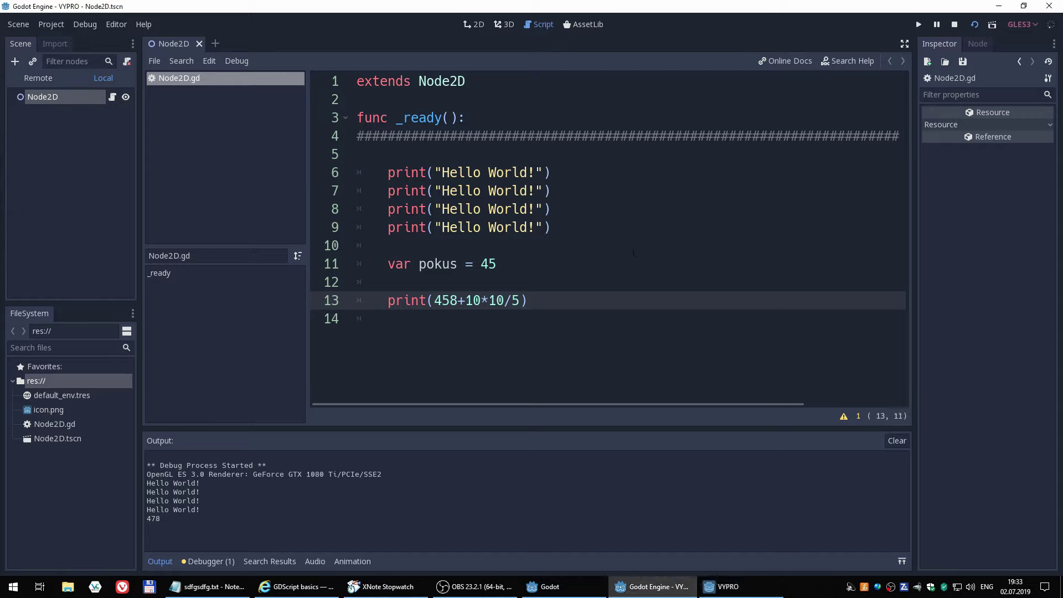
type("(")
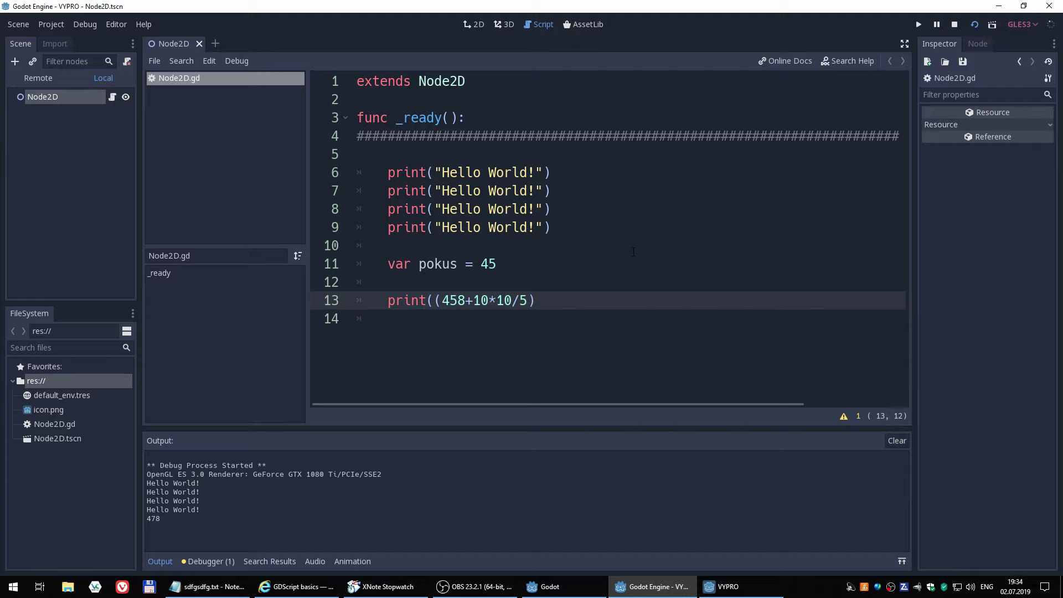
key("Right")
key("Right")
key("Right")
type(")")
left_click(974, 24)
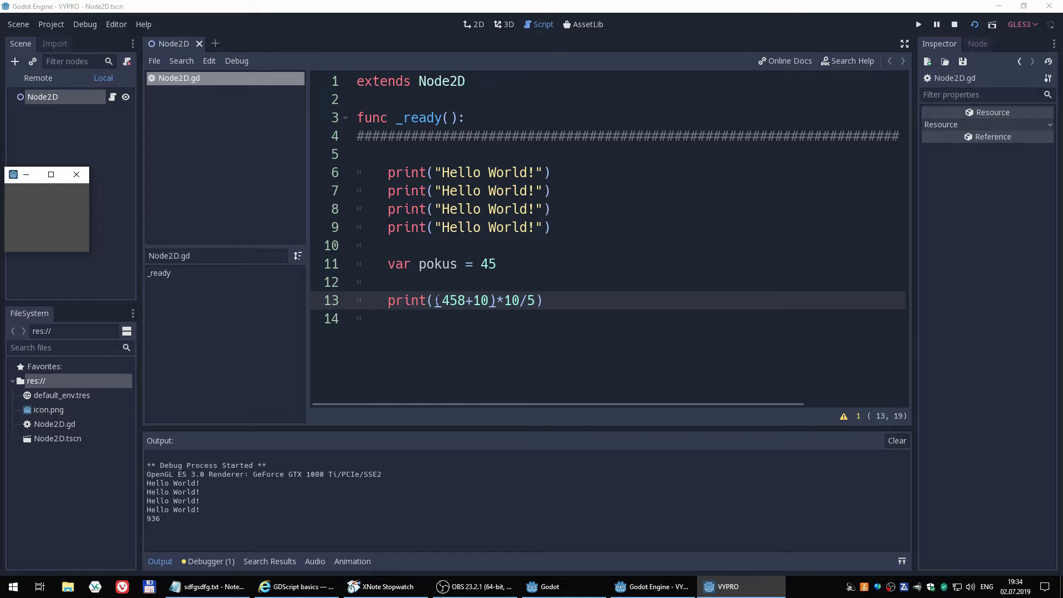
key("Right")
key("Right")
key("Right")
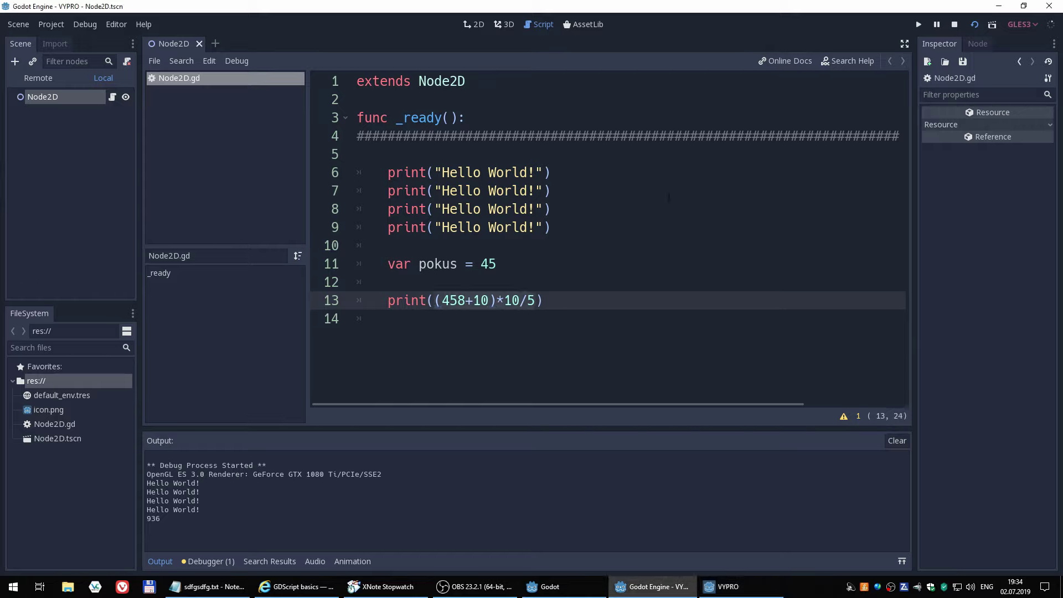
key("BackSpace")
key("BackSpace")
key("BackSpace")
Run print(pokus) to output 45, then add var Pokus = "ahoj" on line 12
type("pokus")
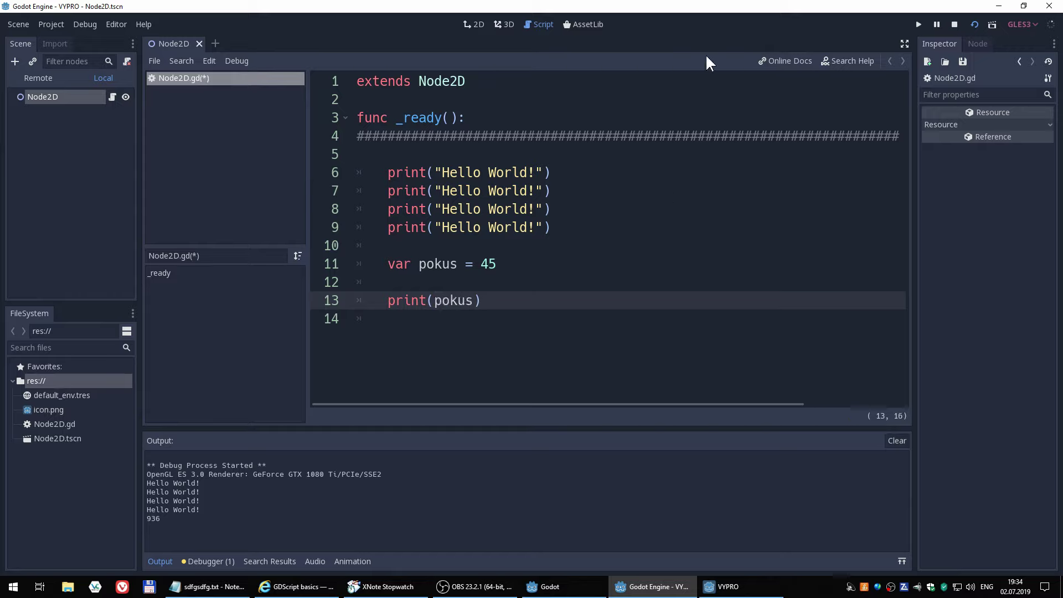
left_click(973, 23)
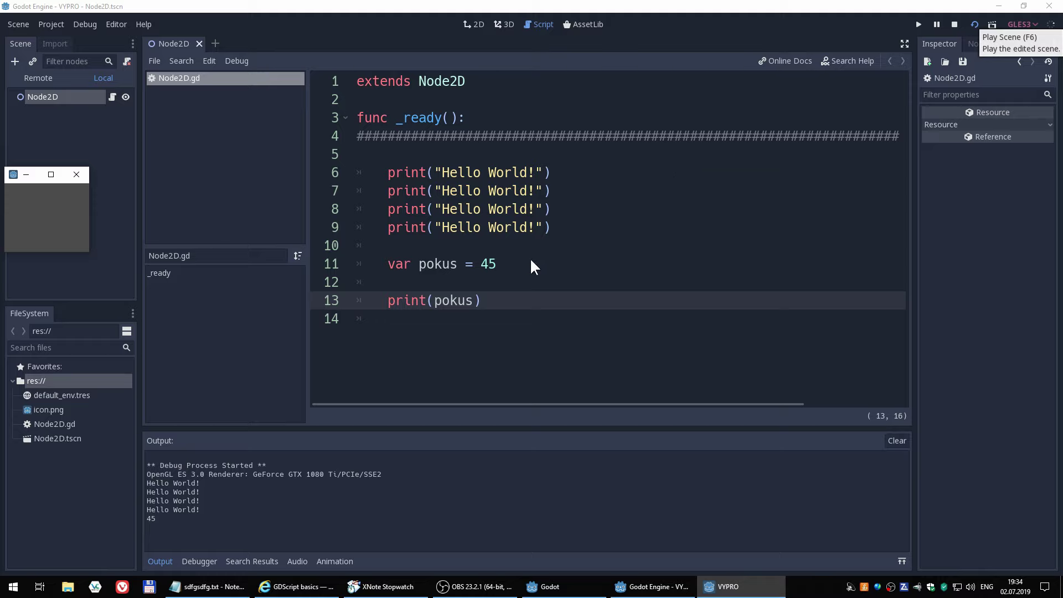
left_click(501, 263)
key("Return")
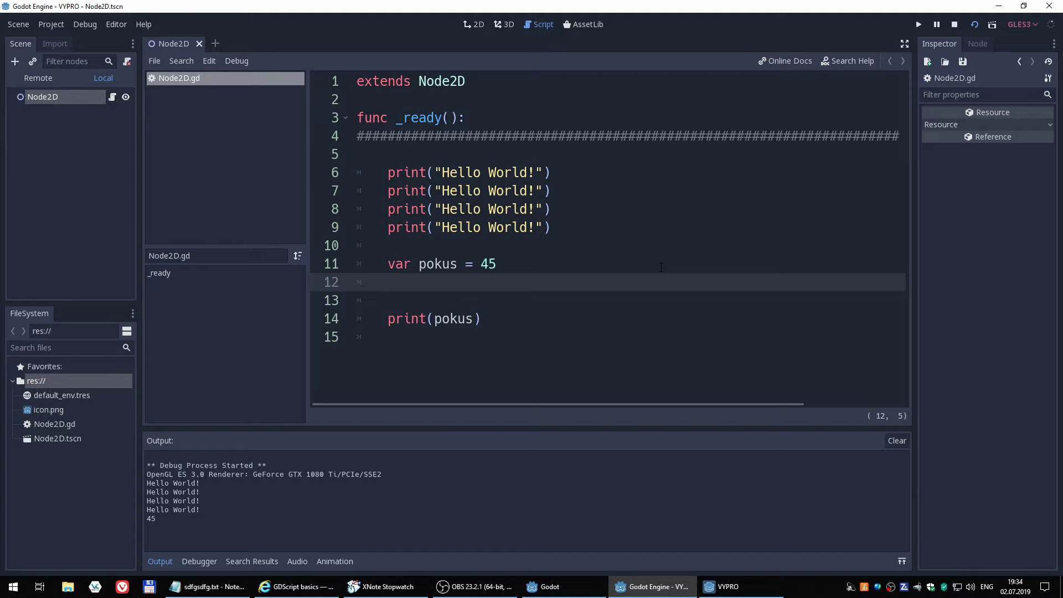
type("var ")
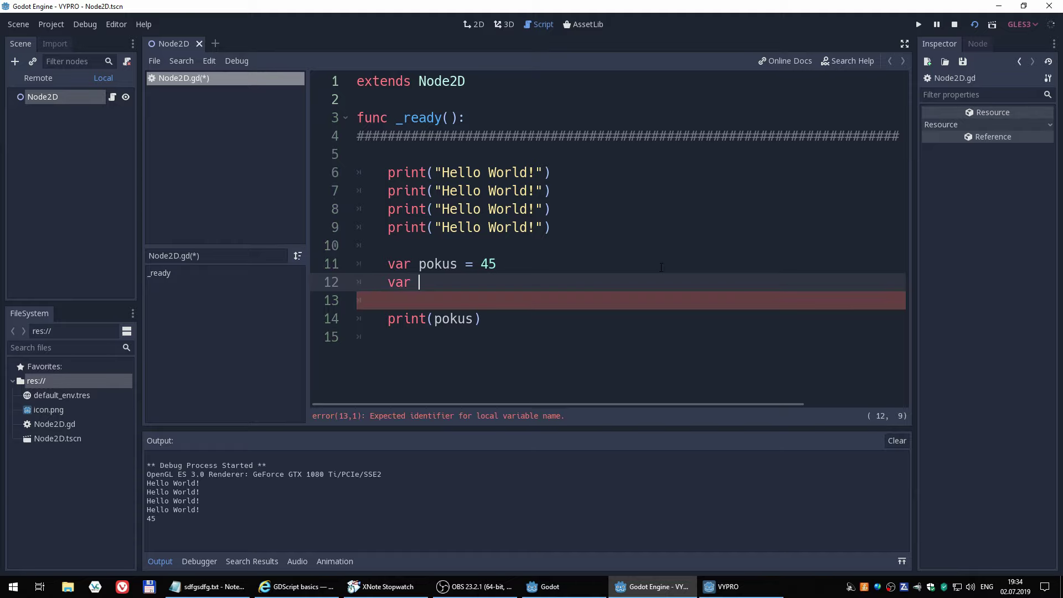
type("Poku")
type("s =")
type(" \"")
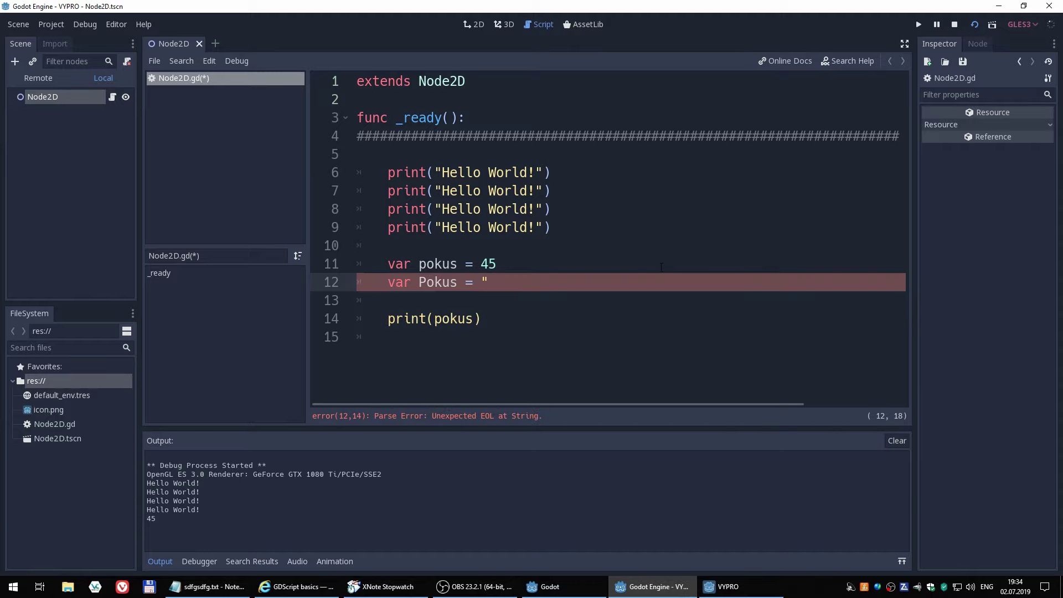
type("ahoj\"")
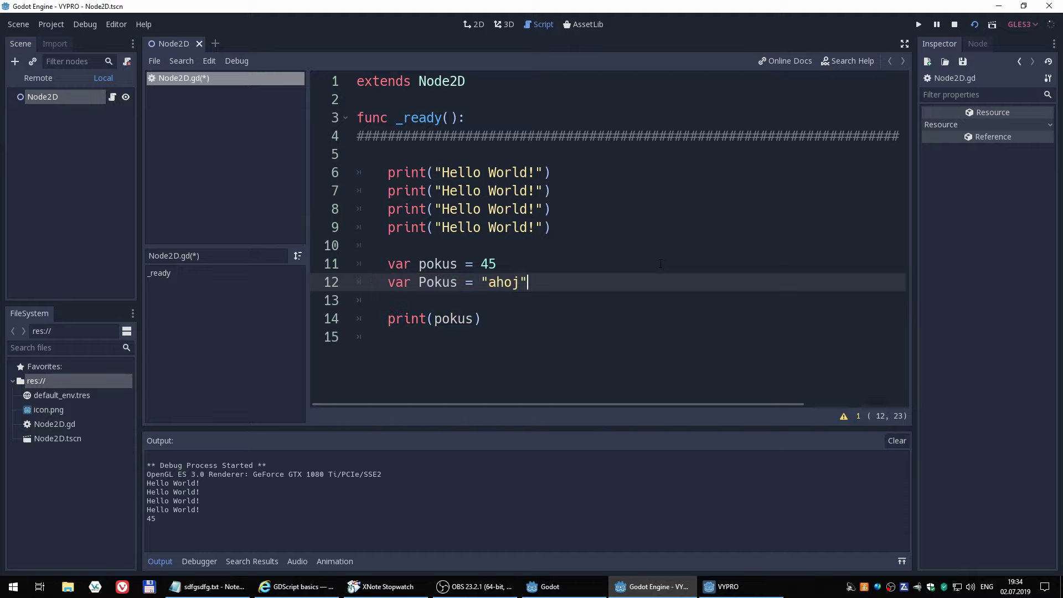
Add print(Pokus) on a new line below print(pokus)
left_click(497, 313)
key("Return")
type("pr")
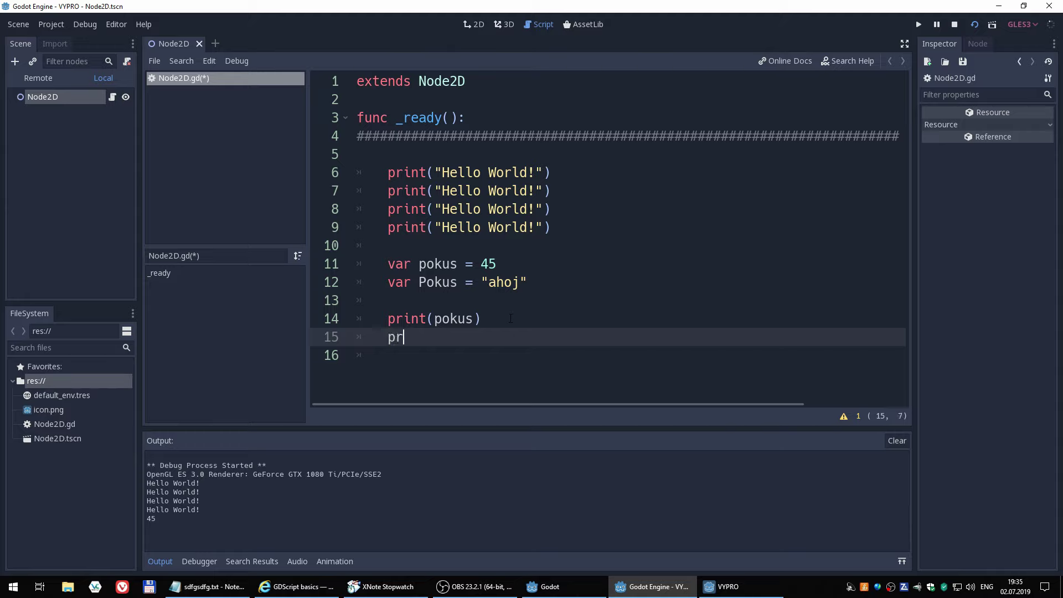
type("int")
type("(")
key("BackSpace")
type("(P")
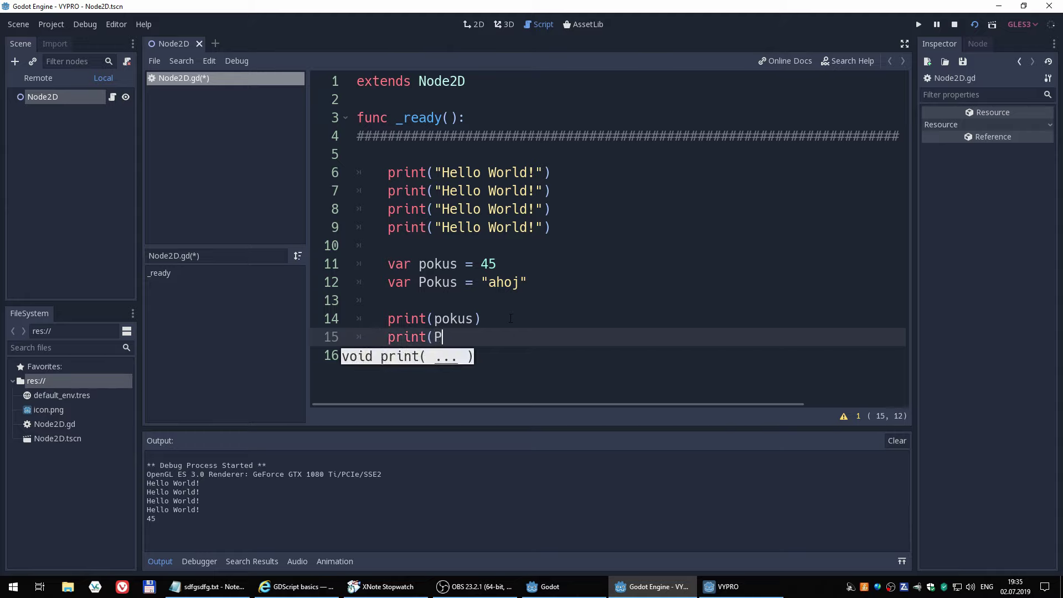
type("okus)")
key("Up")
key("Up")
key("Up")
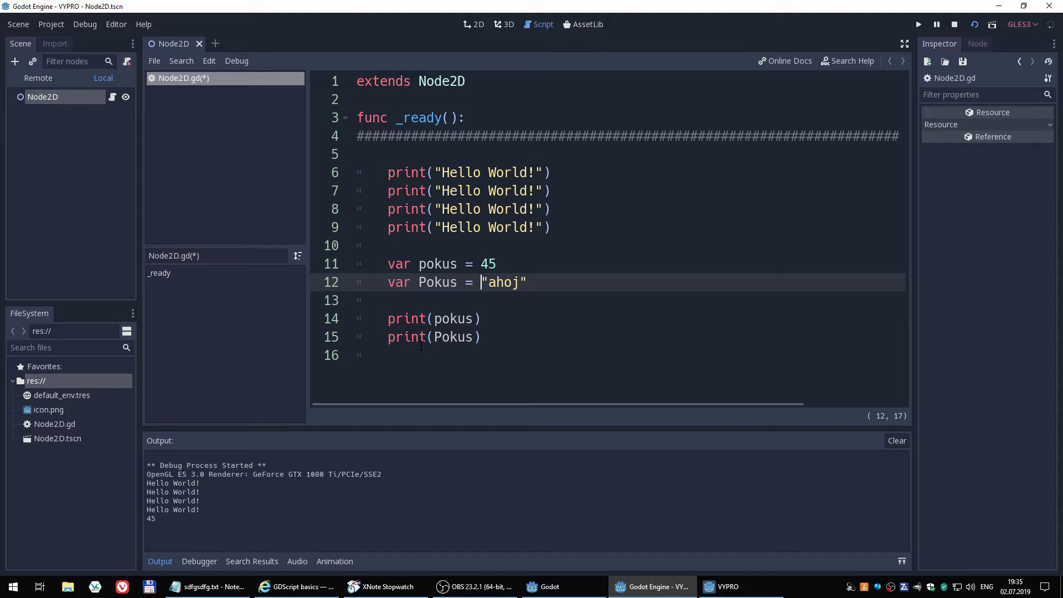
Run the scene to print 45 and ahoj, then delete lines 6–15 of _ready
left_click(972, 24)
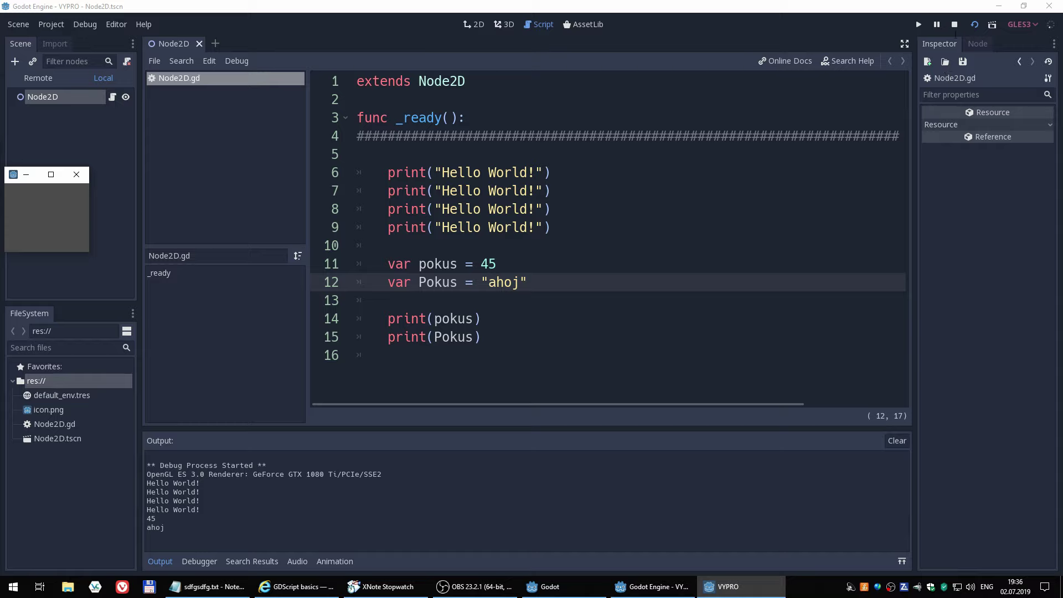
left_click(954, 25)
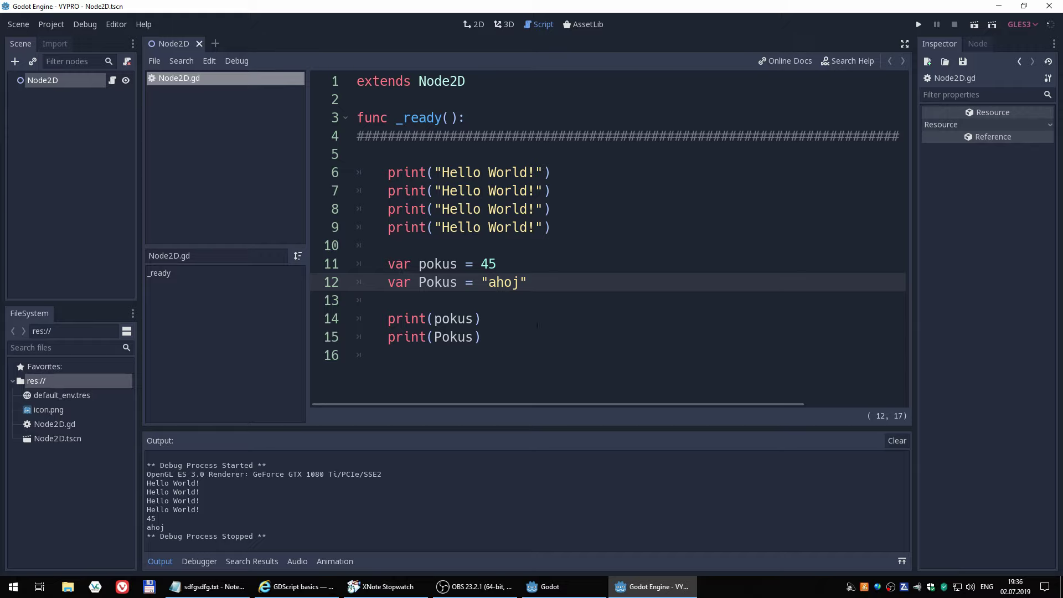
left_click_drag(501, 336, 355, 172)
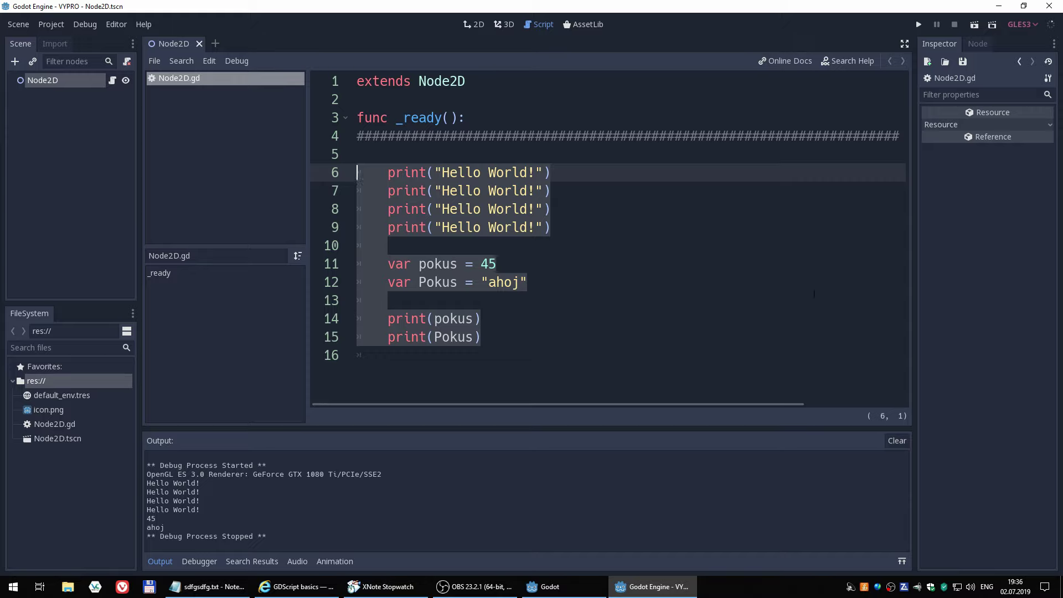
key("Delete")
key("Delete")
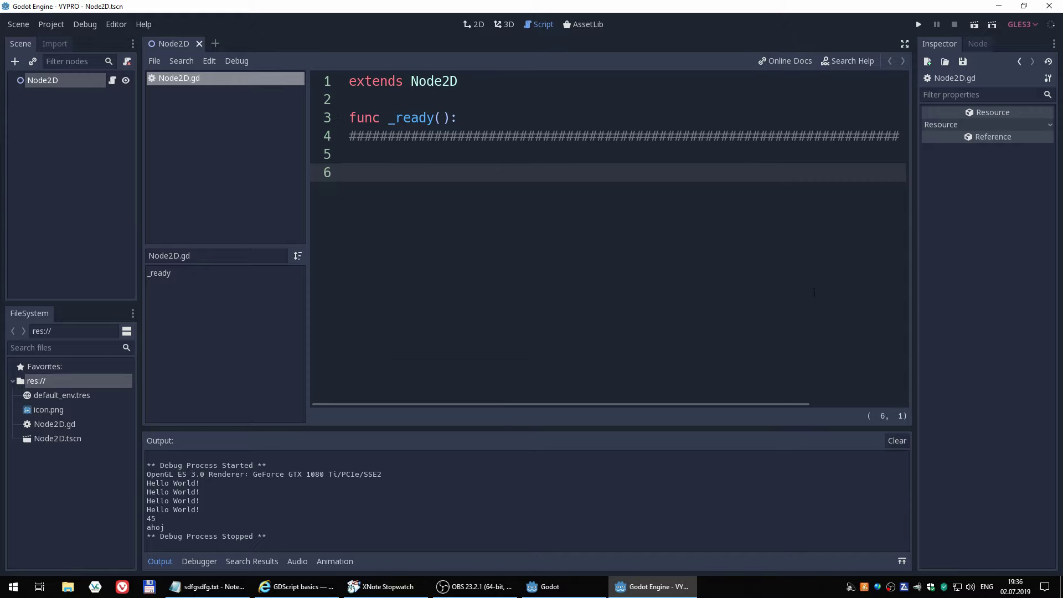
Declare var vstup1 = 10 and var vstup2 = 20 on consecutive lines
type("var ")
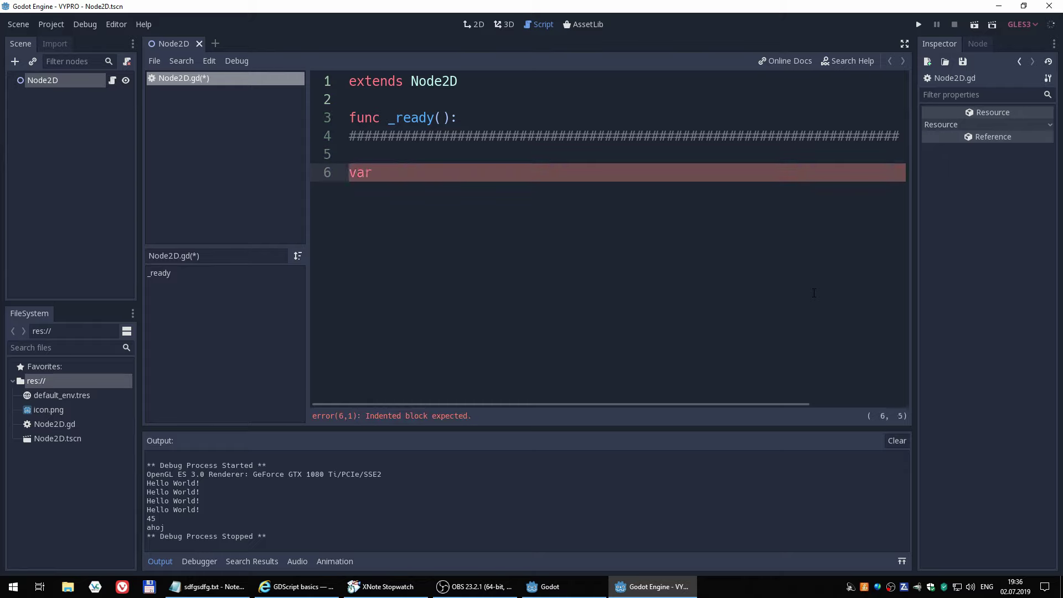
type("vstu")
type("p1 ")
type("= 10")
key("Return")
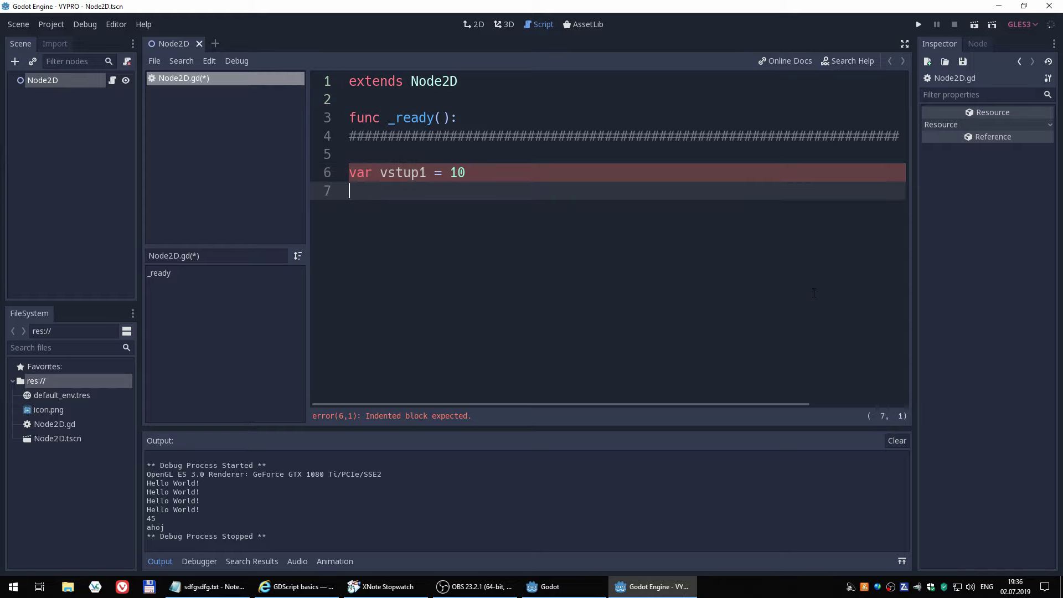
type("var vstu")
type("p2")
type(" = 20")
key("Return")
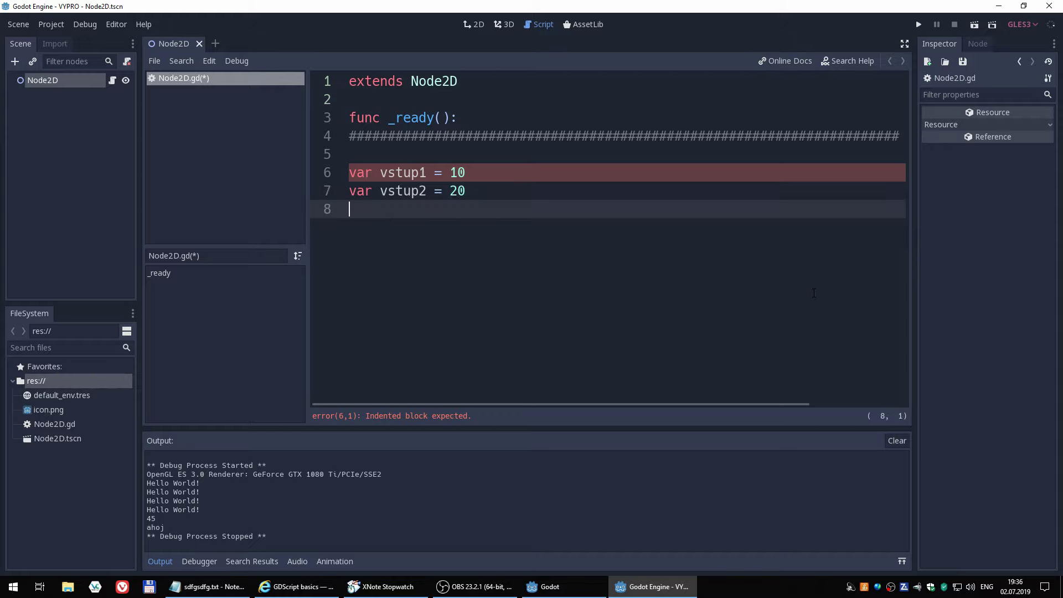
key("Return")
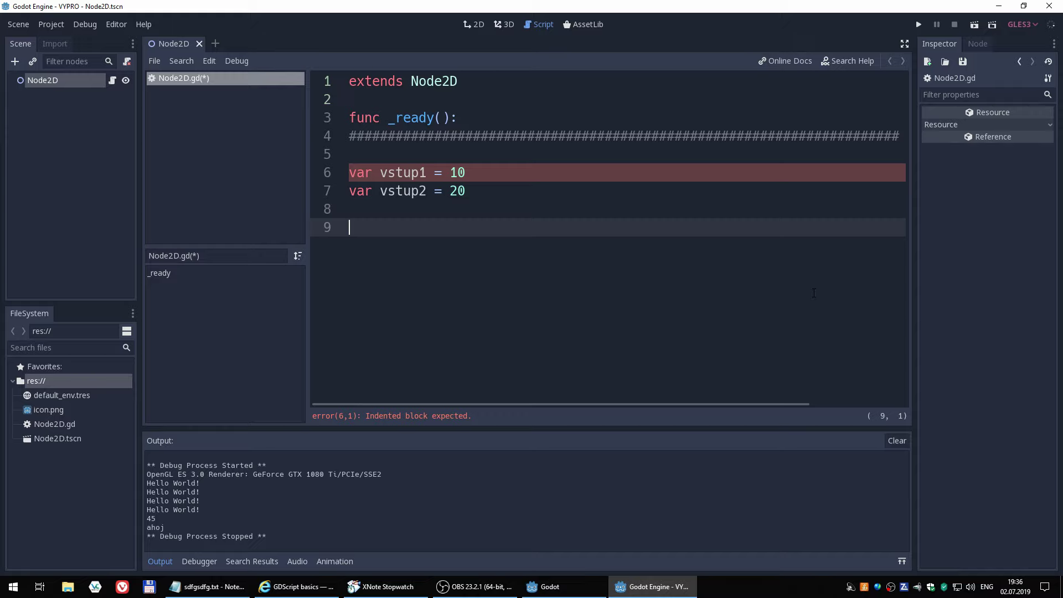
Indent both vstup declarations and the empty line 8 into the _ready function
key("Up")
key("Up")
key("Up")
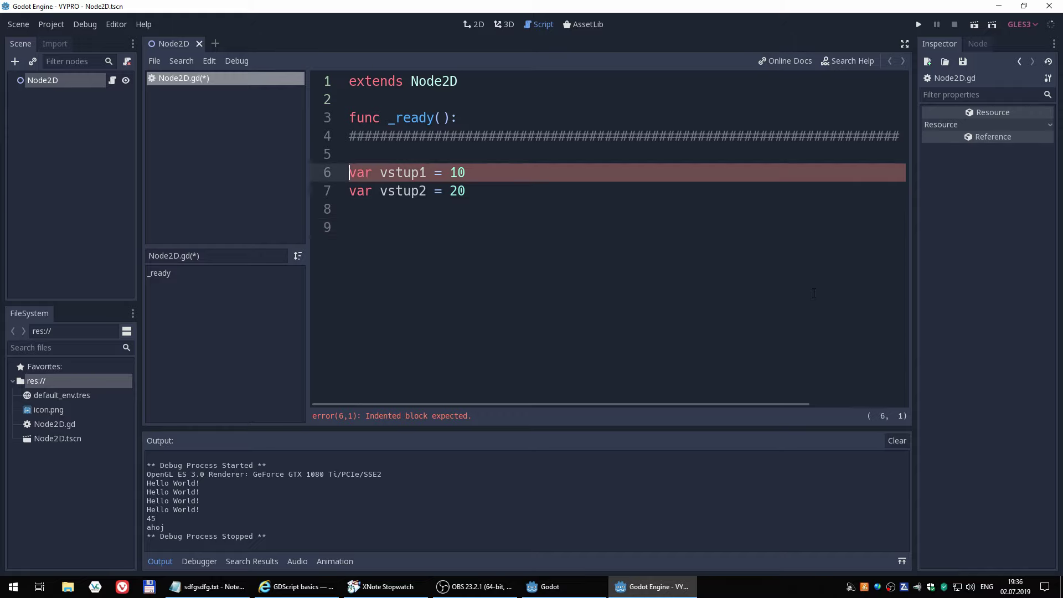
key("Tab")
key("Down")
key("Home")
key("Tab")
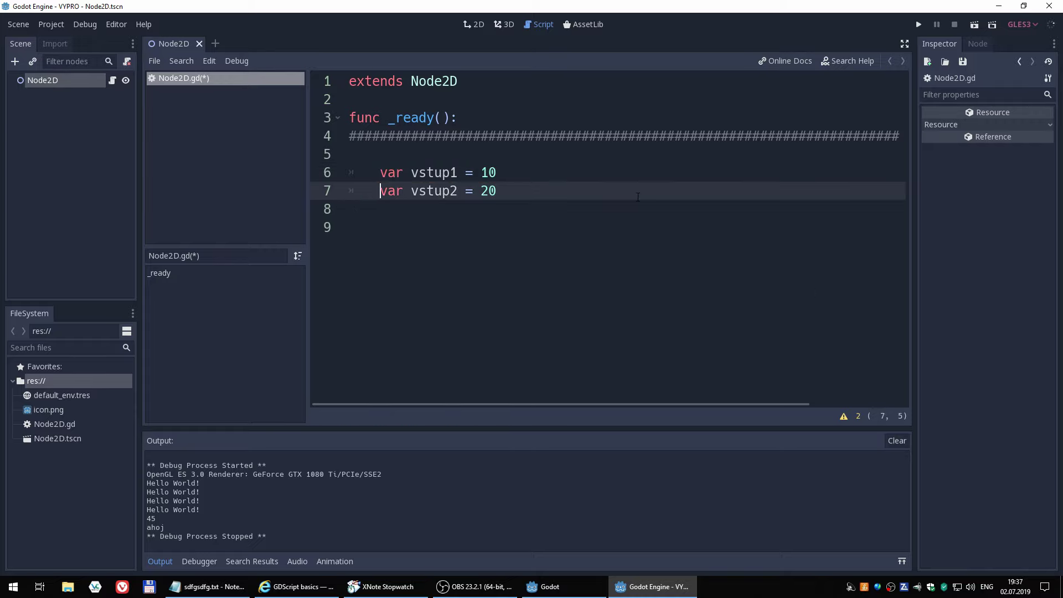
key("Down")
key("Down")
key("Up")
key("Tab")
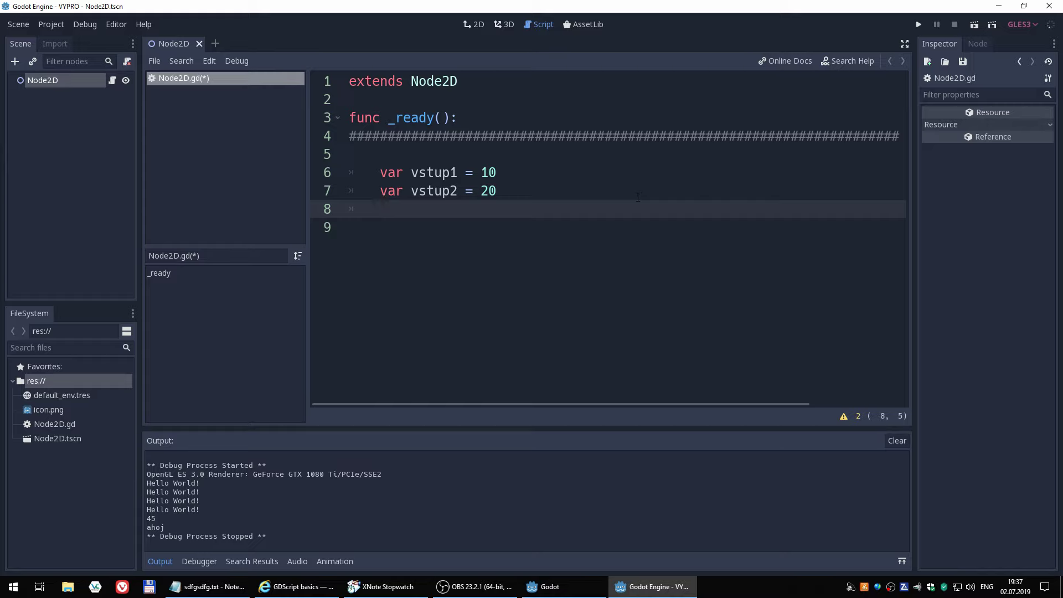
Add 'if vstup1 > vstup2:' whose body prints "Vstup1 je větší" using Czech accented letters
key("Return")
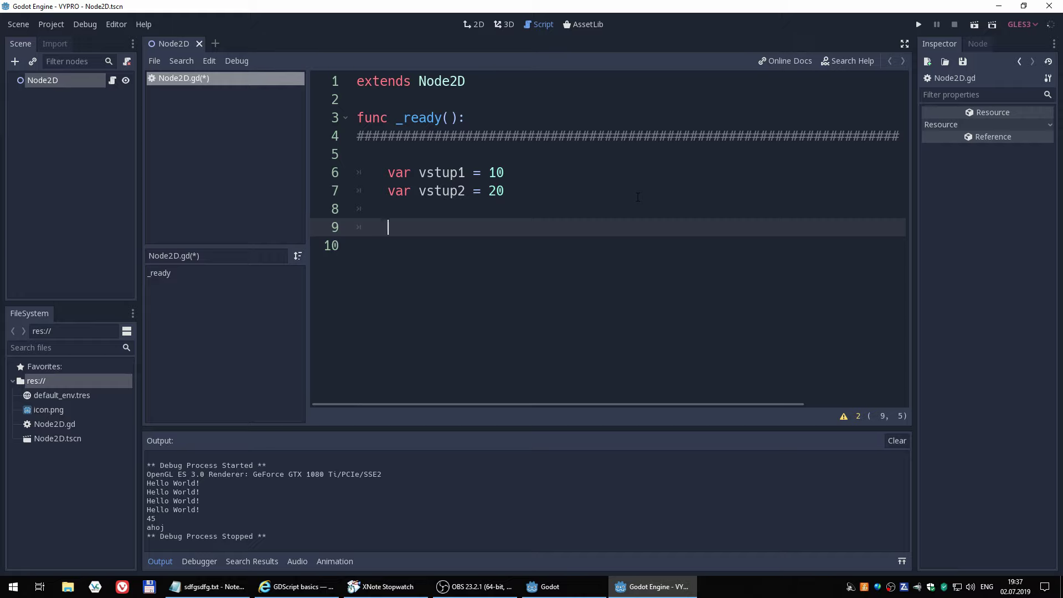
type("if ")
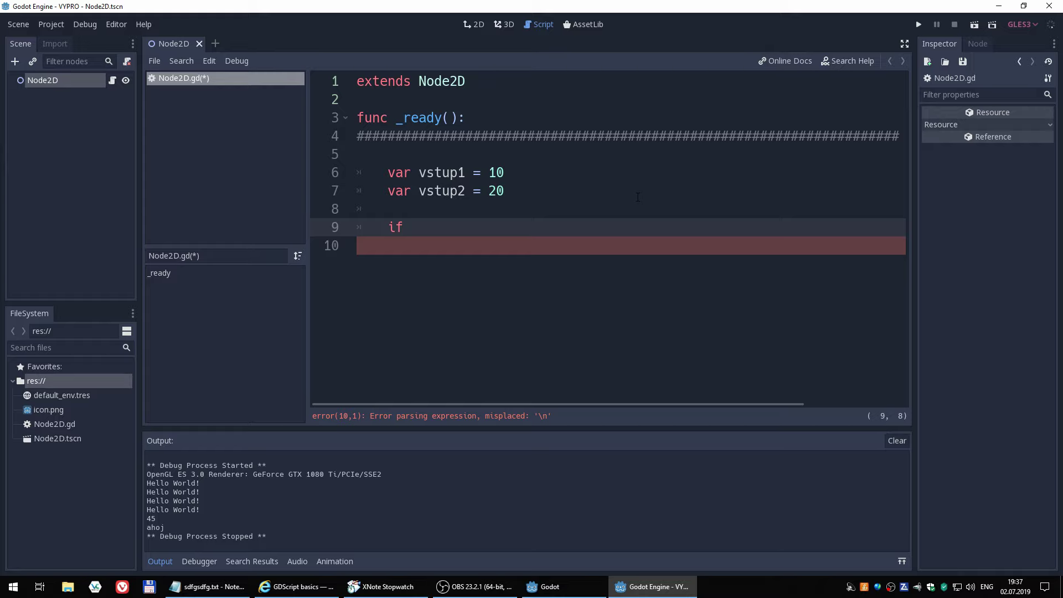
type("vstup")
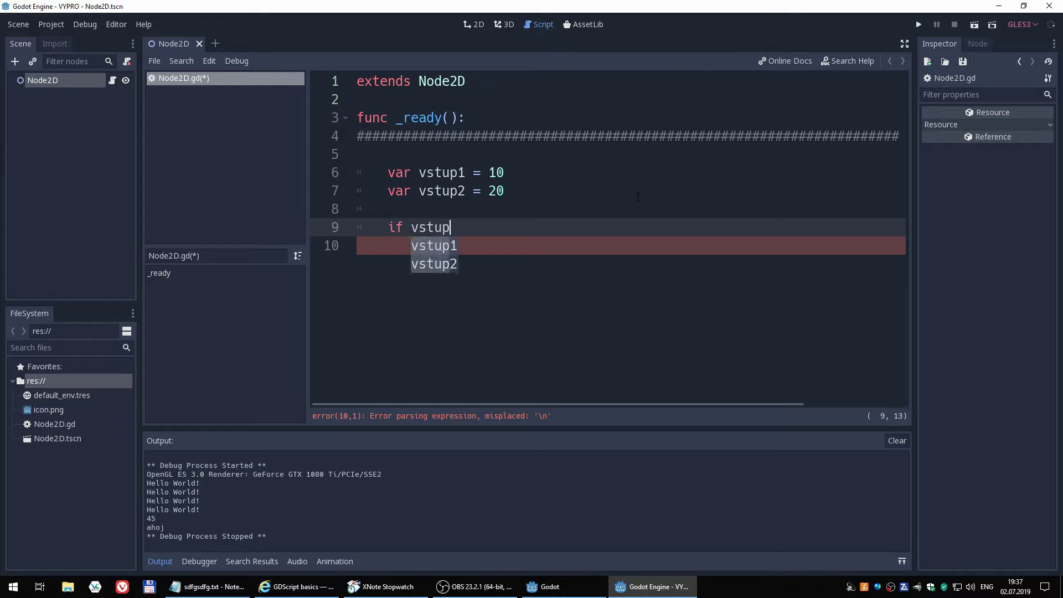
type("1 > v")
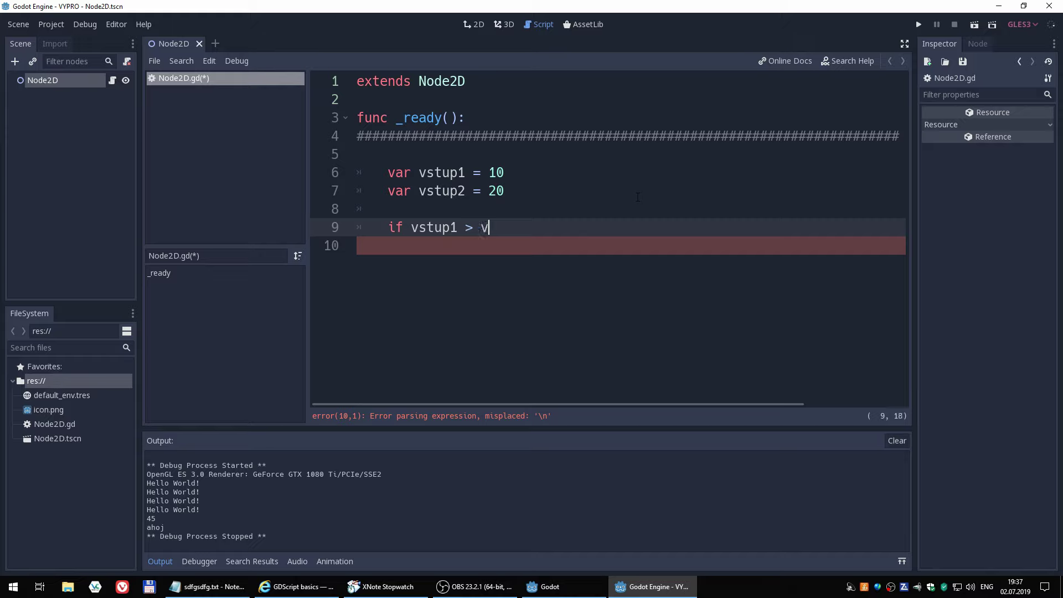
type("stup2")
type(":")
key("Return")
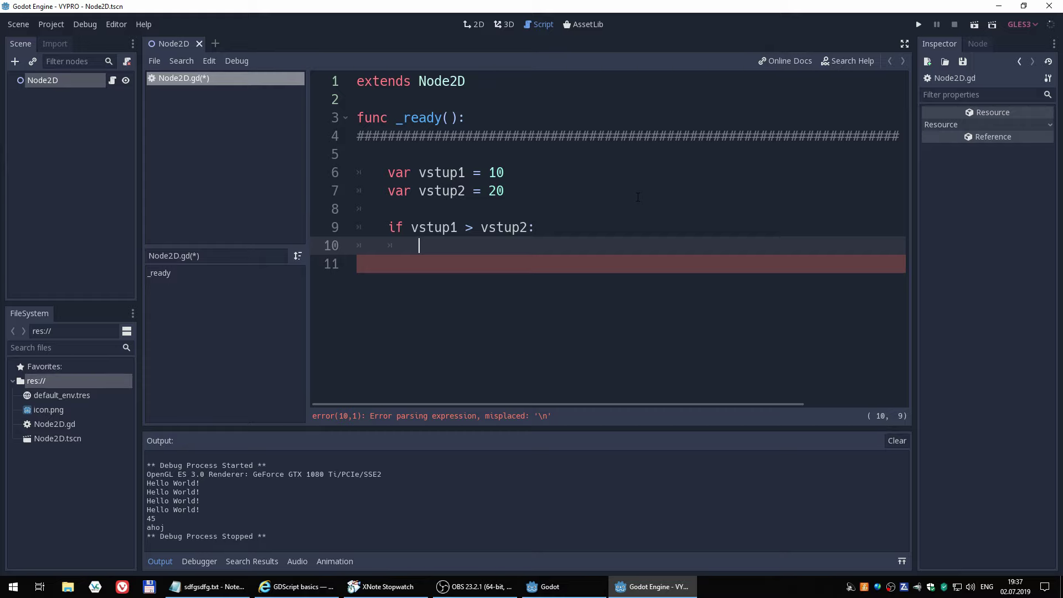
type("p")
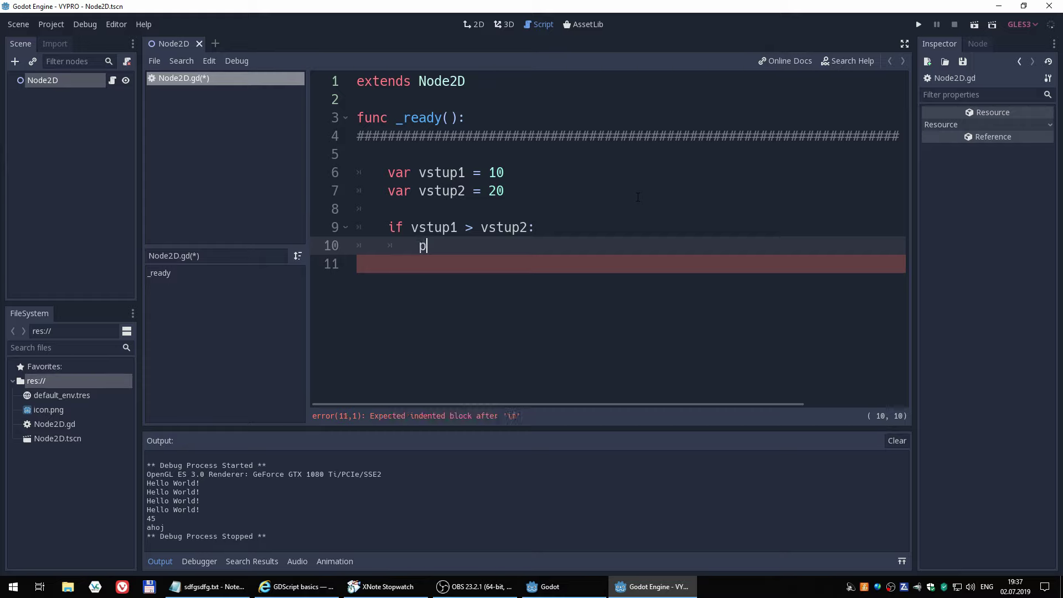
type("rint")
type("(")
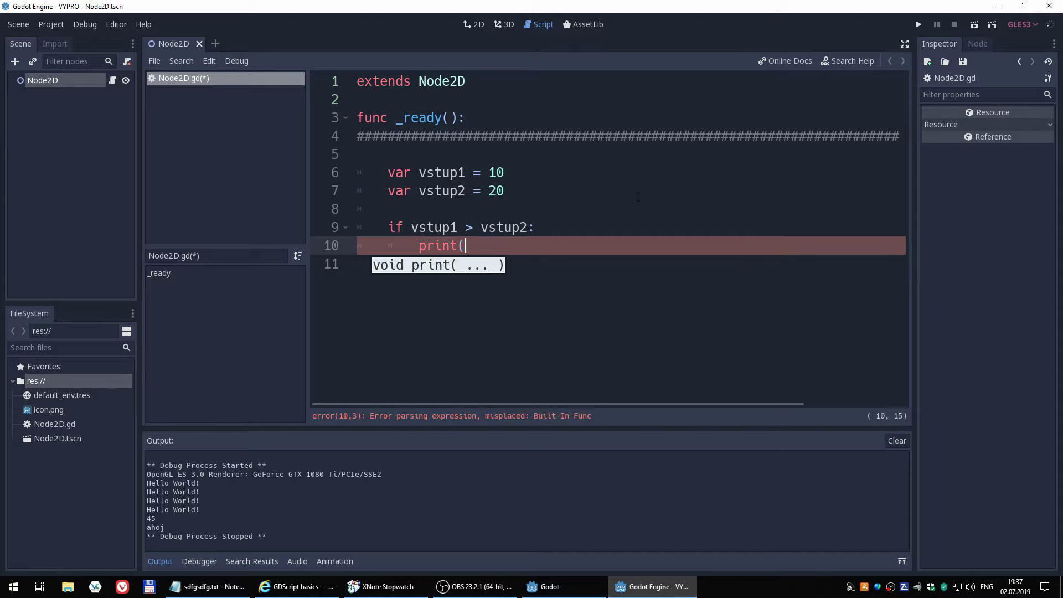
type("\"")
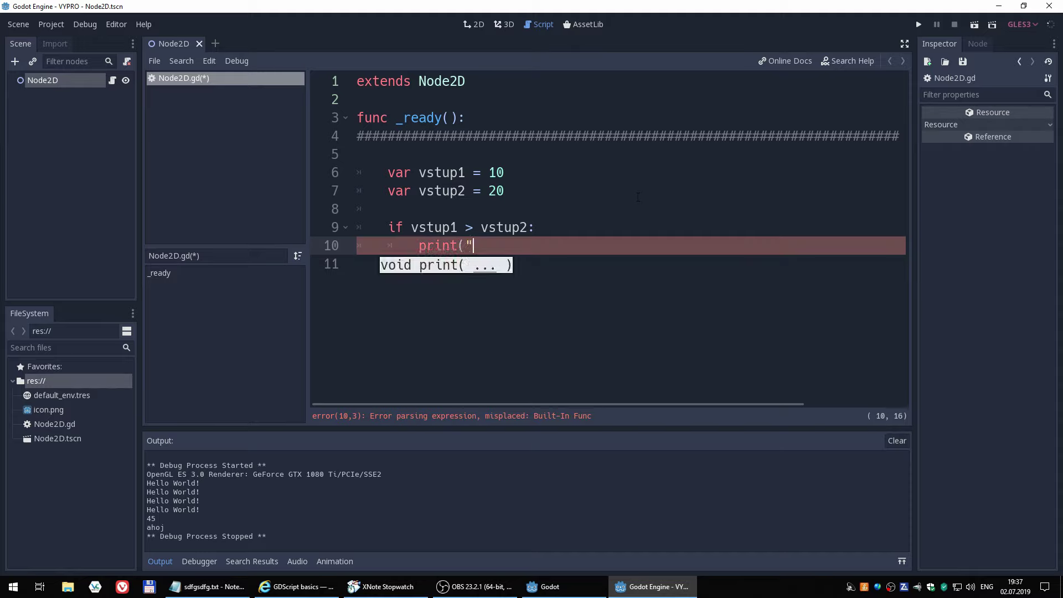
type("Vstu")
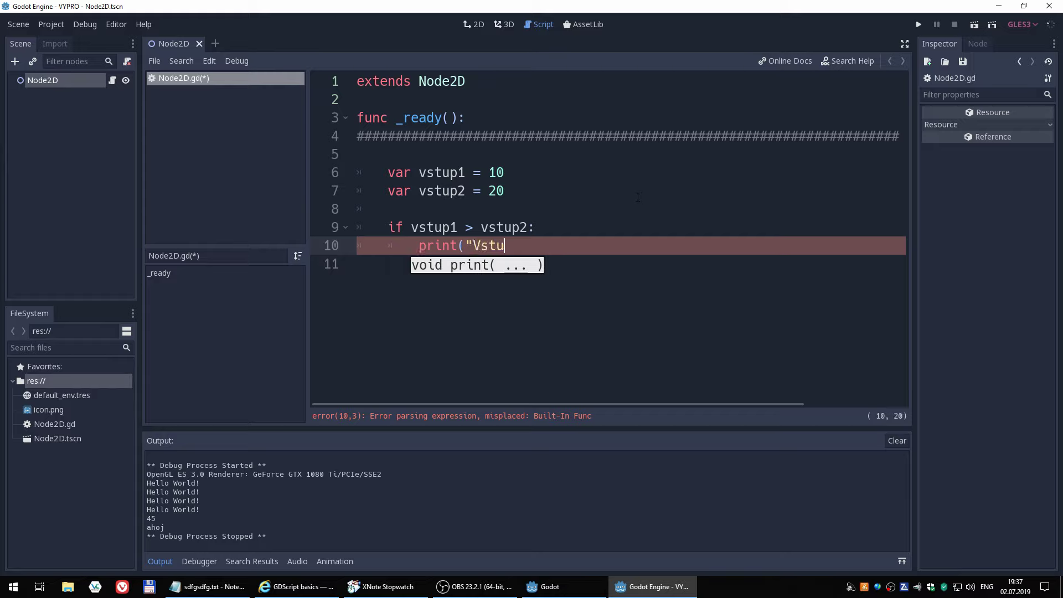
type("p 1")
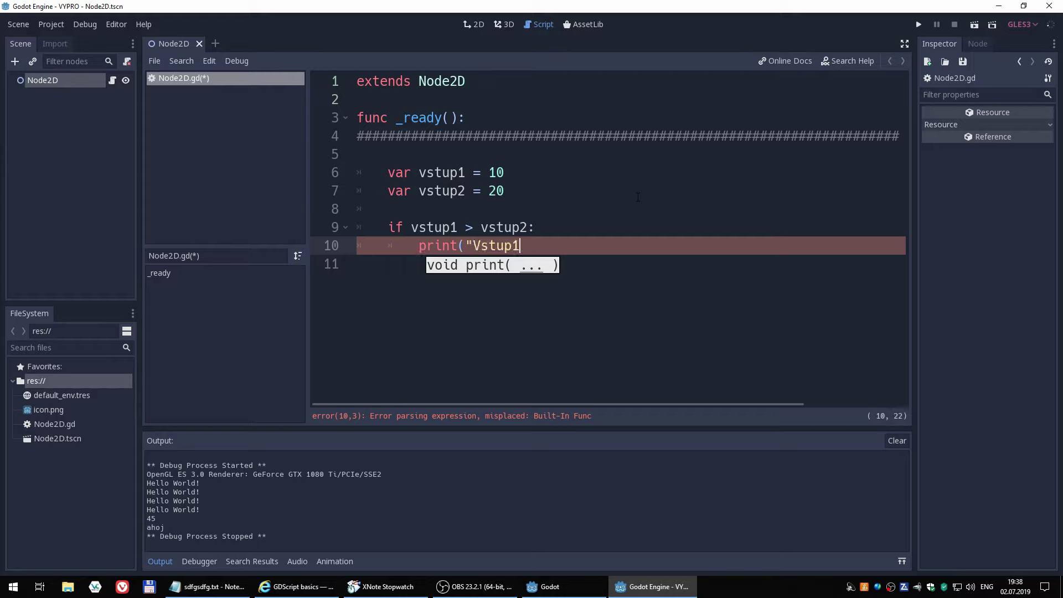
type(" je vetsi")
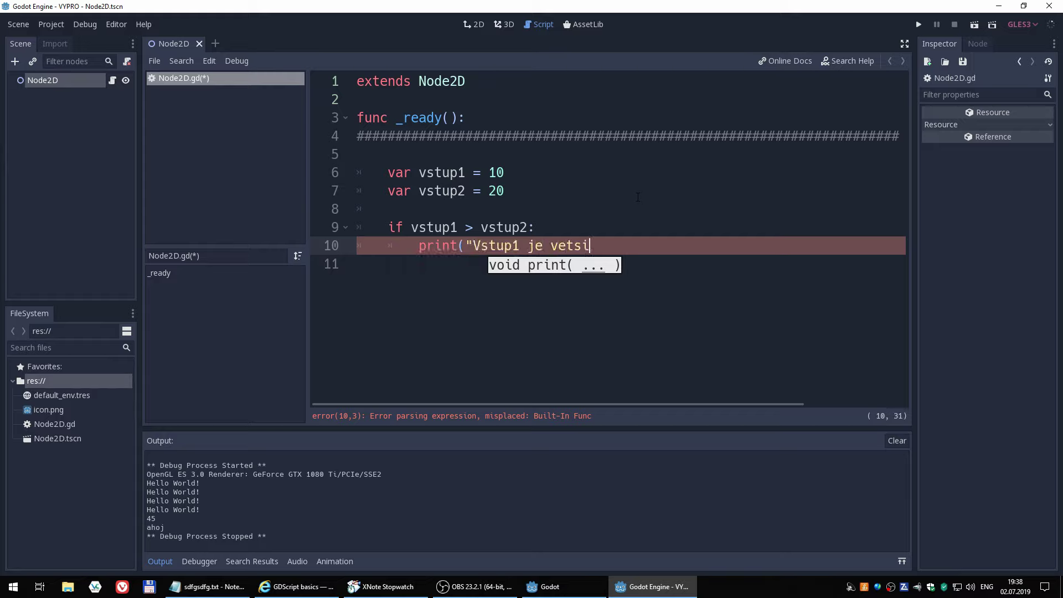
key("BackSpace")
key("BackSpace")
key("BackSpace")
key("BackSpace")
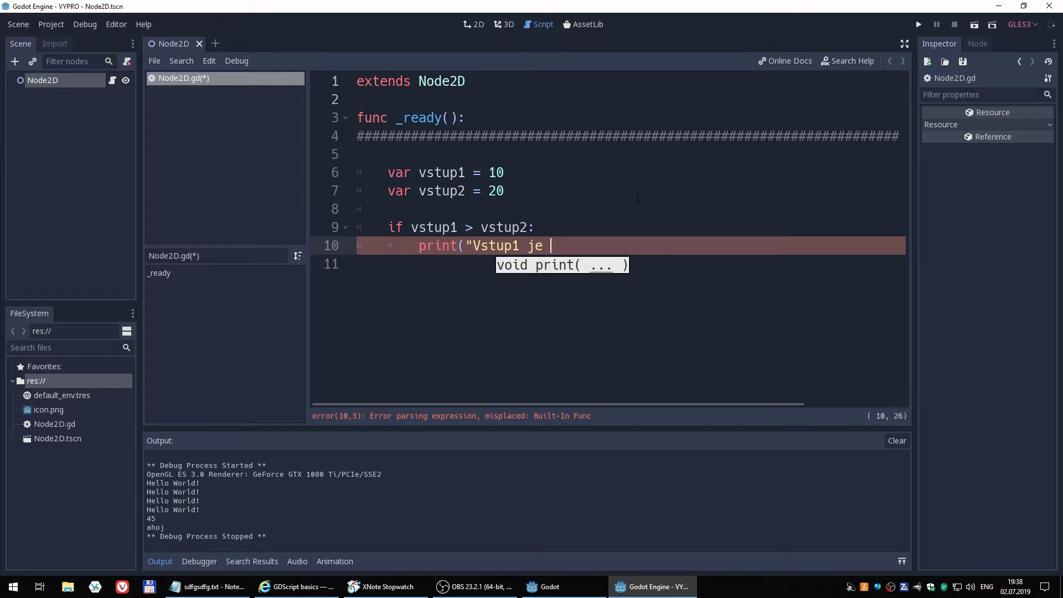
key("alt+shift")
type("věr")
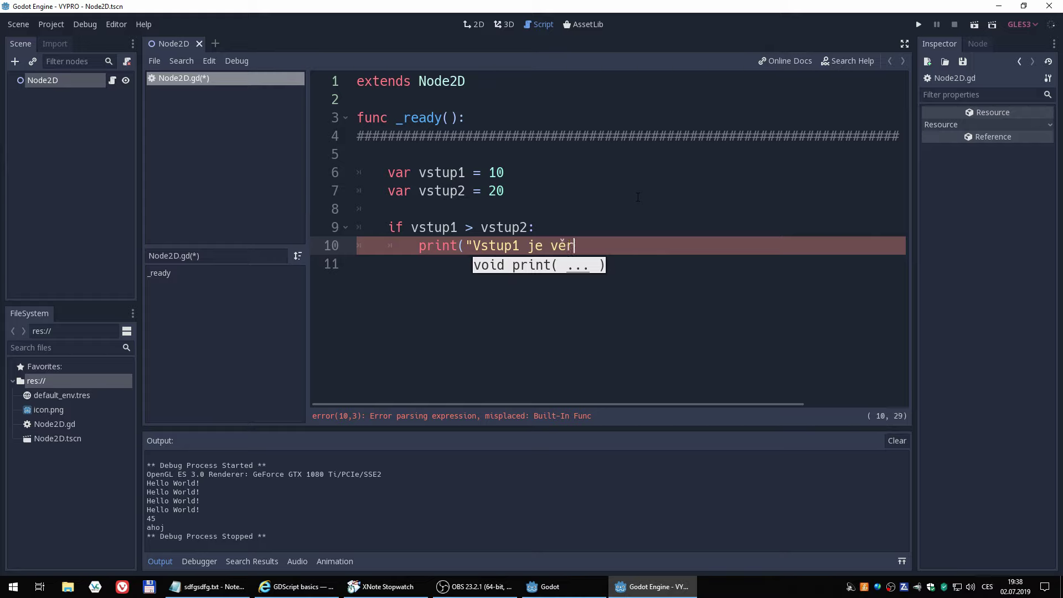
type("š")
key("BackSpace")
key("BackSpace")
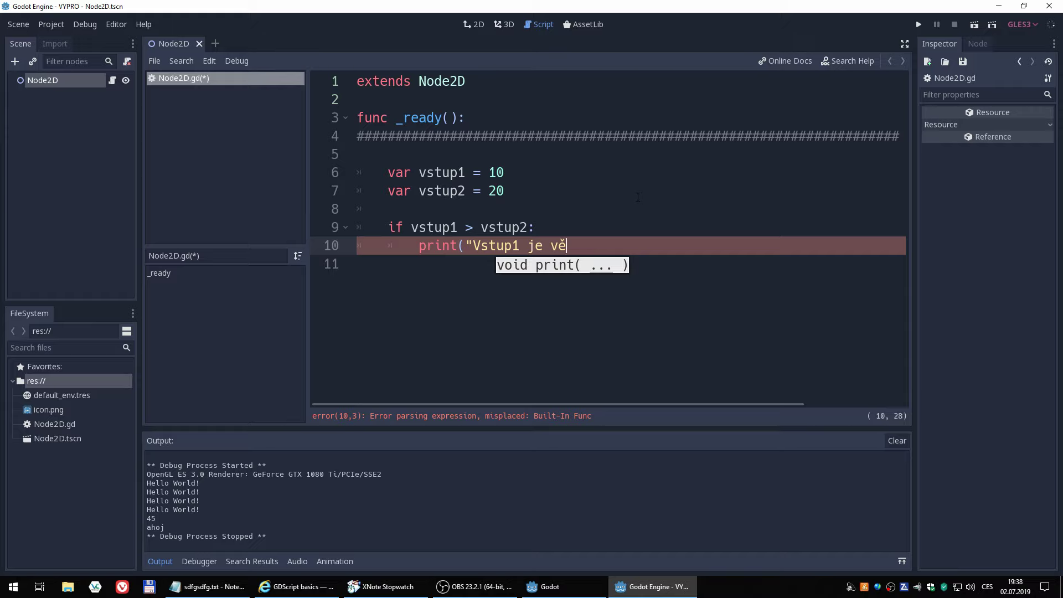
type("tší")
type("\"")
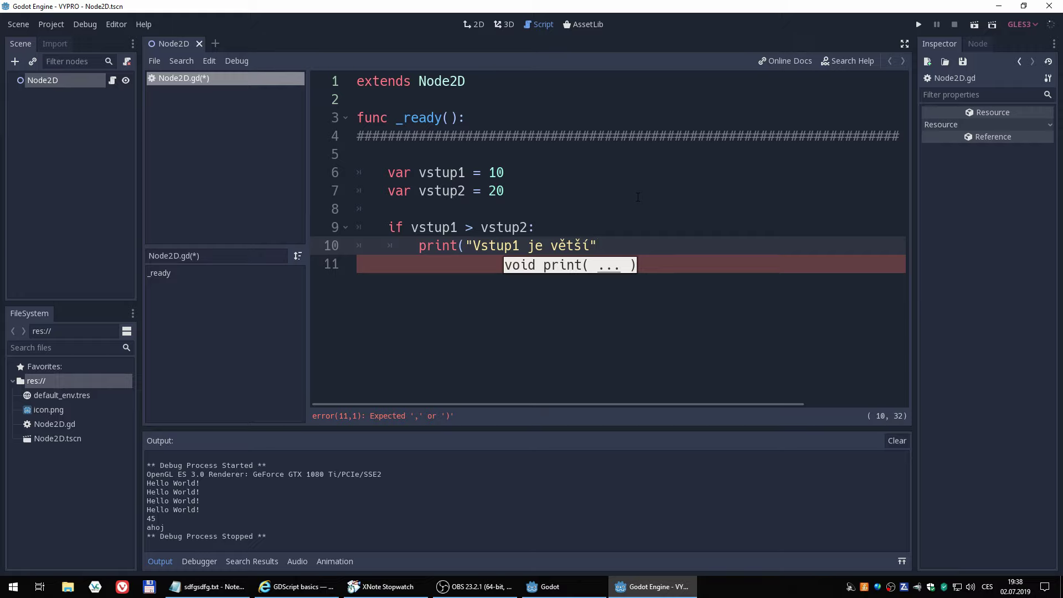
type(")")
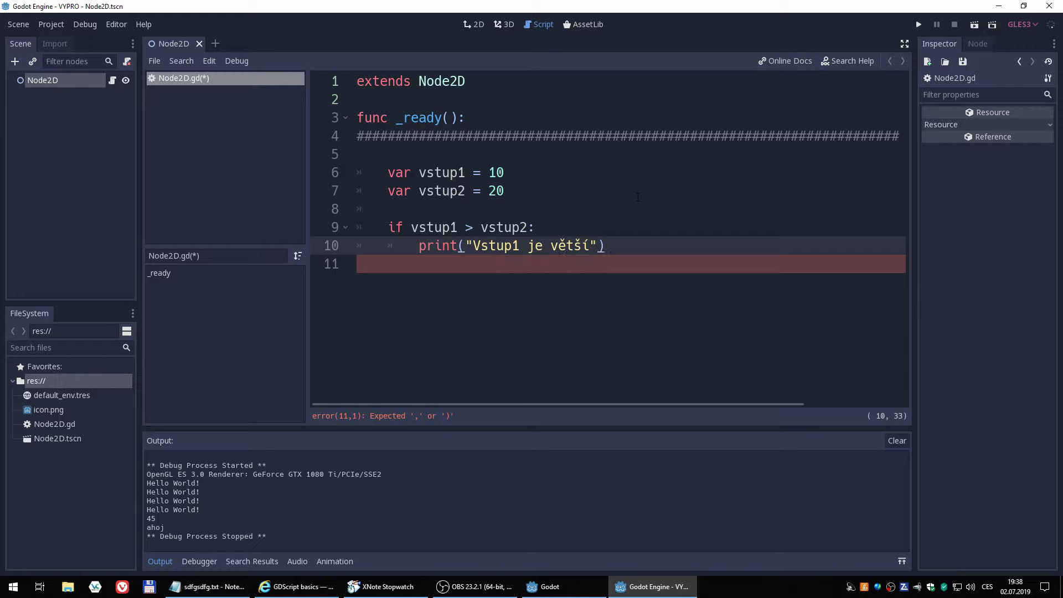
key("Return")
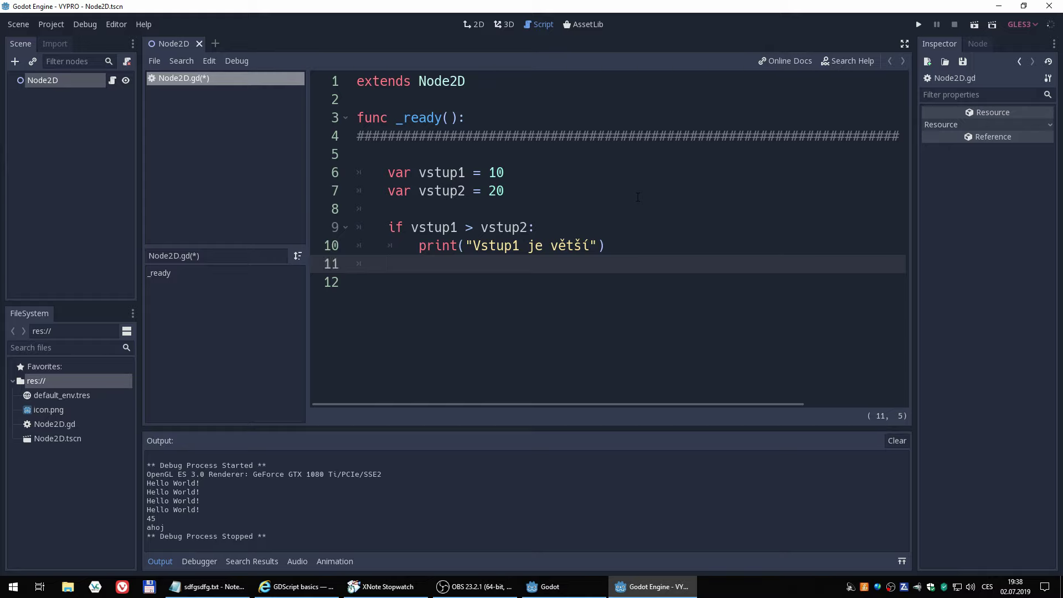
Write the condition 'if vstup2 > vstup1:' on line 11
type("if v")
type("stup ")
type(">")
key("BackSpace")
key("BackSpace")
type("2 > ")
type("vstu")
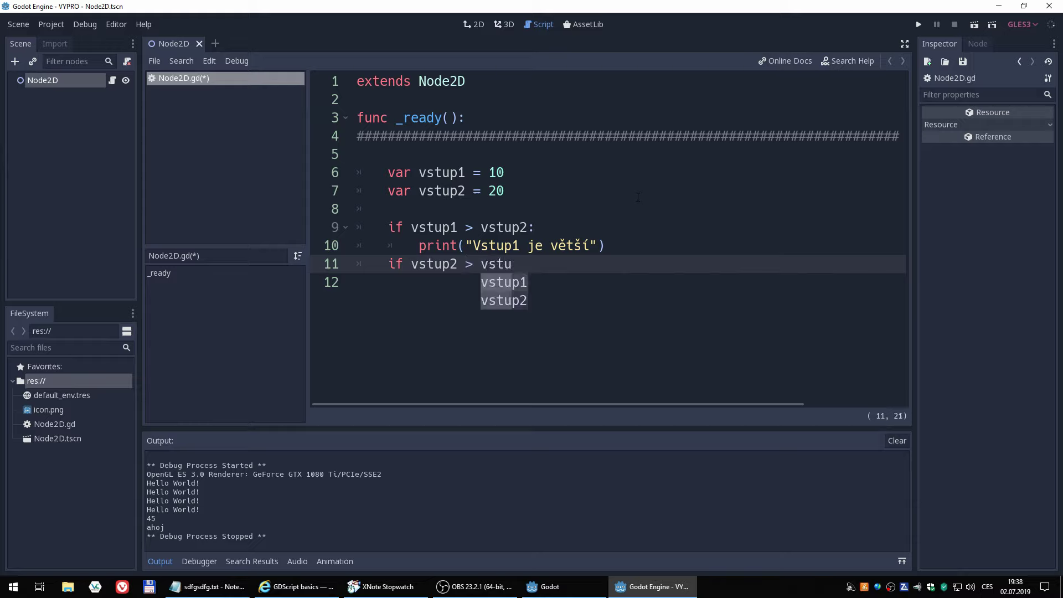
key("Return")
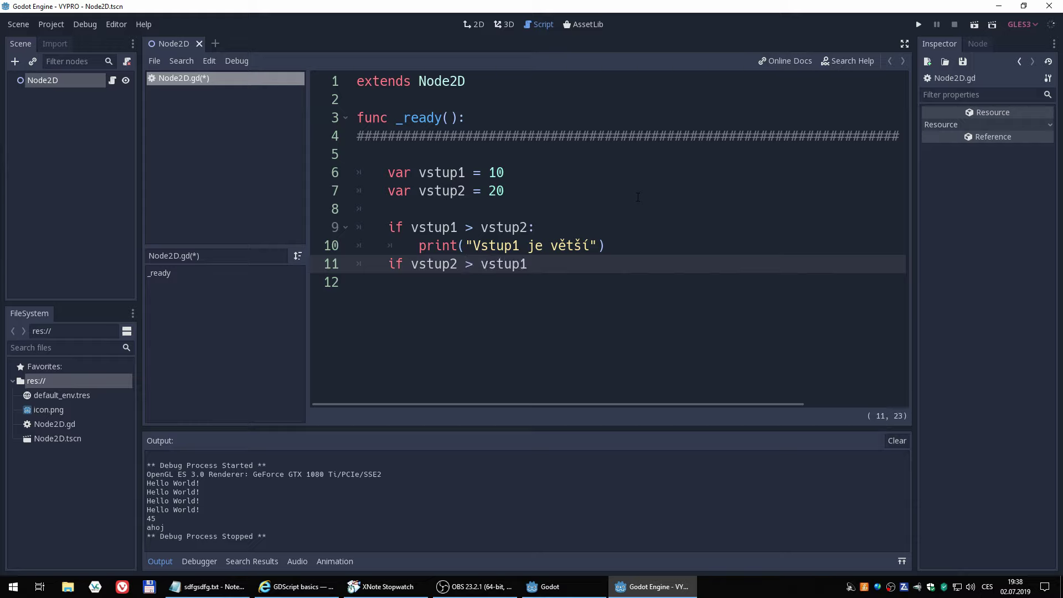
type("\"")
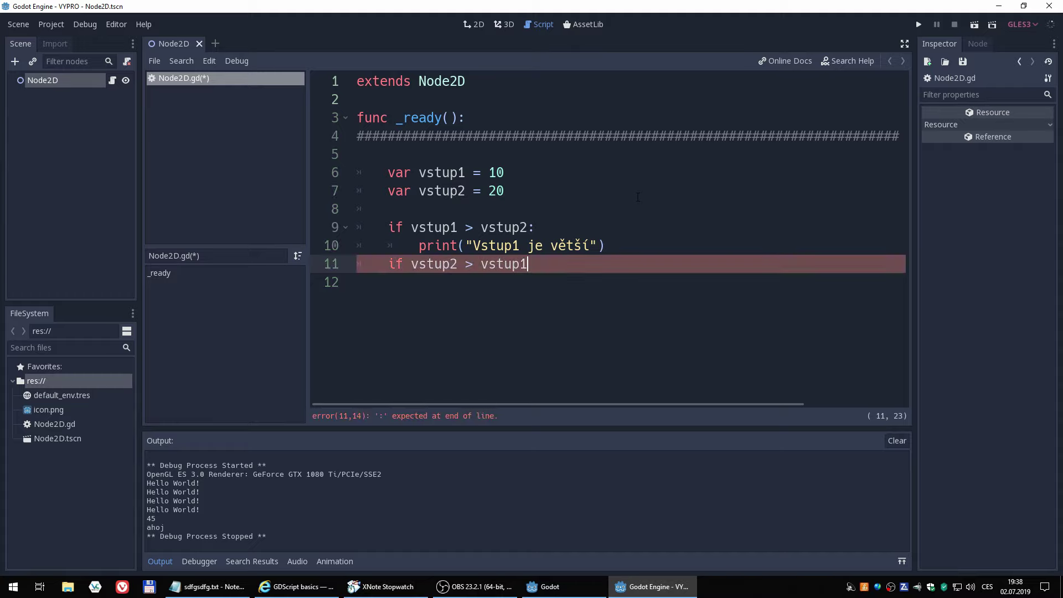
key("Up")
key("Down")
key("alt+shift")
Paste the print line below it and change the message to "Vstup2 je větší"
key("End")
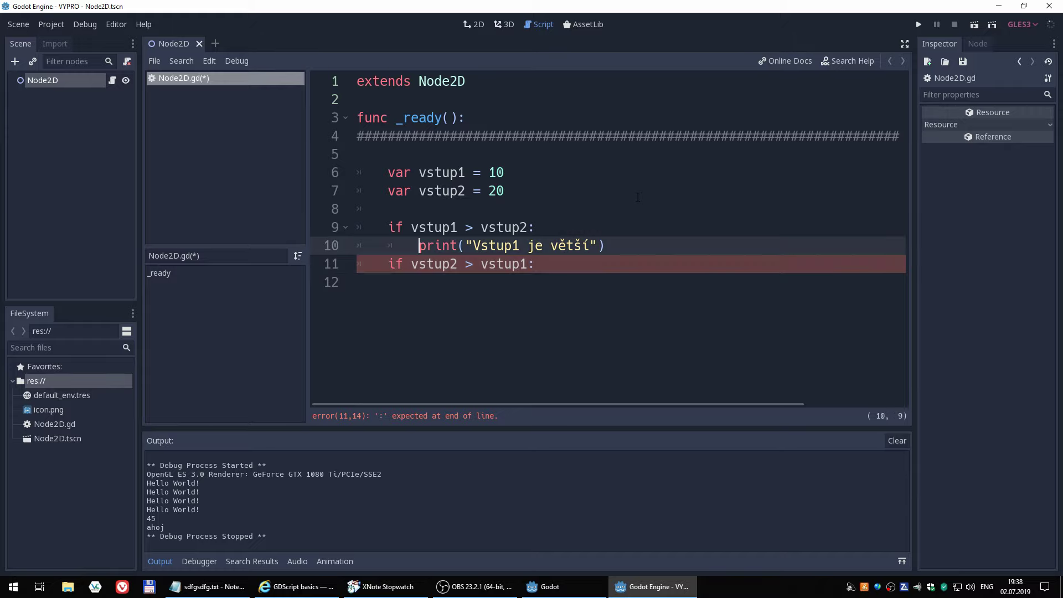
key("Down")
key("Down")
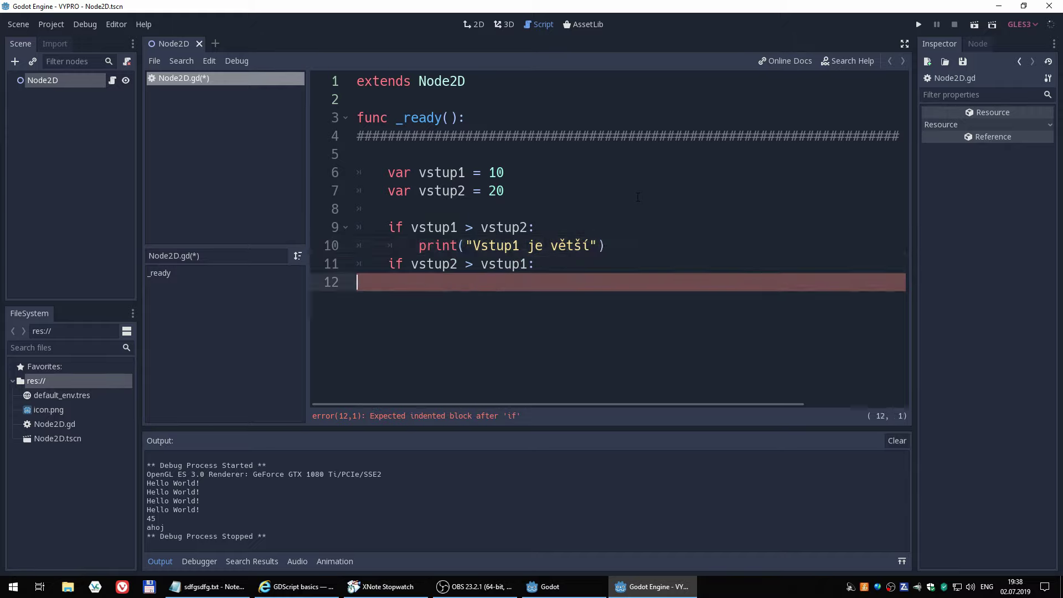
type("print(\"Vstup1 je větší\")")
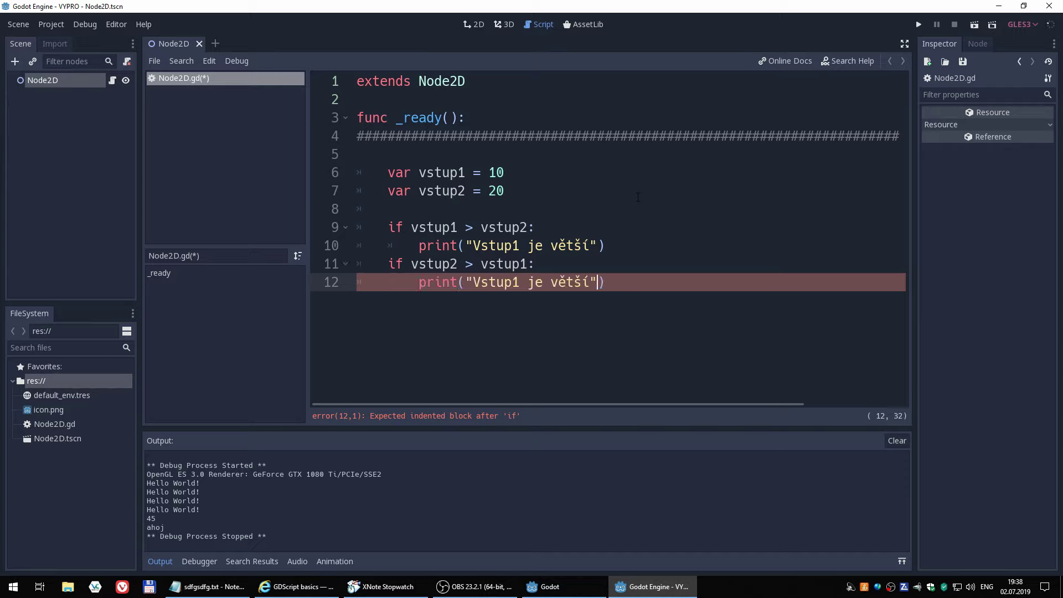
key("Left")
key("Left")
key("Left")
key("Delete")
type("2")
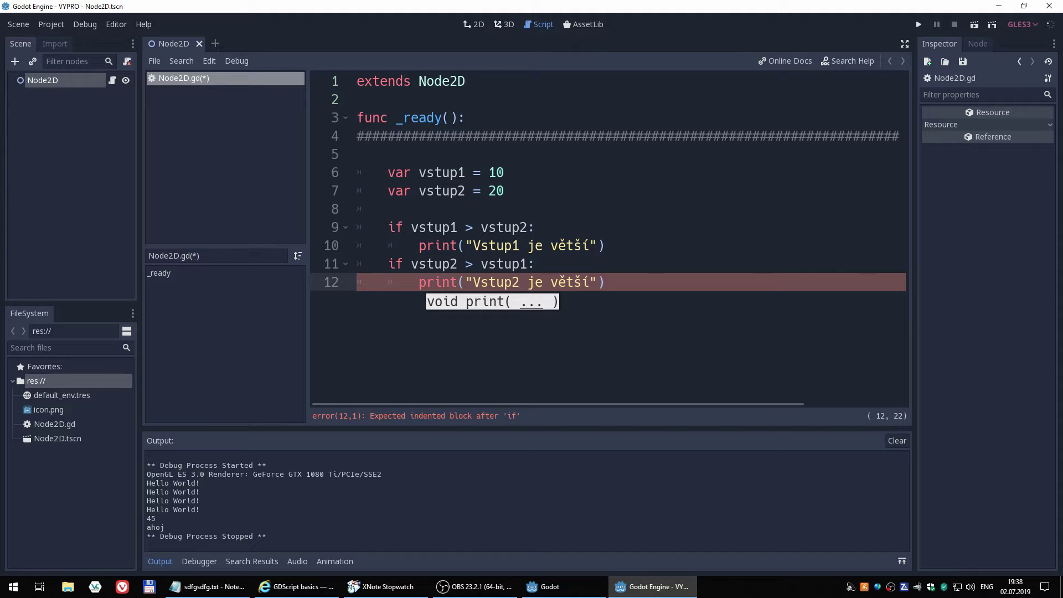
left_click(700, 277)
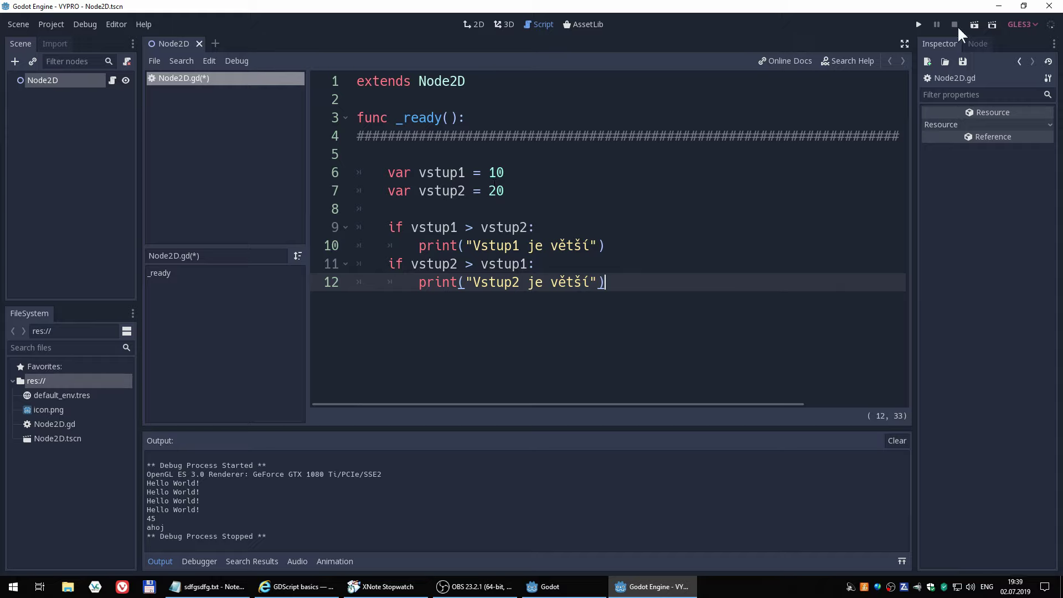
Test the comparison, change vstup1 to 80, rerun to print "Vstup1 je větší", then close the game
left_click(975, 25)
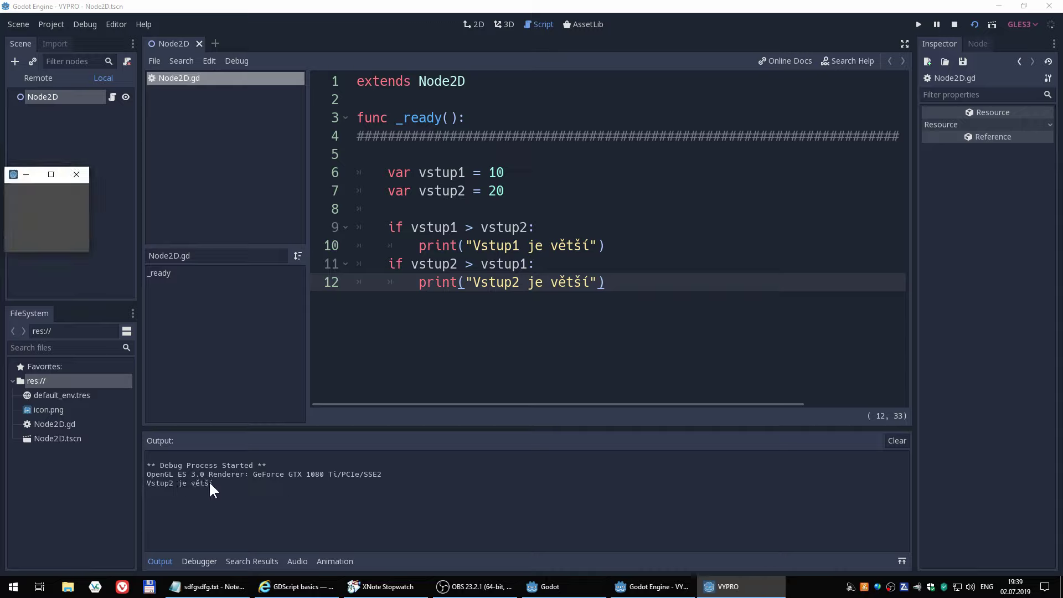
left_click(496, 174)
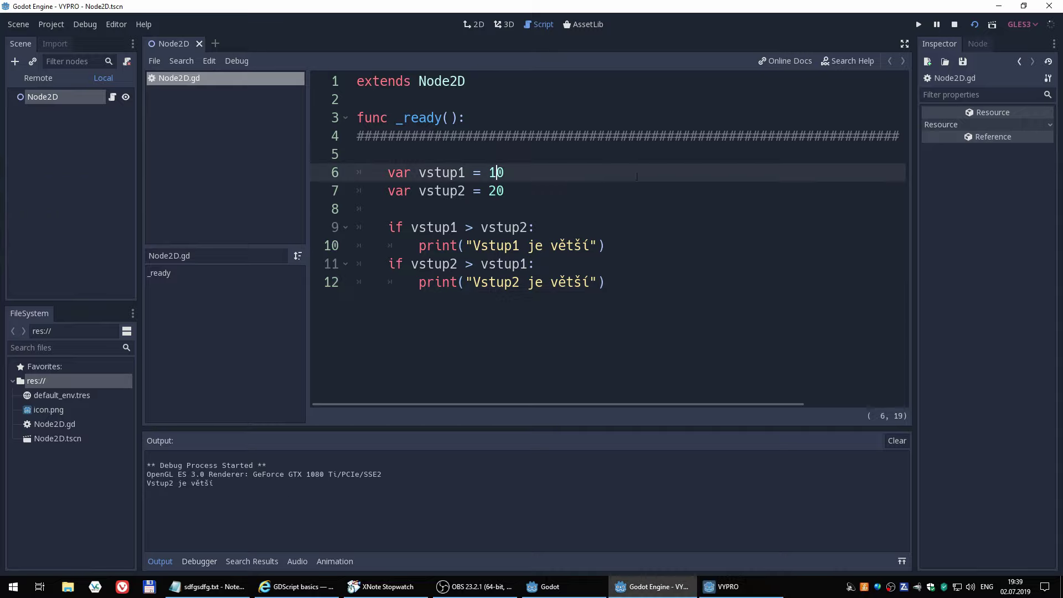
key("BackSpace")
type("8")
left_click(664, 190)
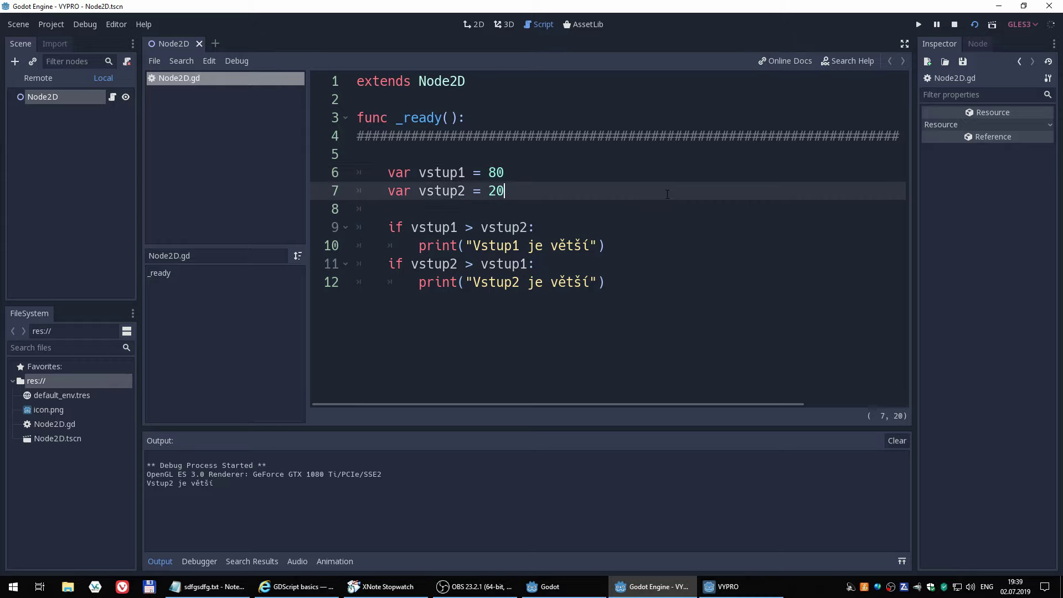
left_click(973, 22)
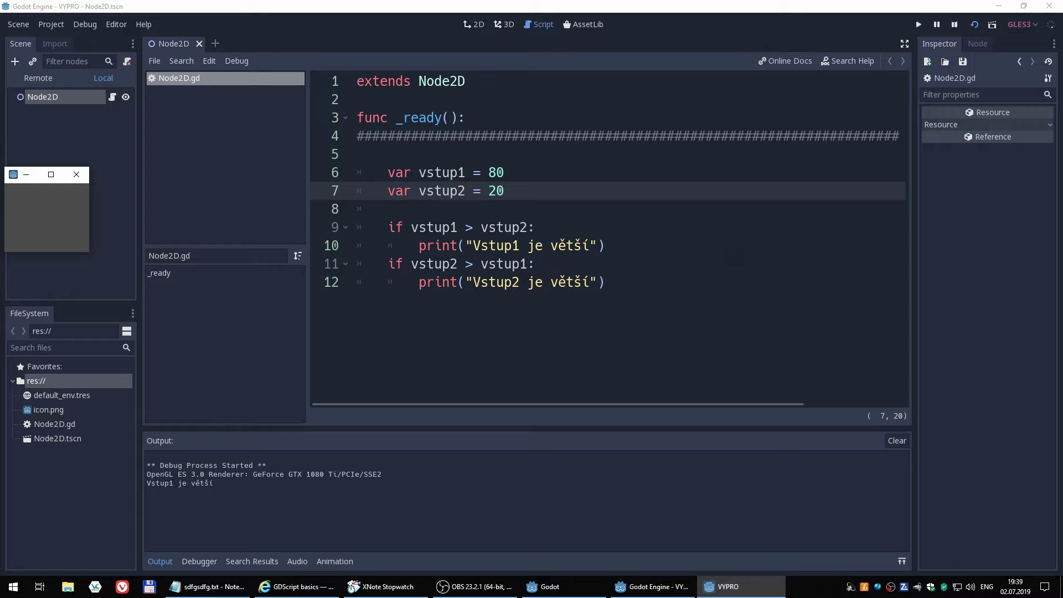
key("alt+F4")
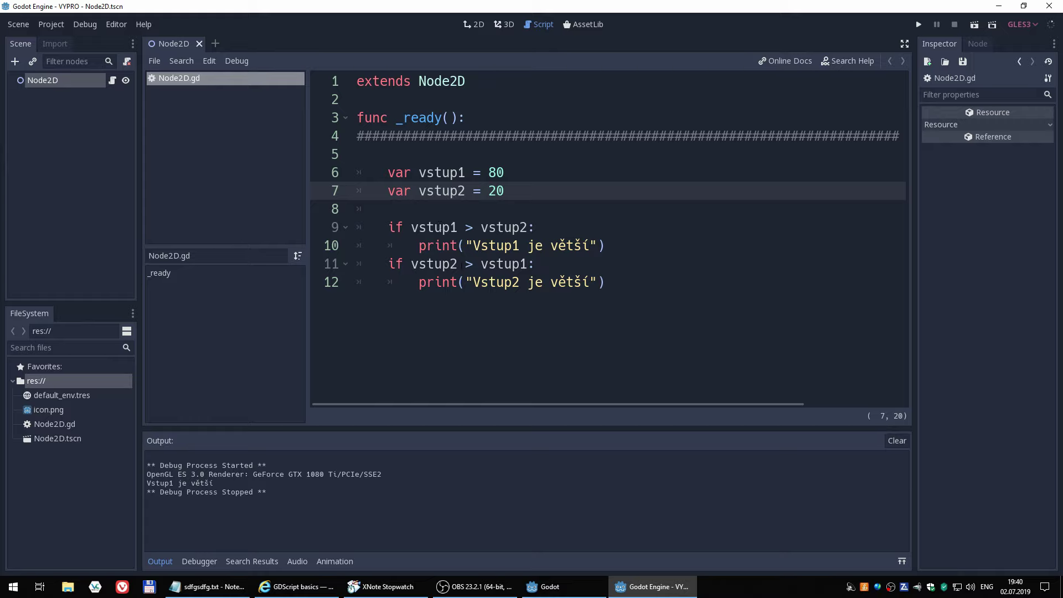
Turn line 11's second if into a plain else:, discarding a tried elif
left_click(388, 263)
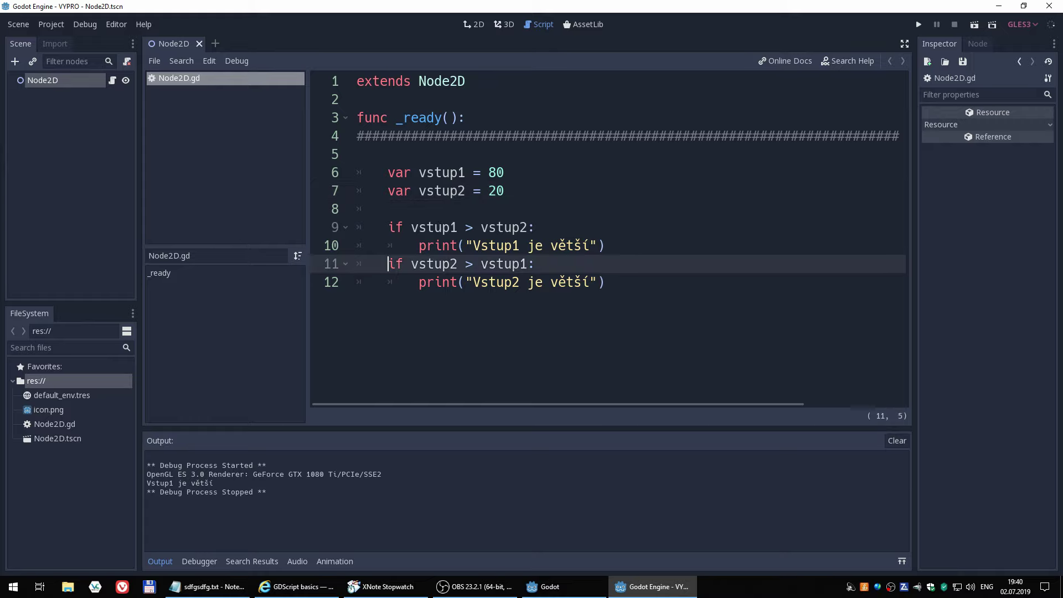
type("el")
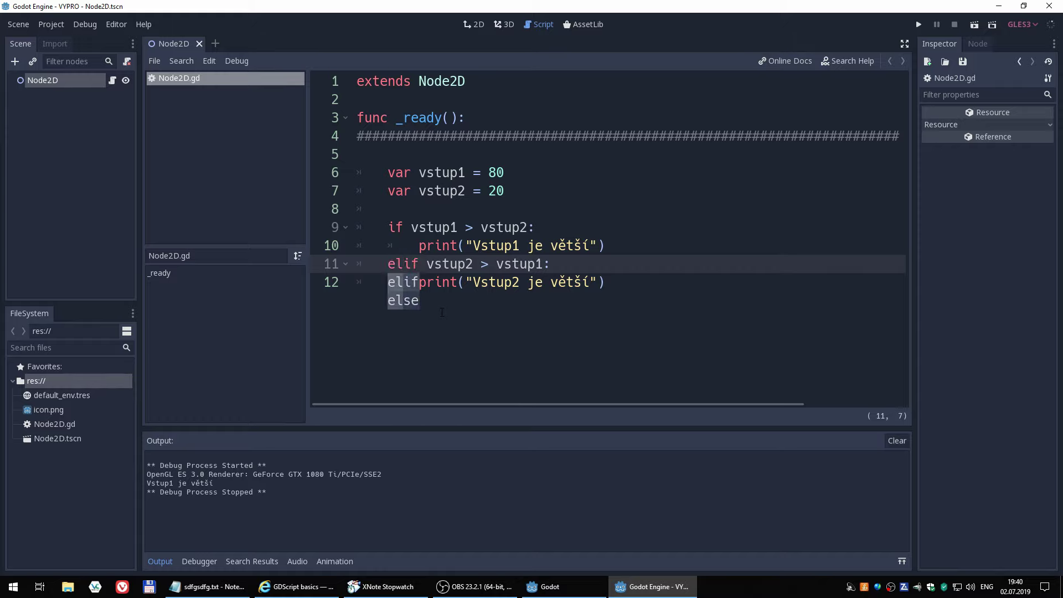
key("Right")
key("Right")
key("Right")
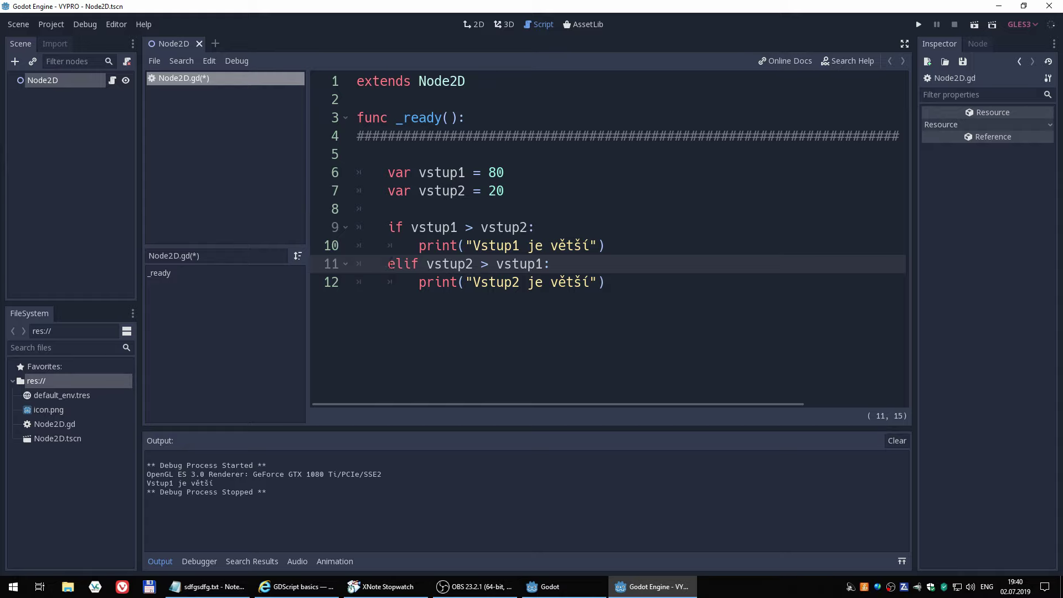
key("Right")
key("Right")
key("Right")
key("Right")
key("Right")
key("shift+Home")
key("BackSpace")
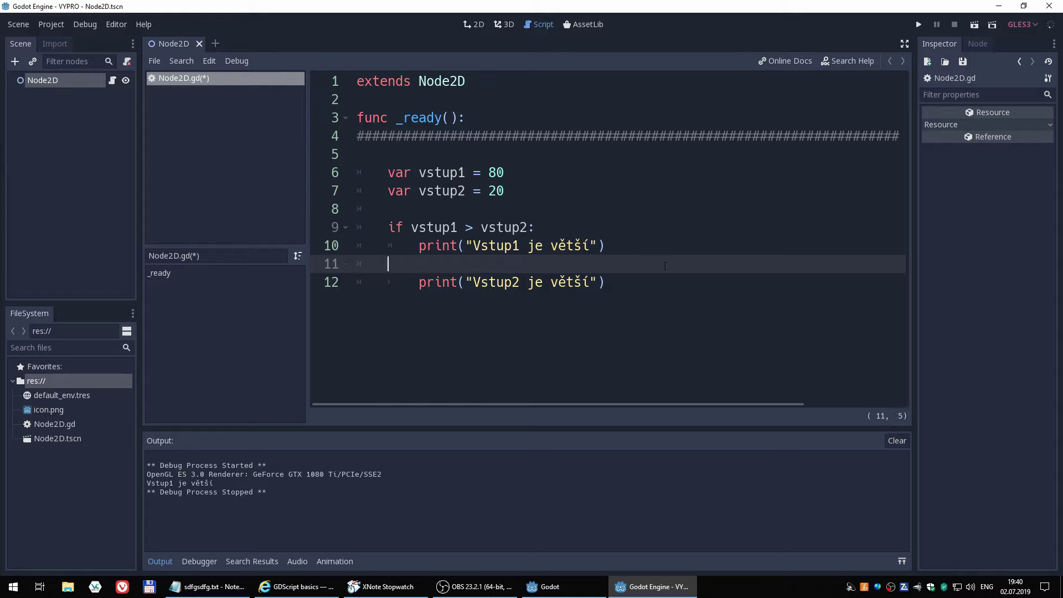
type("else")
type(":")
Change vstup1 from 80 to 20, then save, run and stop the scene to test it
left_click(489, 172)
key("Delete")
type("2")
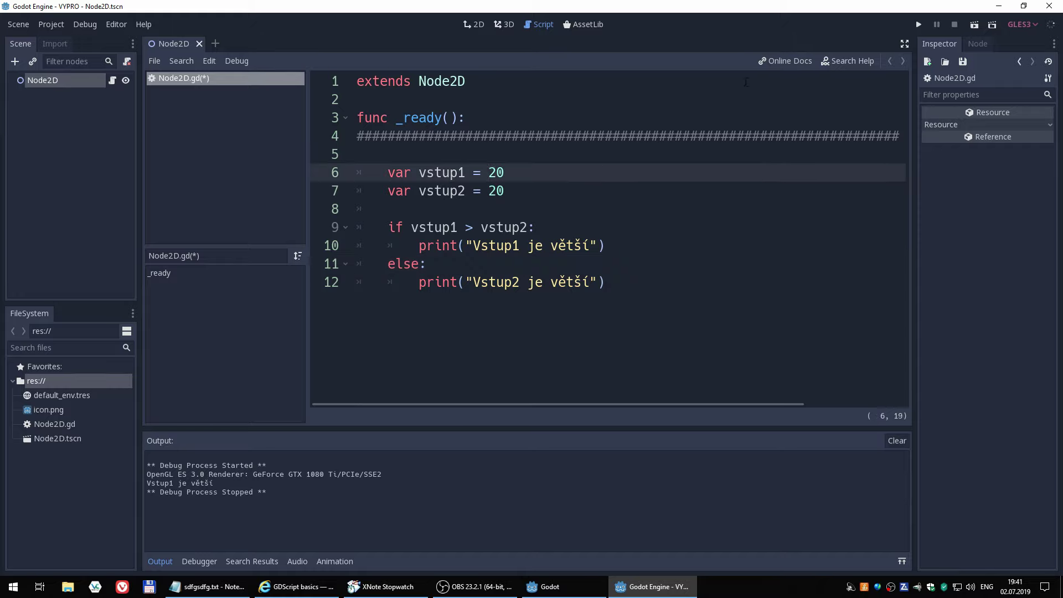
left_click(974, 25)
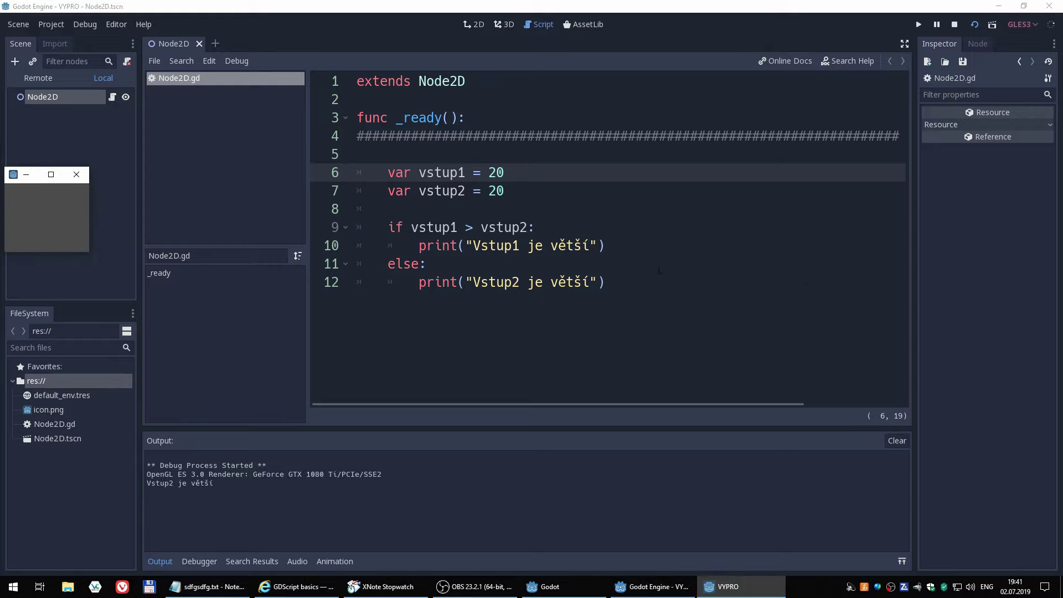
left_click(954, 25)
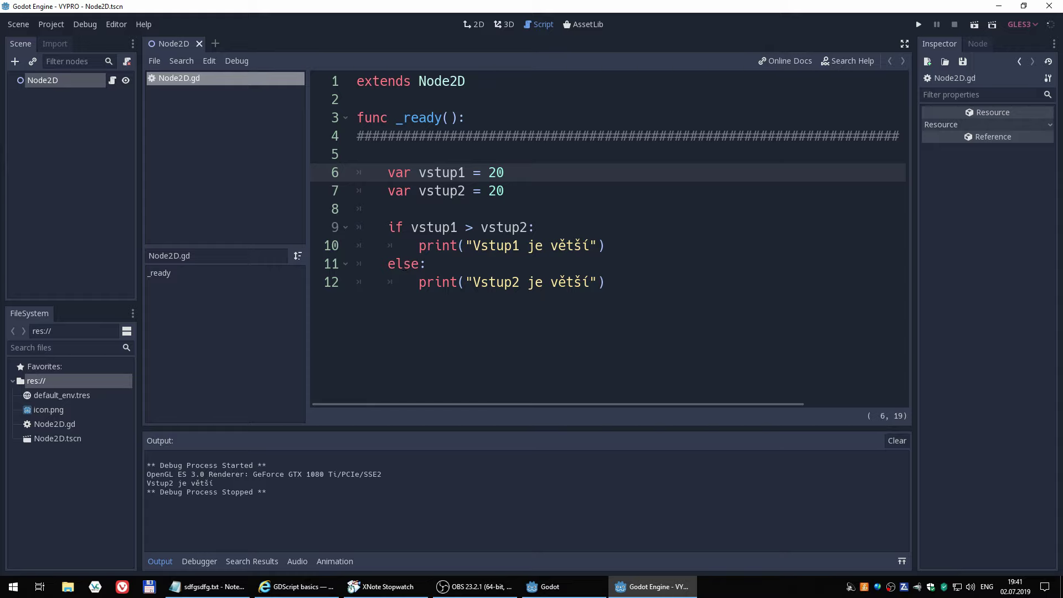
Rewrite line 11's else as elif vstup1 < vstup2:
left_click(618, 245)
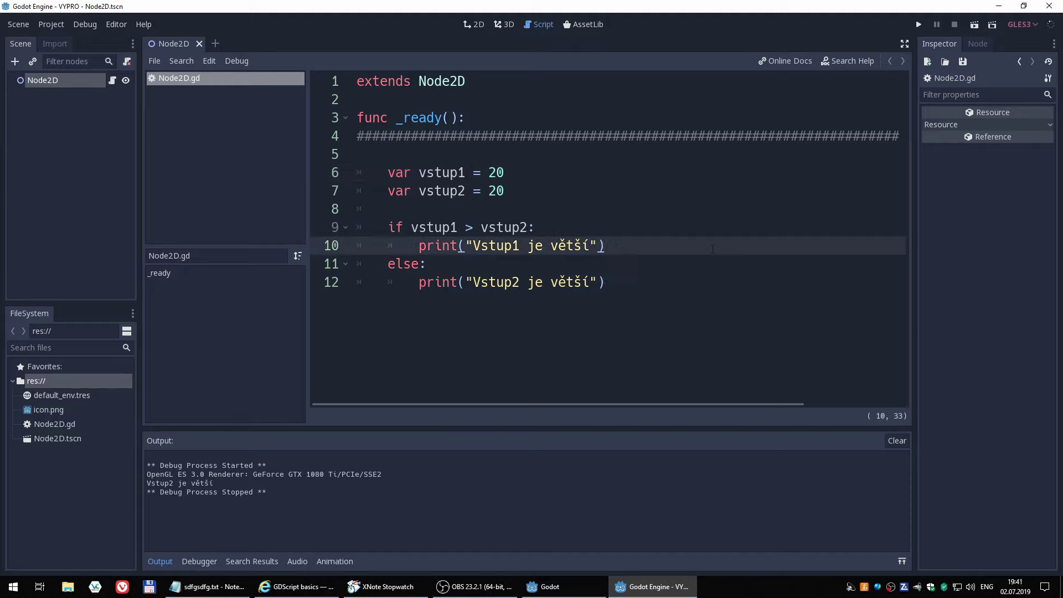
key("Down")
key("Left")
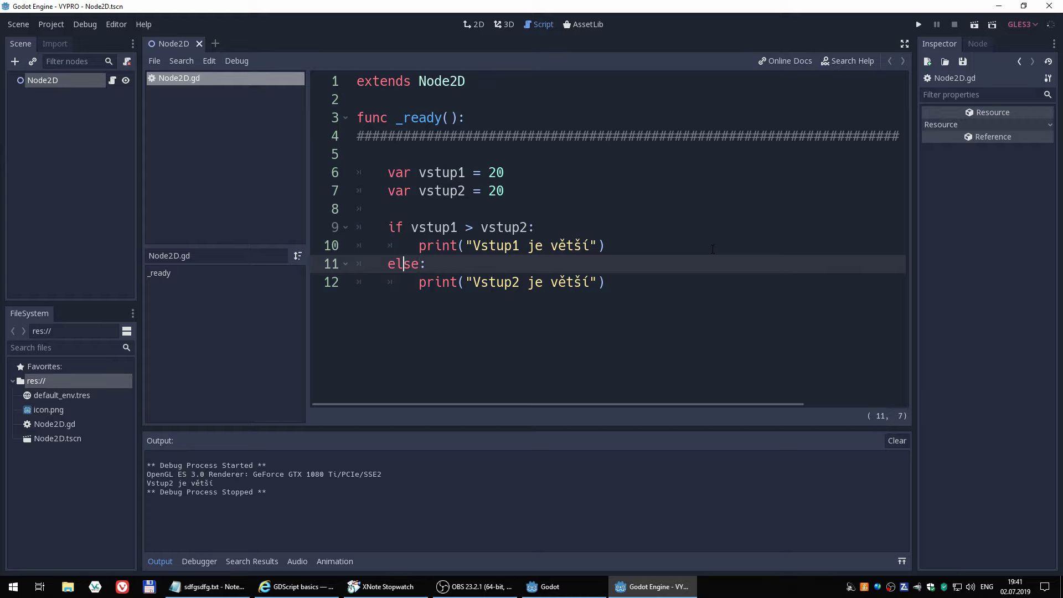
key("BackSpace")
key("Delete")
type("if")
type(" vstup")
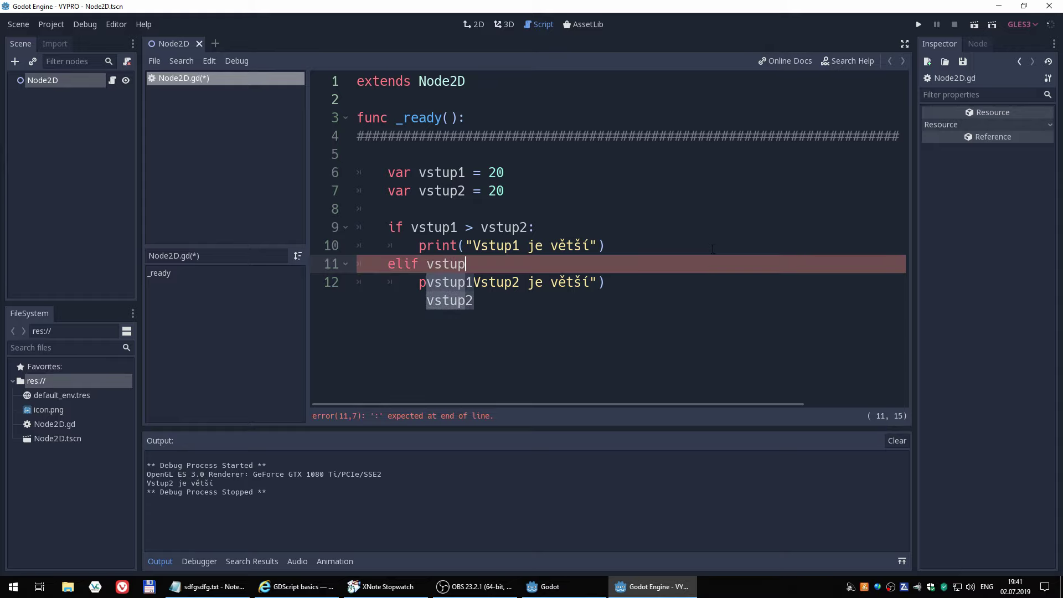
type("1")
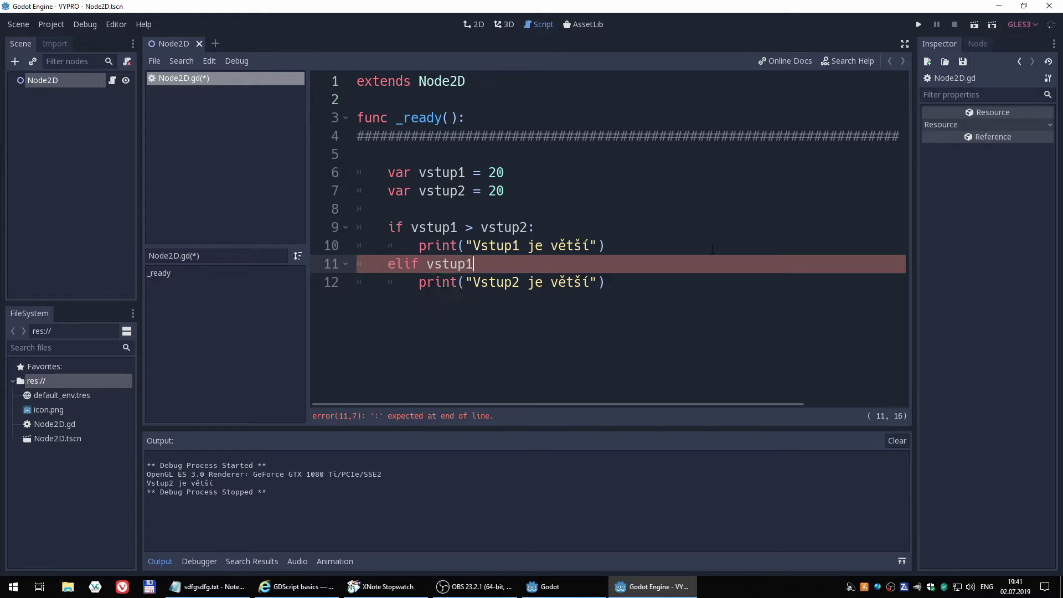
type(" <")
type(" vst")
type("up2")
type("ů")
key("BackSpace")
type(":")
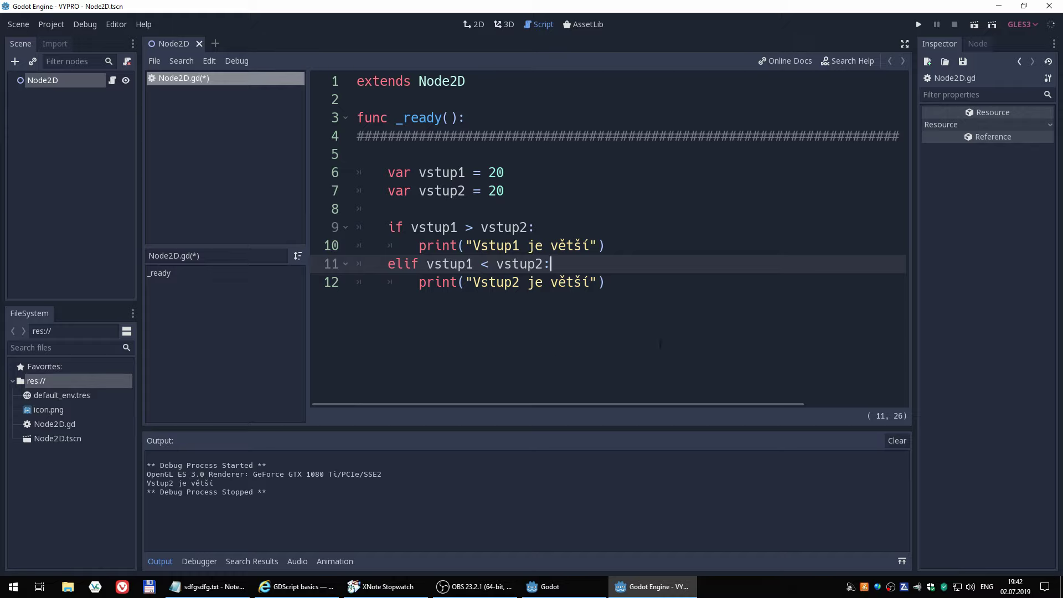
Open a new empty line after the second print on line 12
key("Down")
key("End")
key("Return")
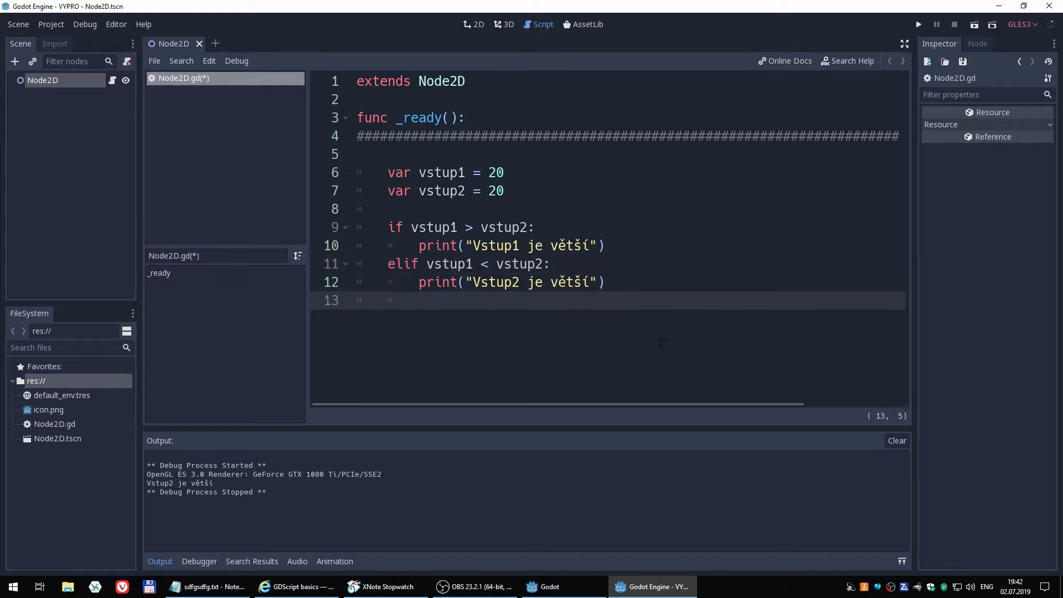
Add an else: branch on line 13 with print("Oba vstupy jsou stejne") beneath it
type("else")
type(":")
key("Return")
type("pri")
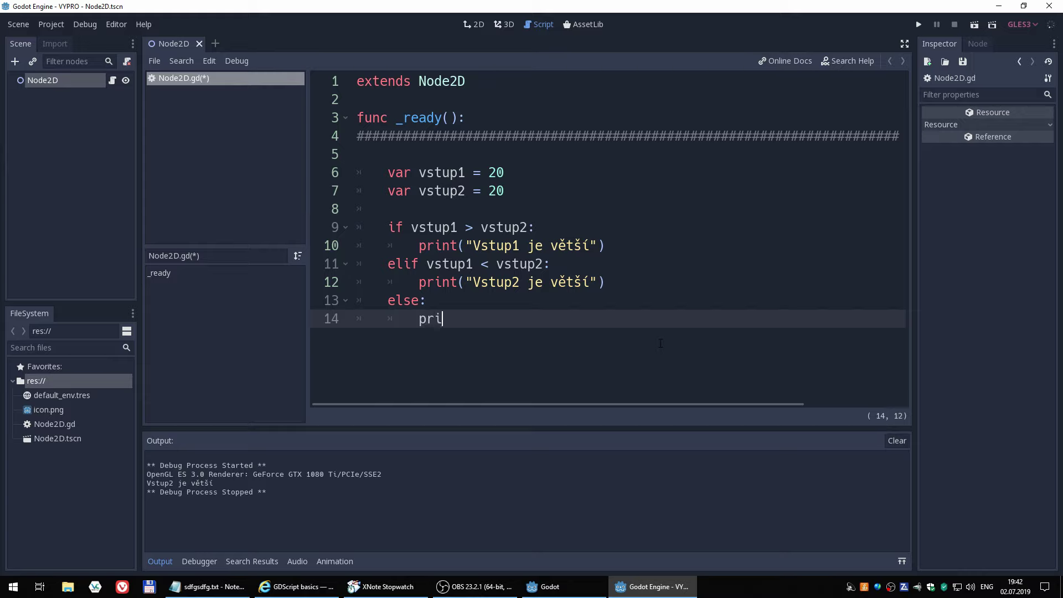
type("nt")
type("(:")
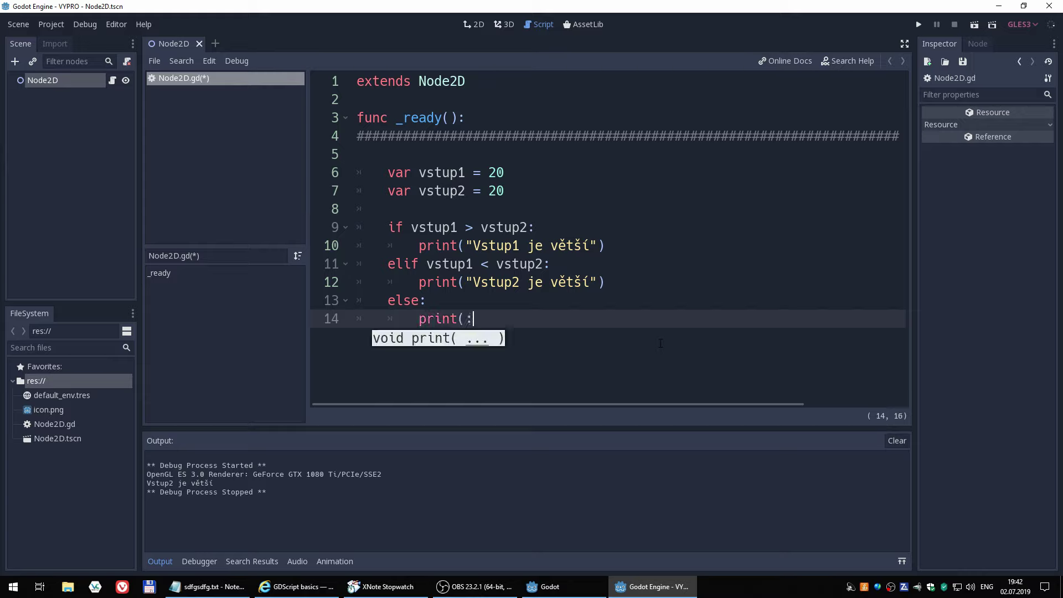
key("BackSpace")
type("\"Oba")
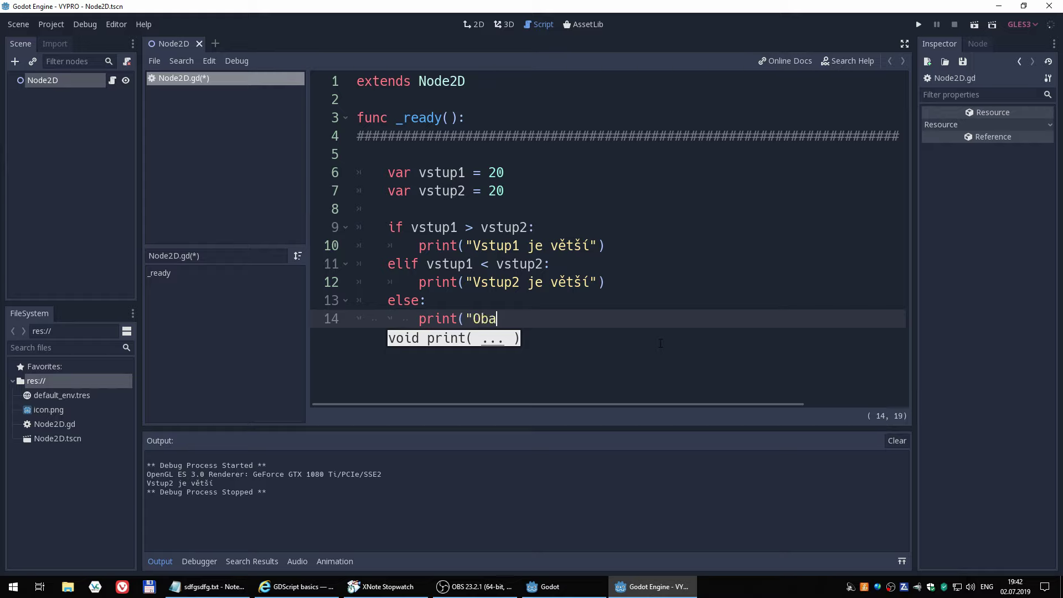
type(" vstupy jsou ")
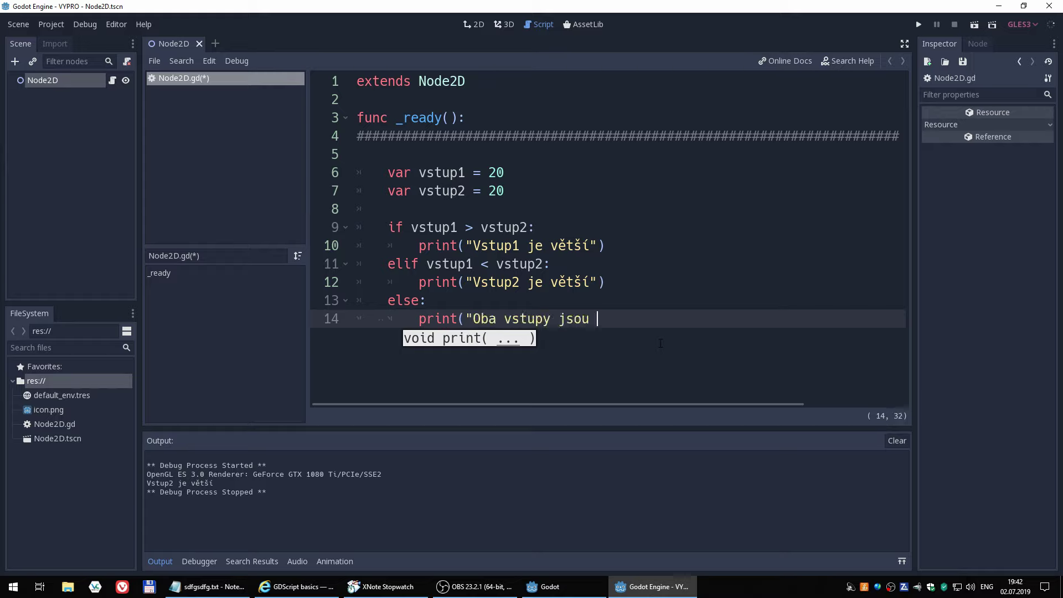
type("stejn")
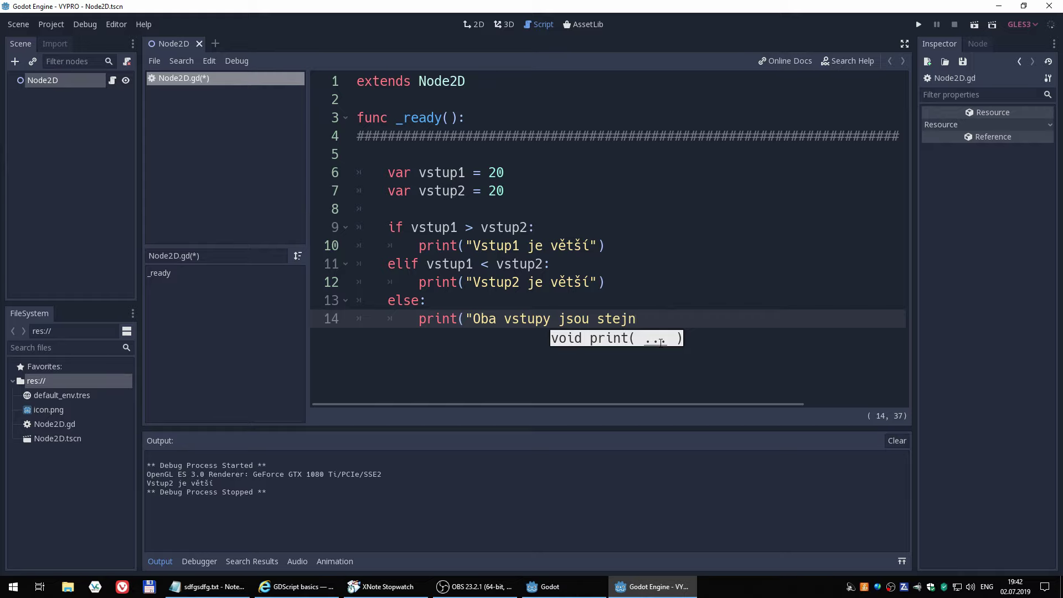
type("e")
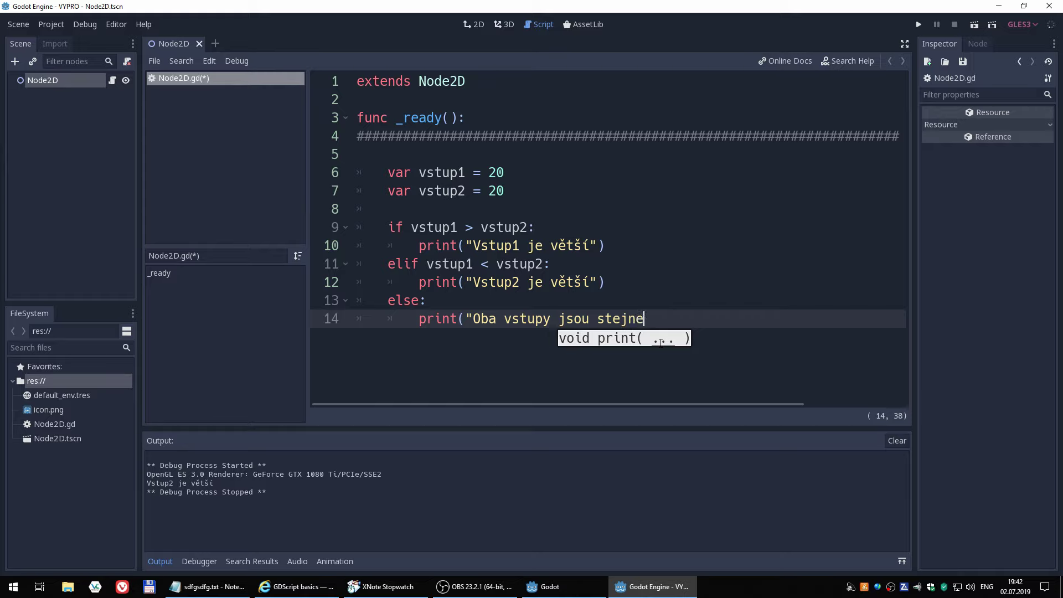
type("\")")
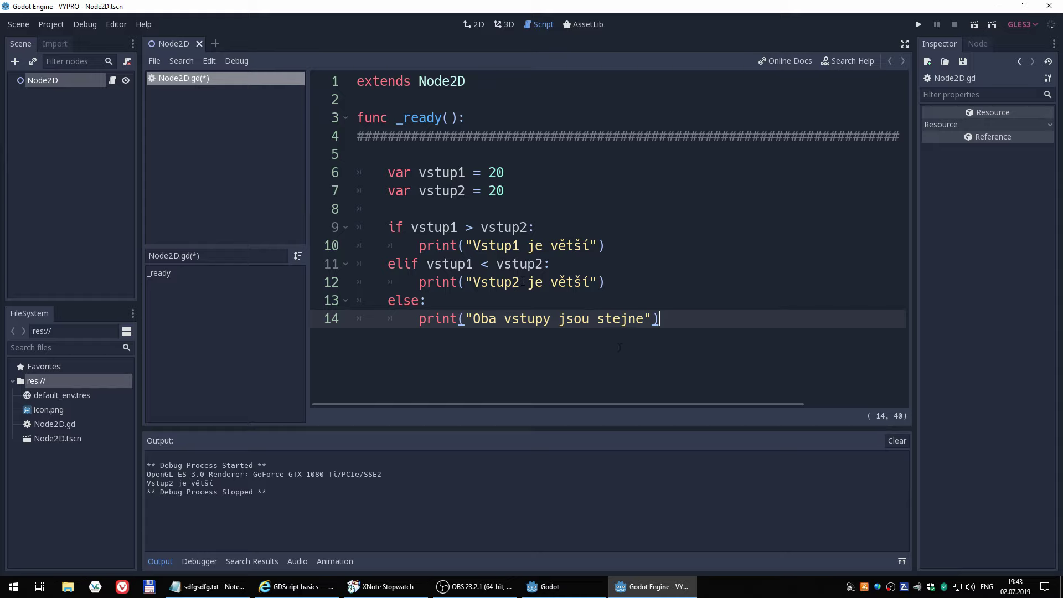
Save and run the scene to see 'Oba vstupy jsou stejne', then return to line 9's condition
left_click(974, 25)
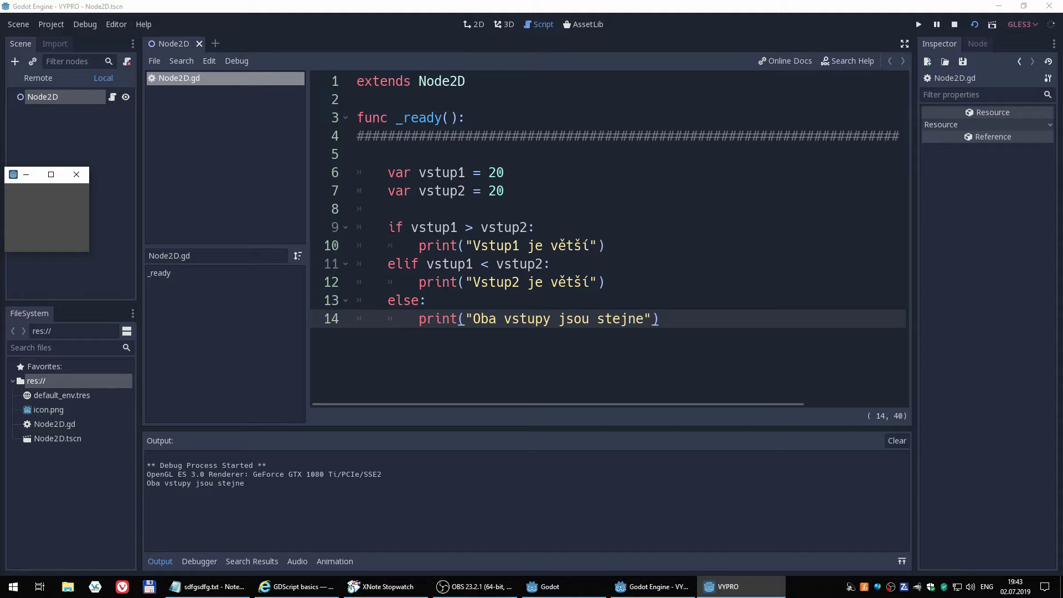
left_click_drag(388, 227, 605, 246)
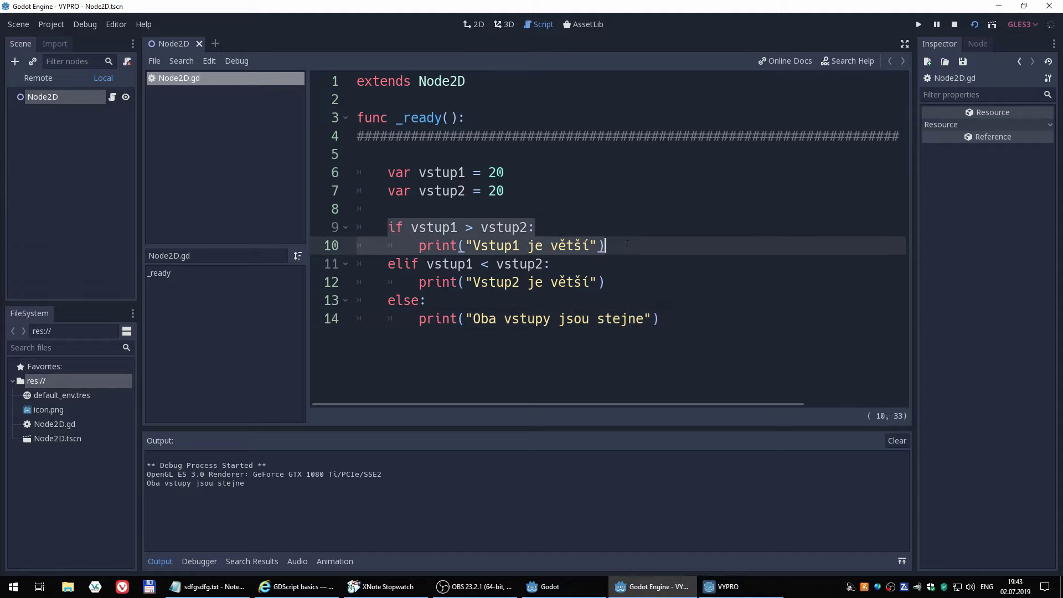
left_click(410, 227)
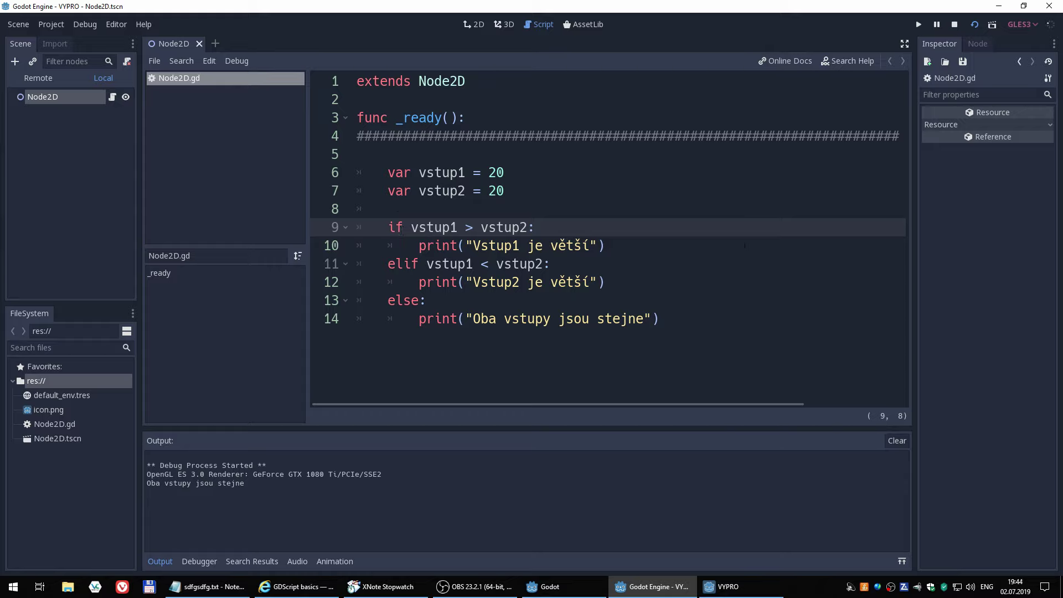
Change line 9's comparison from > to == so it reads vstup1 == vstup2
left_click(468, 227)
key("Delete")
type("=")
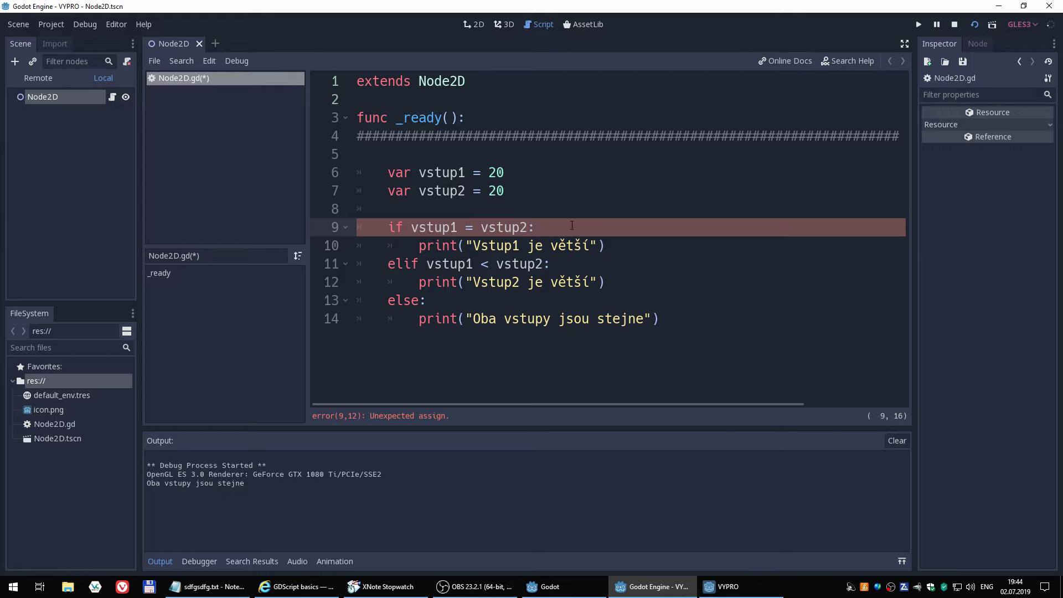
type("=")
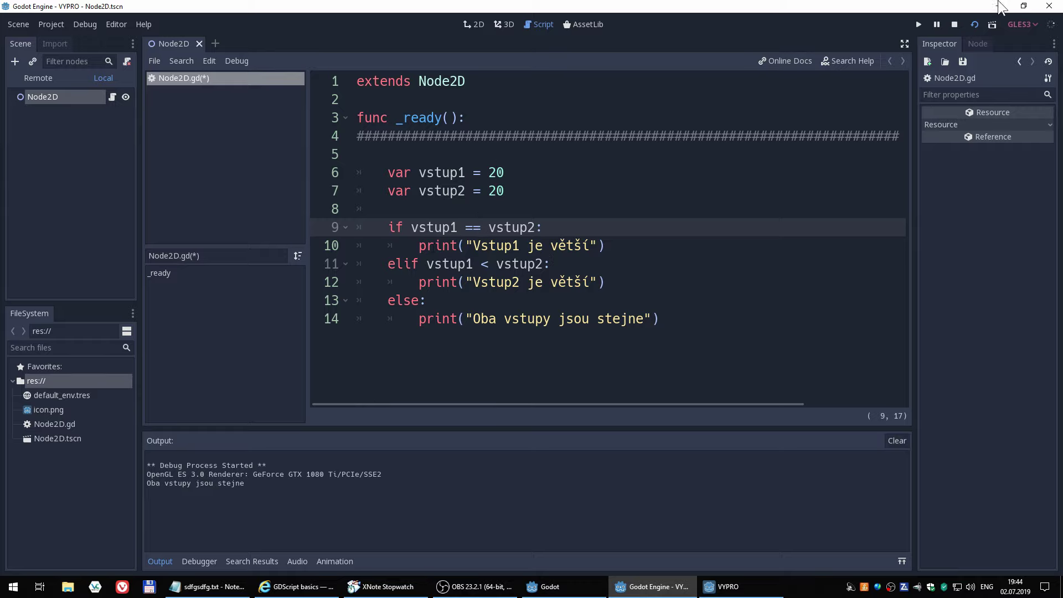
Stop the game, cancel Quick Run Scene, and rerun the scene, printing 'Vstup1 je větší'
left_click(992, 24)
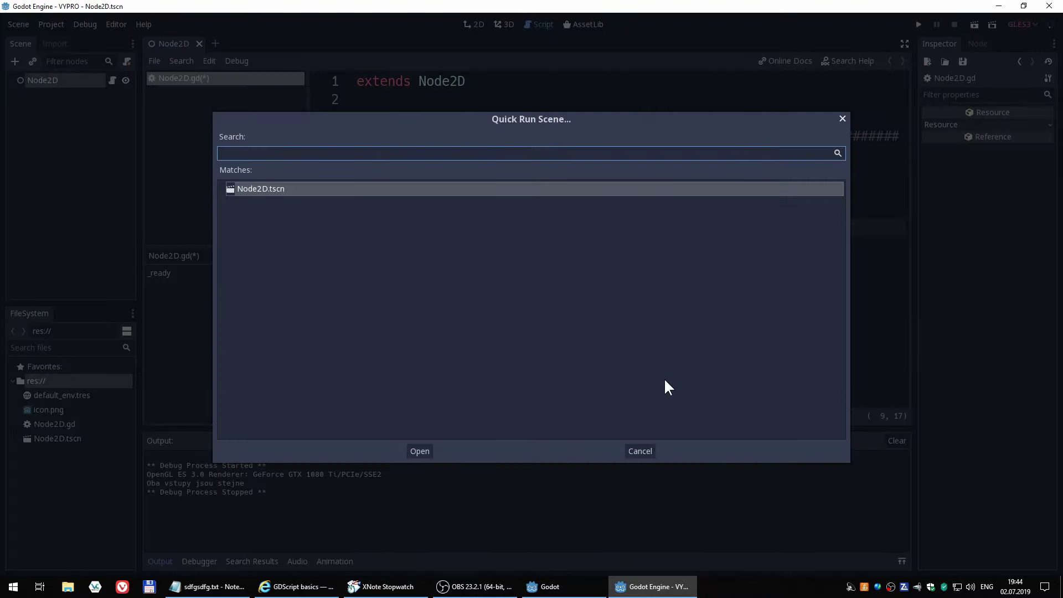
left_click(650, 451)
left_click(974, 25)
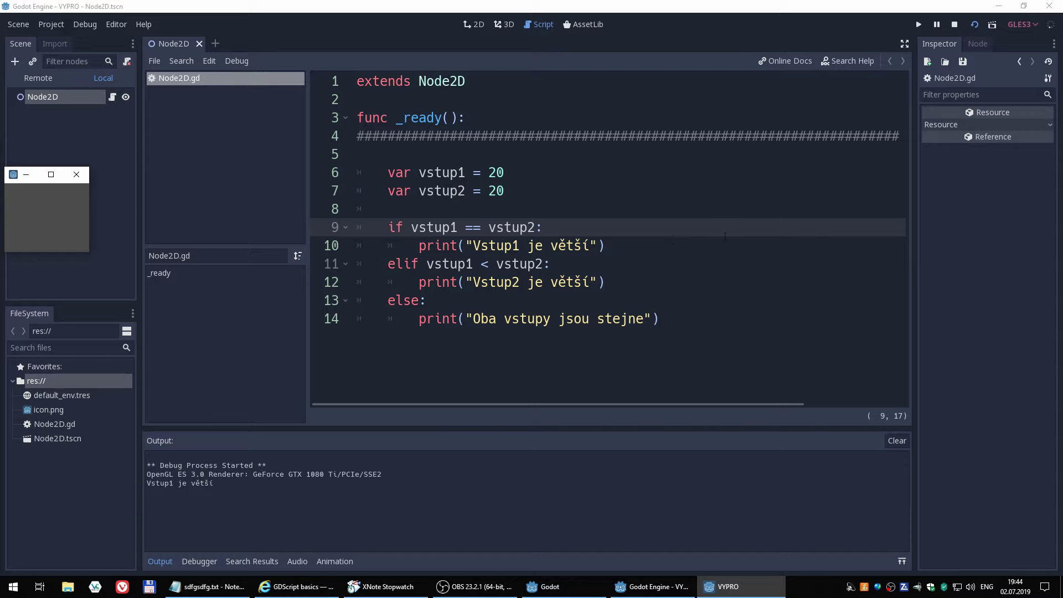
Change line 9's == back to > so it reads if vstup1 > vstup2:
left_click(468, 227)
key("Delete")
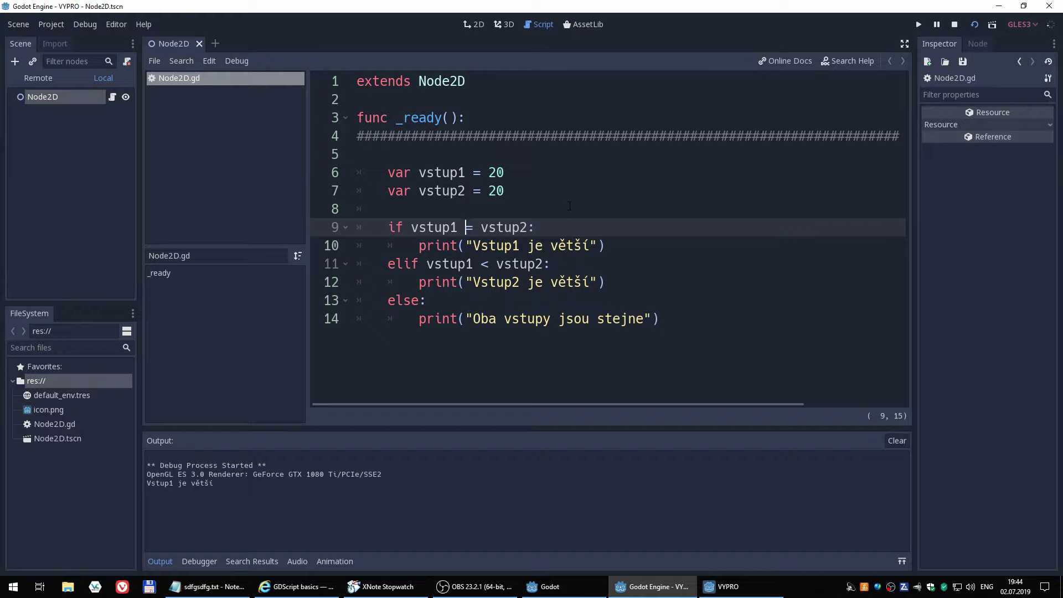
type(">")
key("BackSpace")
type("<")
key("BackSpace")
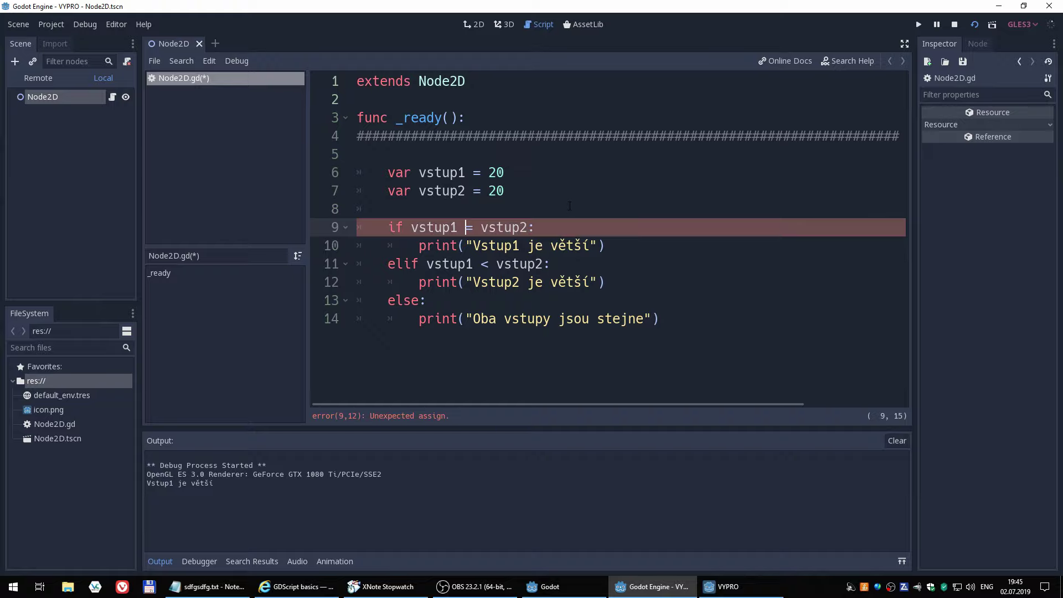
key("BackSpace")
type(">")
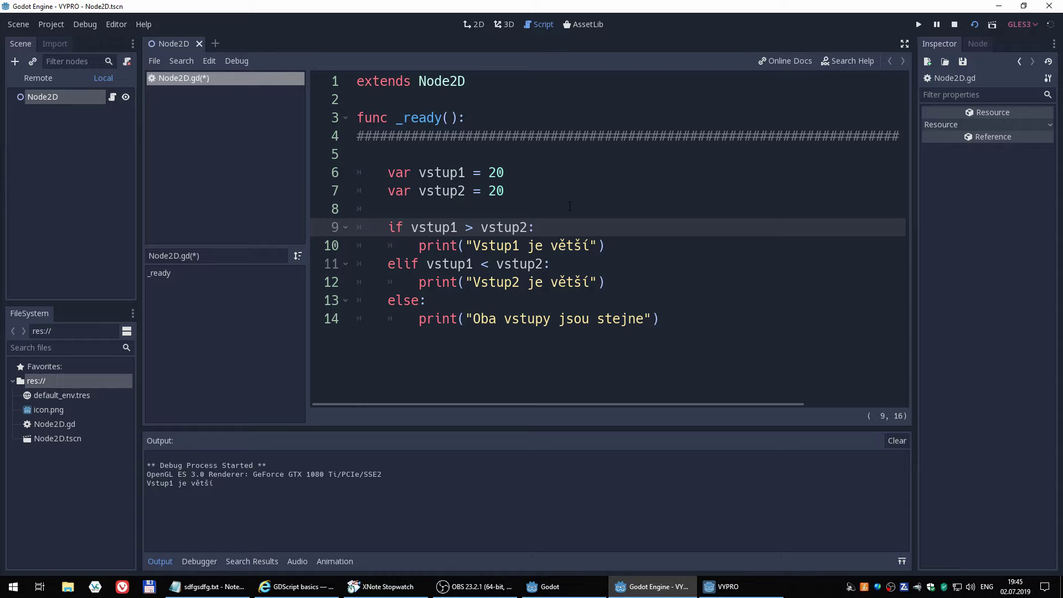
Delete the whole if/elif/else block from line 9 onward
key("Home")
key("shift+Down")
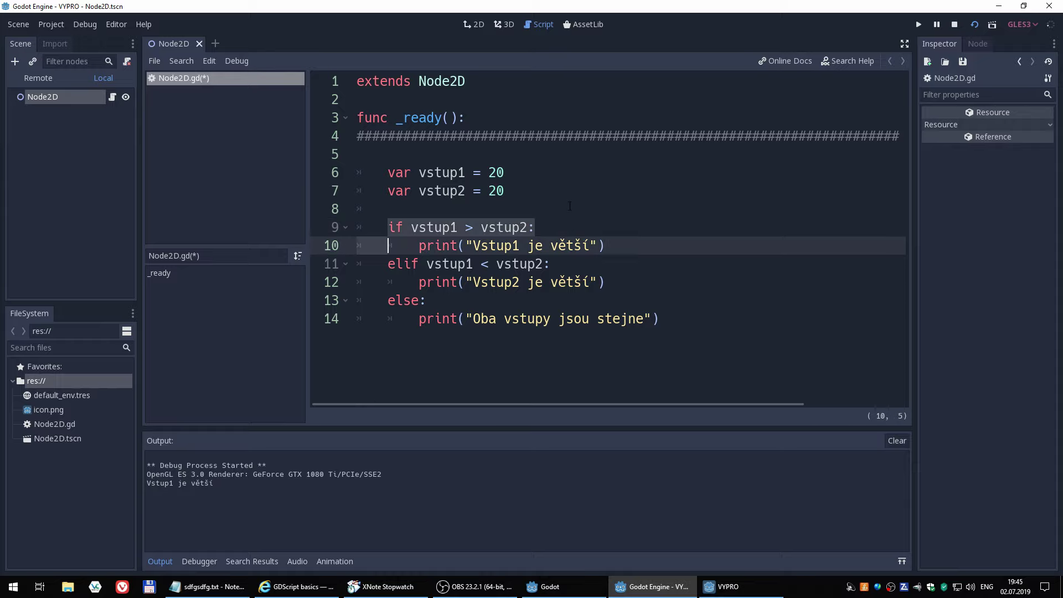
key("shift+Down")
key("shift+Down")
key("shift+Down")
key("shift+End")
key("Delete")
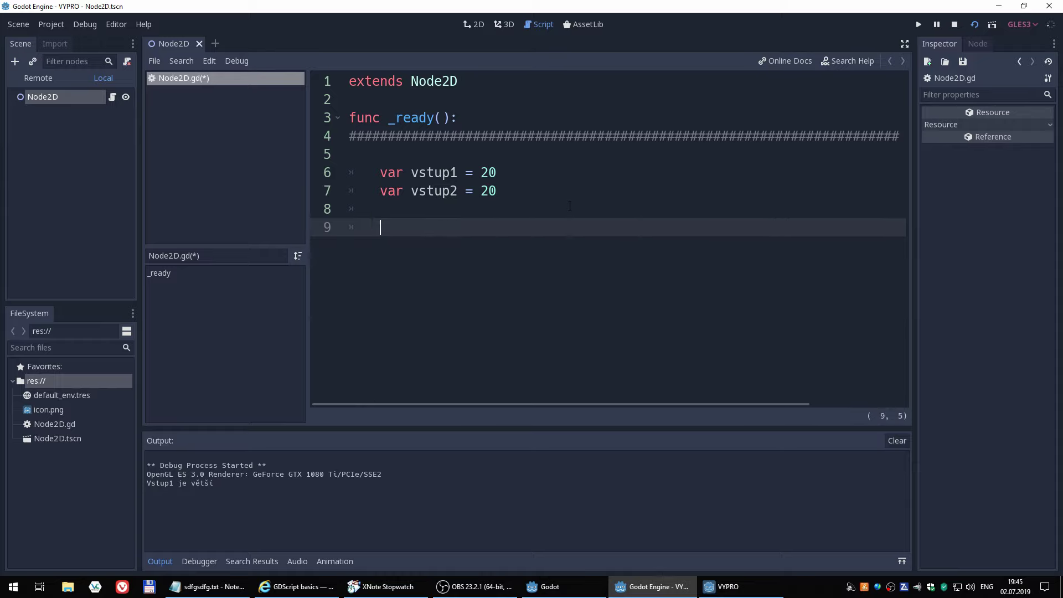
Write if not vstup1 == 30: with an indented print("dsfdsf") below it
type("if no")
type("t ")
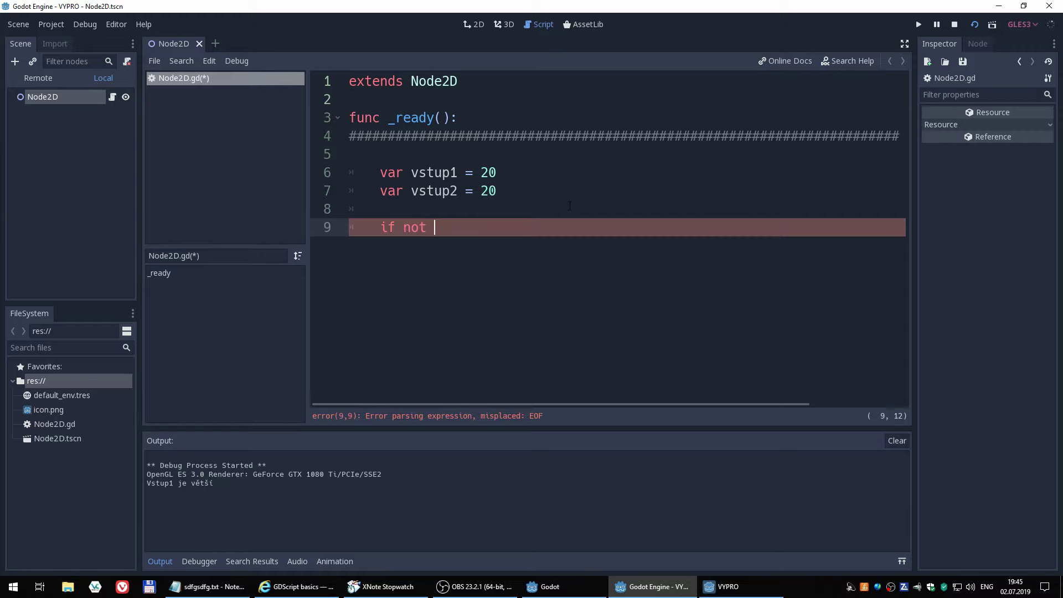
type("vstup")
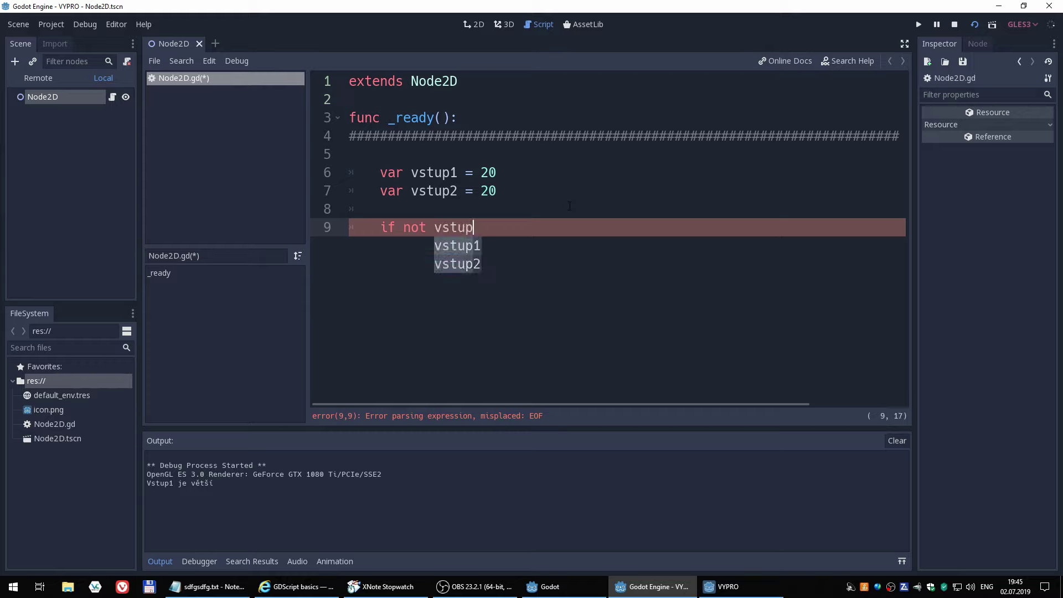
type("1 ==")
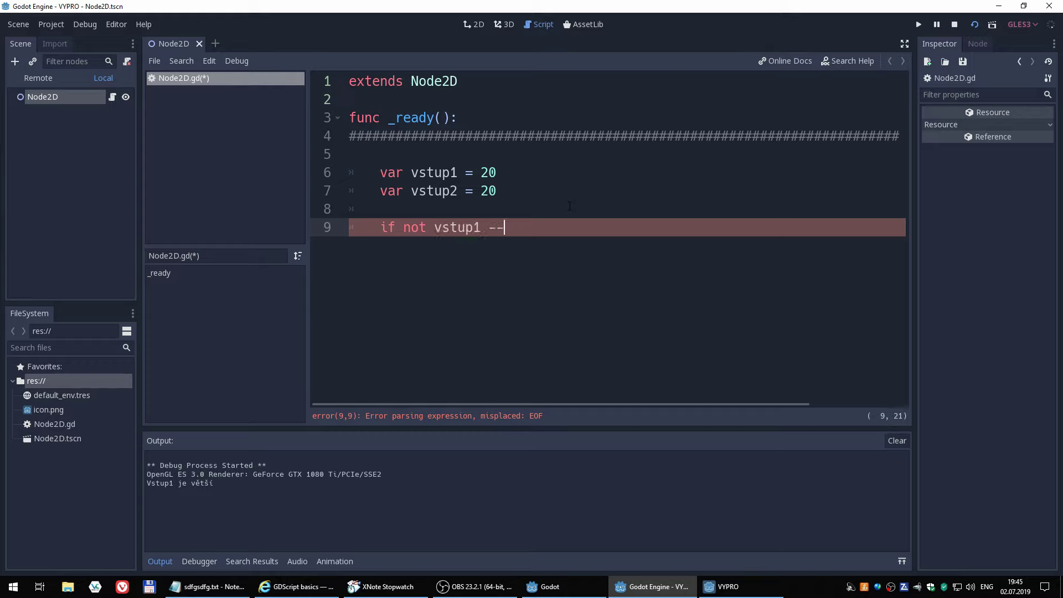
key("BackSpace")
type("== 30")
type(":")
key("Return")
type("print")
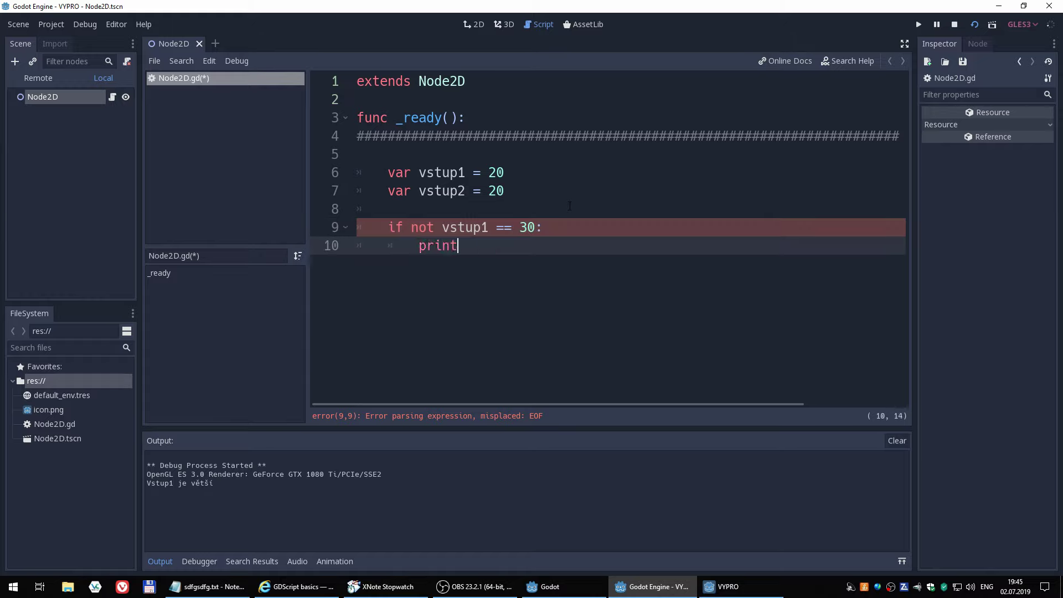
type("(\"")
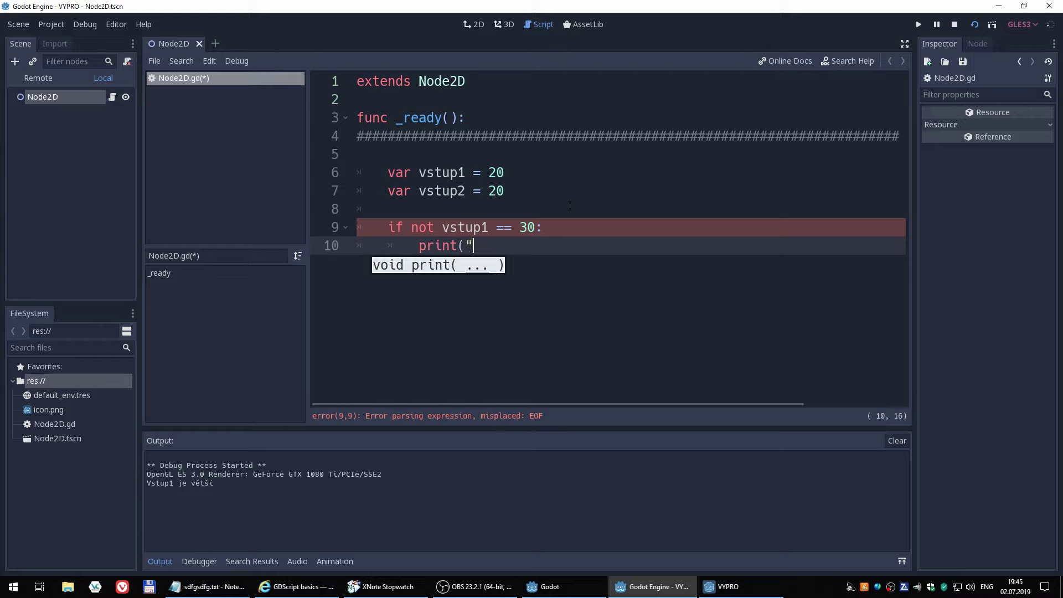
type("dsfdsf\")")
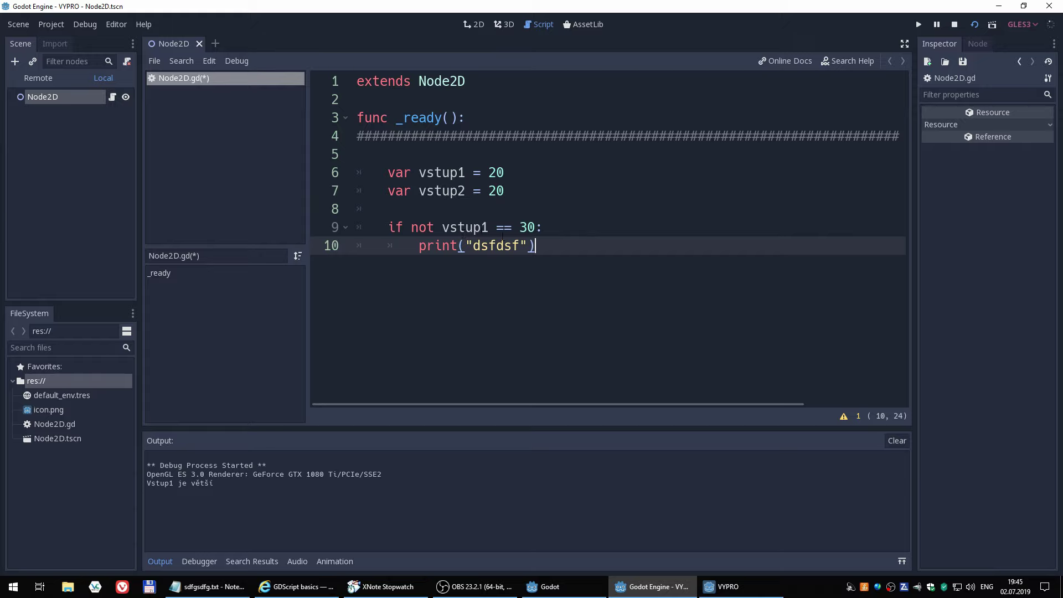
Rewrite the condition as if vstup1 != 30:, dropping the not keyword
left_click(498, 228)
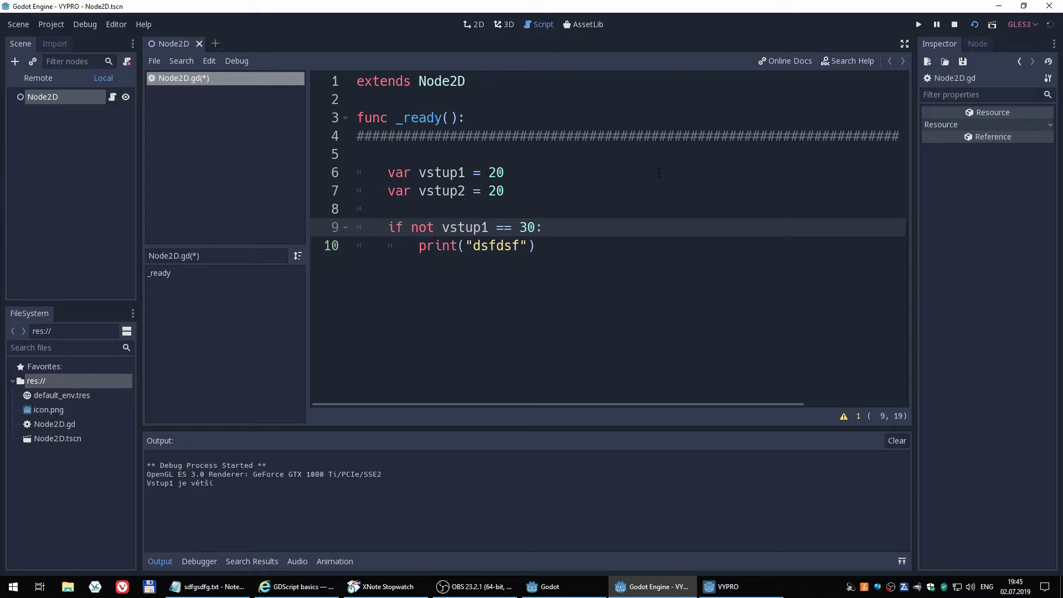
key("Delete")
key("Delete")
type("<=")
key("BackSpace")
key("BackSpace")
type("!=")
key("Left")
key("Left")
key("Left")
key("Left")
key("Left")
key("Left")
key("Right")
key("Delete")
key("Delete")
key("Delete")
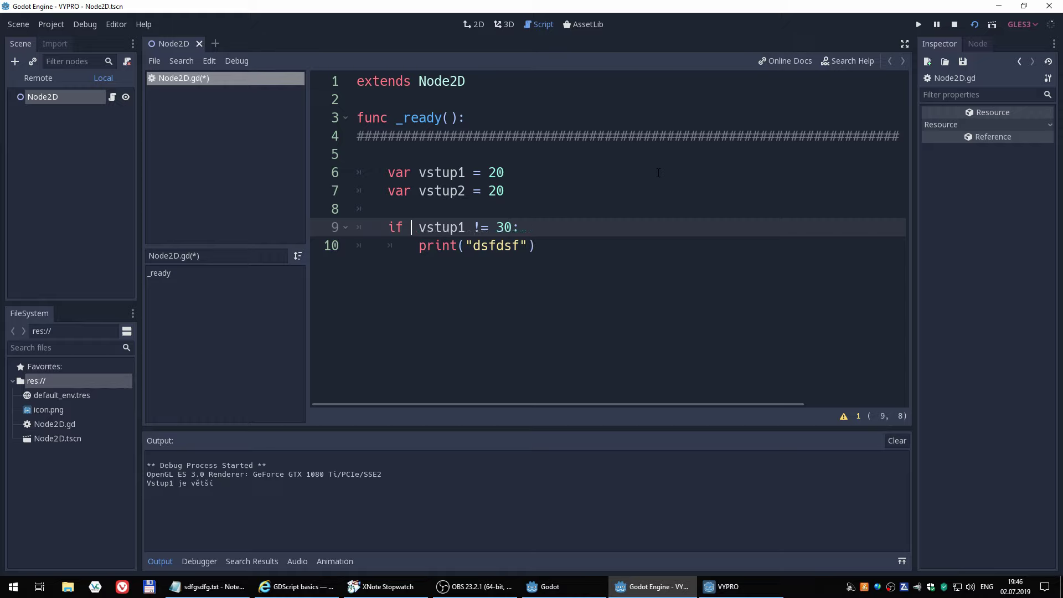
key("Delete")
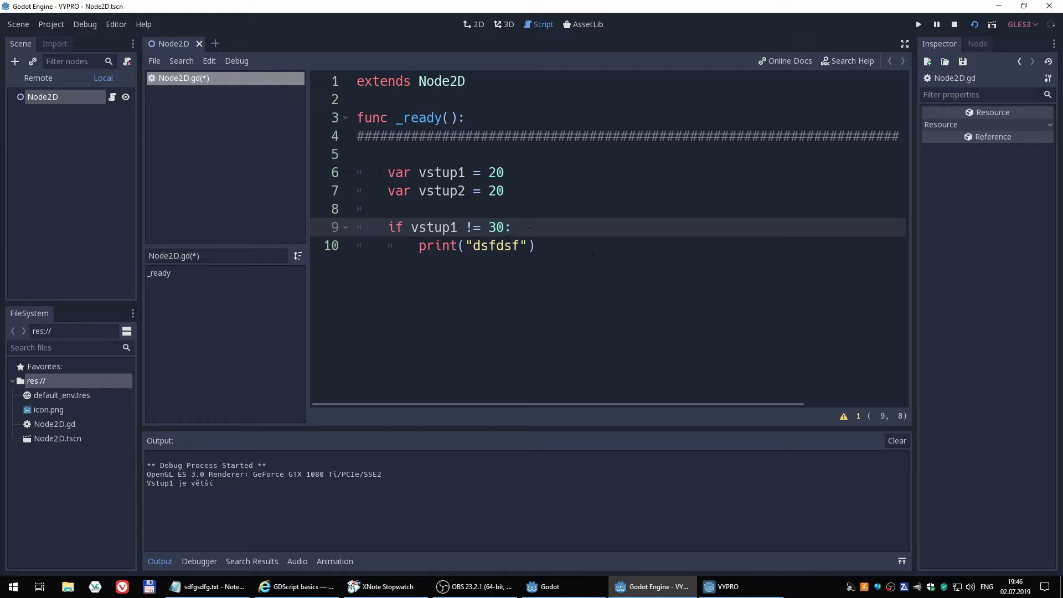
Run the scene with the != condition, then change line 9 to if not vstup1 == 30:
left_click(622, 244)
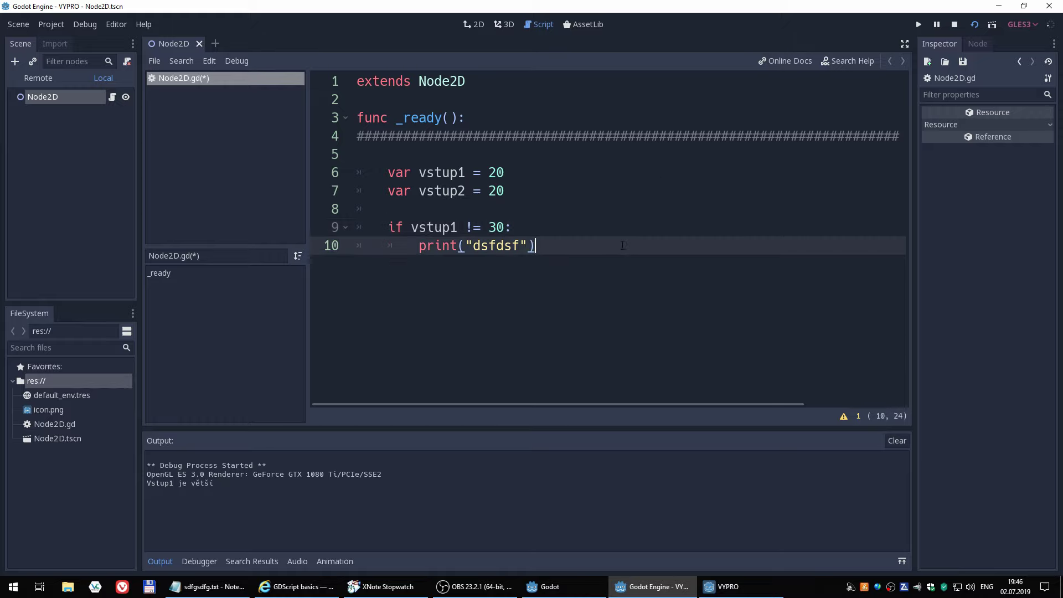
left_click(974, 25)
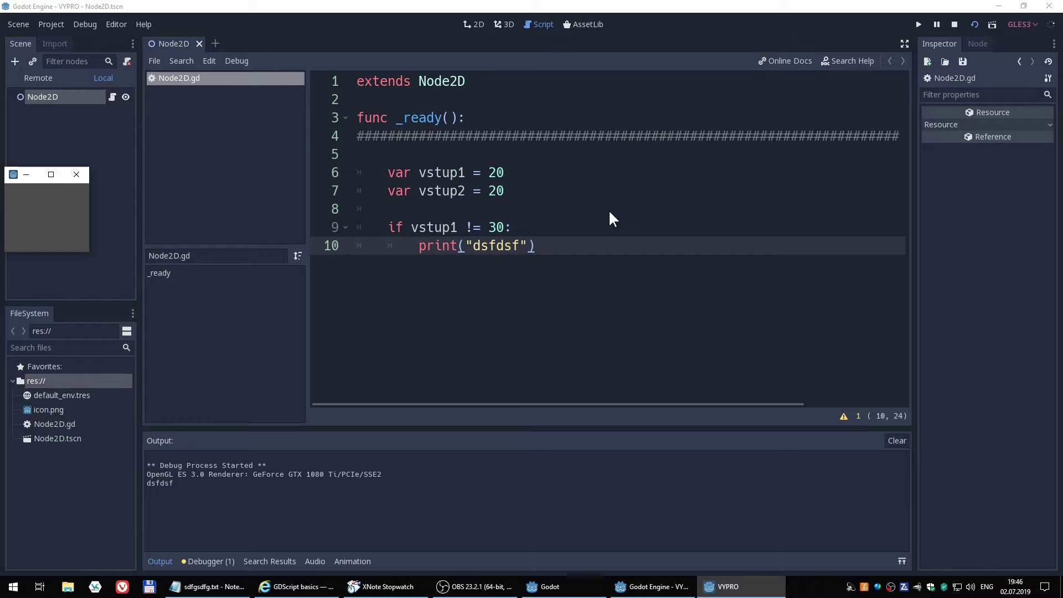
left_click(467, 227)
key("Delete")
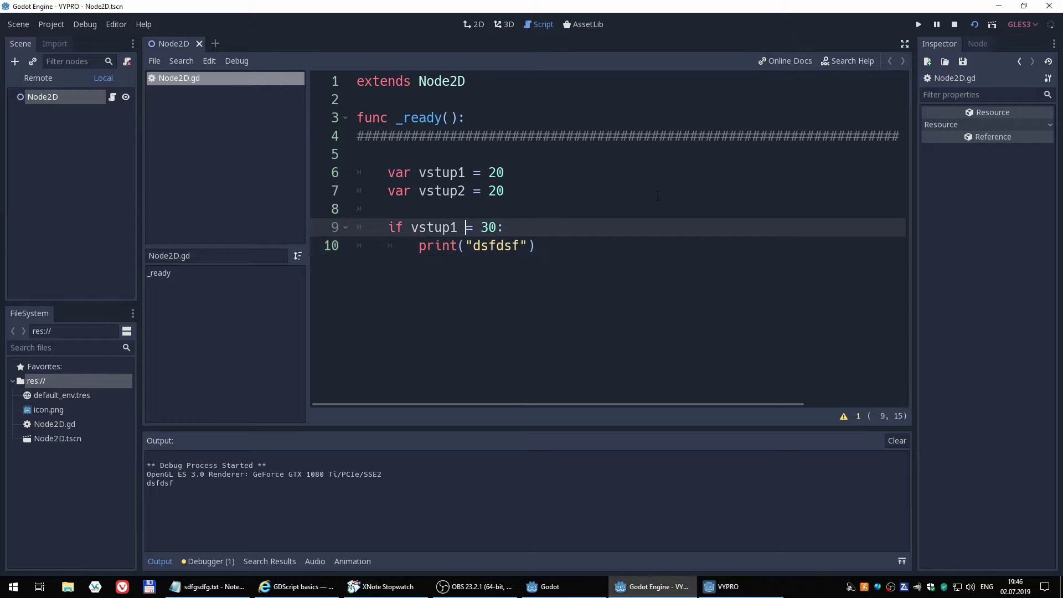
type("=")
key("Left")
key("Left")
key("Left")
type("not")
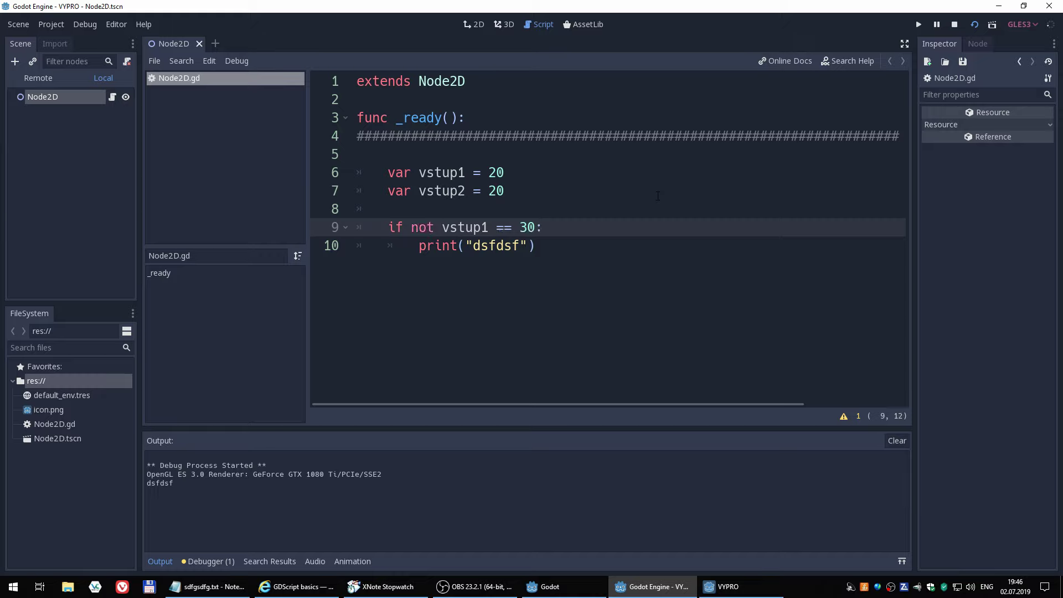
Rerun and stop the scene, then remove 'not' so line 9 reads if vstup1 == 30:
left_click(975, 24)
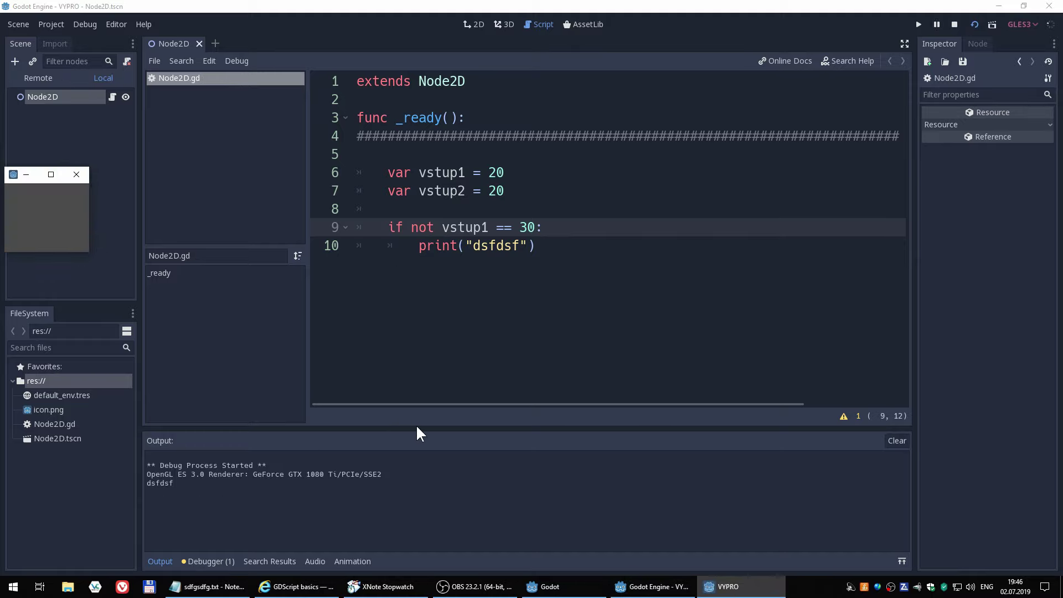
left_click(411, 227)
left_click(954, 25)
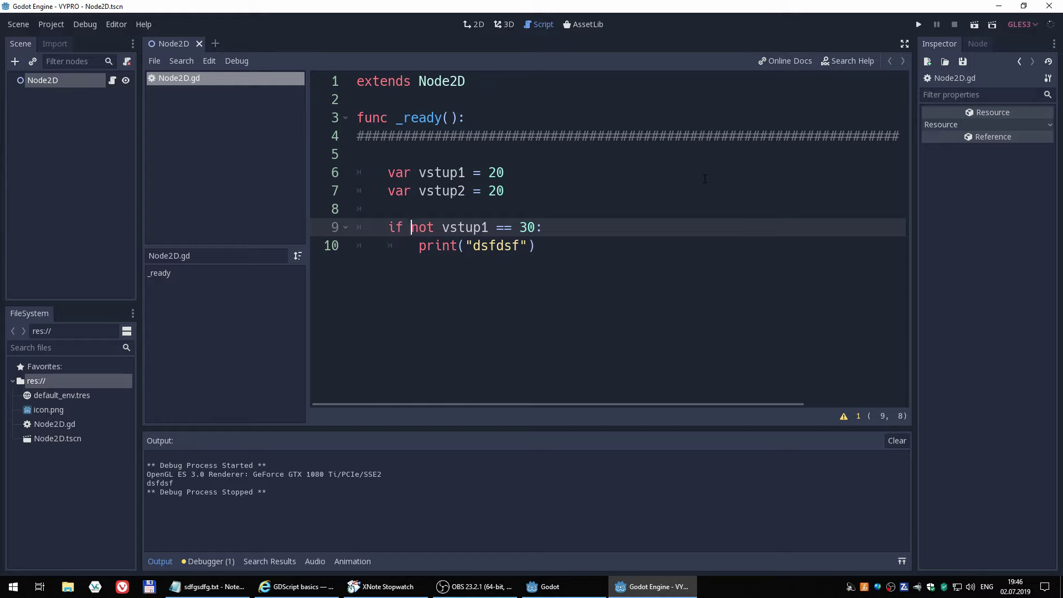
key("Delete")
key("Delete")
key("Delete")
key("Delete")
key("End")
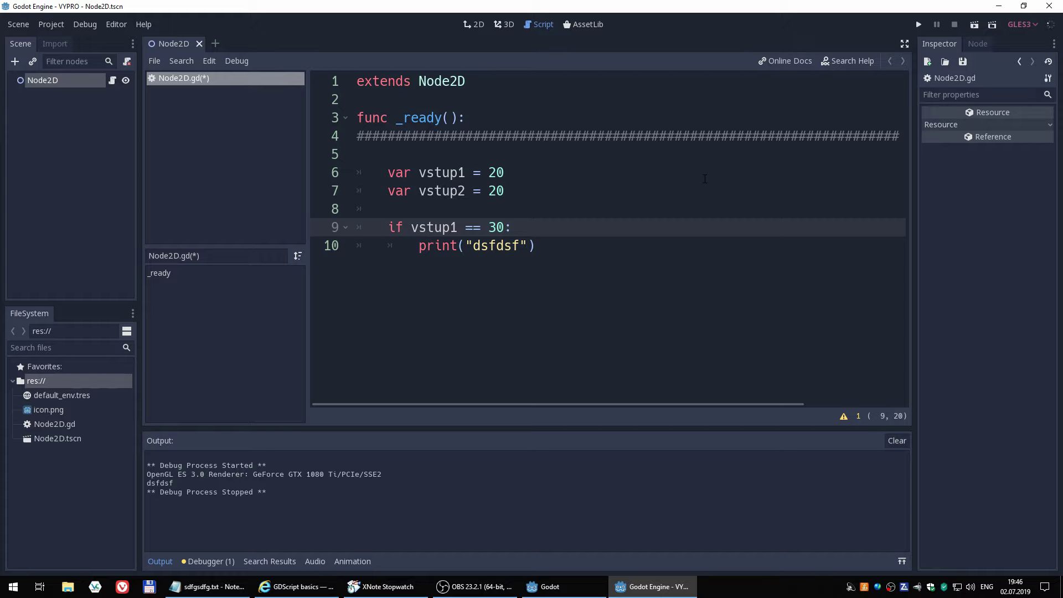
Append 'or vstup1 == 20' to line 9's condition, removing a stray extra 'or'
type("or vs")
type("tup1")
type(" ==")
type(" 20")
type("or")
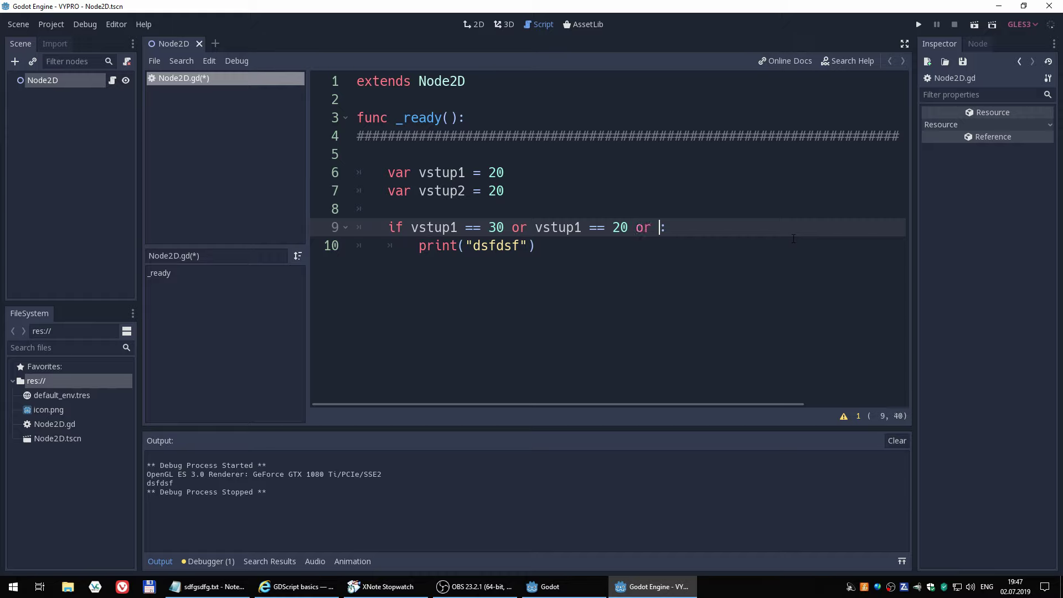
key("BackSpace")
key("BackSpace")
key("BackSpace")
Test-run the scene, then replace 'or' with 'and' in the line 9 condition
left_click(978, 25)
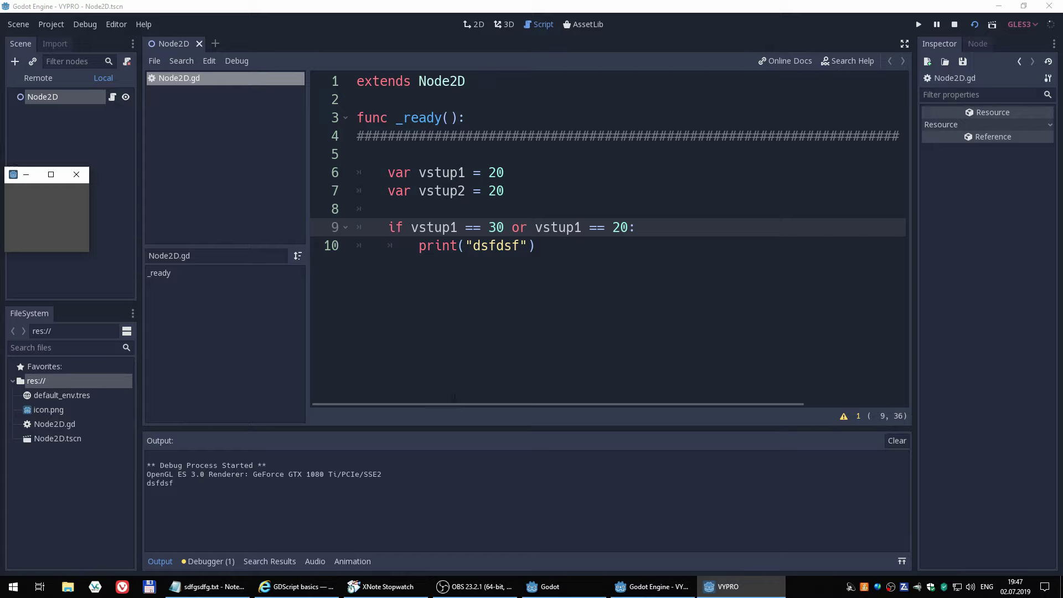
left_click(954, 24)
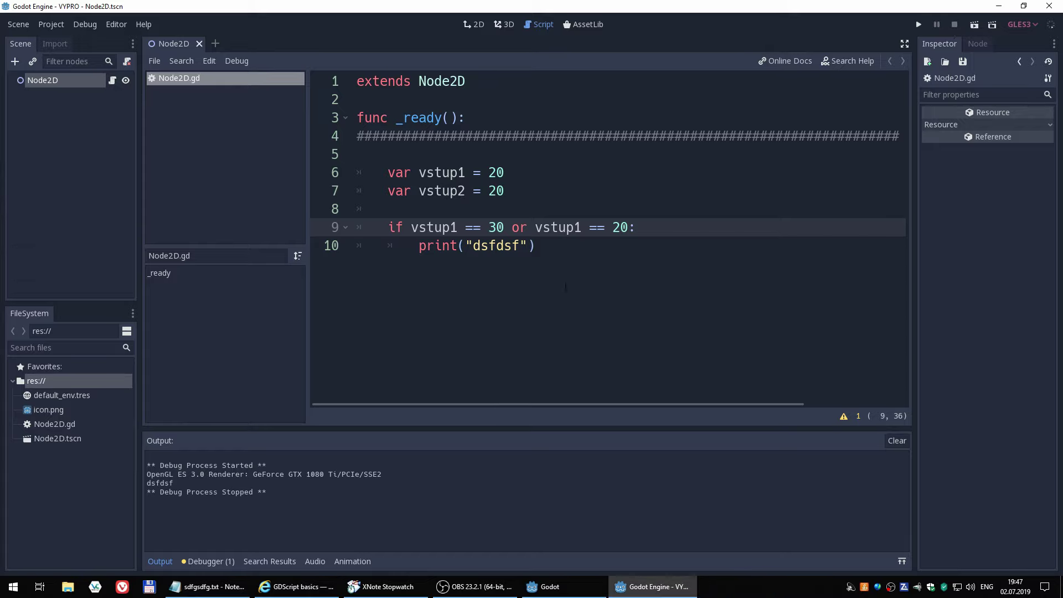
left_click(512, 227)
key("Delete")
key("Delete")
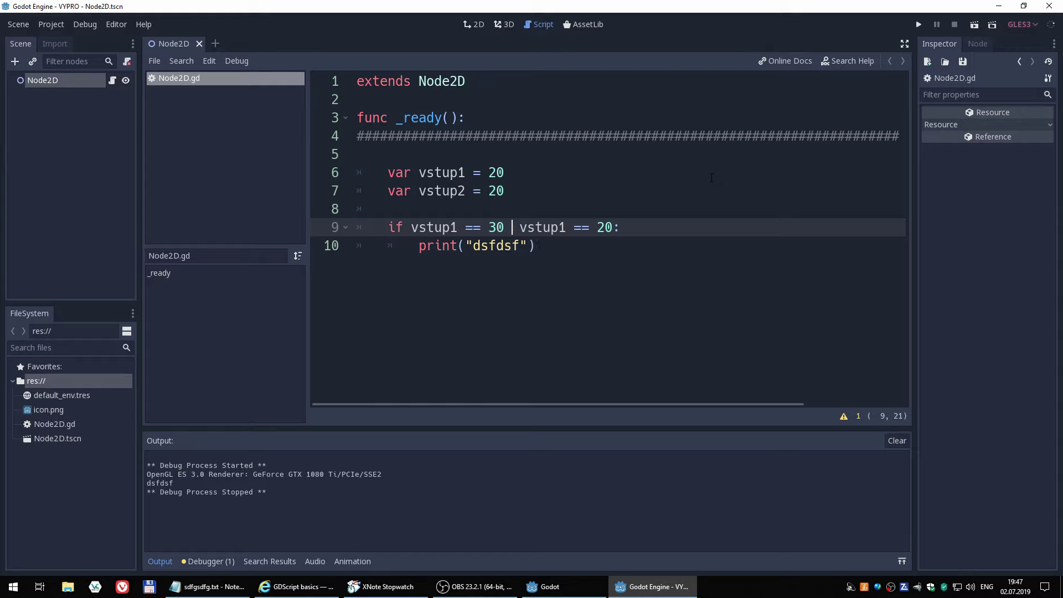
type("and")
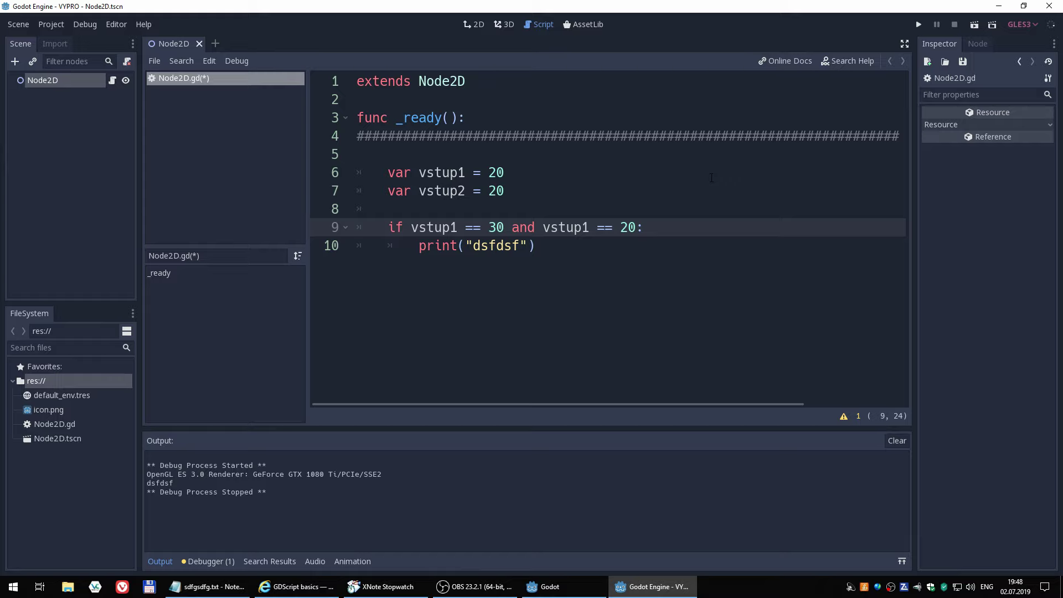
Edit the compared names and values so line 9 reads vstup1 == 20 and vstup2 == 30
key("Left")
key("Left")
key("Left")
key("Left")
key("Left")
key("BackSpace")
type("2")
key("Right")
key("Left")
key("BackSpace")
type("2")
key("Right")
key("BackSpace")
type("3")
Test-run the scene, change the last 30 to 20 on line 9, then test-run again
left_click(976, 23)
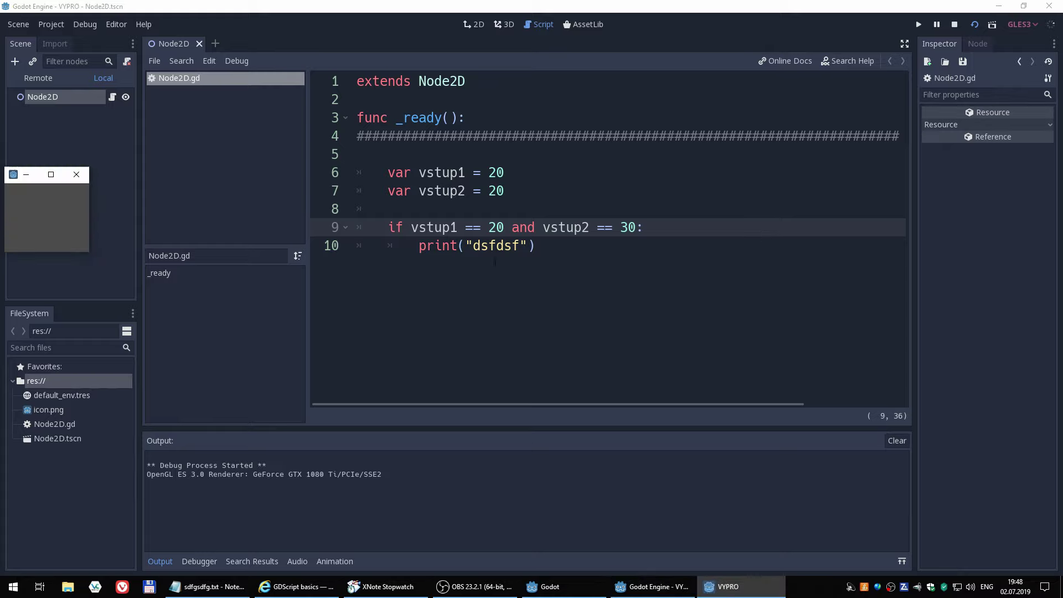
left_click(954, 25)
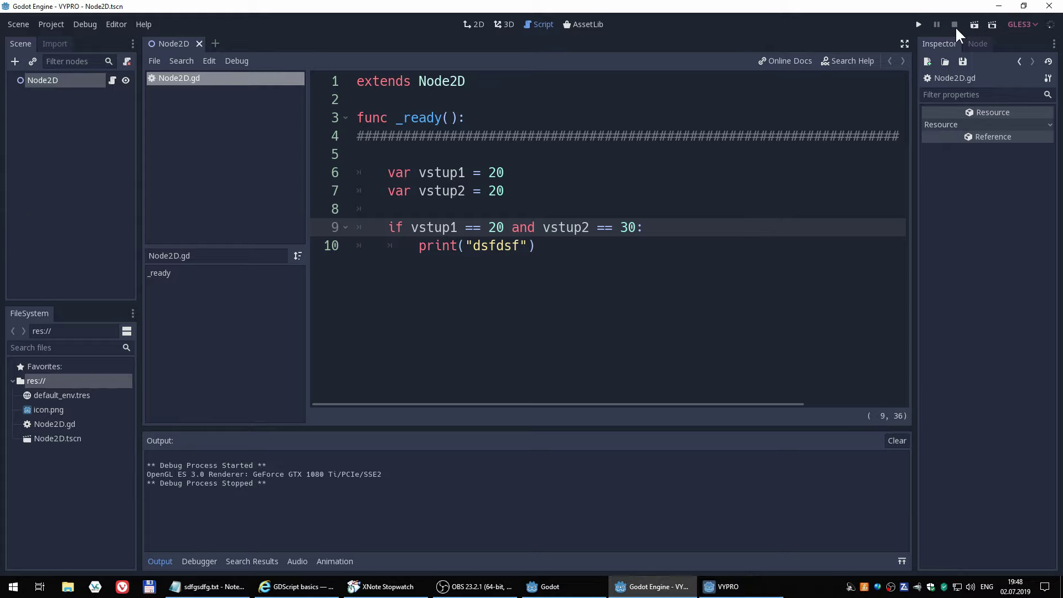
key("Delete")
type("2")
left_click(975, 25)
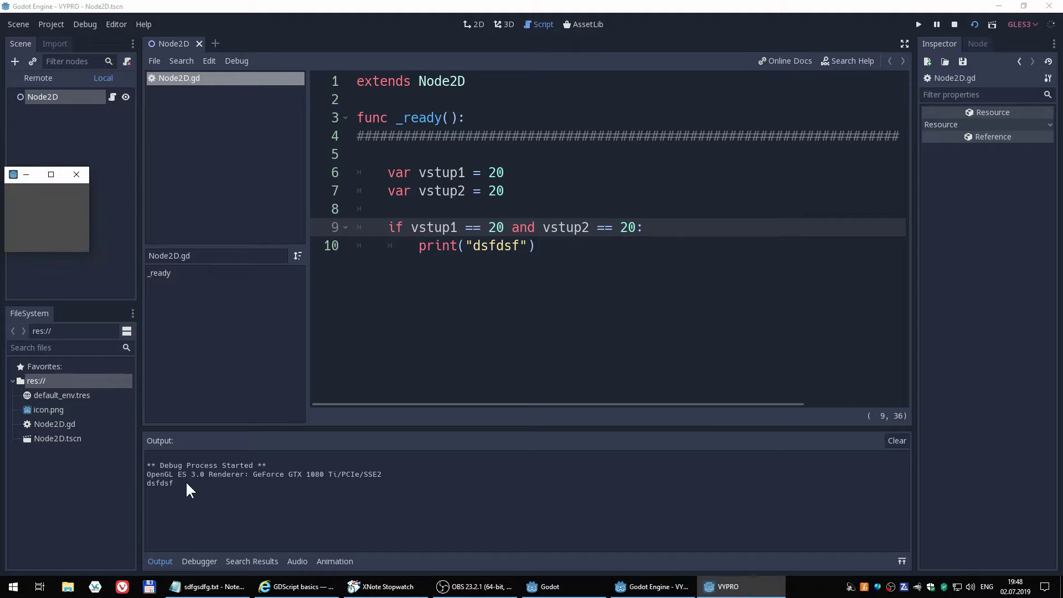
left_click(955, 24)
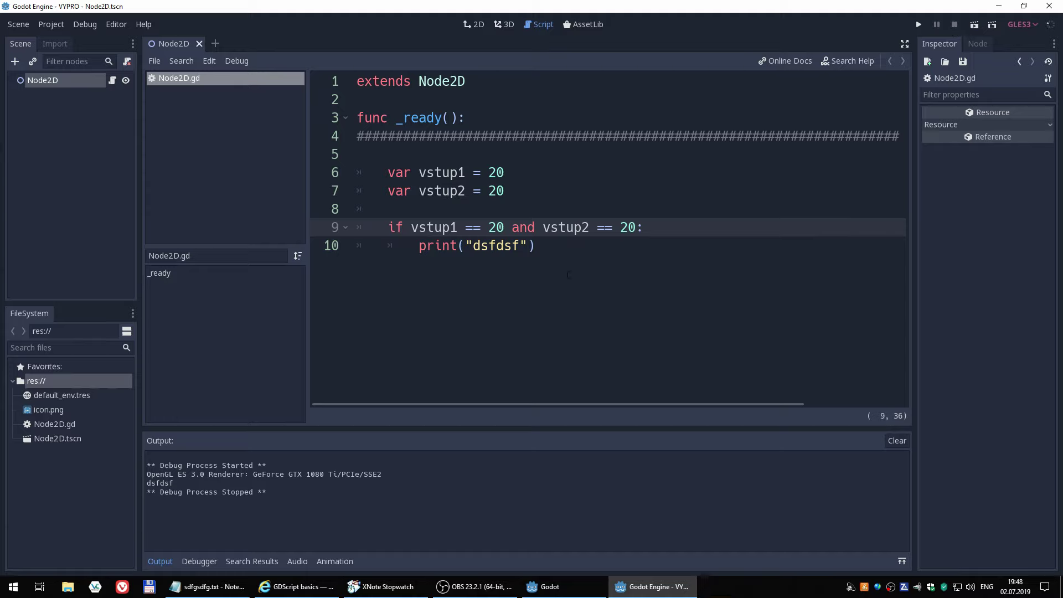
Paste two more copies of print("dsfdsf") inside the if block
left_click(546, 248)
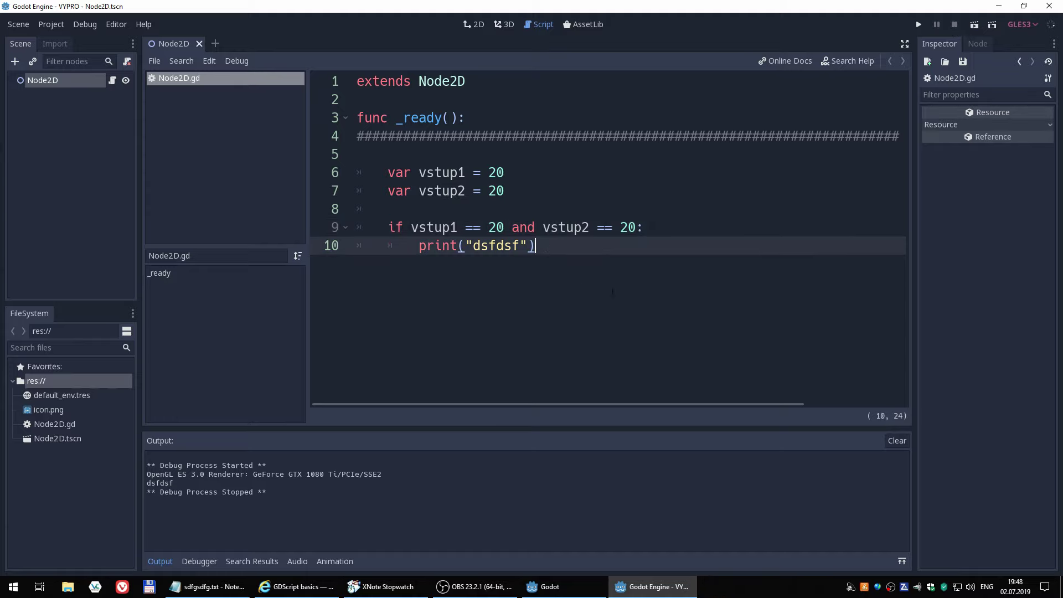
key("Return")
type("prin")
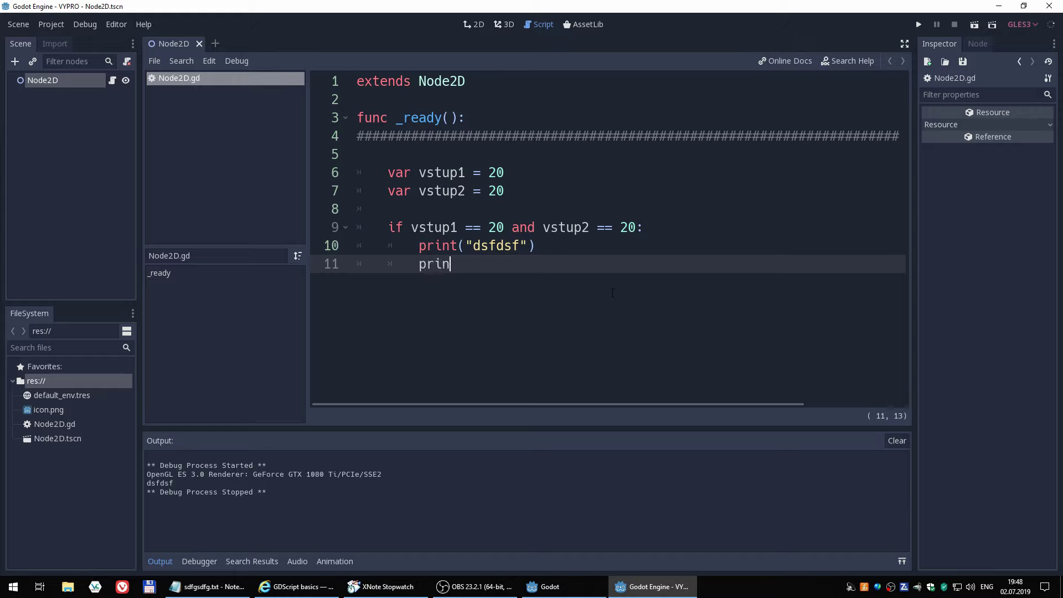
type("t")
key("Up")
key("End")
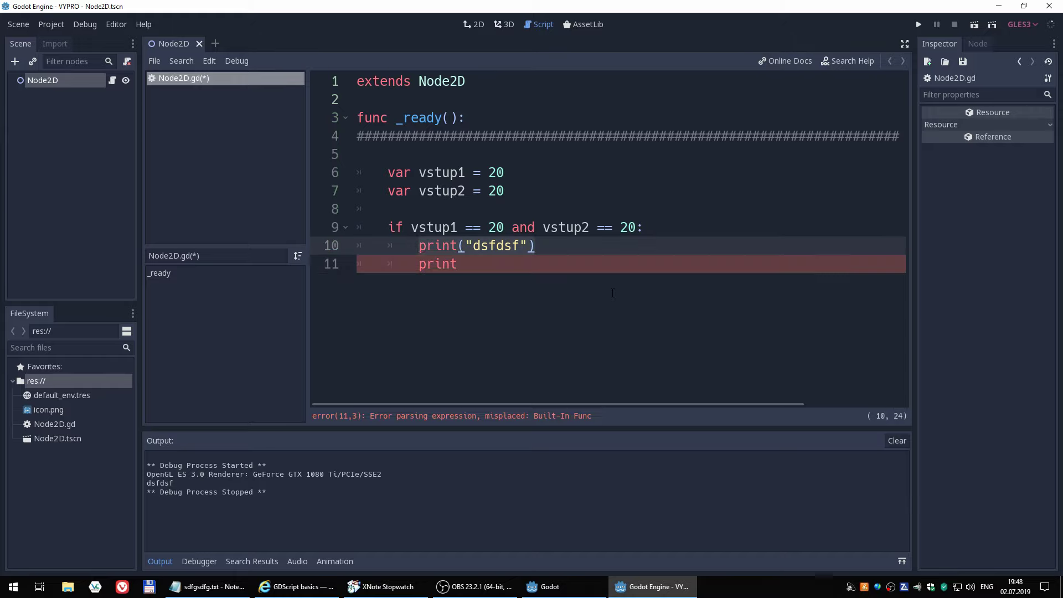
key("Down")
key("BackSpace")
key("BackSpace")
key("BackSpace")
key("BackSpace")
key("BackSpace")
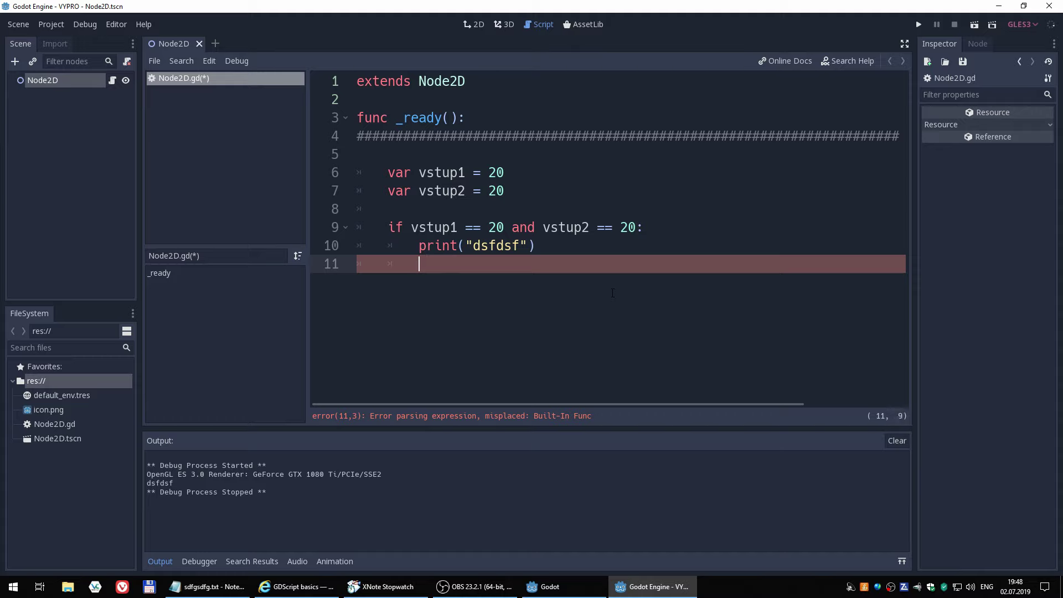
type("print(\"dsfdsf\")")
key("Return")
type("print(\"dsfdsf\")")
key("Up")
key("Up")
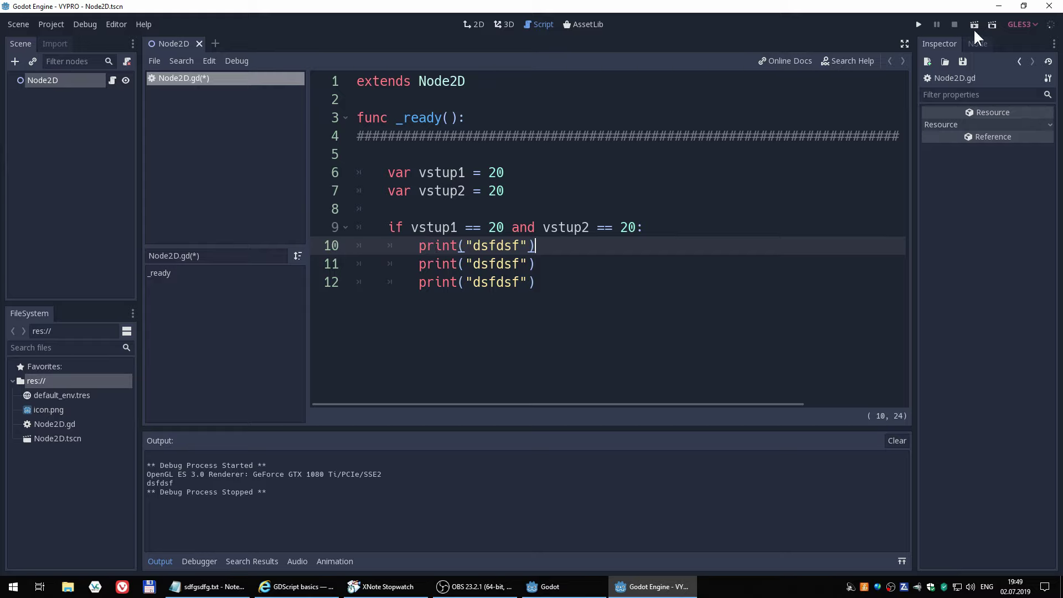
key("Down")
key("Down")
Begin a new print after the block, then point out the declarations, if statement and prints
key("Return")
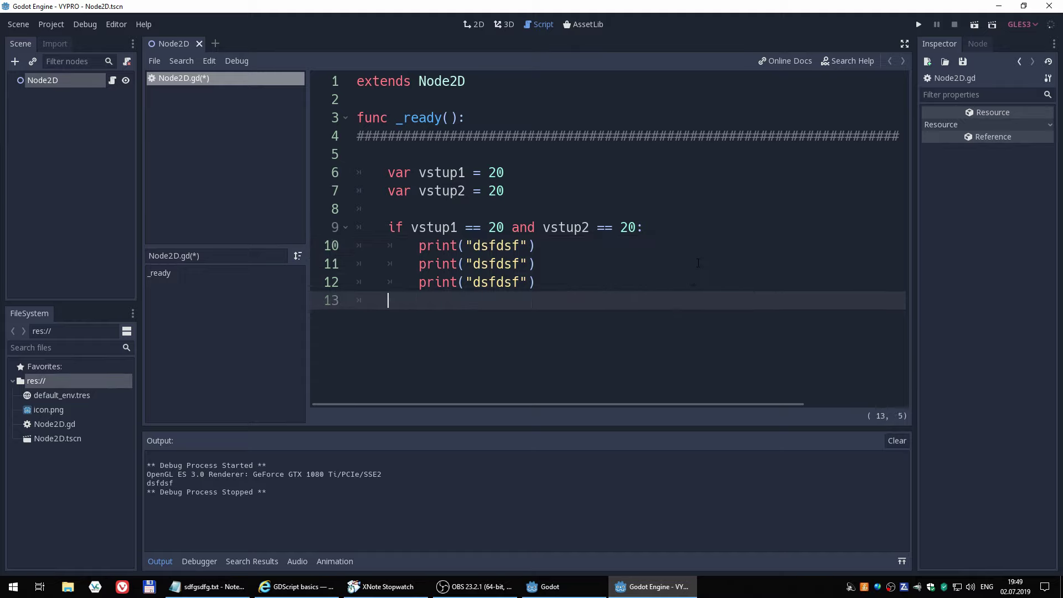
type("pri")
type("nt")
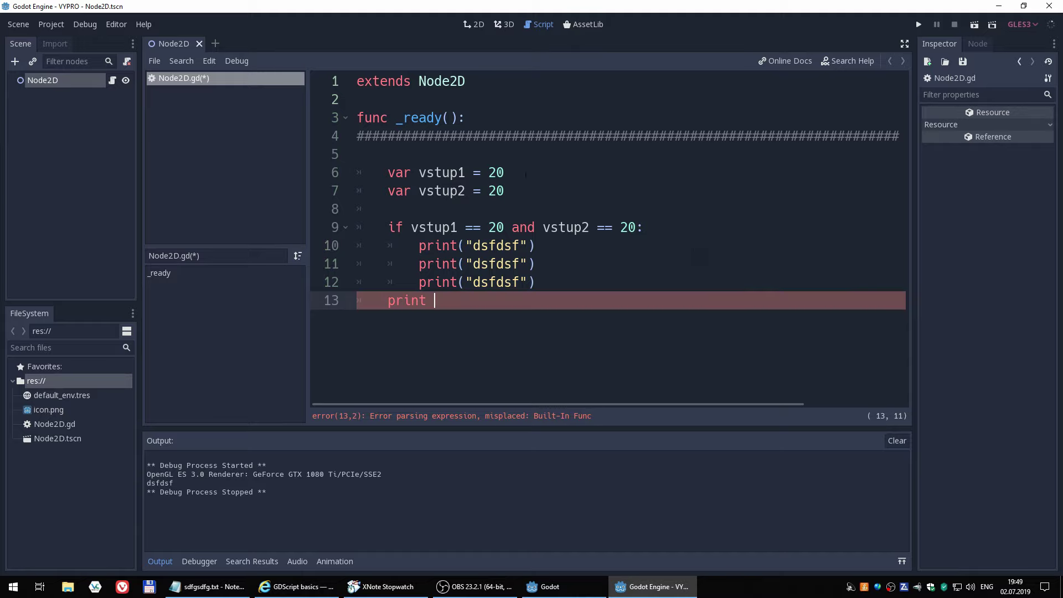
left_click(450, 173)
left_click(397, 191)
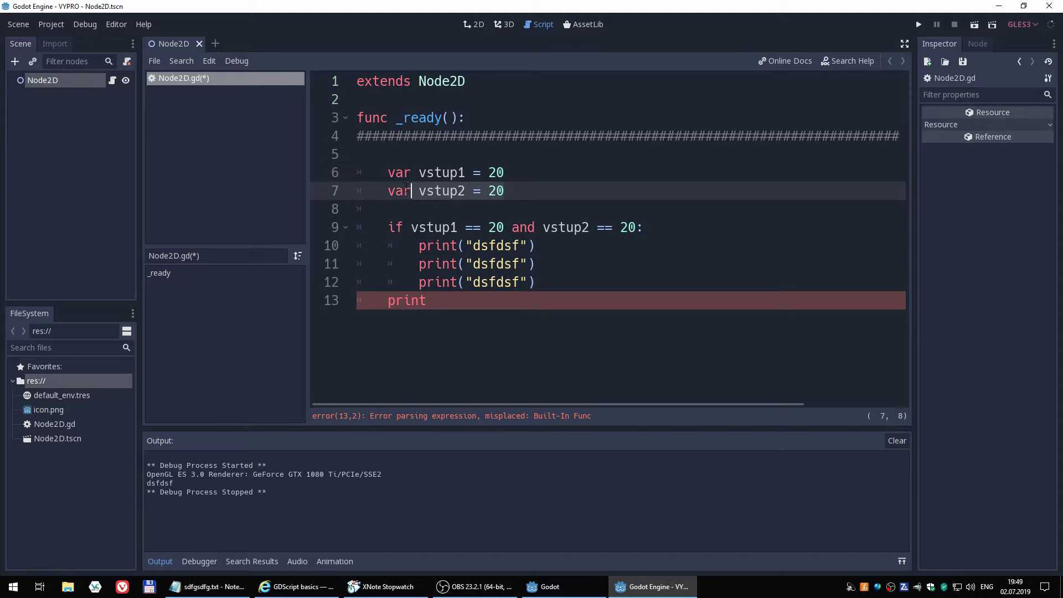
left_click(379, 227)
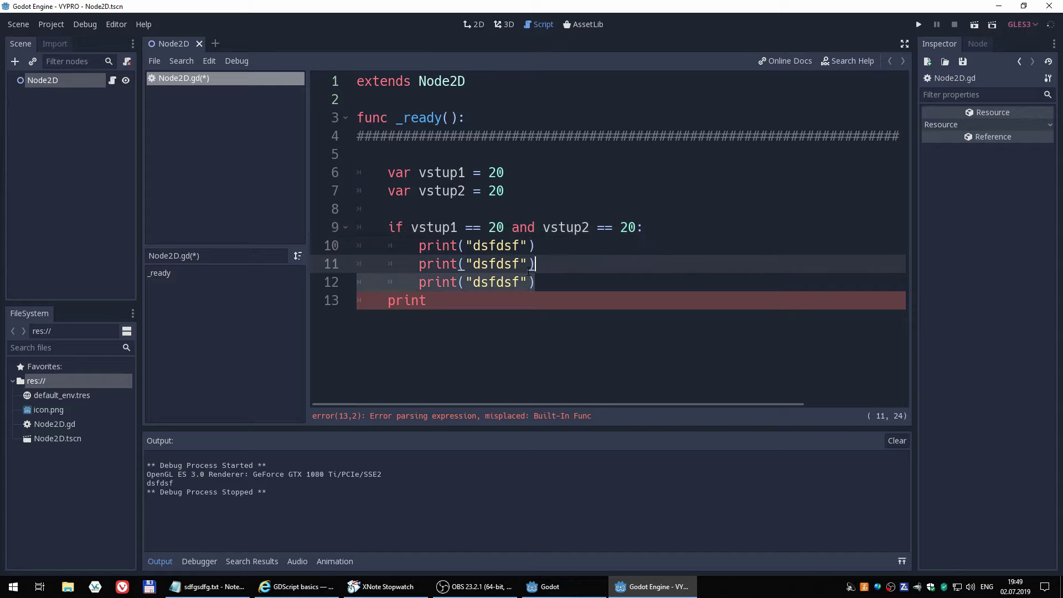
left_click(451, 282)
Review the outdented print( on line 13 against the line 9 condition and remove its trailing space
key("Down")
key("Home")
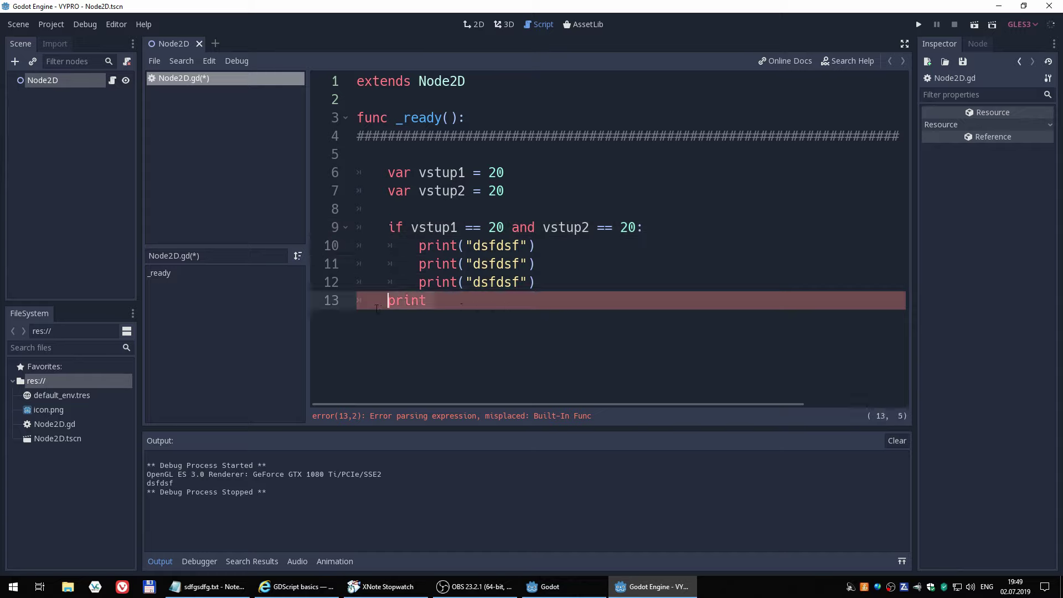
key("Home")
left_click(445, 227)
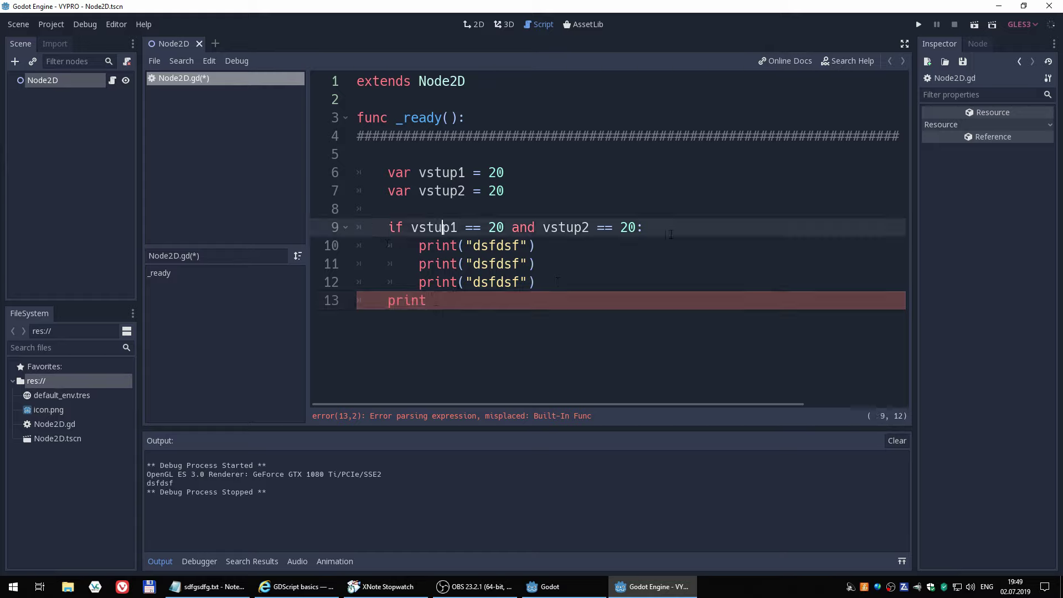
left_click(466, 301)
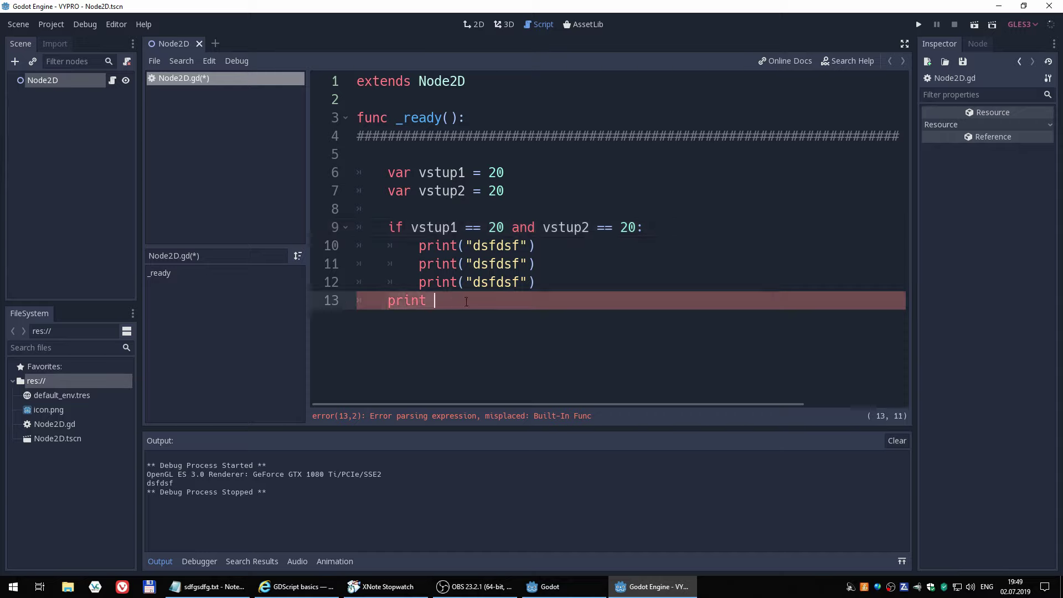
key("BackSpace")
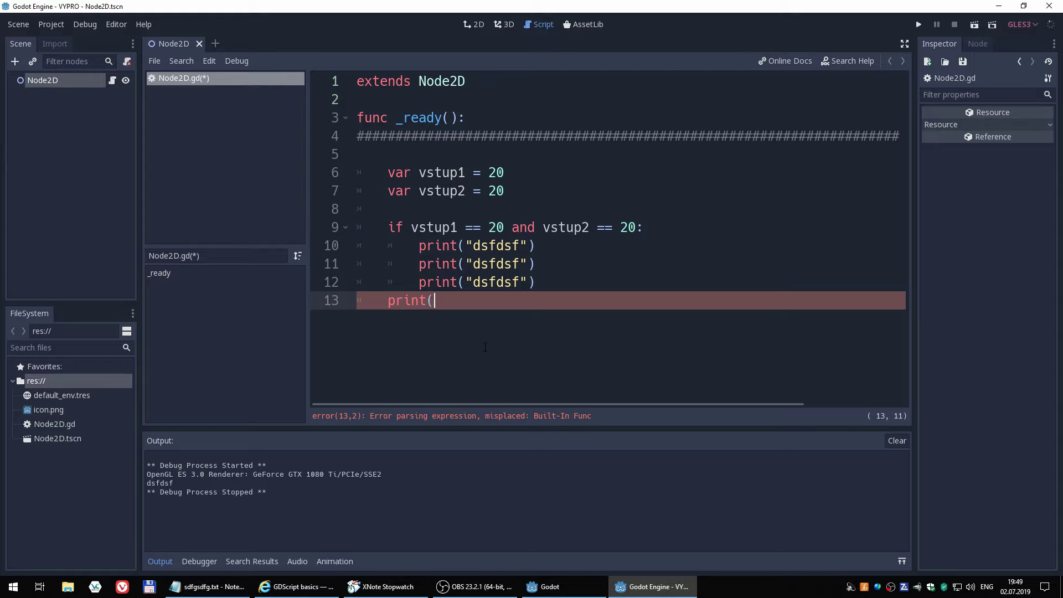
Complete line 13 as print("sdfsdfdsfds"), run the scene, then close the game
type("\"")
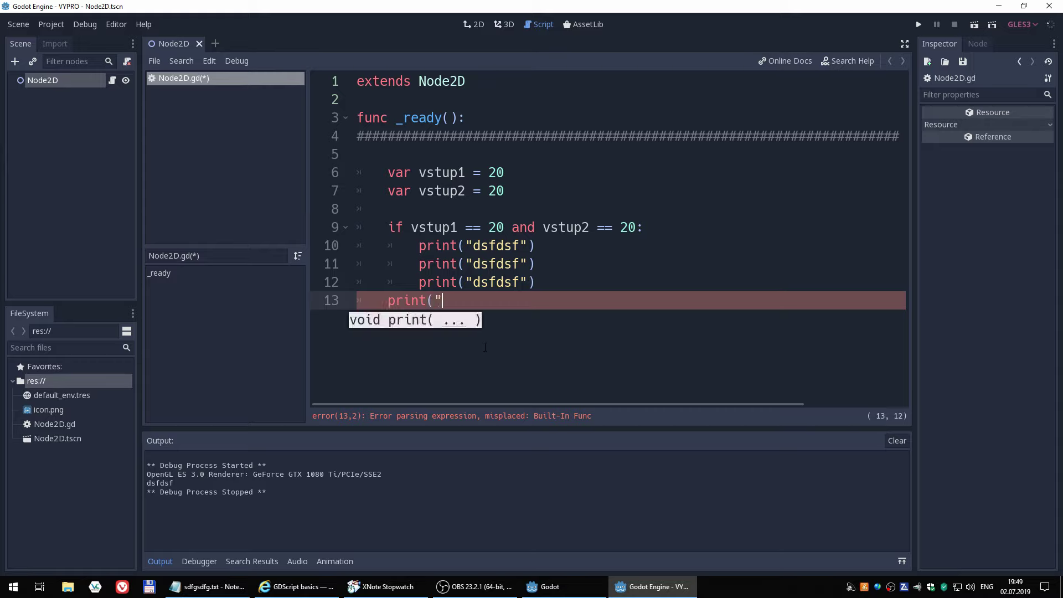
type("sdfsdfdsfds\"")
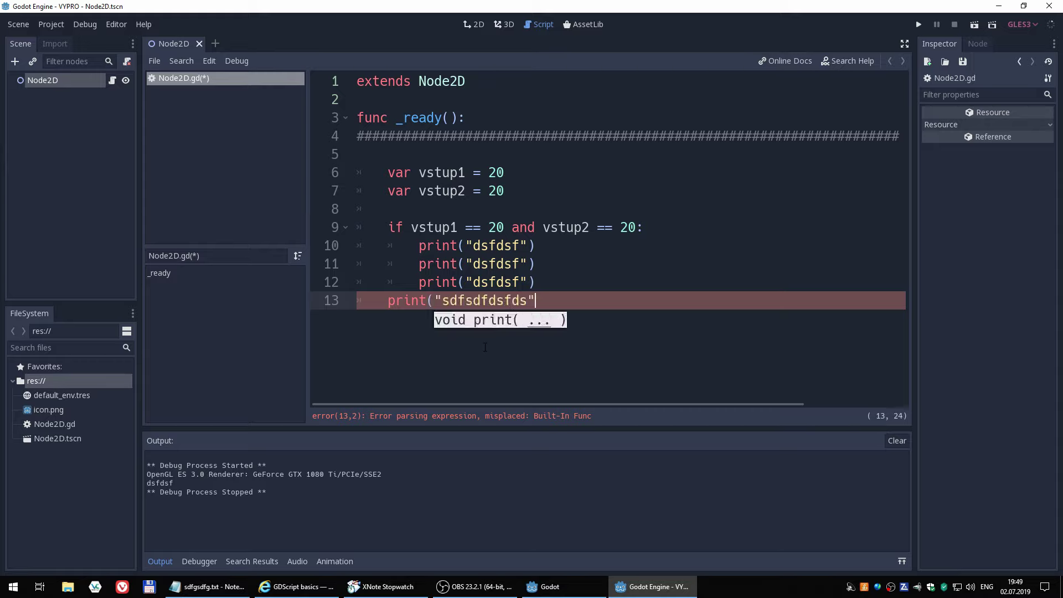
type(")")
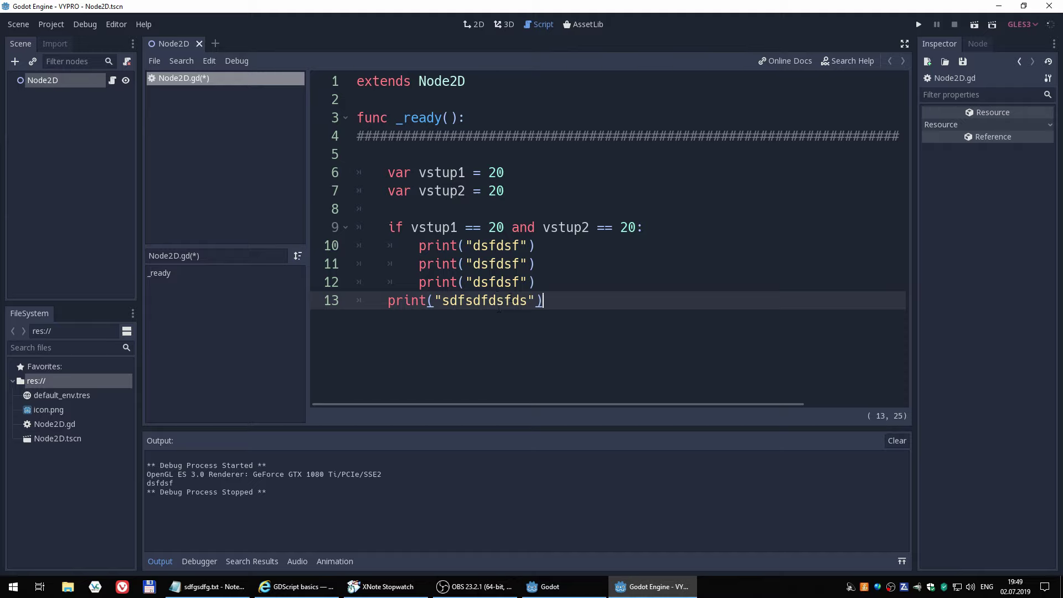
left_click(973, 26)
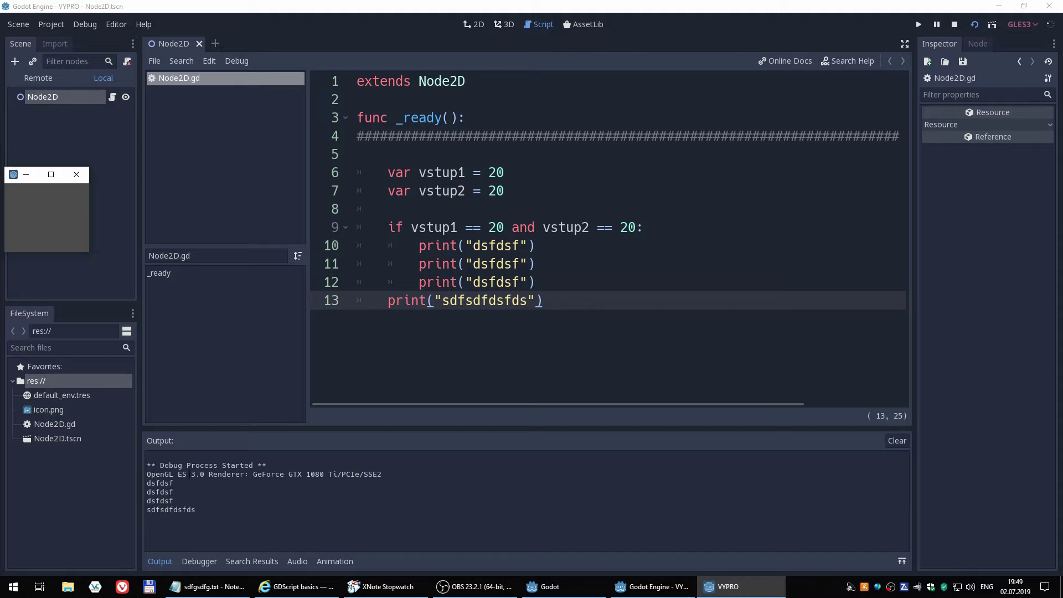
key("alt+F4")
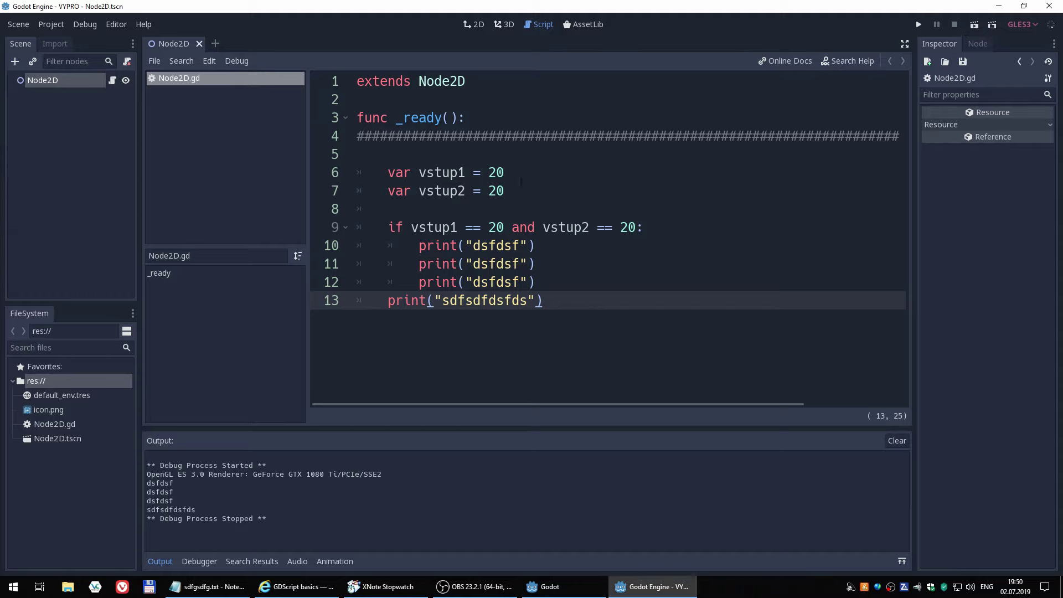
Change vstup2 on line 7 from 20 to 220 and rerun the scene to check the output
left_click(496, 190)
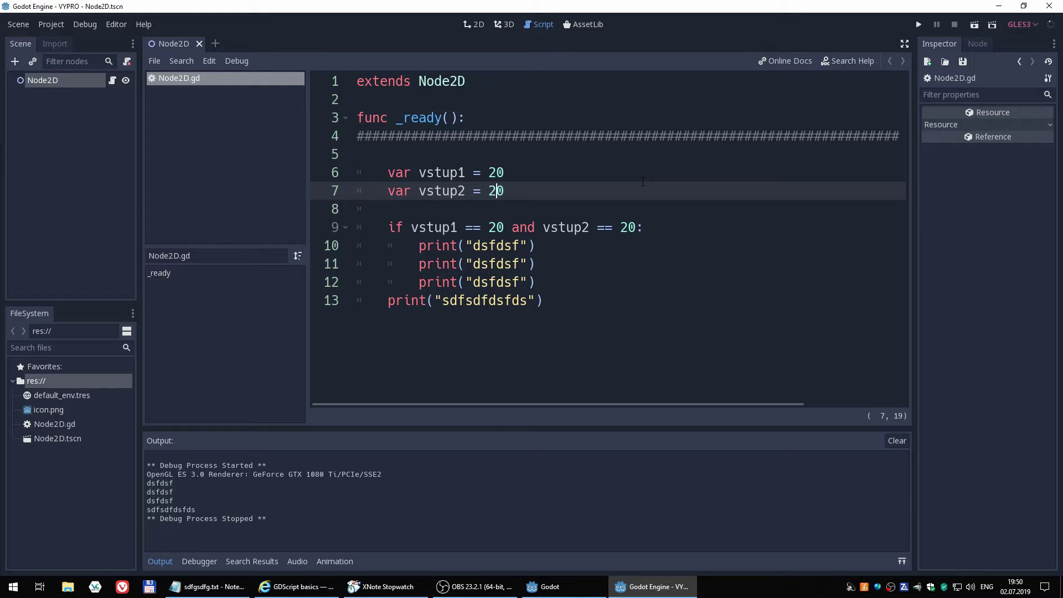
left_click(534, 227)
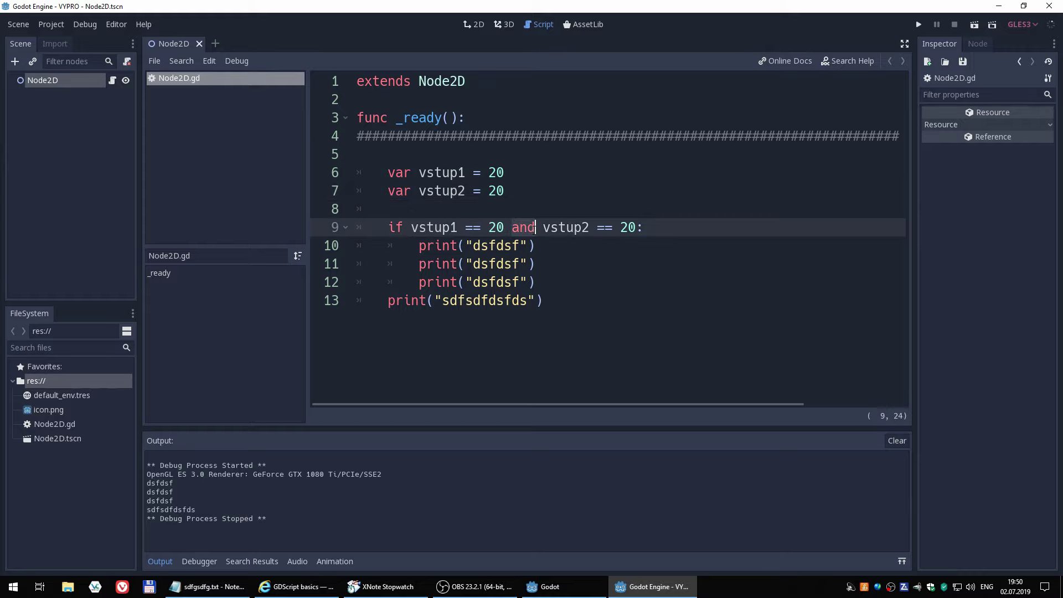
left_click(497, 190)
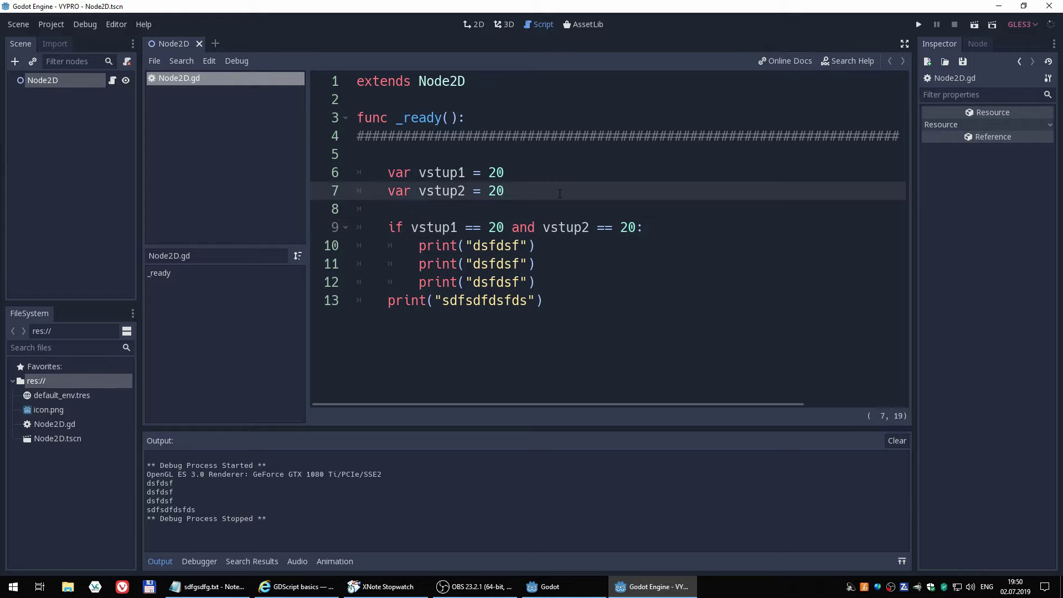
type("2")
left_click(974, 25)
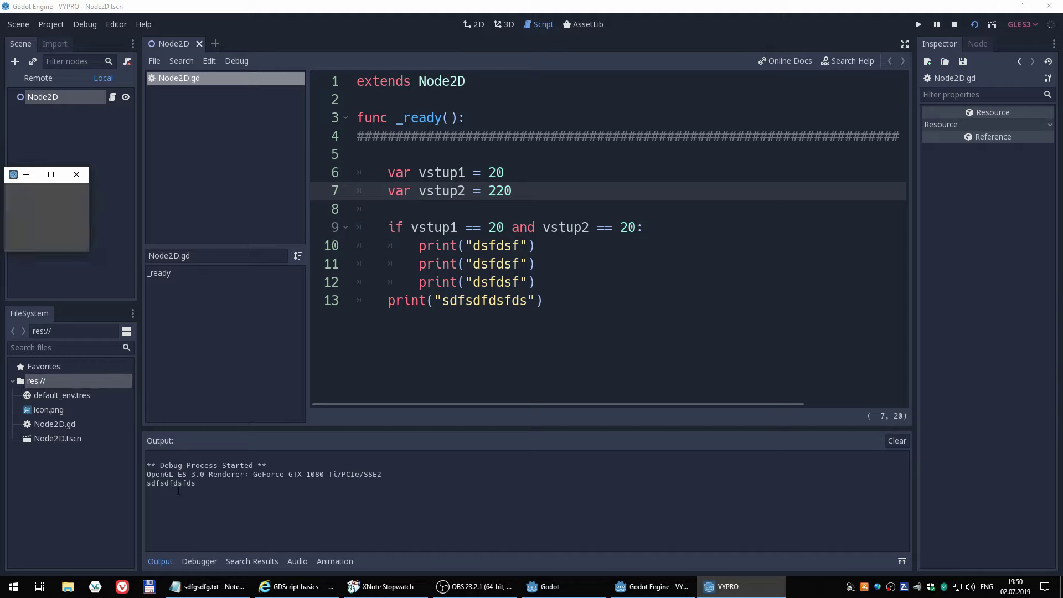
left_click_drag(172, 483, 200, 480)
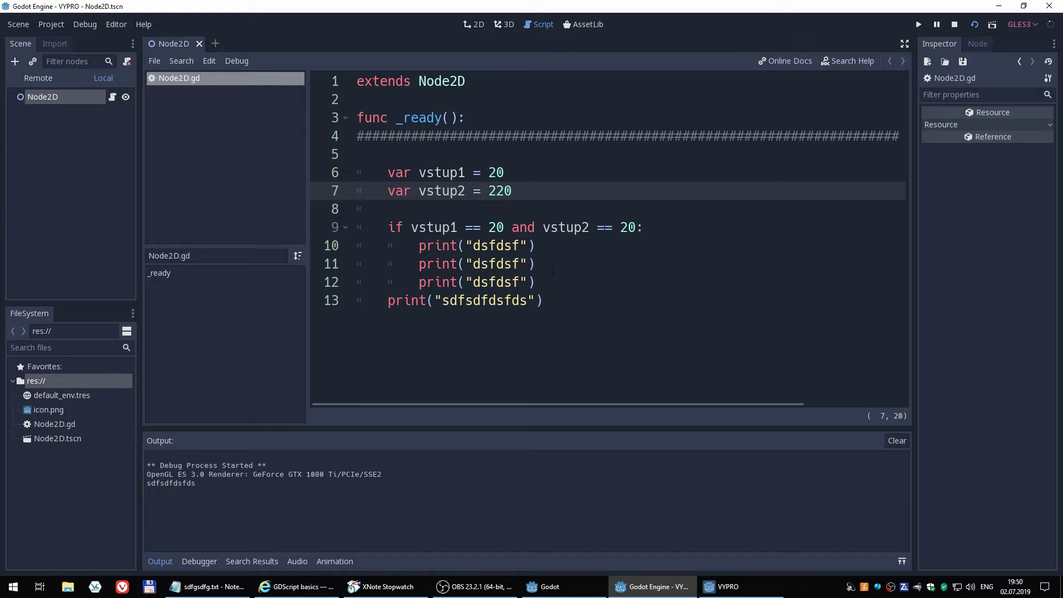
left_click(573, 264)
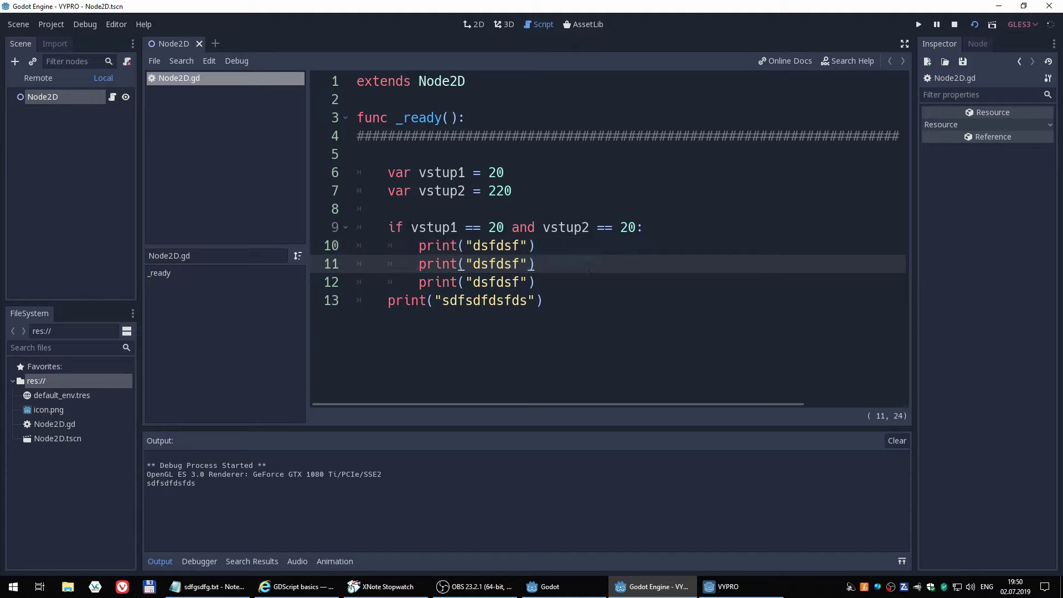
left_click(576, 226)
left_click_drag(419, 245, 558, 279)
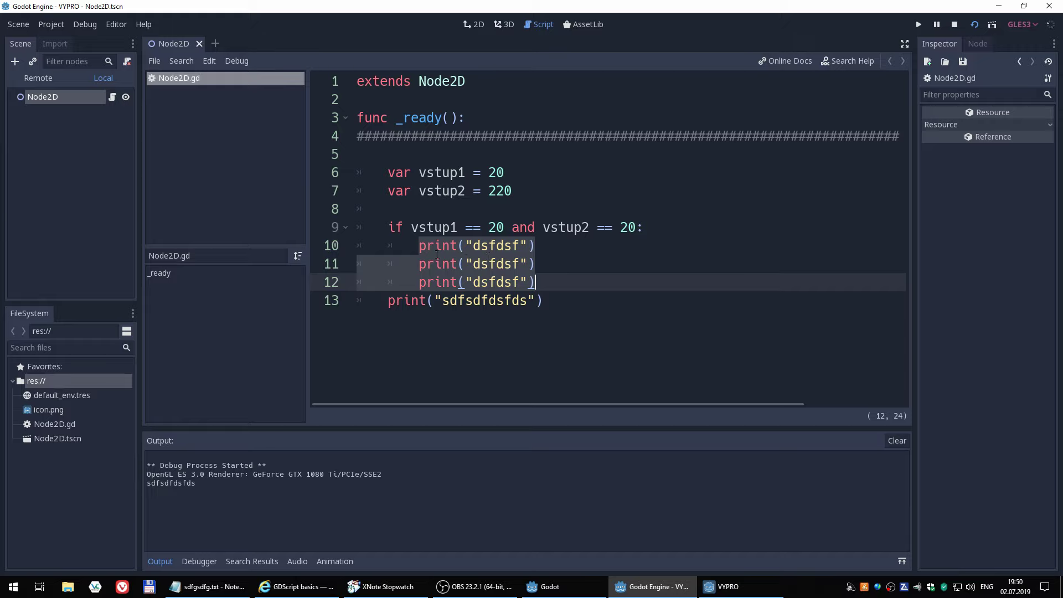
left_click(396, 300)
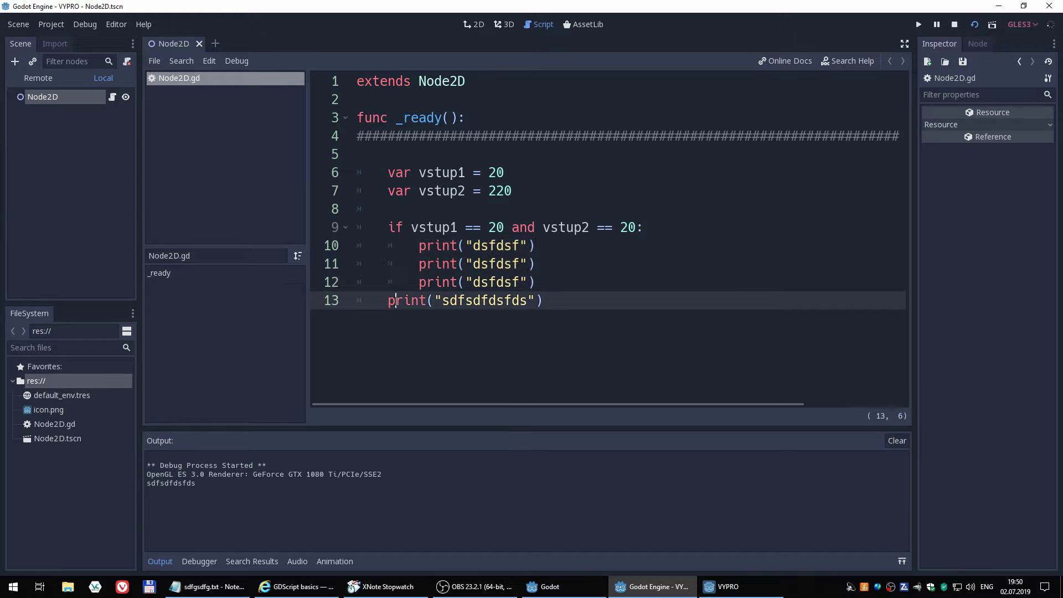
left_click(560, 266)
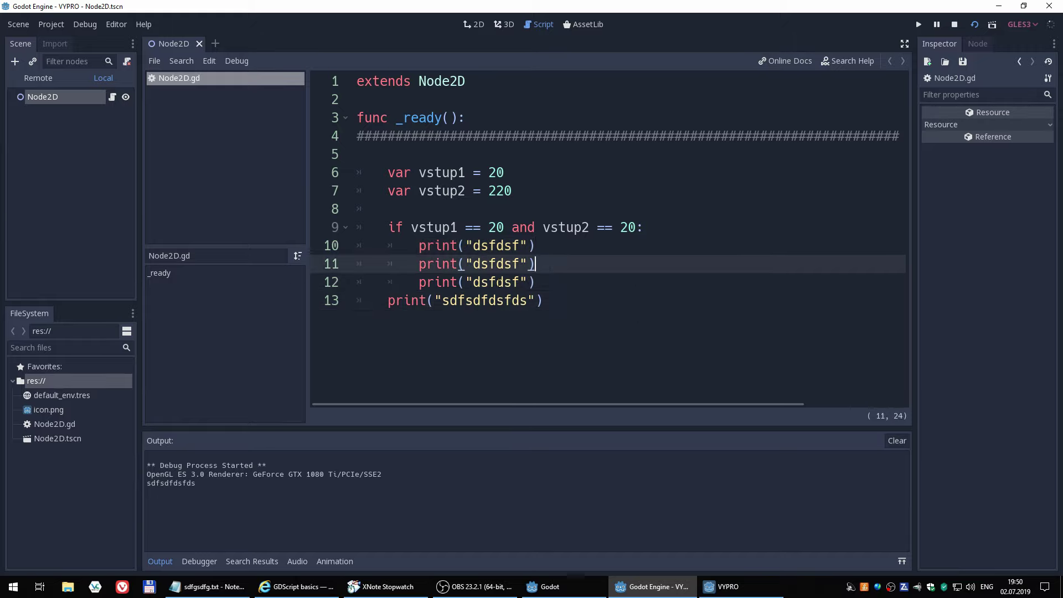
left_click(543, 285)
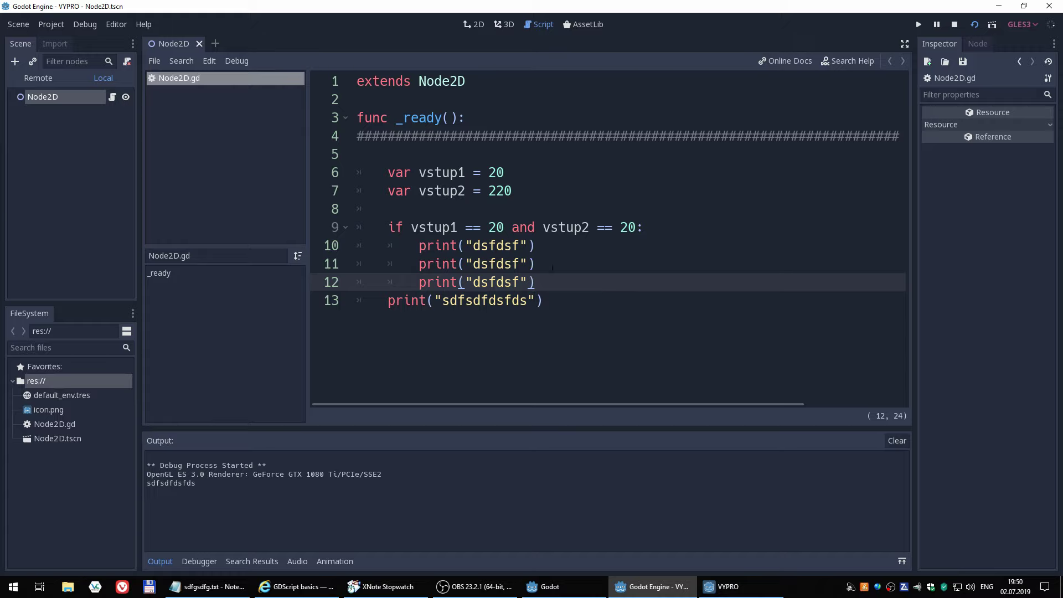
left_click(590, 254)
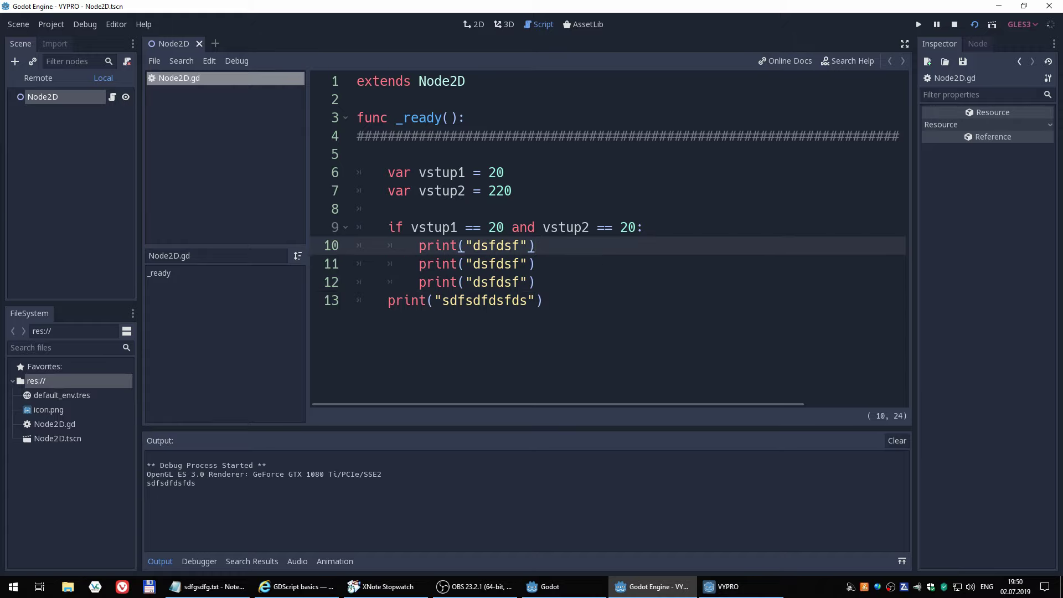
left_click(590, 288)
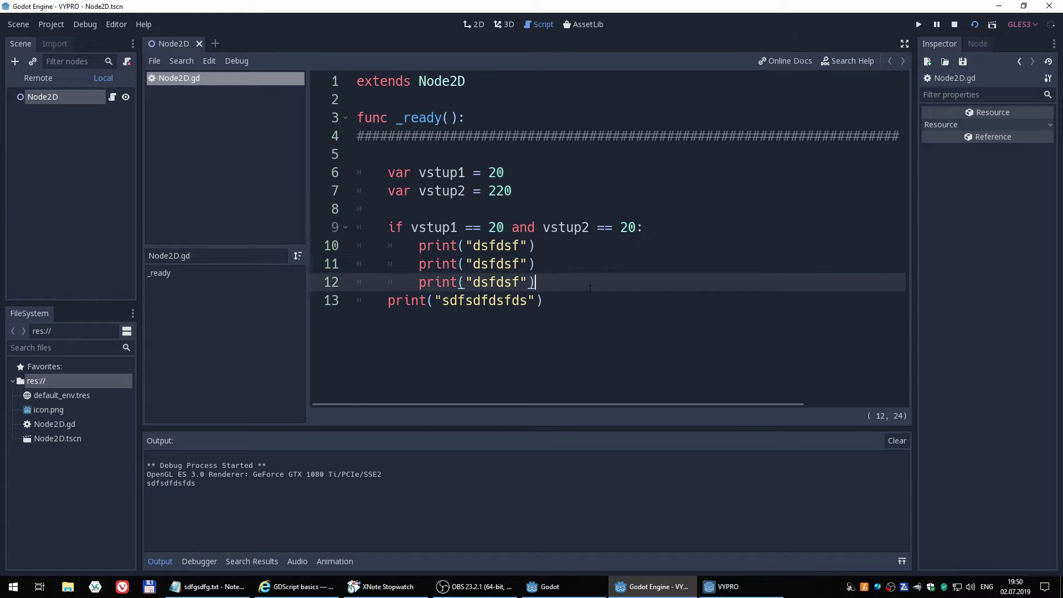
left_click(415, 246)
left_click(387, 227)
left_click_drag(387, 172, 662, 368)
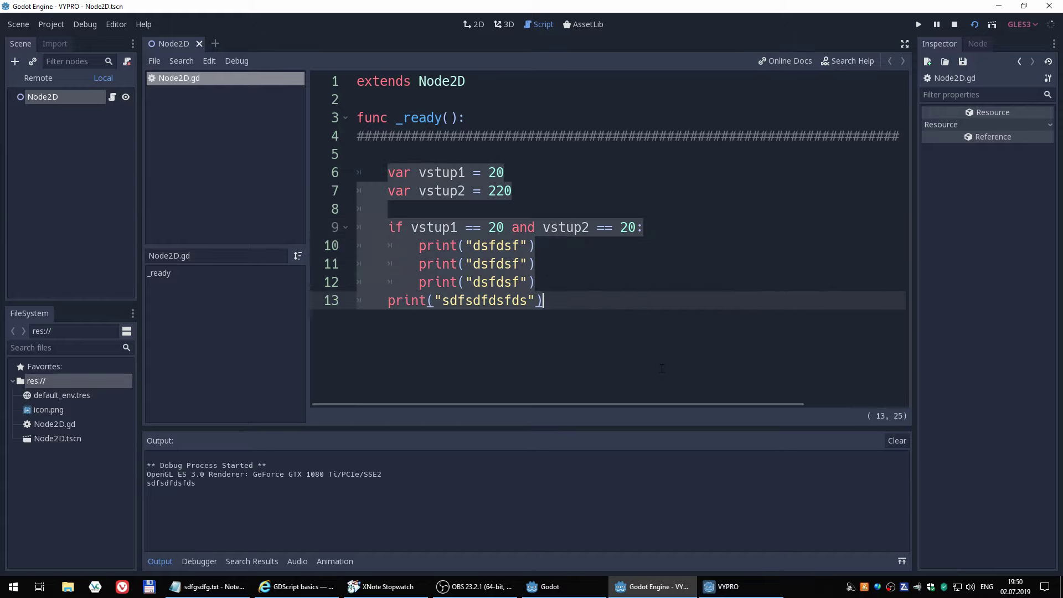
Replace the old test code in _ready with three print("Ahoj") lines
key("Delete")
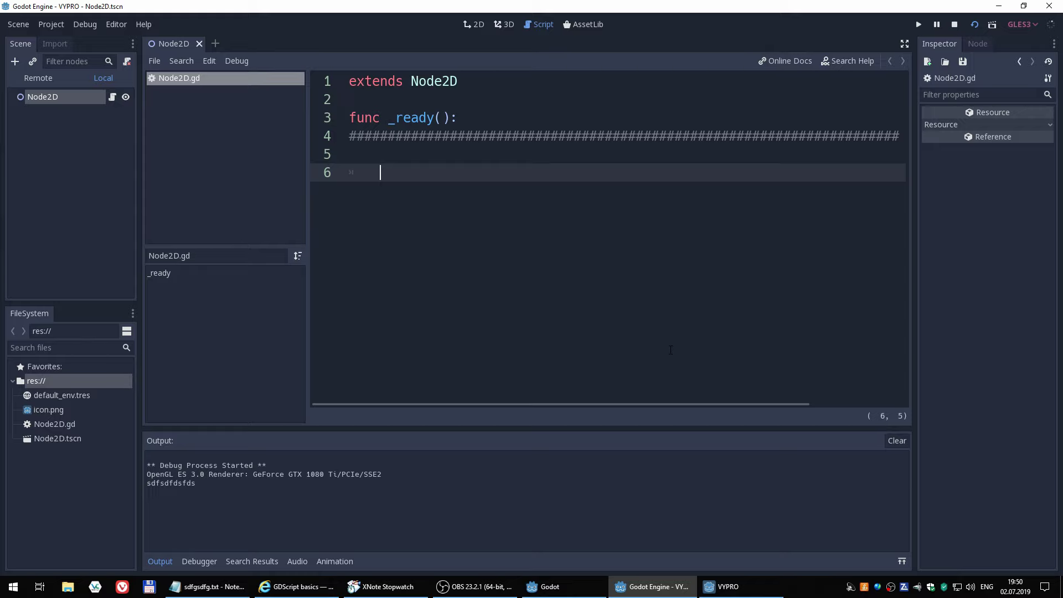
type("print")
type("(")
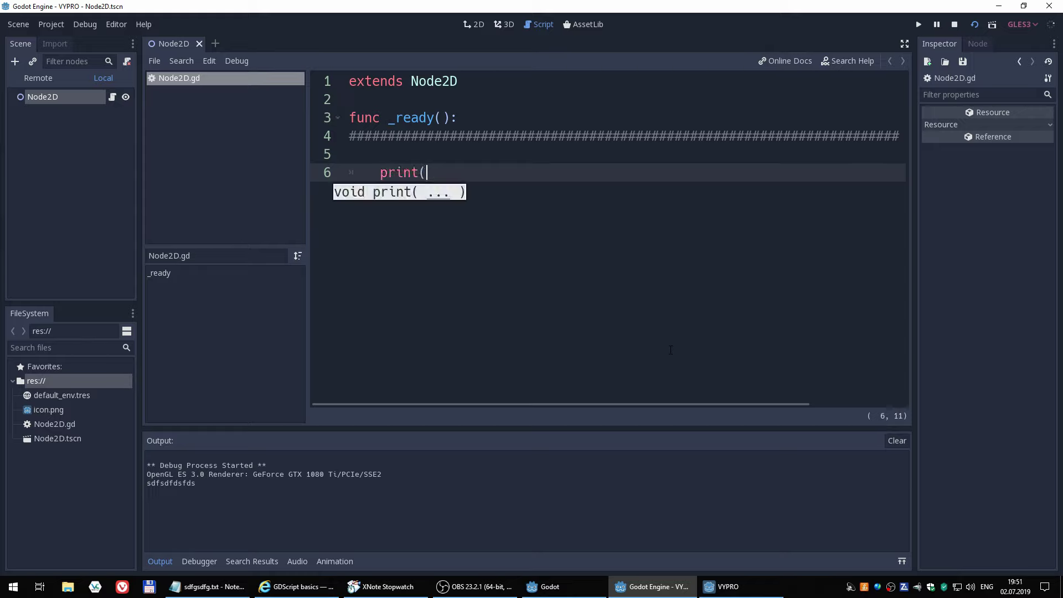
type("\"")
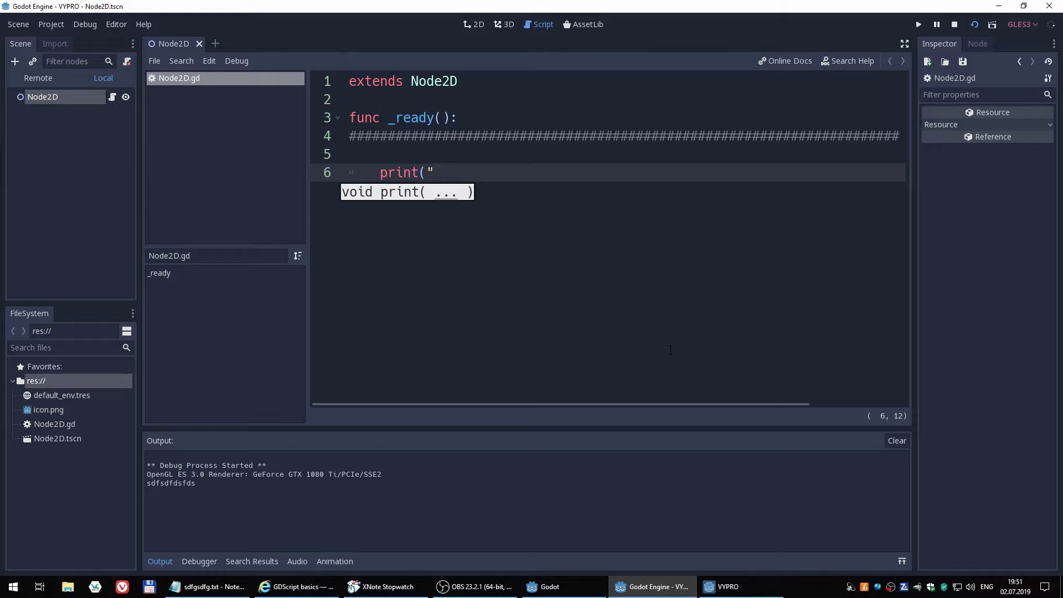
type("Ahoj\"")
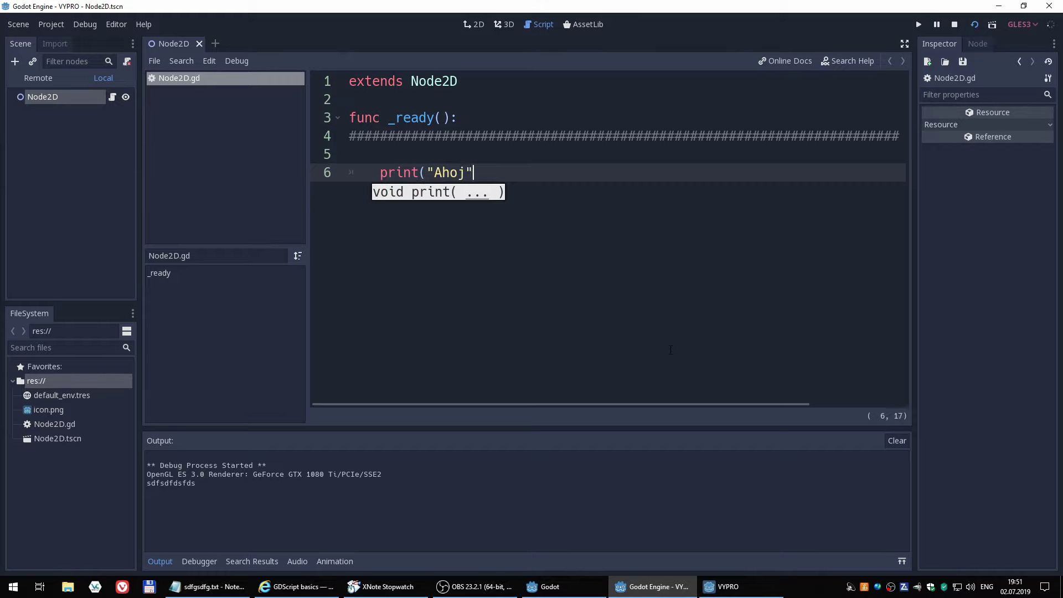
type(")")
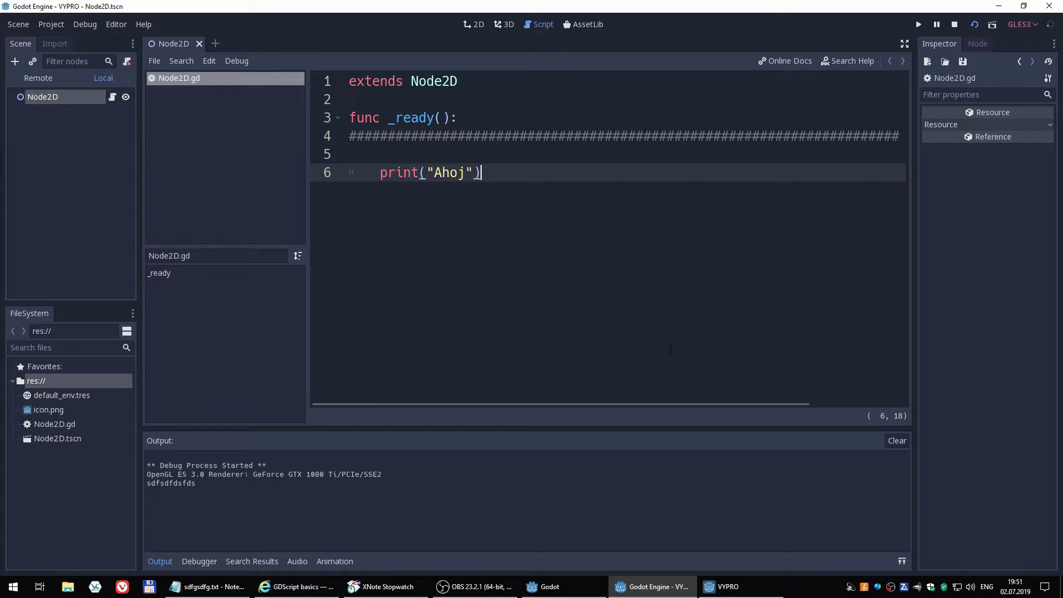
key("Home")
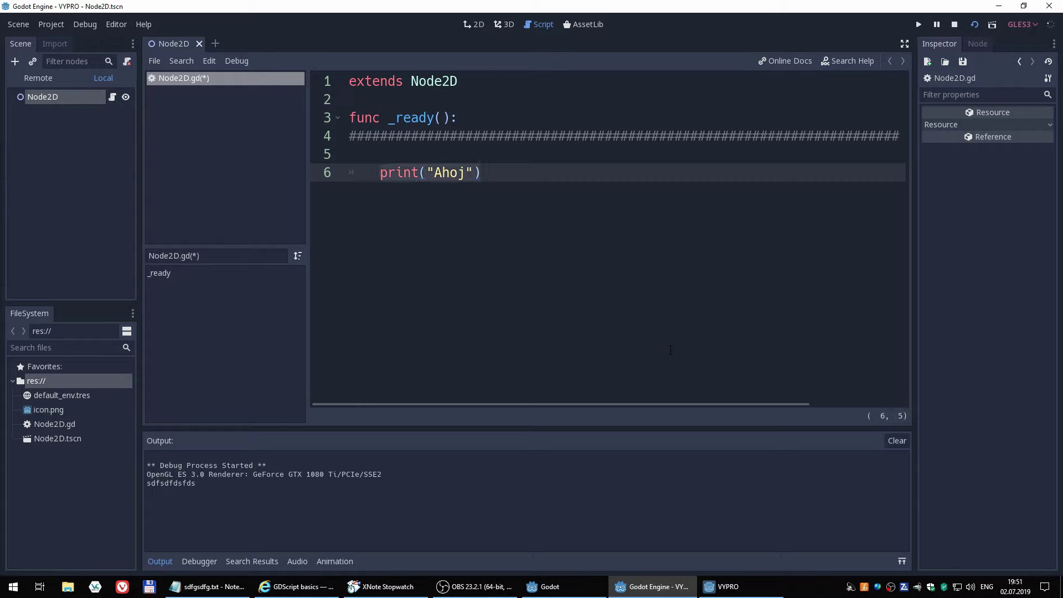
key("shift+End")
key("ctrl+c")
key("End")
key("Return")
key("ctrl+v")
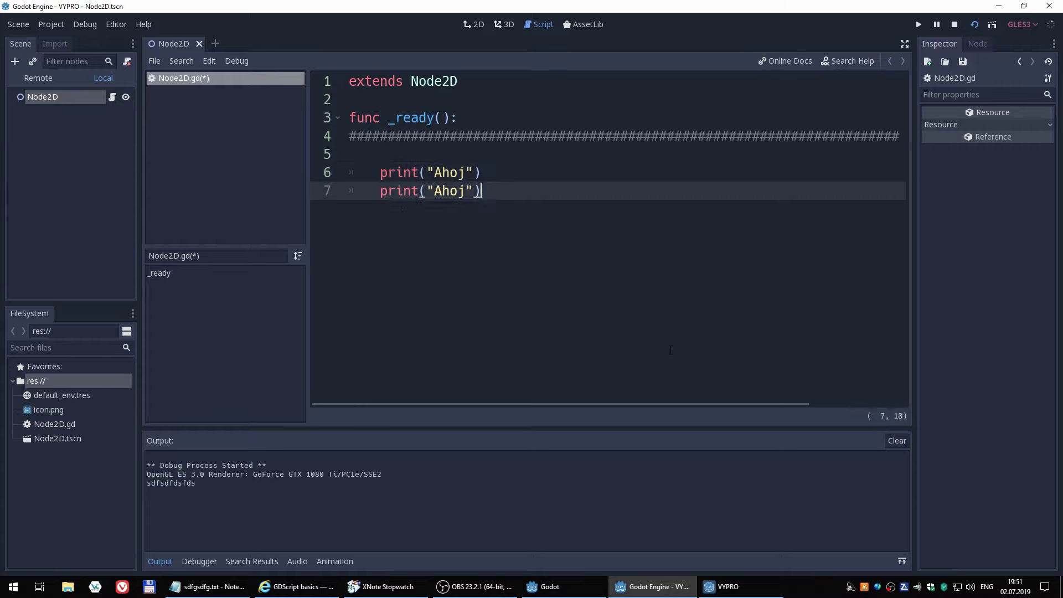
key("Return")
key("ctrl+v")
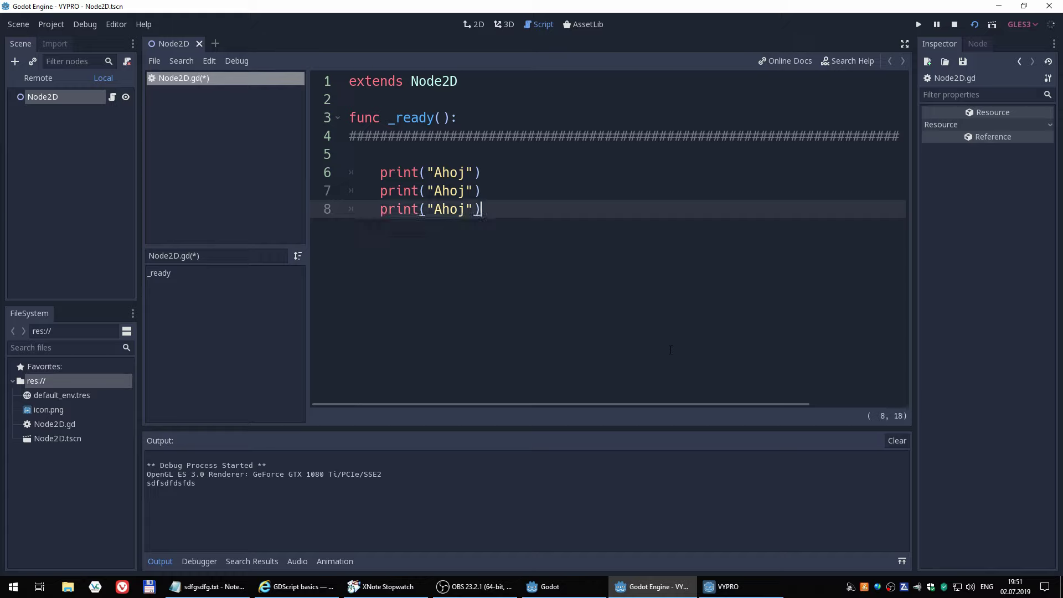
Run the scene to print Ahoj three times, then stop the game
right_click(924, 93)
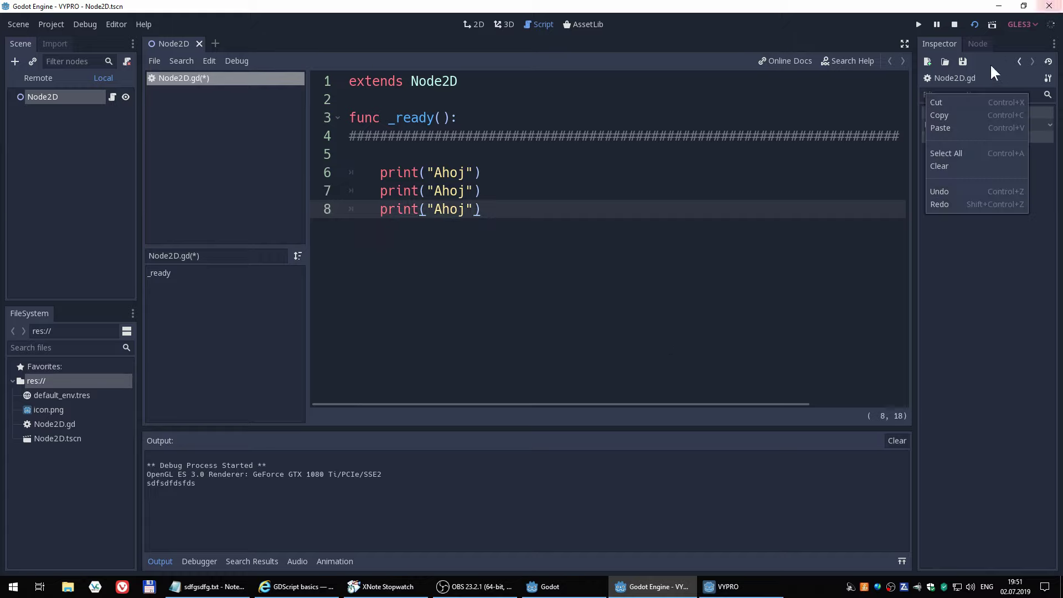
left_click(974, 28)
left_click(973, 25)
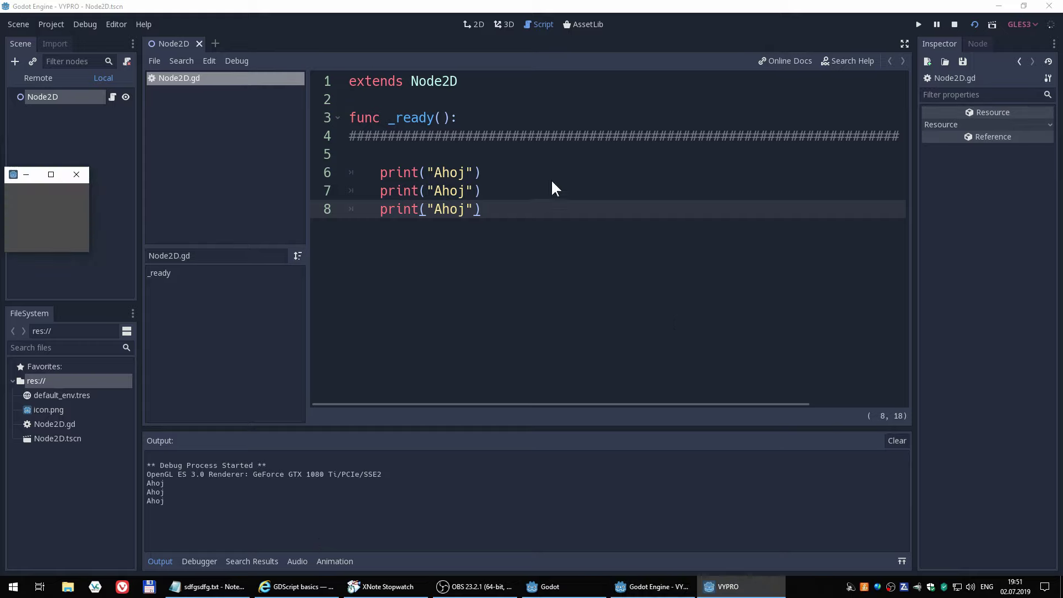
left_click(954, 24)
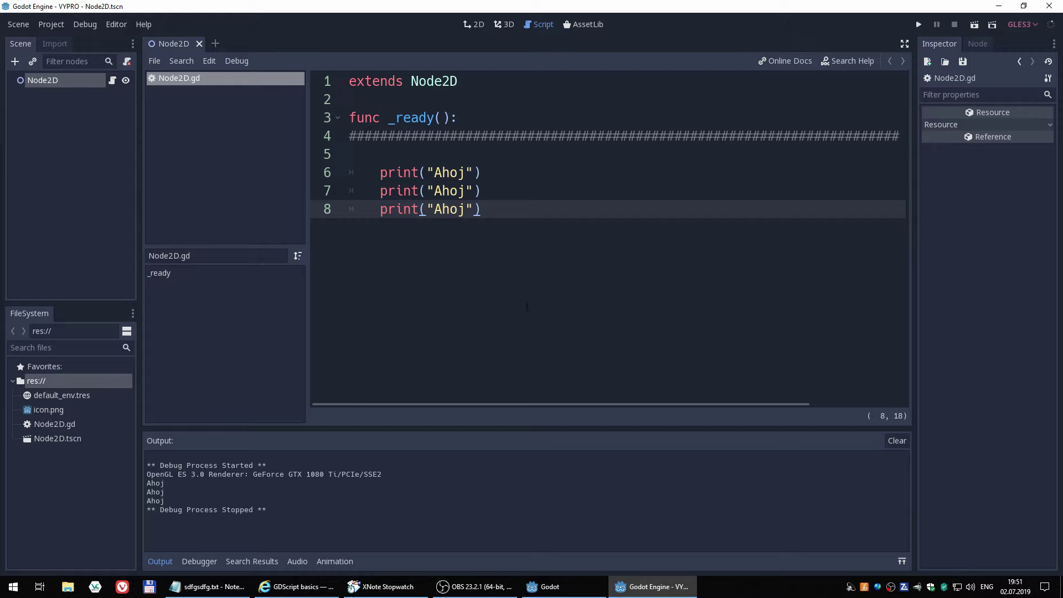
Add a for i in range(10): line above the print statements
key("Up")
key("Up")
key("Home")
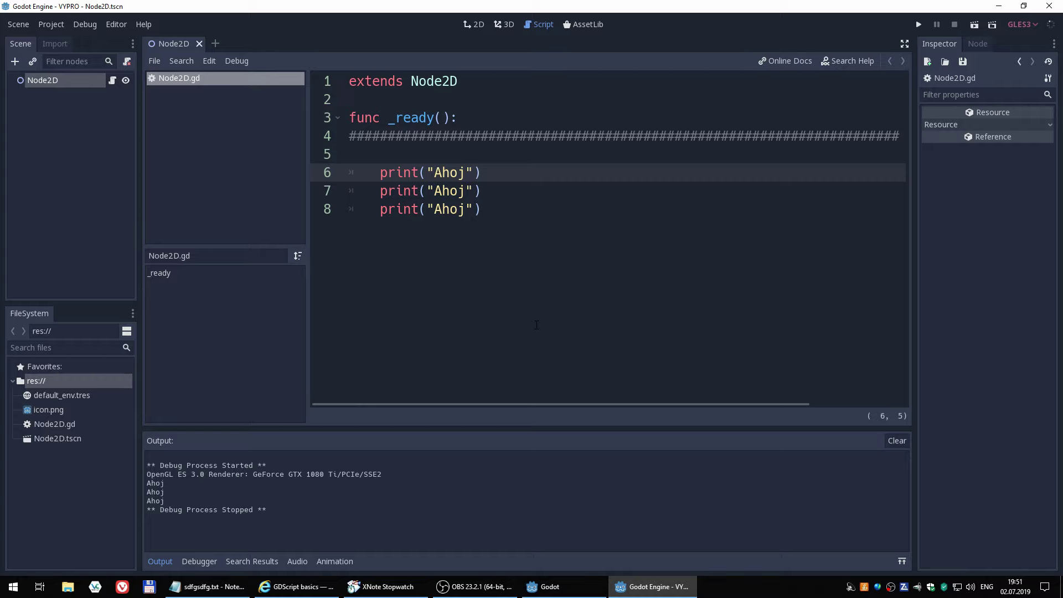
key("Return")
key("Up")
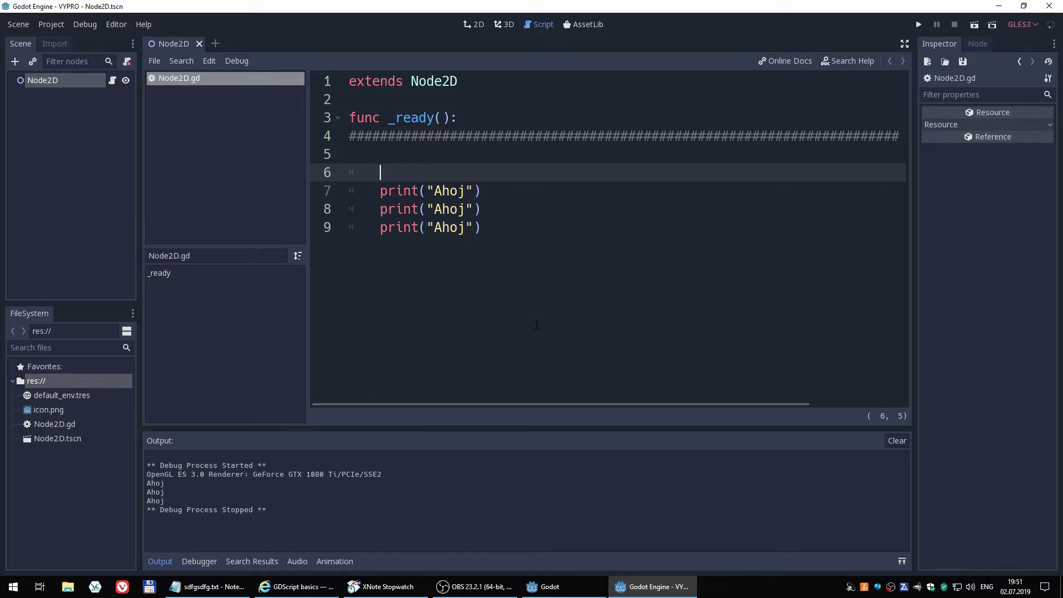
type("for ")
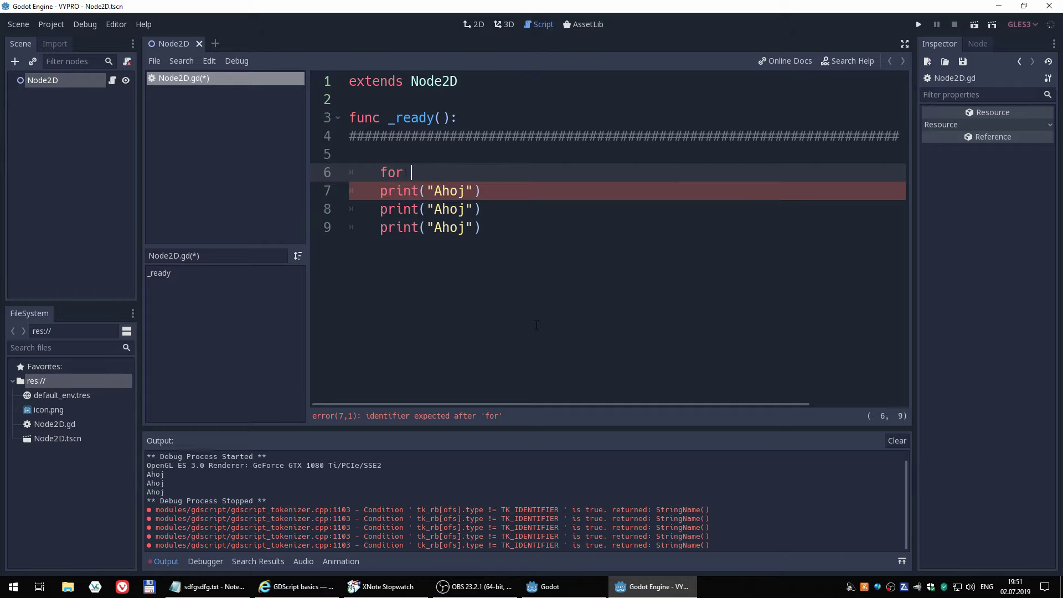
type("i")
type(" in range")
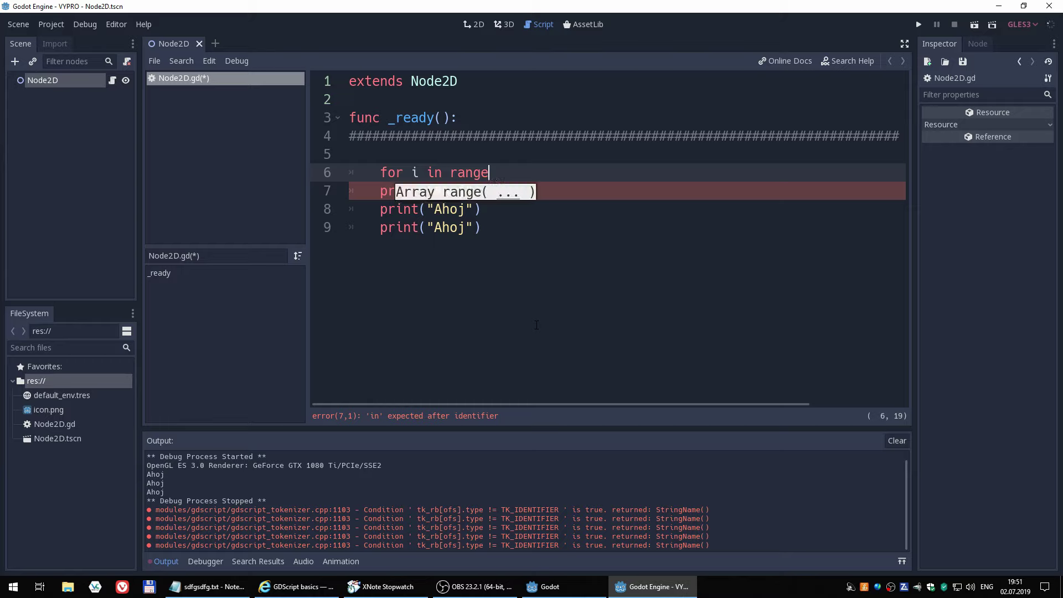
type("(10")
type(")>")
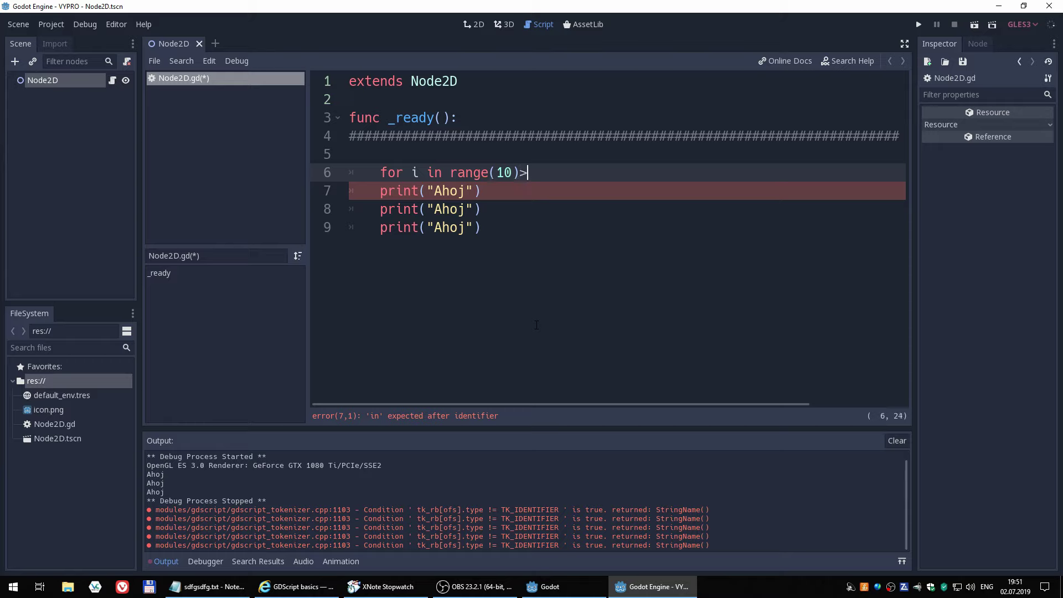
key("BackSpace")
type(":")
Indent the three print("Ahoj") lines into the loop body
key("Down")
key("Home")
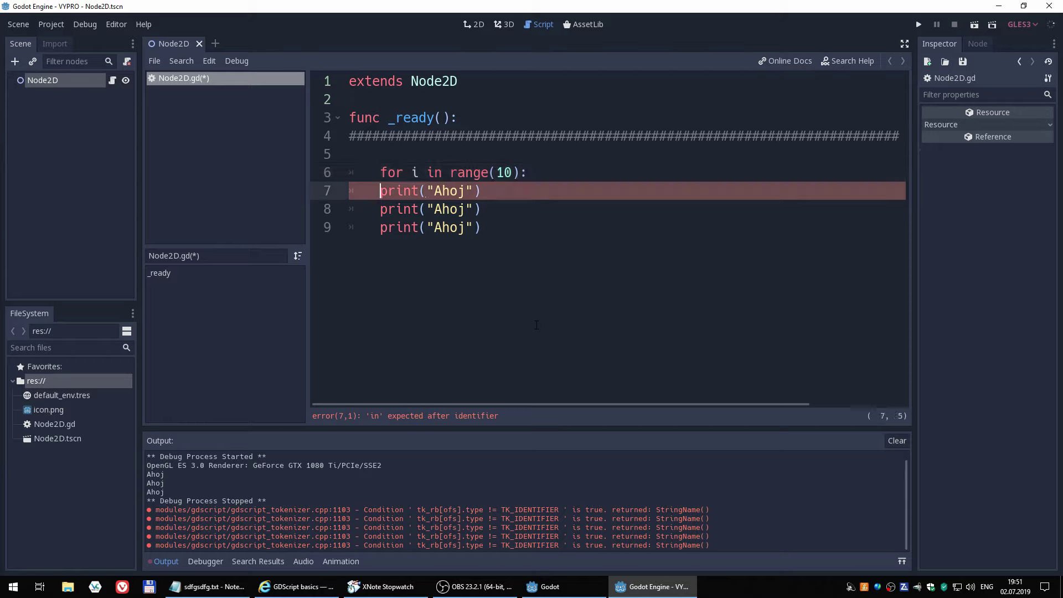
key("Tab")
key("Down")
key("Tab")
key("Down")
key("Tab")
key("Up")
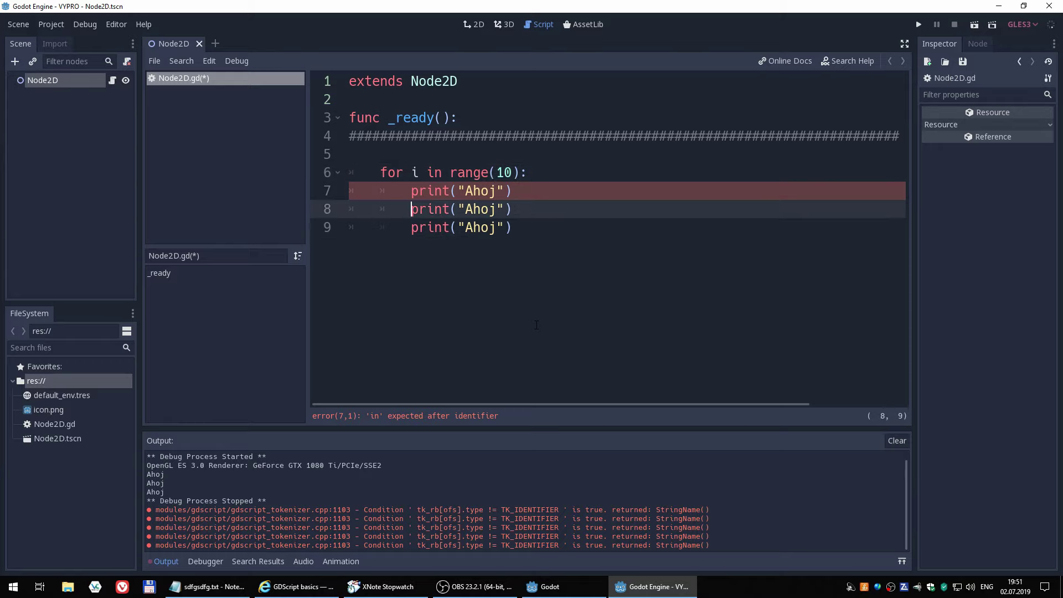
Delete the last two print lines and select the 10 inside range(10)
key("Up")
key("Up")
key("Up")
key("Down")
key("Down")
key("Down")
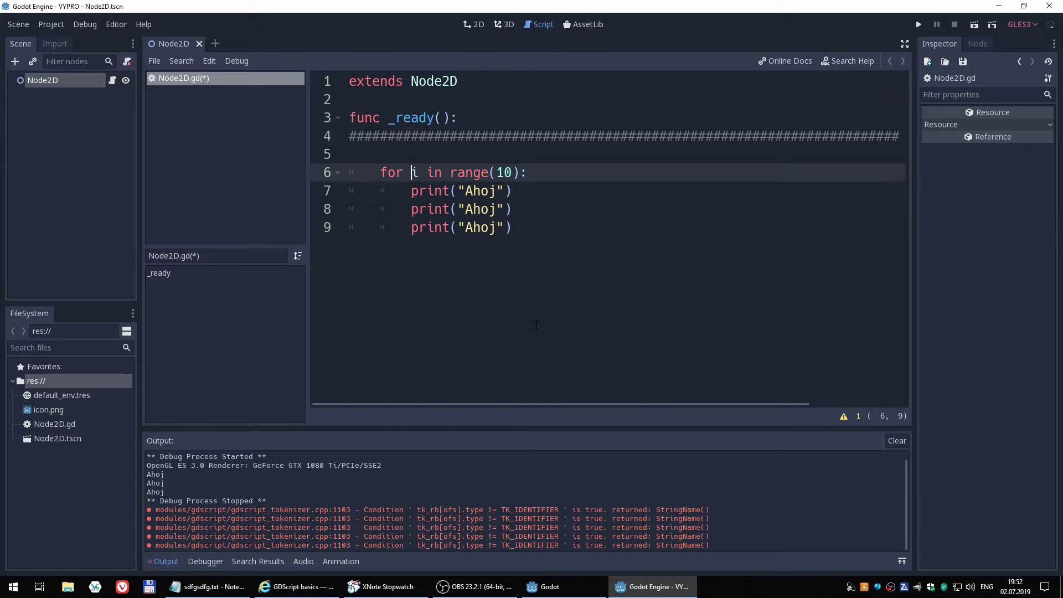
key("Down")
key("Down")
key("Home")
key("shift+Down")
key("shift+End")
key("BackSpace")
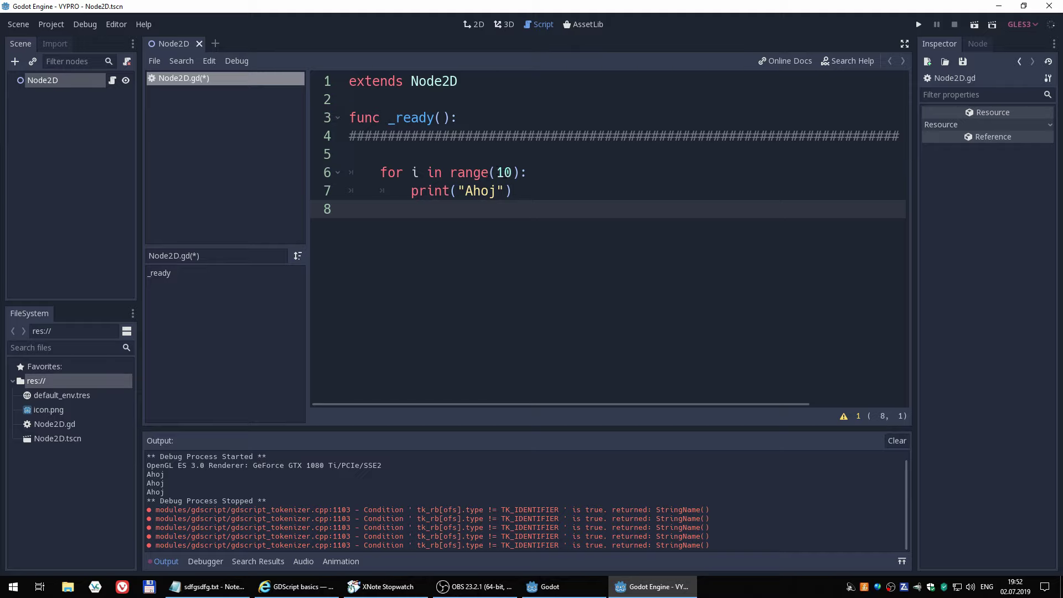
left_click(505, 173)
key("Right")
key("shift+Left")
key("shift+Left")
Set the loop to range(3) and run the scene, printing Ahoj three times
key("BackSpace")
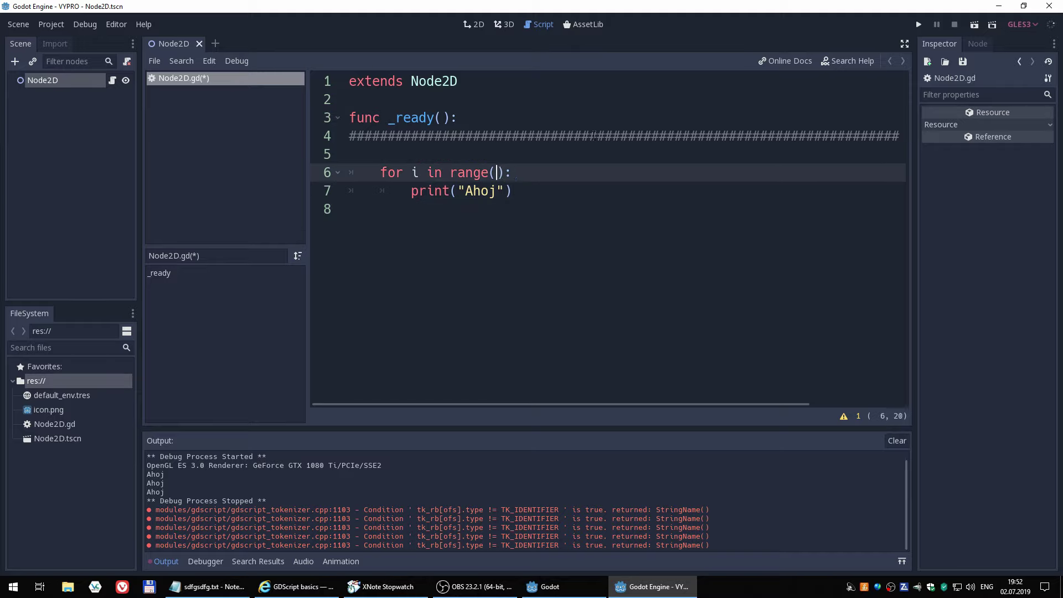
type("3")
left_click(974, 24)
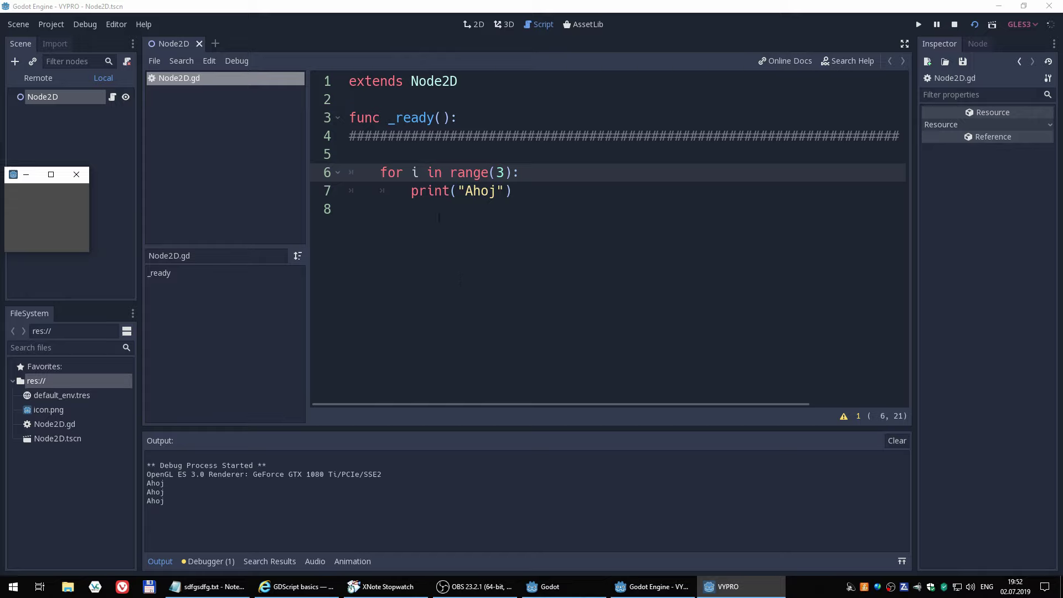
left_click(377, 169)
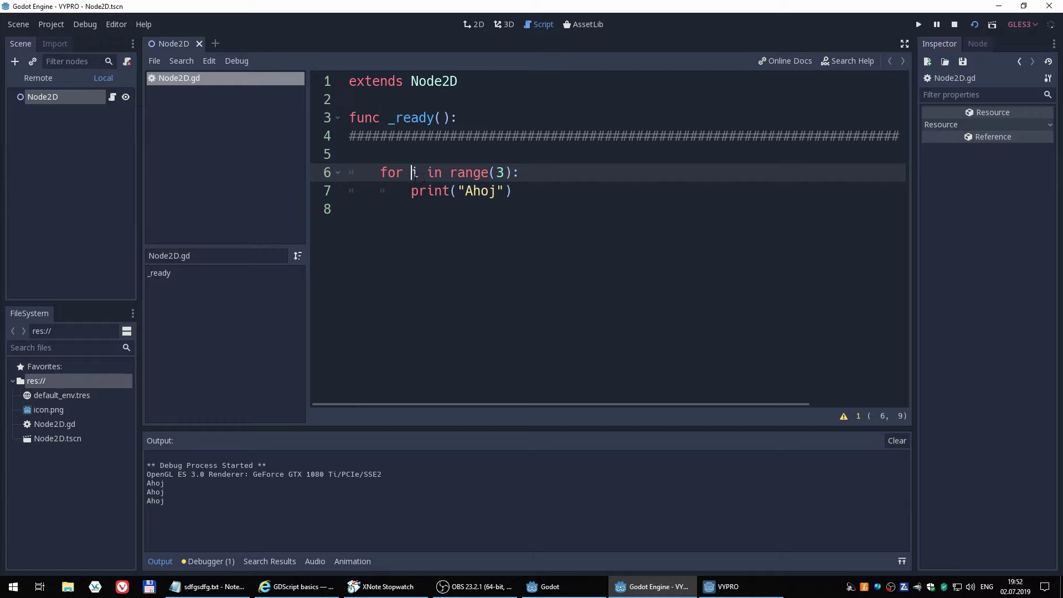
left_click(495, 190)
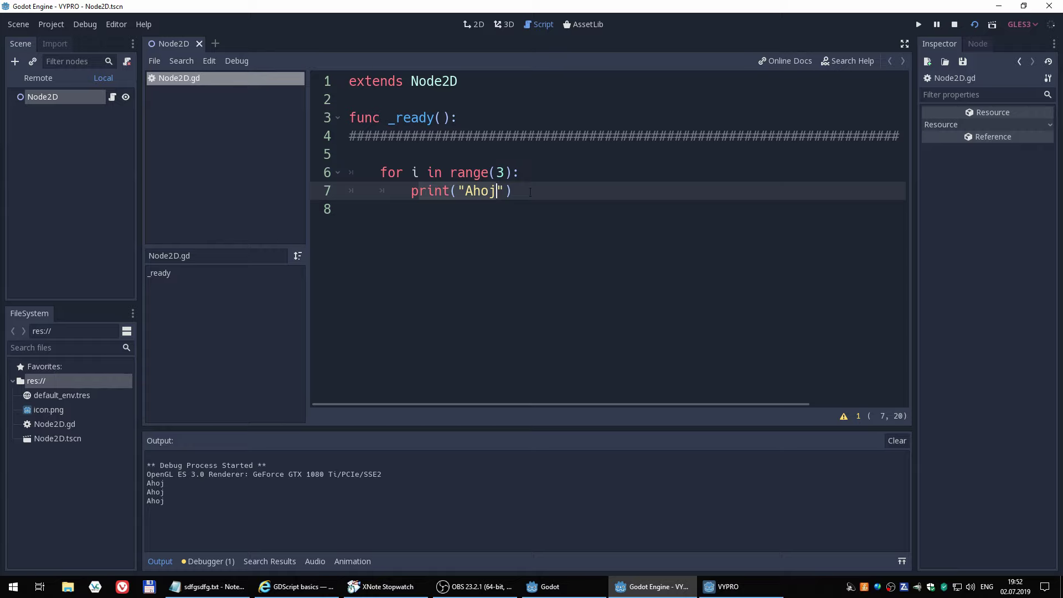
Replace the loop variable i on line 6 with pocitadlo
left_click(420, 173)
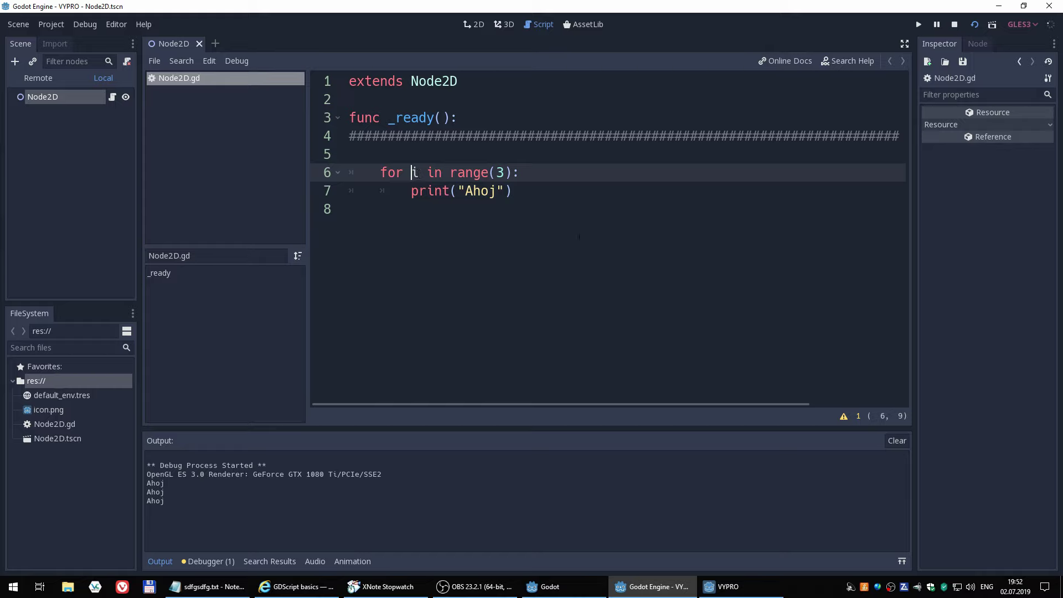
key("Delete")
type("pok")
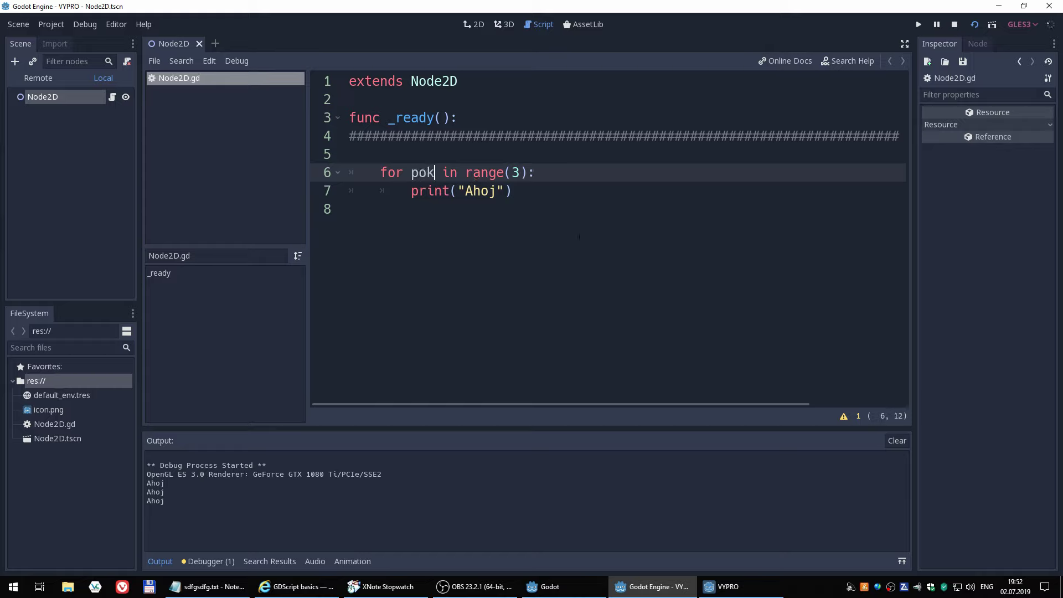
type("us")
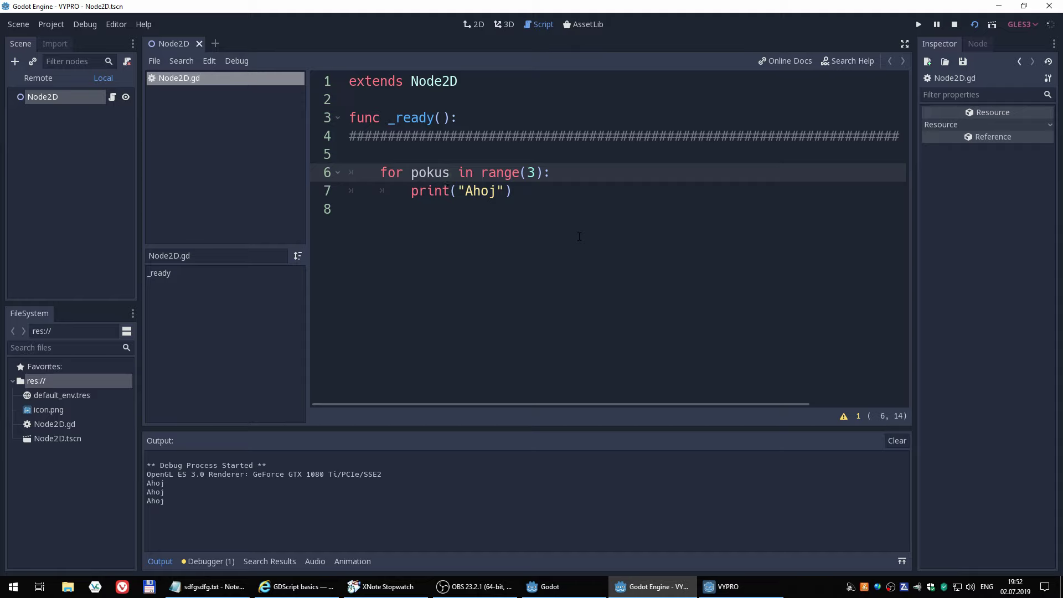
key("BackSpace")
key("BackSpace")
key("BackSpace")
key("BackSpace")
key("BackSpace")
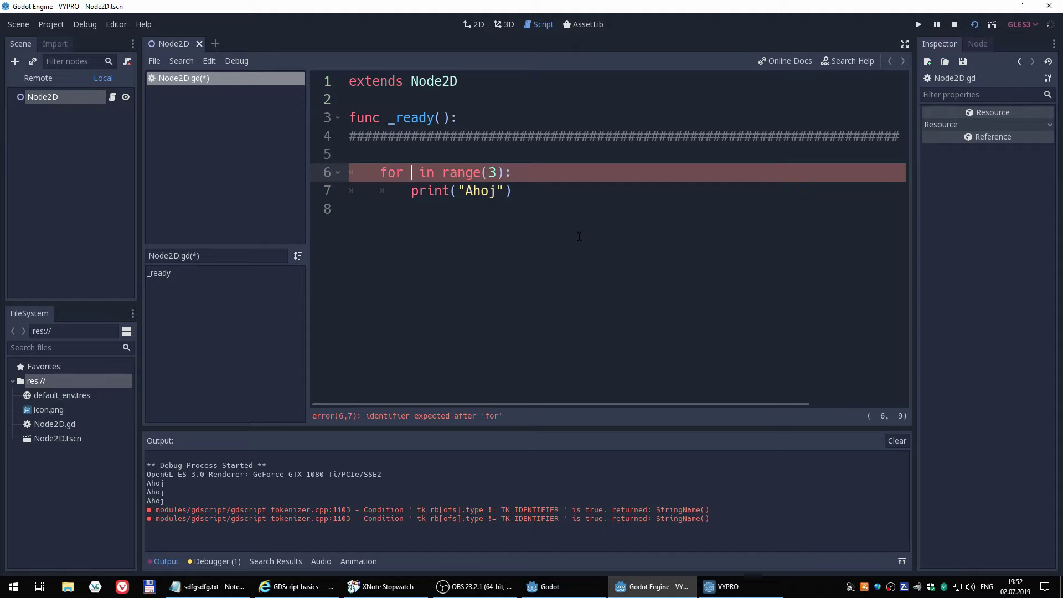
type("po")
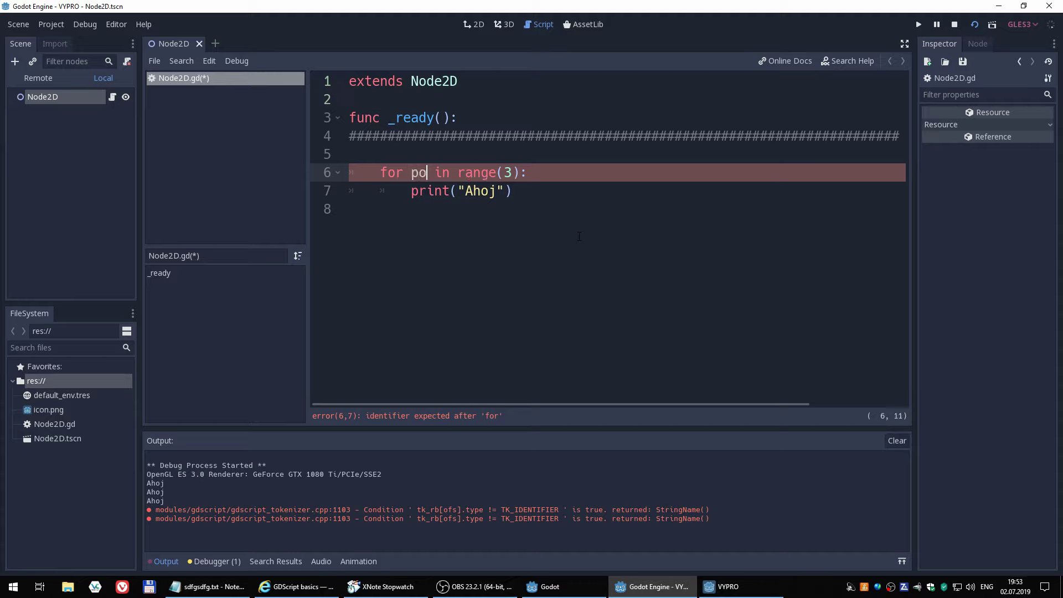
type("citadlo")
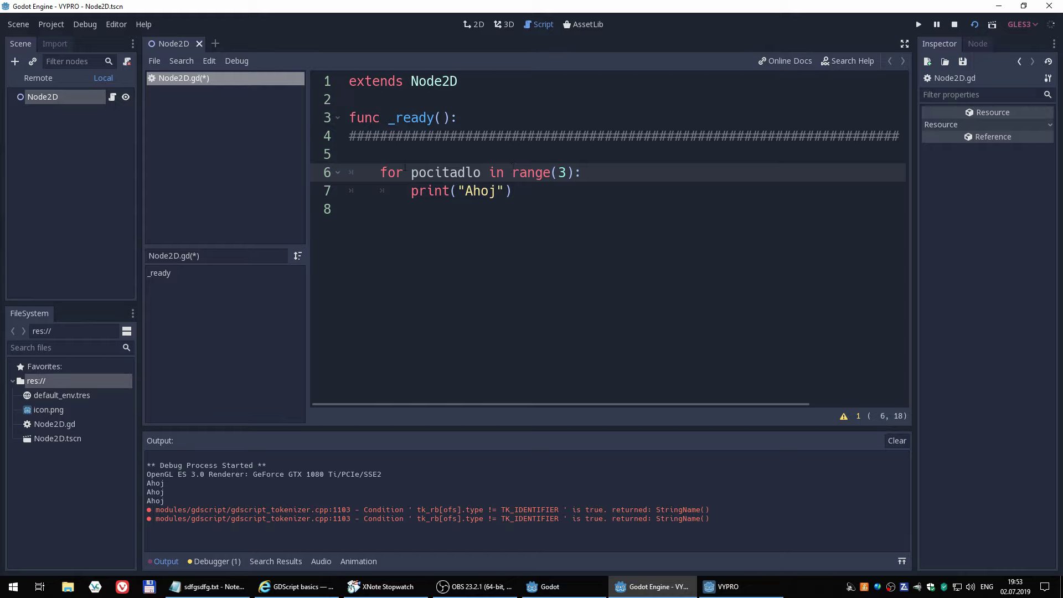
left_click(374, 174)
key("Return")
key("Up")
key("Return")
key("Up")
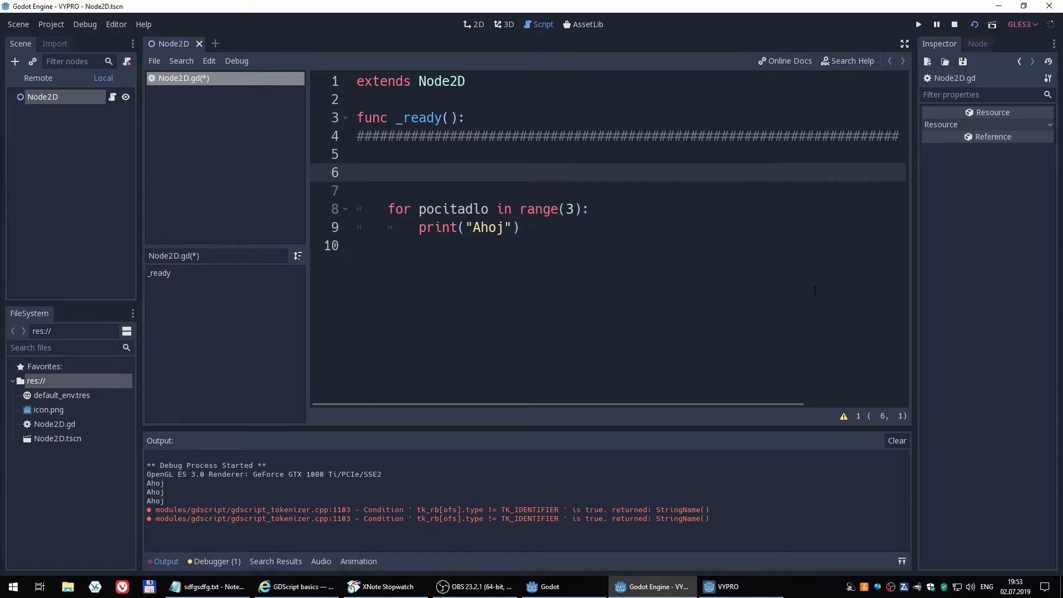
type("print")
type("(")
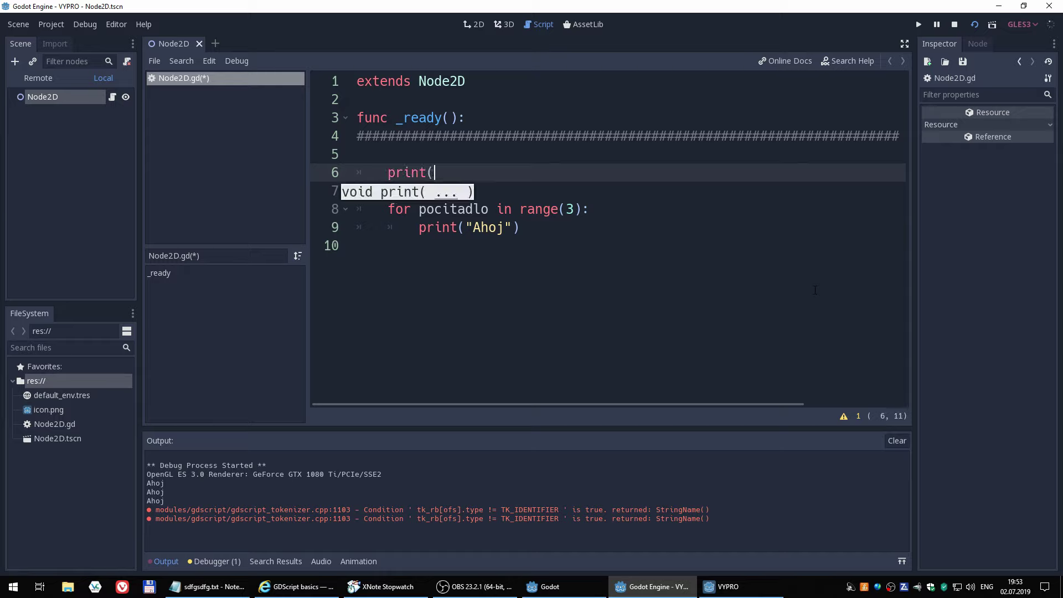
type("range")
type("(3")
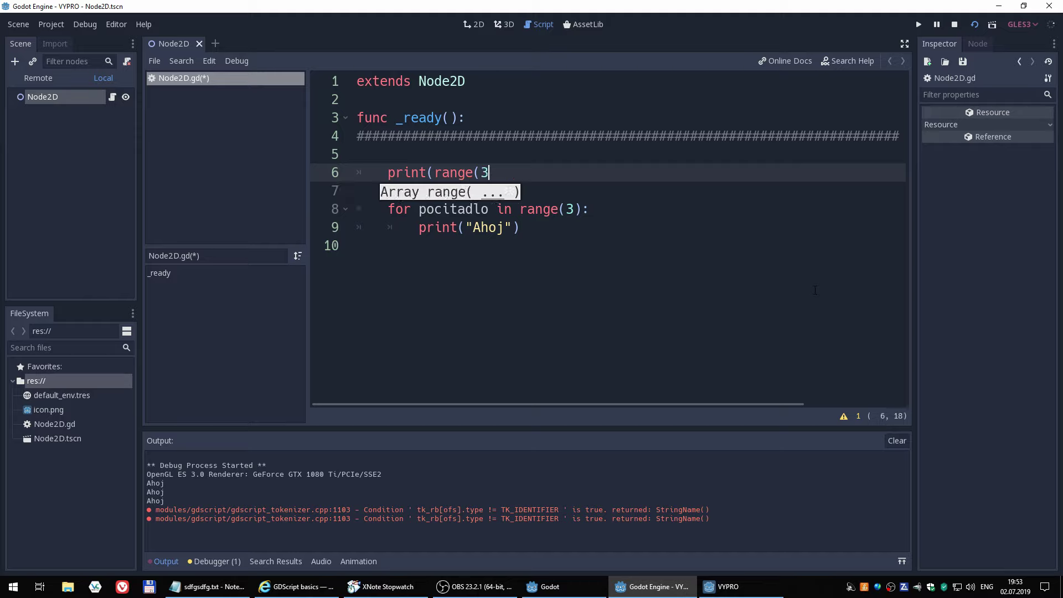
type("))")
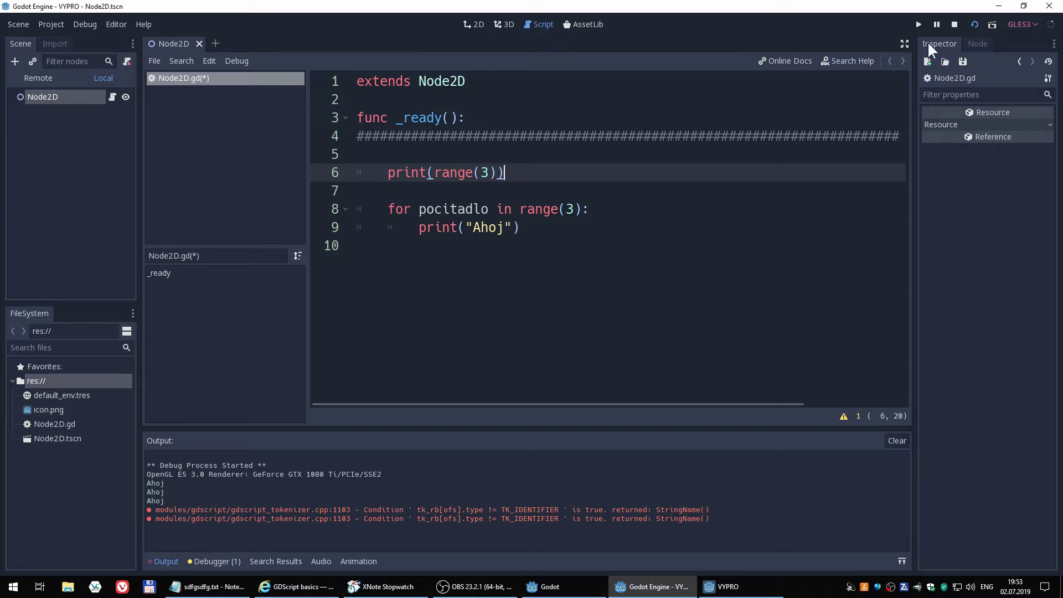
left_click(974, 25)
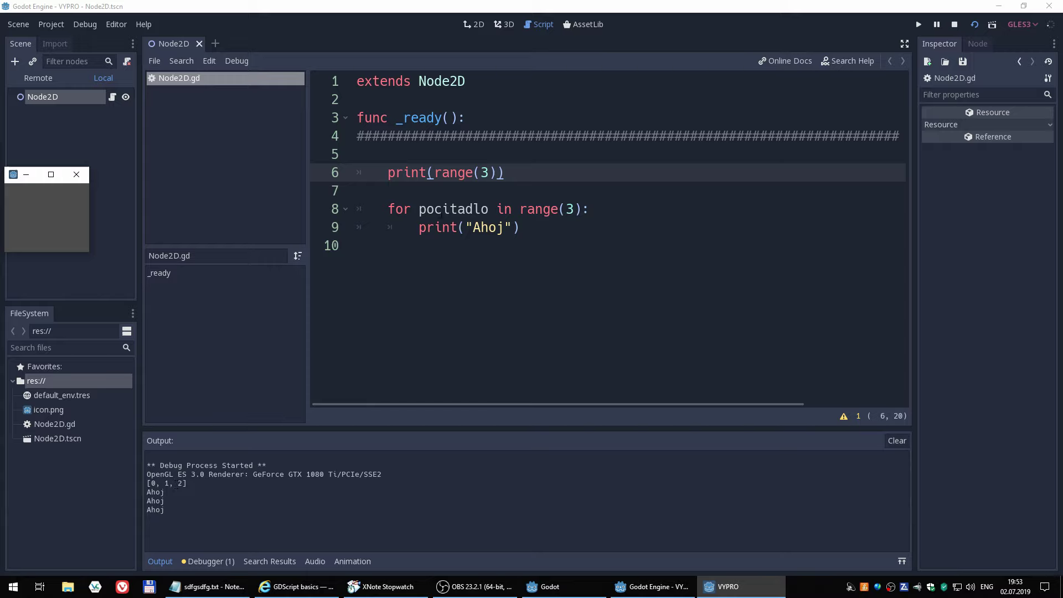
left_click(449, 172)
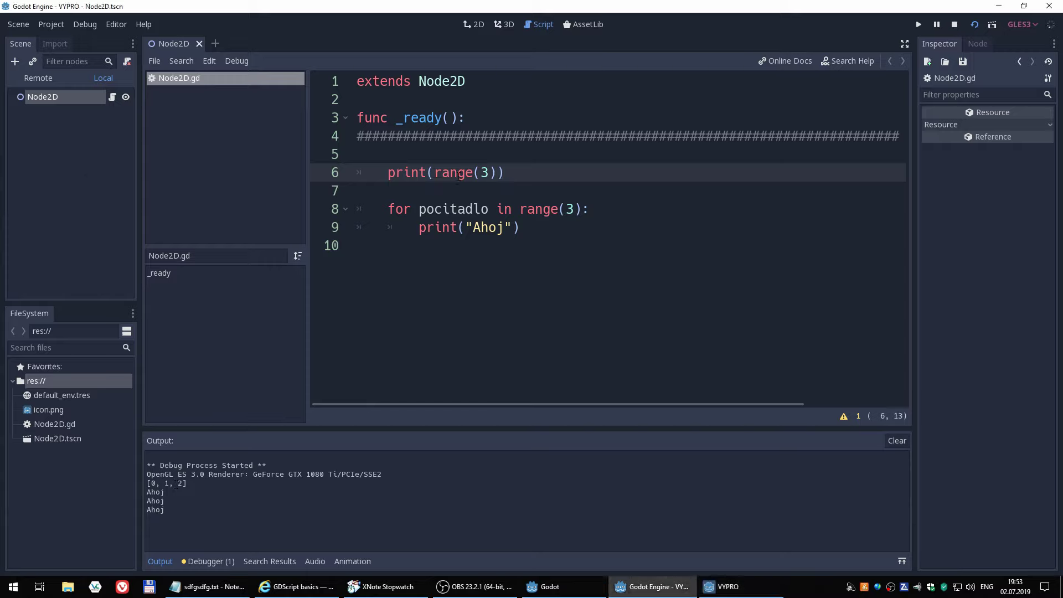
left_click(433, 227)
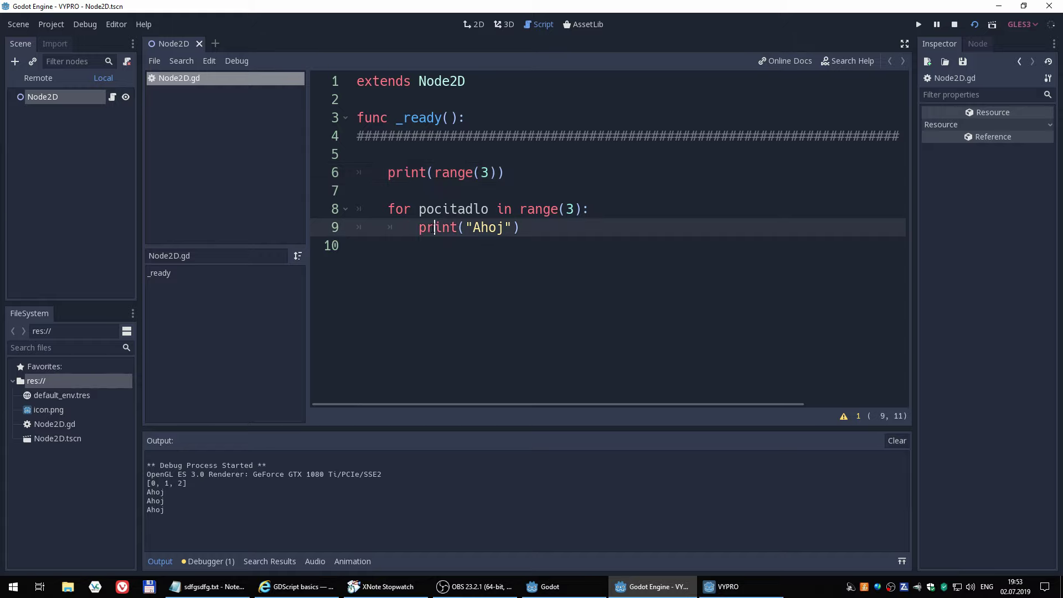
left_click(419, 227)
Change range(3) to range(30) in line 6's print and rerun the scene
left_click_drag(465, 227, 512, 227)
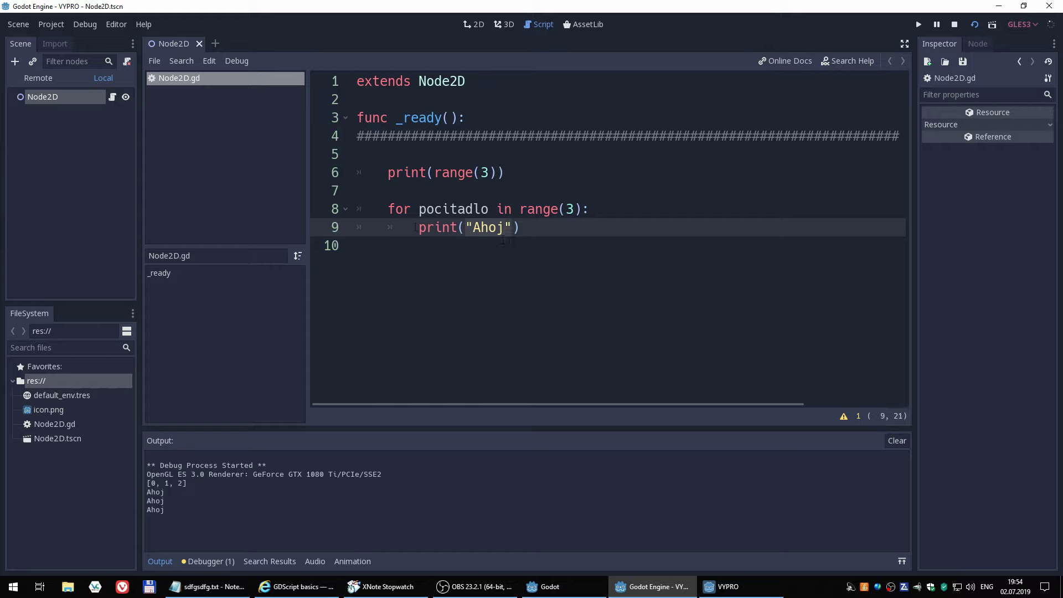
left_click(428, 228)
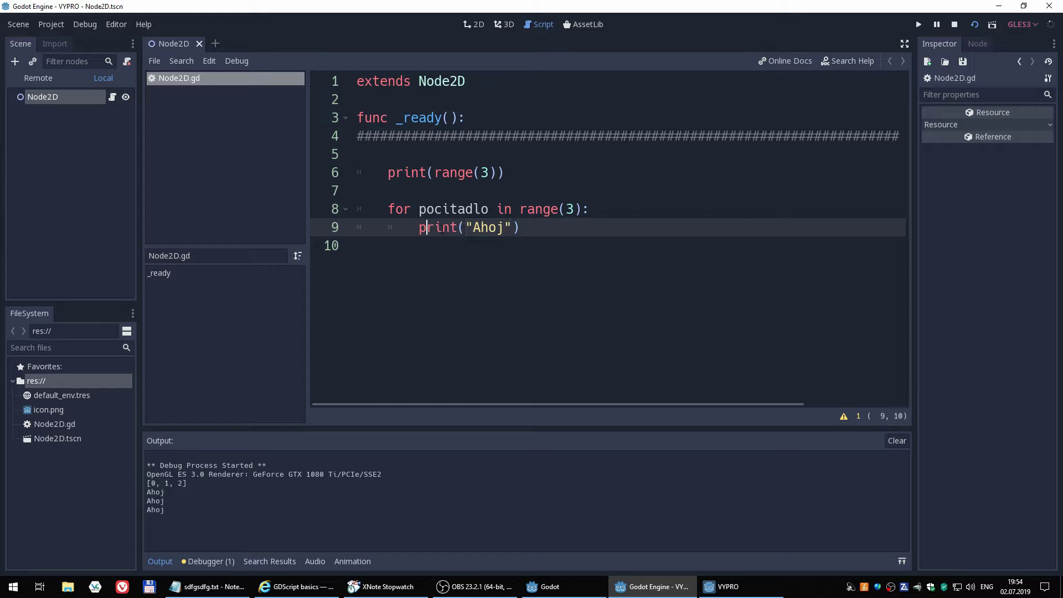
left_click_drag(465, 228, 515, 229)
left_click(424, 229)
left_click(473, 172)
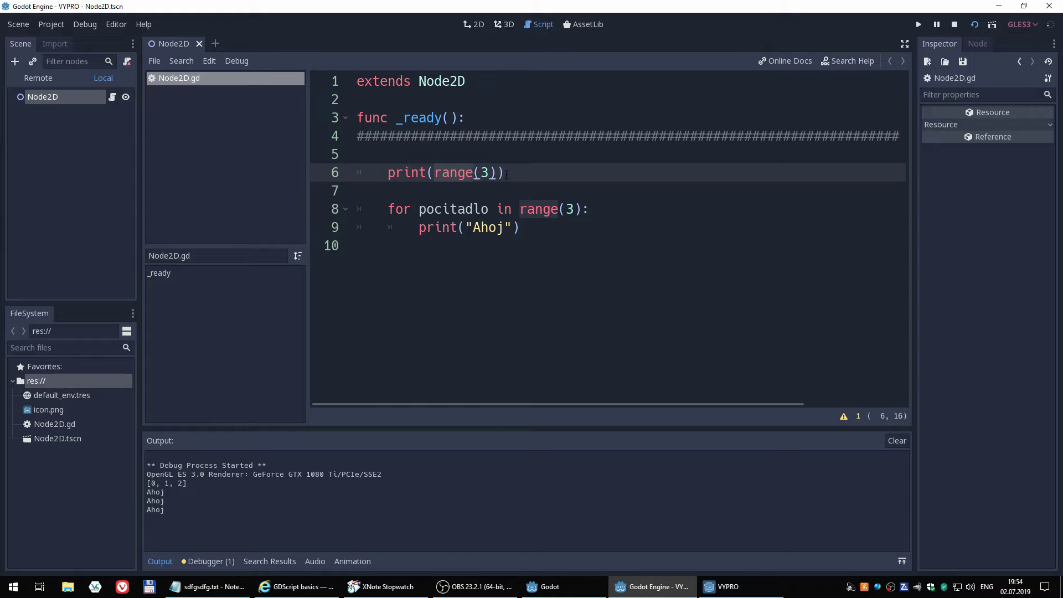
left_click(442, 172)
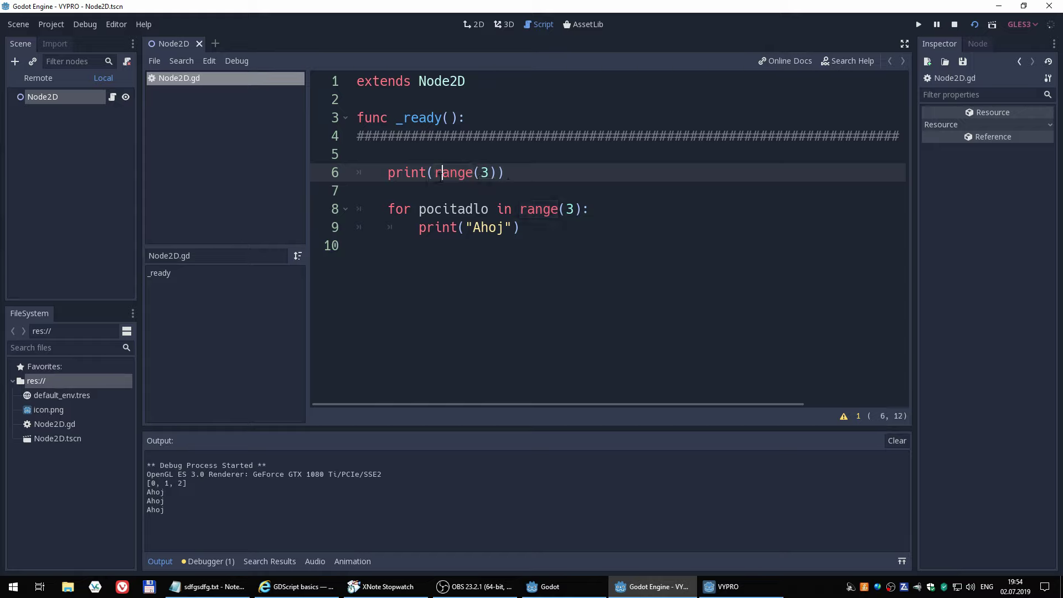
left_click(494, 173)
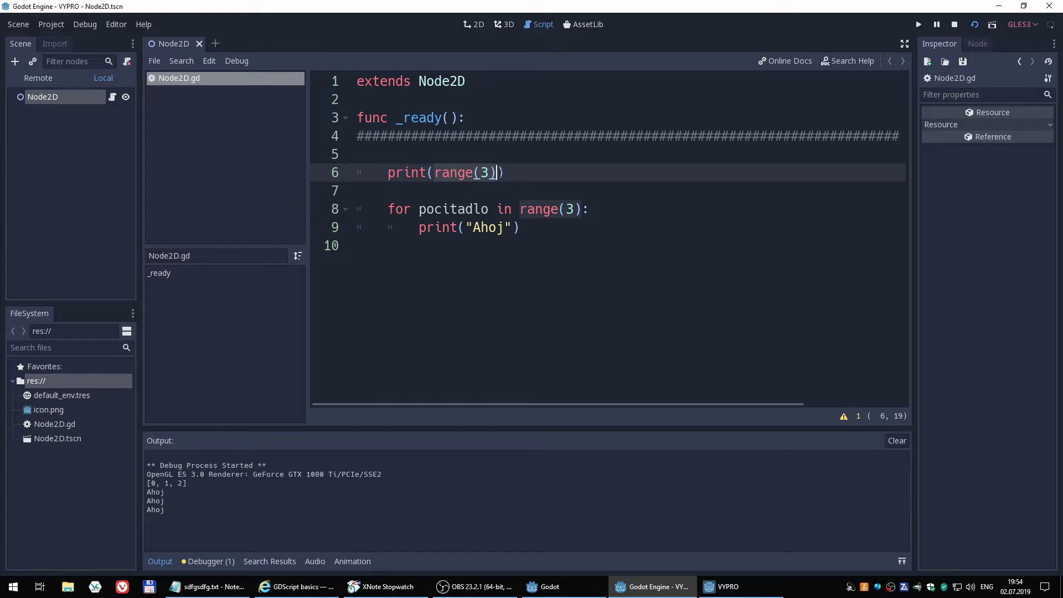
key("Left")
key("Left")
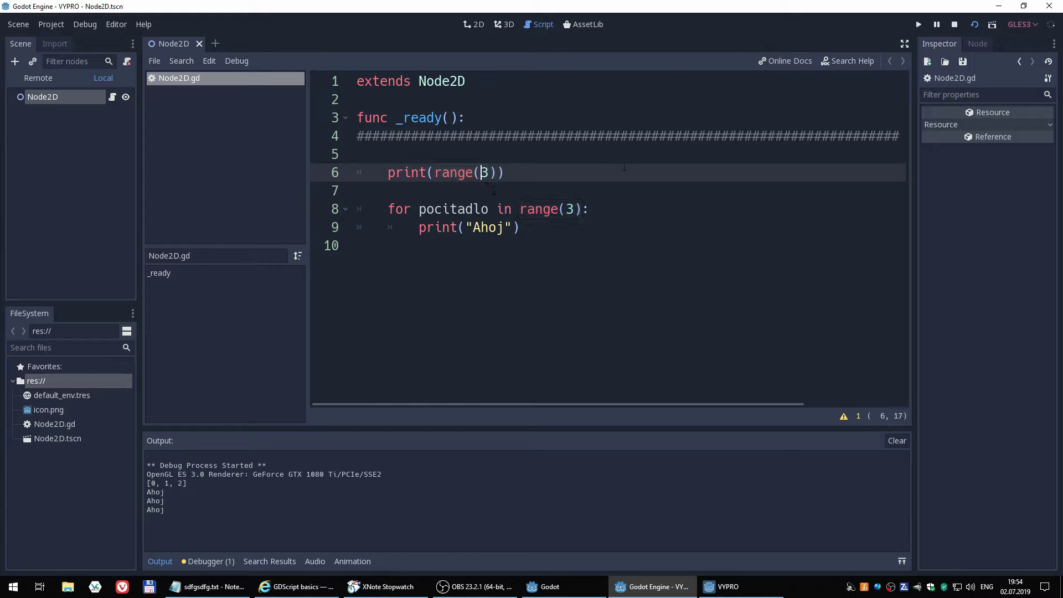
type("0")
left_click(983, 25)
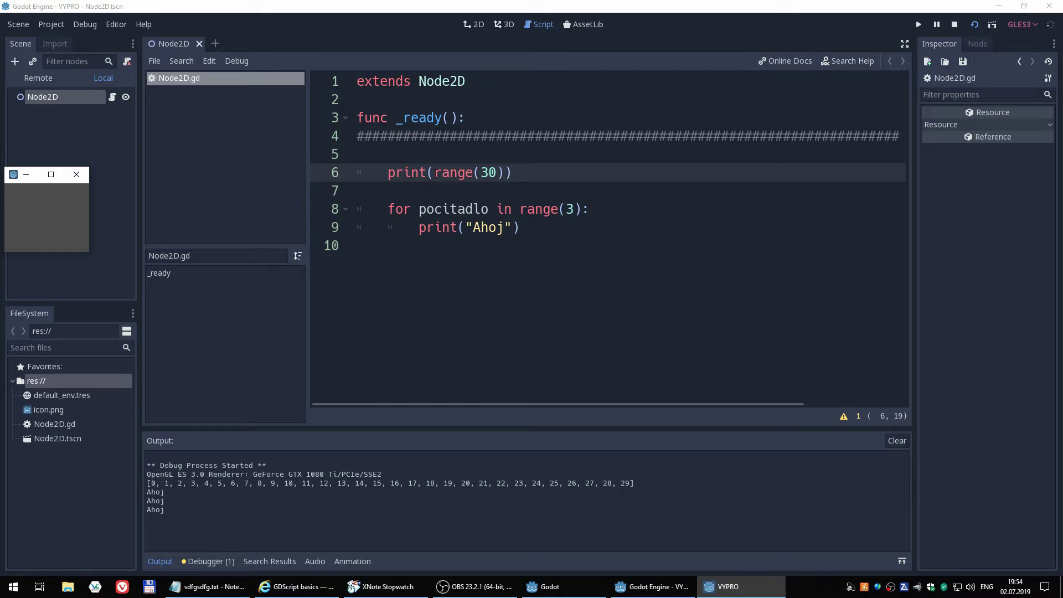
left_click(520, 228)
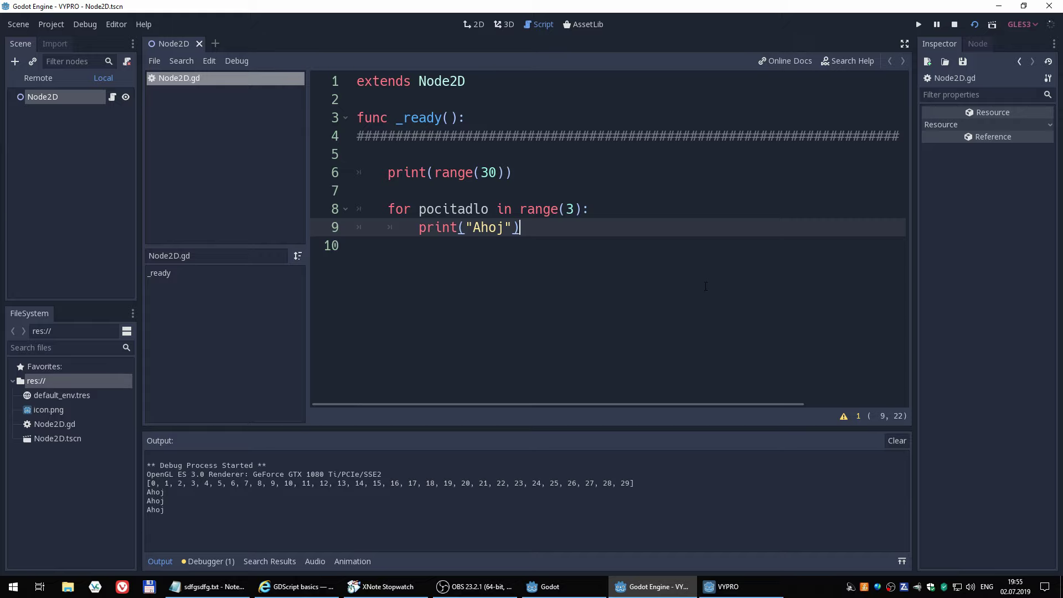
Add print(sin(1.5)) at function level on line 11 and run the scene
key("Return")
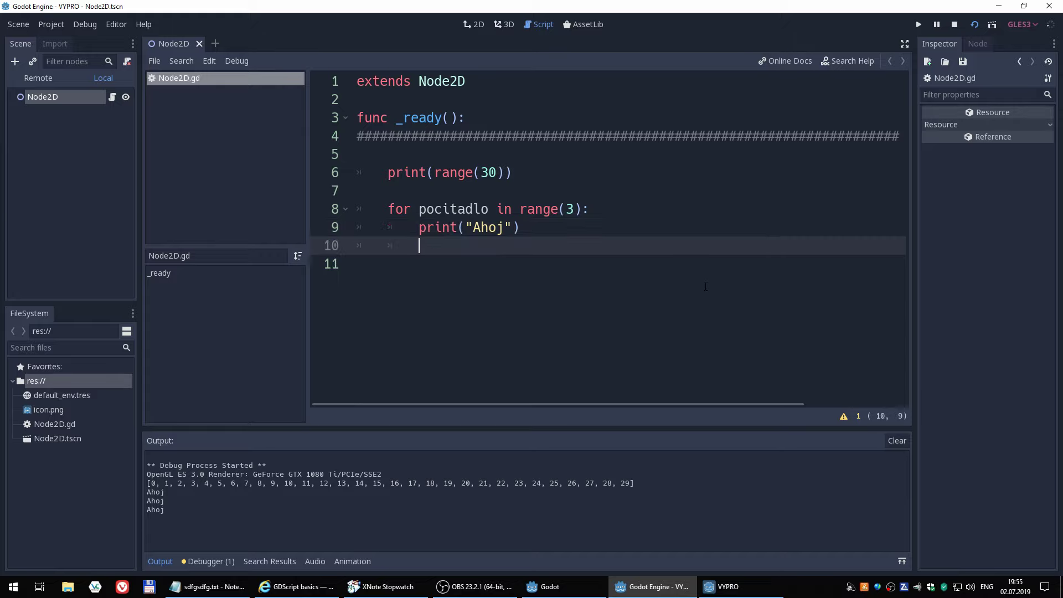
key("BackSpace")
key("Return")
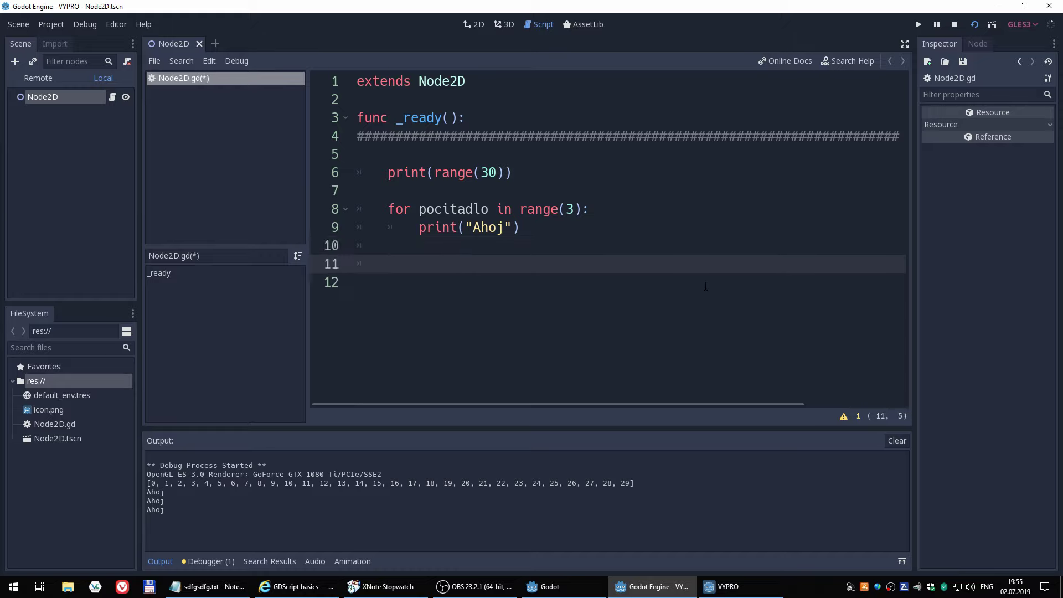
type("pri")
type("nt(si")
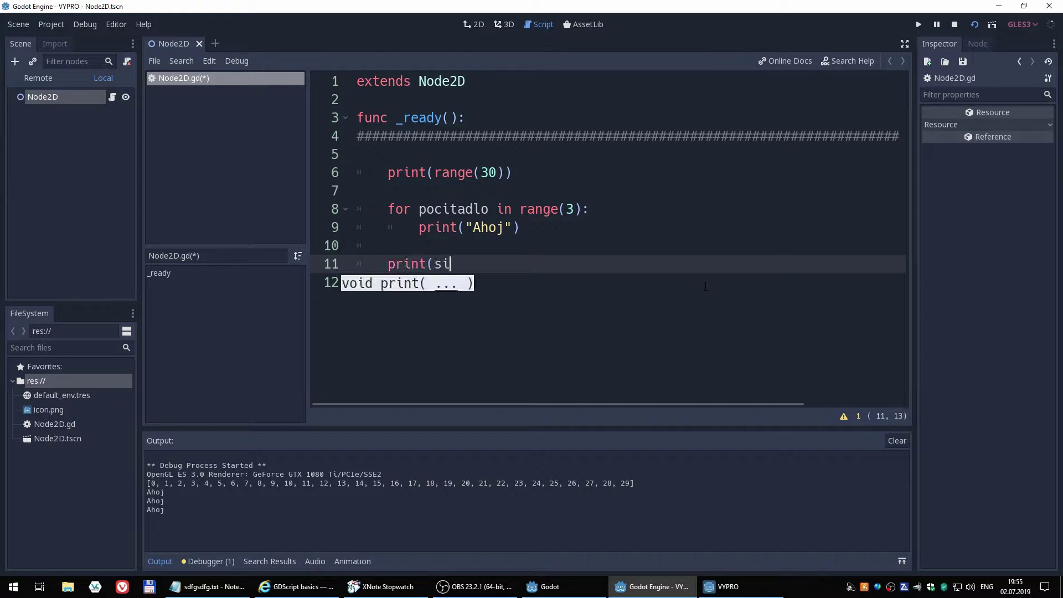
type("n(")
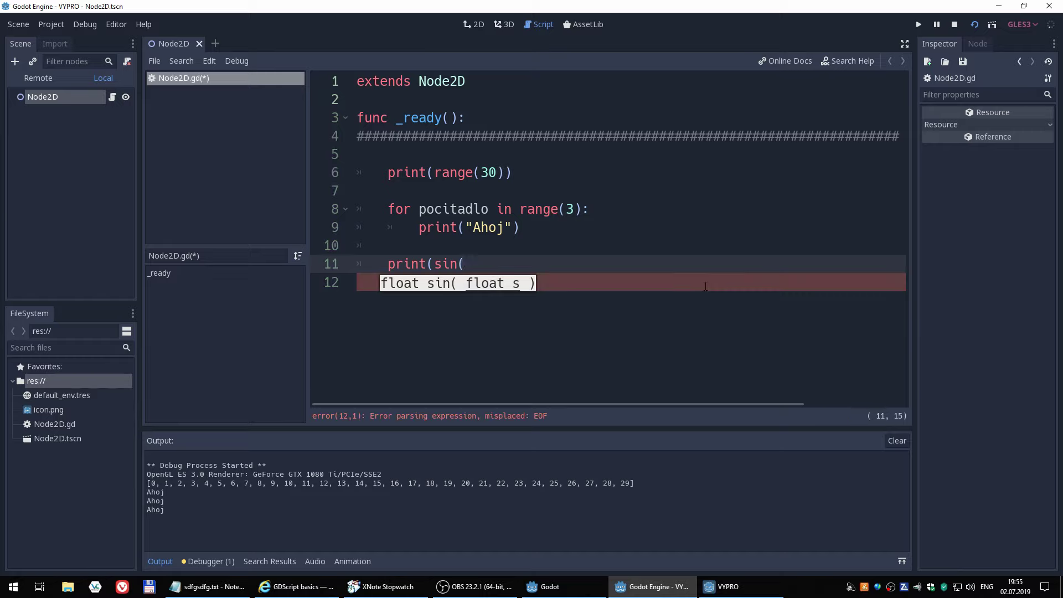
type("1.5")
type(")")
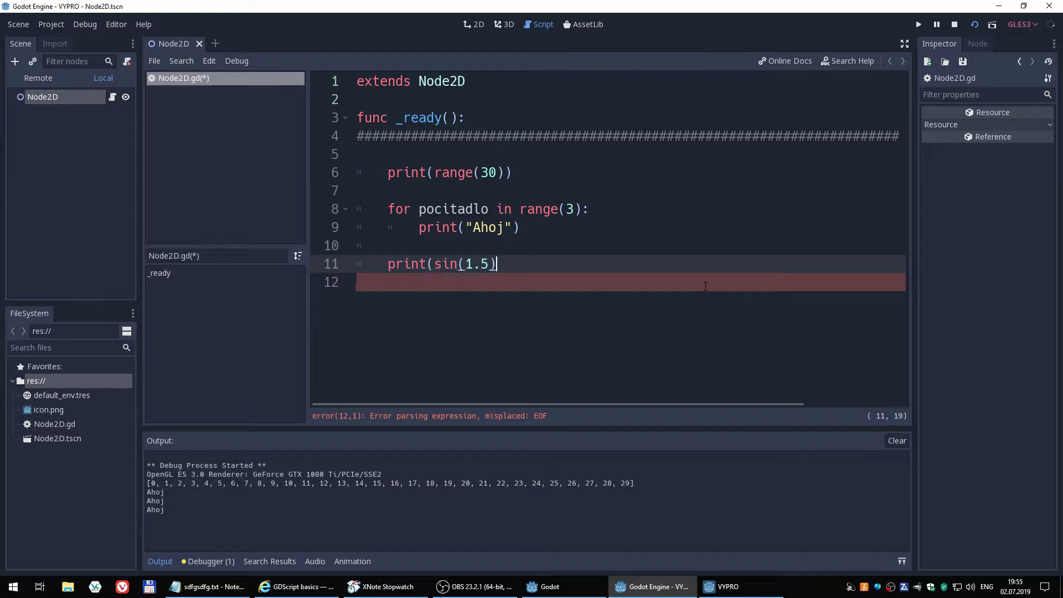
type(")")
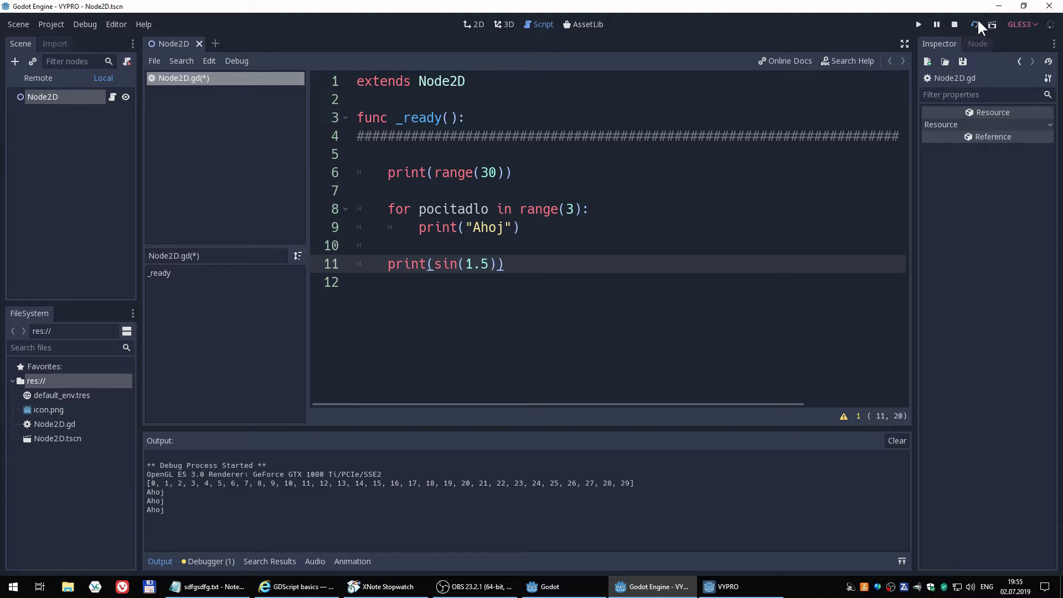
key("F5")
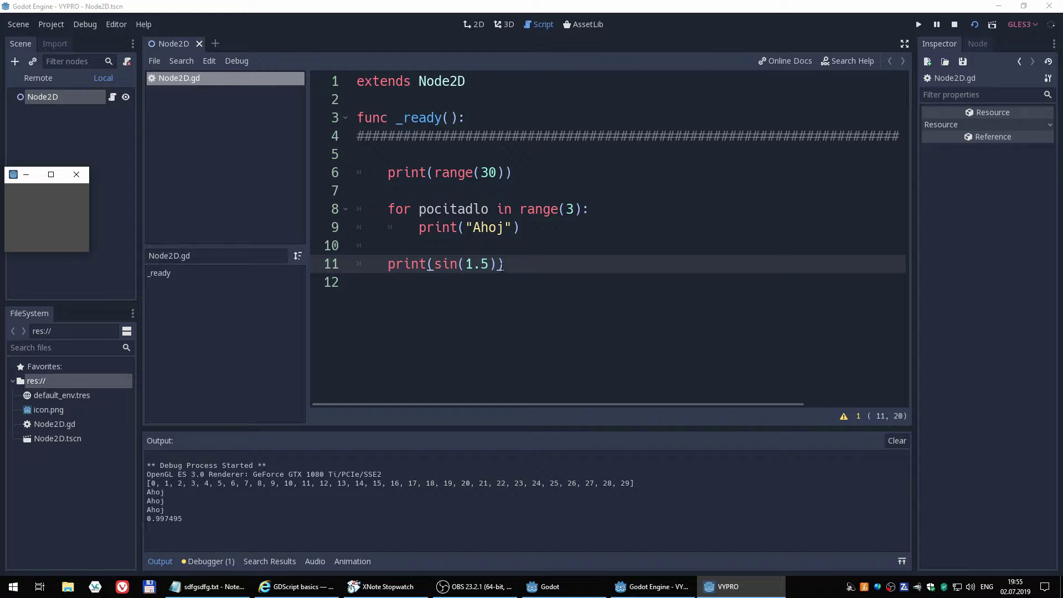
Try prefixing sin(1.5) with 10* on line 11, then remove the 10* again
left_click(501, 268)
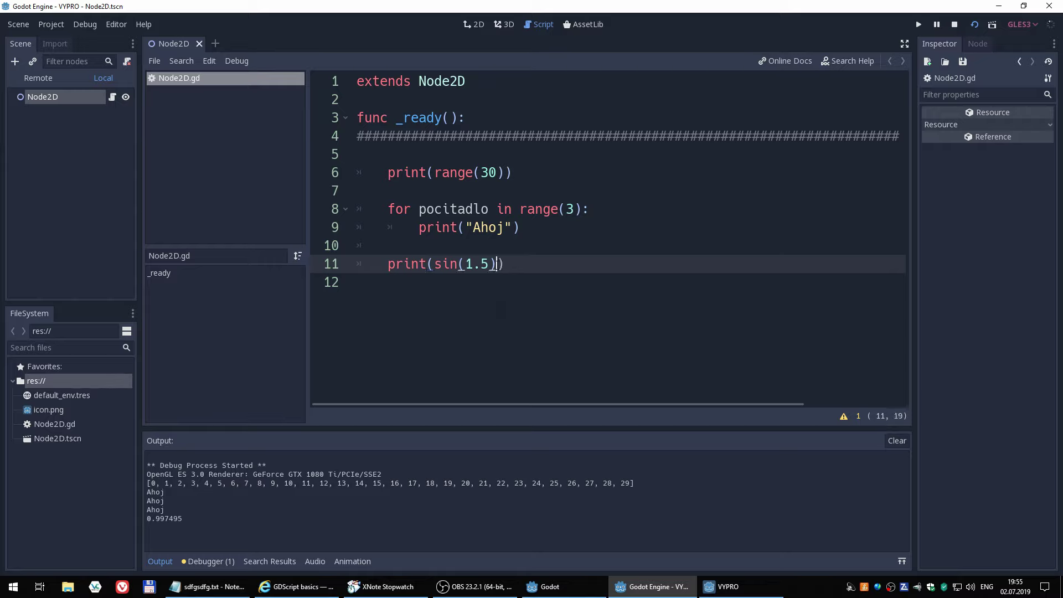
left_click(434, 264)
type("10*")
key("Right")
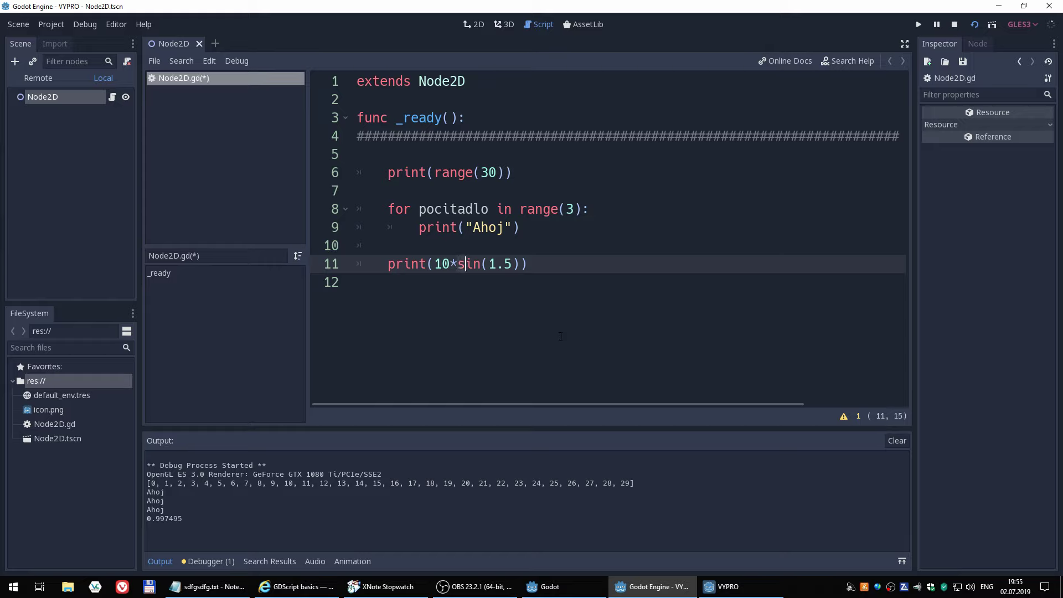
key("Right")
key("Right")
key("Right")
key("Right")
key("Right")
key("Right")
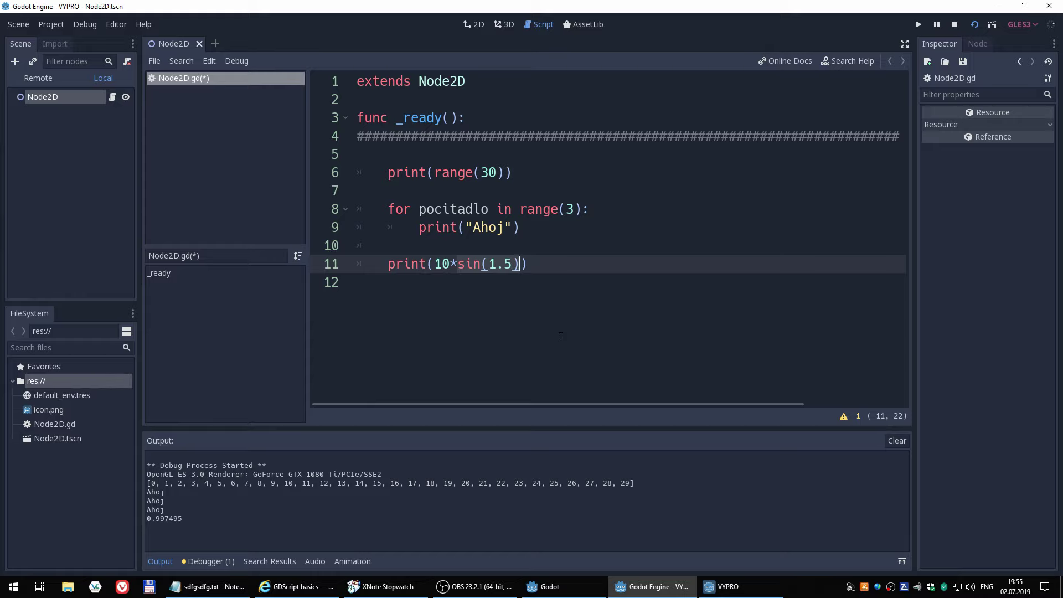
key("Left")
key("Left")
key("Left")
key("BackSpace")
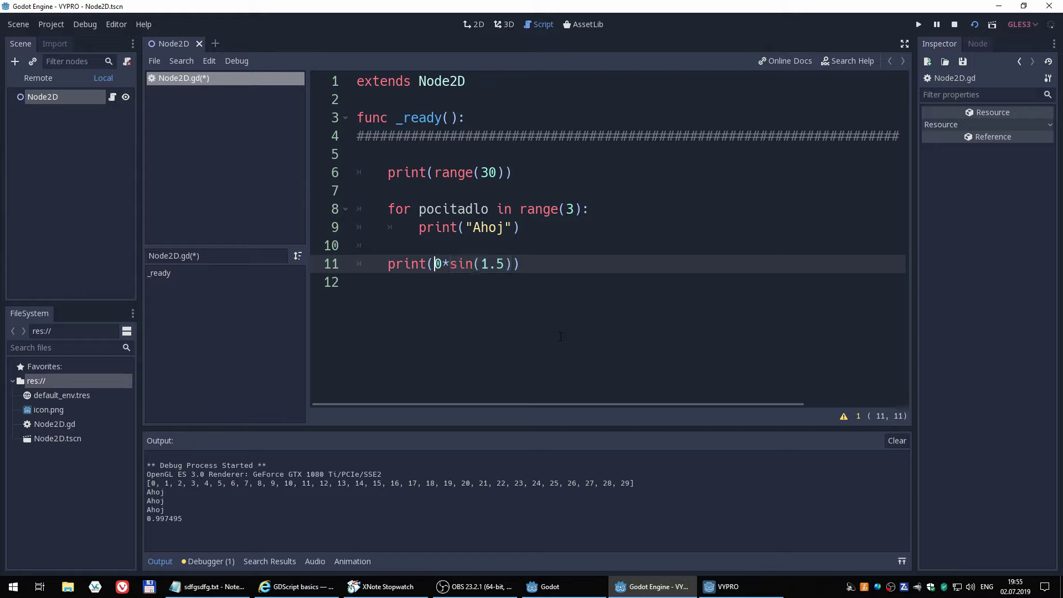
key("Delete")
key("Delete")
Place the caret just before the 30 in range(30) on line 6
key("Up")
key("Up")
key("Up")
key("Up")
key("Up")
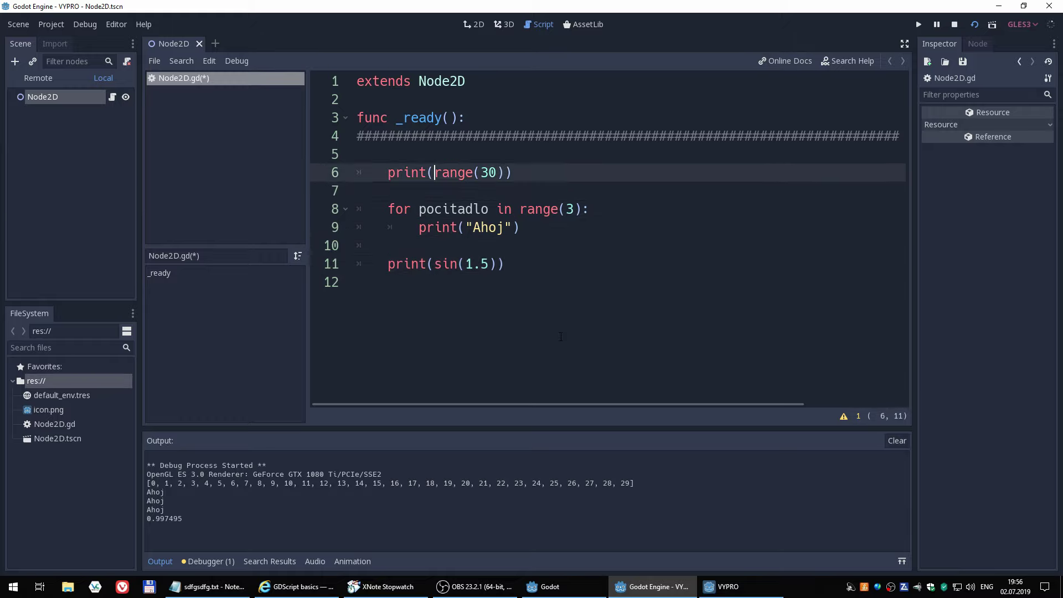
key("Right")
key("Right")
left_click(485, 172)
key("Left")
Delete the print(range(30)) and print(sin(1.5)) statements
left_click_drag(387, 172, 649, 174)
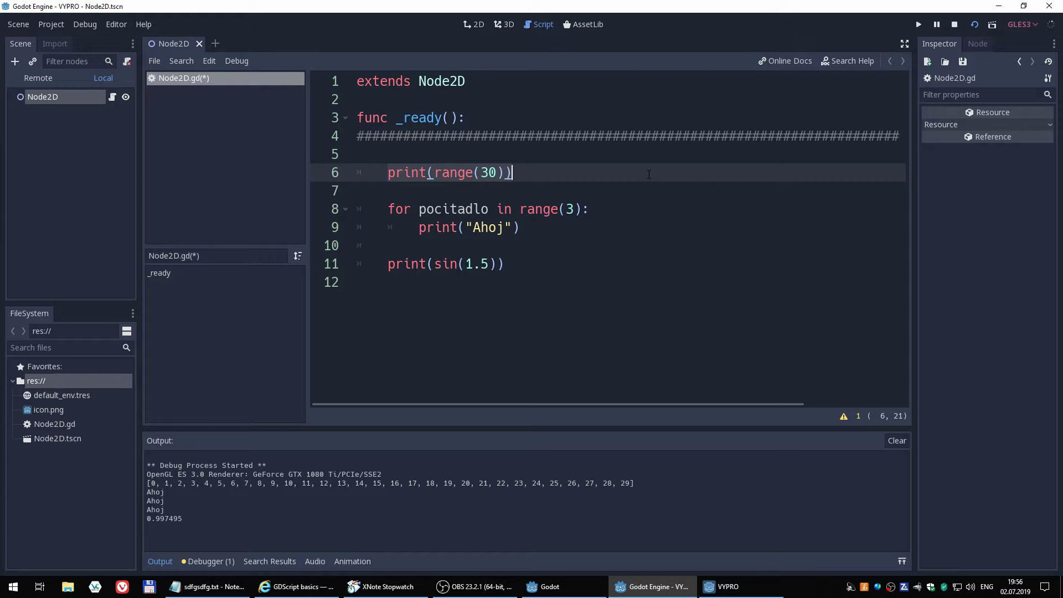
key("BackSpace")
key("Delete")
key("Delete")
key("Down")
key("Down")
key("Down")
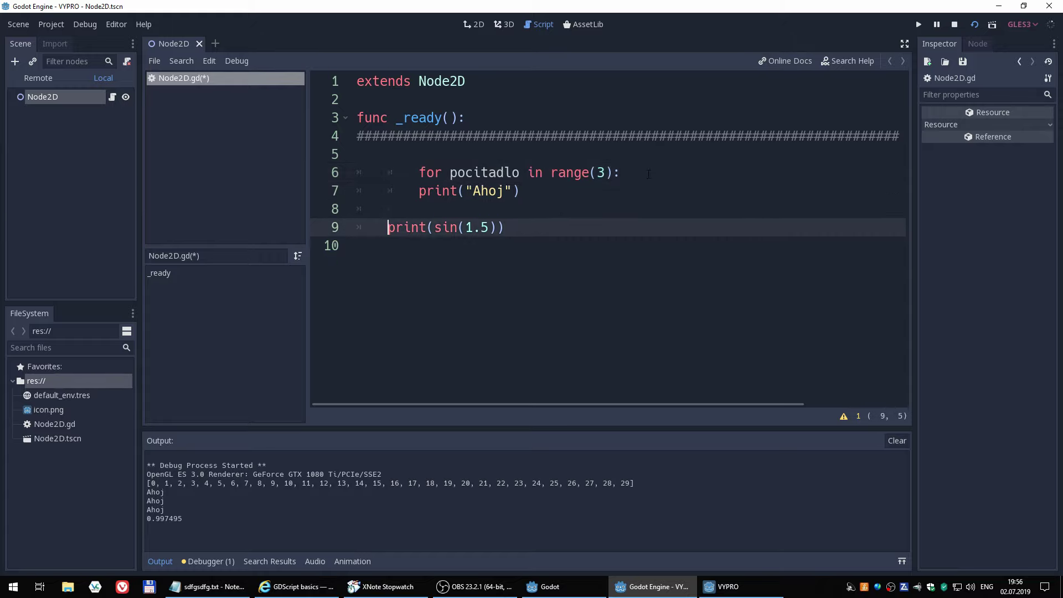
key("shift+End")
key("BackSpace")
Make the loop print pocitadlo instead of "Ahoj" and change range(3) to range(11)
key("Up")
key("Up")
key("Right")
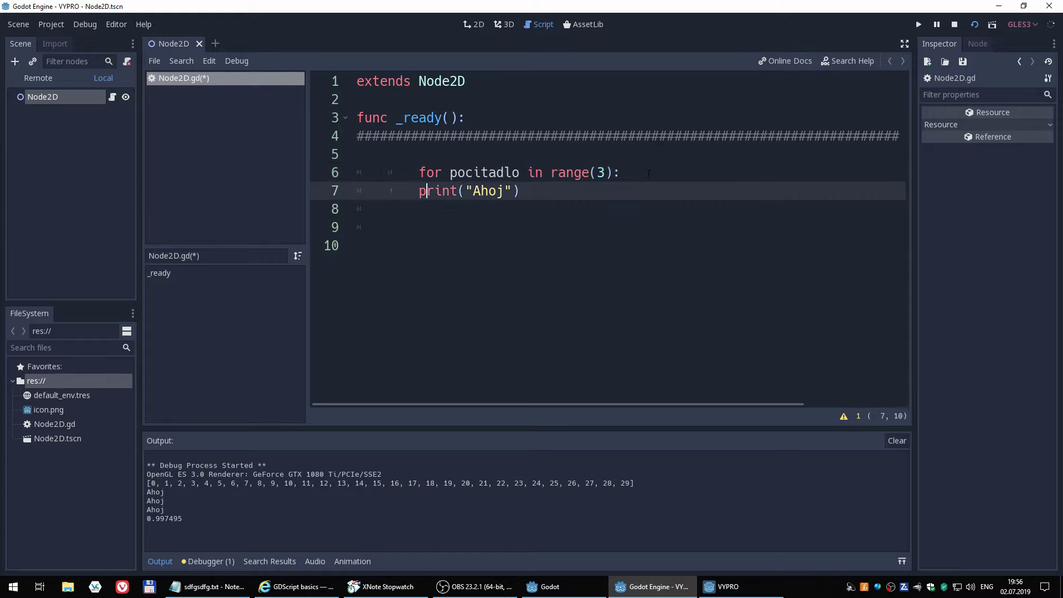
key("Right")
key("BackSpace")
key("Delete")
key("Delete")
key("Delete")
key("Delete")
key("Delete")
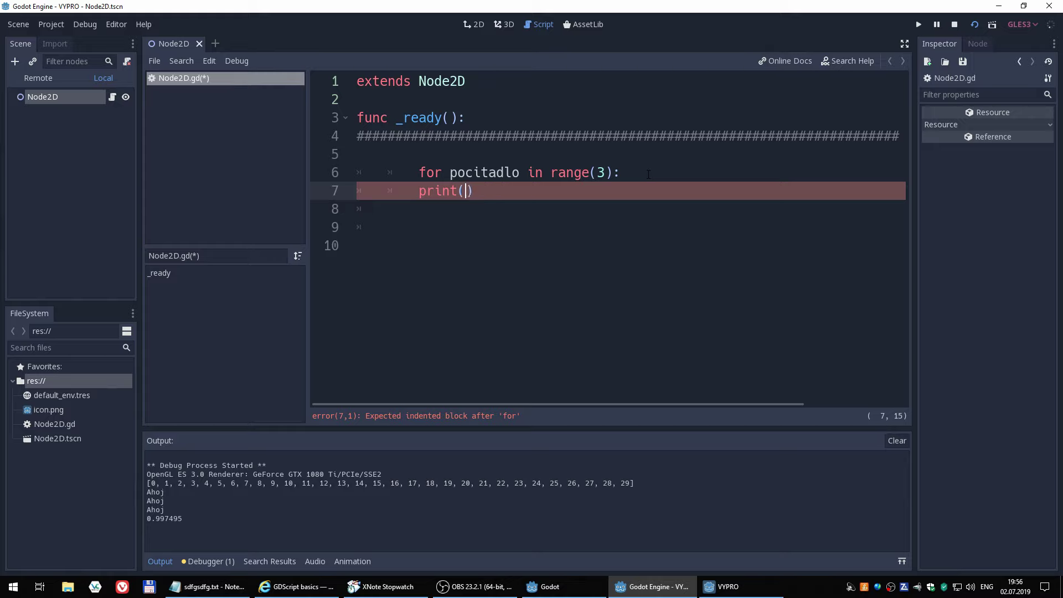
type("pr")
key("BackSpace")
type("o")
type("citadlo")
left_click(604, 172)
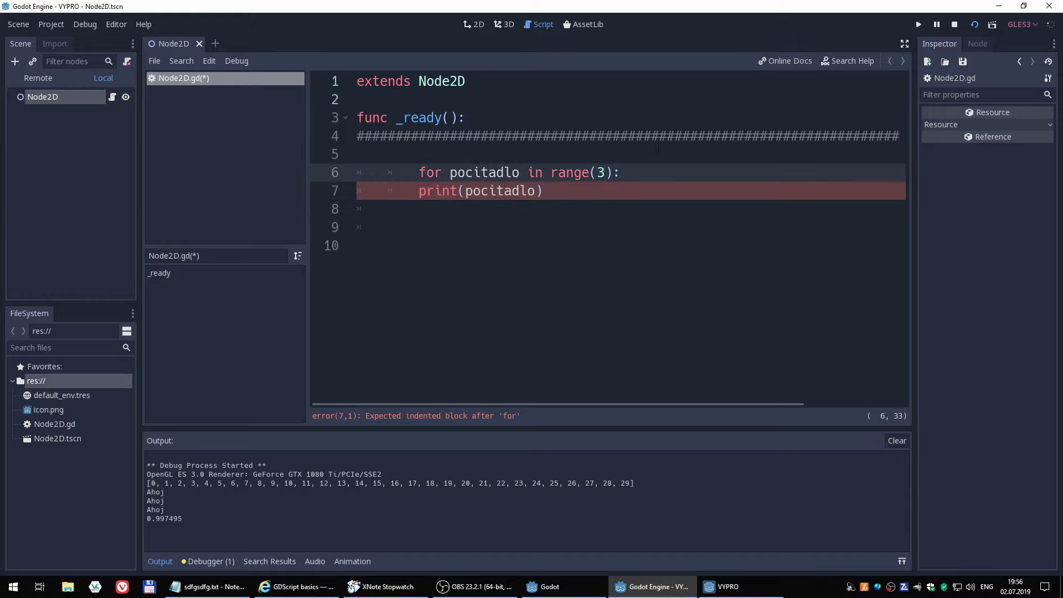
key("BackSpace")
type("11")
Fix the indentation so print(pocitadlo) sits inside the loop, then run to print 0–10
left_click(465, 190)
left_click(419, 190)
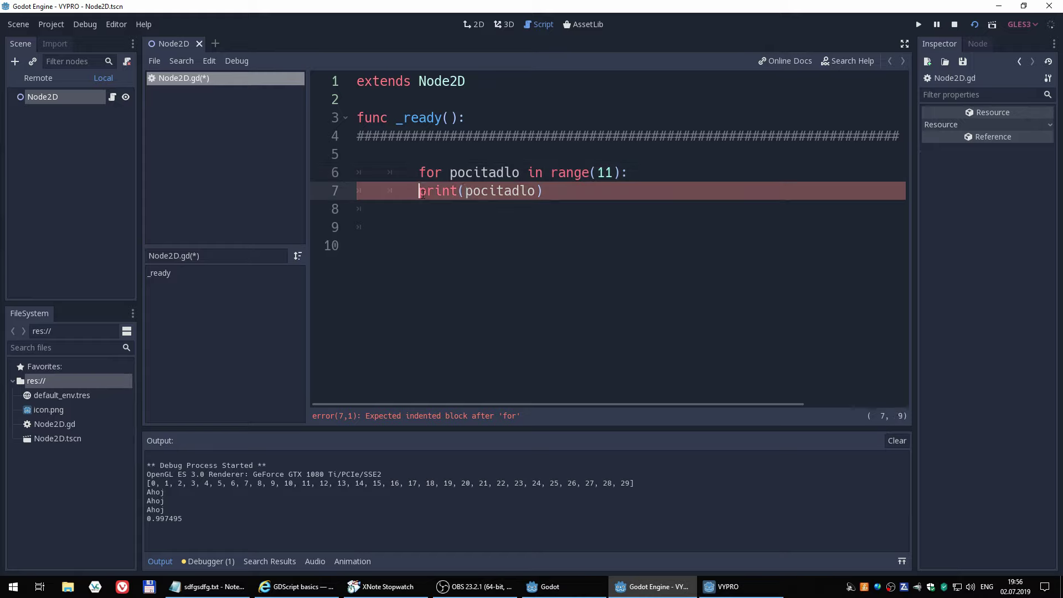
key("Tab")
key("Up")
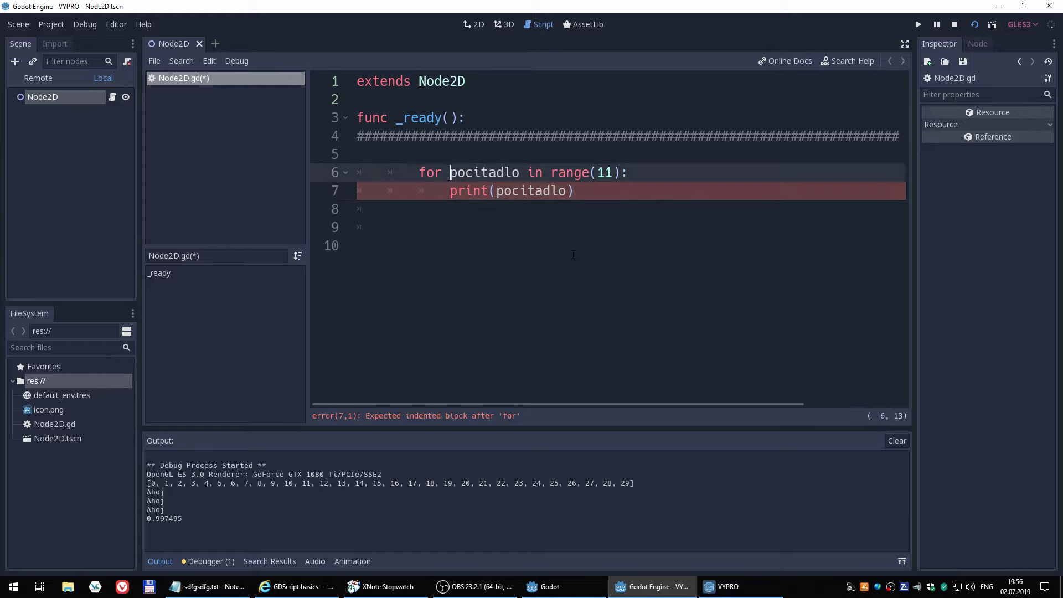
key("Left")
key("Left")
key("Left")
key("Left")
key("BackSpace")
key("Down")
key("Delete")
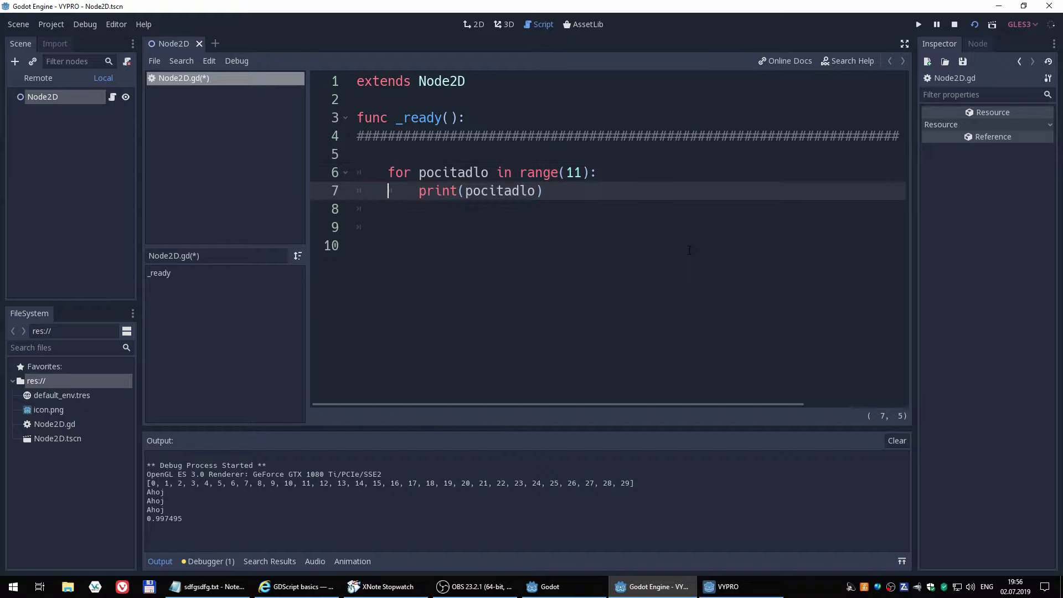
left_click(973, 25)
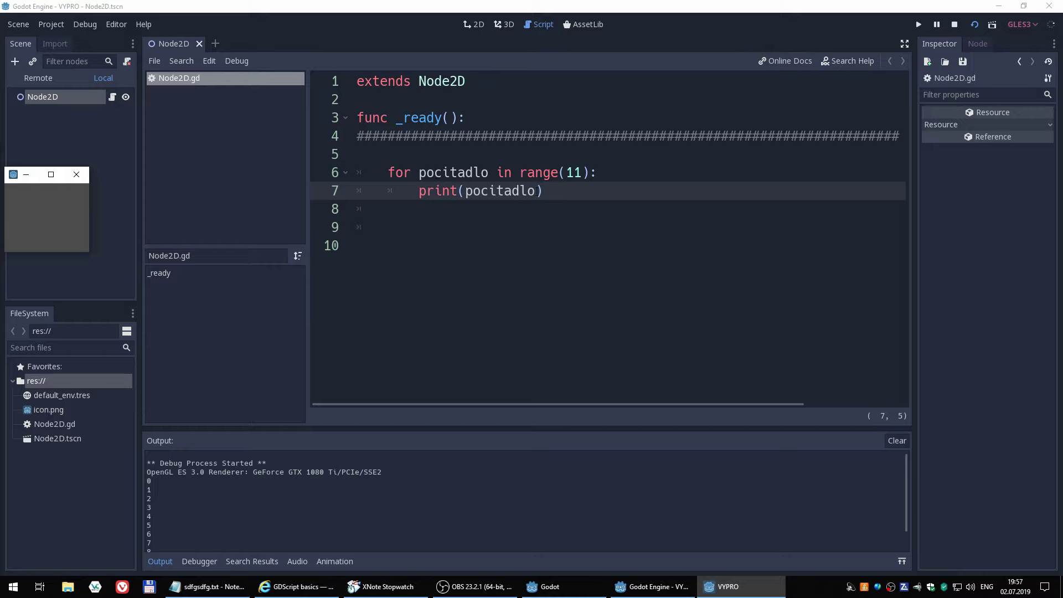
Change the print to pocitadlo*7 and rerun, checking the multiples of 7 from 0 to 70
left_click(538, 195)
type("*7")
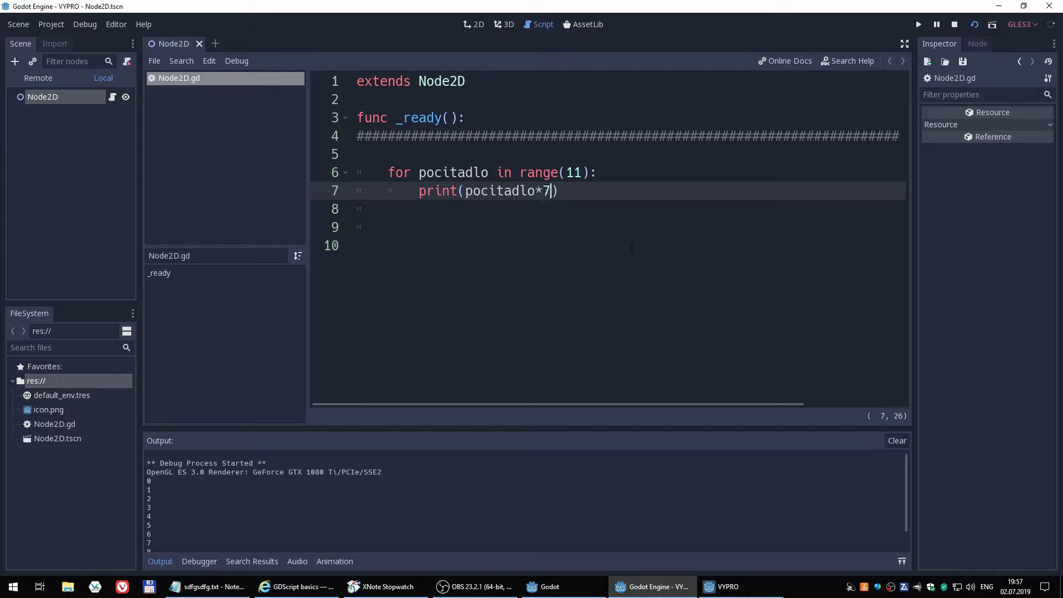
left_click(975, 22)
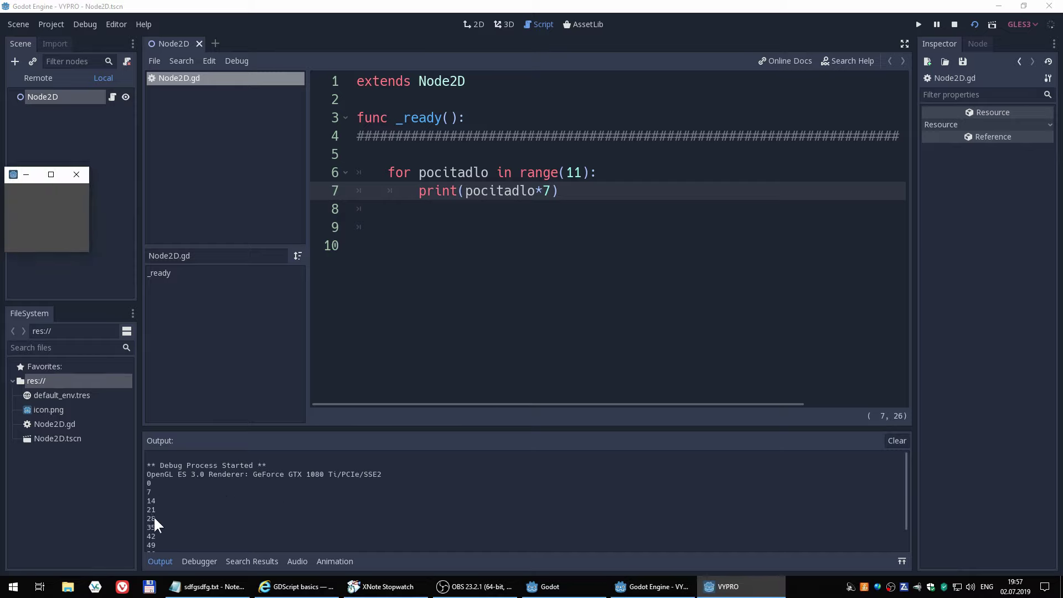
scroll(171, 536, "down", 2)
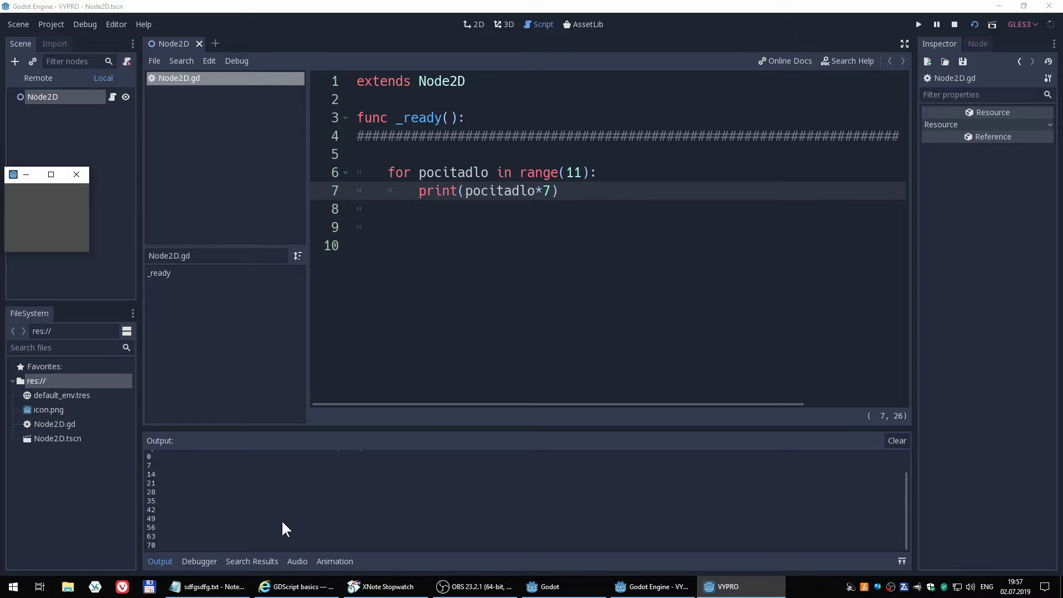
scroll(342, 520, "up", 2)
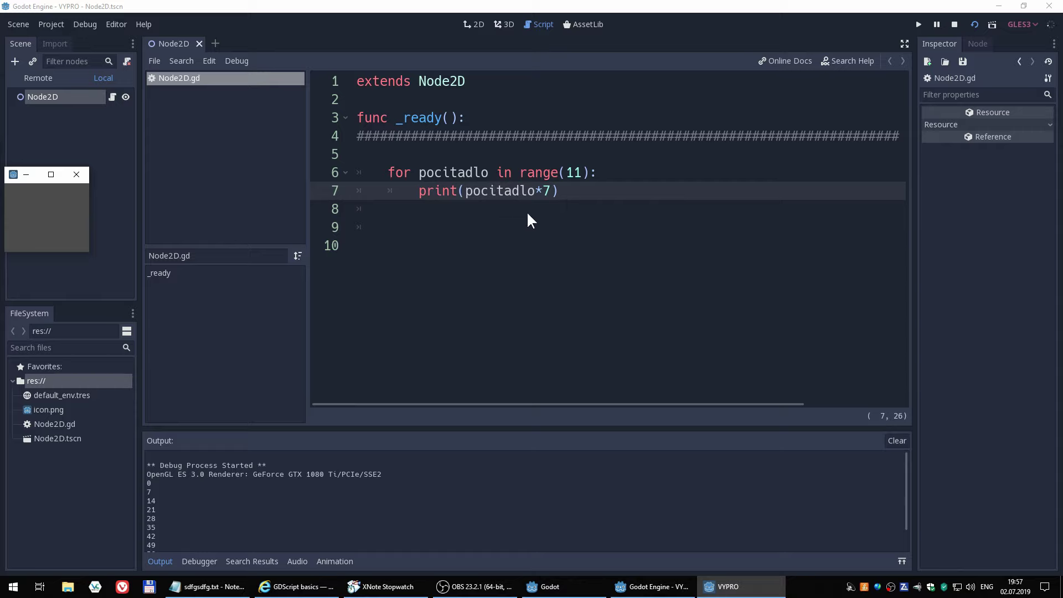
Reduce the call to print(7), save and rerun the scene, and show the Debugger panel
left_click(466, 191)
key("Delete")
key("Delete")
key("Delete")
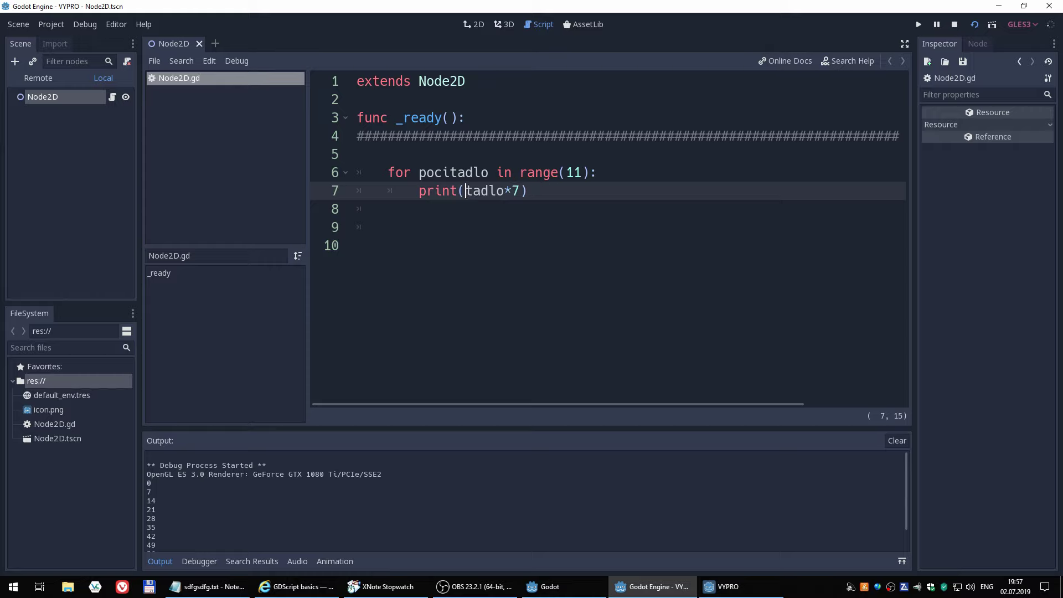
key("Delete")
key("Delete")
key("Delete")
key("Delete")
key("Delete")
left_click(459, 173)
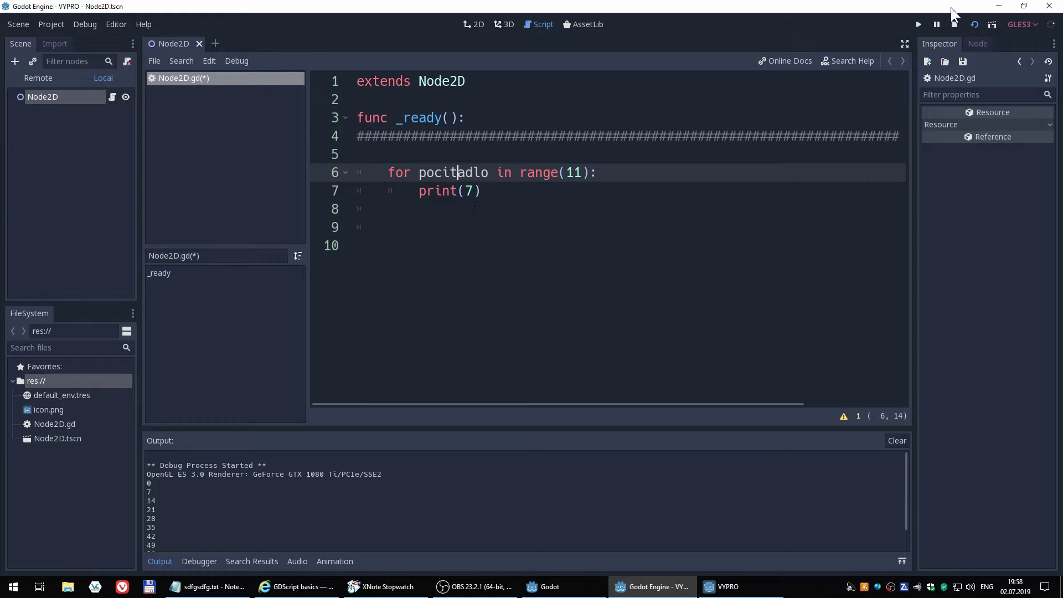
left_click(974, 23)
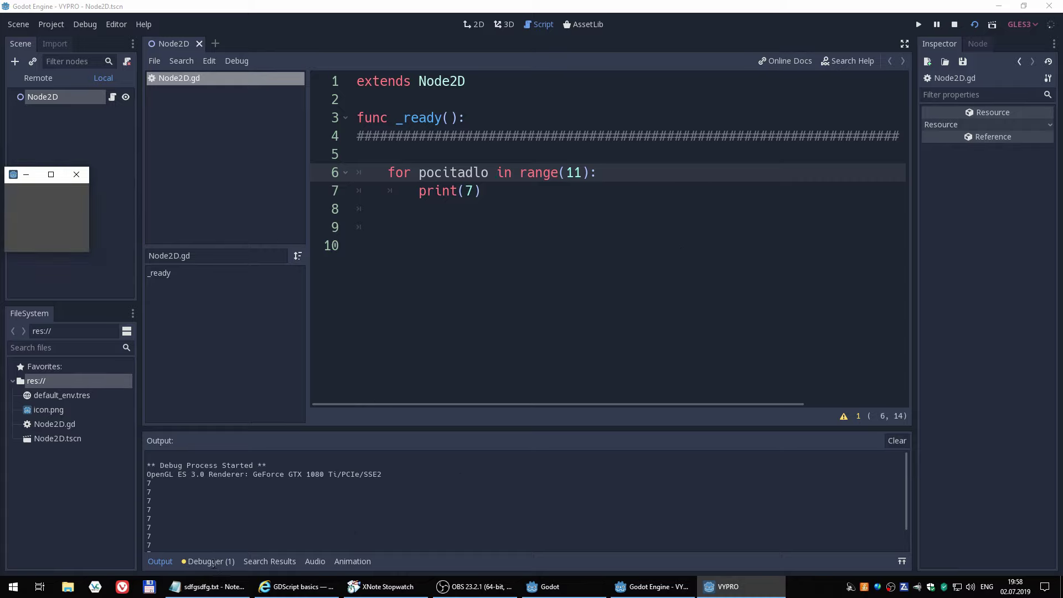
left_click(211, 561)
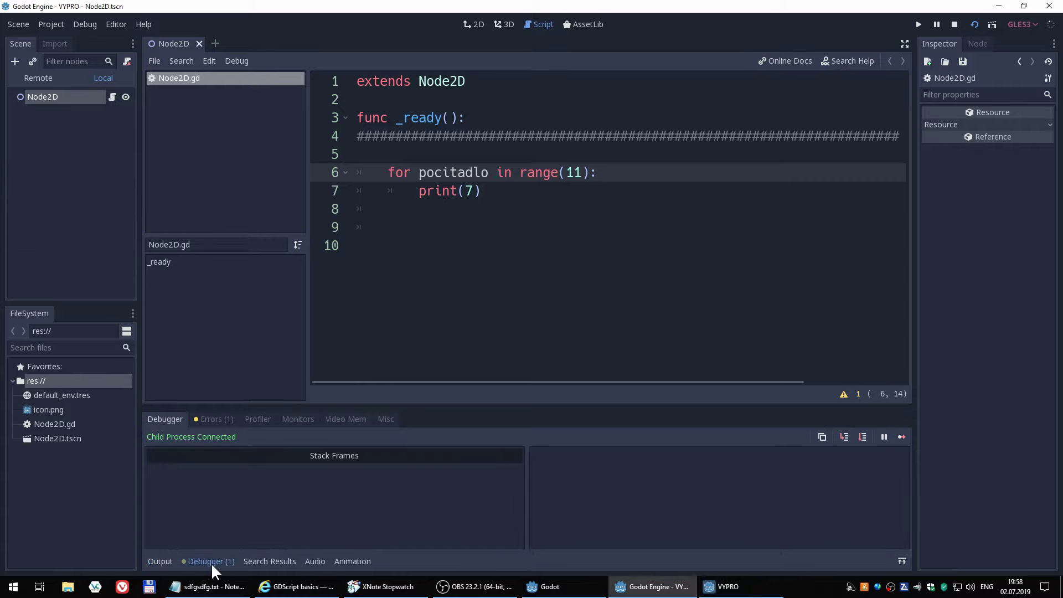
Inspect the Errors warning that local variable 'pocitadlo' is declared but never used
left_click(211, 423)
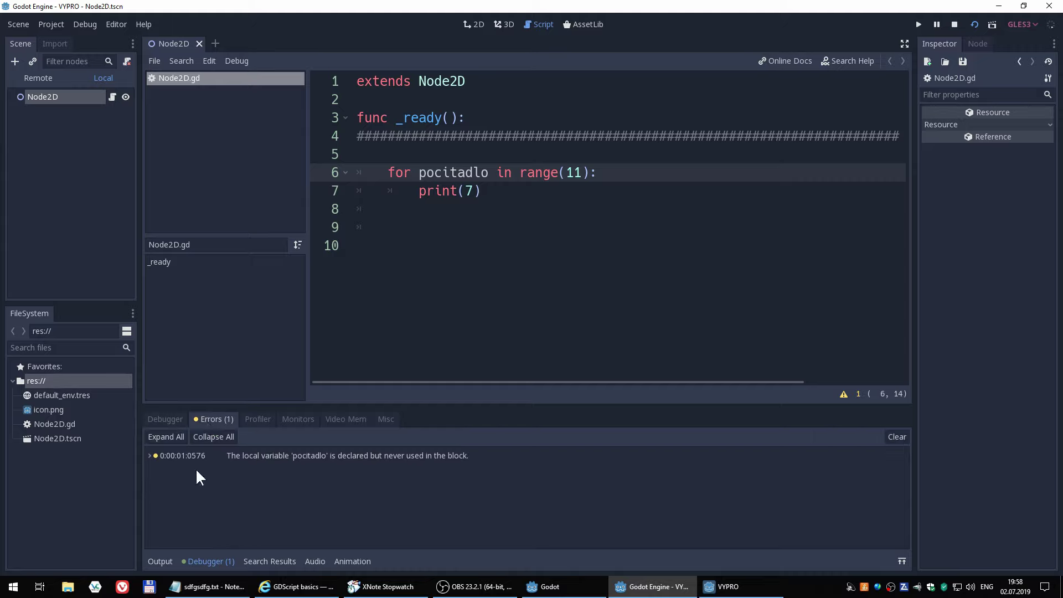
left_click(149, 455)
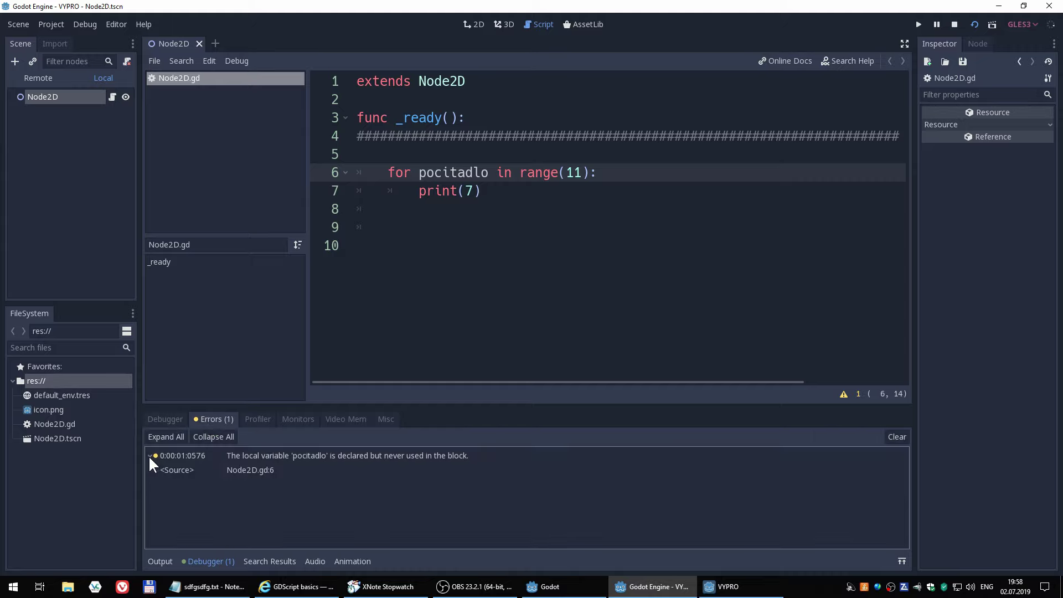
left_click(149, 456)
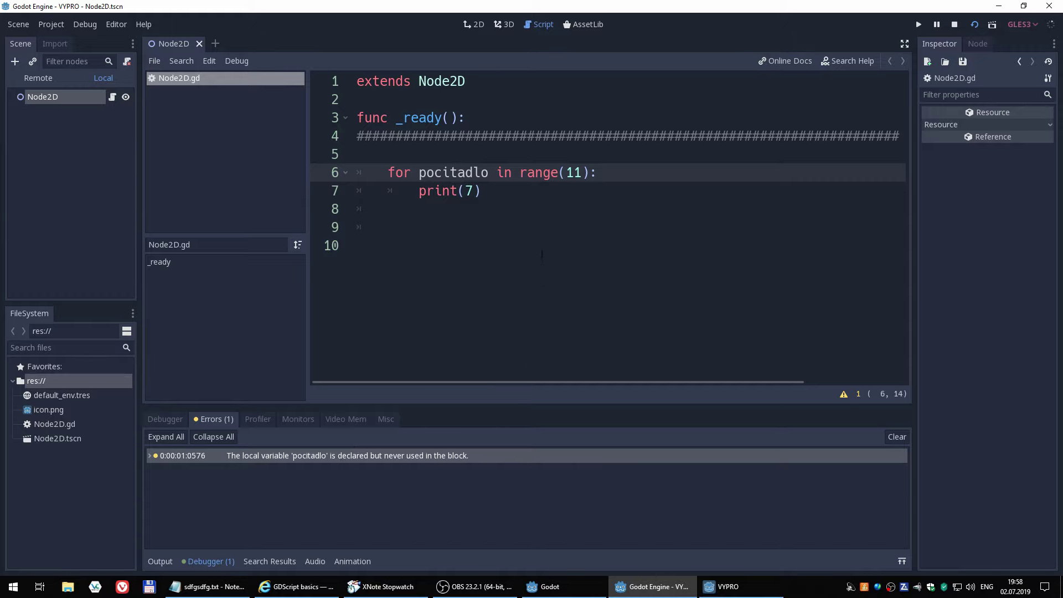
left_click(419, 173)
Rename the loop variable to _pocitadlo, rerun, and confirm the Debugger Errors list is empty
type("_")
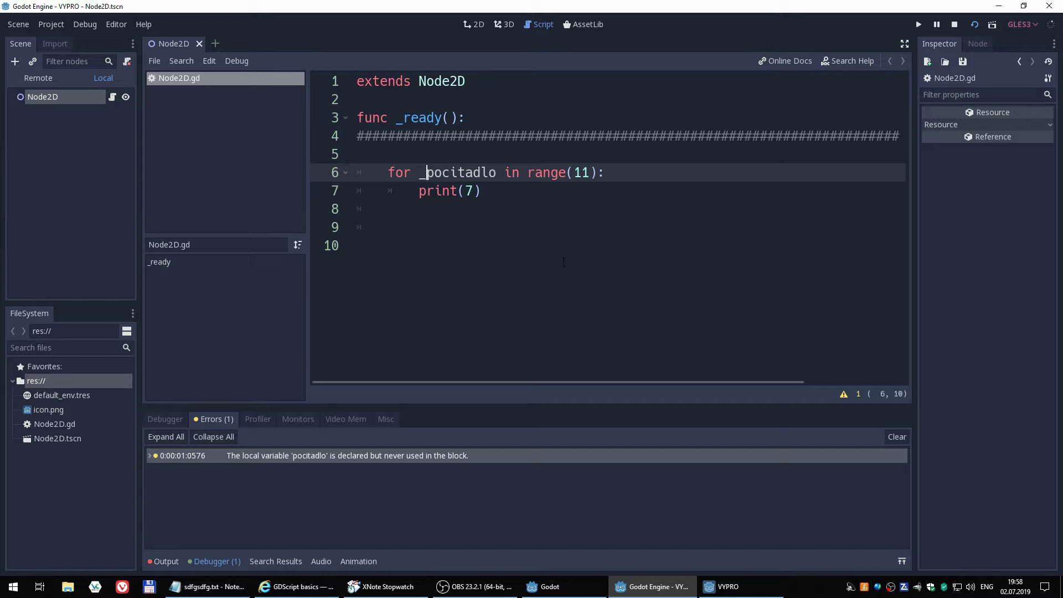
left_click(974, 27)
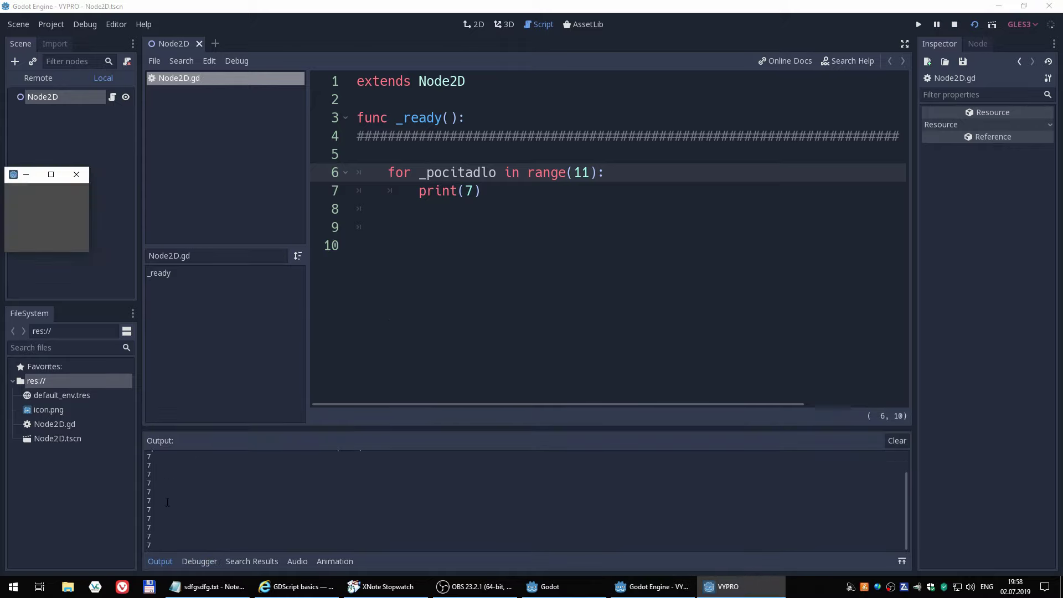
left_click(202, 560)
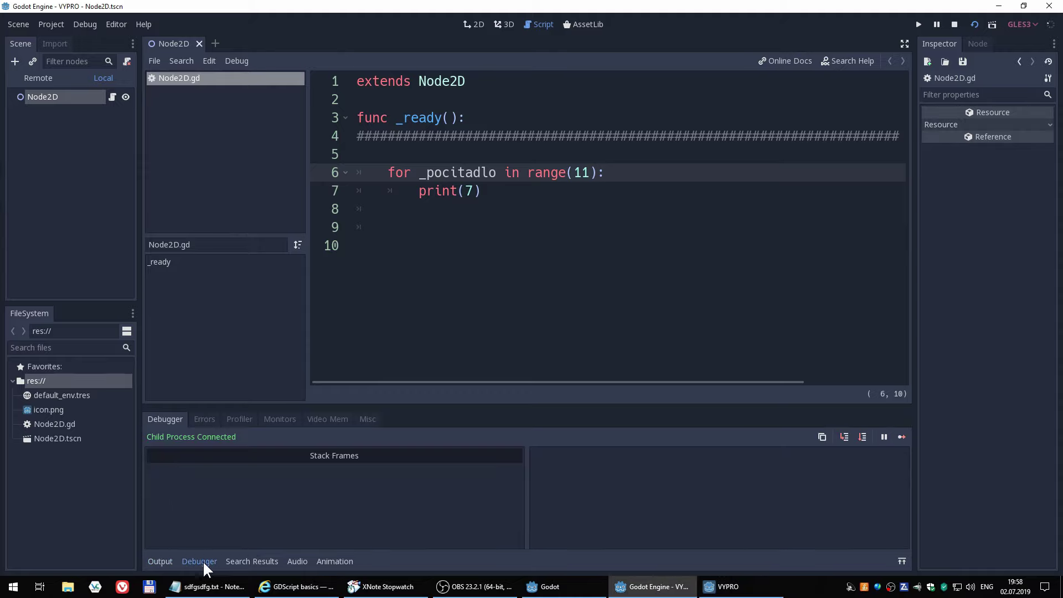
left_click(209, 421)
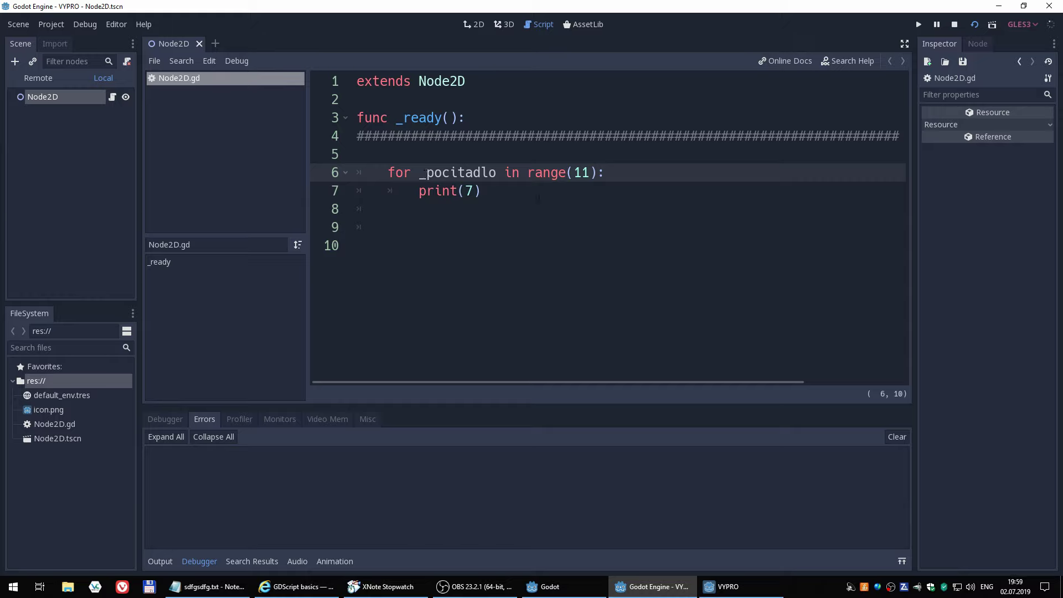
Delete the for loop header and the 7, leaving an empty print() on line 6
left_click_drag(492, 190, 357, 173)
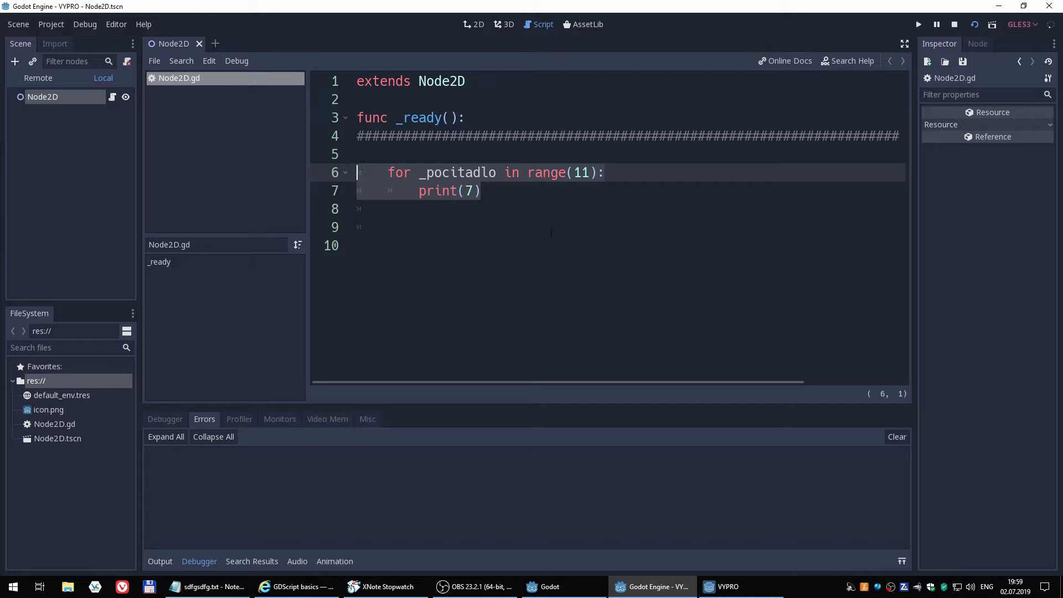
key("Home")
key("ctrl+Right")
key("ctrl+Right")
key("ctrl+Right")
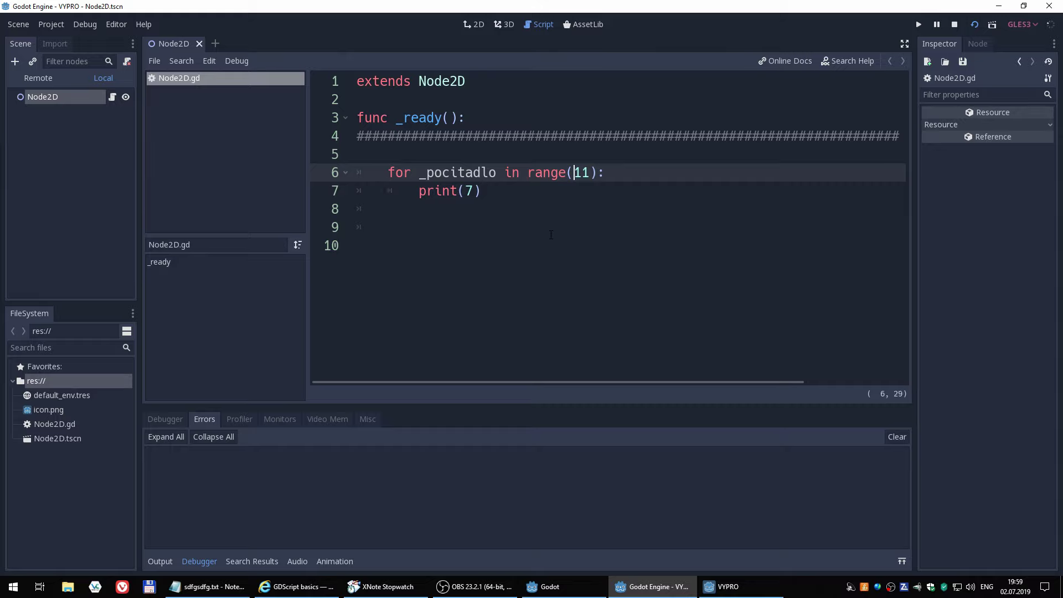
key("Home")
key("Home")
key("shift+End")
key("Delete")
key("Delete")
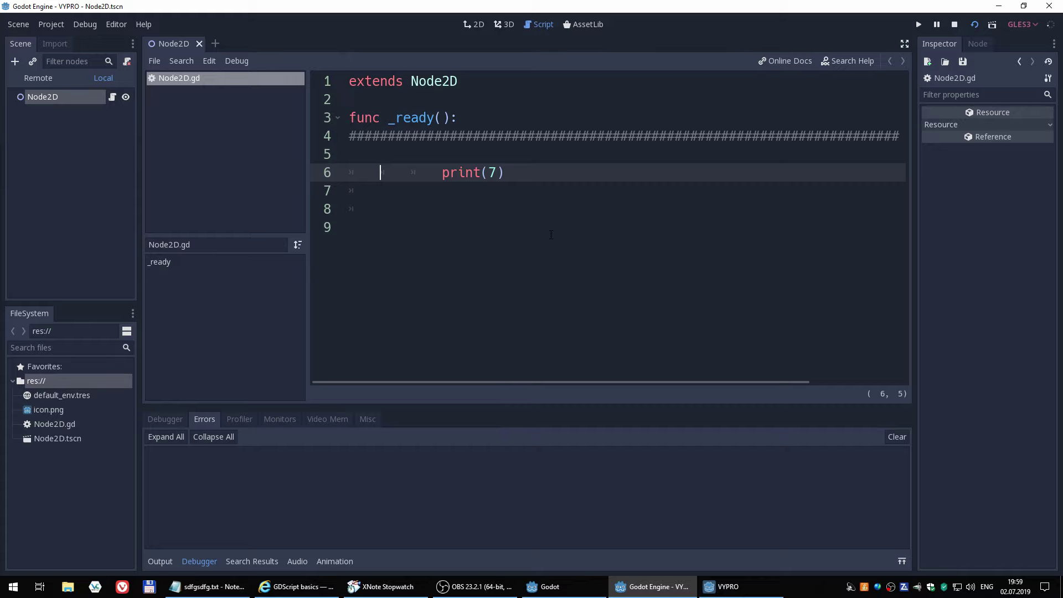
key("Delete")
key("Delete")
key("Right")
key("Right")
key("Right")
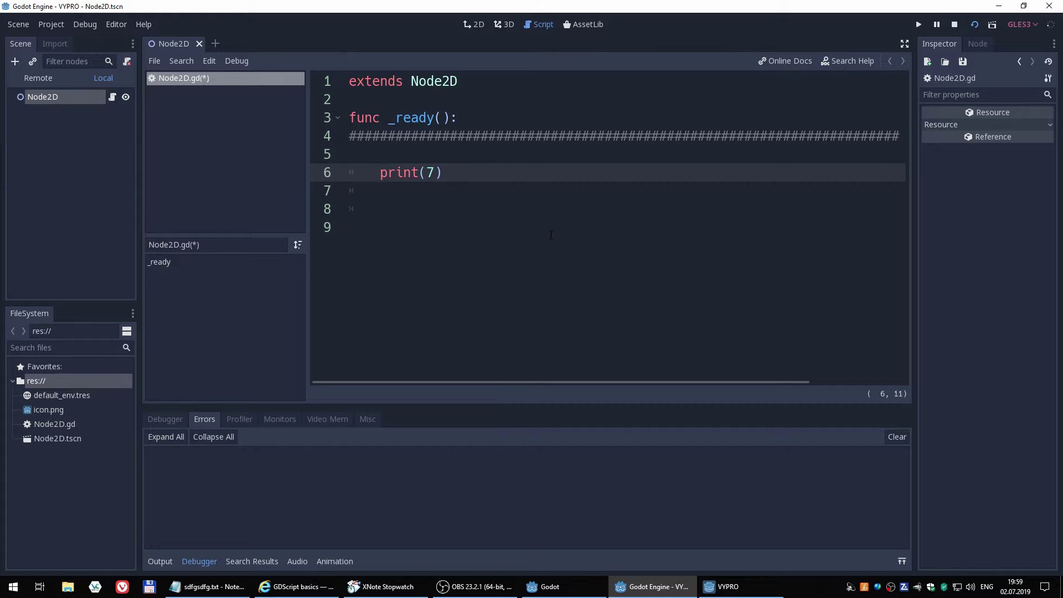
key("Delete")
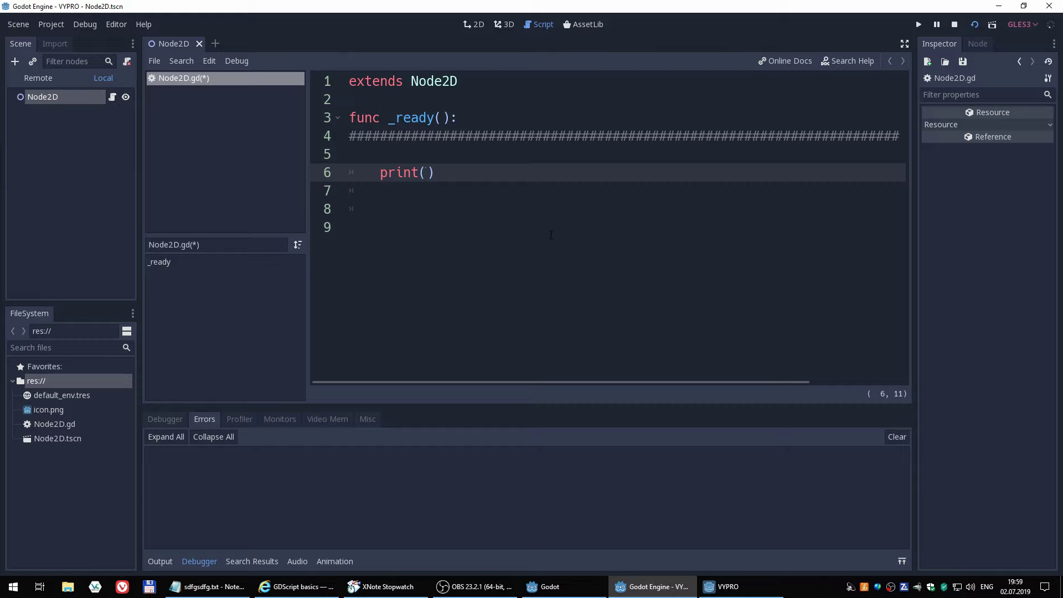
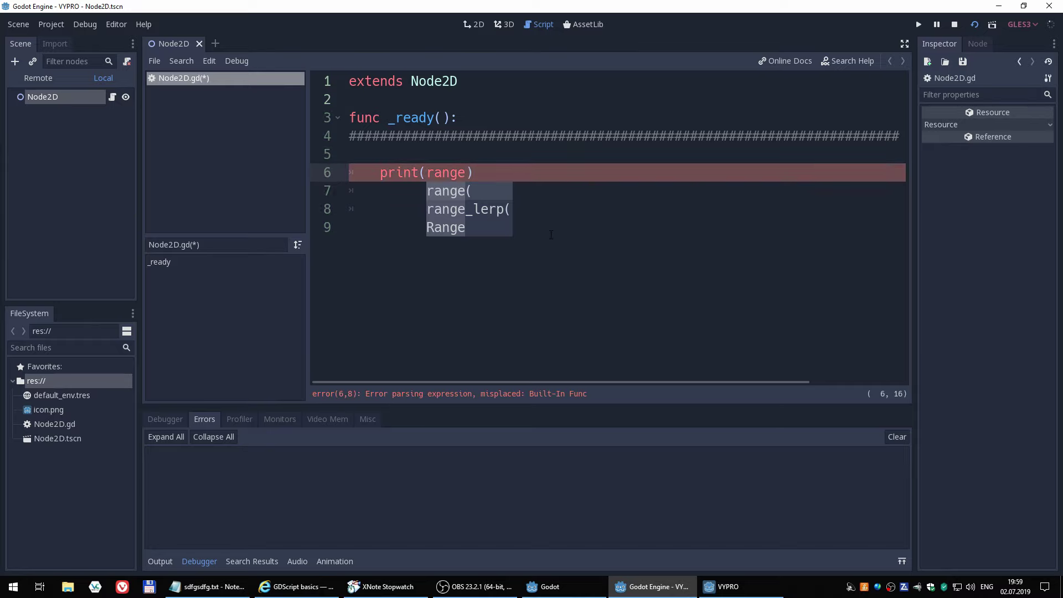
key("Escape")
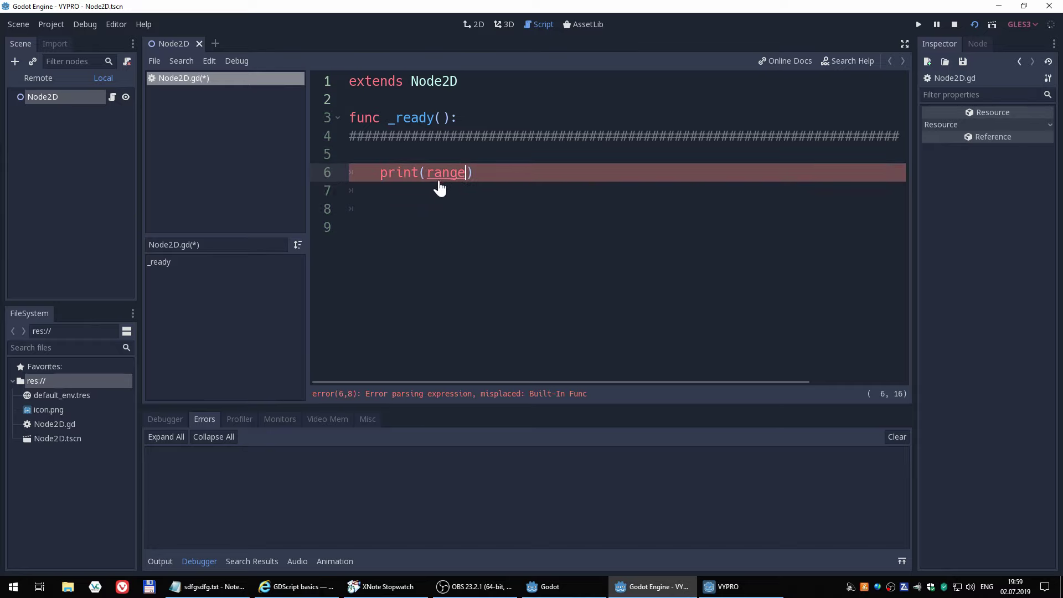
left_click(440, 181, "ctrl")
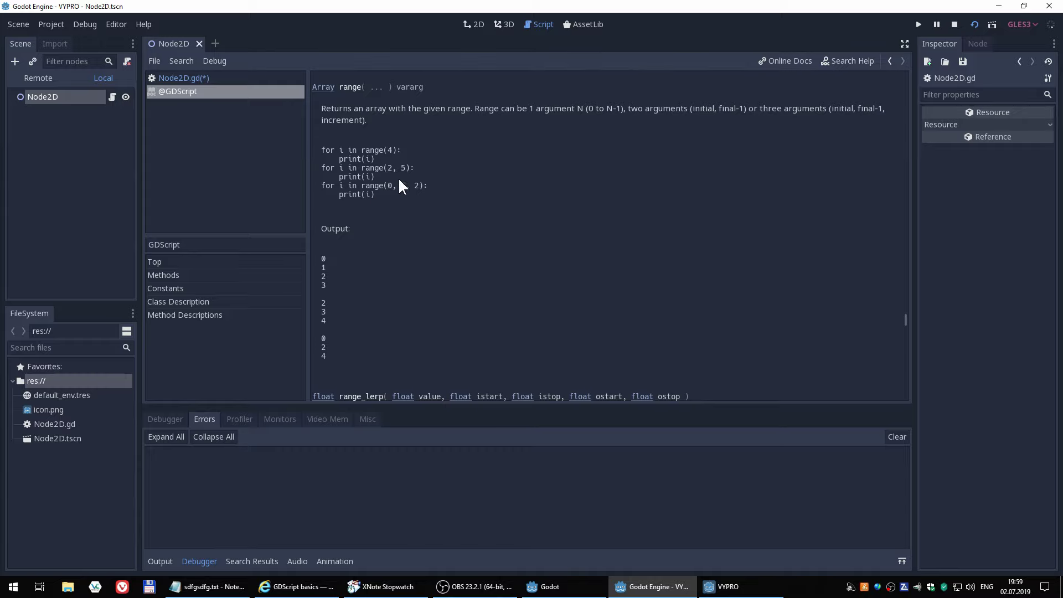
scroll(388, 262, "down", 2)
scroll(388, 262, "up", 2)
left_click(193, 78)
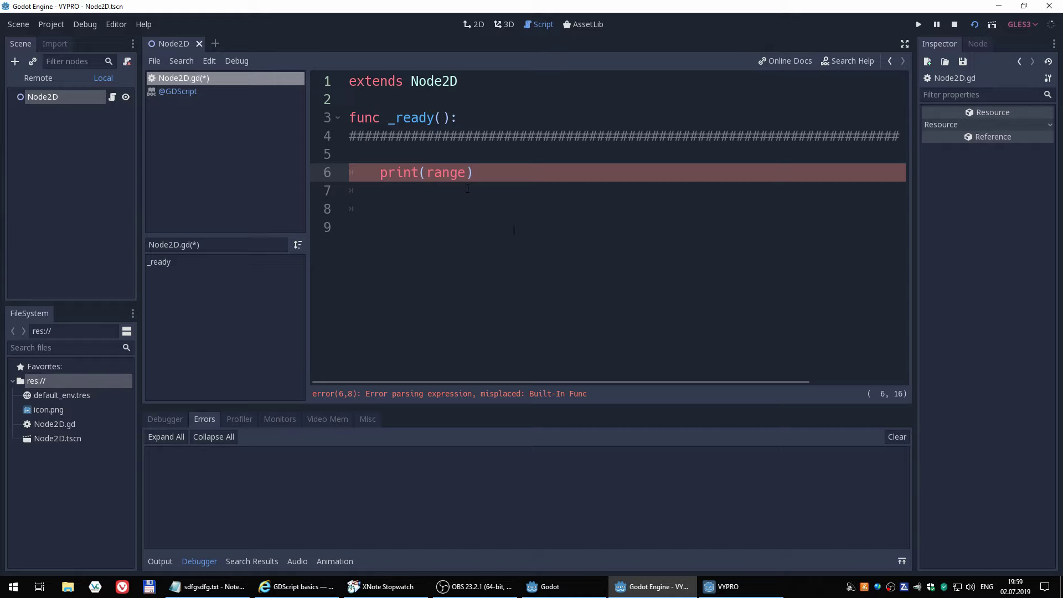
Print range(10), then range(1,10), running the scene after each change
type("(10")
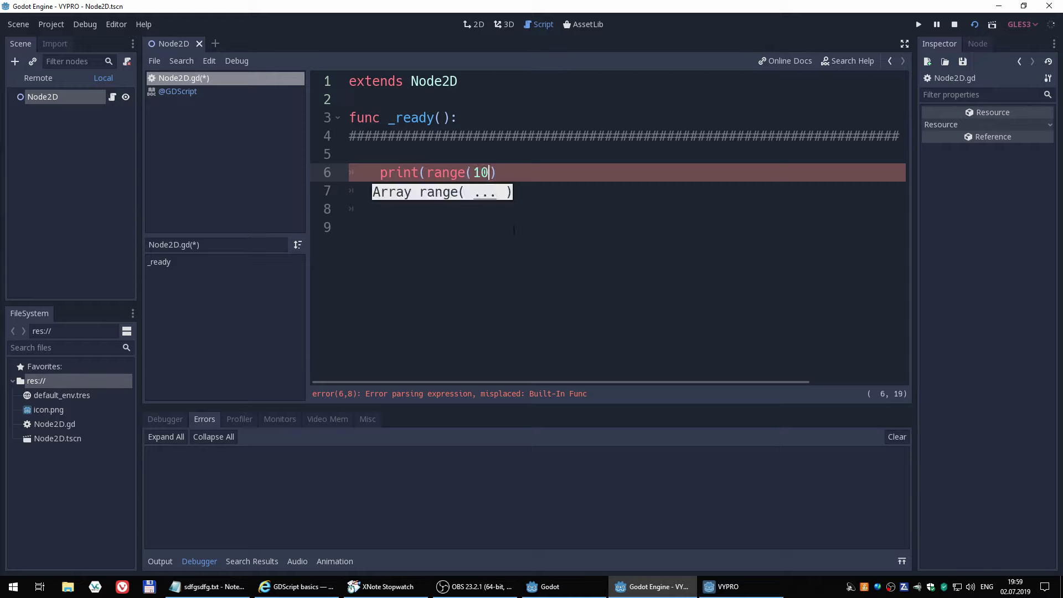
type(")")
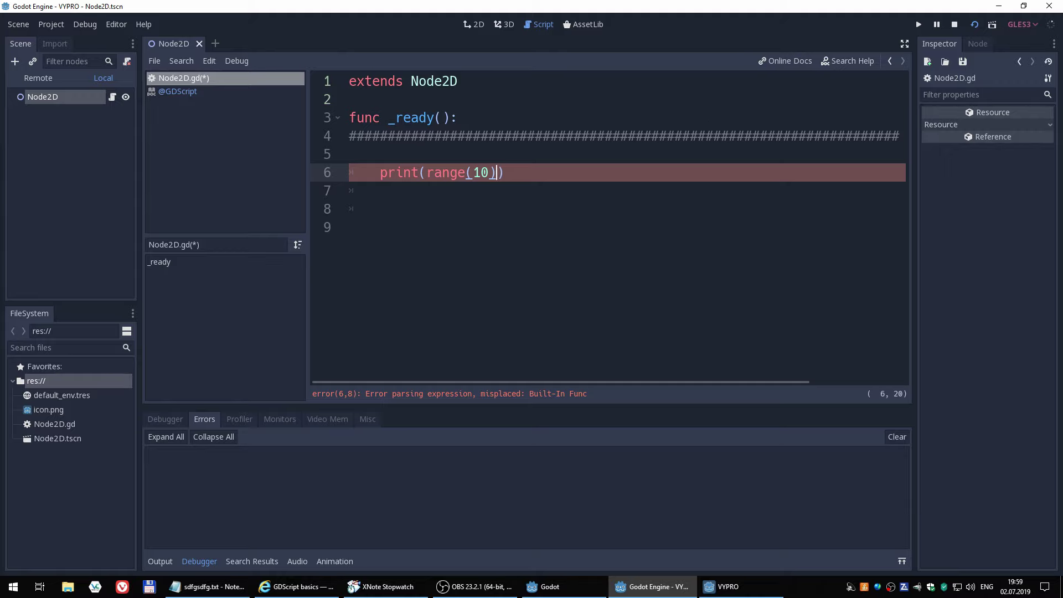
left_click(973, 24)
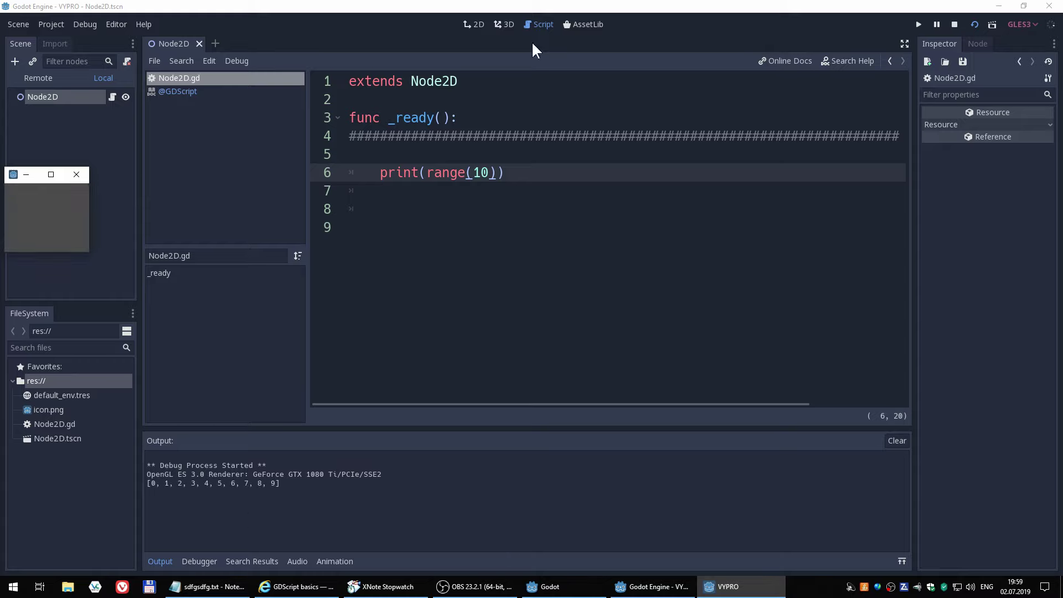
left_click(473, 172)
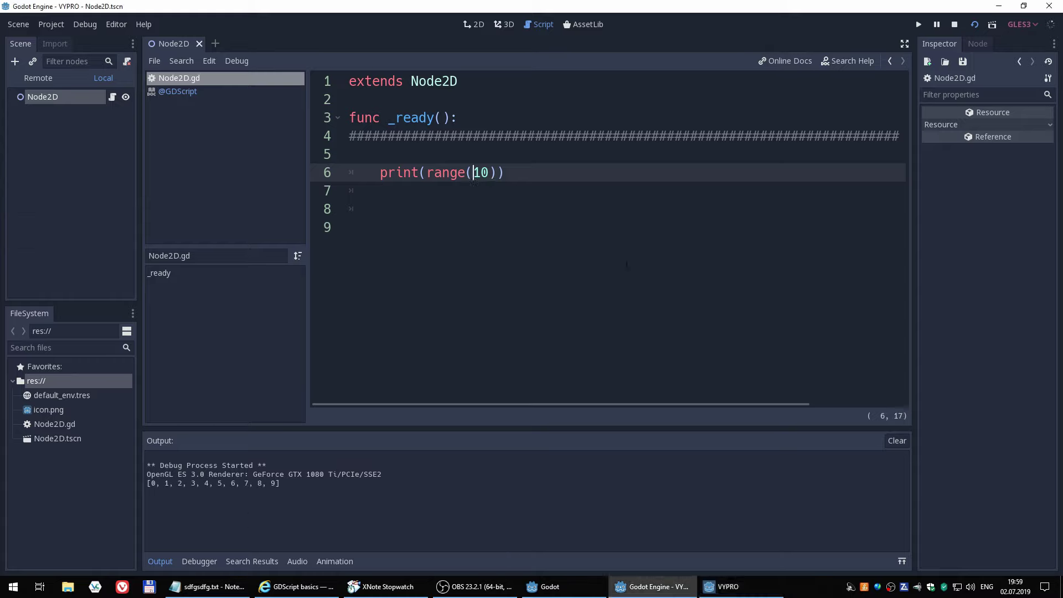
type("1,")
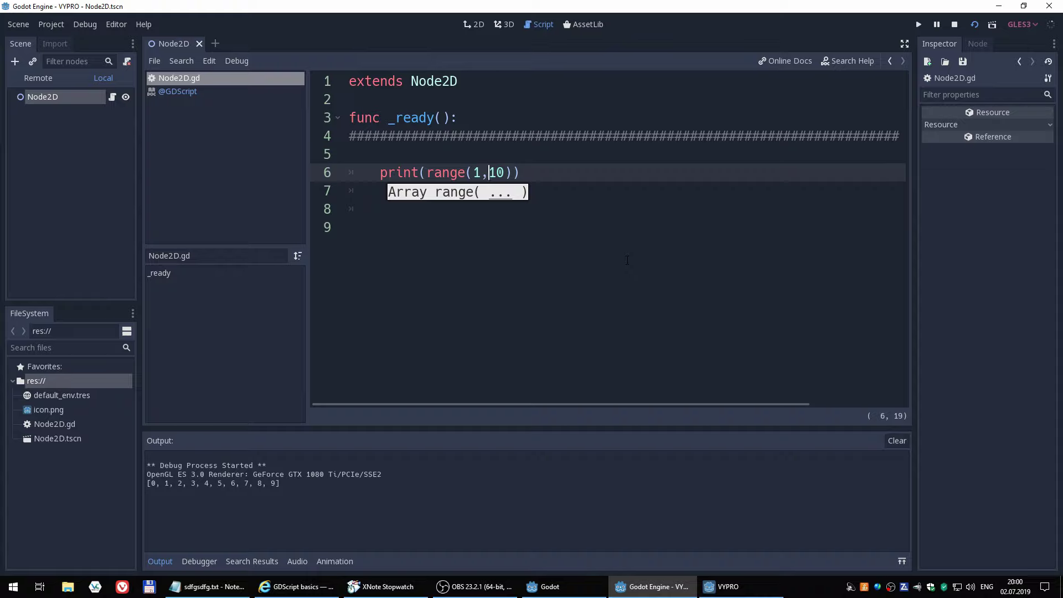
left_click(973, 23)
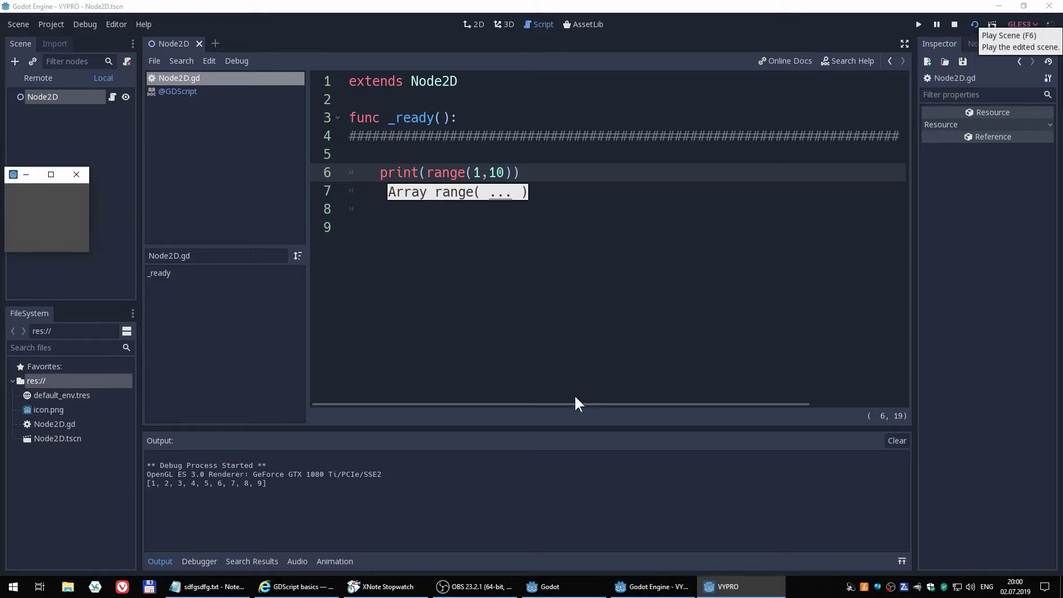
Add a step argument of 2 to range(1,10)
left_click(504, 344)
left_click(505, 172)
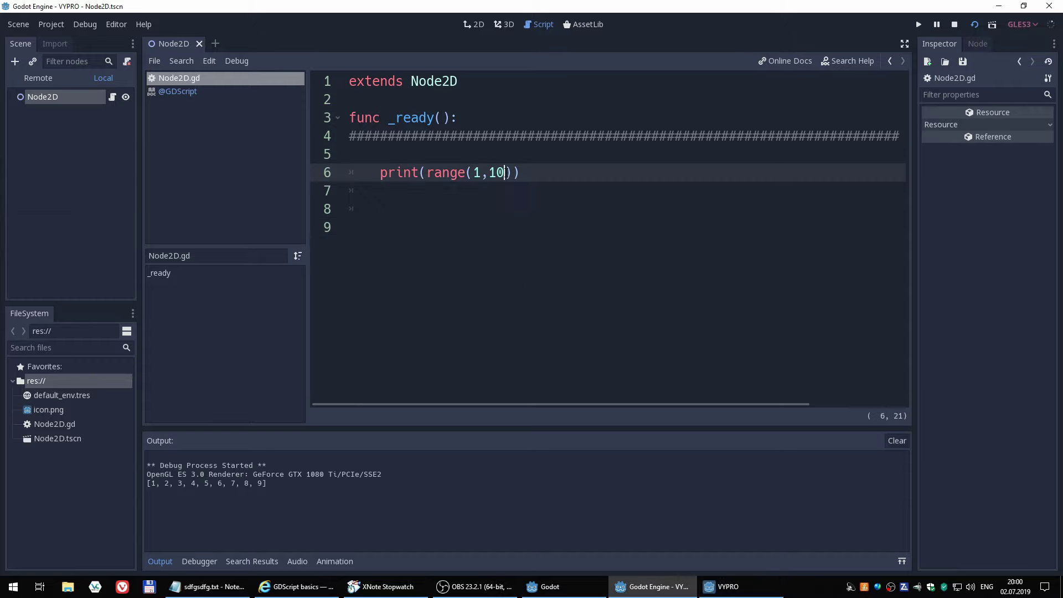
type(", 2")
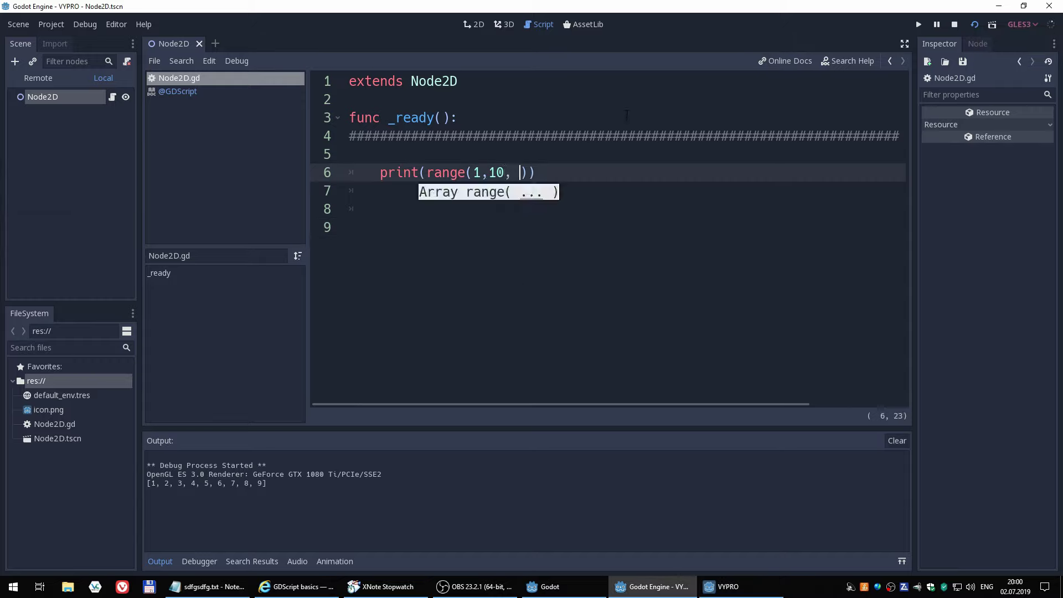
Space out line 6 as print ( range (1, 10, 2) ) and run it, printing [1, 3, 5, 7, 9]
key("Left")
key("Left")
key("Left")
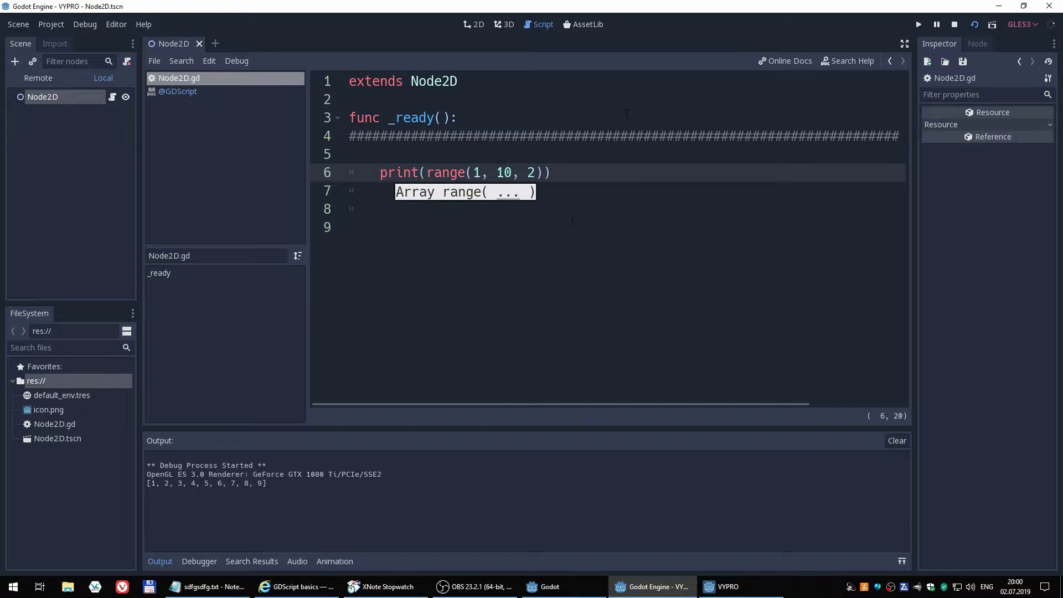
left_click(442, 174)
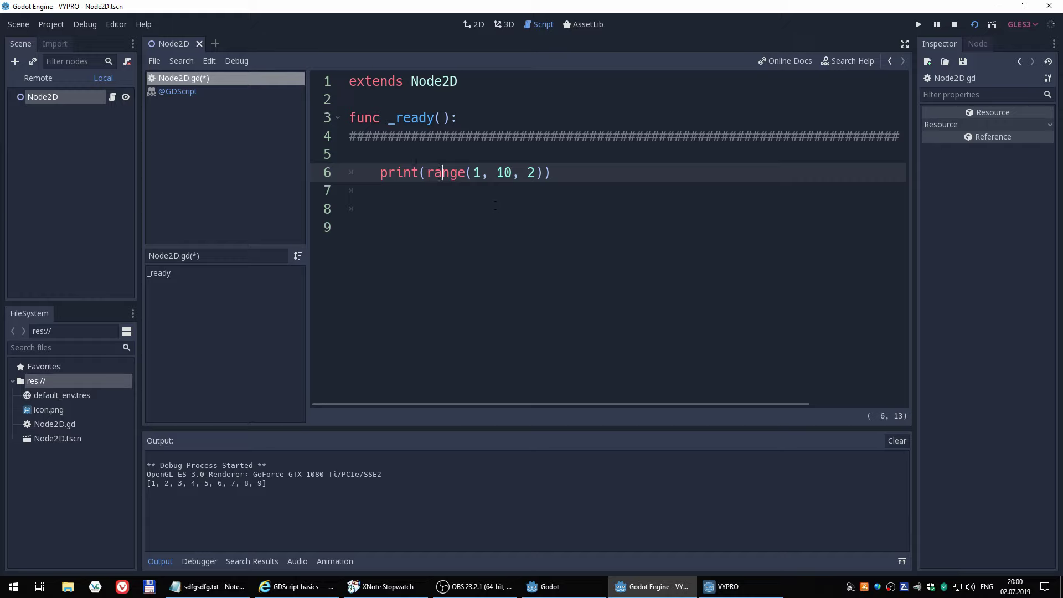
left_click(426, 173)
left_click(476, 173)
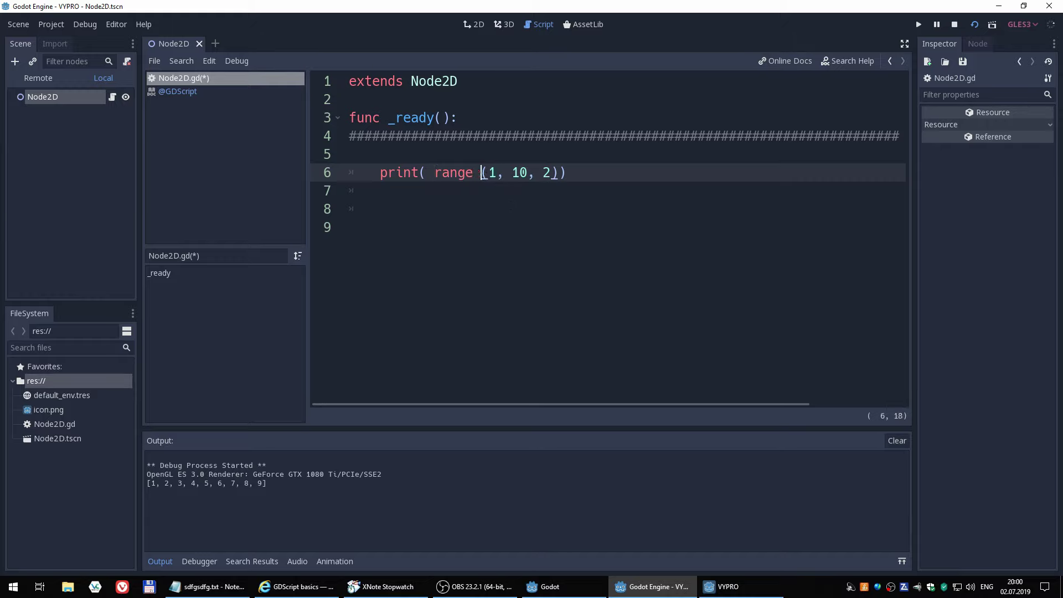
left_click(562, 173)
left_click(422, 172)
left_click(520, 173)
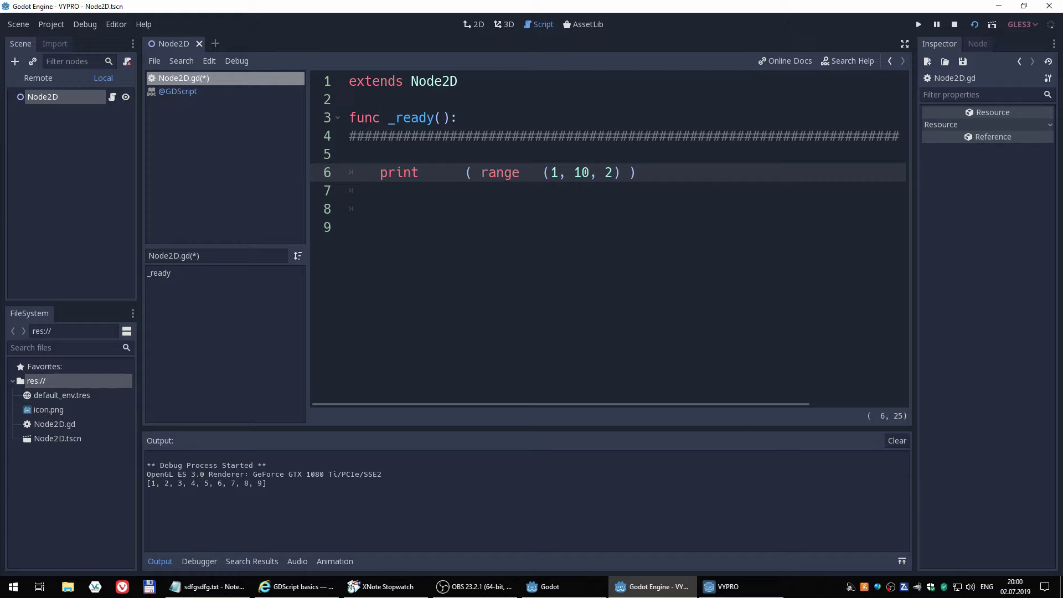
left_click(400, 172)
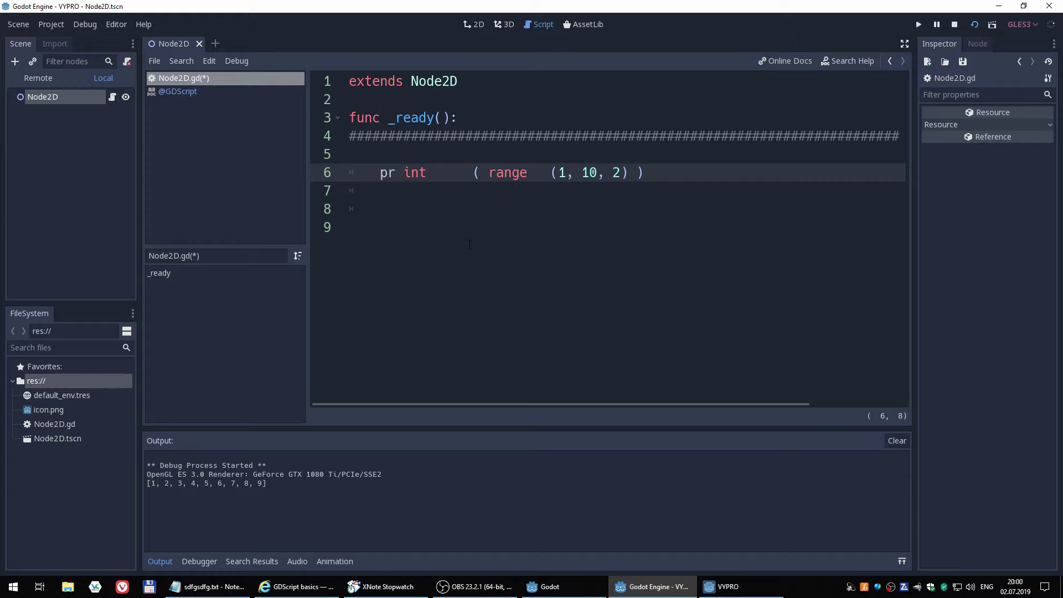
key("BackSpace")
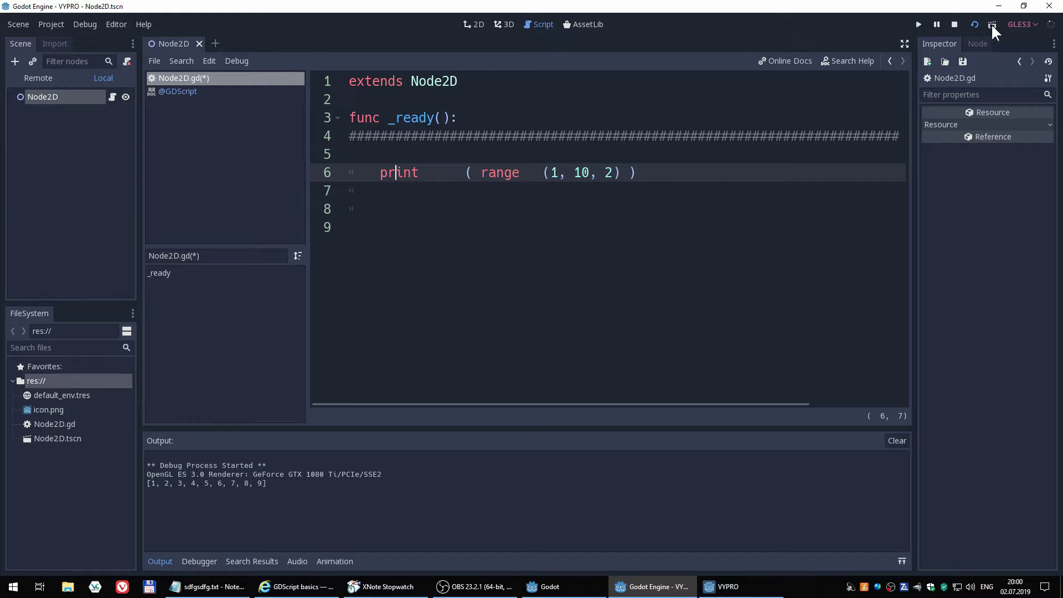
left_click(974, 23)
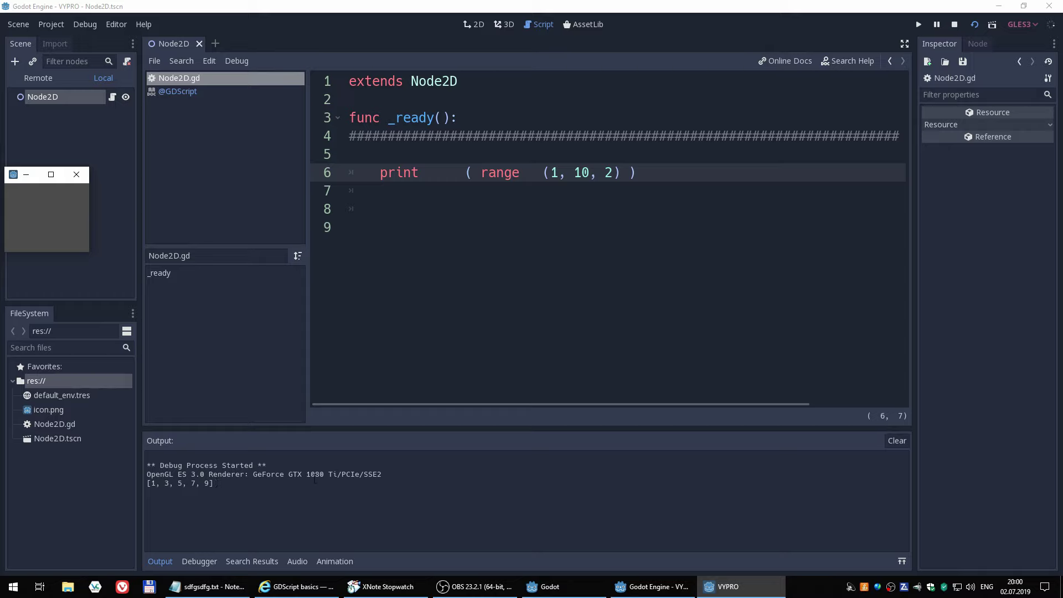
Delete the print line and the empty lines below it
left_click(656, 176)
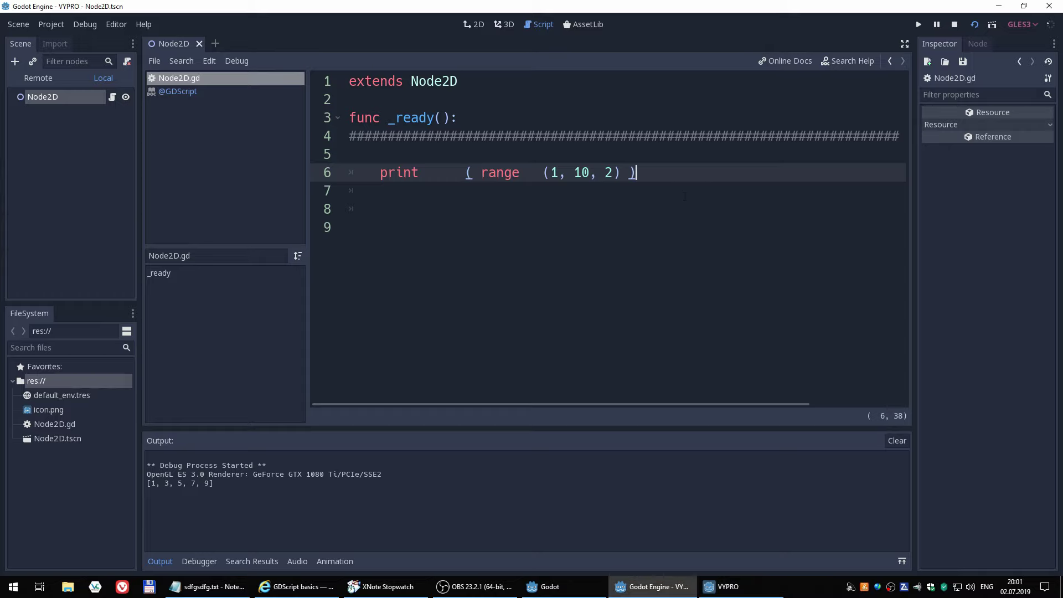
left_click(331, 185)
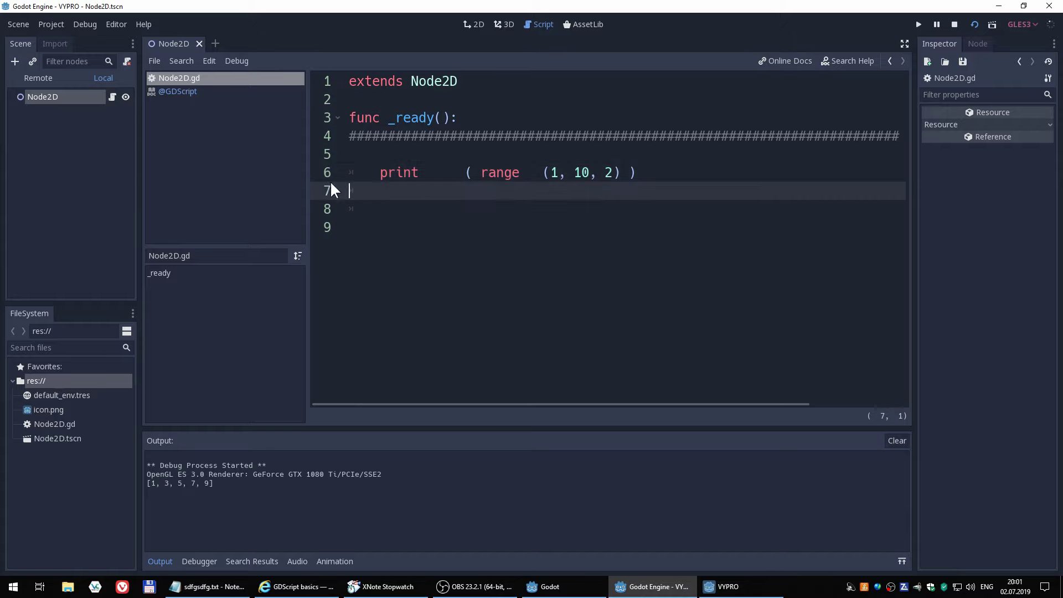
left_click_drag(350, 190, 511, 161)
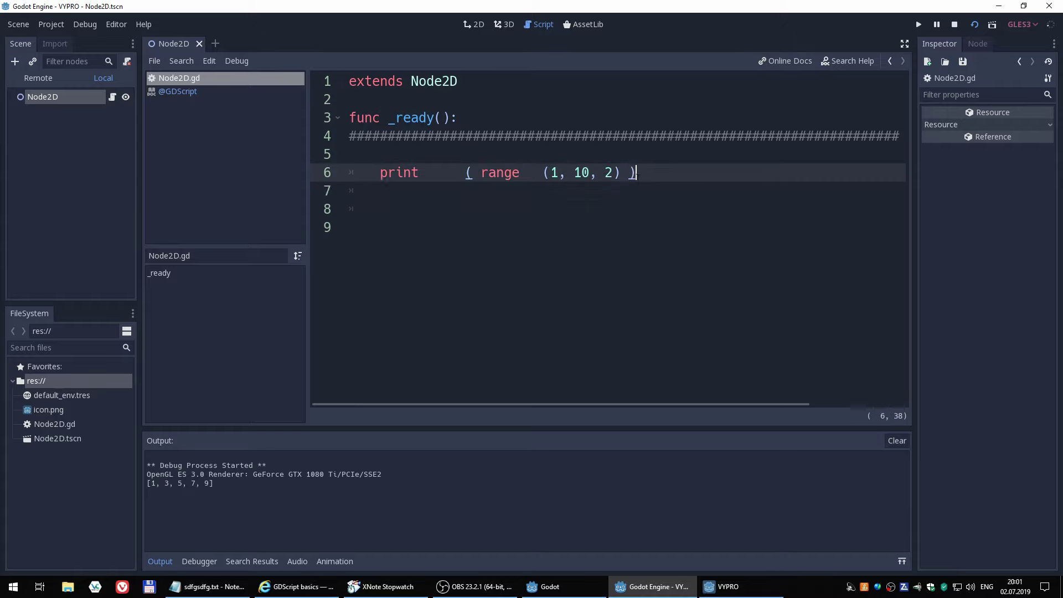
left_click(326, 169)
key("shift+End")
key("Delete")
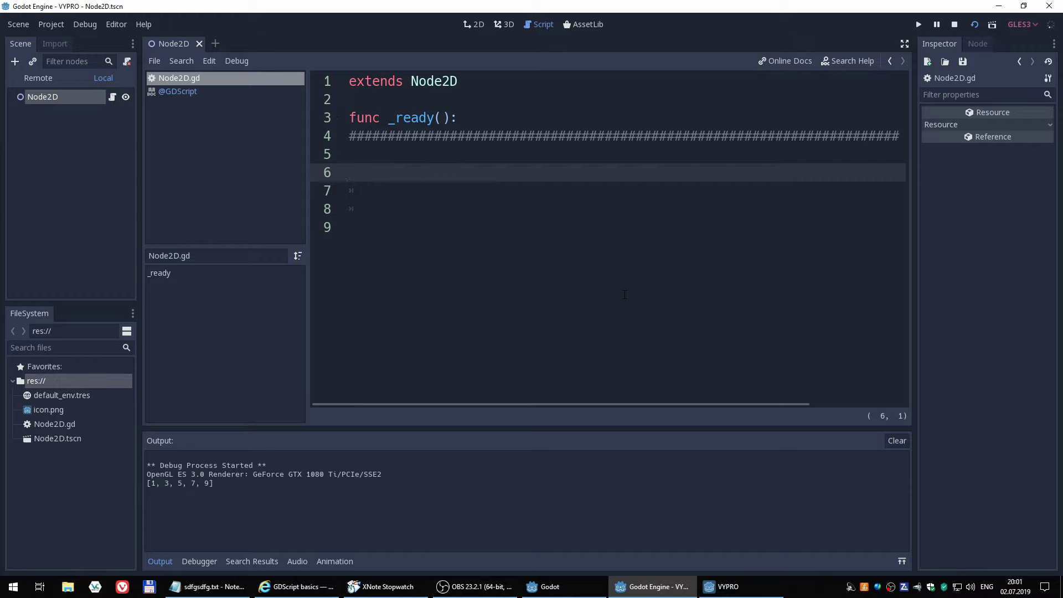
key("Delete")
key("Delete")
key("Delete")
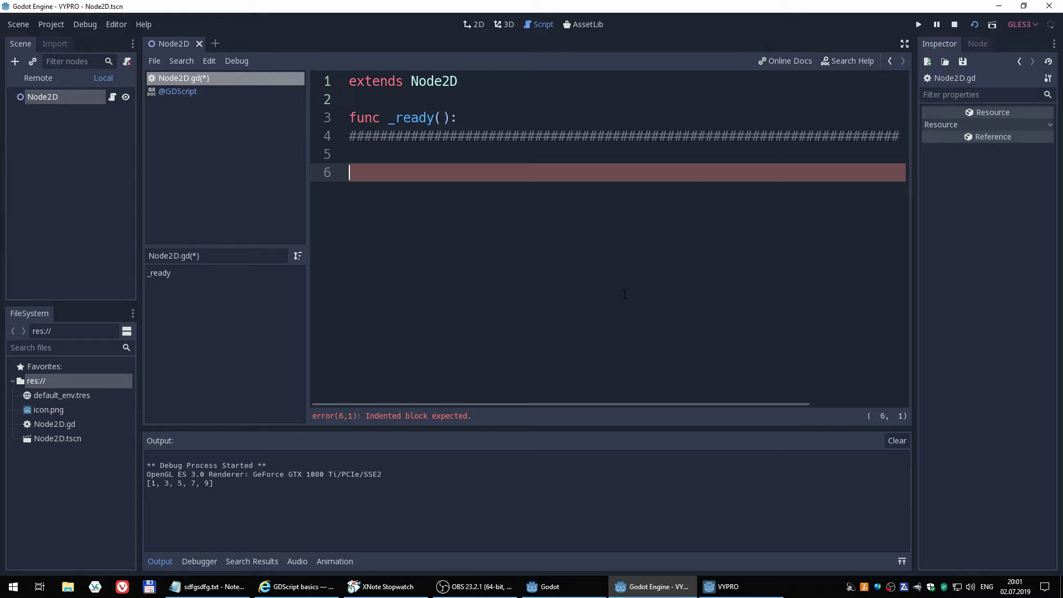
Write an indented var test = range(10) inside _ready()
type("var")
type("test ")
type("= r")
type("ange(")
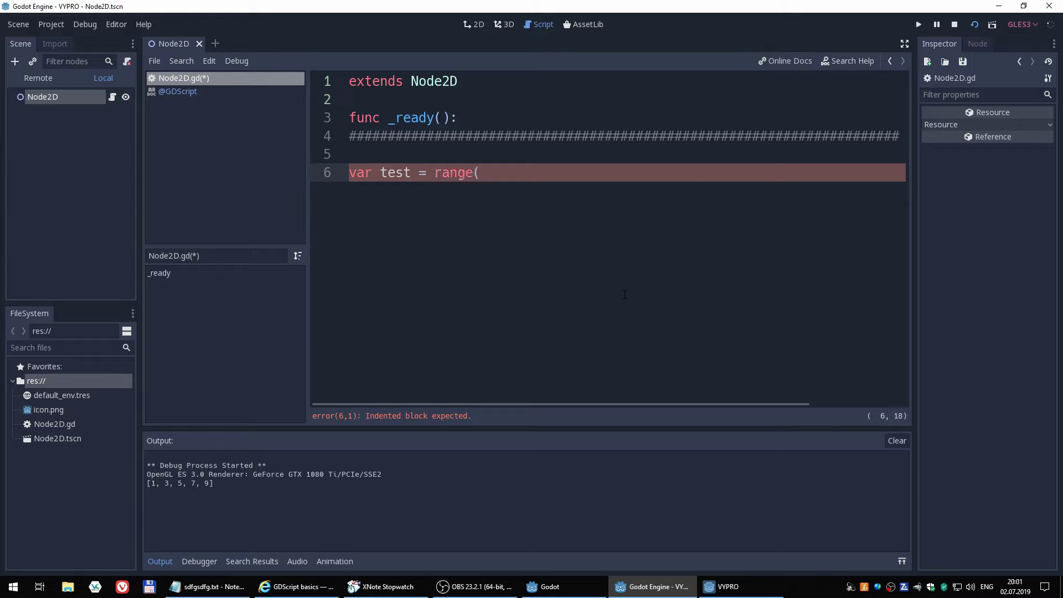
type("1")
type("0)")
key("Home")
key("Tab")
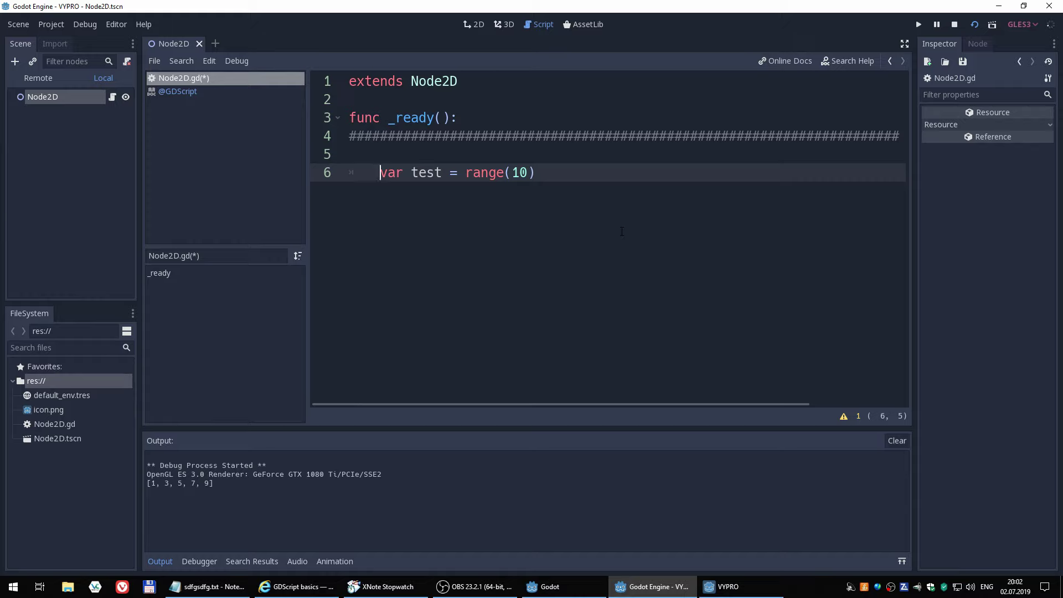
Add print(test) on line 7 and run the scene, printing [0, 1, 2, 3, 4, 5, 6, 7, 8, 9]
key("End")
key("Return")
type("pri")
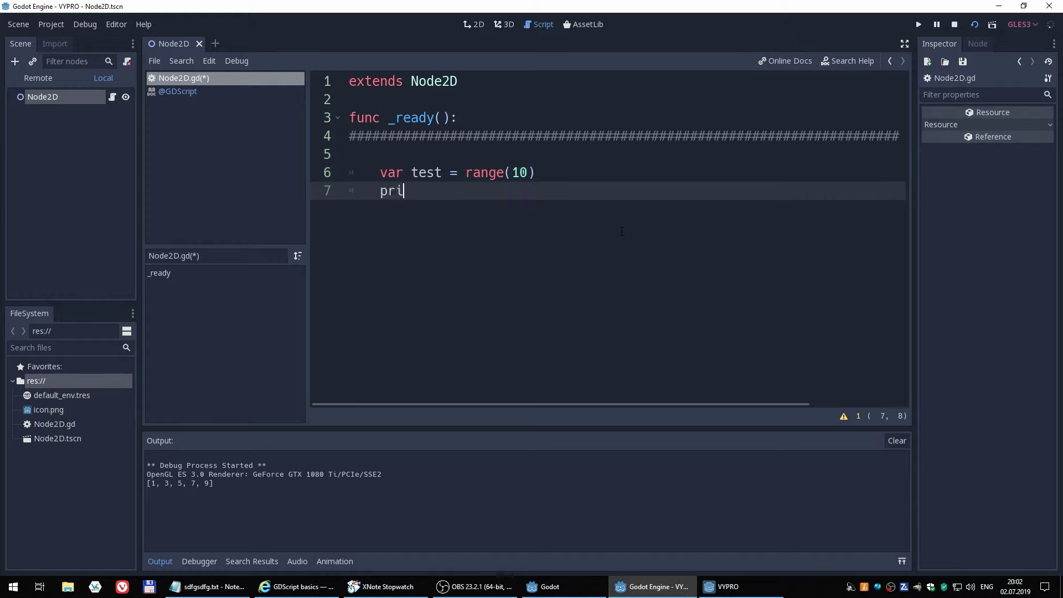
type("nt")
type("(1")
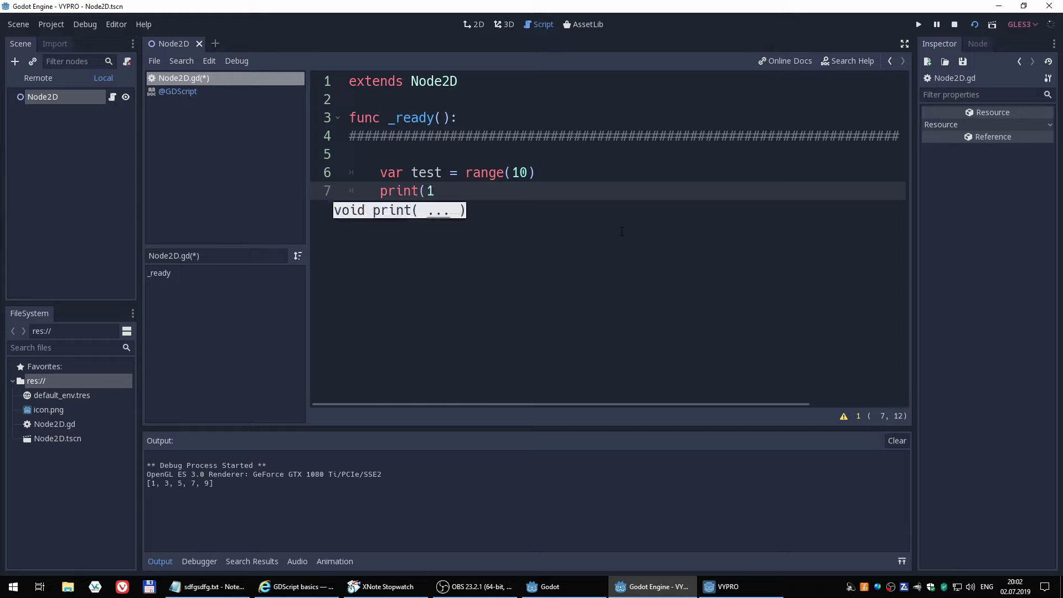
key("BackSpace")
type("test)")
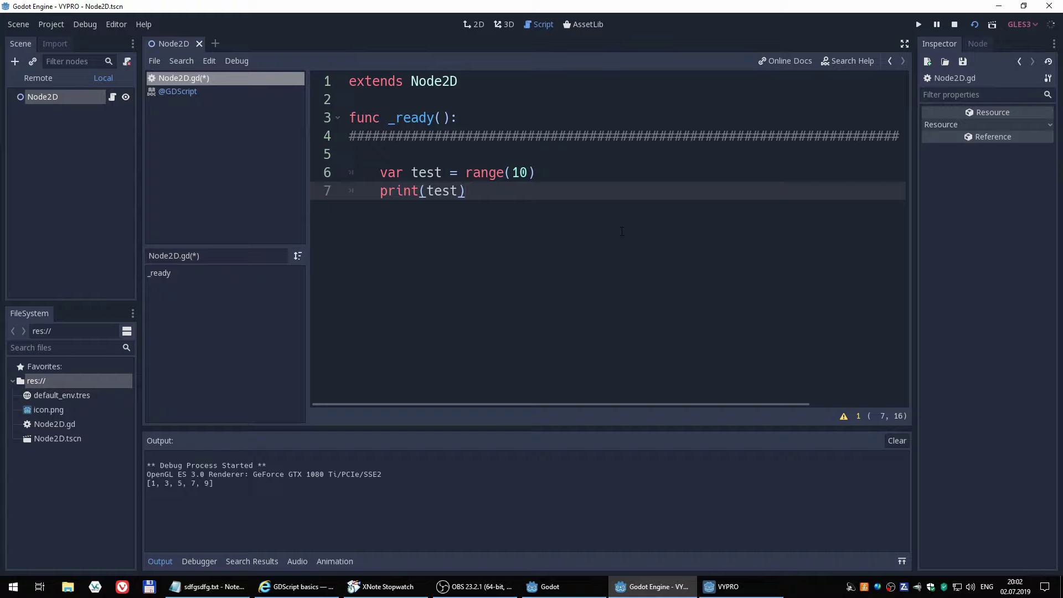
left_click(974, 22)
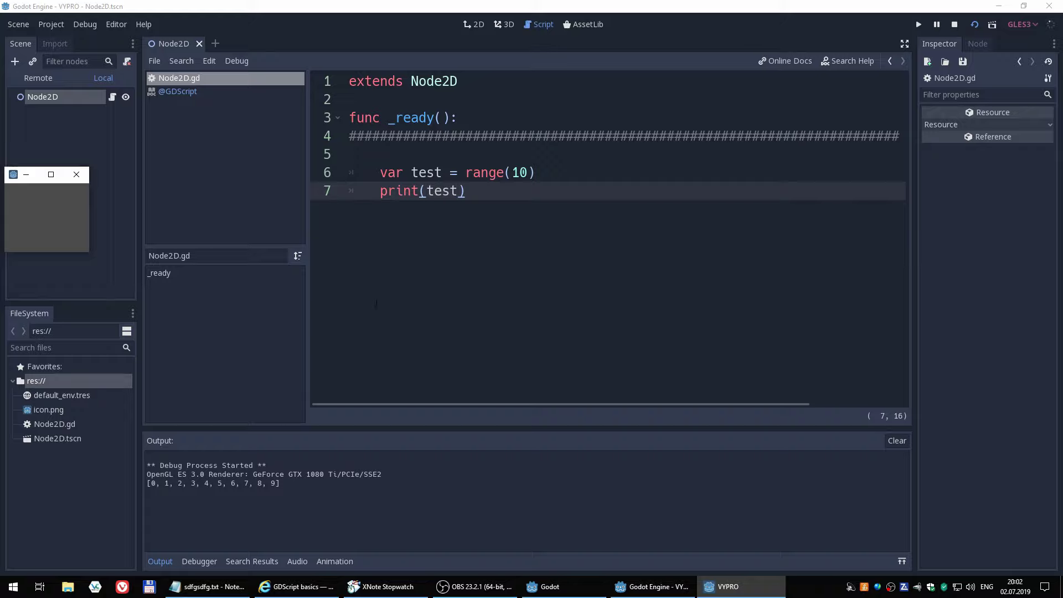
left_click(474, 197)
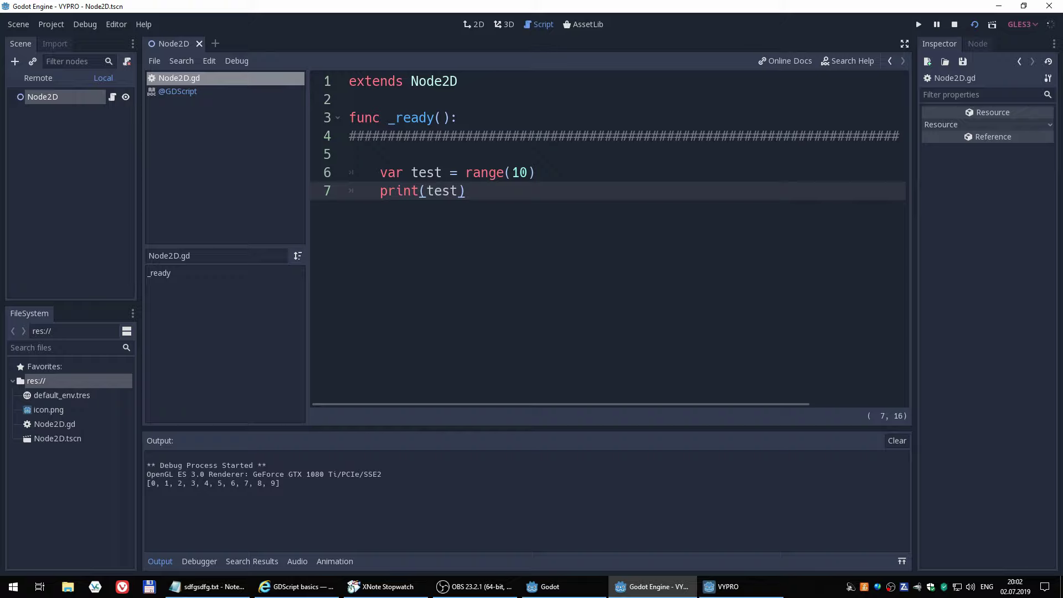
Change line 7 to print(test + 10) and rerun the scene
left_click(464, 191)
type("+ ")
type("10")
left_click(973, 24)
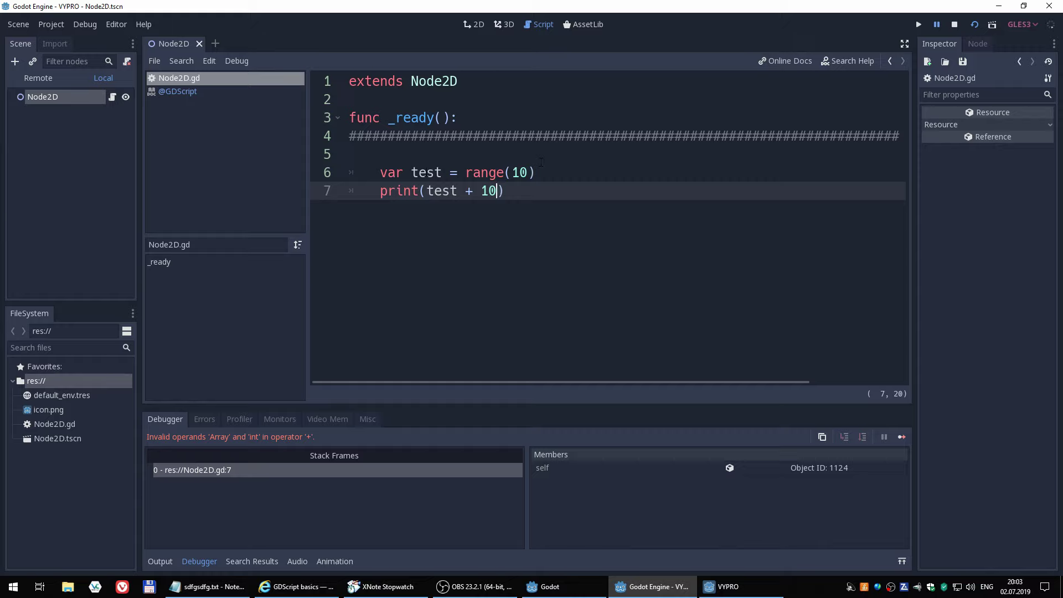
Highlight the test variable and inspect lines 6–7 after the Array + int error
double_click(423, 172)
left_click(389, 192)
left_click(489, 191)
double_click(416, 172)
left_click(429, 191)
left_click(566, 173)
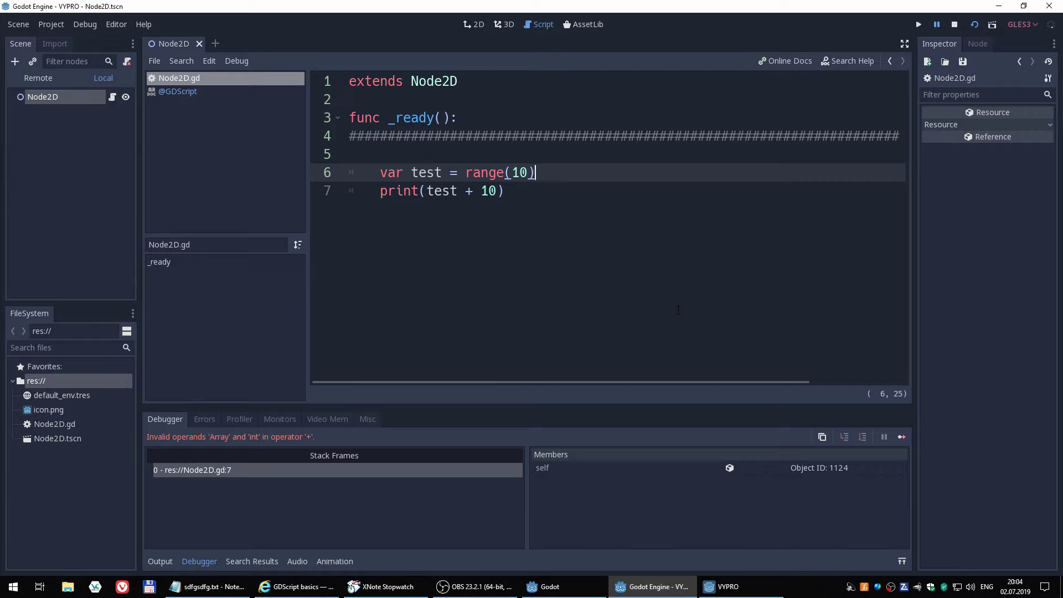
Declare var vektor = Vector2(1,1) on a new line above var test
key("Home")
key("Return")
key("Up")
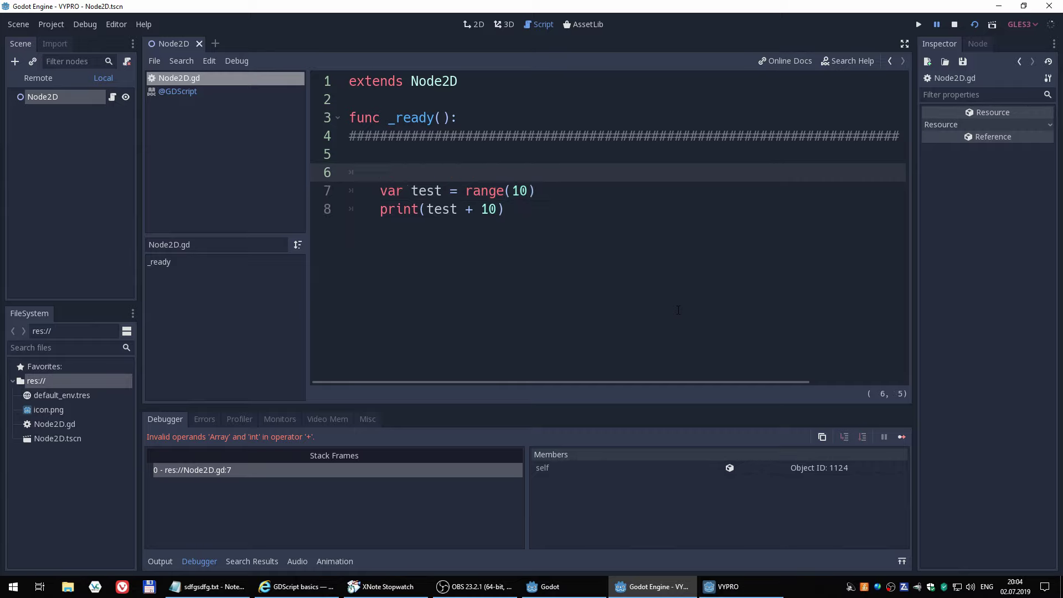
type("var ")
type("vek")
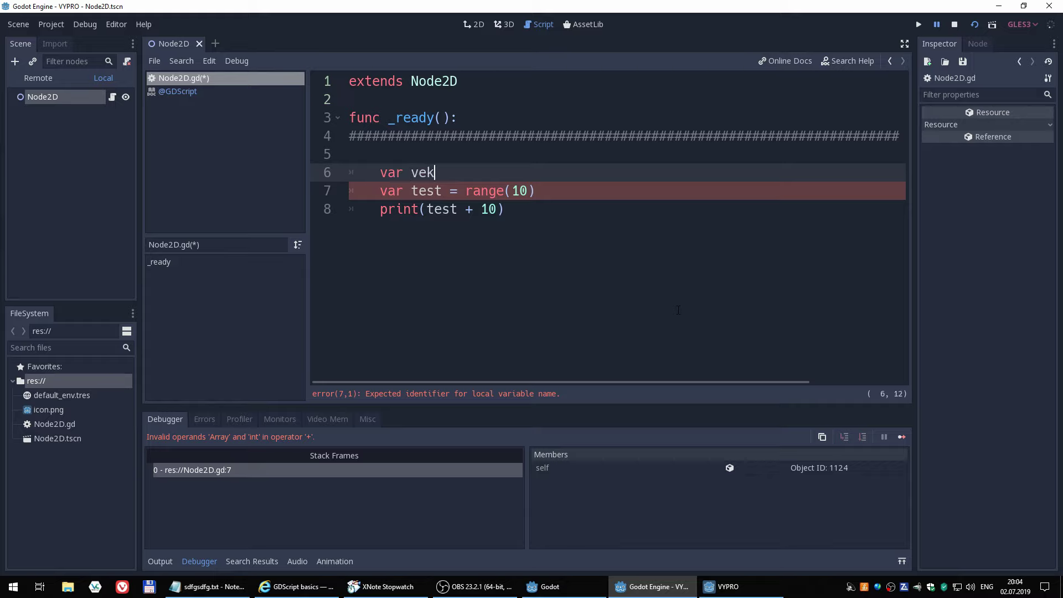
type("tor")
type(" = ")
type("vector")
key("BackSpace")
key("BackSpace")
key("BackSpace")
type("st")
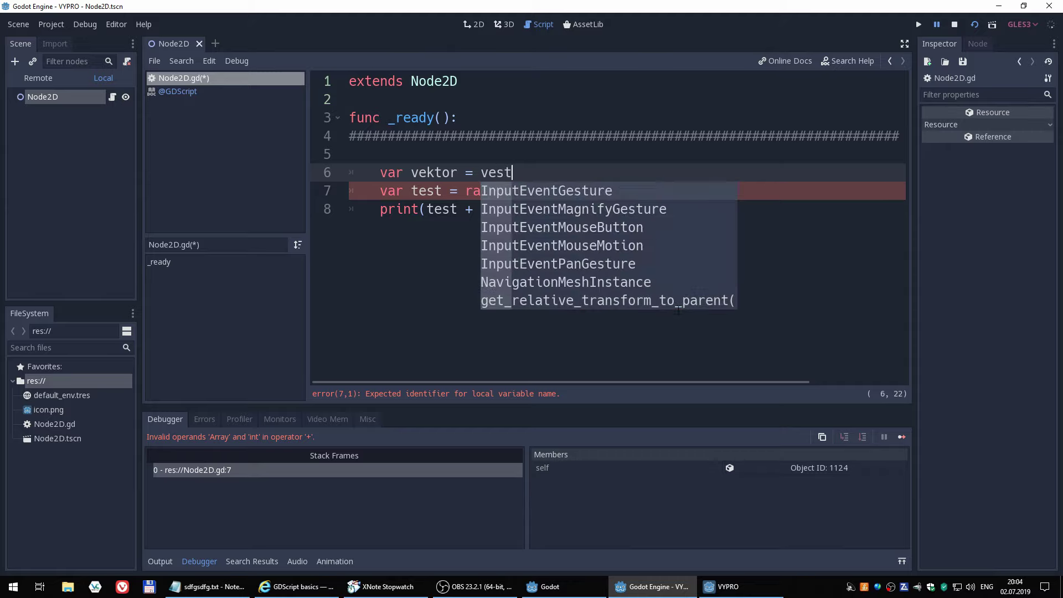
key("BackSpace")
key("BackSpace")
type("c")
key("Return")
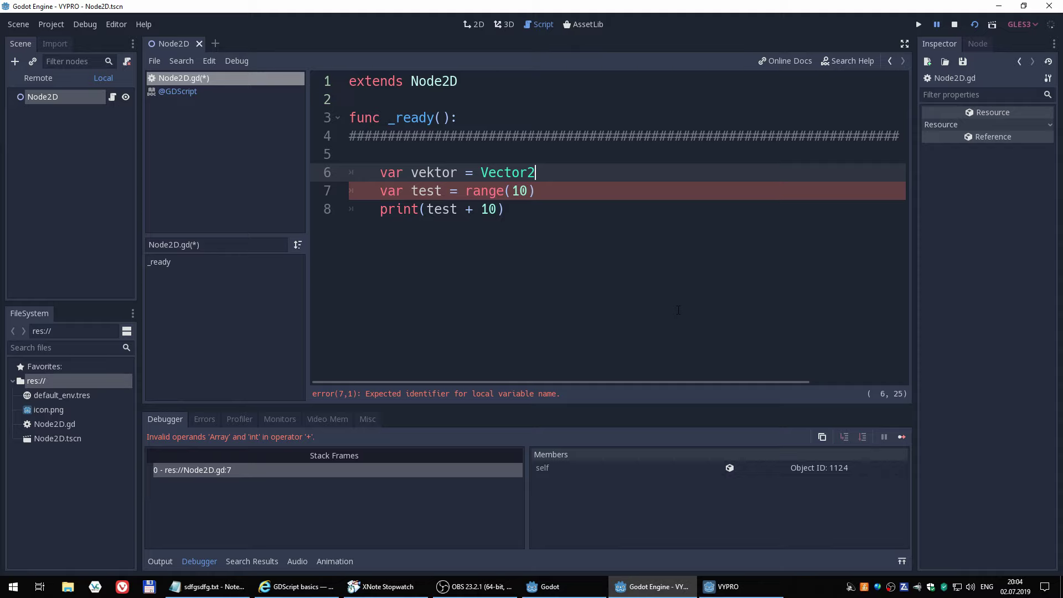
type("(1,1")
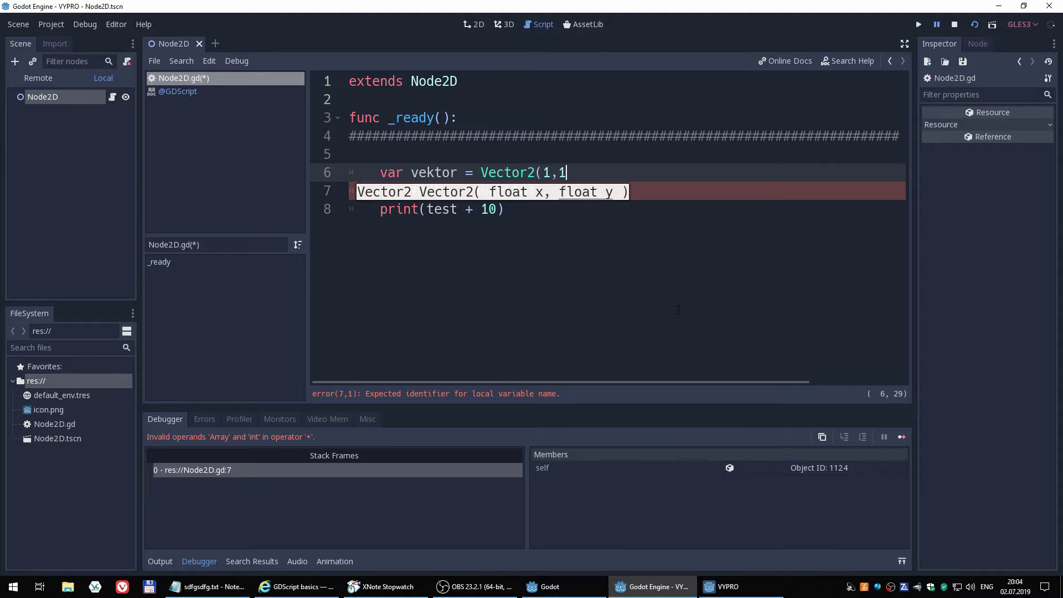
type("]")
key("BackSpace")
type(")")
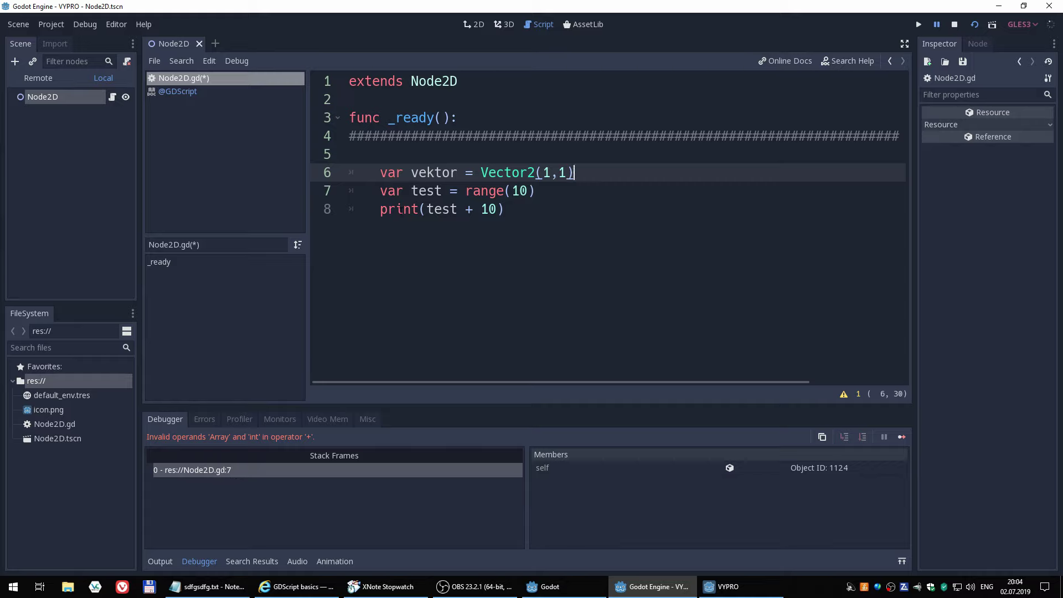
Change the print line to print(vektor) and run the scene, outputting (1, 1)
left_click(494, 209)
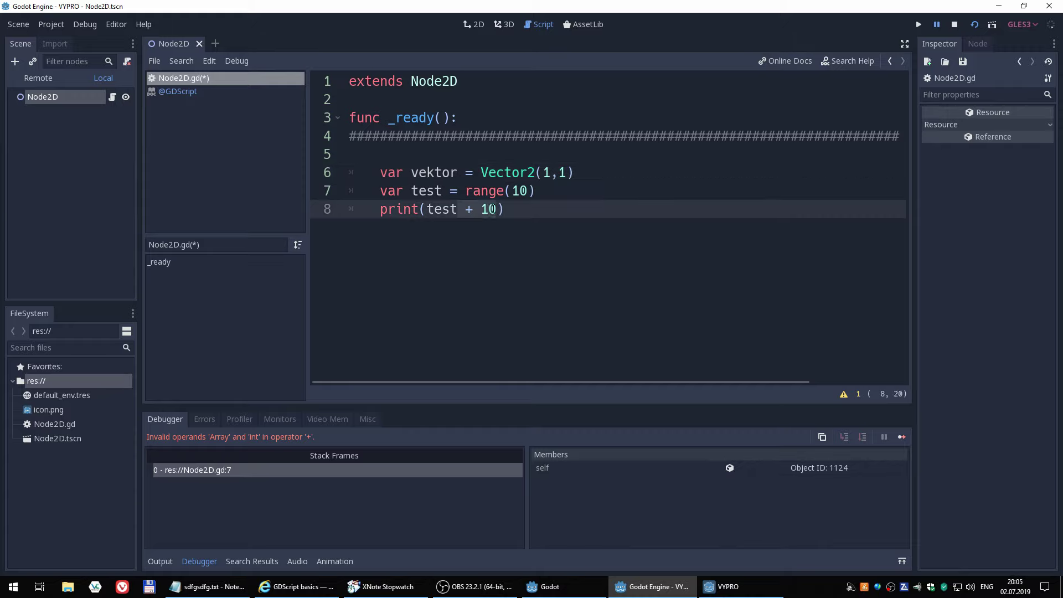
left_click(427, 208)
key("Delete")
key("Delete")
key("Delete")
type("vektop")
key("BackSpace")
key("BackSpace")
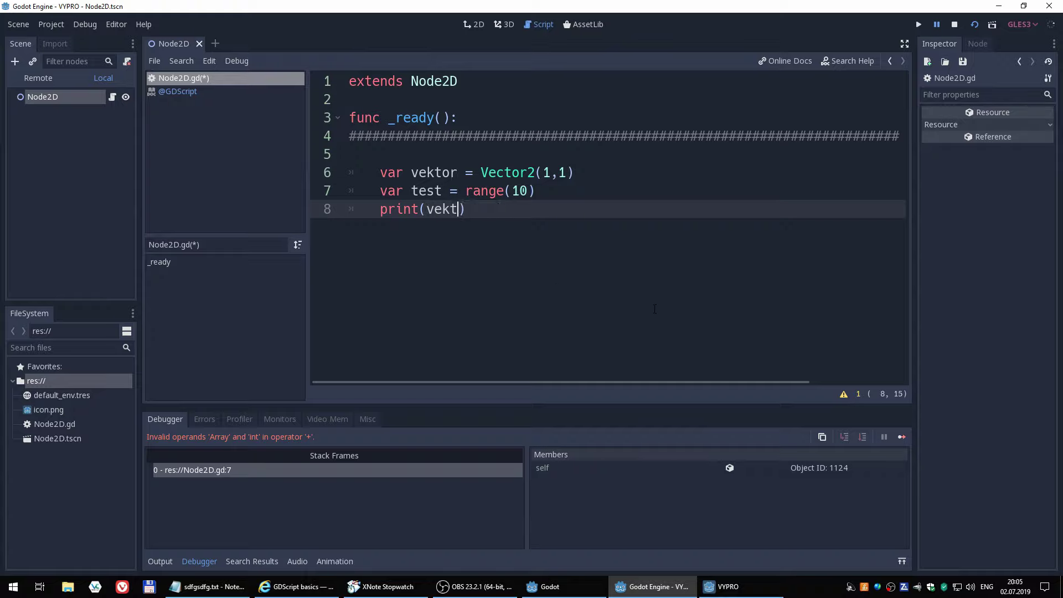
type("or")
left_click(975, 22)
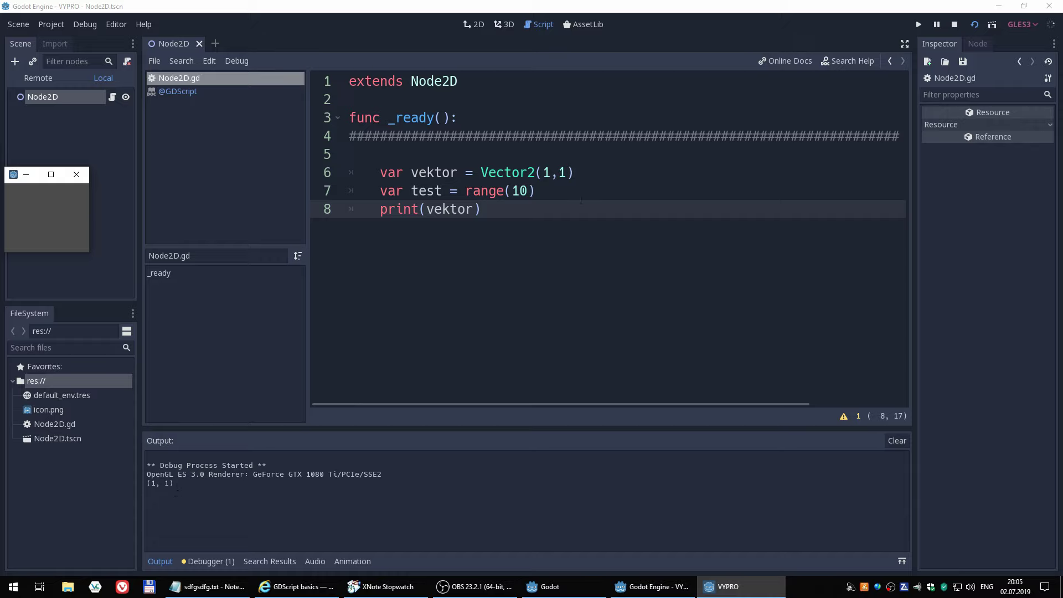
Add print(test) on line 9, rerun the scene, and close the game window
left_click(509, 205)
key("Return")
type("p")
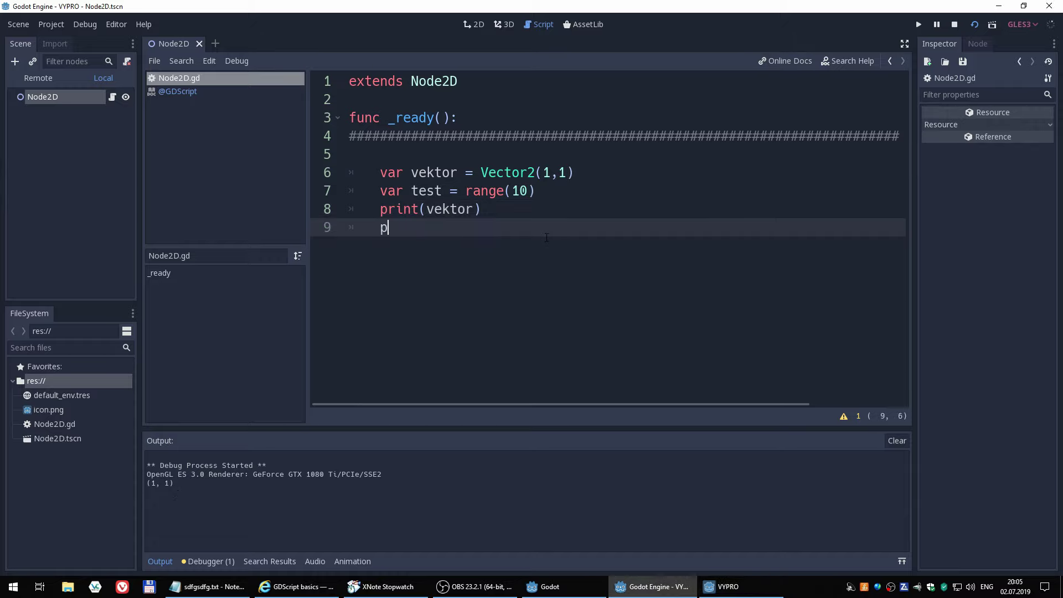
type("rint")
type("(")
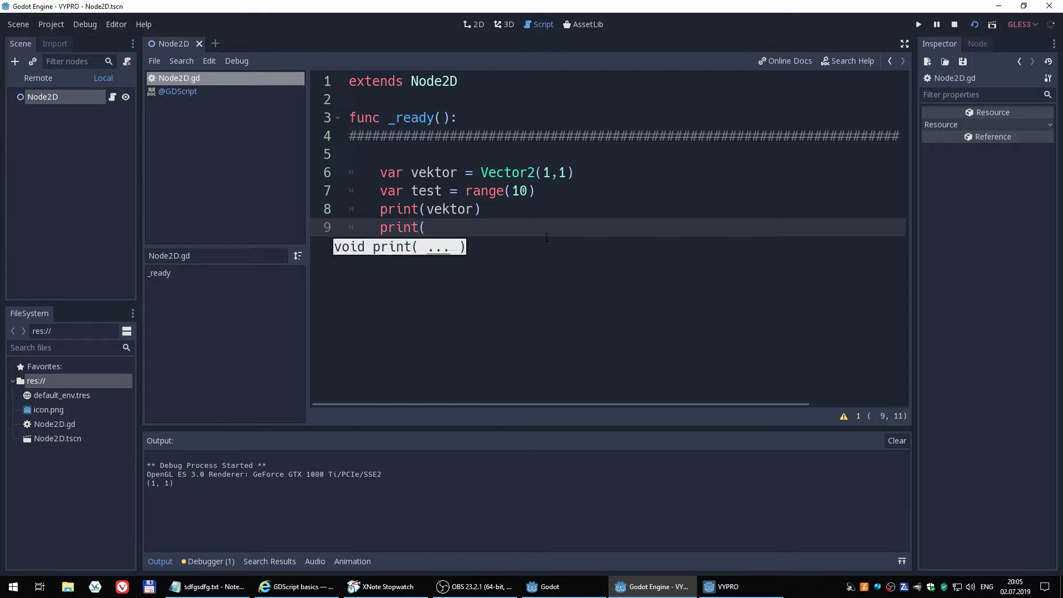
type("test)")
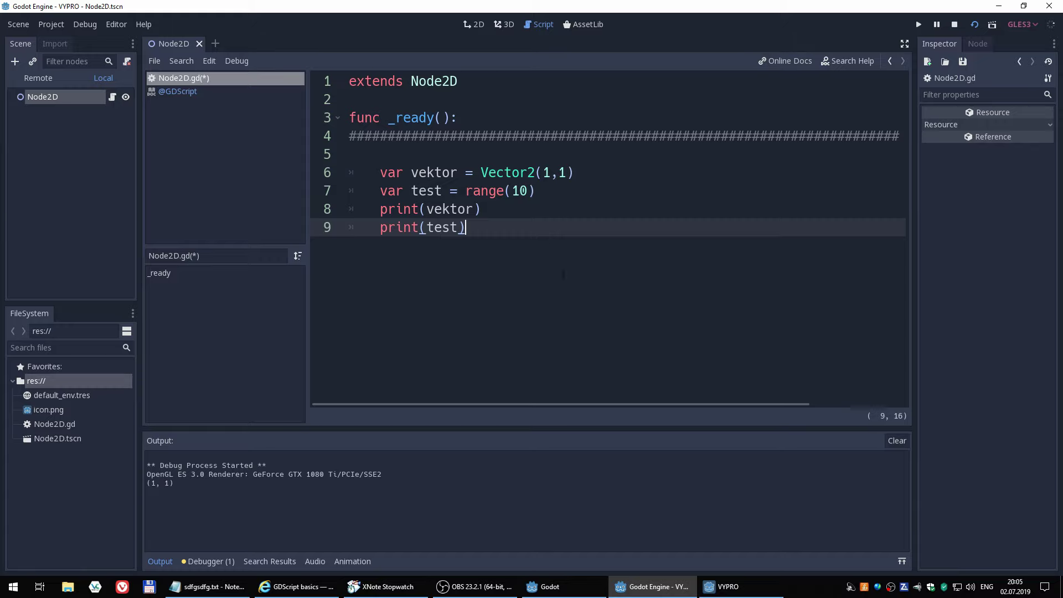
left_click(976, 24)
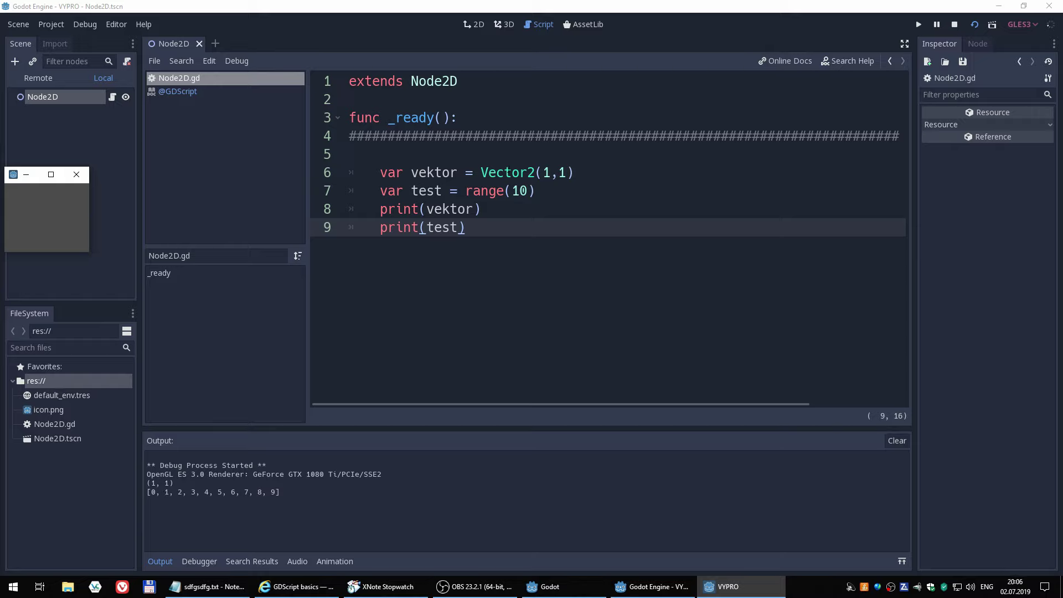
key("alt+F4")
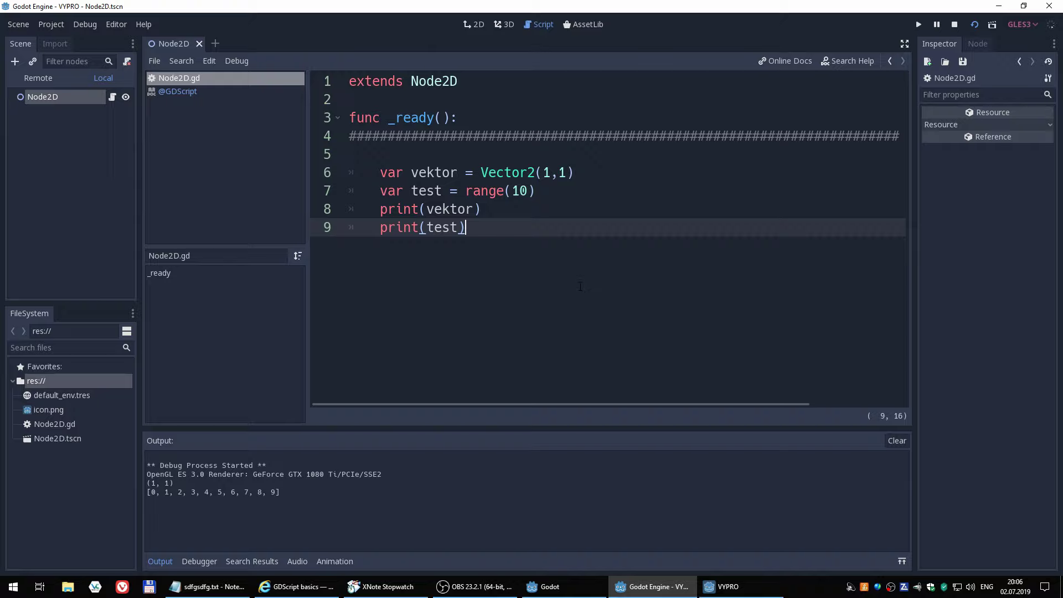
Add print(vektor + 10) on line 10 and run it, triggering the Vector2 + int error
key("Return")
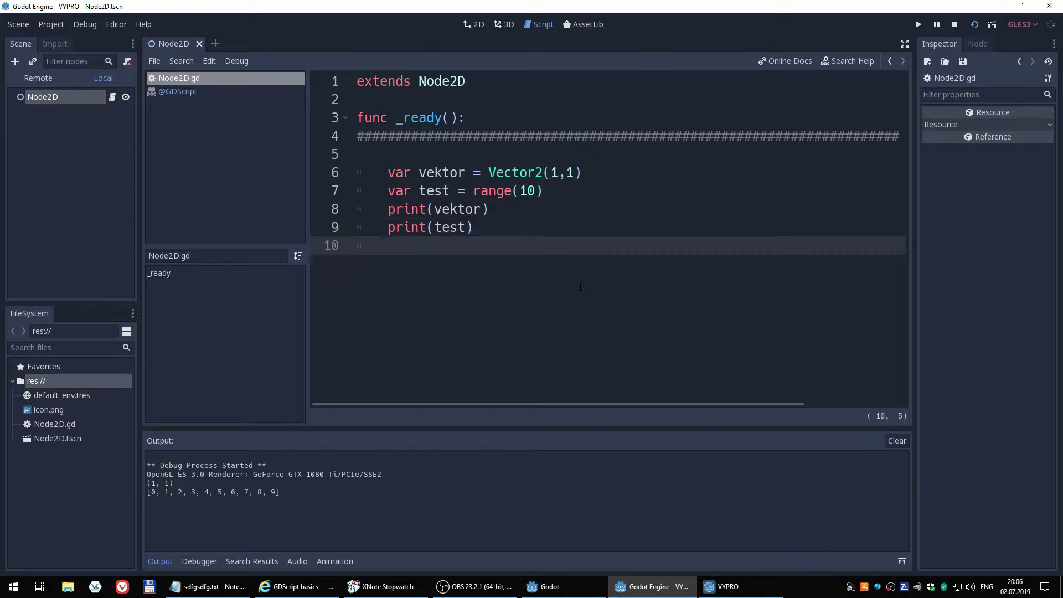
type("print")
type("(")
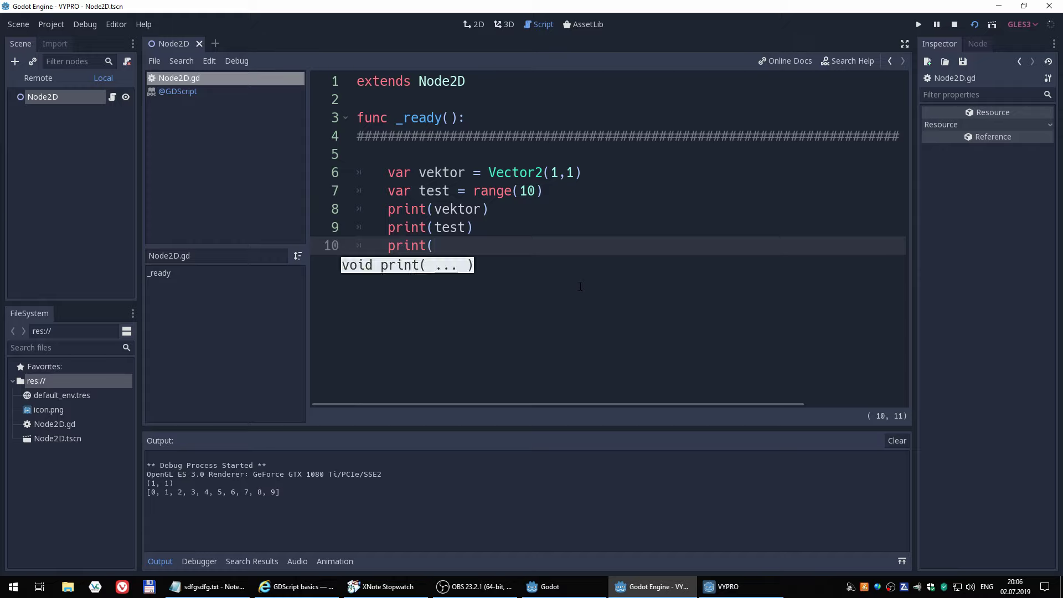
type("vektor")
type(" + 10]")
key("BackSpace")
type(")")
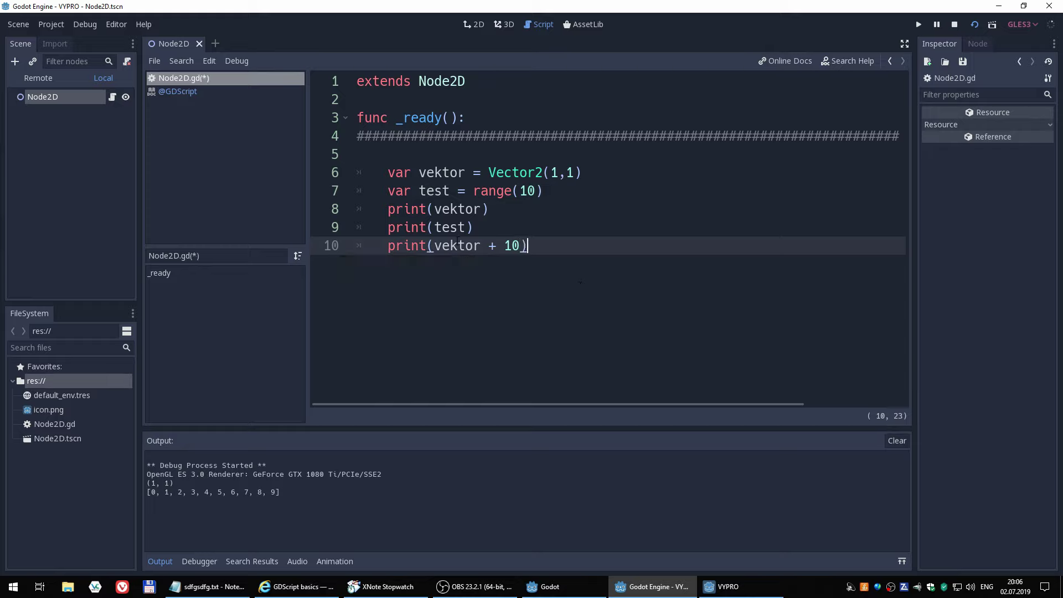
left_click(978, 22)
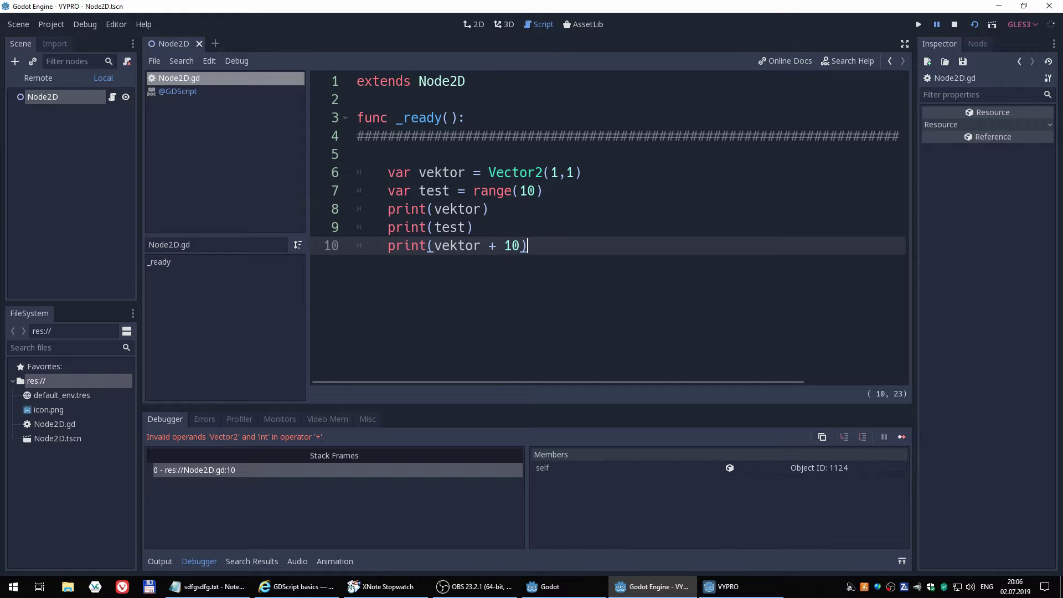
Set vektor to "ahoj" instead of Vector2(1,1) and rerun the scene
left_click(592, 177)
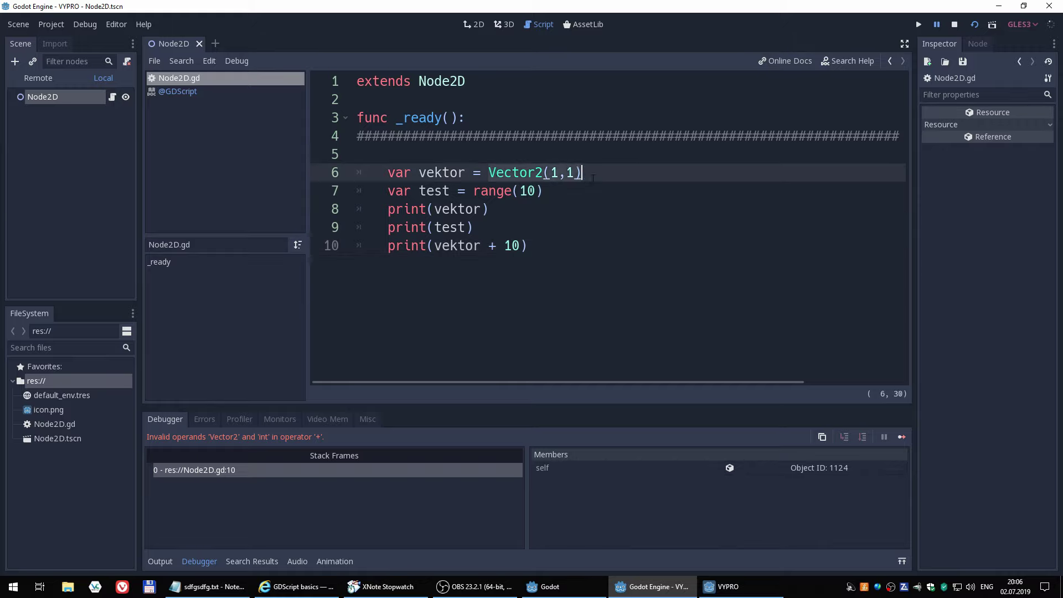
key("BackSpace")
key("BackSpace")
key("BackSpace")
type("\"")
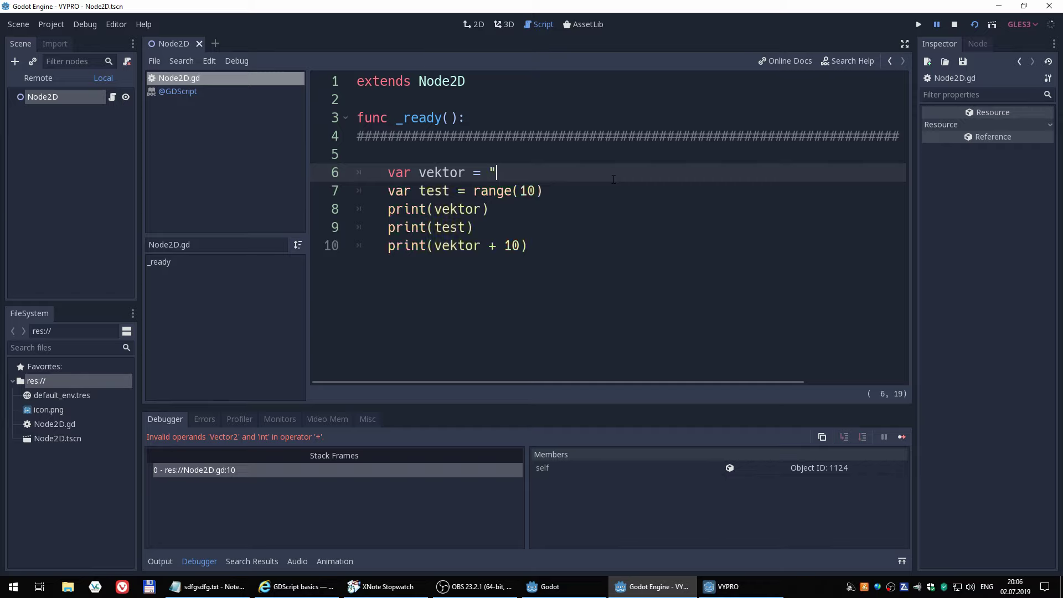
type("ahoj\"")
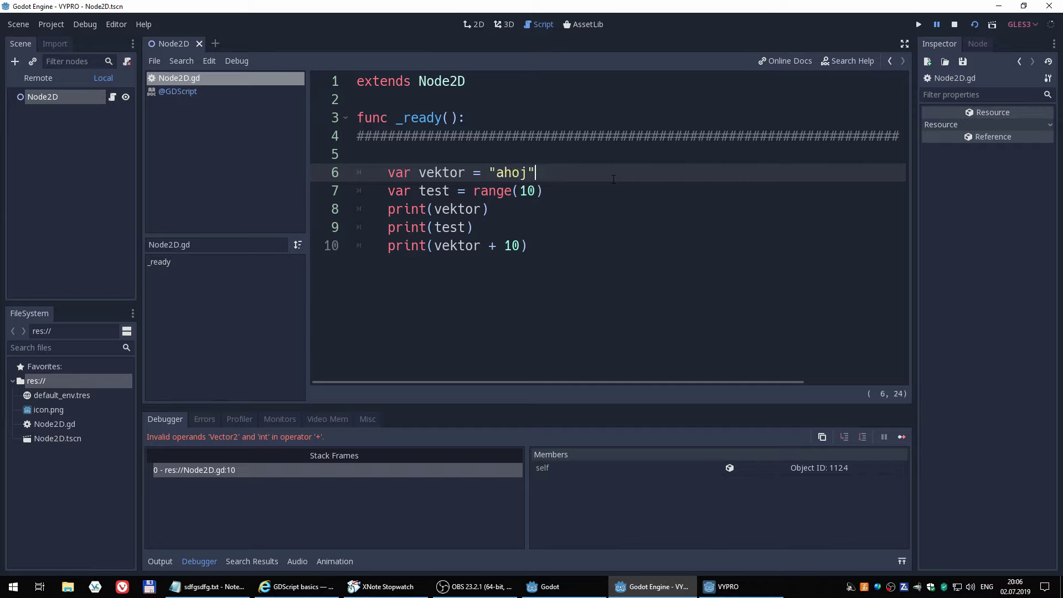
left_click(970, 24)
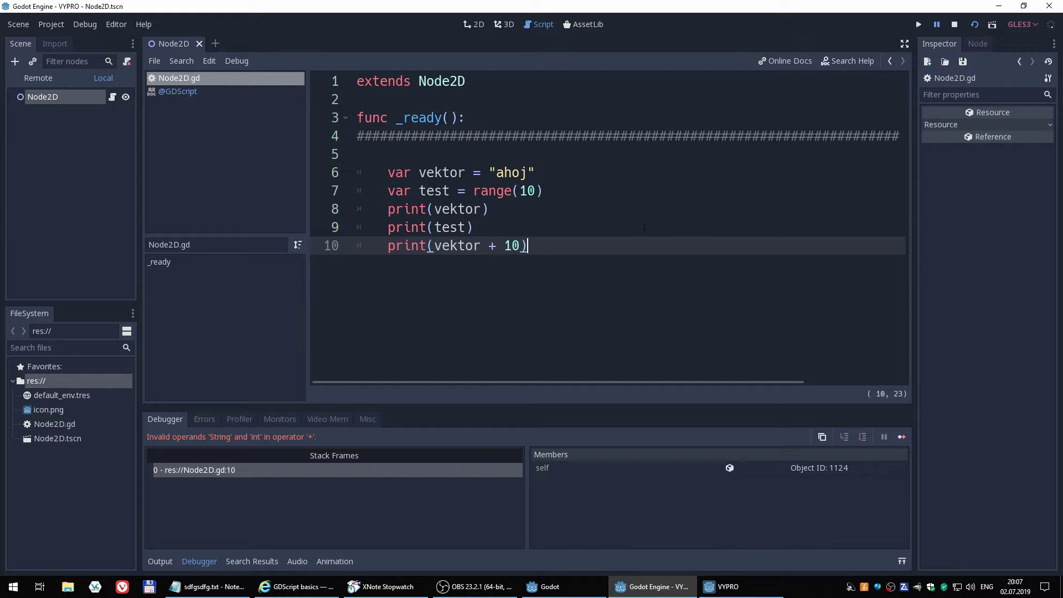
Move to the 10 in print(vektor + 10) on line 10
left_click(530, 208)
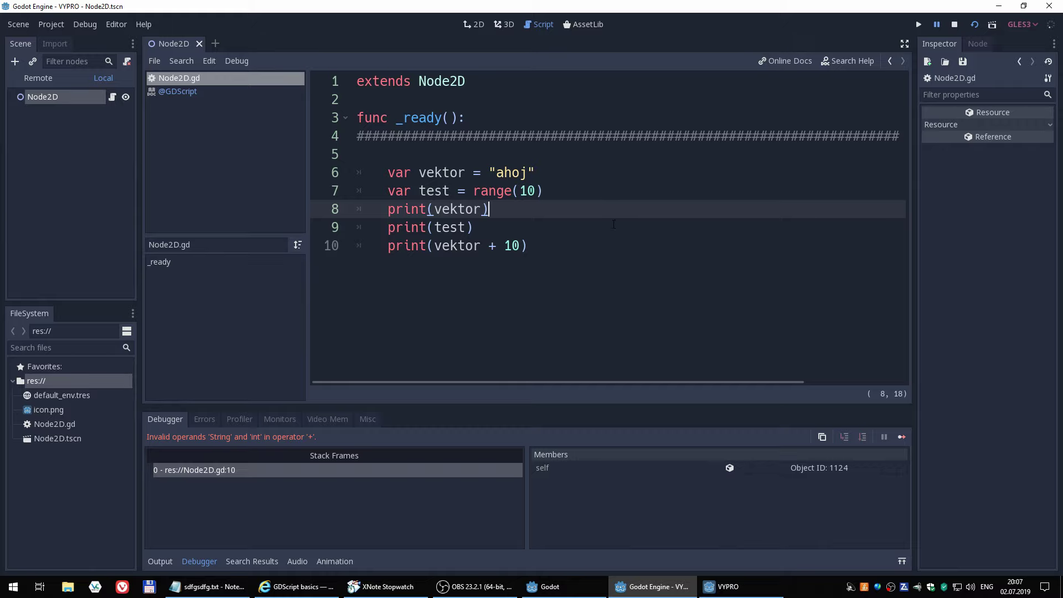
key("Down")
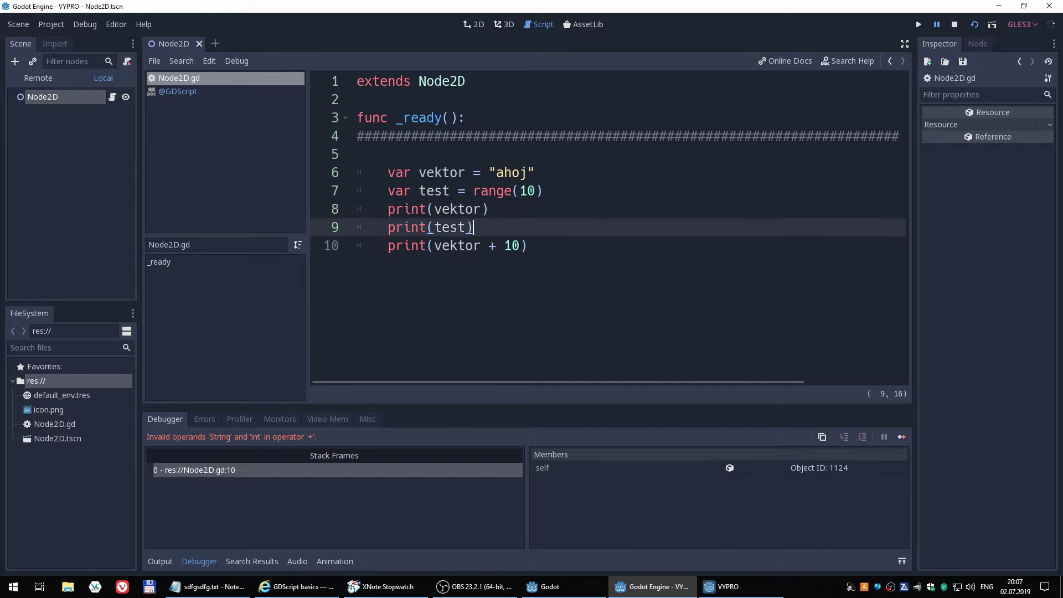
left_click(506, 245)
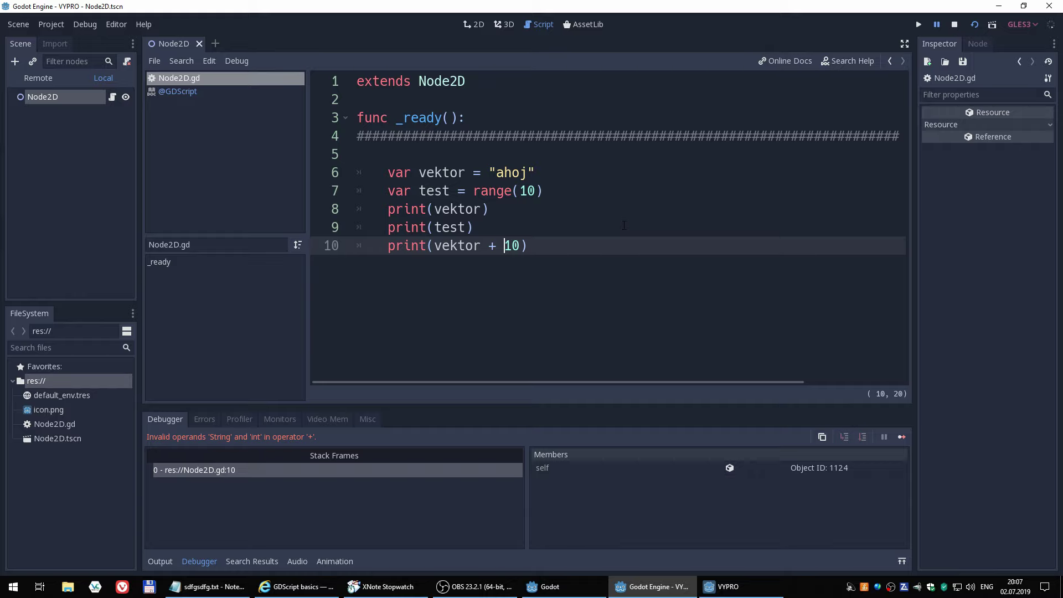
Wrap the 10 on line 10 in str(), so it reads print(vektor + str(10))
type("str")
type("ing")
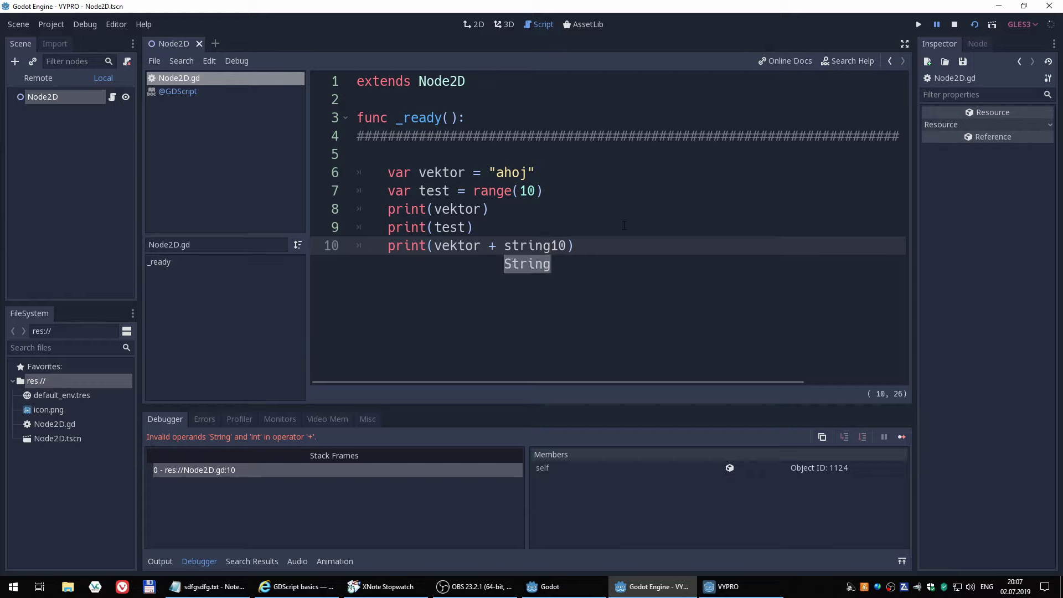
type("(")
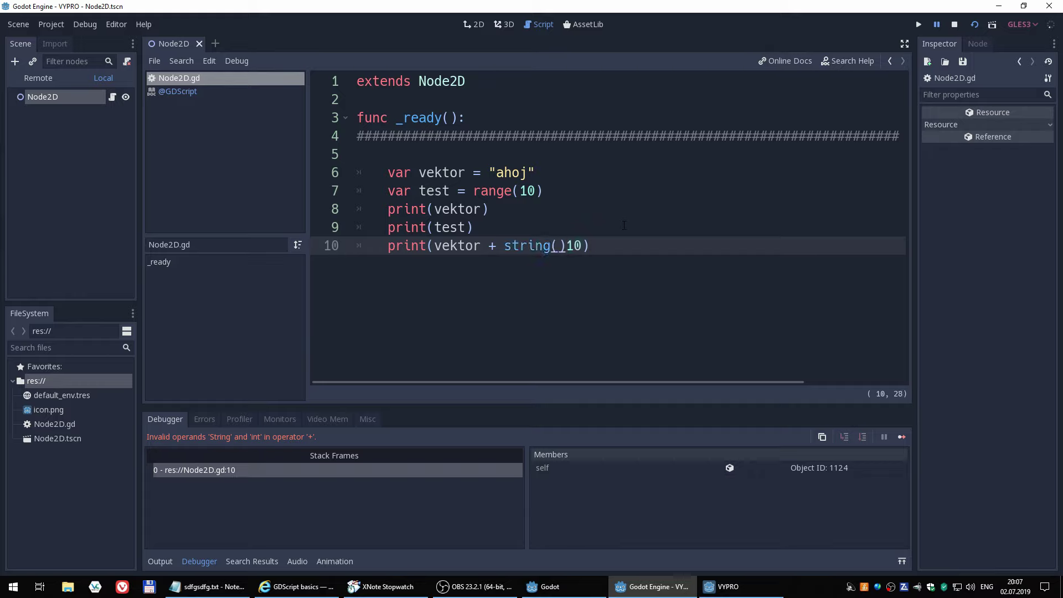
key("Right")
key("Right")
type(")")
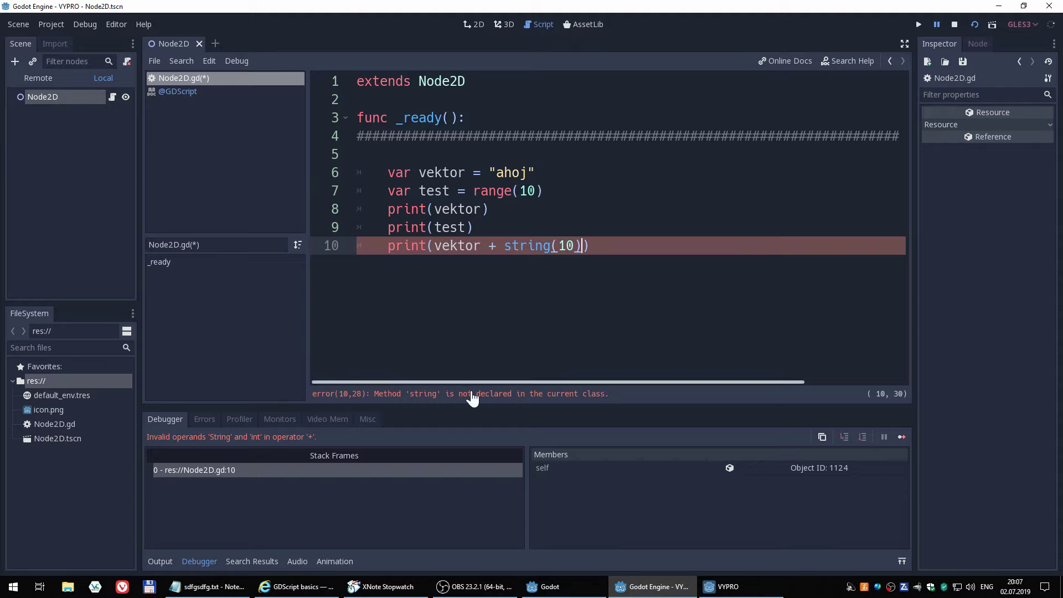
left_click(532, 246)
key("Delete")
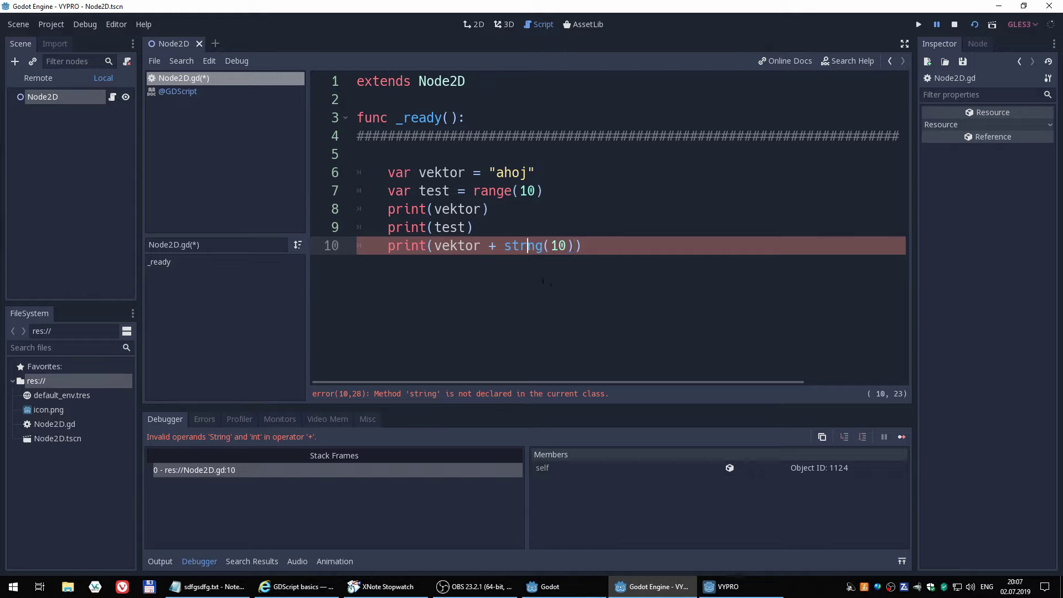
key("Delete")
key("BackSpace")
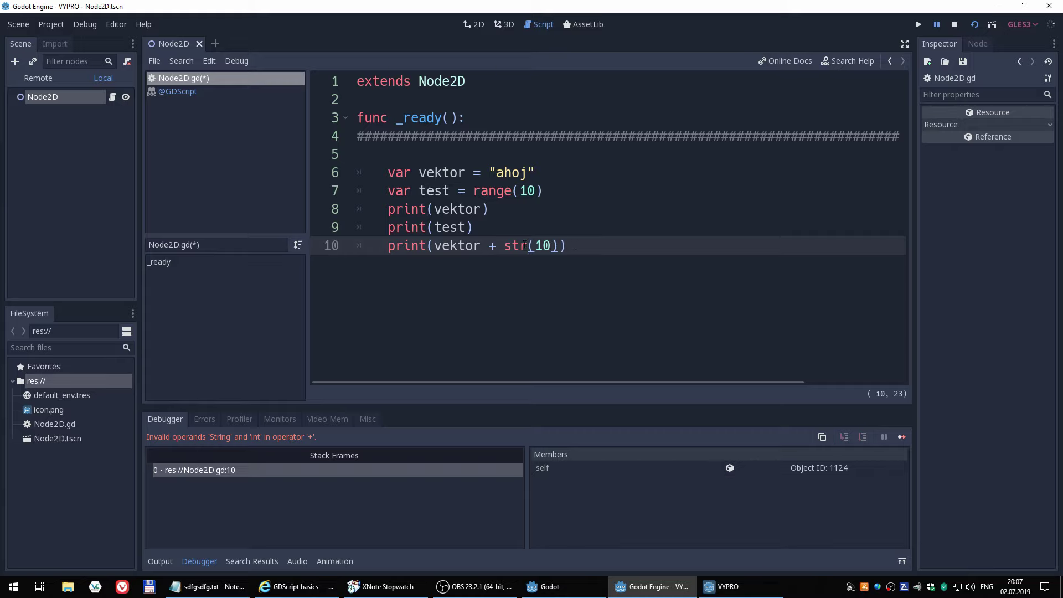
Run the scene to get ahoj10 in the Output, then stop it
left_click(582, 245)
type("\"10")
type("\"")
key("BackSpace")
key("BackSpace")
key("BackSpace")
key("BackSpace")
key("BackSpace")
left_click(976, 22)
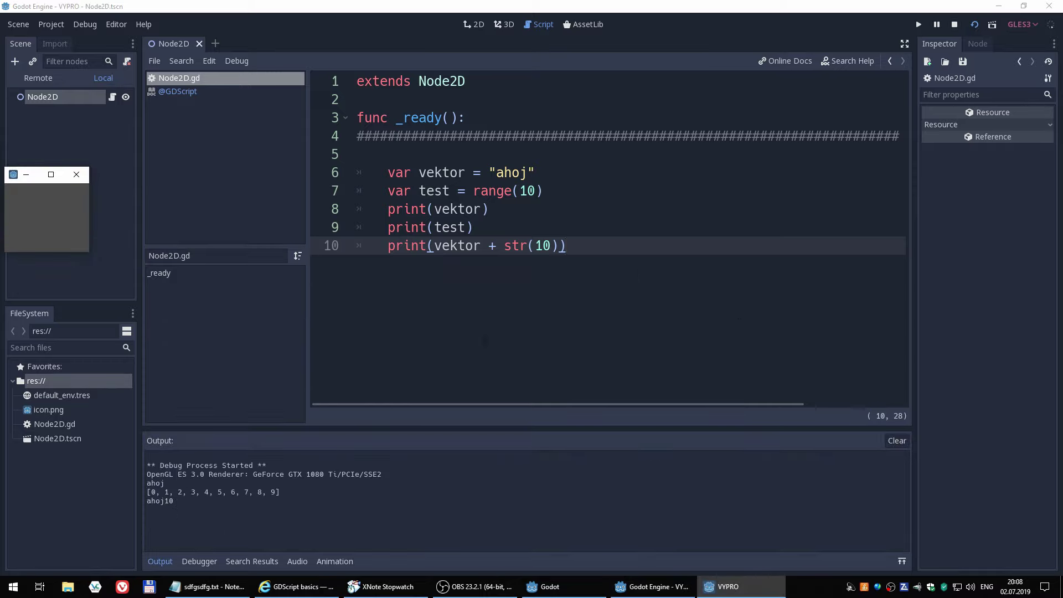
left_click(953, 24)
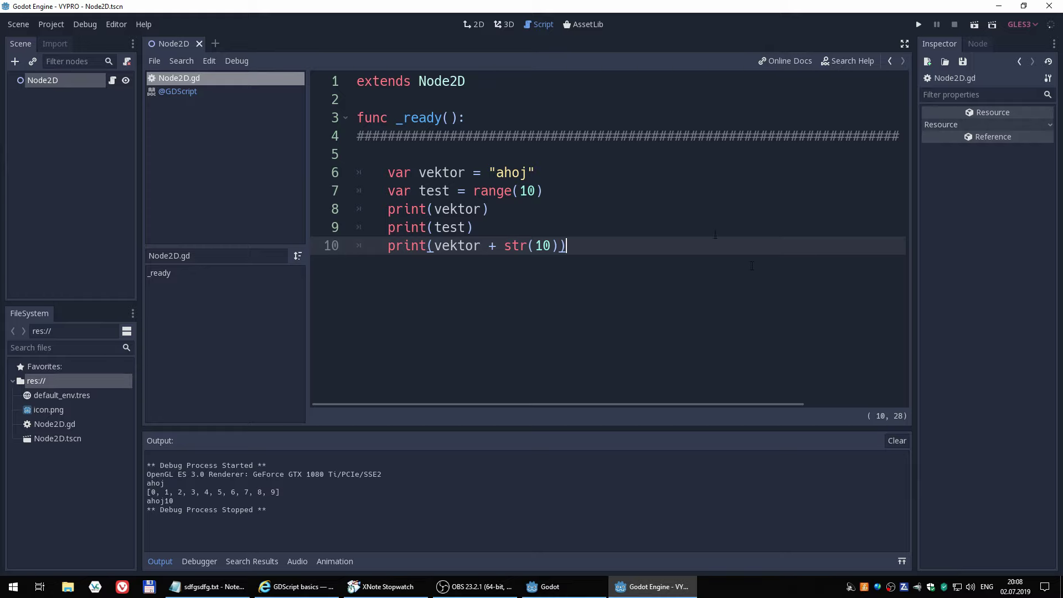
Delete the old code on lines 6 through 10 of _ready()
key("Up")
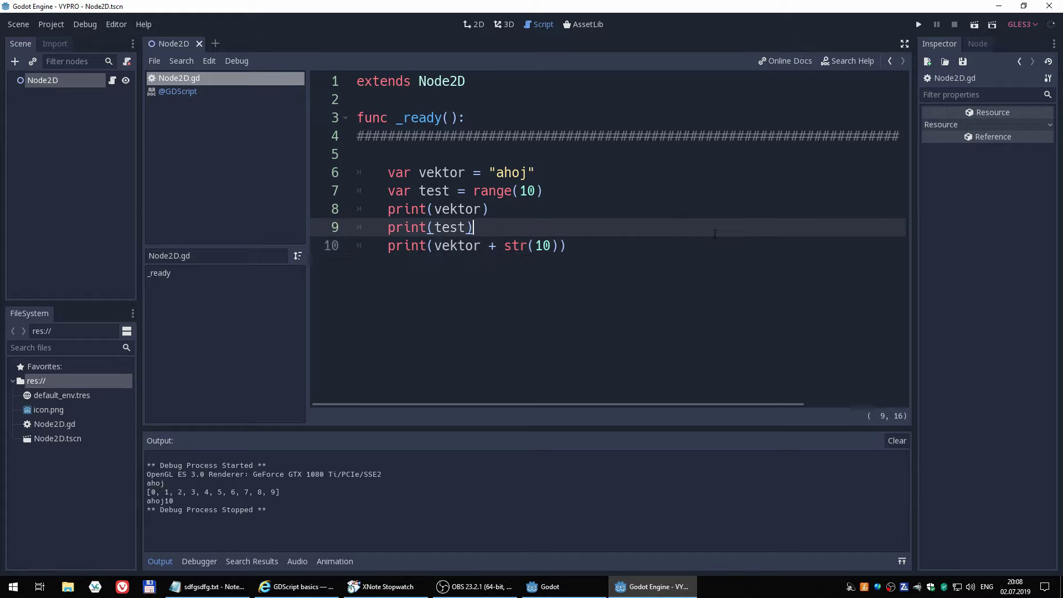
key("Up")
key("Up")
key("Up")
key("Home")
key("shift+Down")
key("shift+Down")
key("shift+Down")
key("shift+Down")
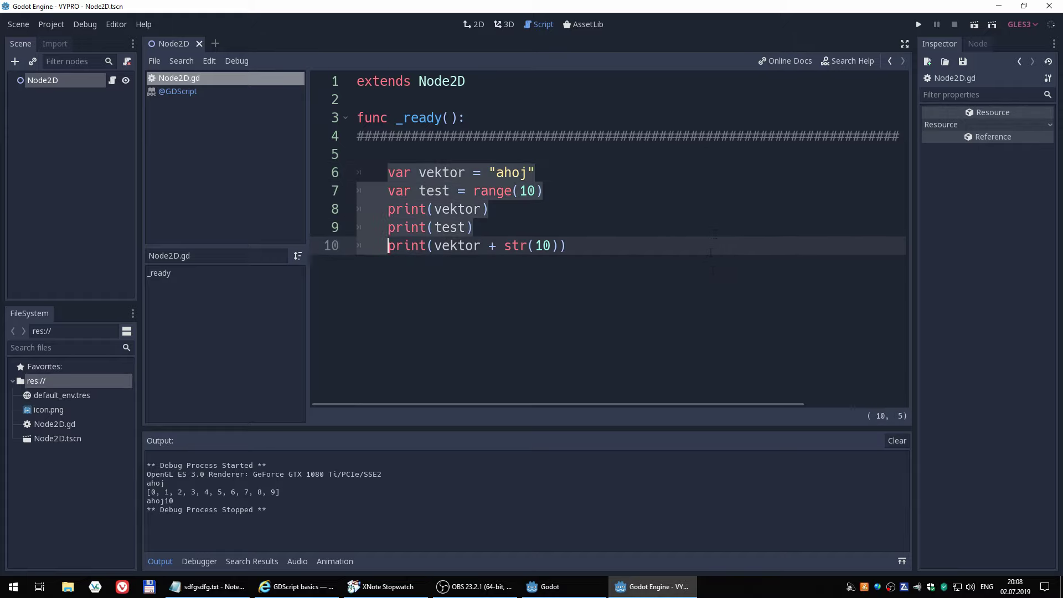
key("shift+End")
key("BackSpace")
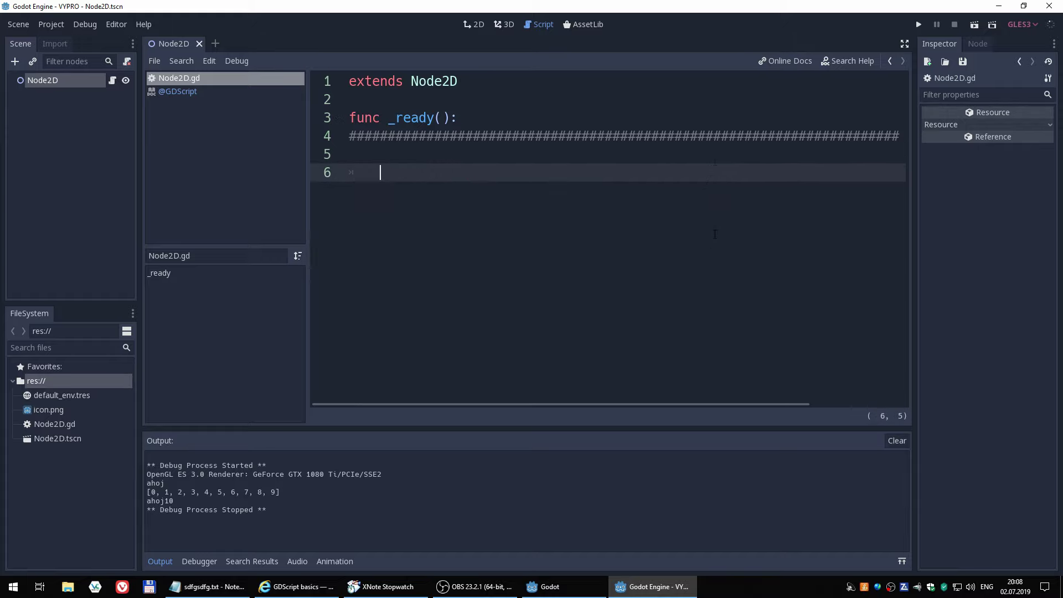
Declare var text = "10" and var cislo = 10
type("var ")
type("text ")
type("-")
key("BackSpace")
type("= ")
type("\"")
type("10\"")
key("Return")
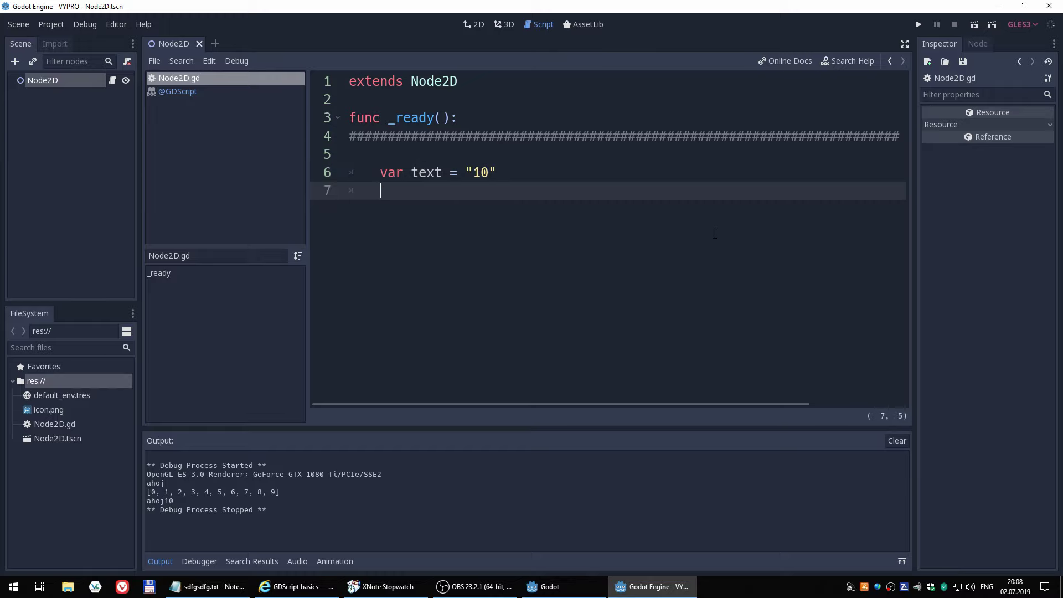
type("var ")
type("cislo = ")
type("10")
Add print(text + text) and print(cislo + cislo) after a blank line
key("Return")
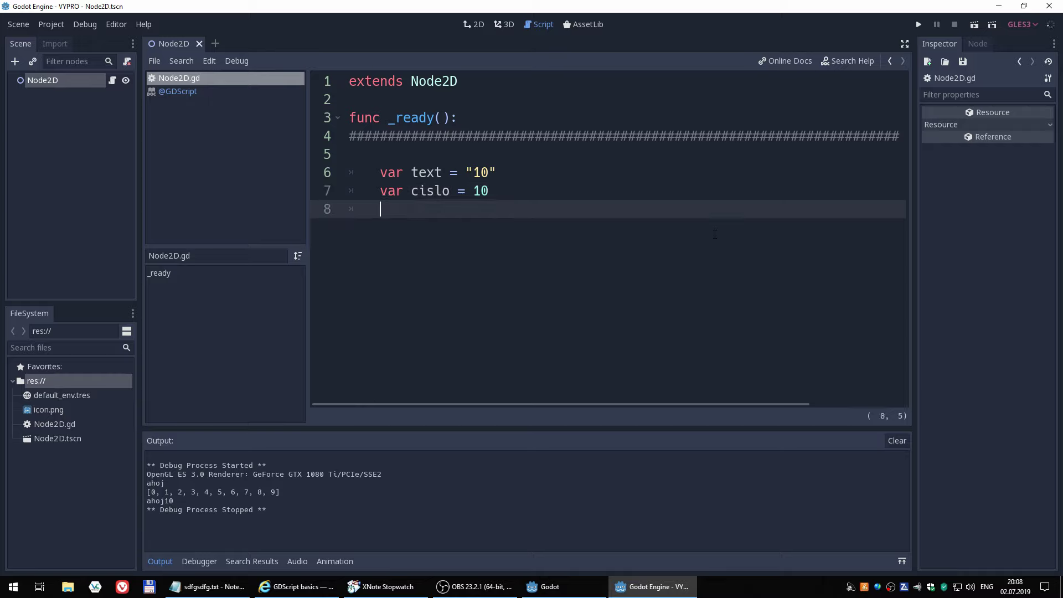
key("Return")
type("print")
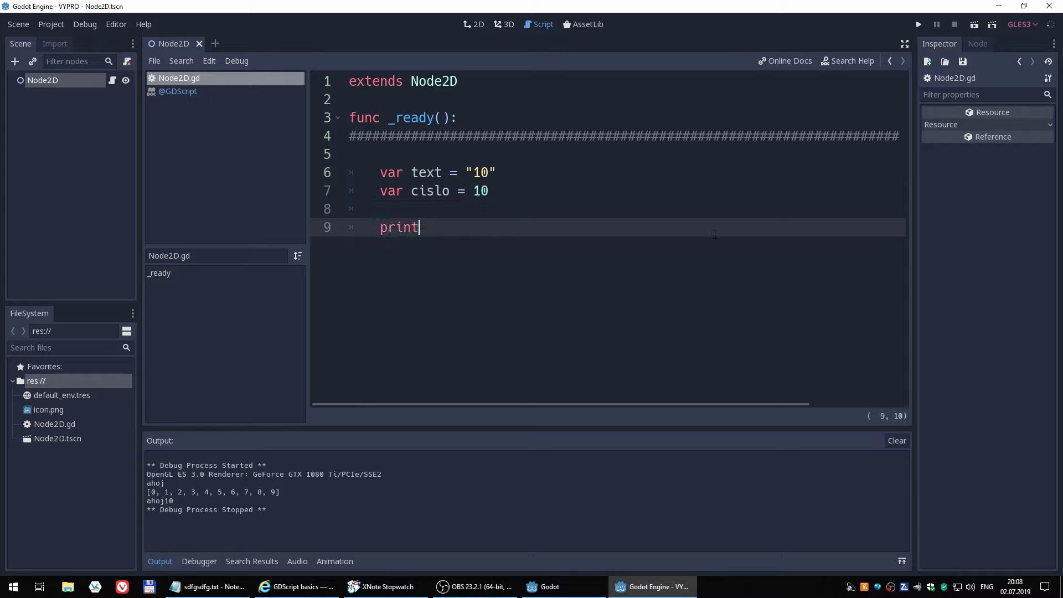
key("Up")
key("Down")
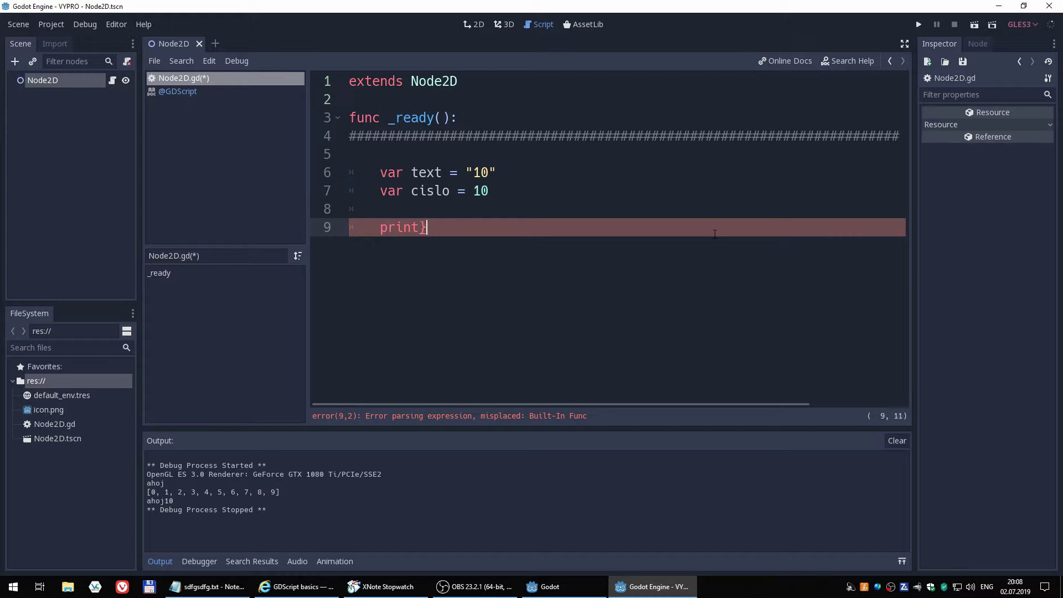
type("(")
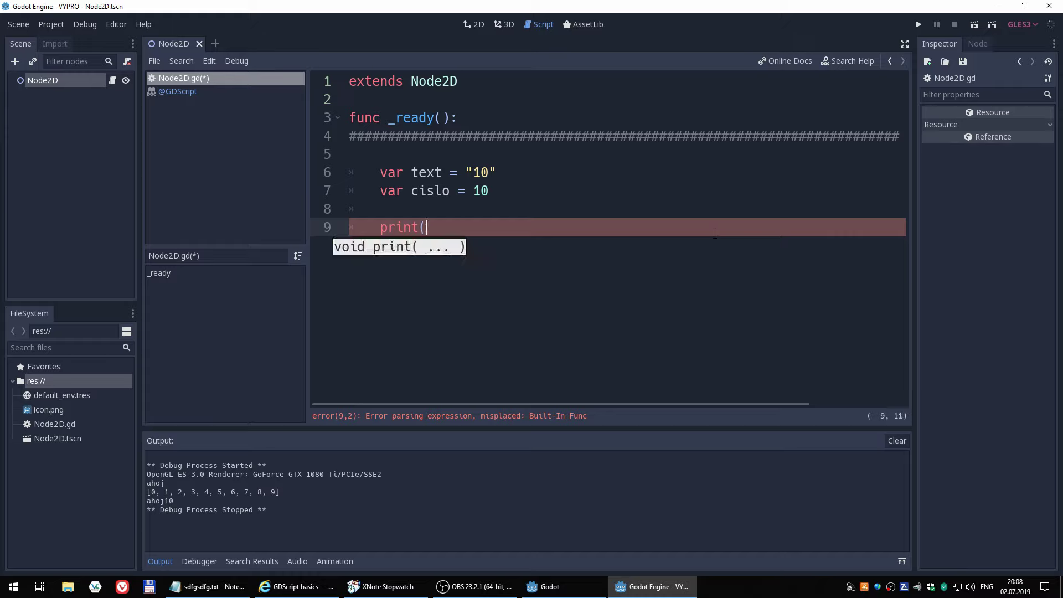
type("text")
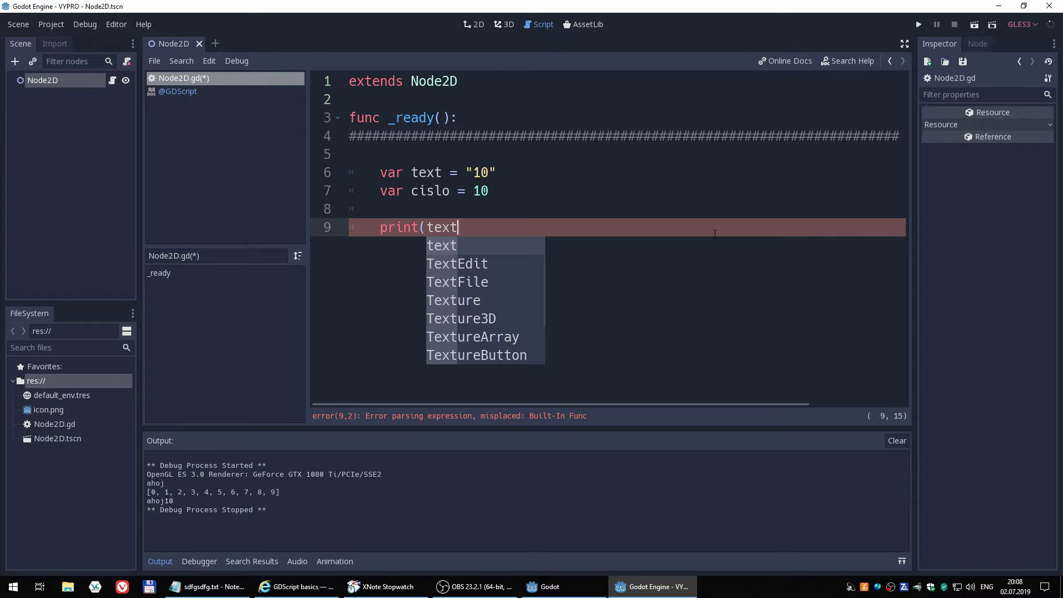
type(" + text")
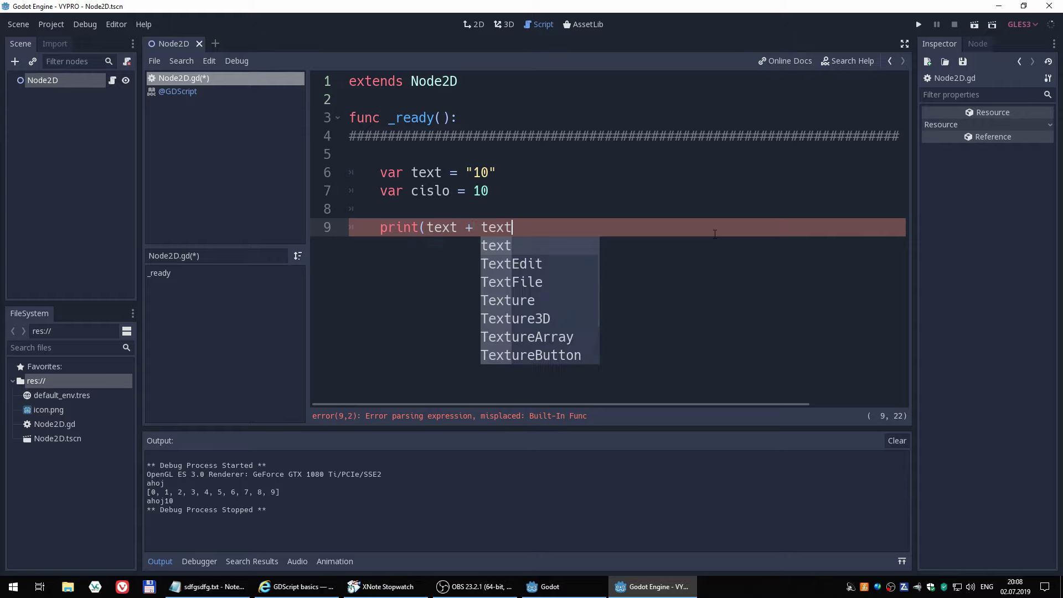
key("Escape")
type(")")
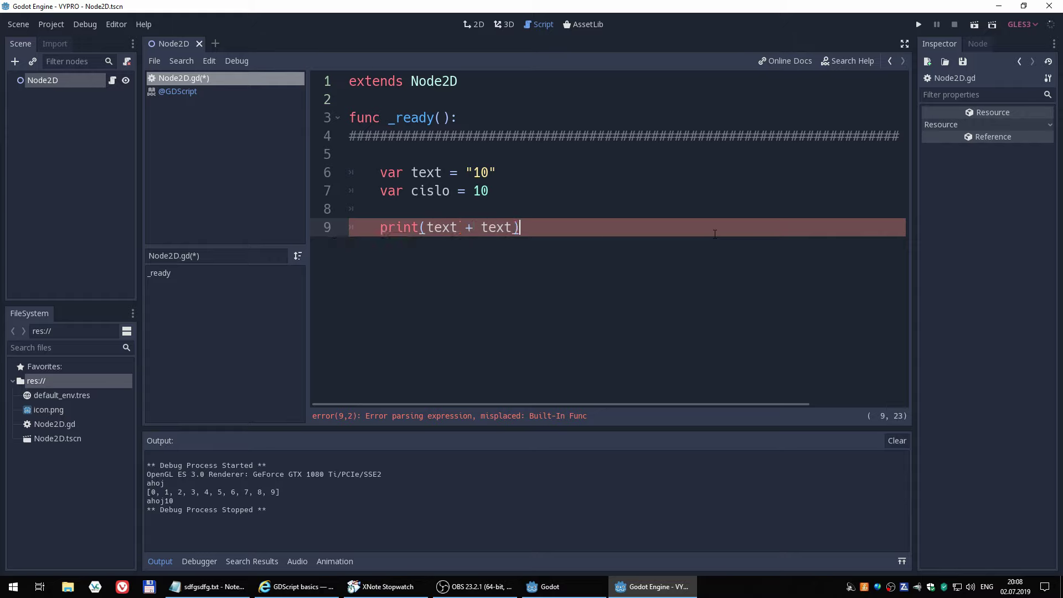
key("Return")
type("print")
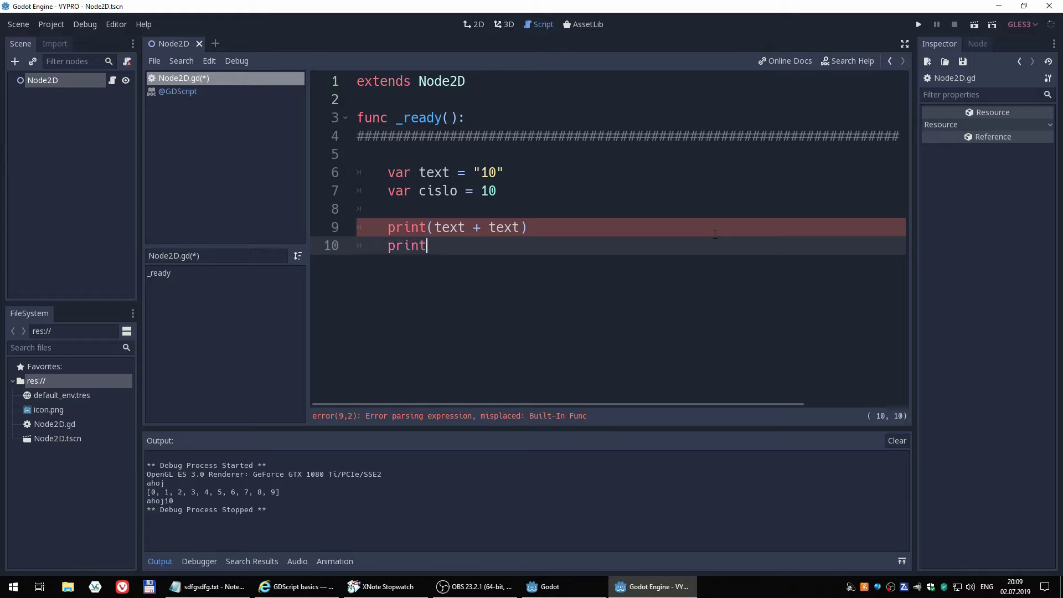
type("(")
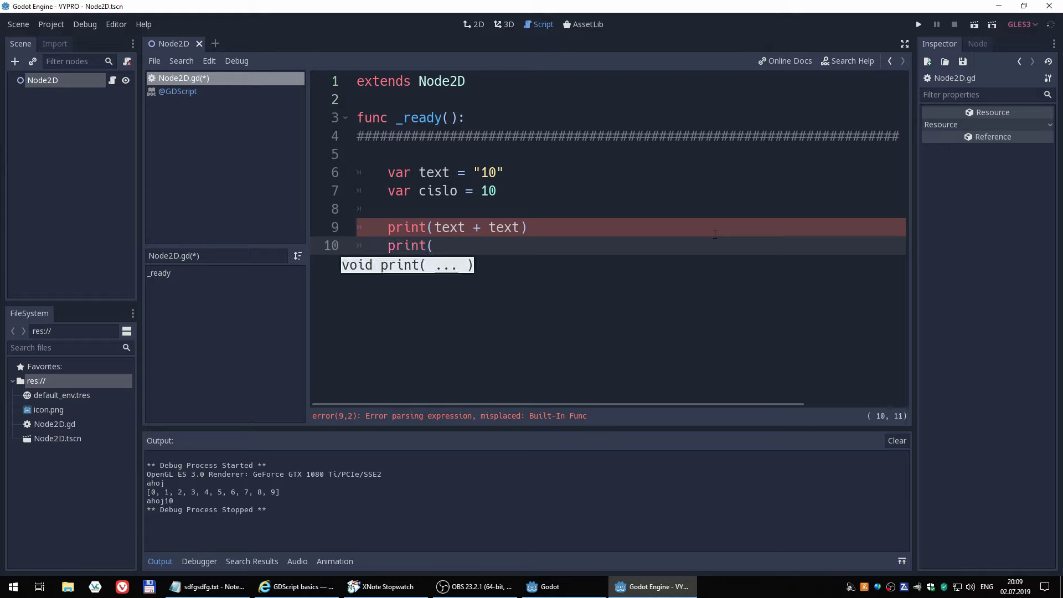
type("cislo + cisl")
type("o)")
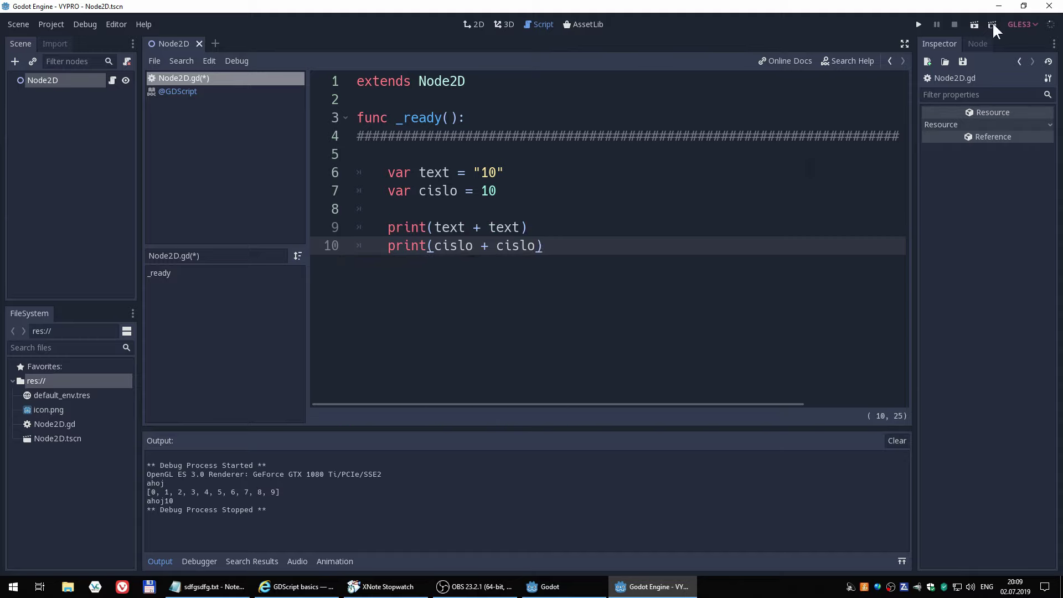
Run the scene to get 1010 and 20 in the Output, then add an empty line 11
left_click(973, 23)
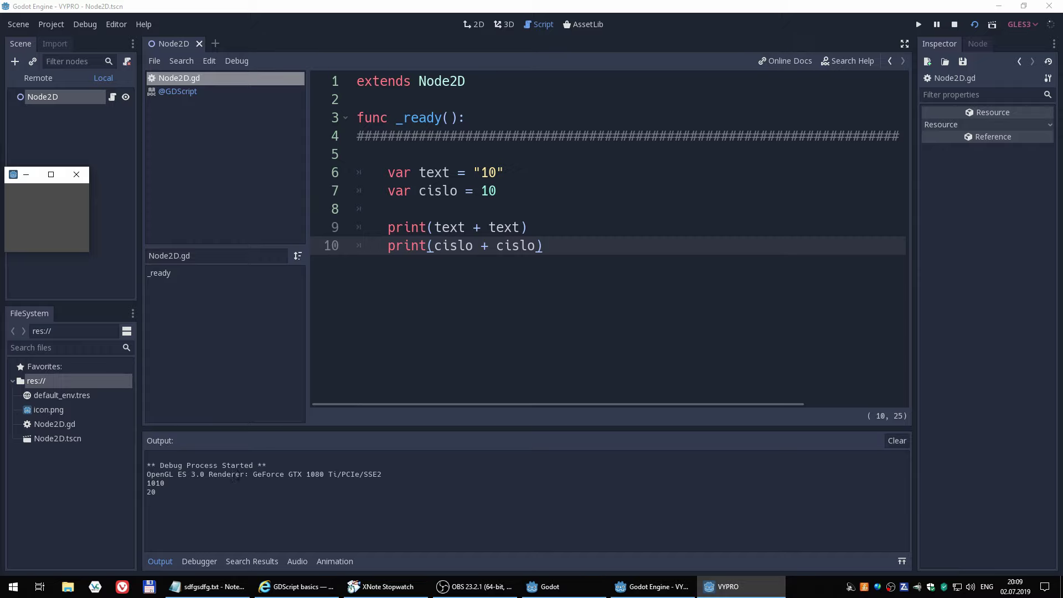
left_click(686, 244)
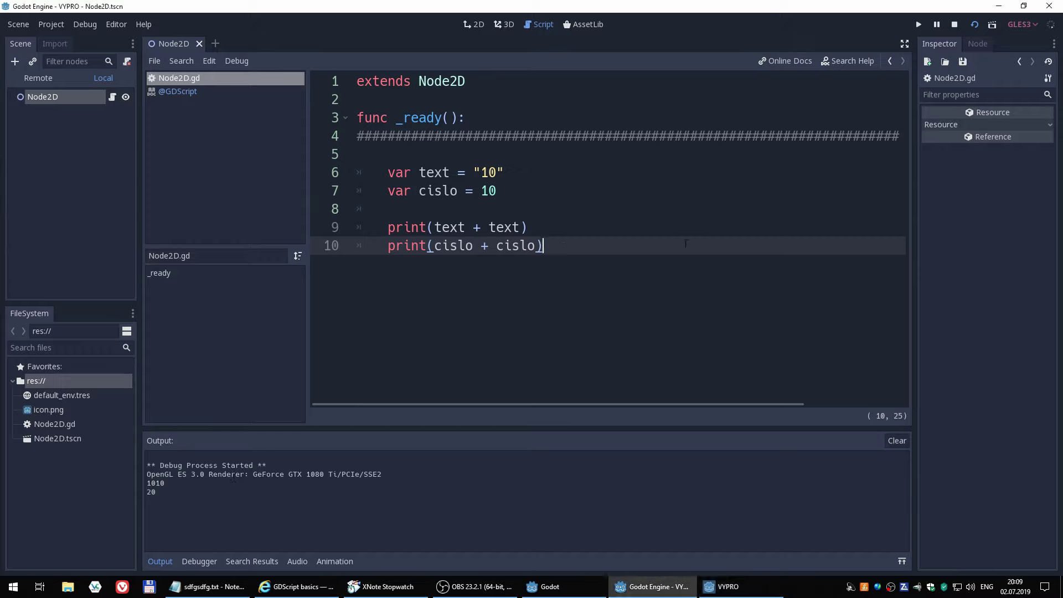
key("Return")
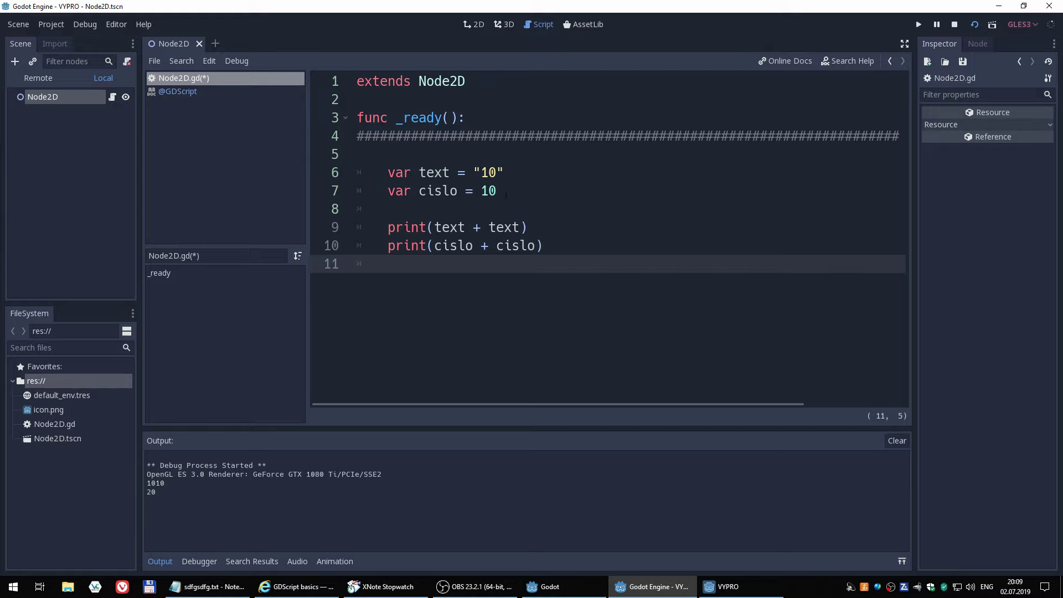
Wrap both text operands on line 9 in int(), giving print(int(text) + int(text))
key("Up")
key("Up")
key("Right")
key("Right")
key("Right")
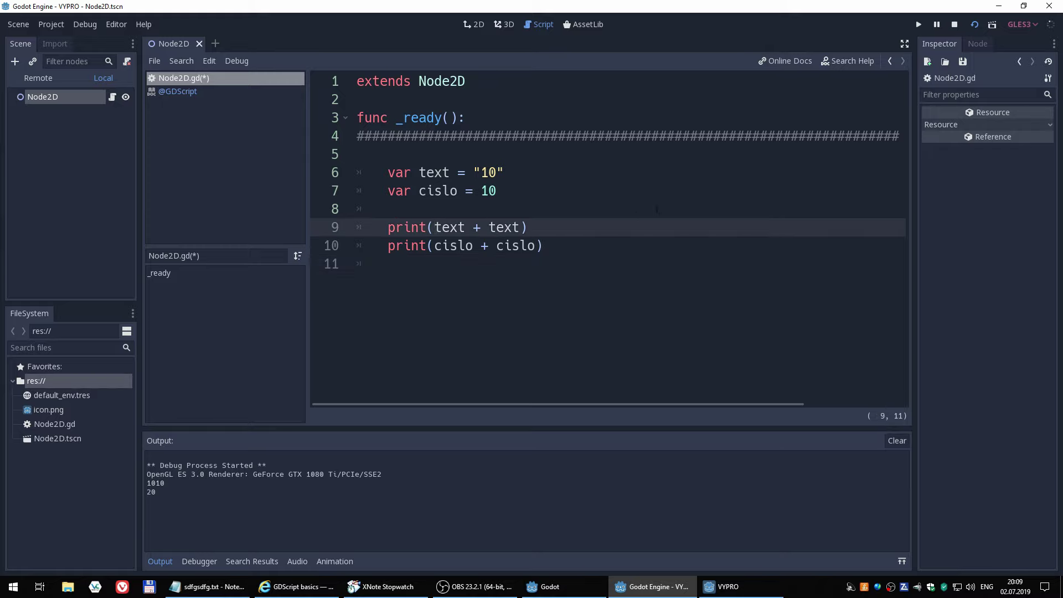
type("i")
type("nt(")
key("Right")
key("Right")
key("Right")
key("Right")
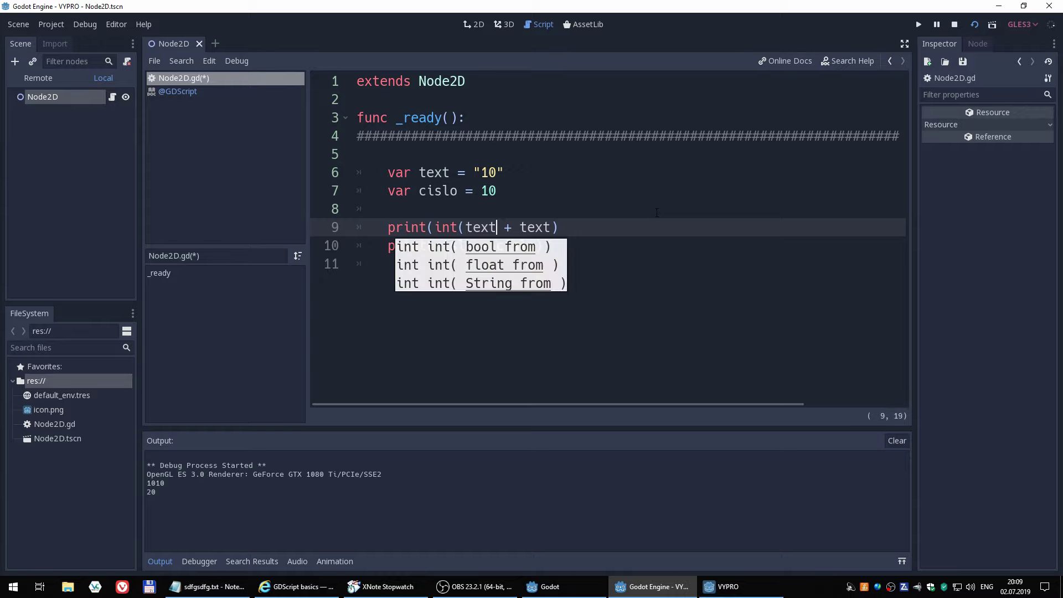
type(")")
key("Right")
key("Right")
key("Right")
type("in")
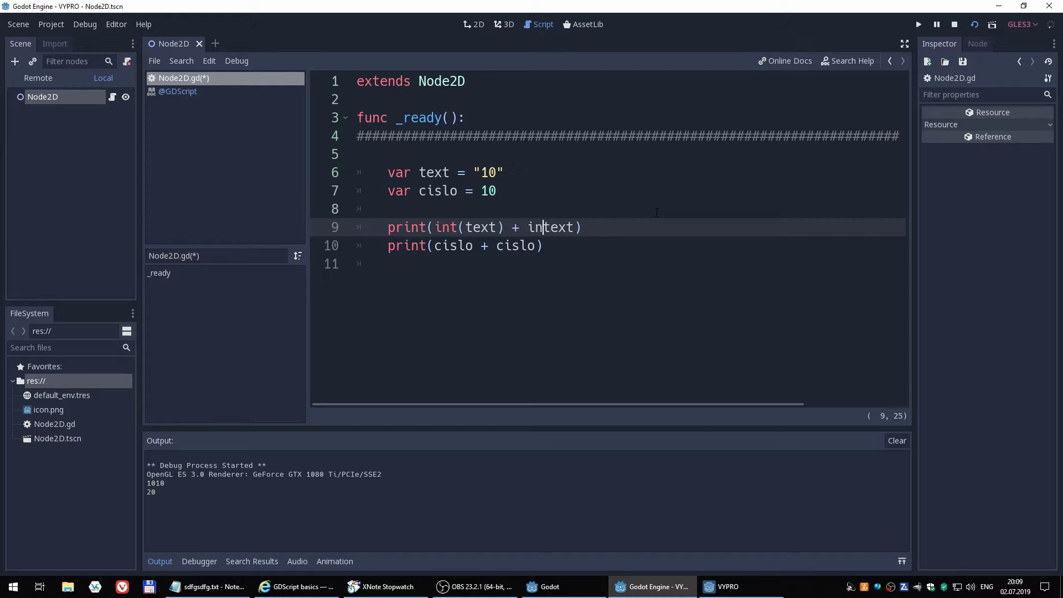
type("t(t")
key("Right")
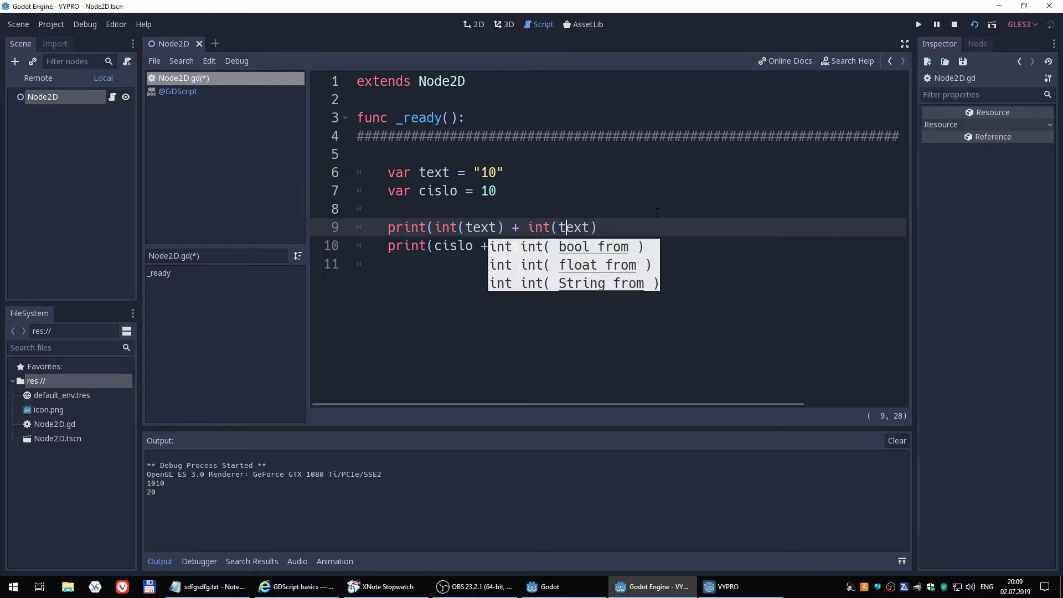
key("Right")
key("Right")
key("Right")
type(")")
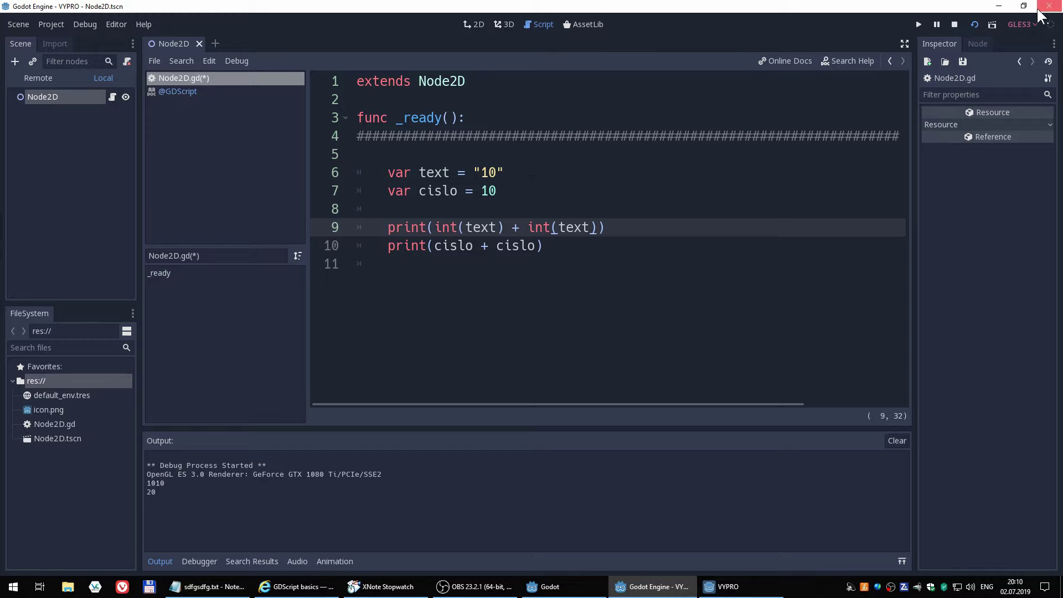
Rerun the scene with the int() conversions, getting 20 twice, and return to the script editor
left_click(993, 25)
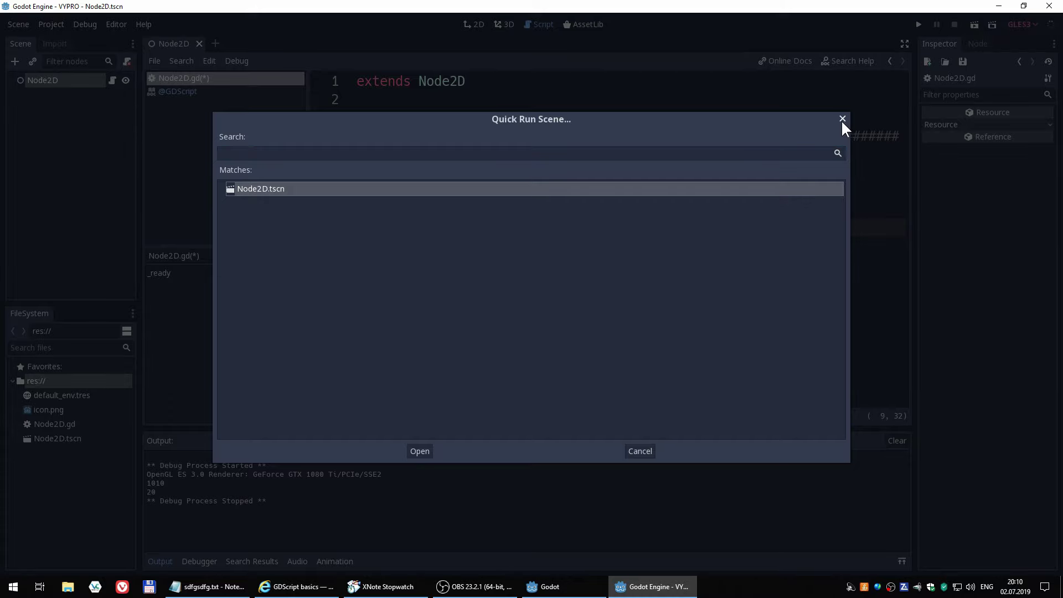
left_click(841, 119)
left_click(973, 24)
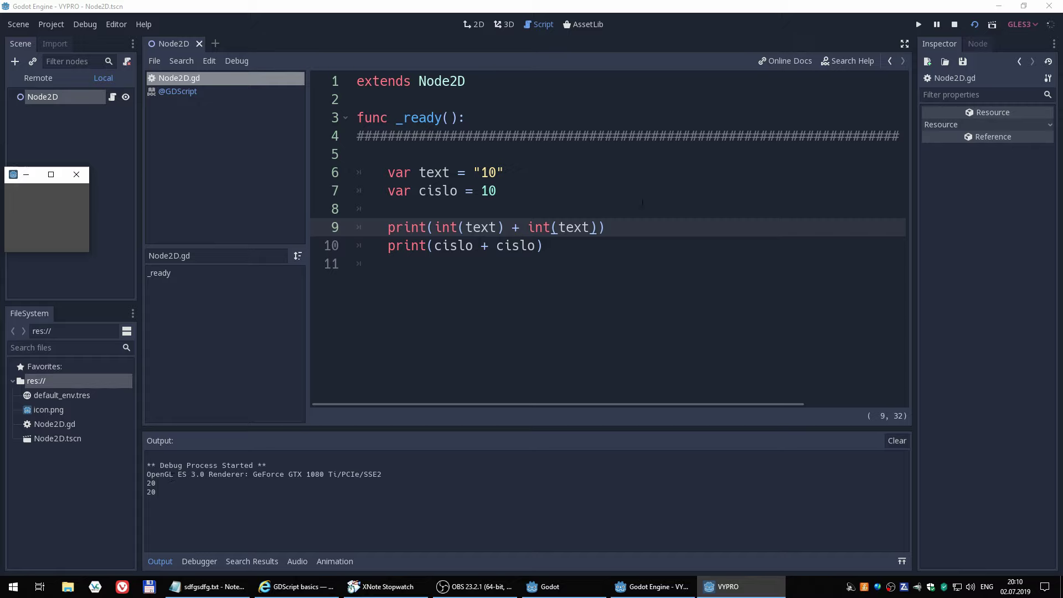
left_click(150, 481)
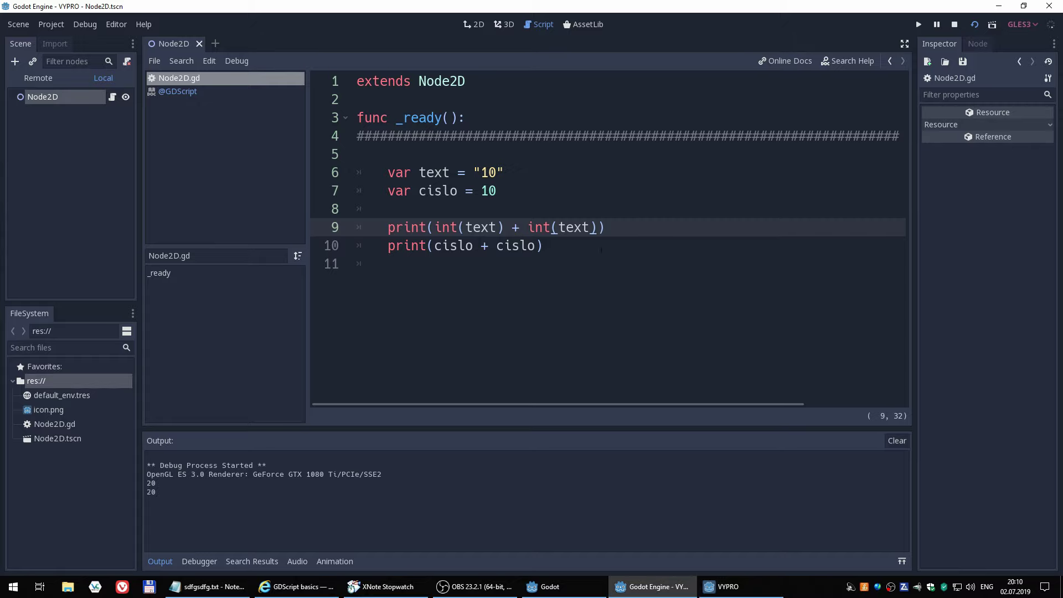
left_click(654, 284)
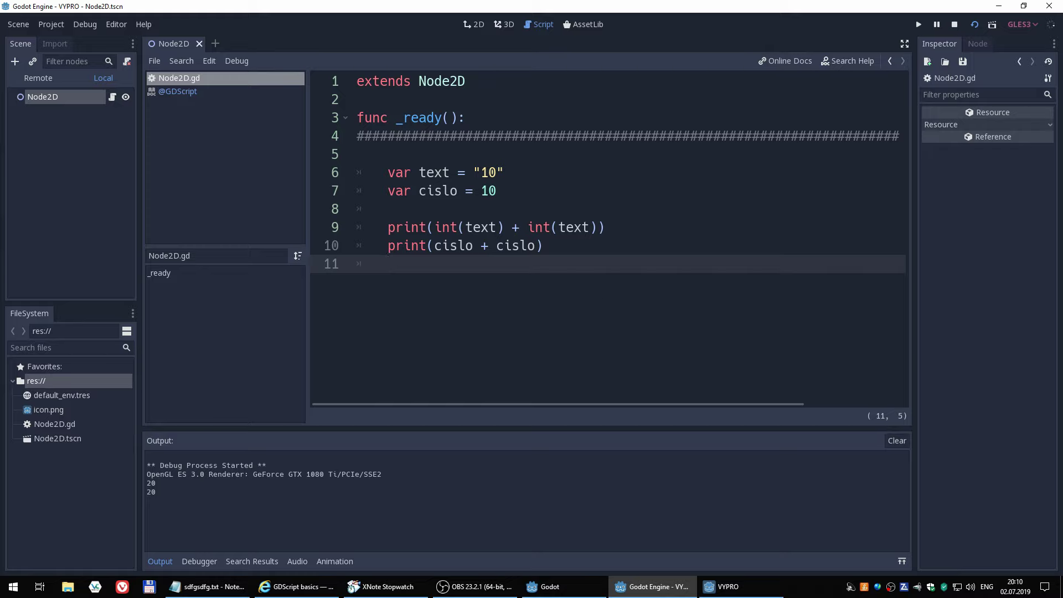
left_click(357, 135)
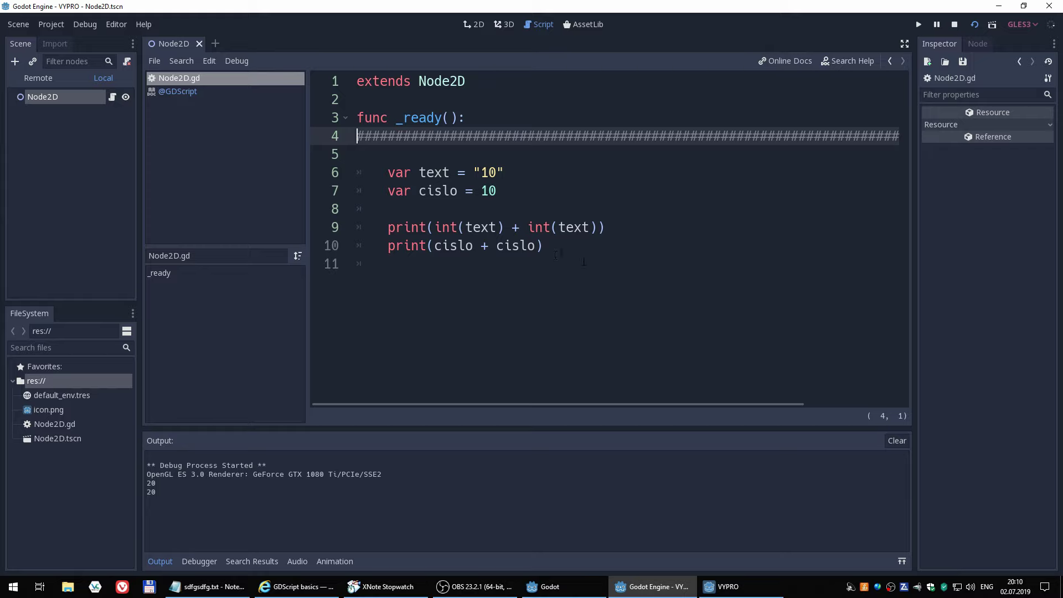
Shorten the declared variable names text and cislo to t and c
double_click(421, 172)
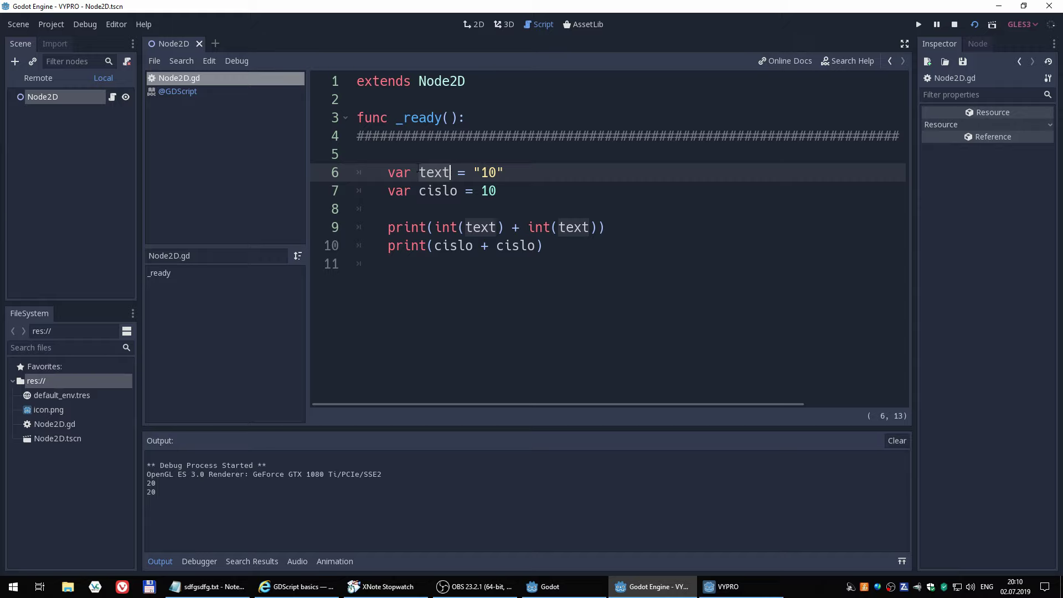
left_click(425, 172)
key("Delete")
key("Delete")
key("Delete")
key("Down")
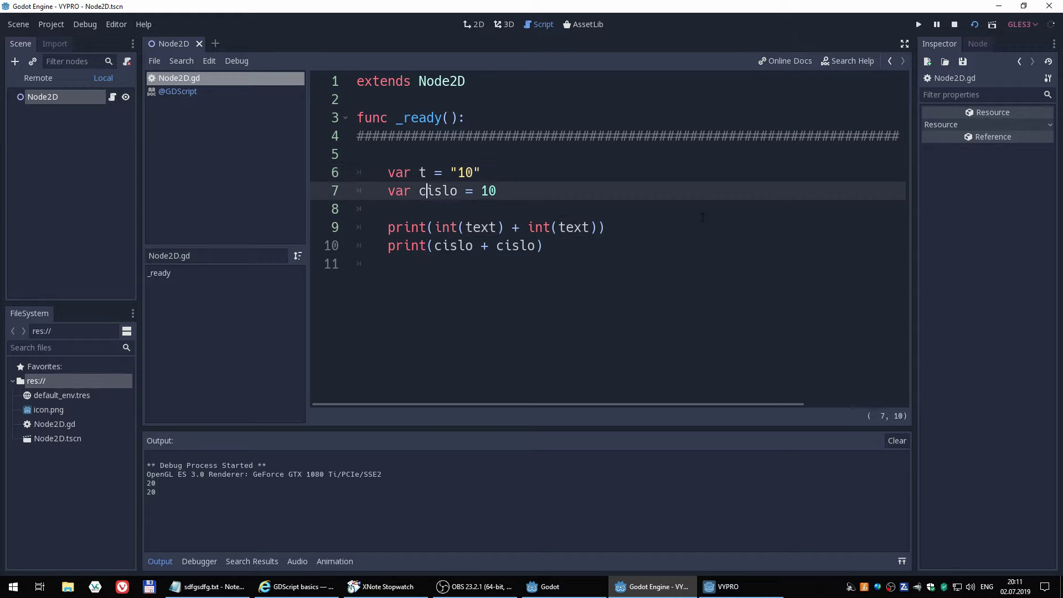
key("Delete")
key("Delete")
Rename the operands in both print lines to t and c, then save and rerun
key("Delete")
key("Delete")
key("Down")
key("Down")
key("Right")
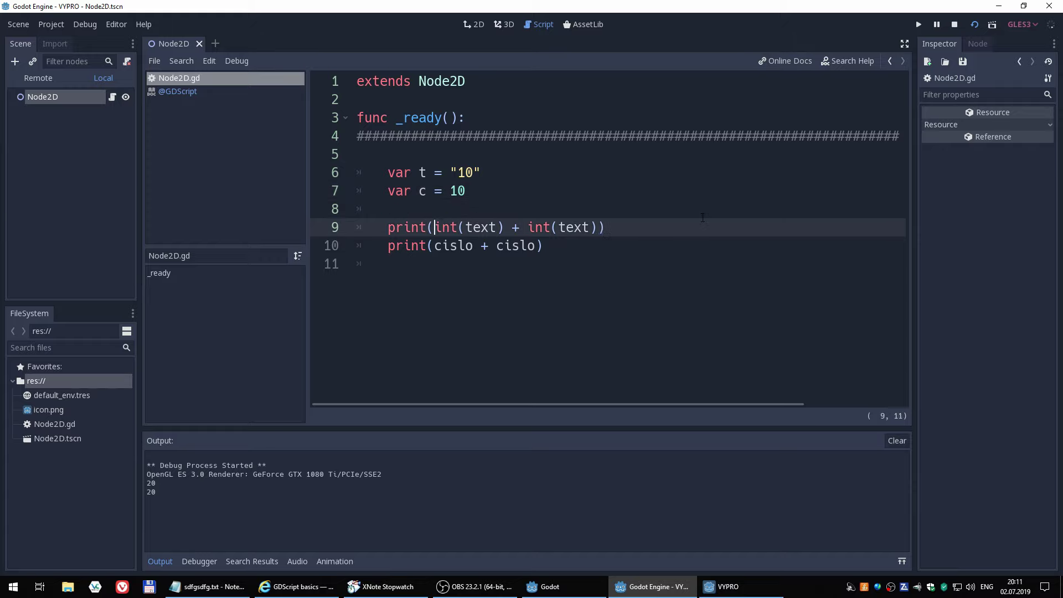
key("Right")
key("Right")
key("Right")
key("Delete")
key("Delete")
key("Delete")
key("Right")
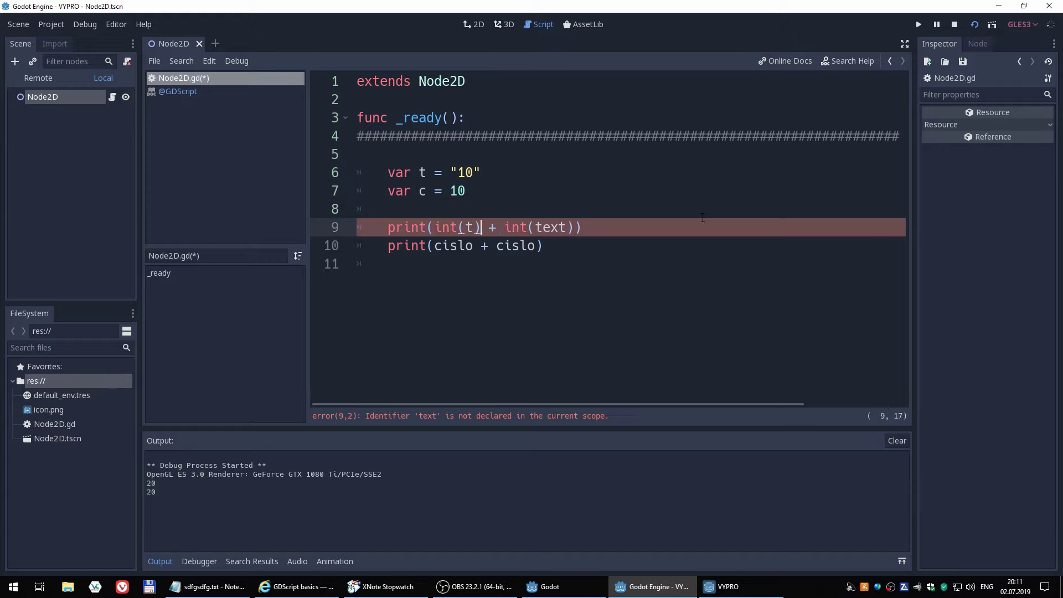
key("Right")
key("Right")
key("Right")
key("Delete")
key("Delete")
key("Delete")
key("Down")
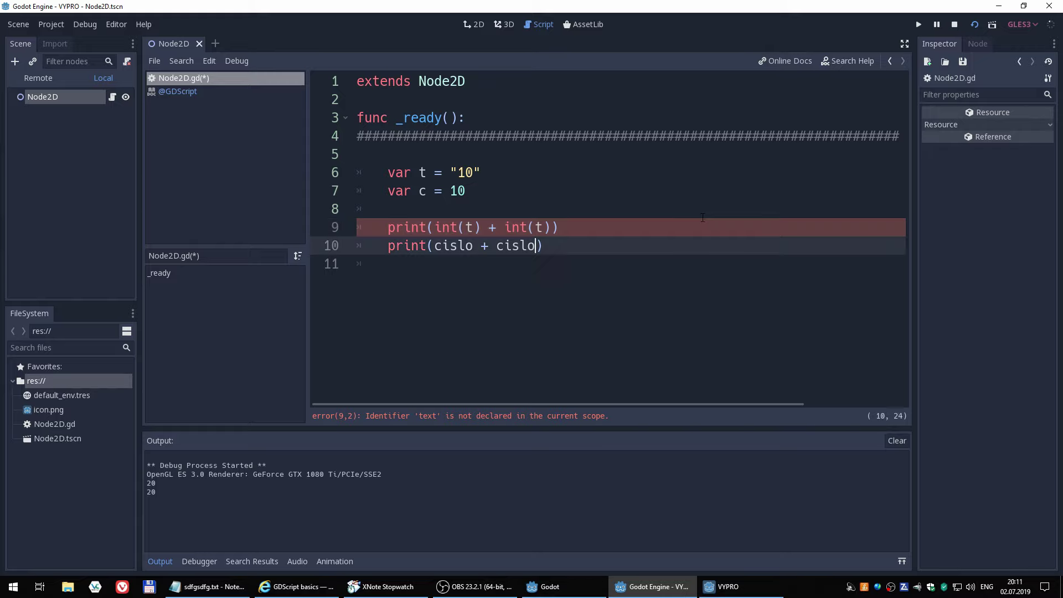
key("BackSpace")
key("Delete")
key("Delete")
key("Delete")
key("Left")
key("Left")
key("Left")
key("Left")
key("Delete")
key("Delete")
key("Delete")
key("Delete")
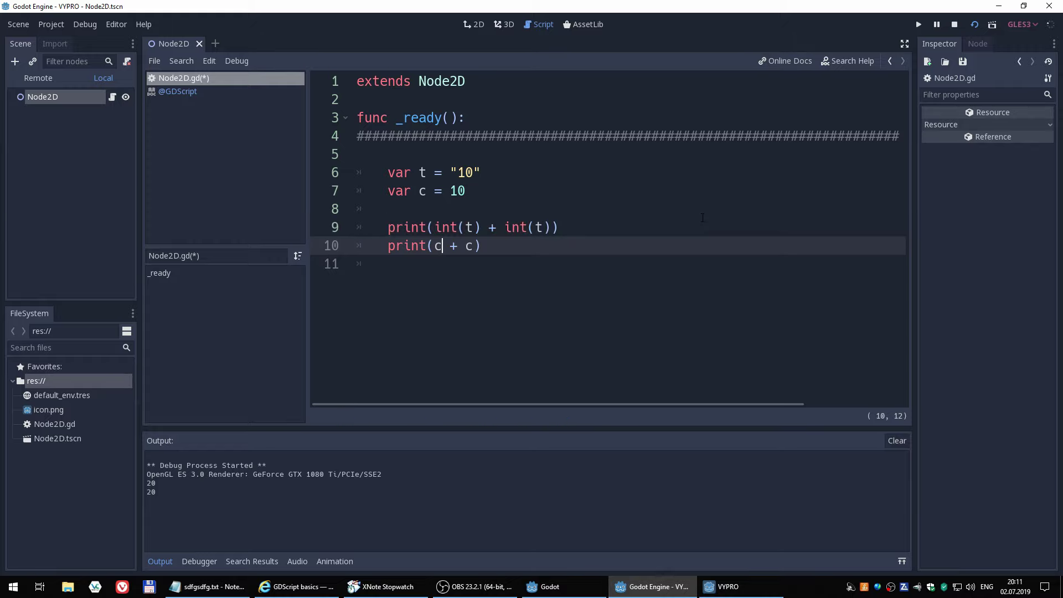
left_click(974, 24)
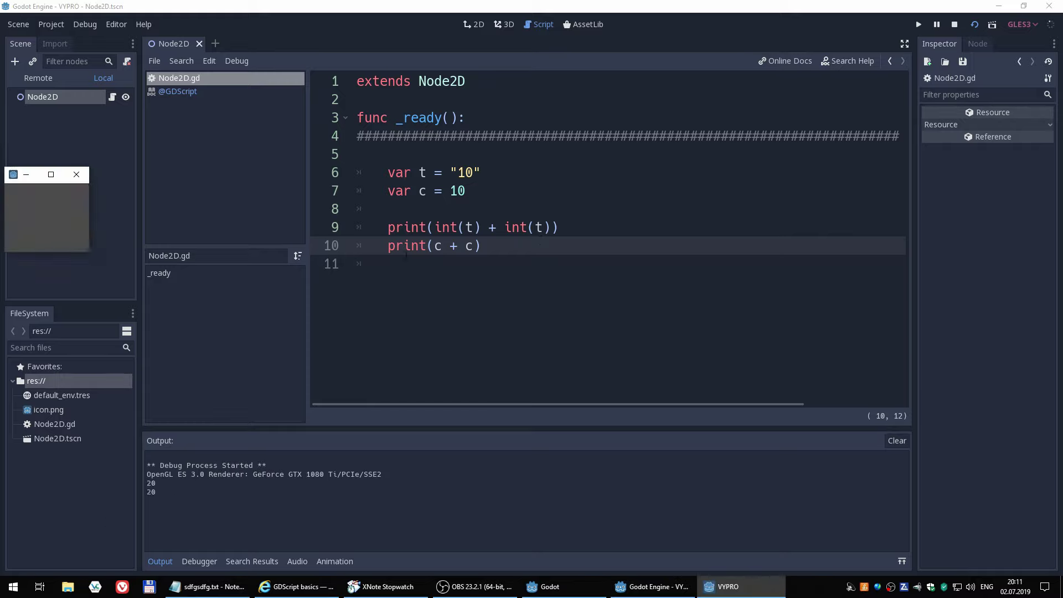
Add the comments #tohle je test and # tohle je cislo to lines 6 and 7
left_click(426, 172)
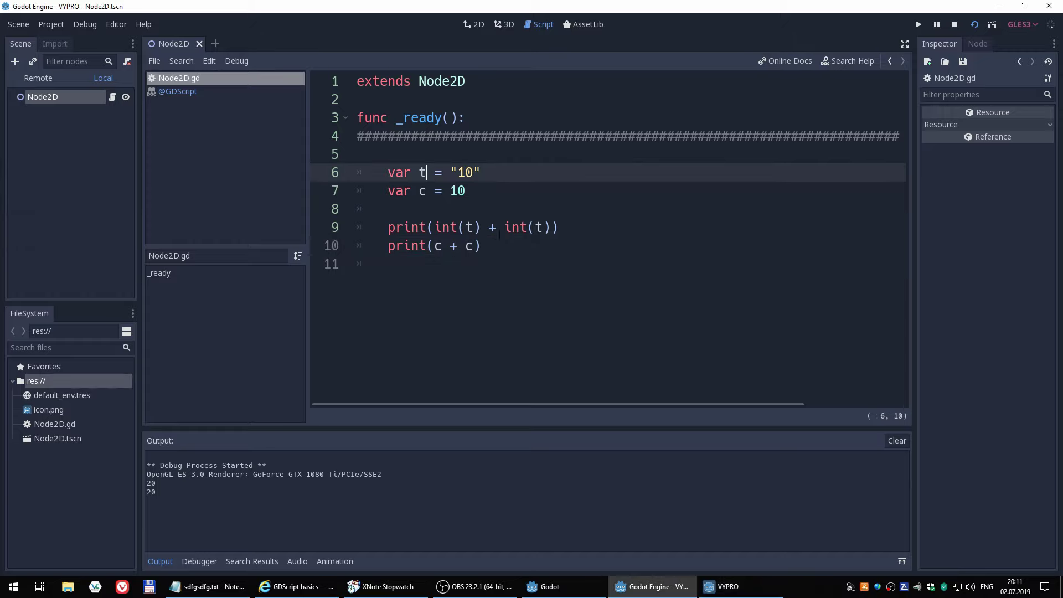
left_click(509, 173)
type("#")
type("t")
type("ohle je test")
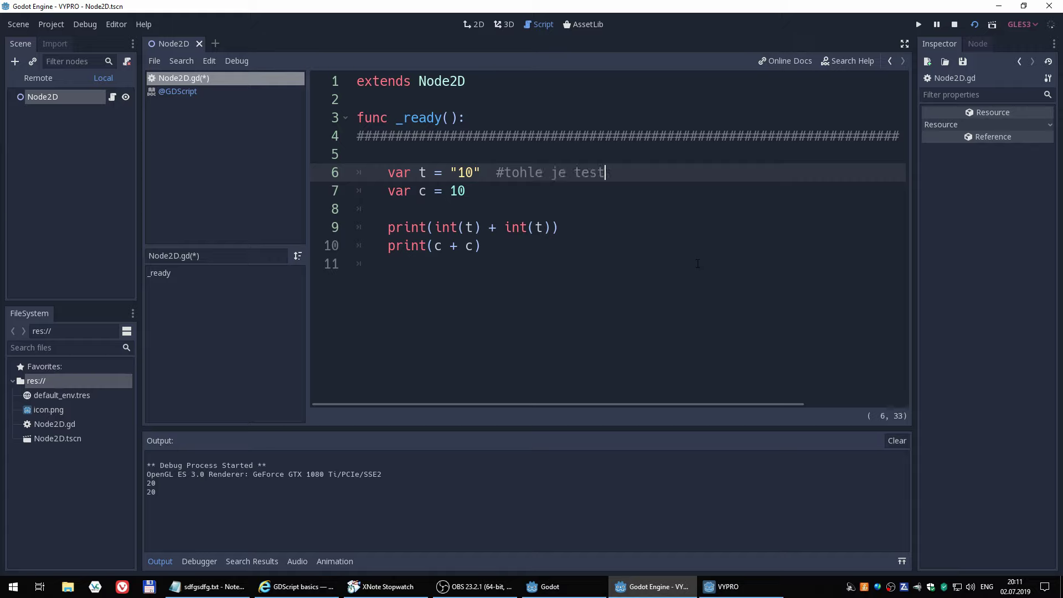
key("Down")
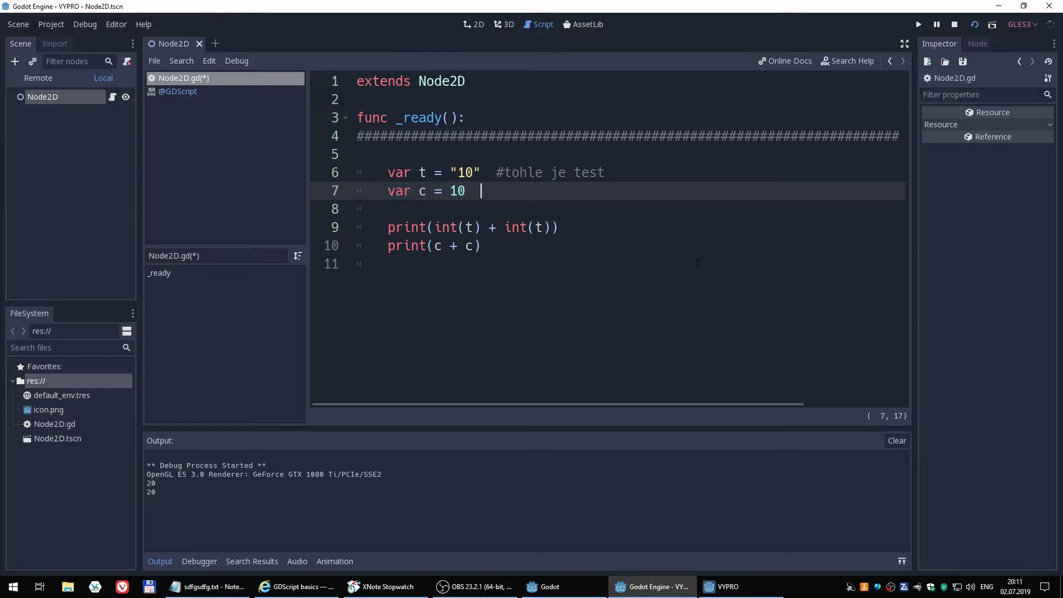
type("# tohle je cis")
type("lo")
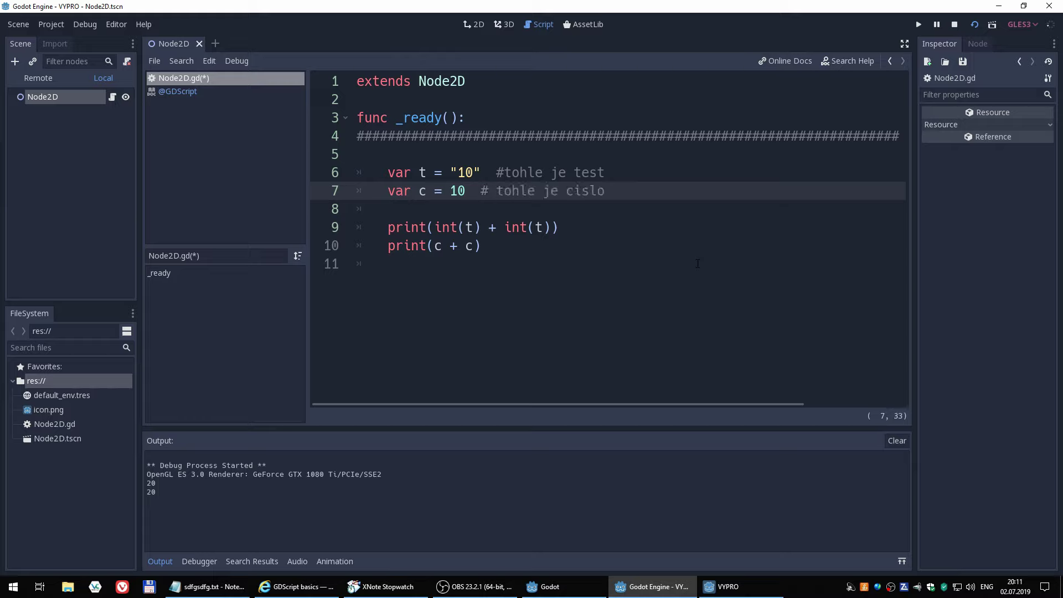
left_click(501, 178)
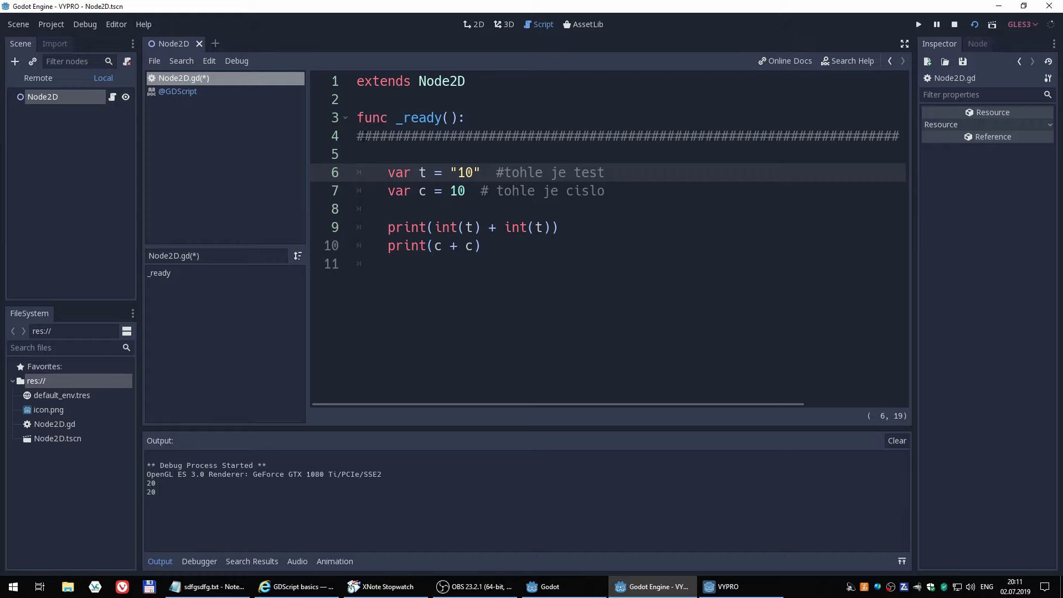
left_click(760, 136)
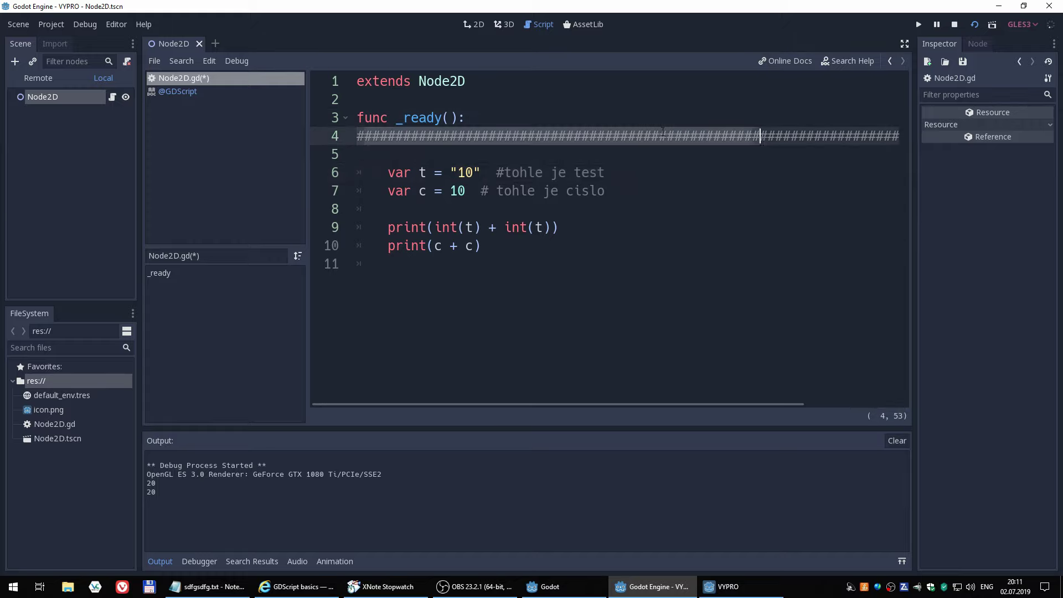
Add #ted je sectu and # a tady taky to the ends of the two print lines
left_click(713, 189)
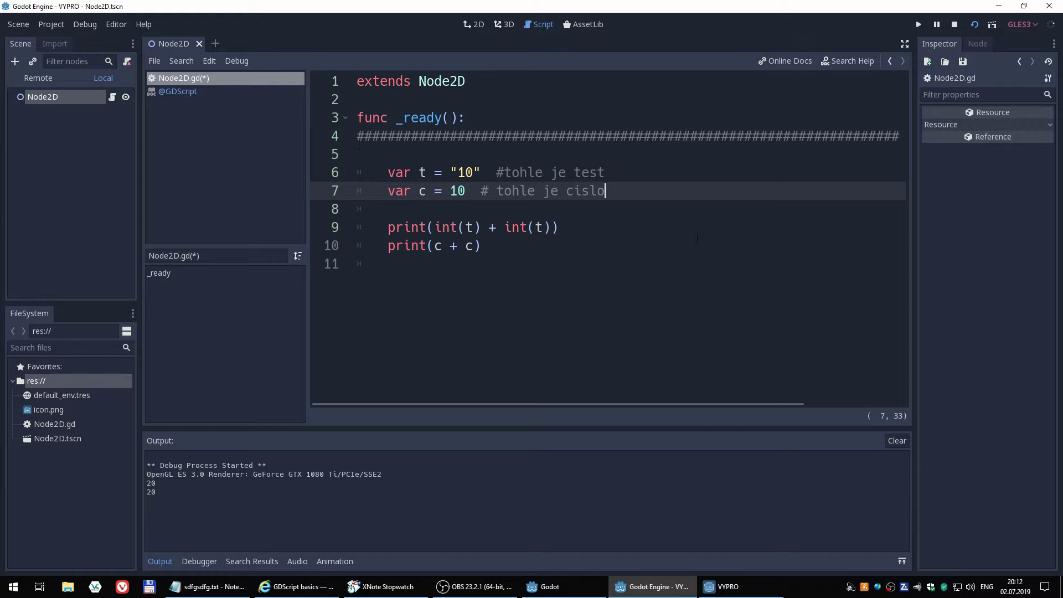
left_click(553, 246)
left_click(590, 231)
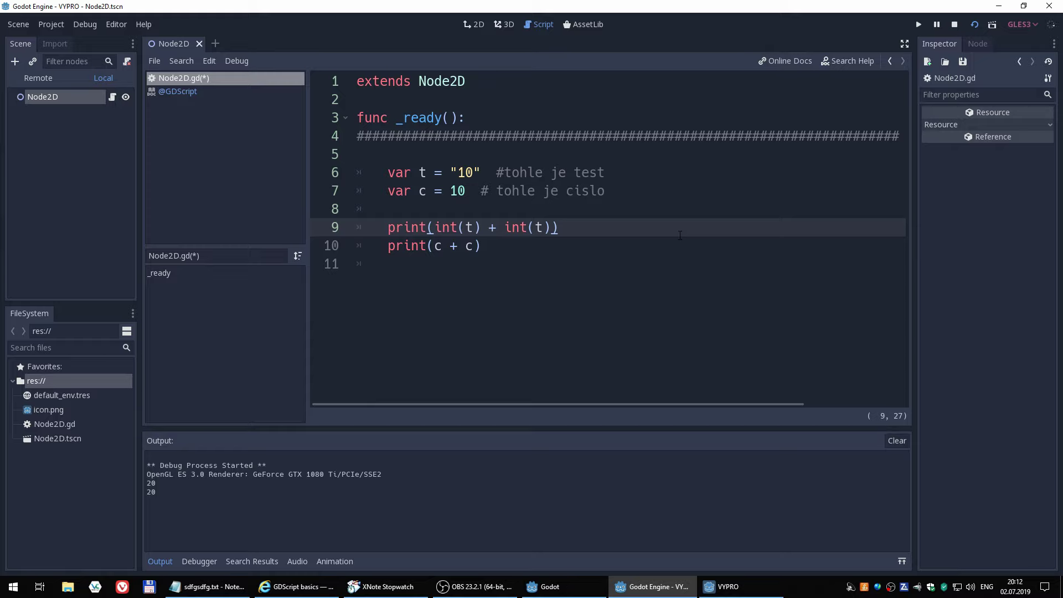
type("#")
type("ted je ")
type("sectu")
key("Down")
type("# ")
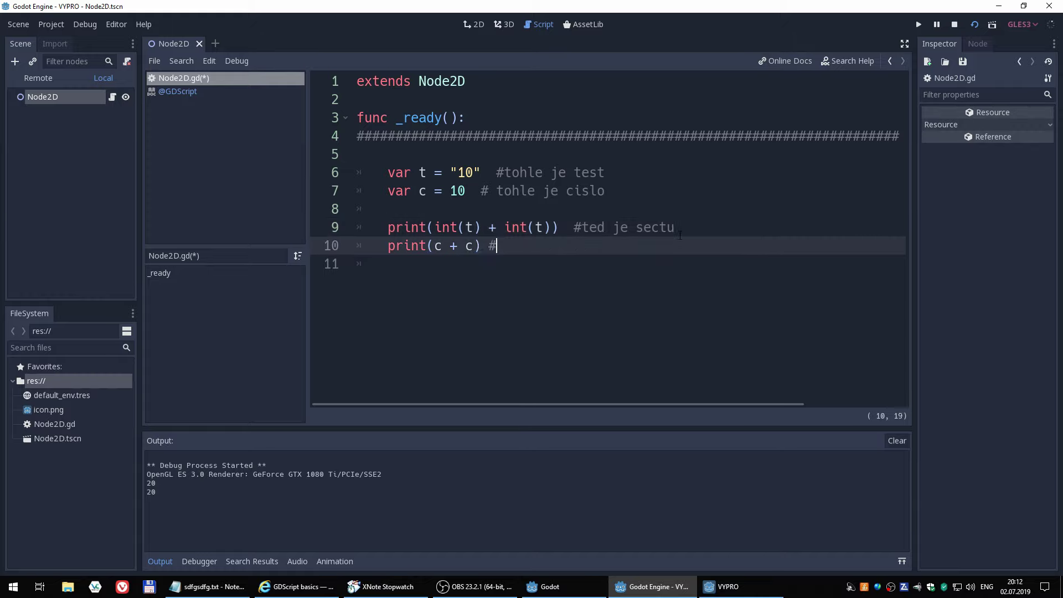
type("a tady taky")
Remove the extra empty line after the comments and move below the prints
key("Return")
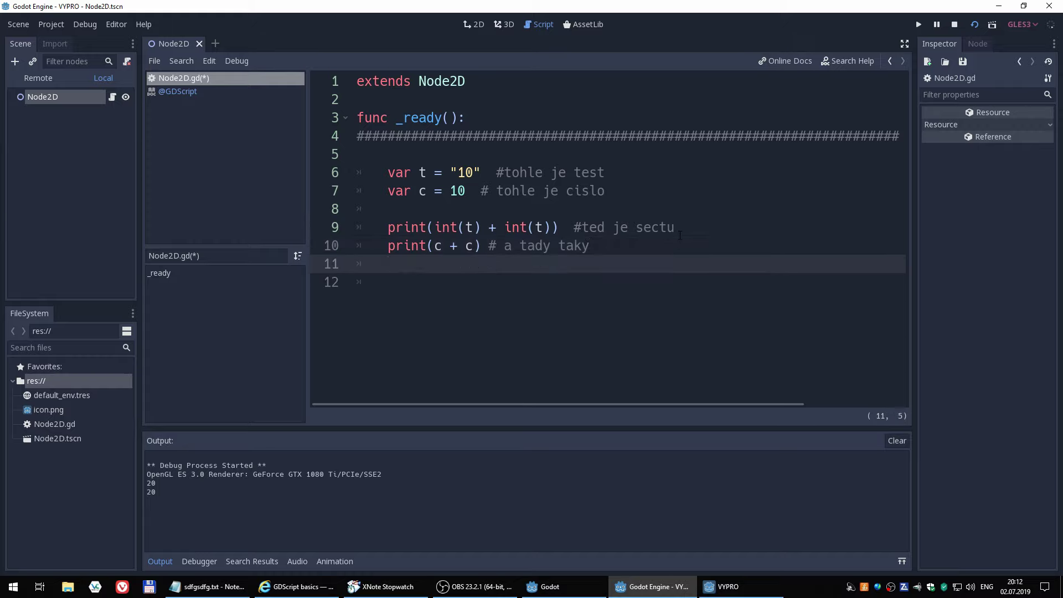
key("BackSpace")
key("BackSpace")
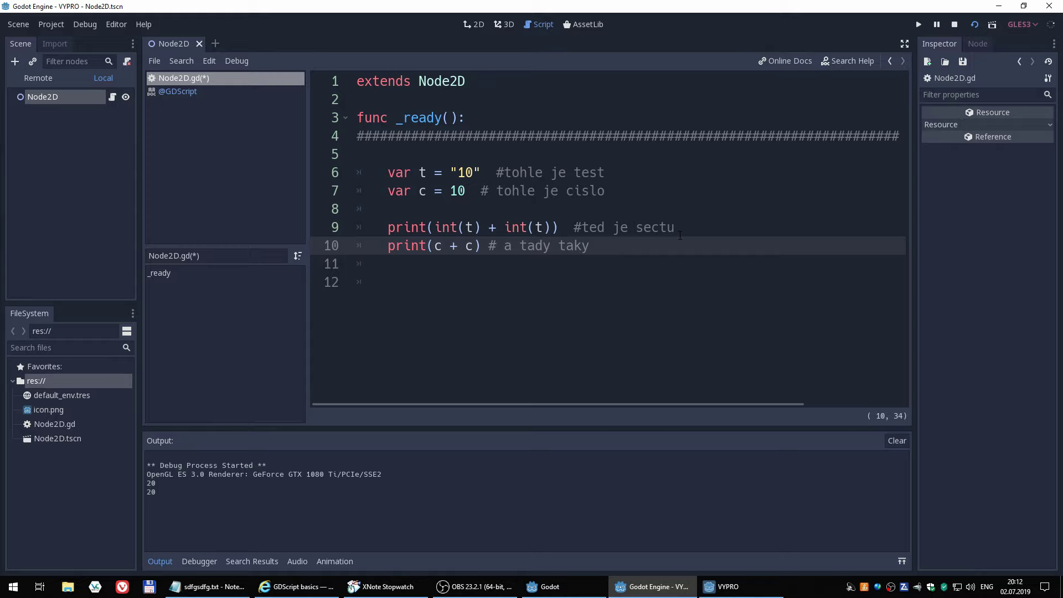
key("BackSpace")
left_click_drag(492, 246, 599, 247)
left_click(607, 251)
left_click(397, 265)
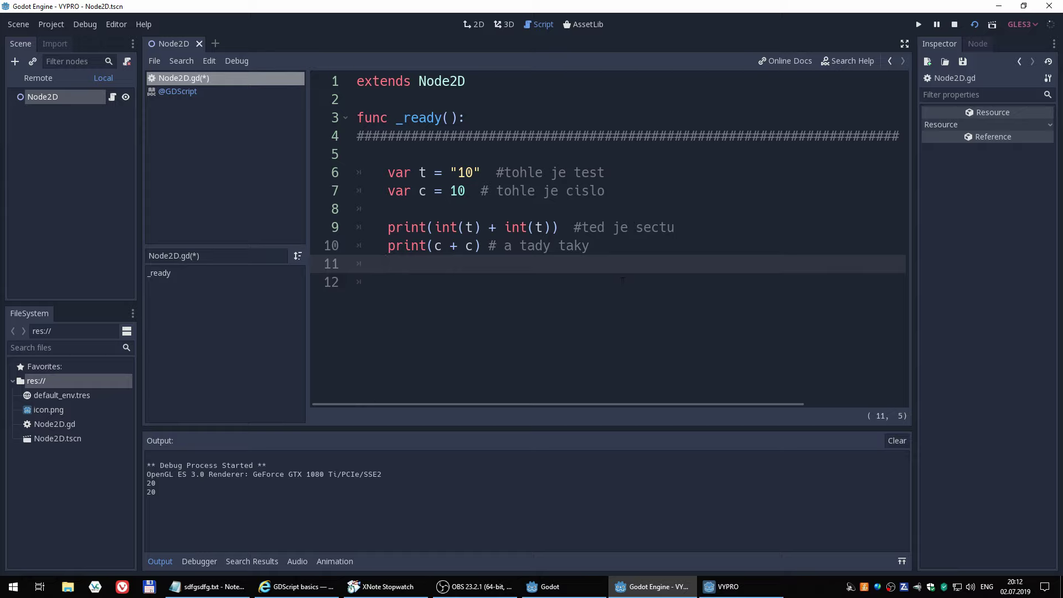
Begin a """ text block above the variables: 'toto je ukazkovy program pro vyuku programovani' and 'ktery jsem pripravil pro me divaky, bla bola'
left_click(388, 172)
key("Return")
key("Return")
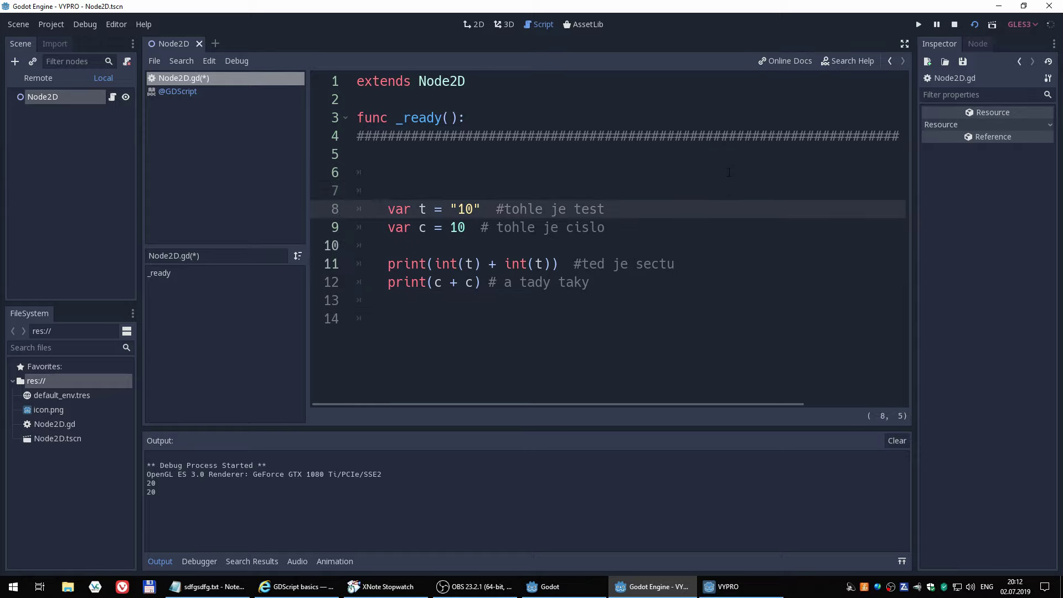
key("Up")
key("Up")
key("Up")
key("Down")
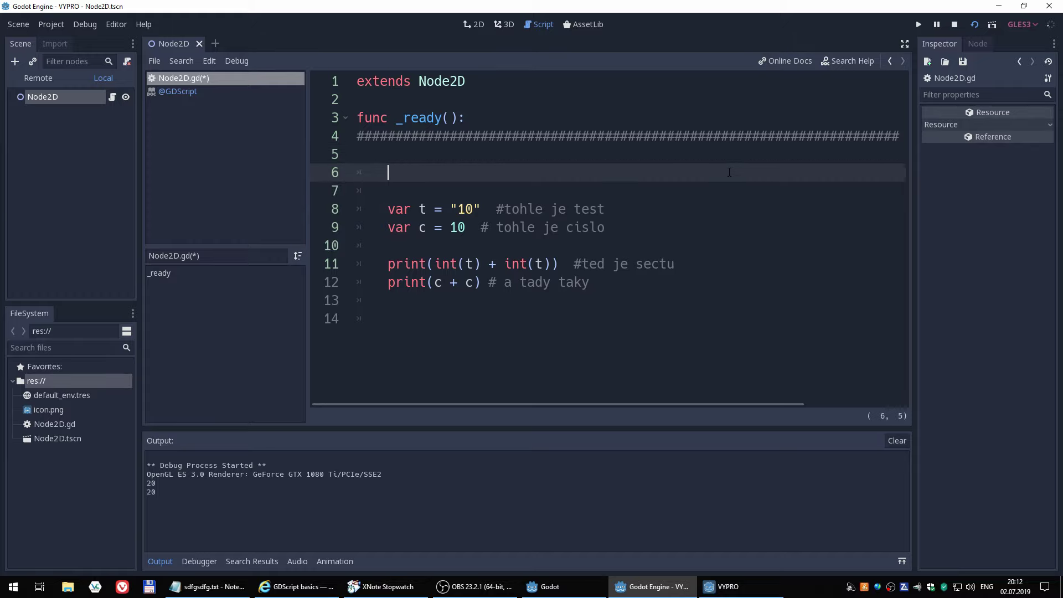
type("\"\"\"")
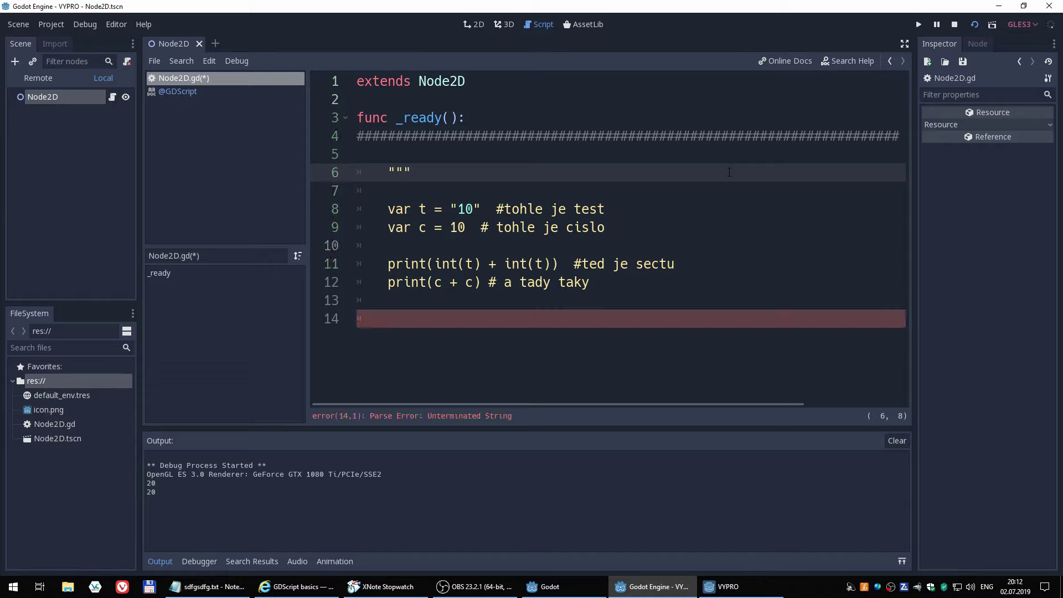
type("toto je")
type(" ukazkovy prog")
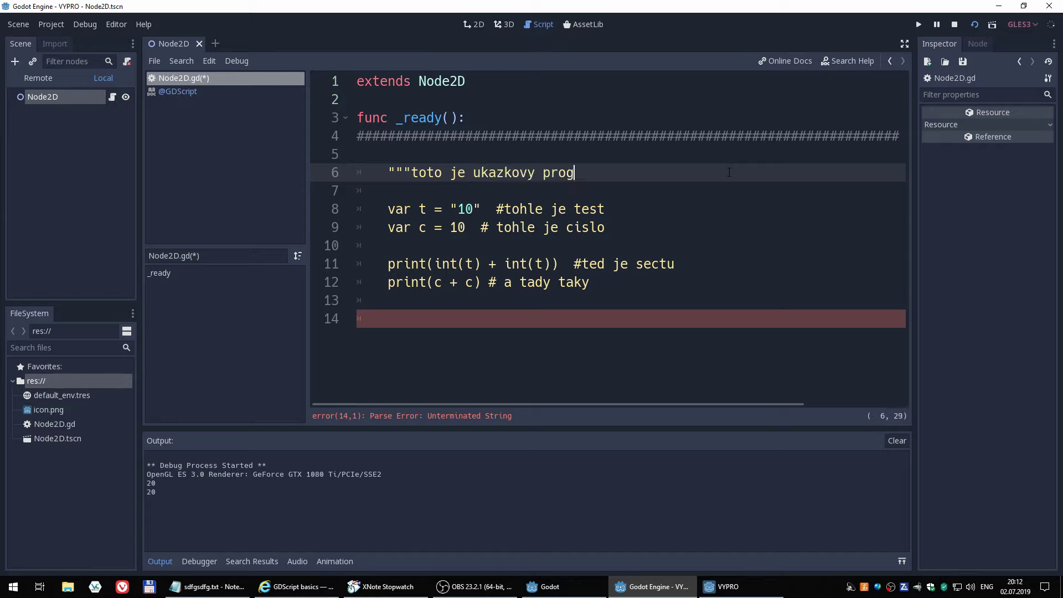
type("ram pro vyu")
type("ku programov")
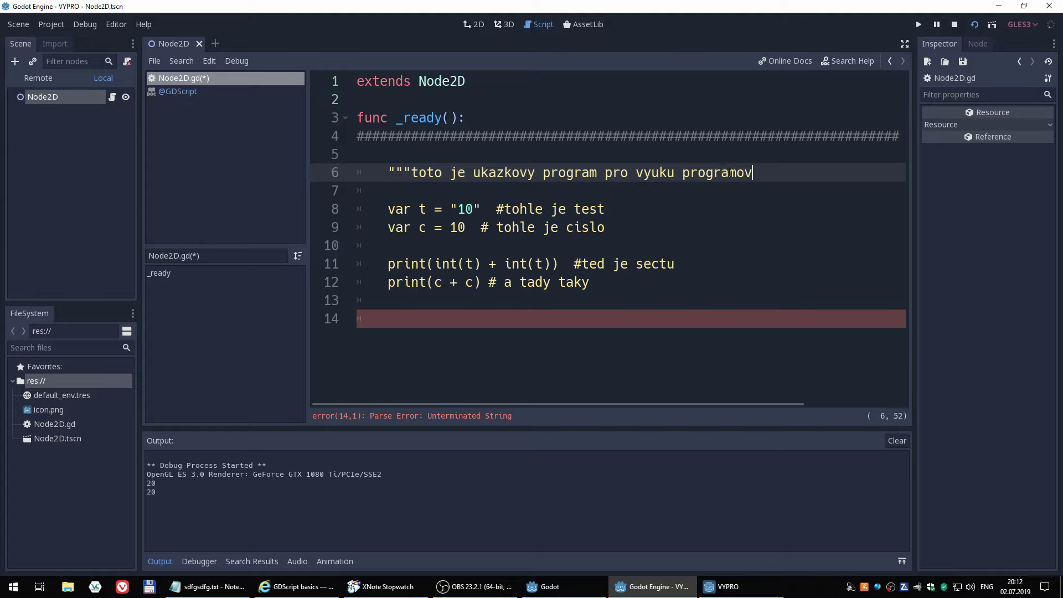
type("ani")
key("Return")
type("kt")
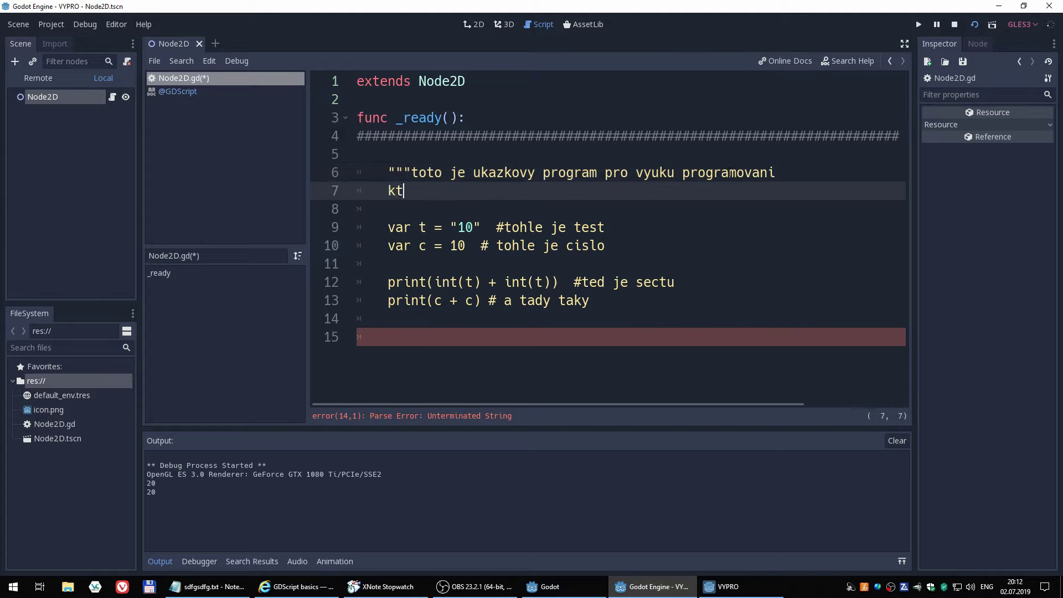
type("ery jsem pri")
type("pravil pro me ")
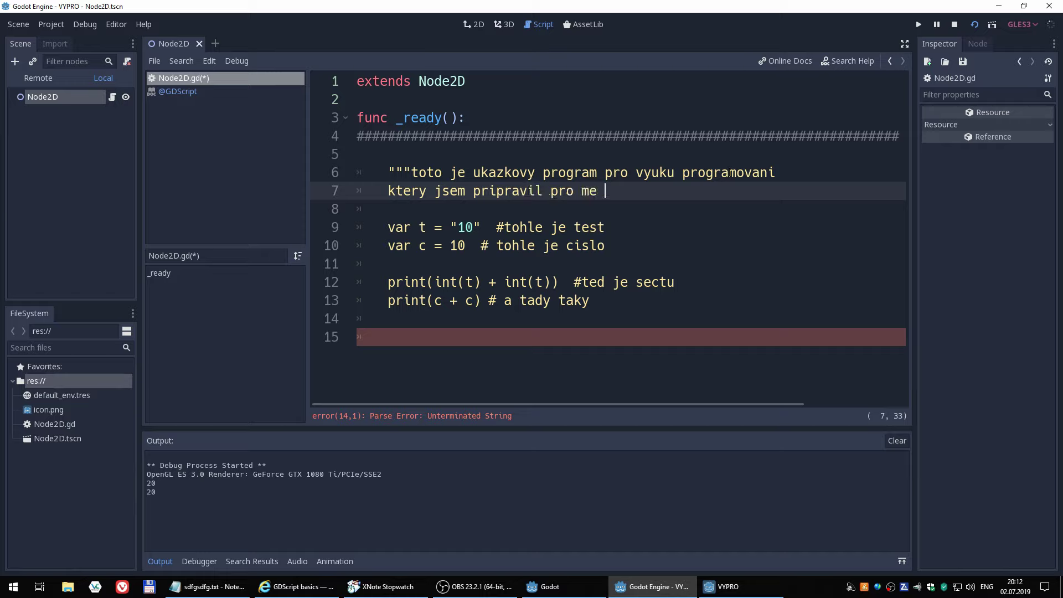
type("divaky, ")
type("bla bola")
Add filler lines dsfgjdslfkg and sdfgsdfg and close the block with """ on its own line
key("Return")
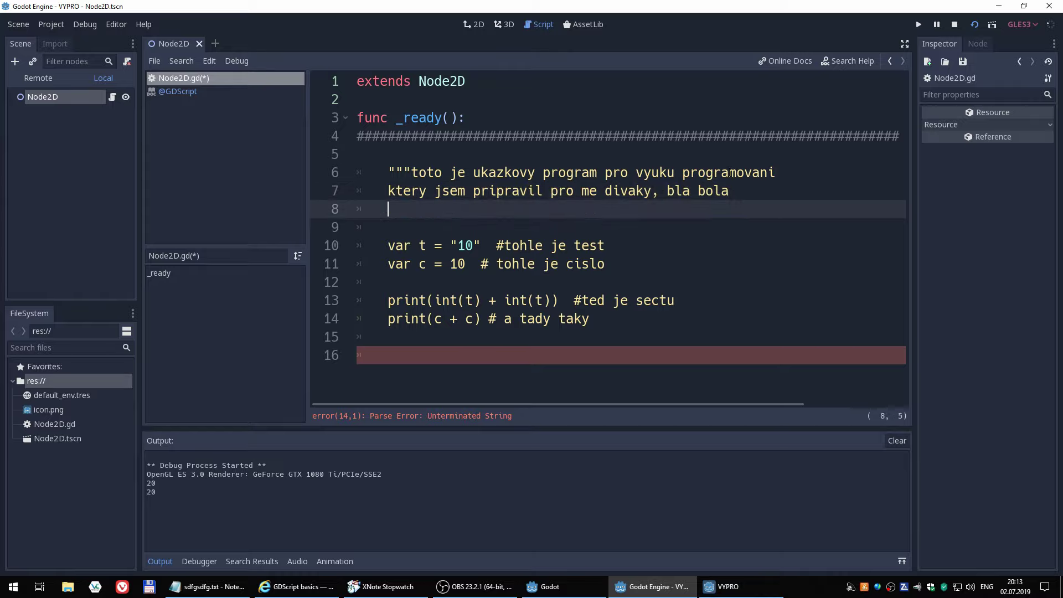
key("BackSpace")
key("Return")
type("dsfg")
type("jdslfkg")
key("Return")
type("sdfgsdfg")
key("Return")
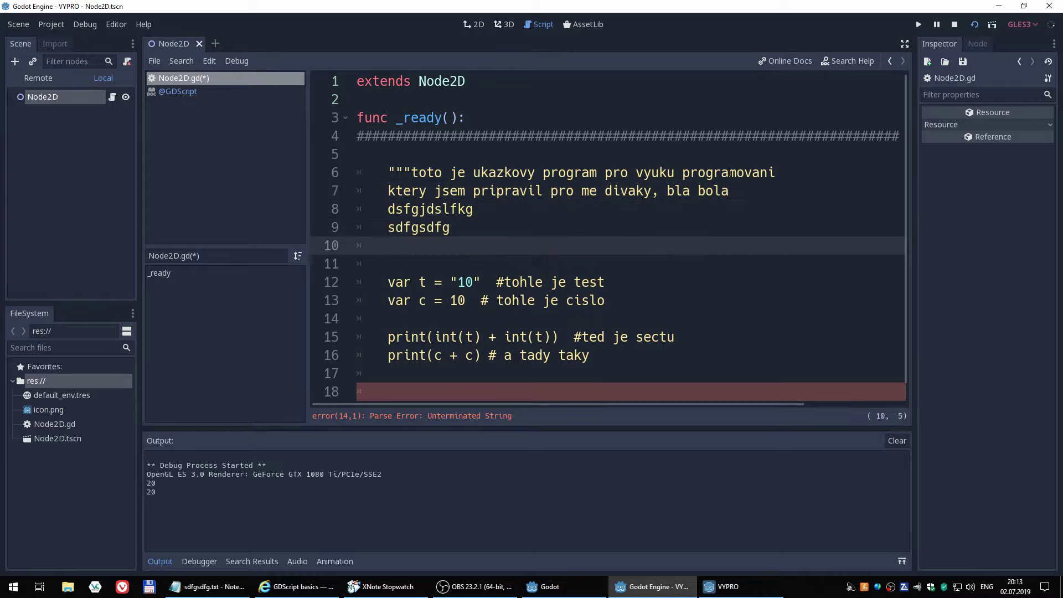
key("BackSpace")
key("BackSpace")
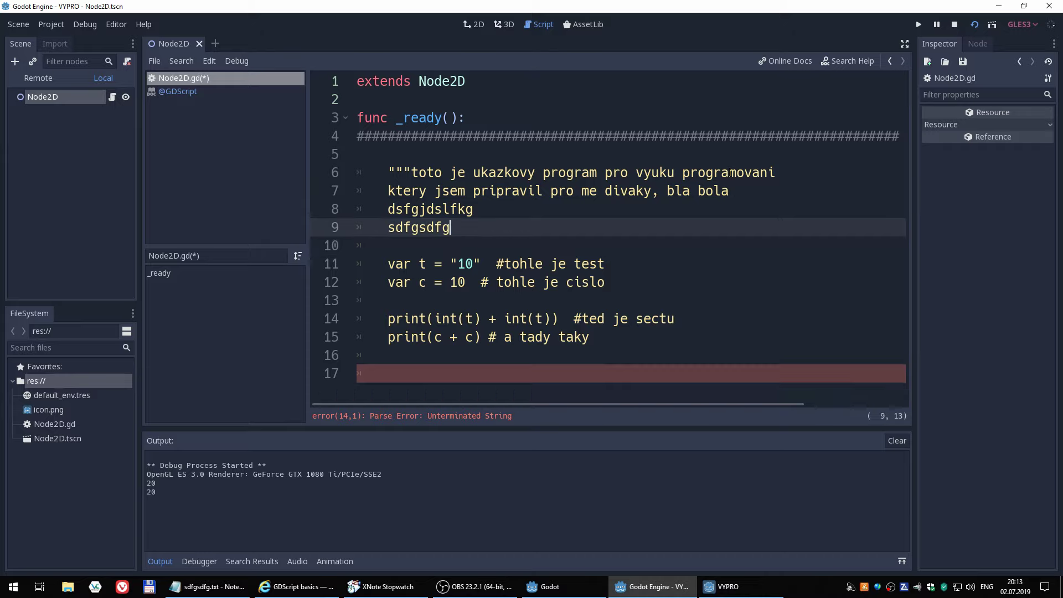
type("\"\"\"")
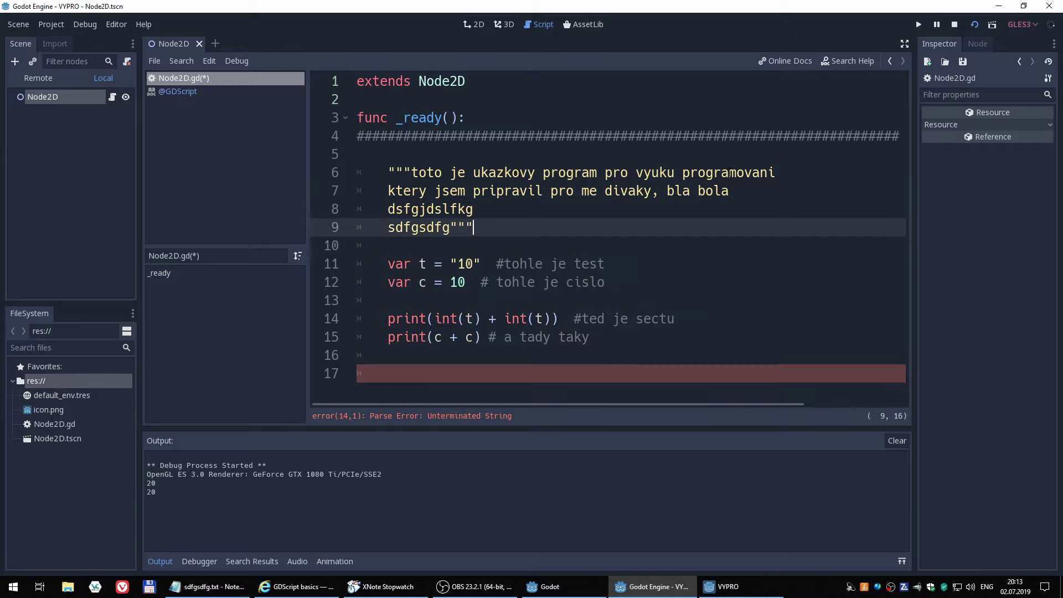
key("Left")
key("Left")
key("Left")
key("Return")
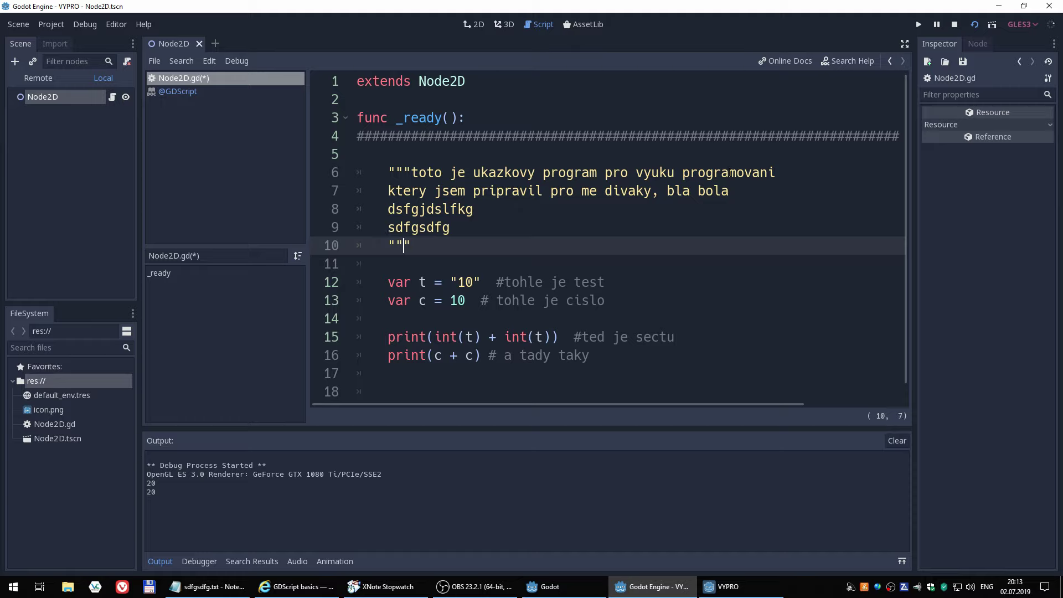
Select the multi-line comment block from its opening quotes on line 6
key("Down")
key("Down")
key("Down")
key("Down")
key("Down")
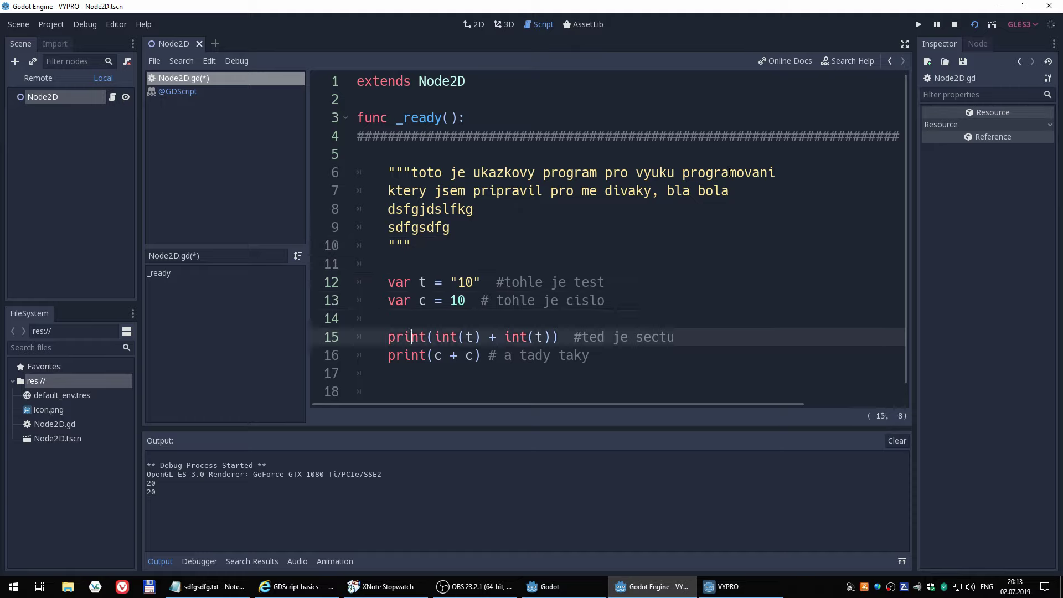
key("Up")
key("Up")
key("Up")
key("Up")
key("Right")
key("Right")
key("Right")
key("Down")
key("Down")
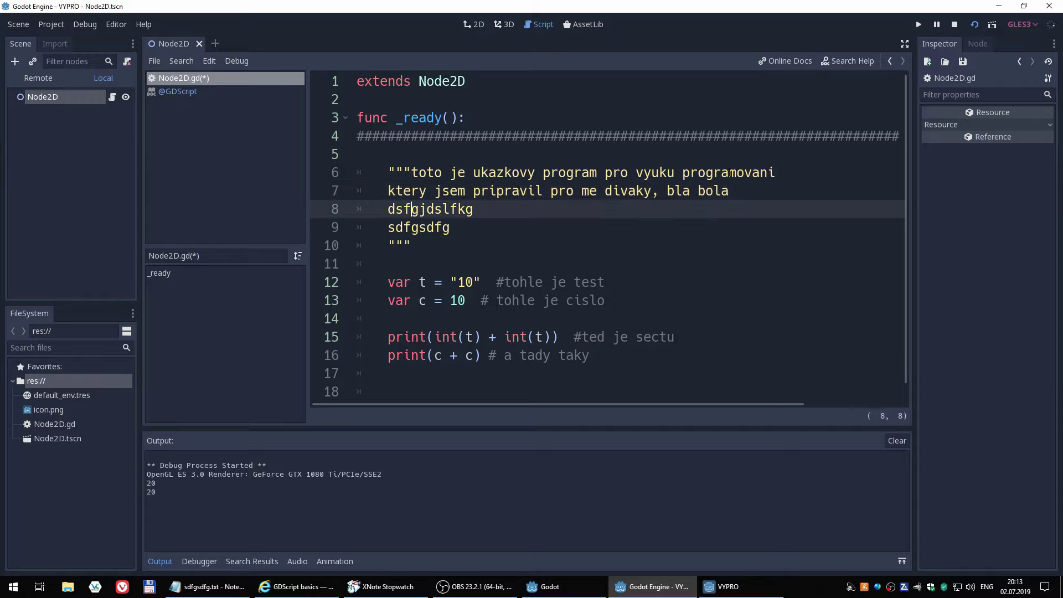
key("Down")
key("Down")
key("Up")
key("Up")
key("Up")
key("Up")
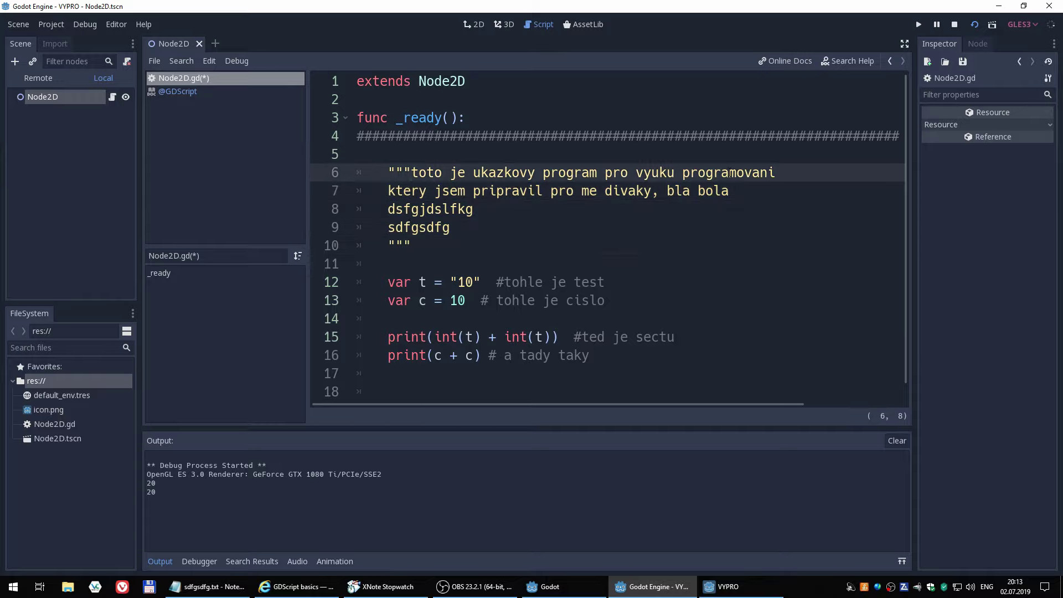
key("shift+Down")
key("shift+Down")
key("shift+Down")
key("shift+Down")
key("shift+Right")
Delete the selected text block and the leftover quotes on line 6
key("Delete")
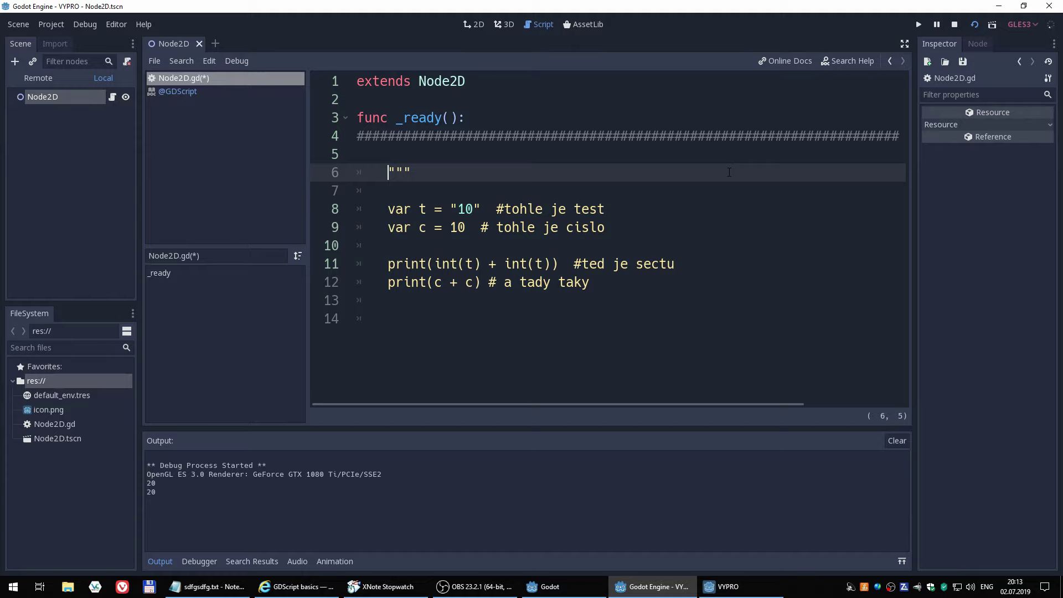
key("Delete")
key("Delete")
key("Up")
key("Down")
key("Down")
key("Down")
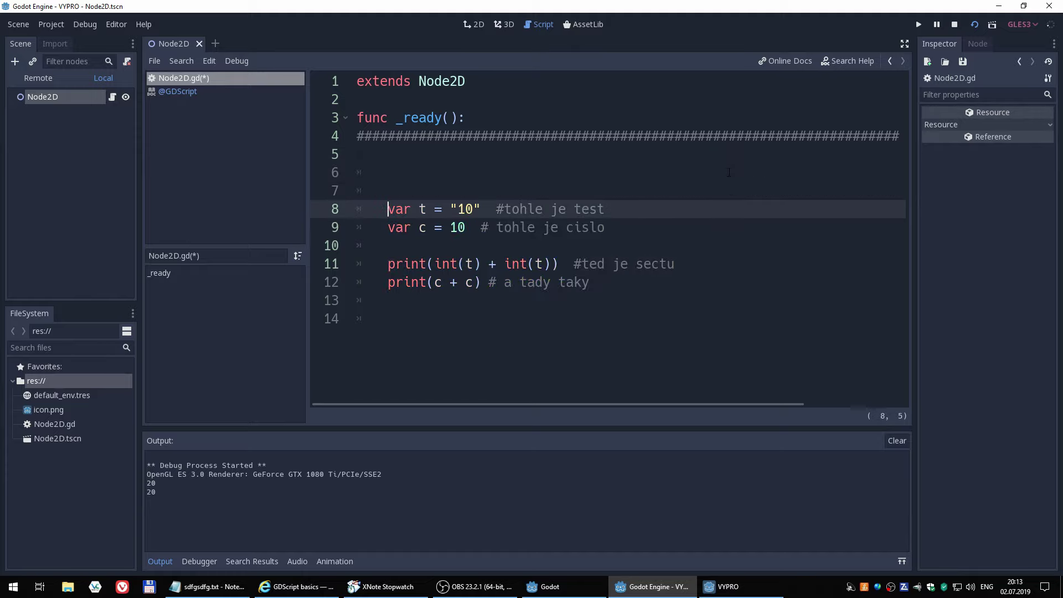
key("Down")
key("Down")
key("Down")
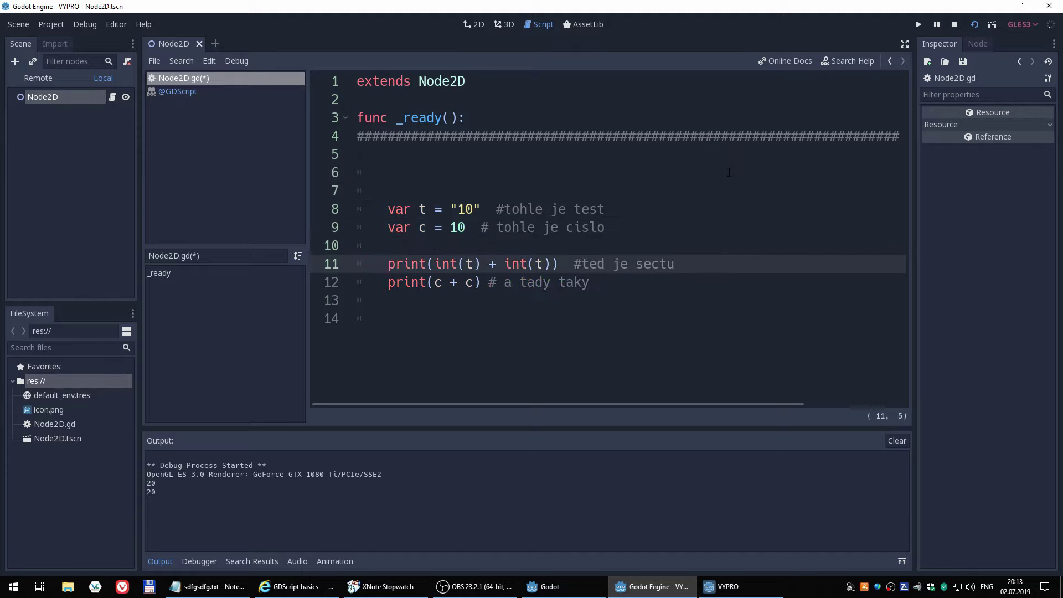
key("Down")
key("Up")
Comment out both print lines with #, run the scene, then stop it
type("#")
key("Down")
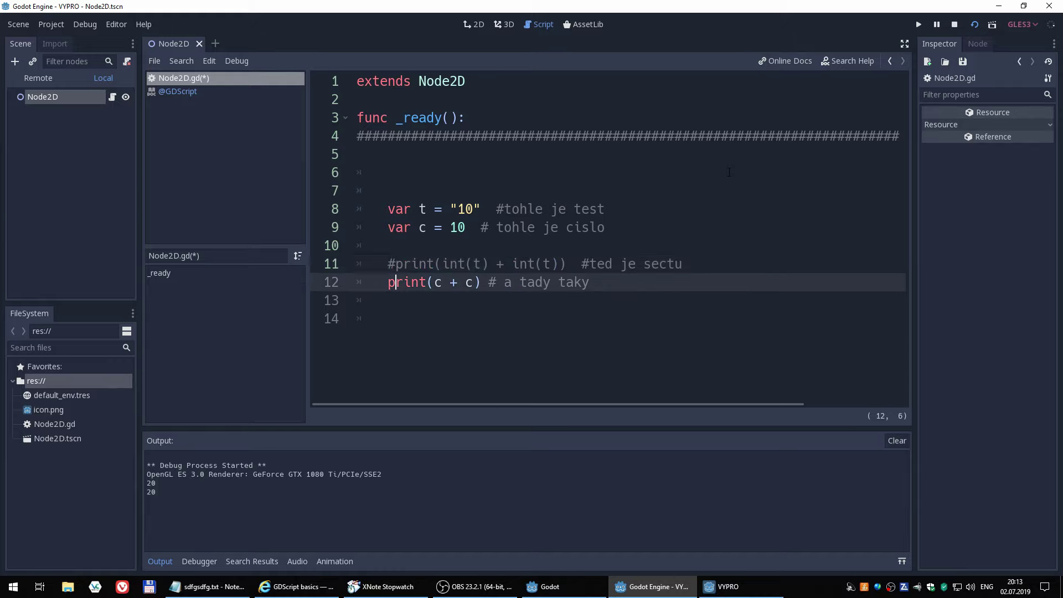
key("Left")
type("#")
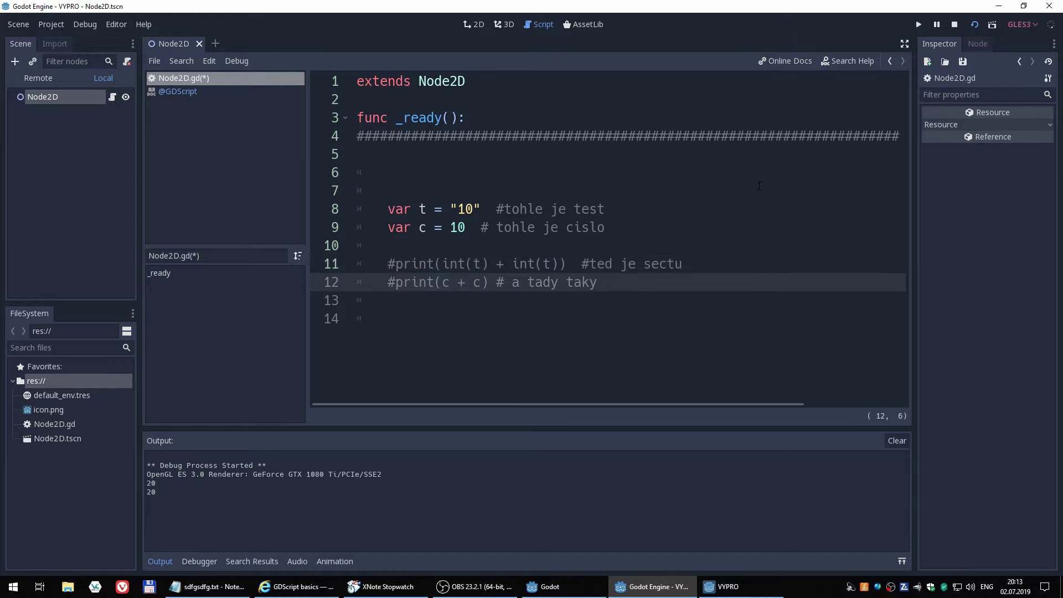
left_click(974, 24)
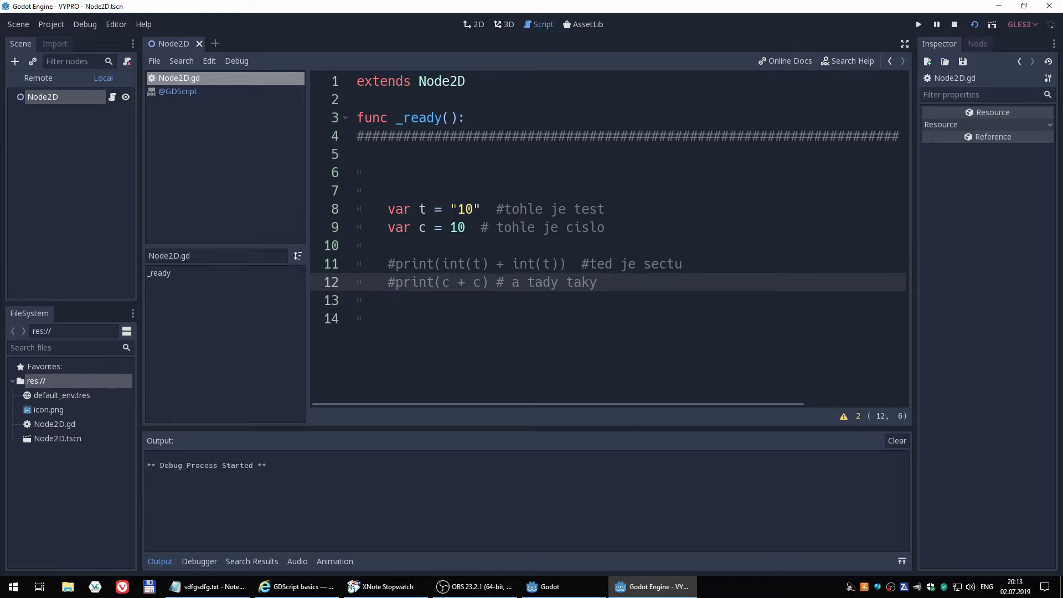
right_click(405, 189)
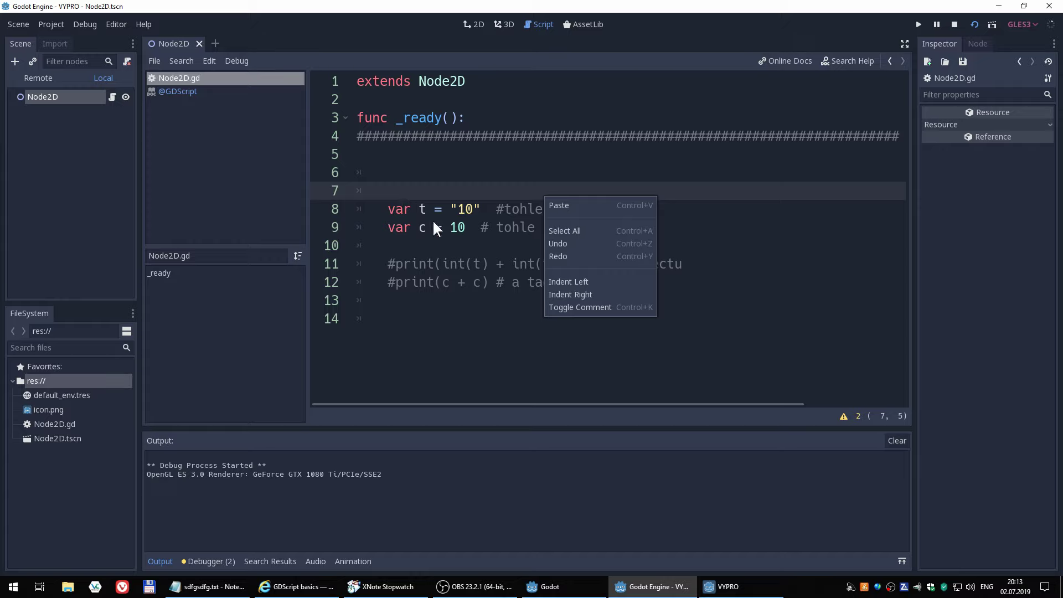
left_click(461, 326)
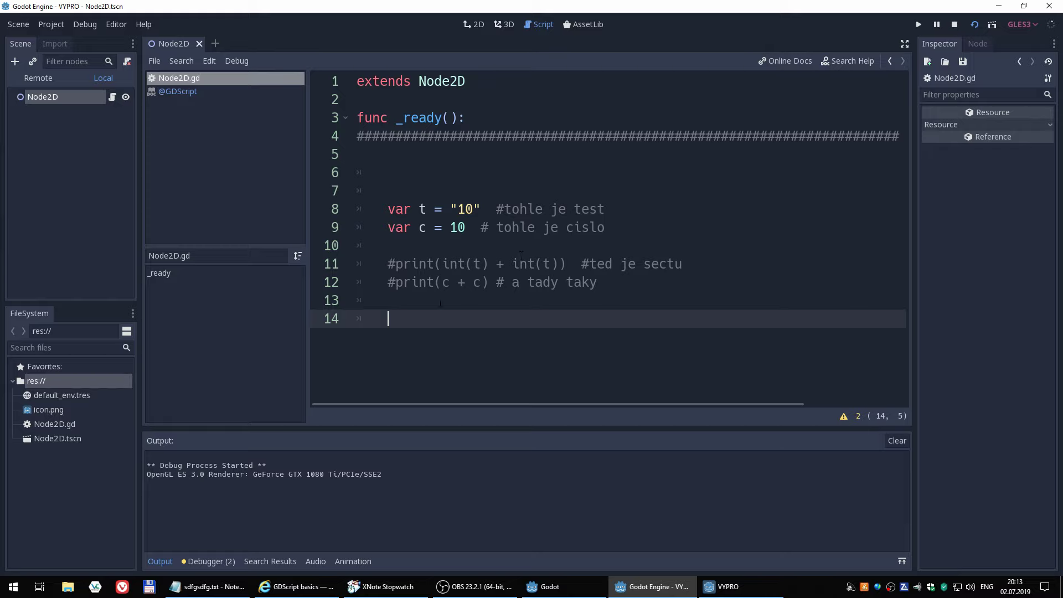
left_click(954, 25)
Remove the # marks so both print lines are active again
key("Up")
key("Up")
key("Up")
key("Delete")
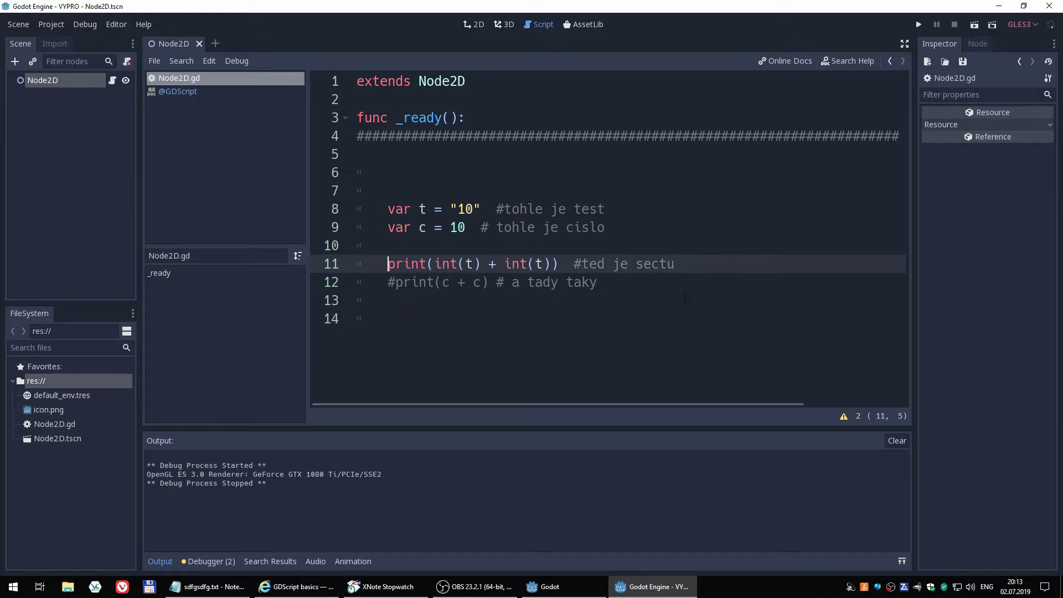
key("Down")
key("Delete")
key("Up")
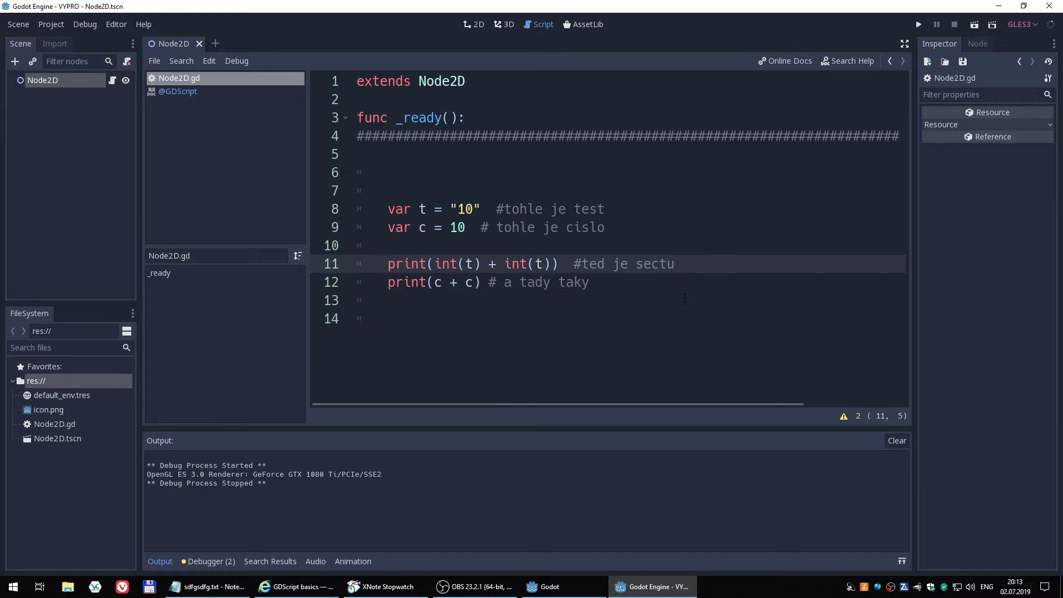
key("Down")
key("Down")
key("Up")
key("Up")
Wrap the two print lines in triple quotes, then run and stop the scene
key("Return")
key("Up")
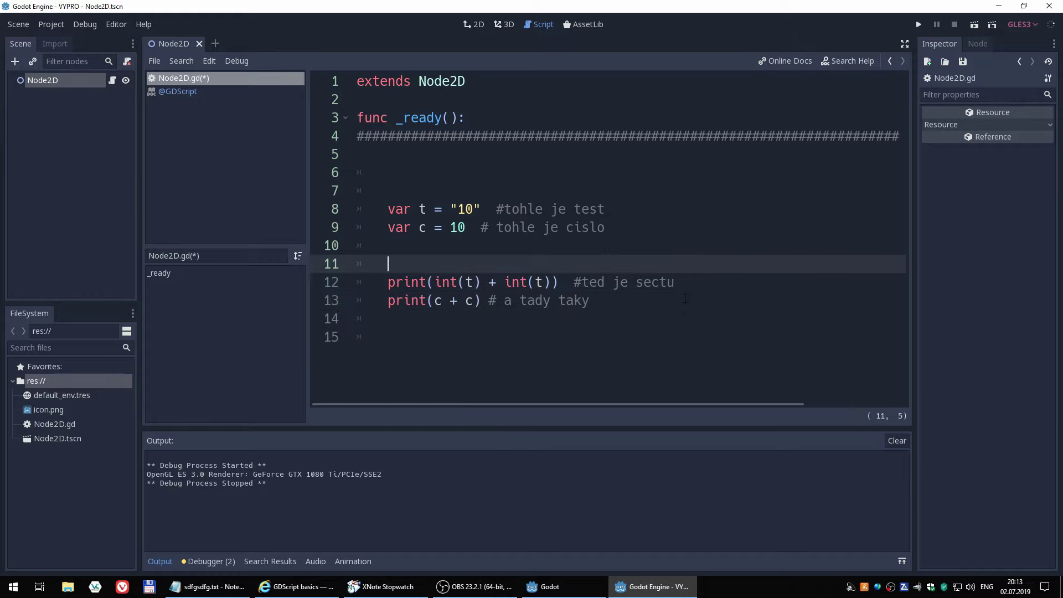
type("\"\"\"")
key("Down")
key("Down")
key("Down")
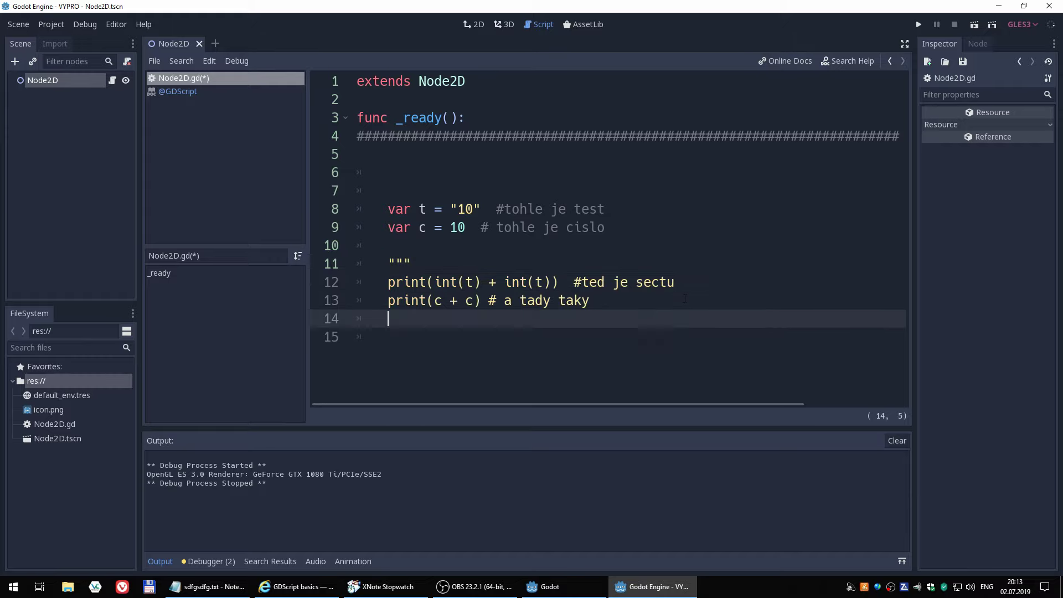
type("\"\"\"")
left_click(975, 25)
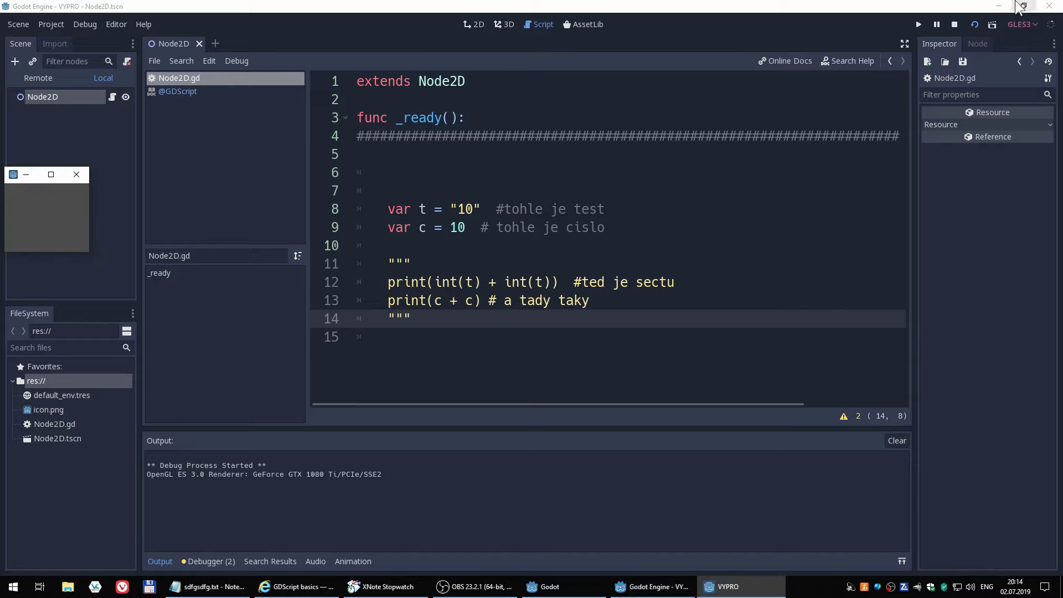
left_click(955, 24)
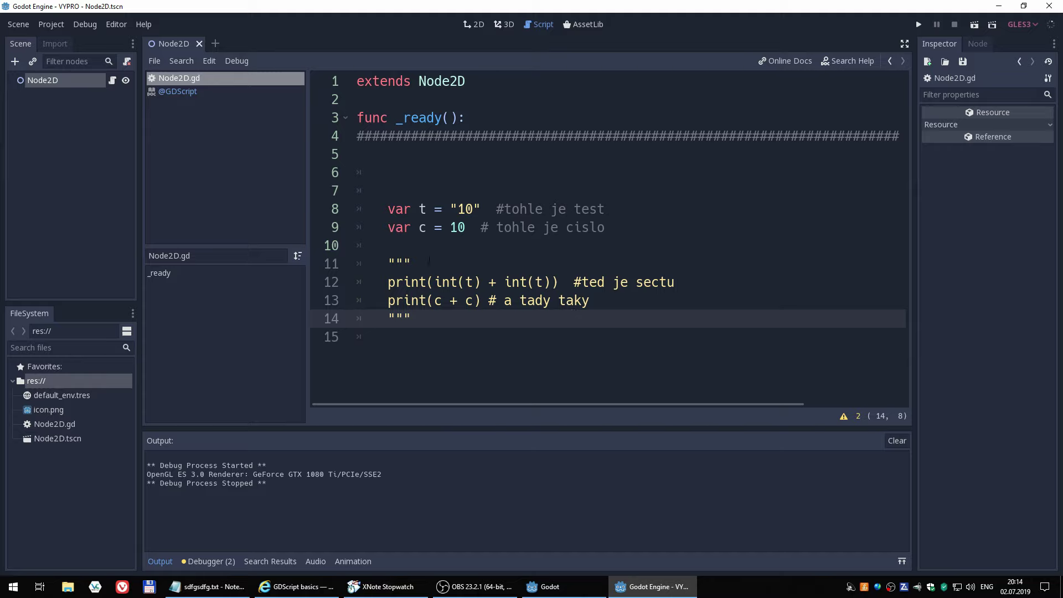
Delete both triple-quote lines so the print lines on 11–12 are active code again
left_click(354, 264)
key("shift+End")
key("Delete")
key("Delete")
key("Down")
key("Down")
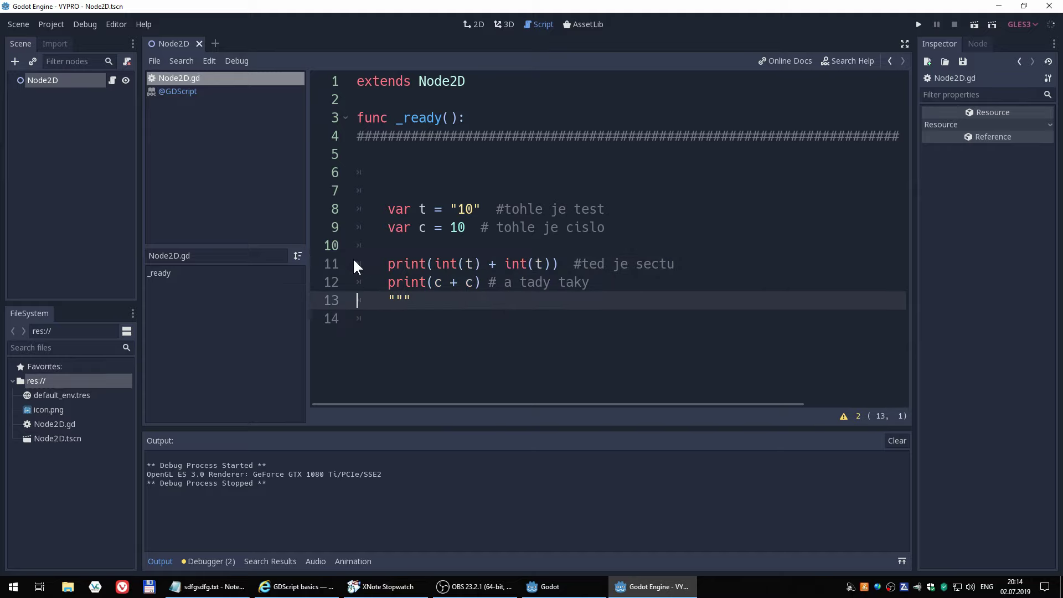
key("shift+End")
key("Delete")
key("Up")
key("Up")
key("Up")
key("Up")
key("Up")
key("Up")
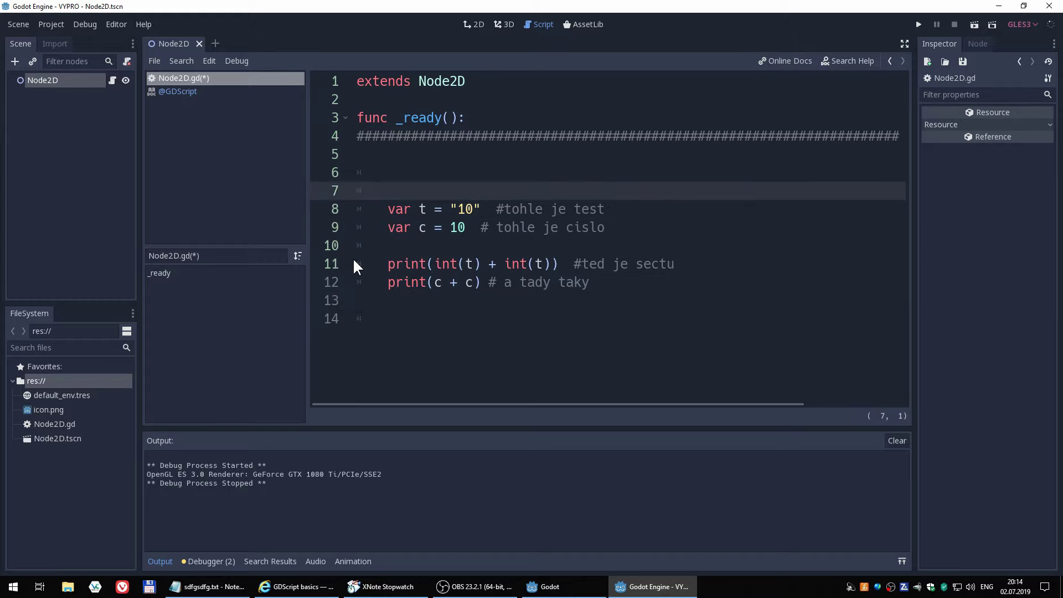
key("Down")
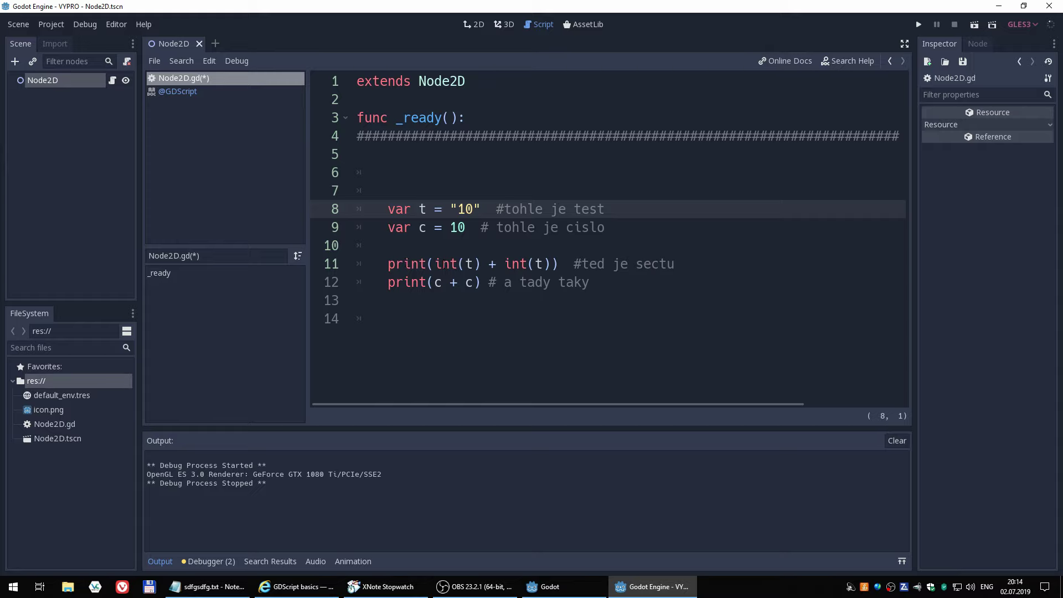
Delete the variable declarations and both print lines from _ready()
left_click(450, 264)
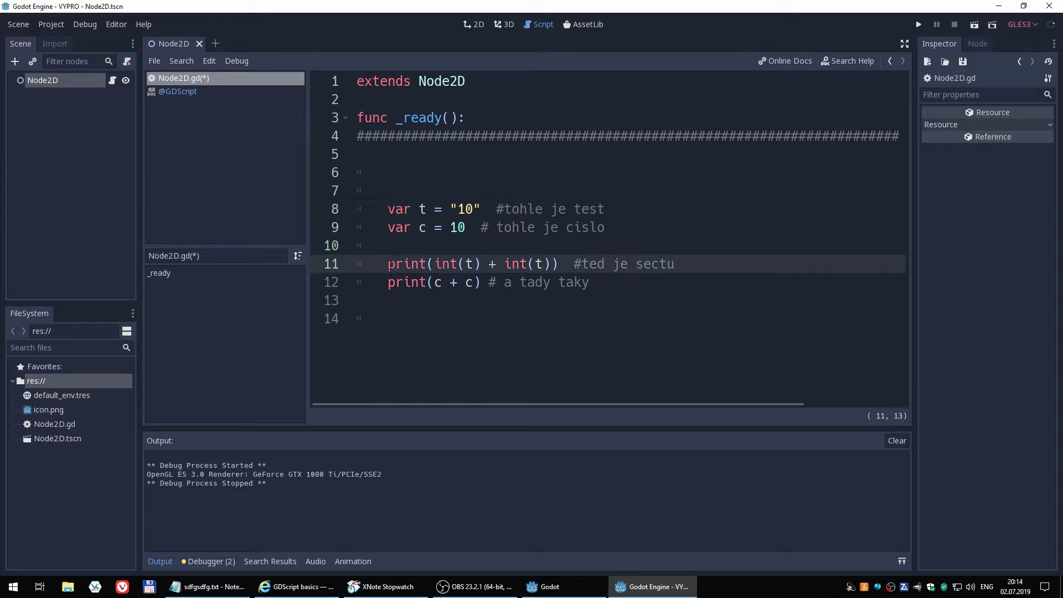
key("Left")
key("Left")
key("Left")
key("Down")
key("Down")
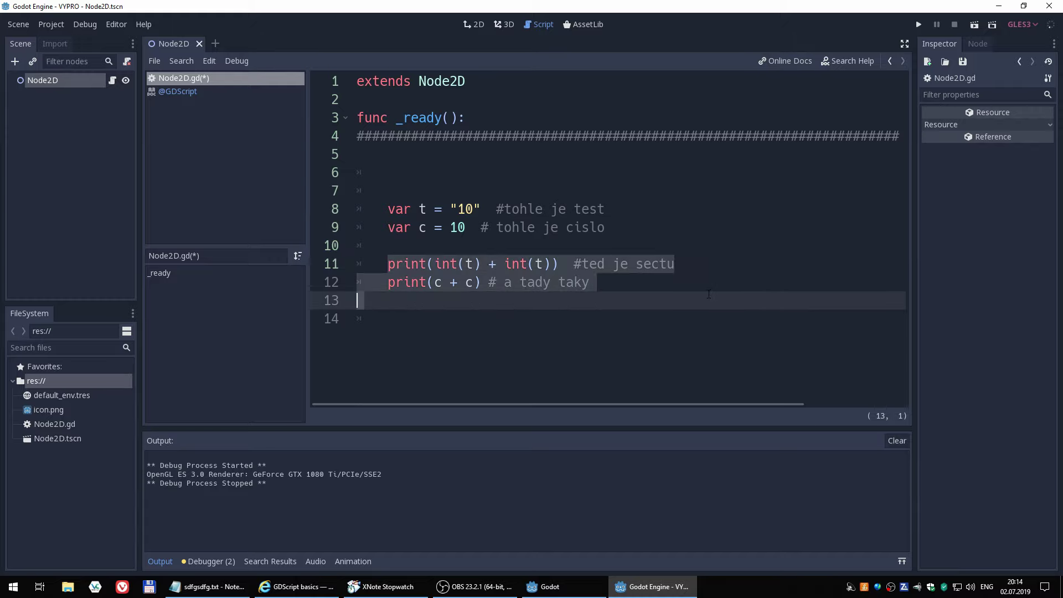
left_click(699, 259)
left_click_drag(386, 202, 631, 299)
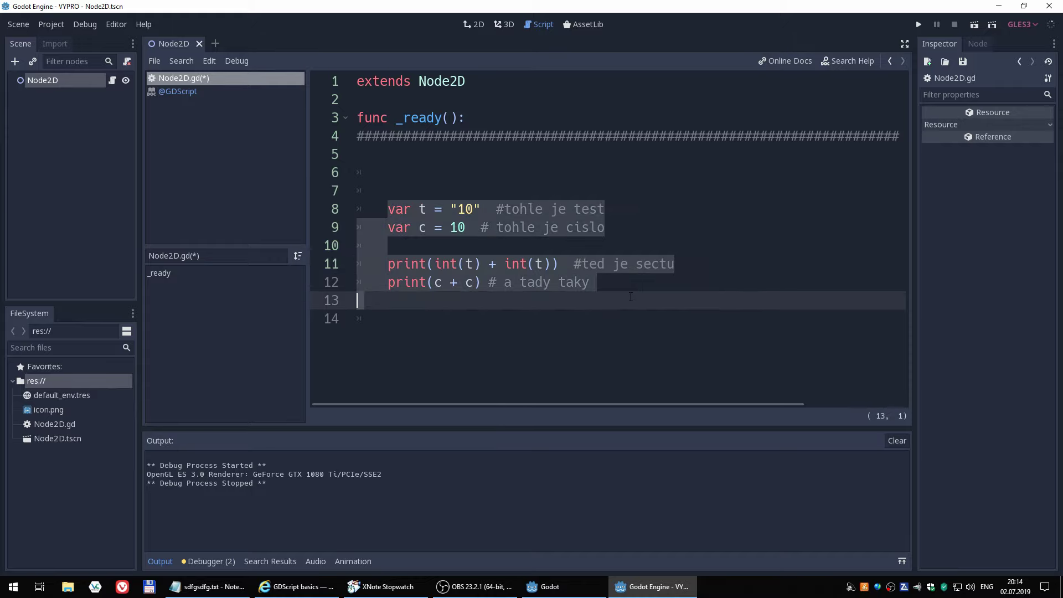
key("BackSpace")
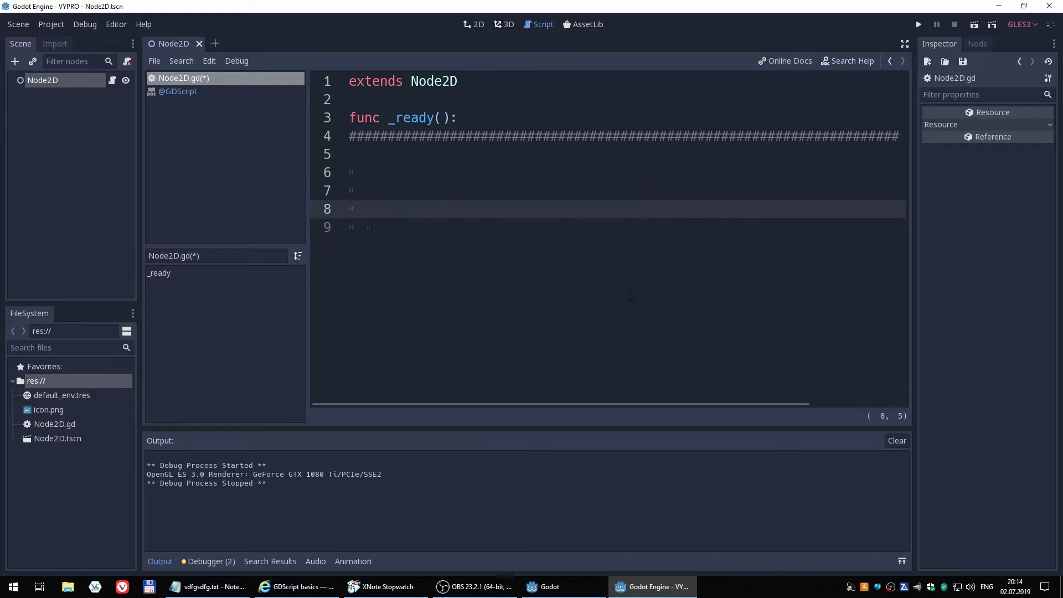
Write print(print(100)) on line 8, run the scene, and close the game window
type("print(")
type("print")
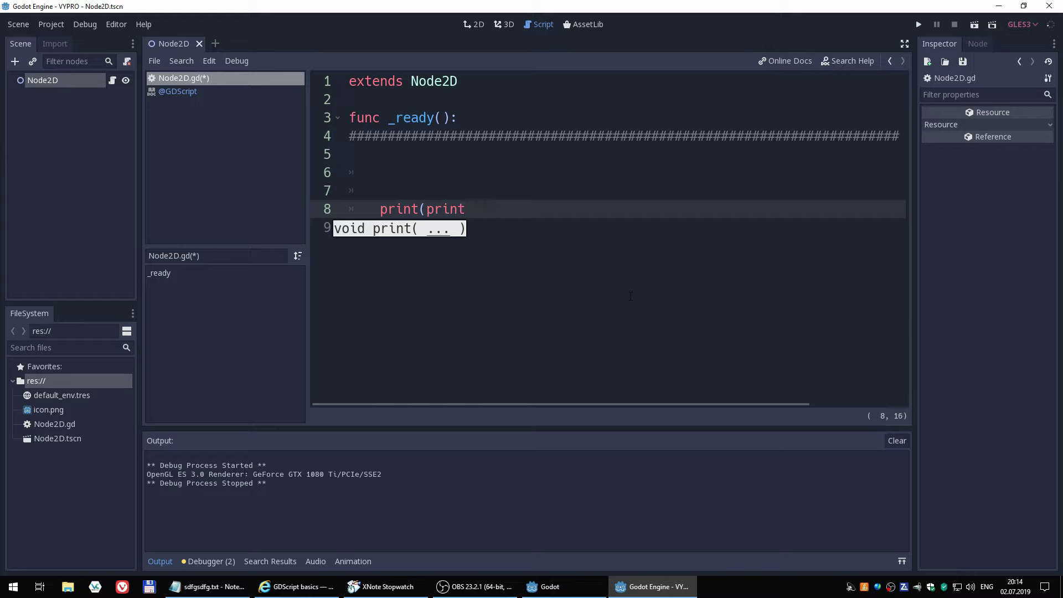
type("(:")
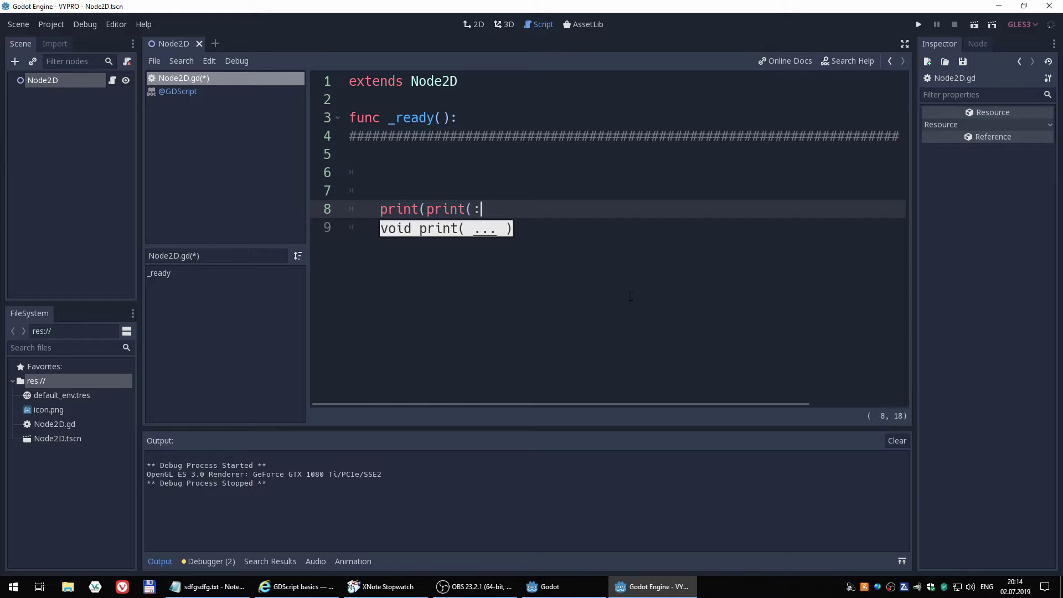
type("xdfdf")
key("BackSpace")
key("BackSpace")
key("BackSpace")
key("BackSpace")
key("BackSpace")
key("BackSpace")
type("100)")
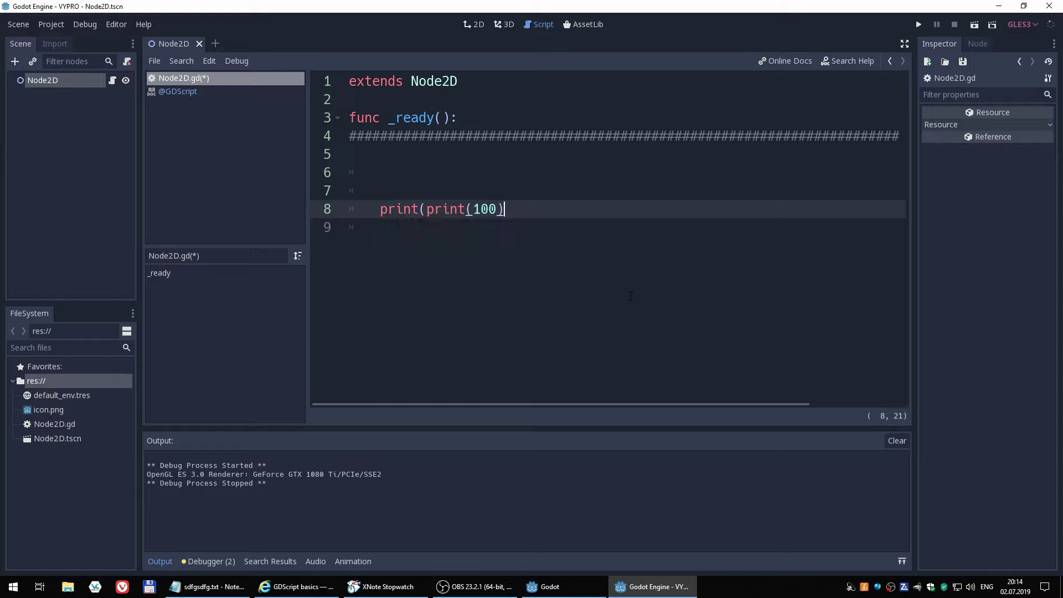
type(")")
left_click(975, 25)
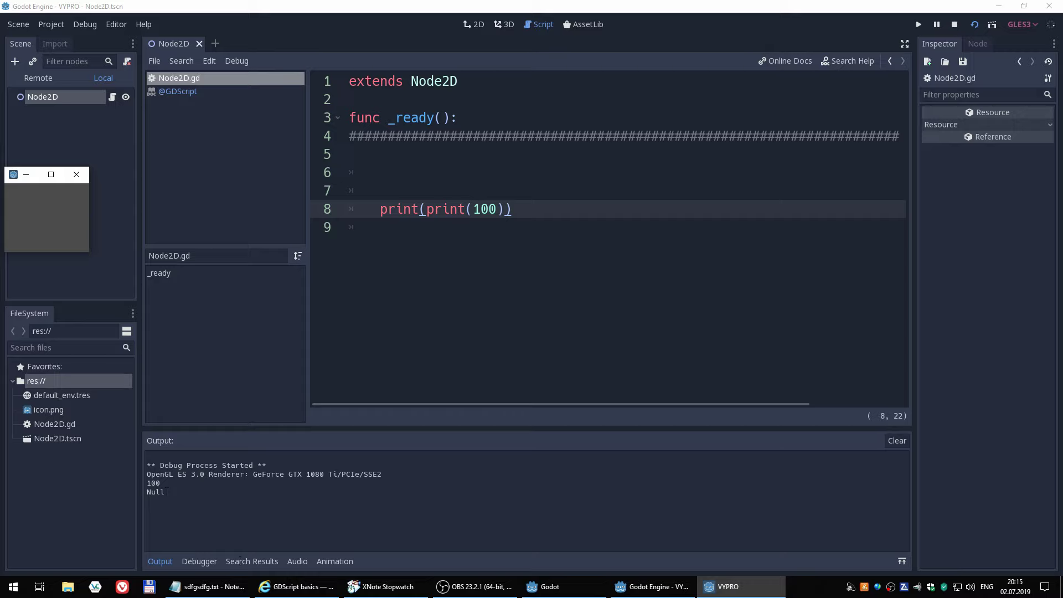
key("alt+F4")
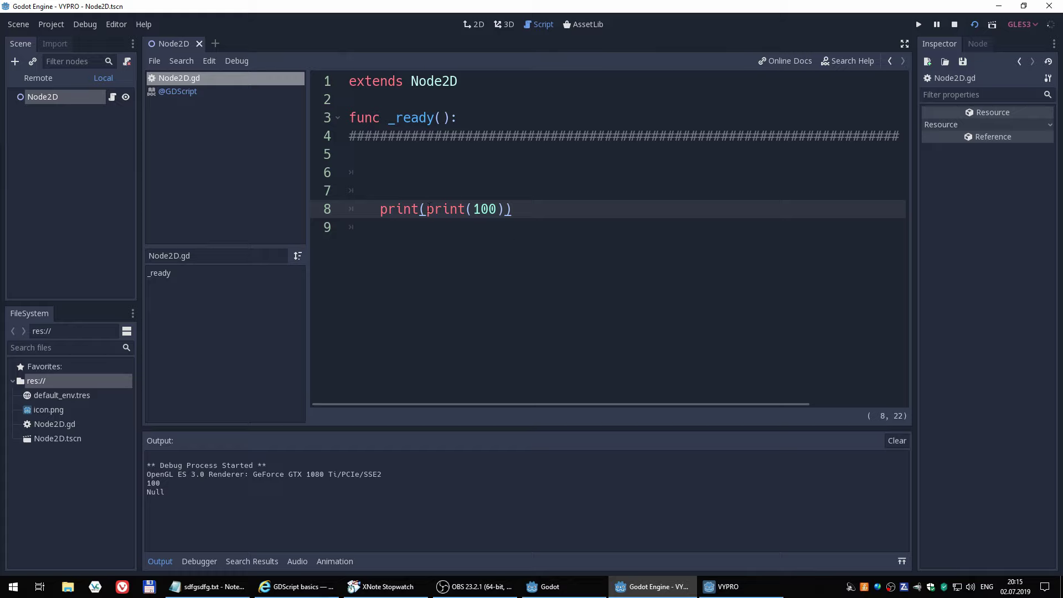
Stop the scene and select the print(print(100)) line
left_click(372, 200)
key("End")
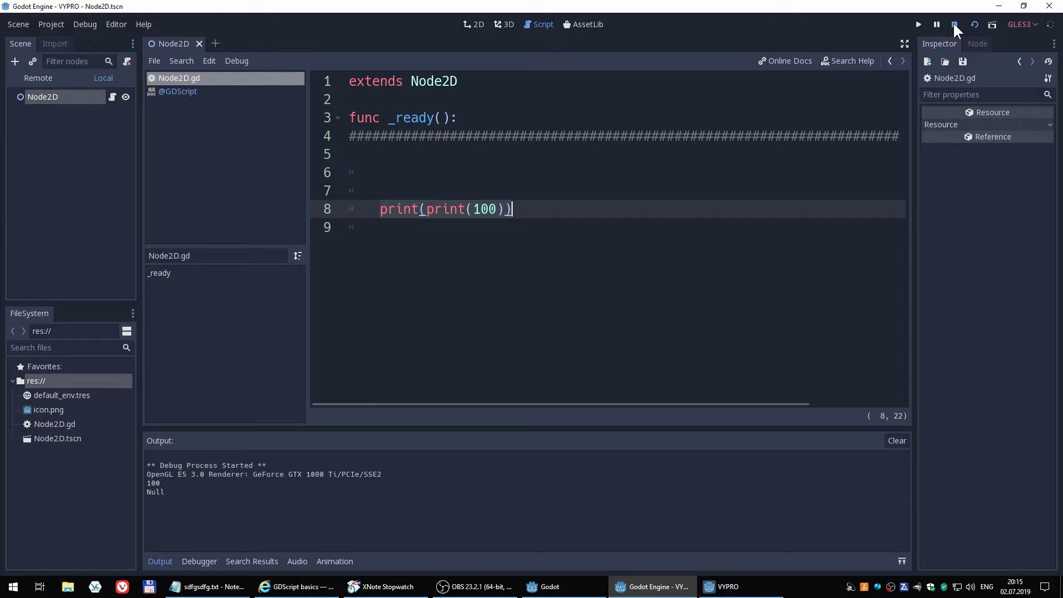
left_click(954, 25)
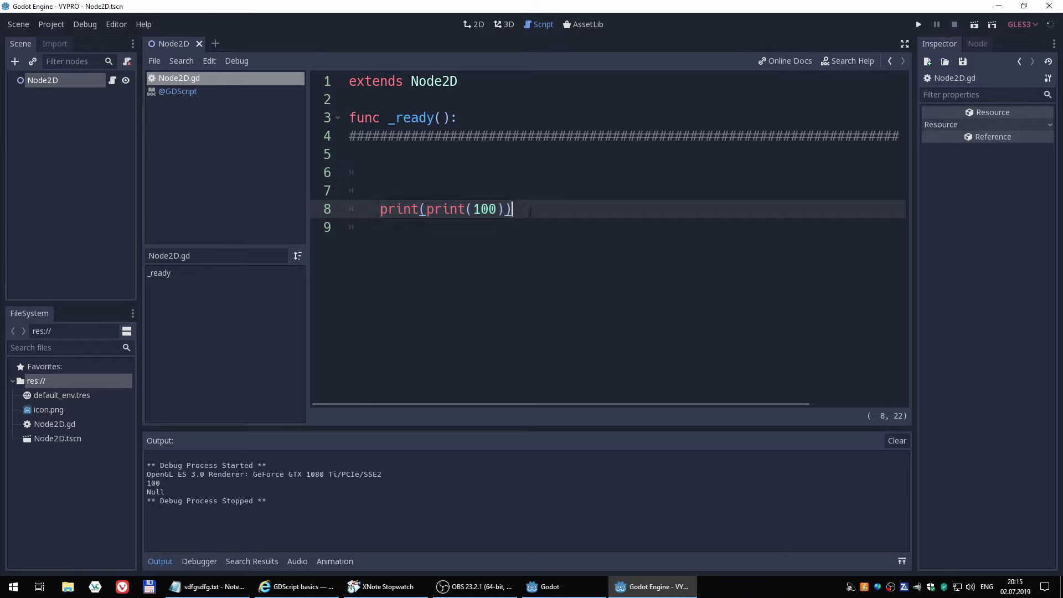
key("Home")
key("shift+End")
Replace the nested print with var pokus and print(pokus) below it
key("BackSpace")
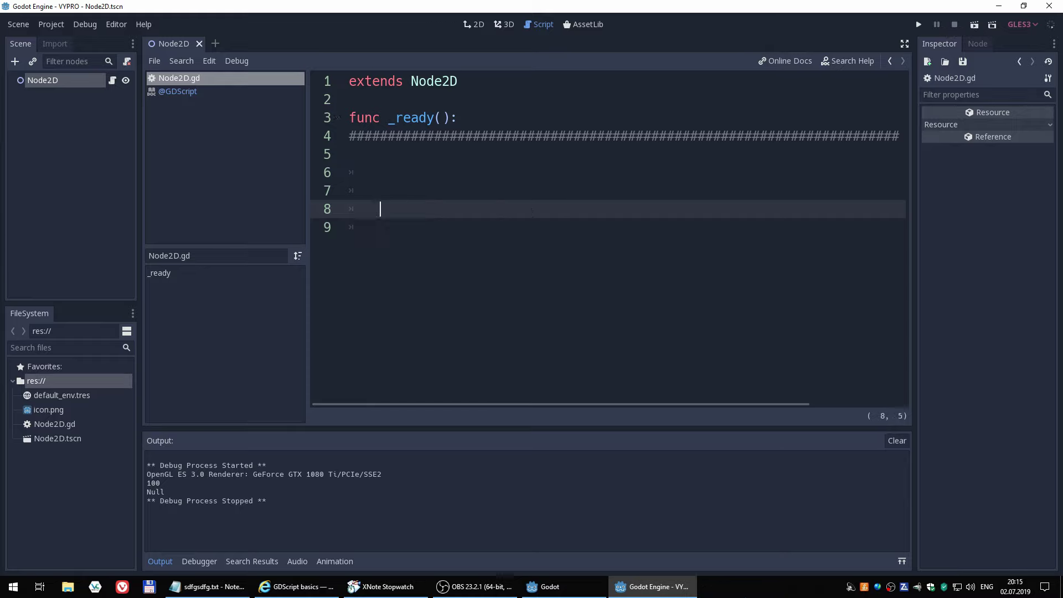
type("var ")
type("poku")
type("s")
key("Return")
key("Return")
type("pr")
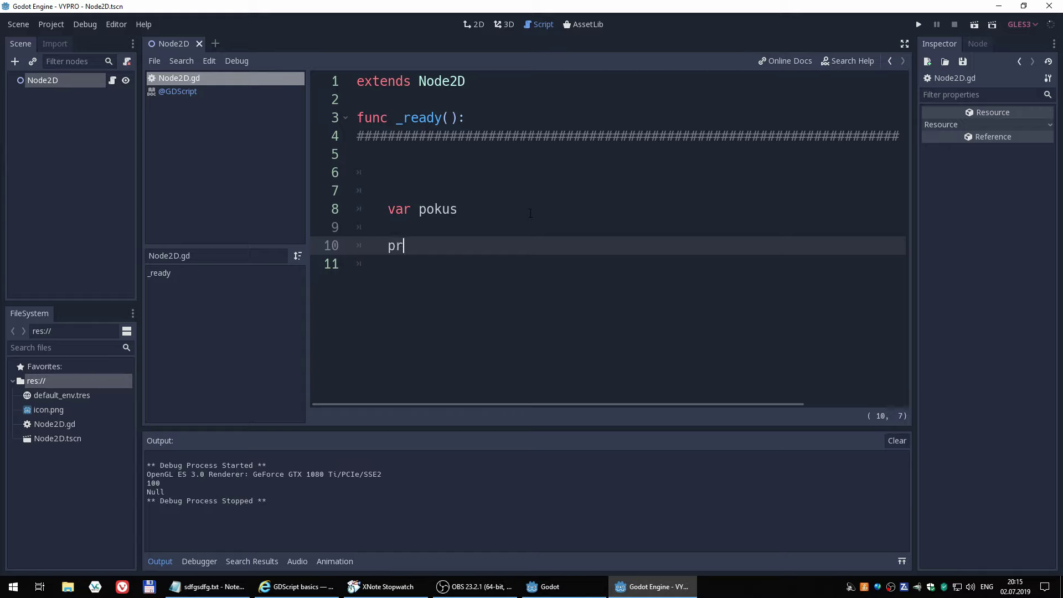
type("int}")
key("BackSpace")
type("(poku")
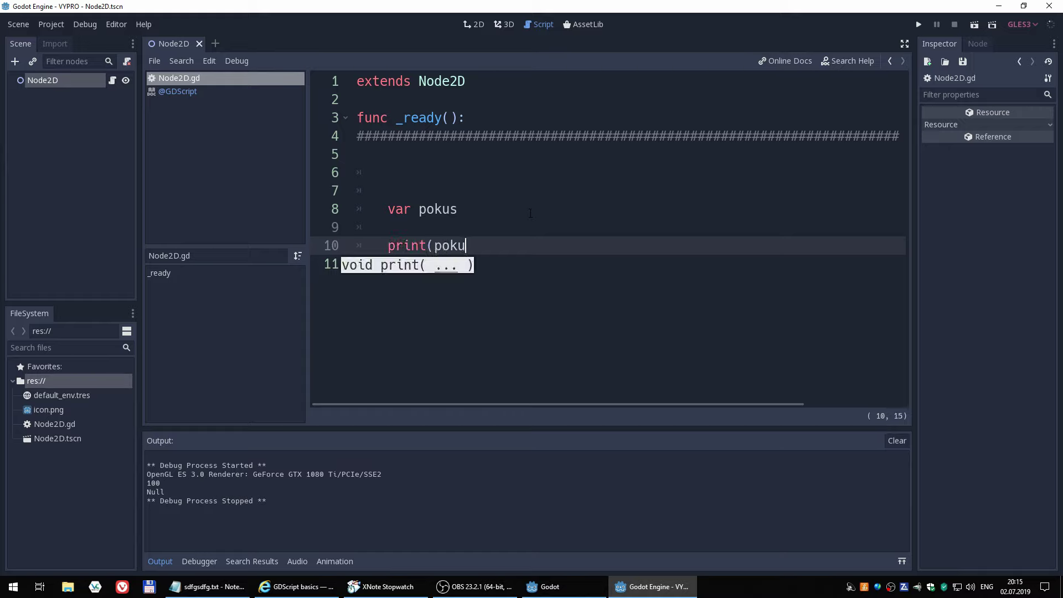
type("s)")
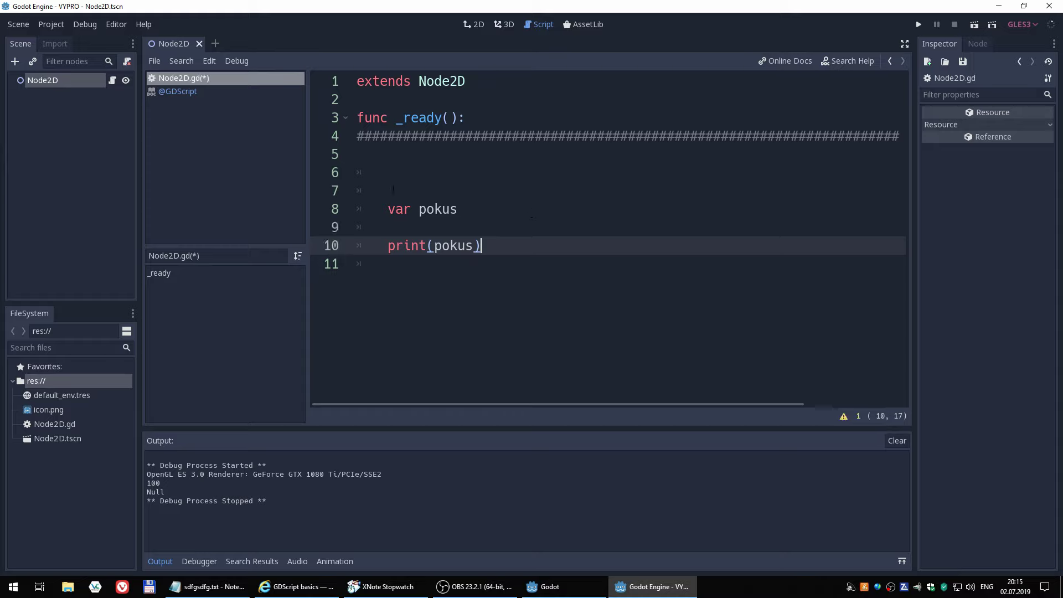
Run and stop the scene so Output shows Null for pokus
left_click(974, 25)
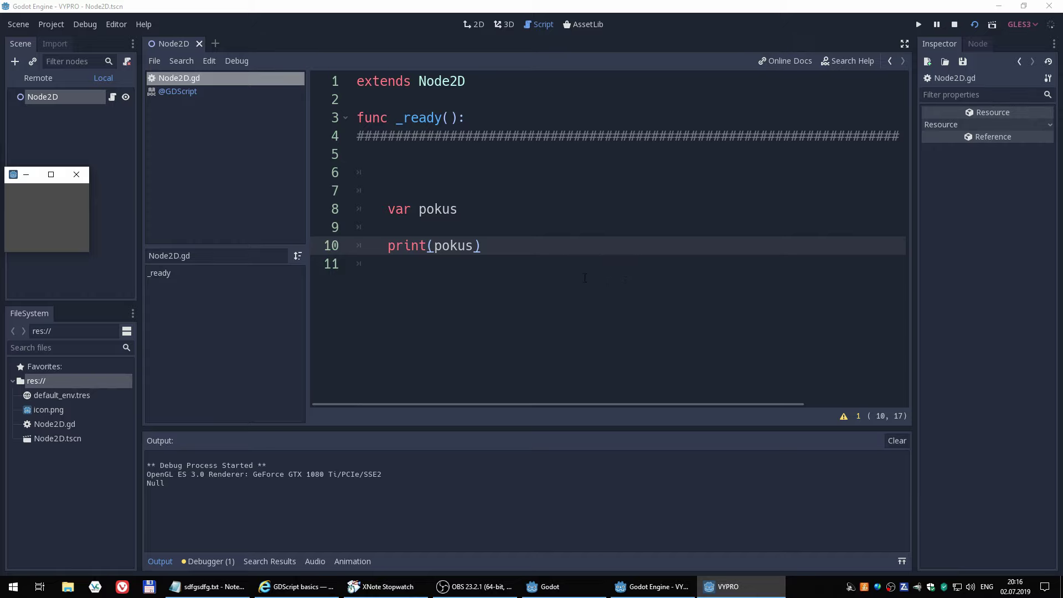
left_click(953, 25)
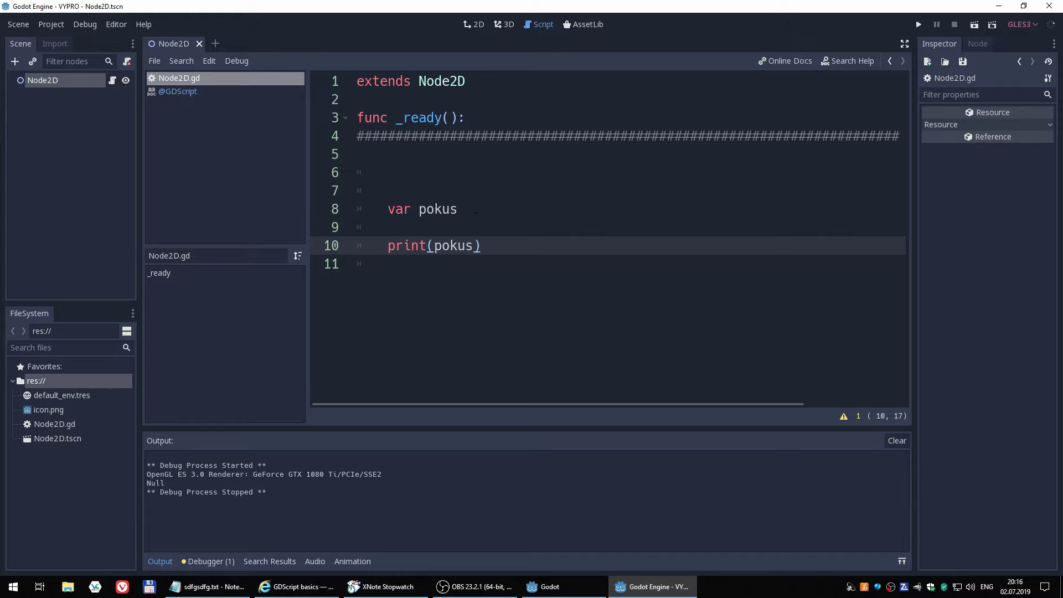
left_click(456, 209)
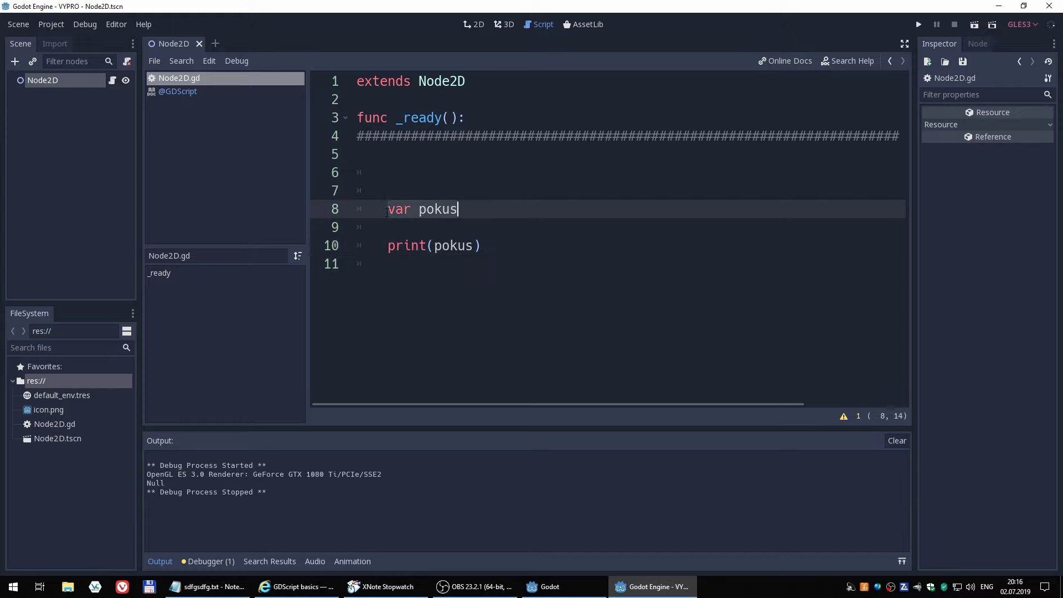
left_click(442, 209)
Assign pokus = 10 before the print, run the scene, then select test lines 8–11
left_click(405, 231)
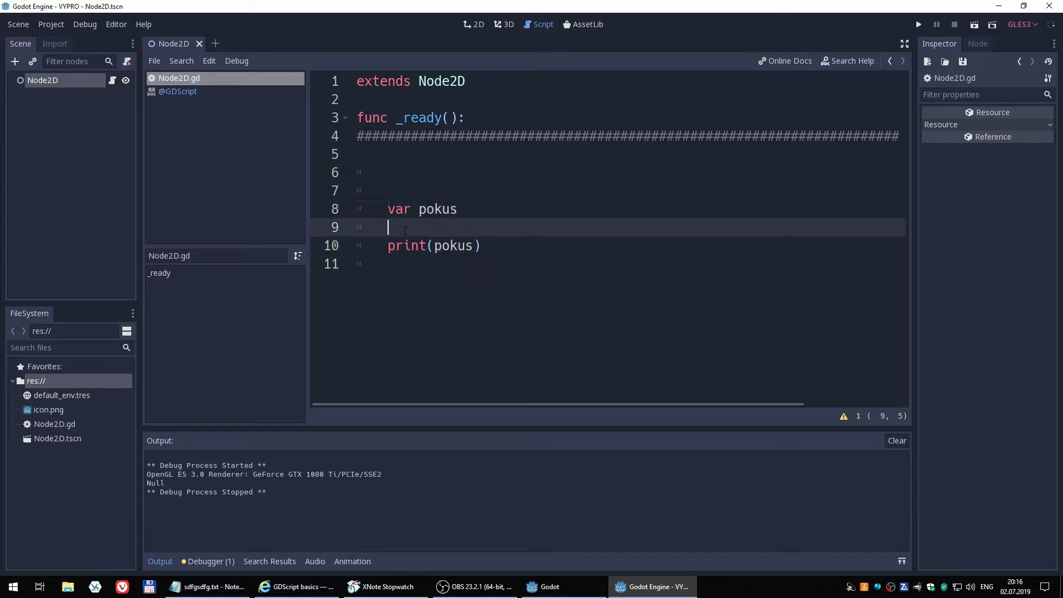
key("Return")
type("poku")
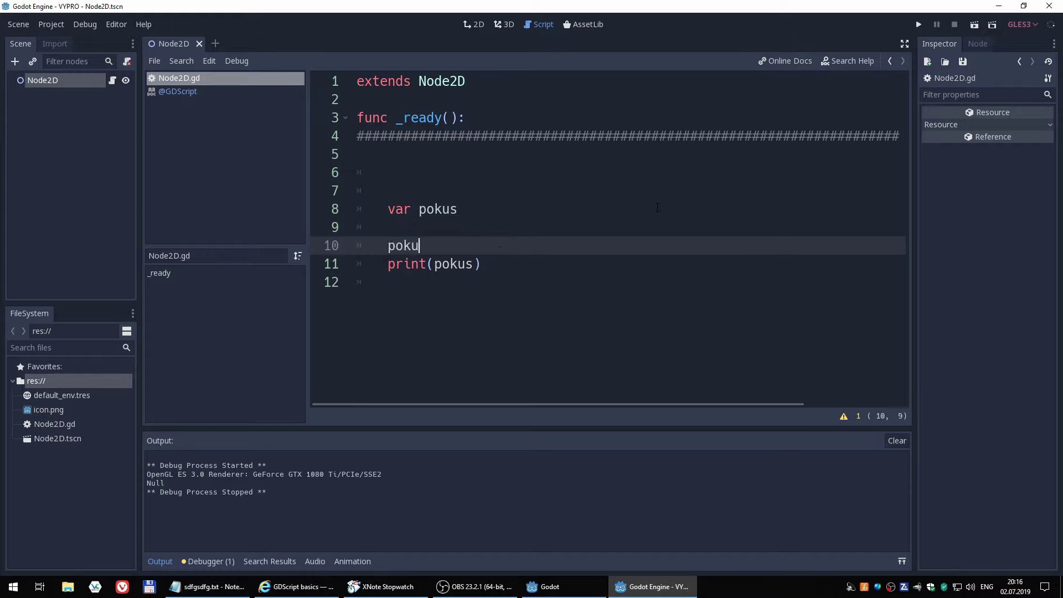
type("s -")
type(" 10")
key("F5")
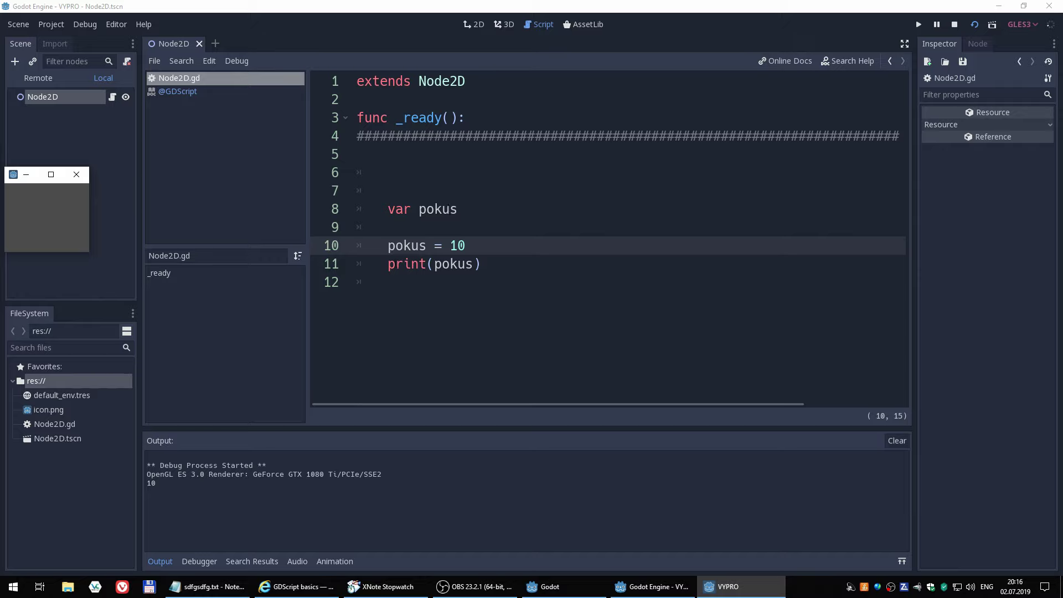
left_click(388, 265)
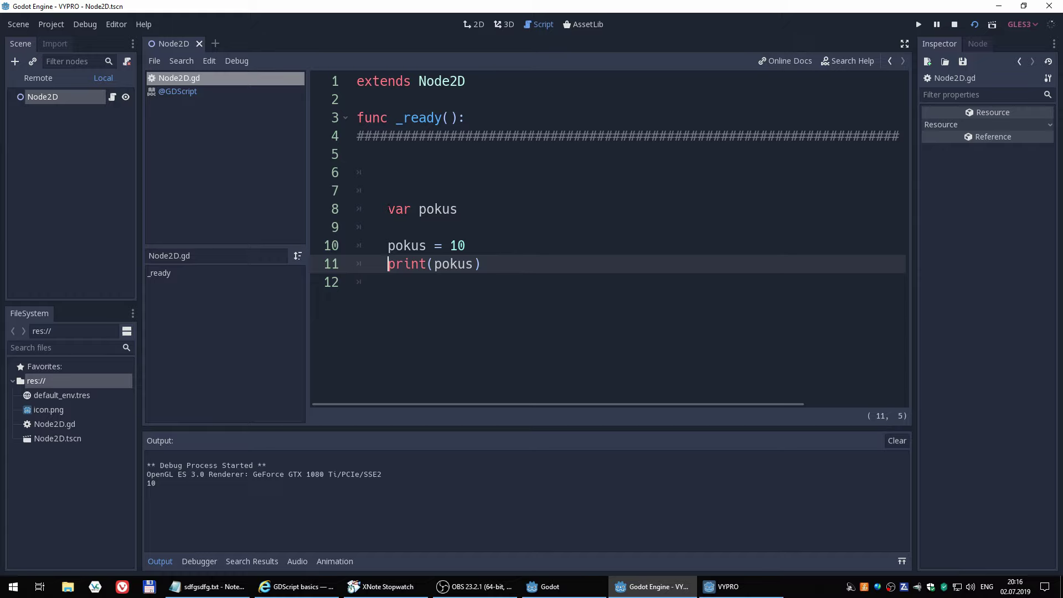
left_click_drag(388, 209, 523, 261)
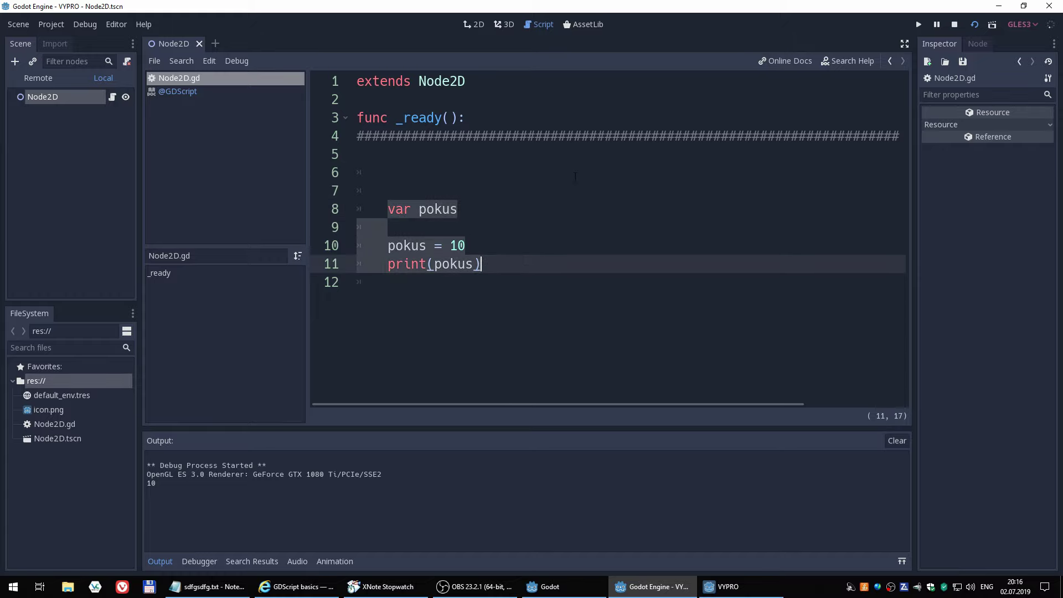
Replace the pokus test lines with pass and leave an unindented blank line below
key("BackSpace")
key("BackSpace")
key("BackSpace")
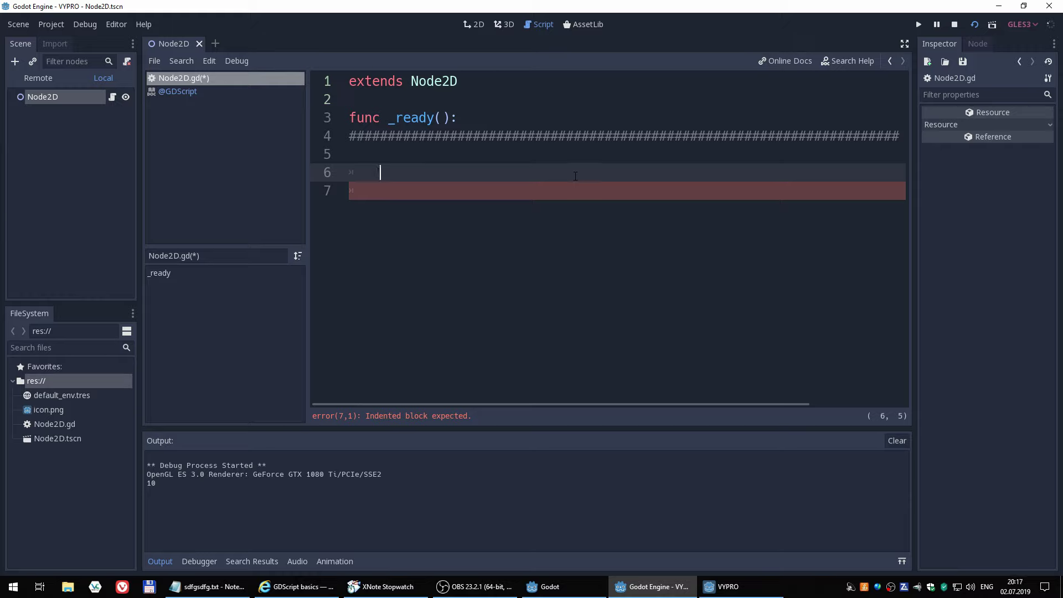
type("pa")
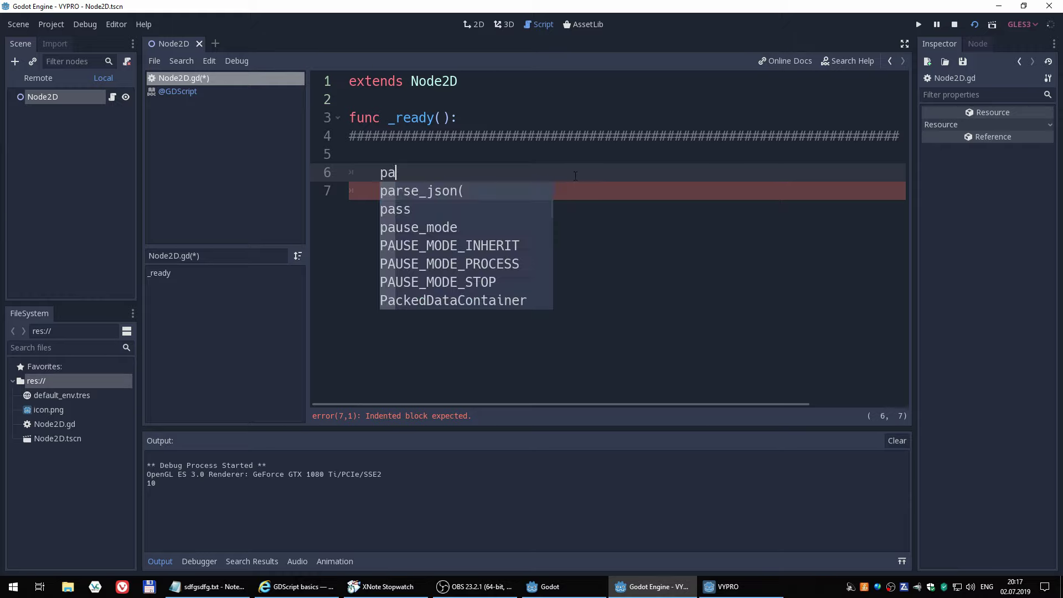
type("ss")
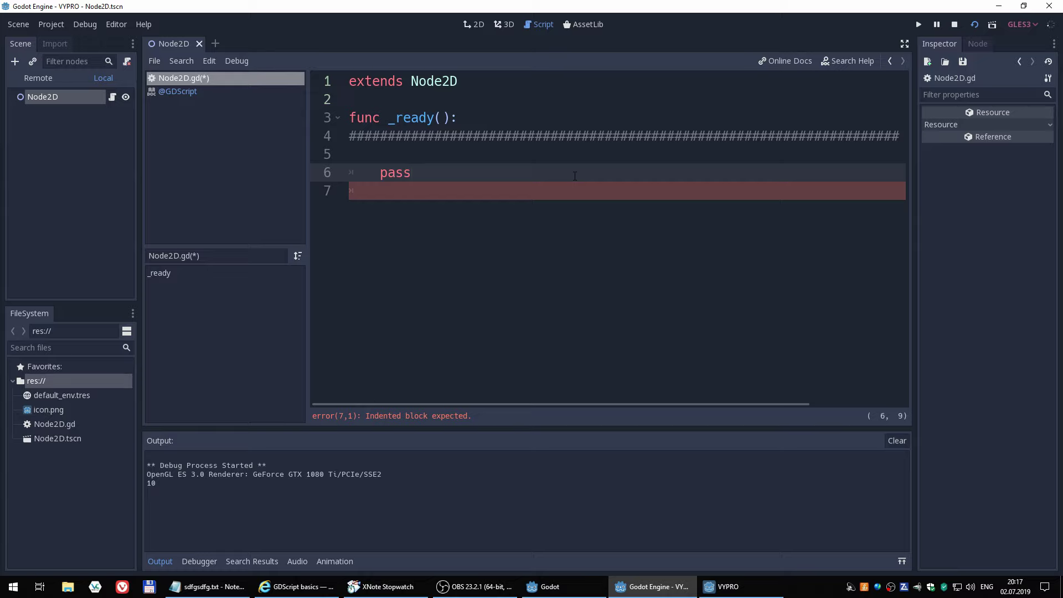
key("Return")
key("Return")
key("Return")
key("BackSpace")
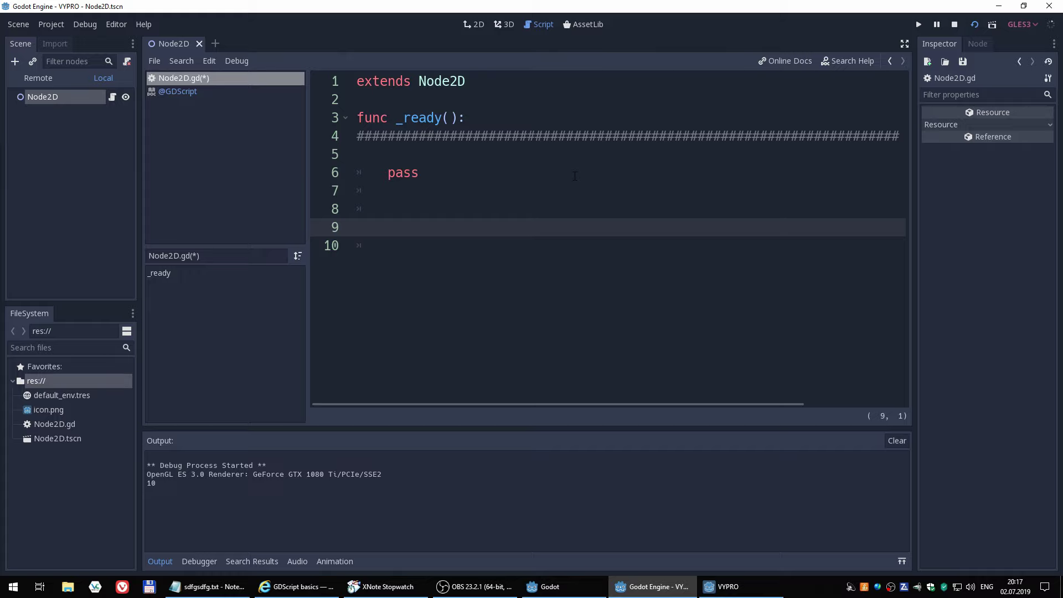
Declare a new function func moje_funkce(): below _ready()
type("func ")
type("m")
type("oje>")
key("BackSpace")
type("?")
key("BackSpace")
type("_")
type("funkoce")
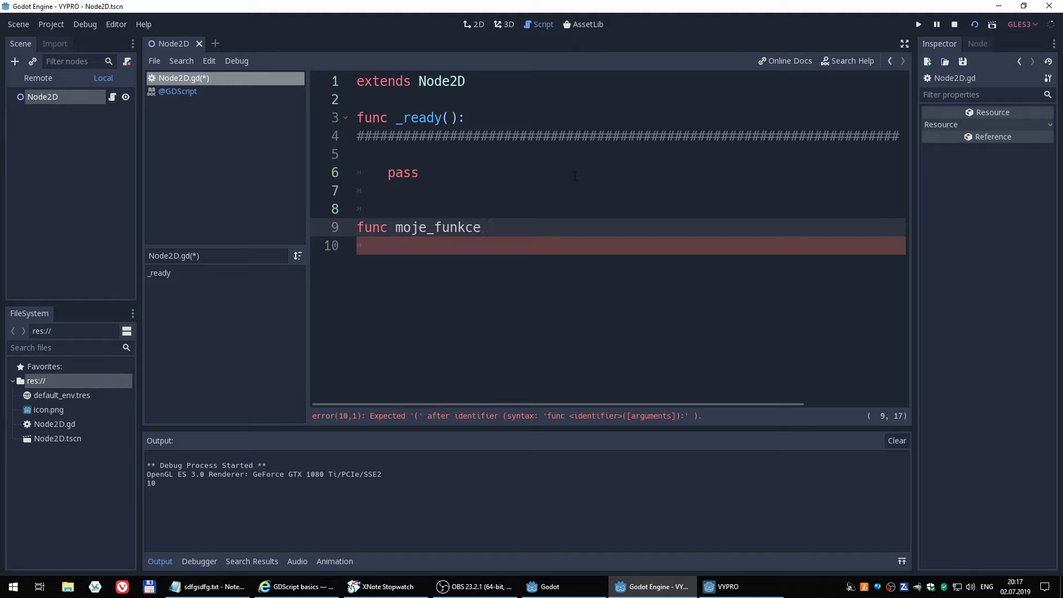
type("()>")
key("BackSpace")
type(":")
key("Return")
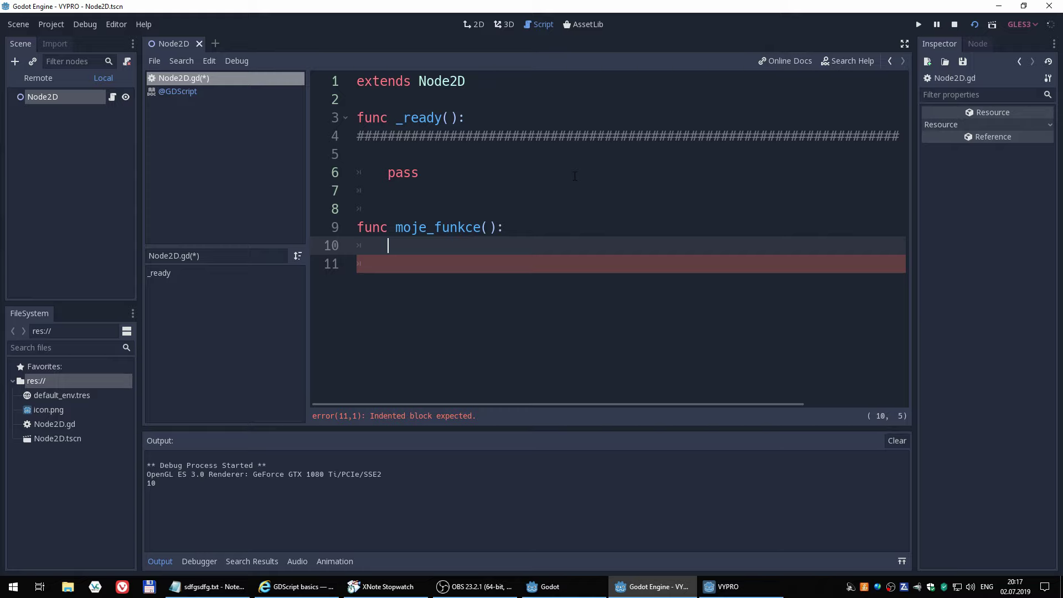
Give moje_funkce() a body of print("ahoj") and print("nazdar")
type("prin")
type("t")
type("(\"")
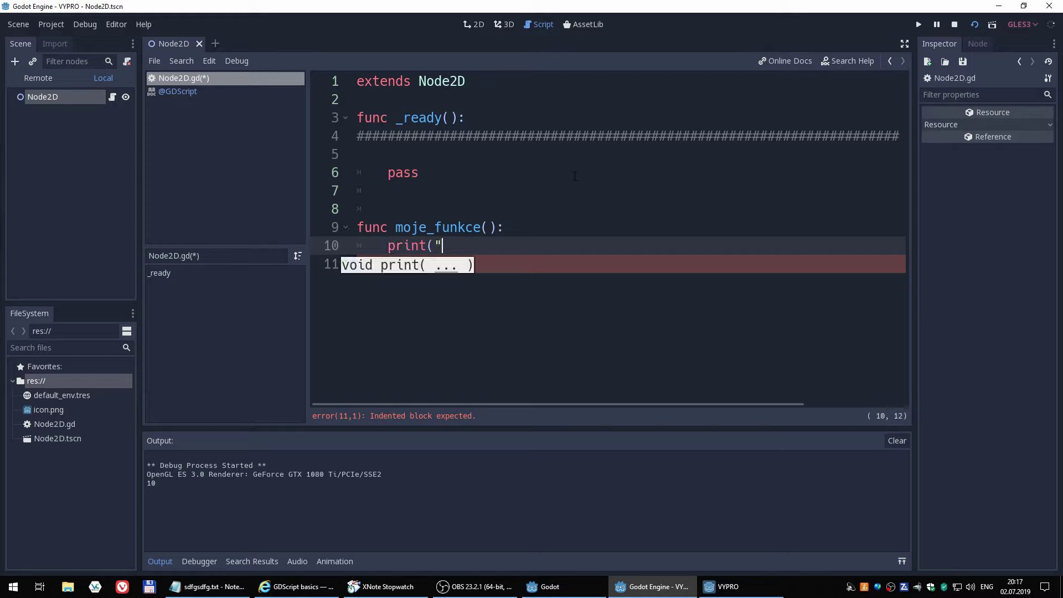
type("ahoj")
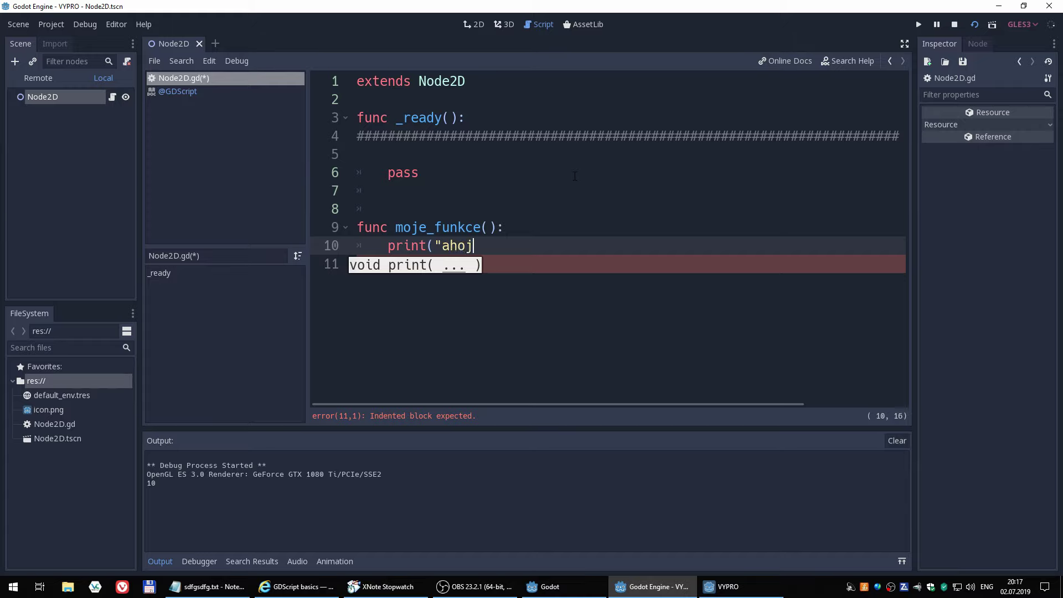
type("\")")
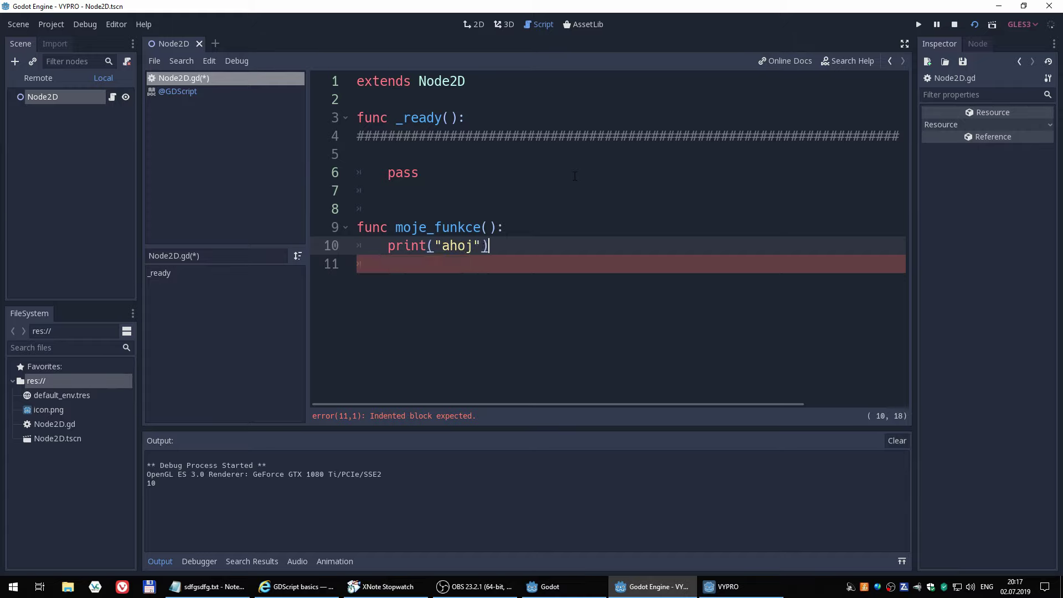
key("Return")
type("print")
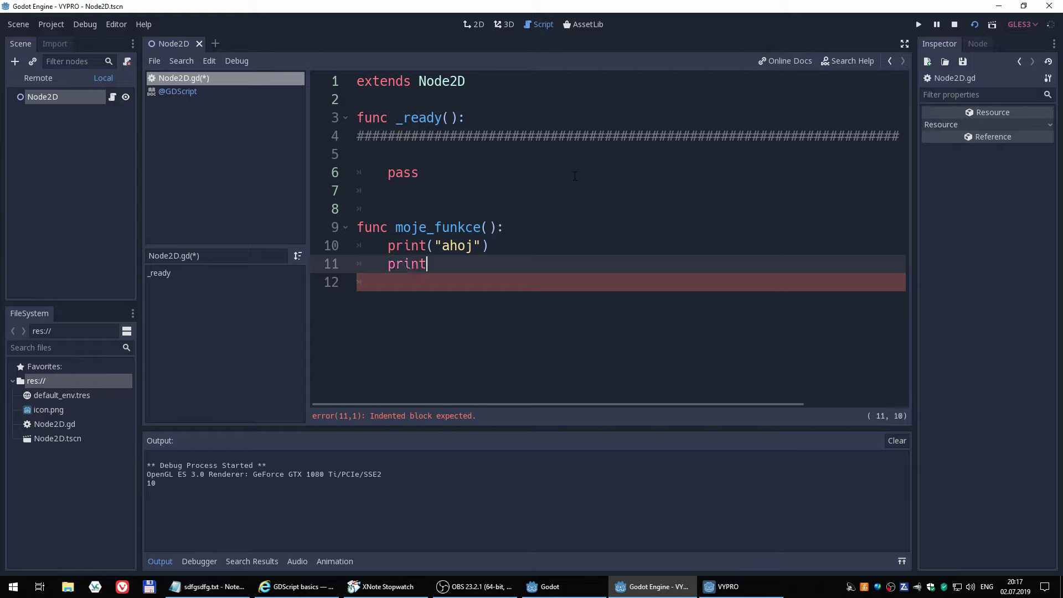
type("}")
key("BackSpace")
type("(")
type("\"")
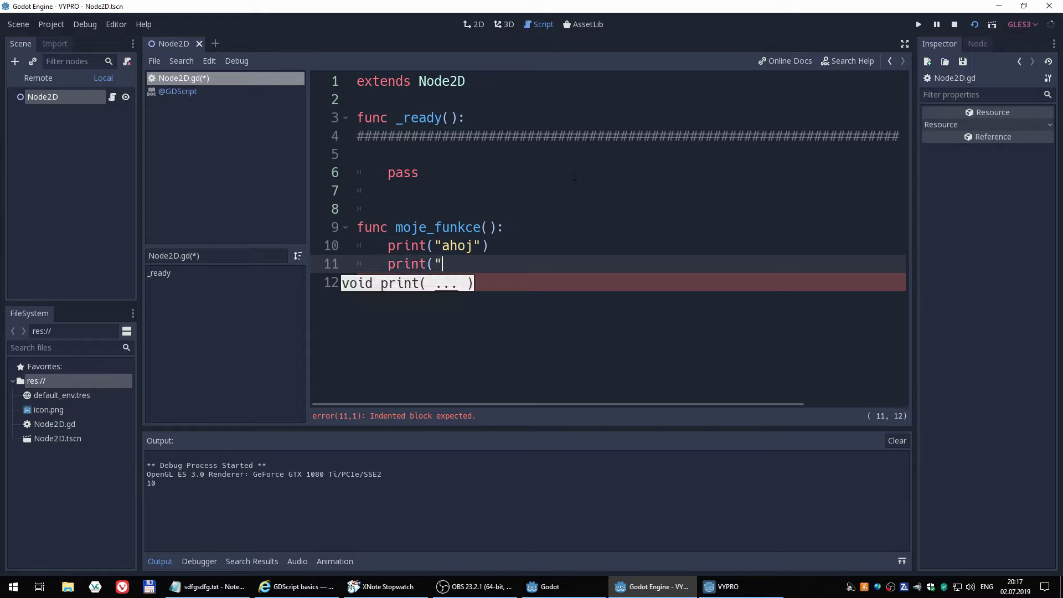
type("nazdar")
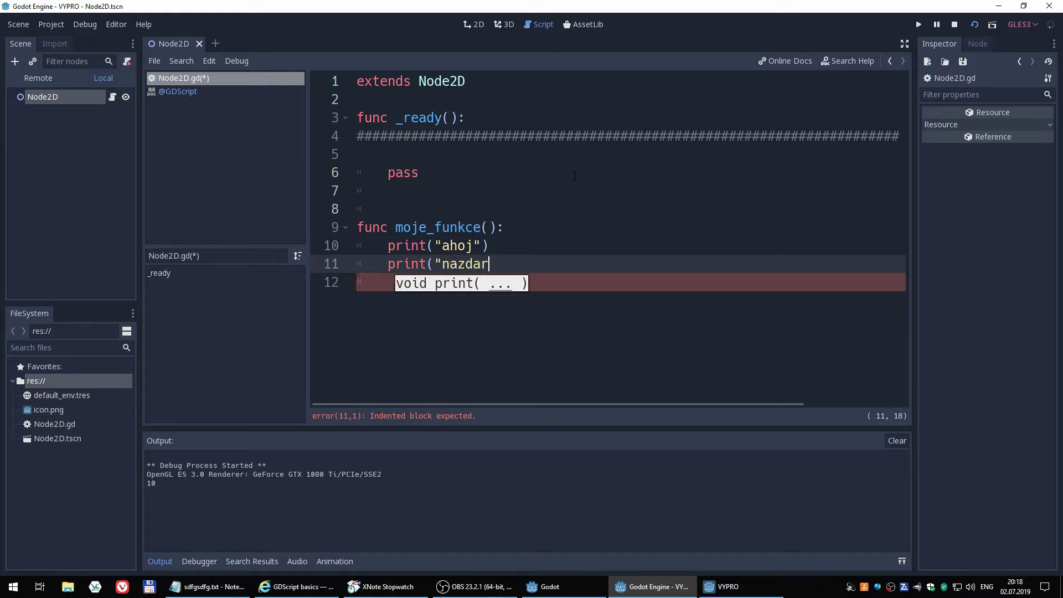
type("\")")
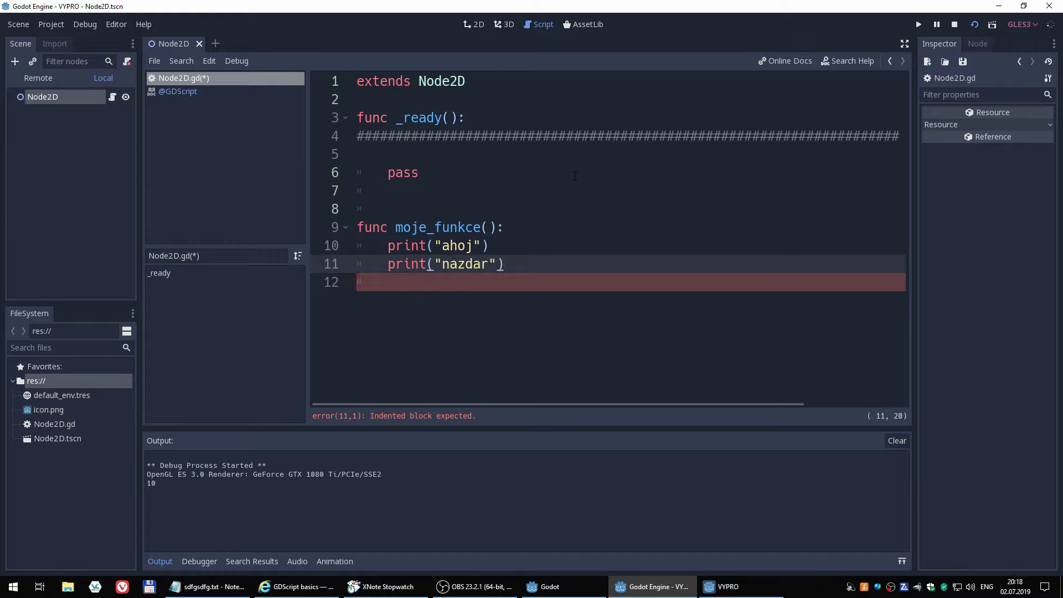
key("Return")
key("BackSpace")
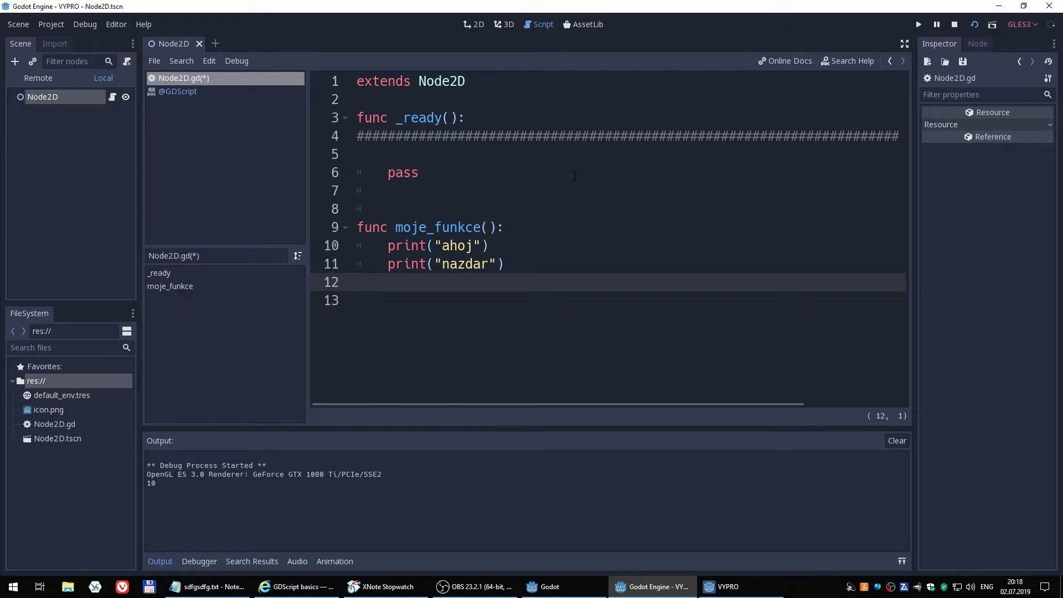
key("Up")
key("Up")
key("Up")
key("Up")
key("Up")
key("Up")
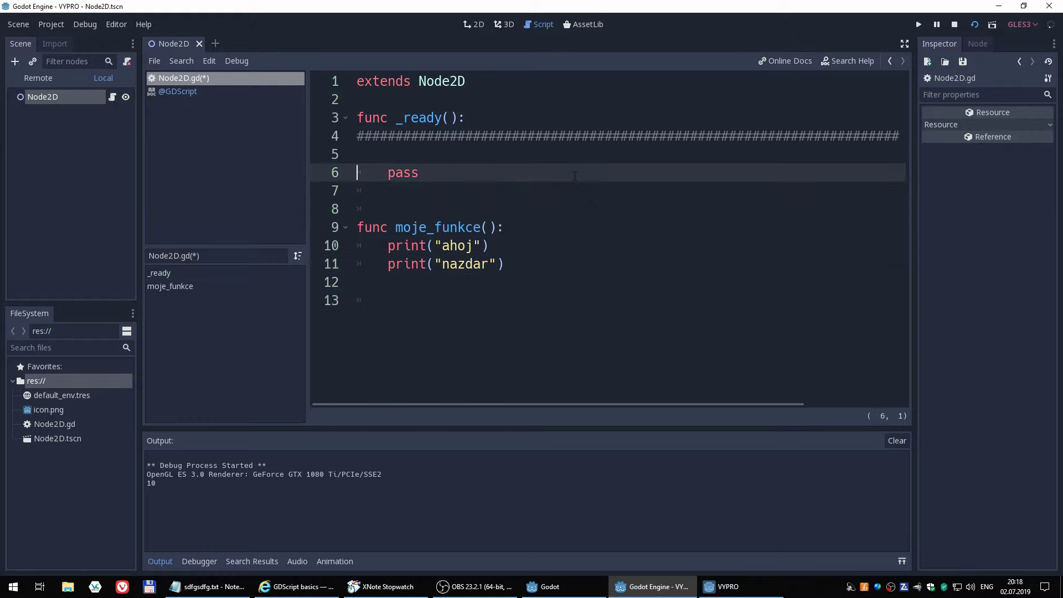
Try calling moje_funkce() in _ready(), then revert the line back to pass
key("Right")
key("Right")
key("Delete")
key("Delete")
key("Delete")
type("mo")
type("je")
type("_")
type("fun")
key("Return")
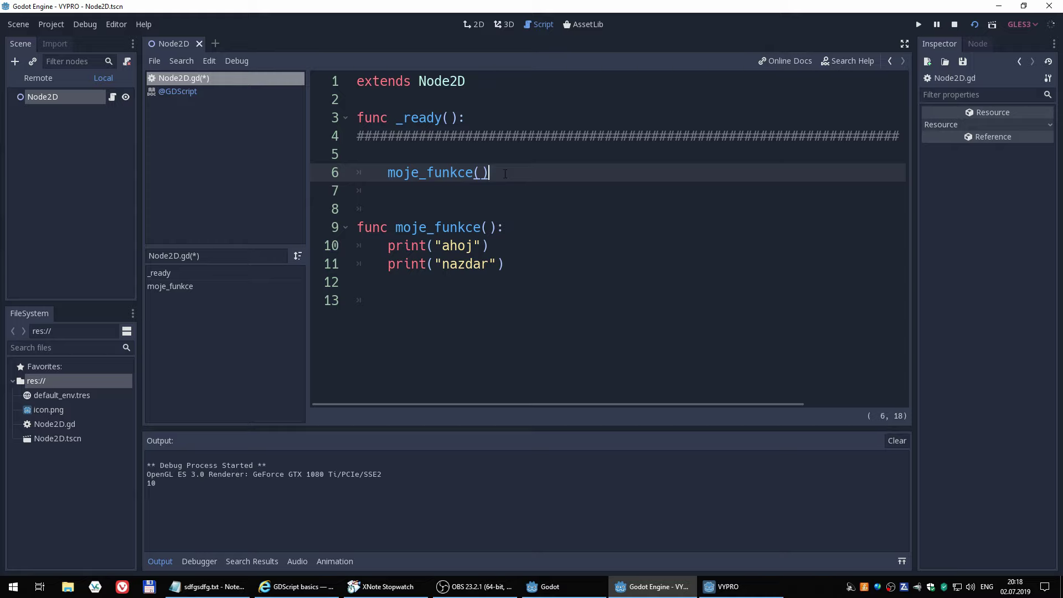
key("Home")
key("shift+End")
key("Delete")
type("pass")
Dismiss the Quick Run scene chooser and save and run the current scene
left_click(991, 25)
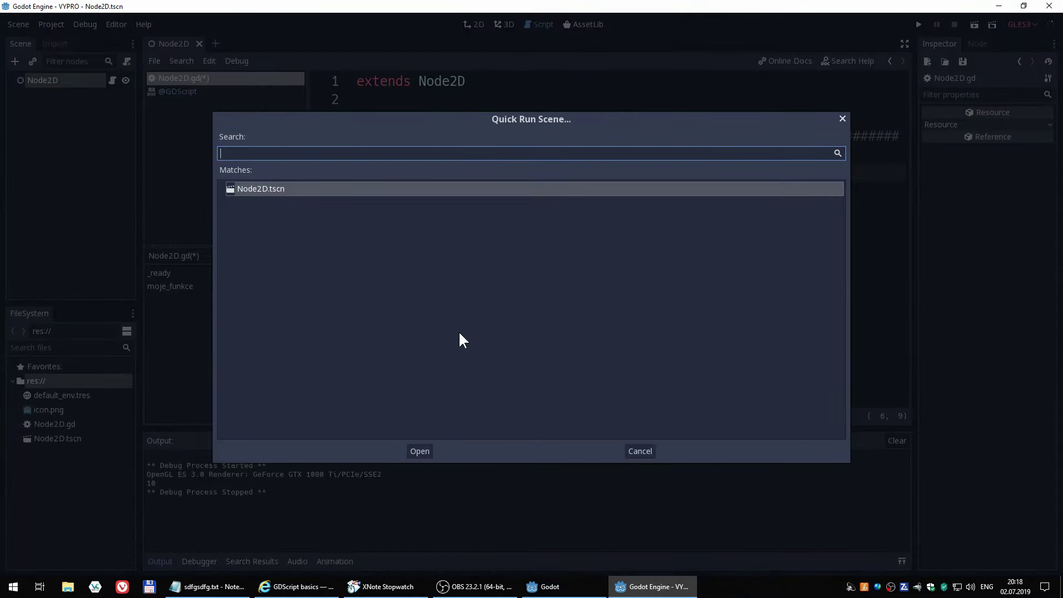
left_click(640, 452)
left_click(972, 25)
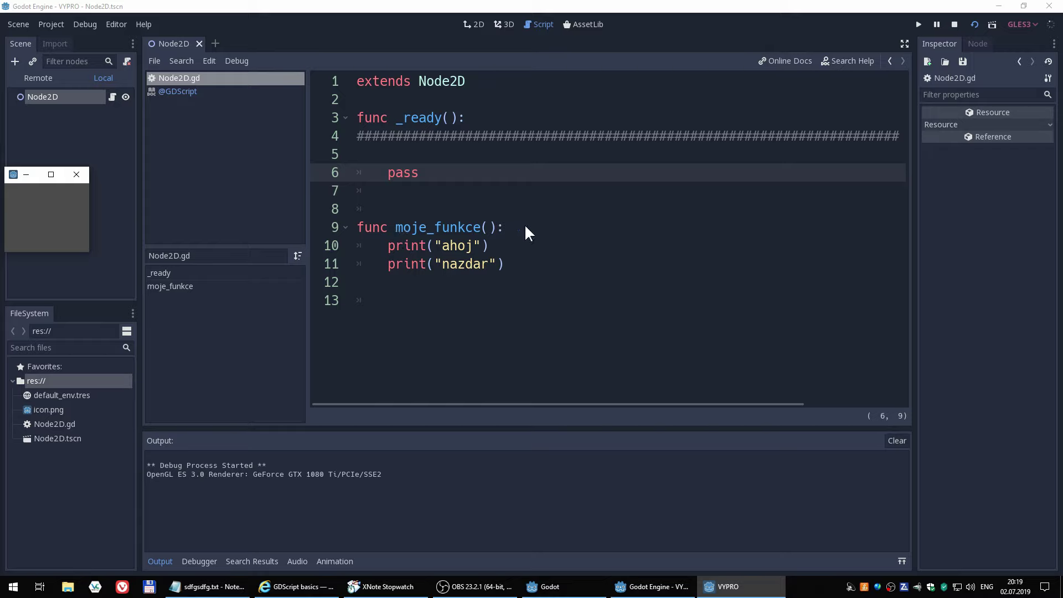
Stop the game and replace pass with a moje_funkce() call in _ready()
left_click(954, 24)
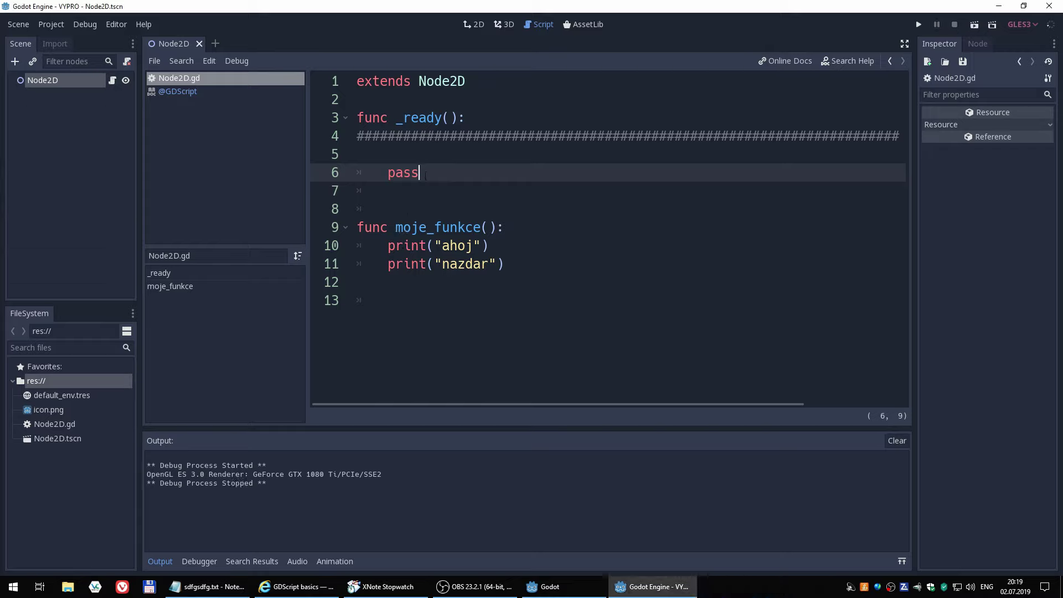
left_click(381, 174)
key("shift+End")
type("for _pocitadlo in range(11):")
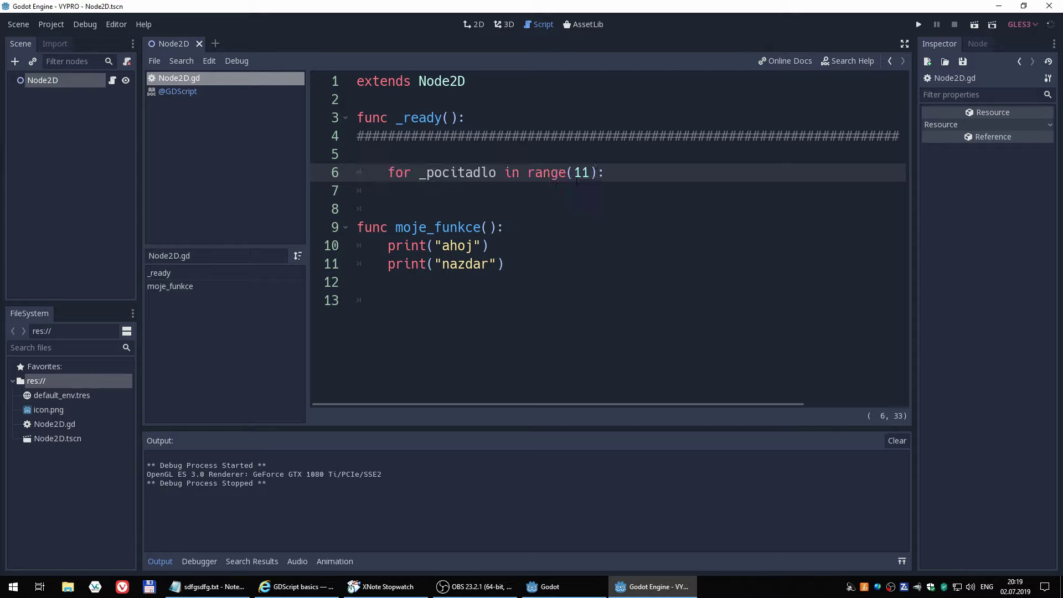
key("Home")
key("shift+End")
key("Delete")
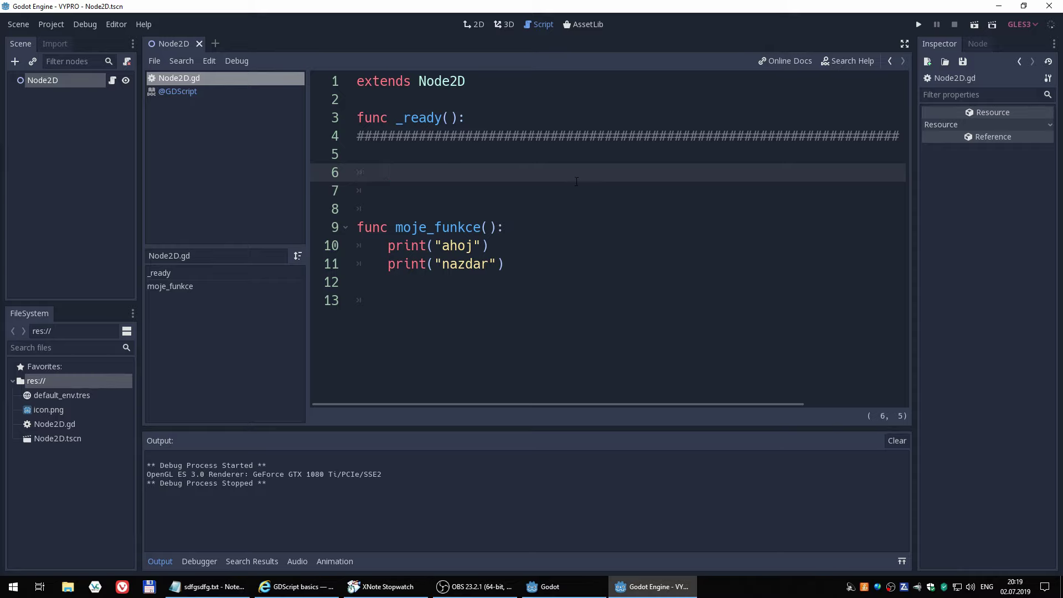
type("moje")
key("Return")
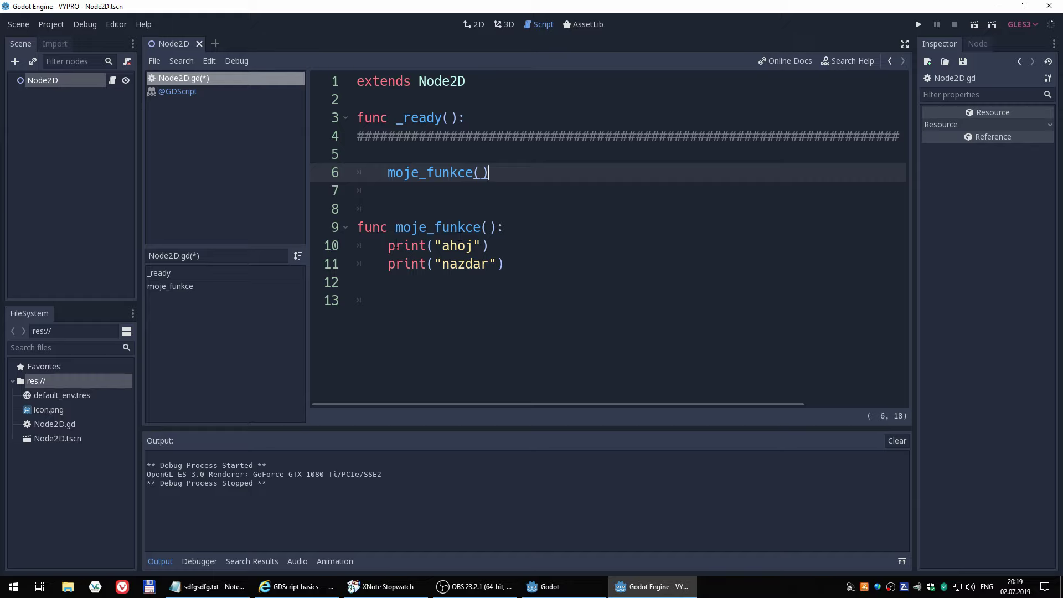
Run the scene to print ahoj and nazdar once, then stop it
left_click(974, 24)
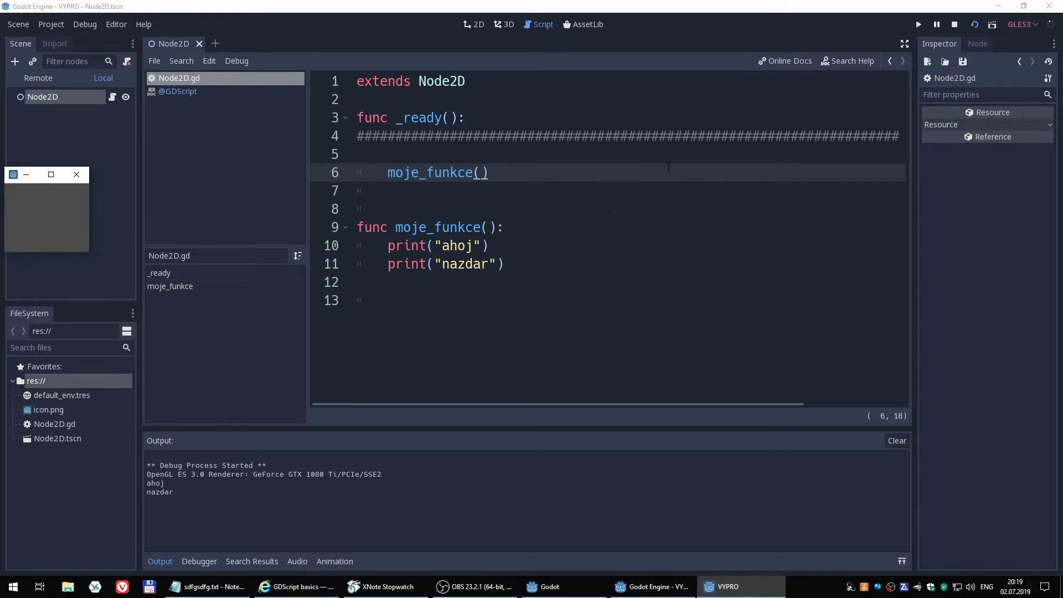
left_click(954, 24)
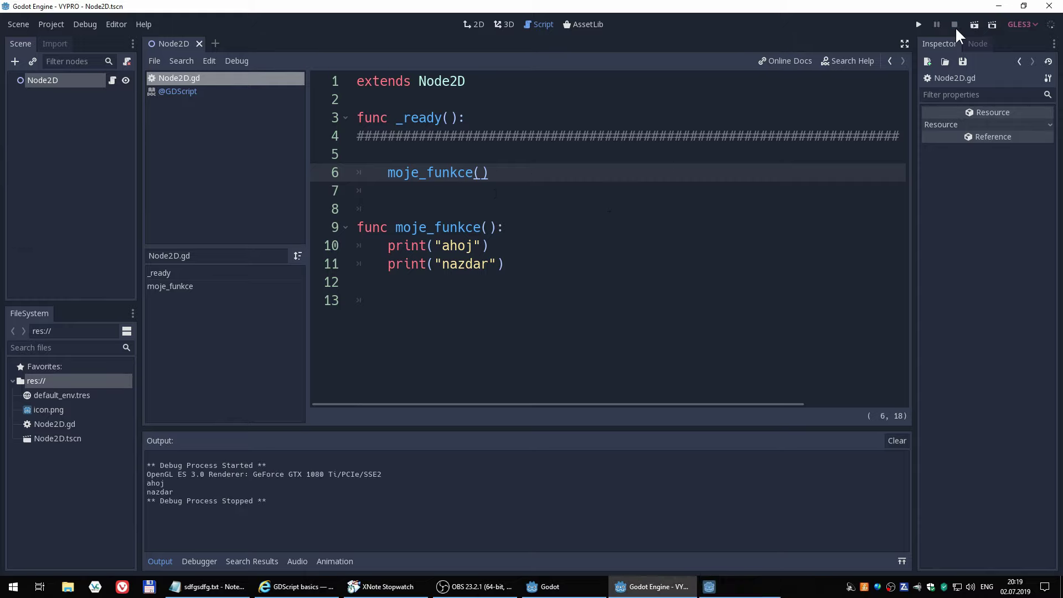
left_click(388, 173)
Wrap the moje_funkce() call in a for pocitadlo in range(6): loop
key("Return")
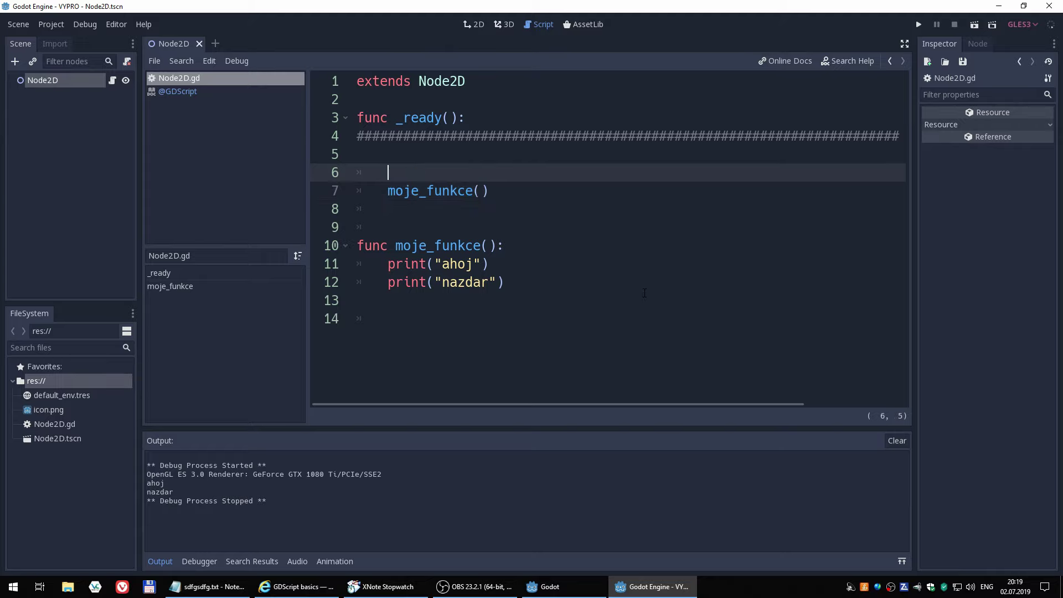
type("for ")
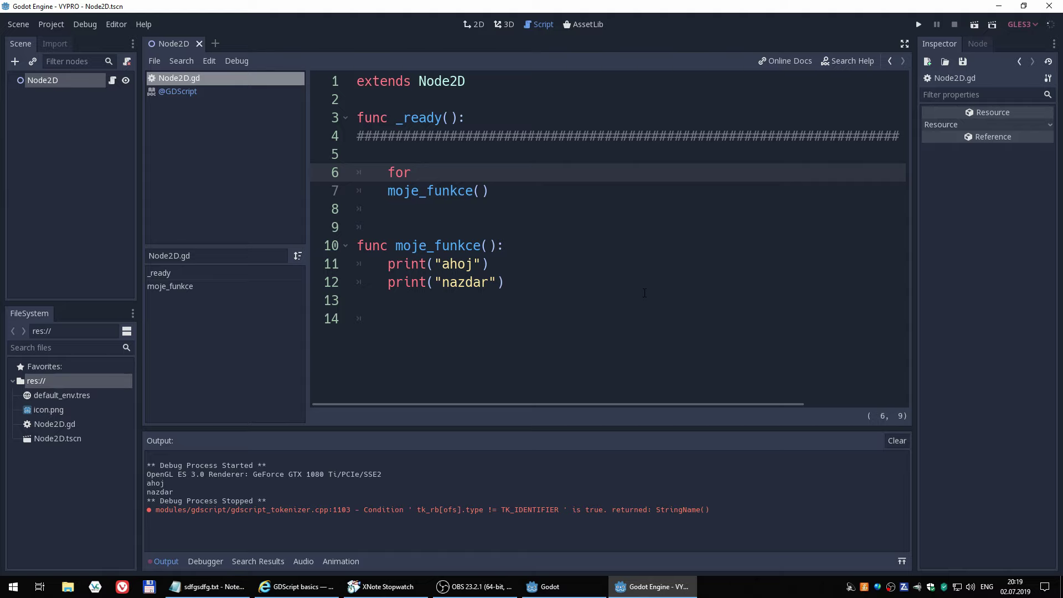
type("pocit")
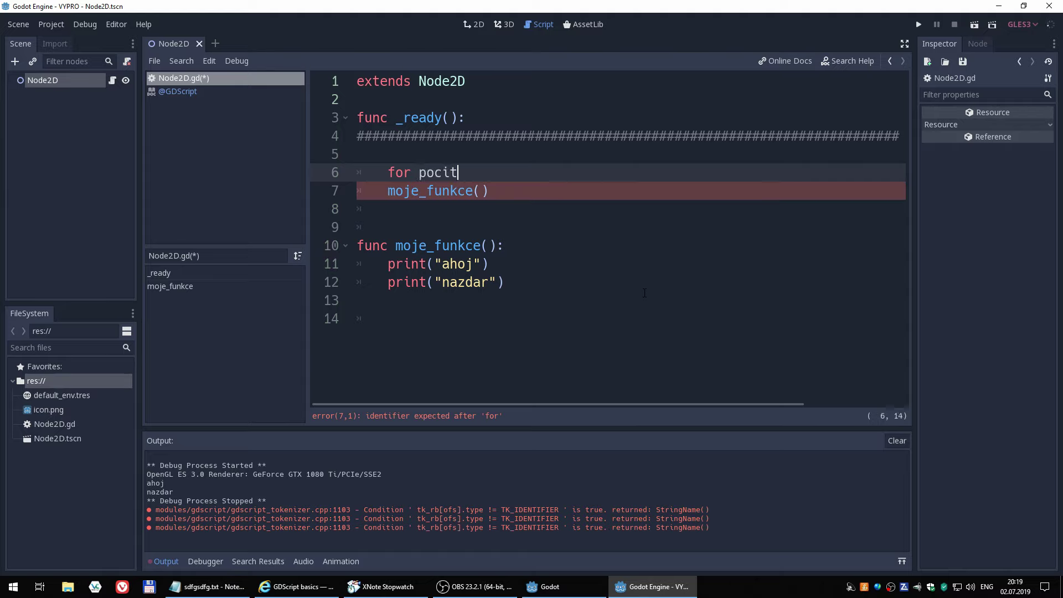
type("adlo")
type(" in range")
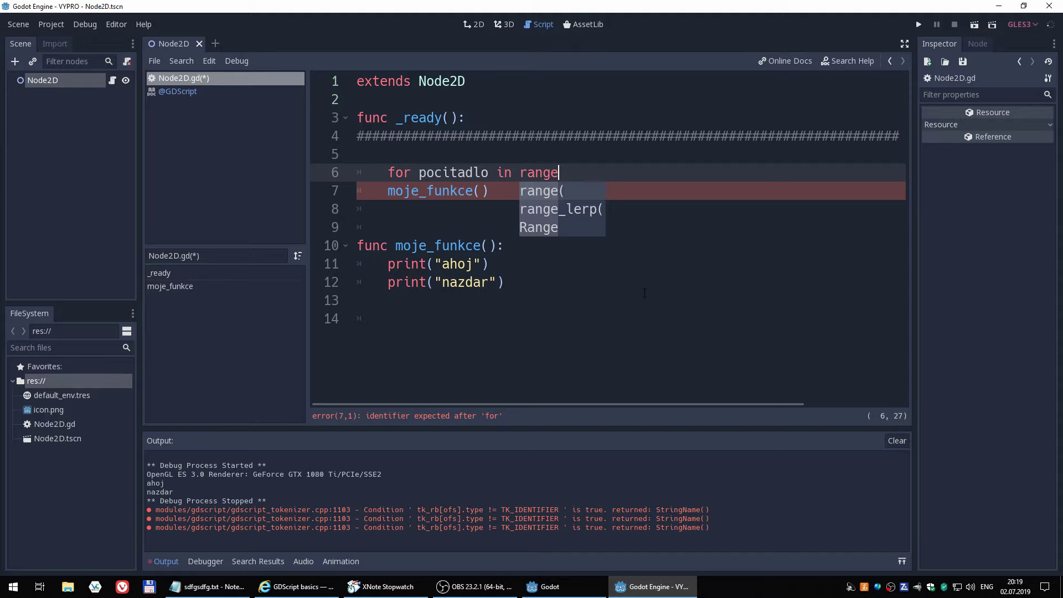
type("(")
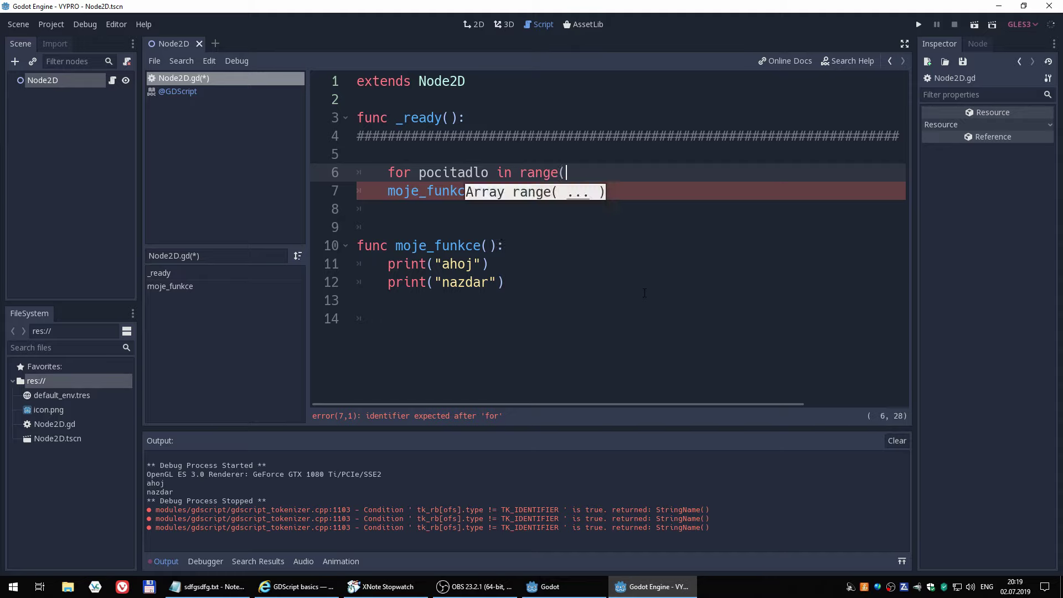
type("6)")
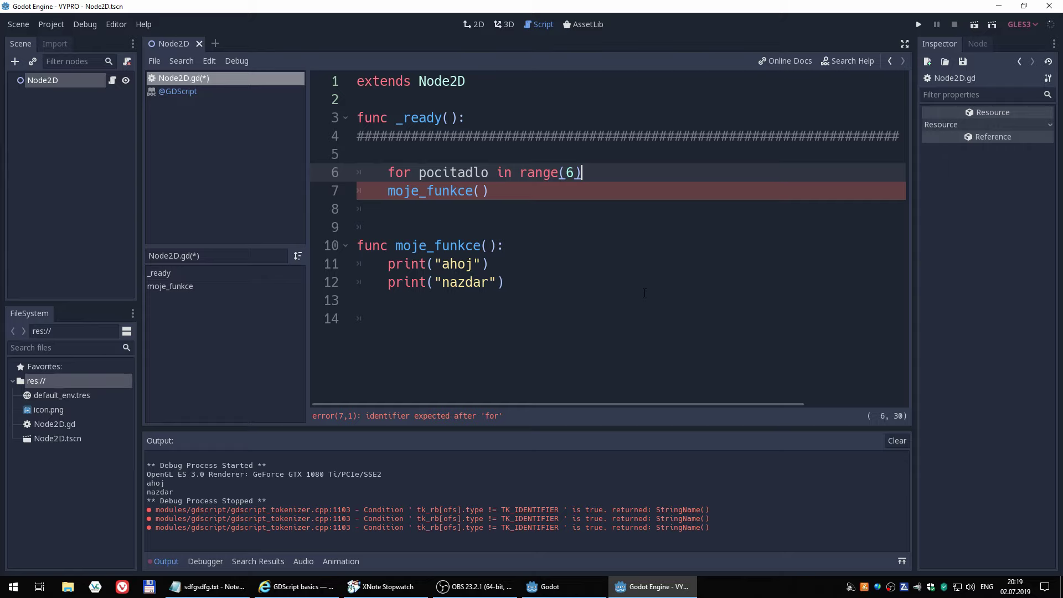
key("Down")
key("Home")
key("Tab")
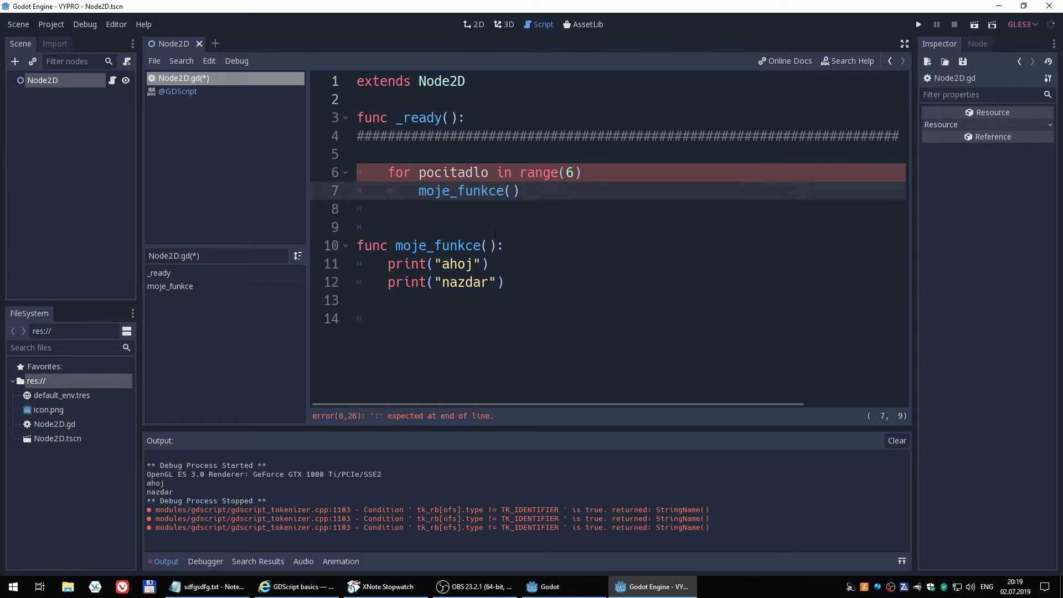
left_click(592, 170)
type(":")
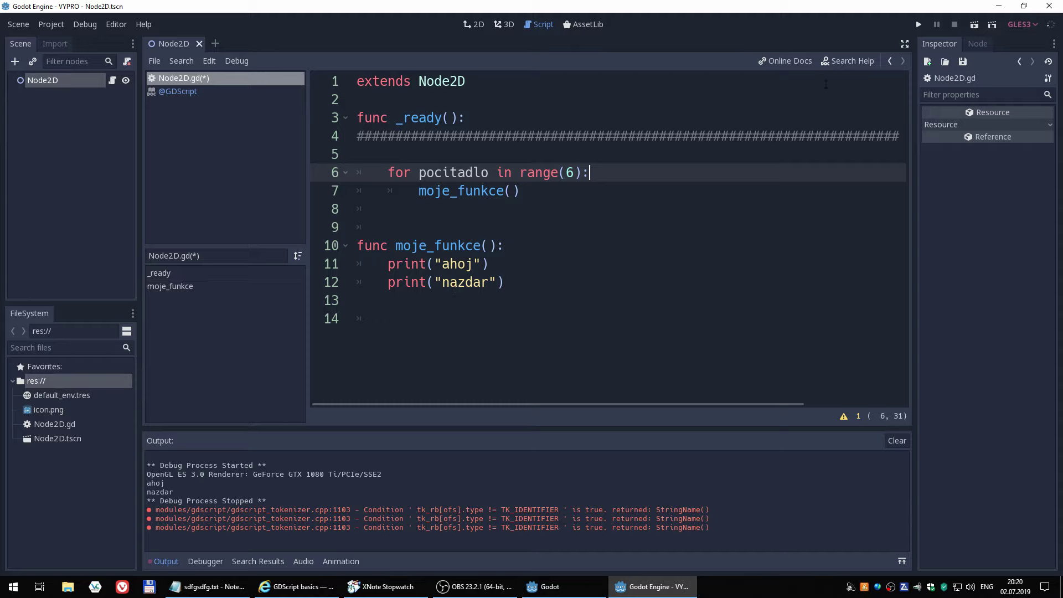
Run the scene and review the repeated ahoj and nazdar lines in Output
left_click(972, 25)
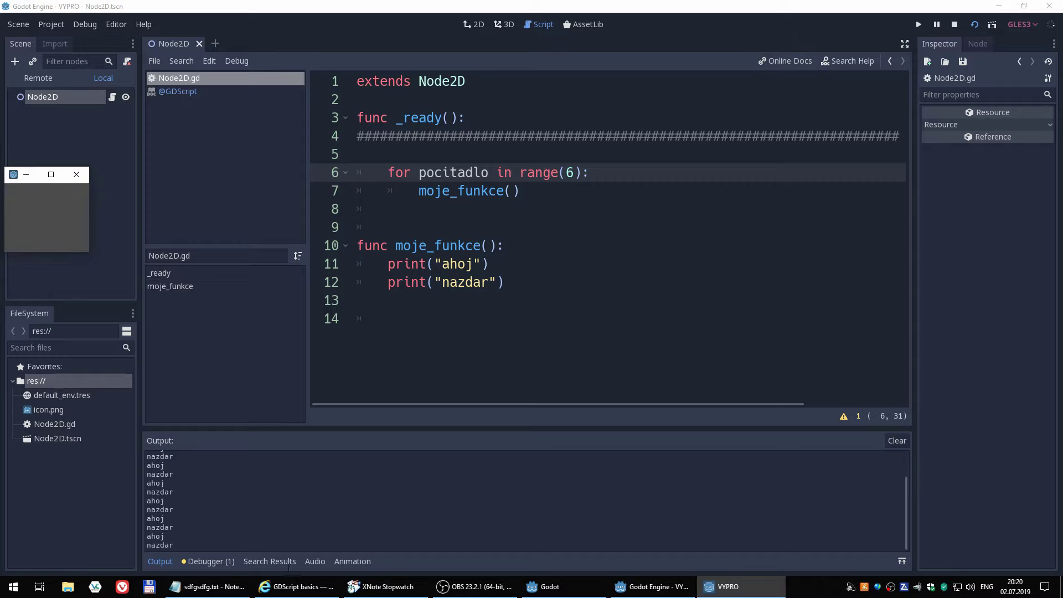
scroll(154, 499, "up", 3)
scroll(154, 510, "down", 5)
scroll(155, 512, "up", 3)
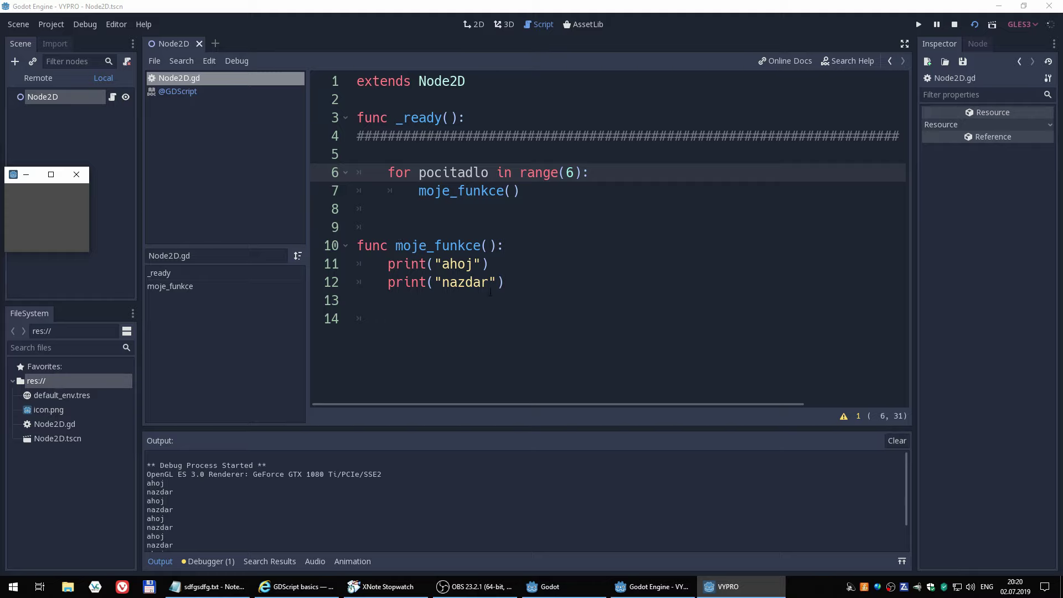
Copy the print("ahoj") and print("nazdar") lines from moje_funkce
left_click(419, 245)
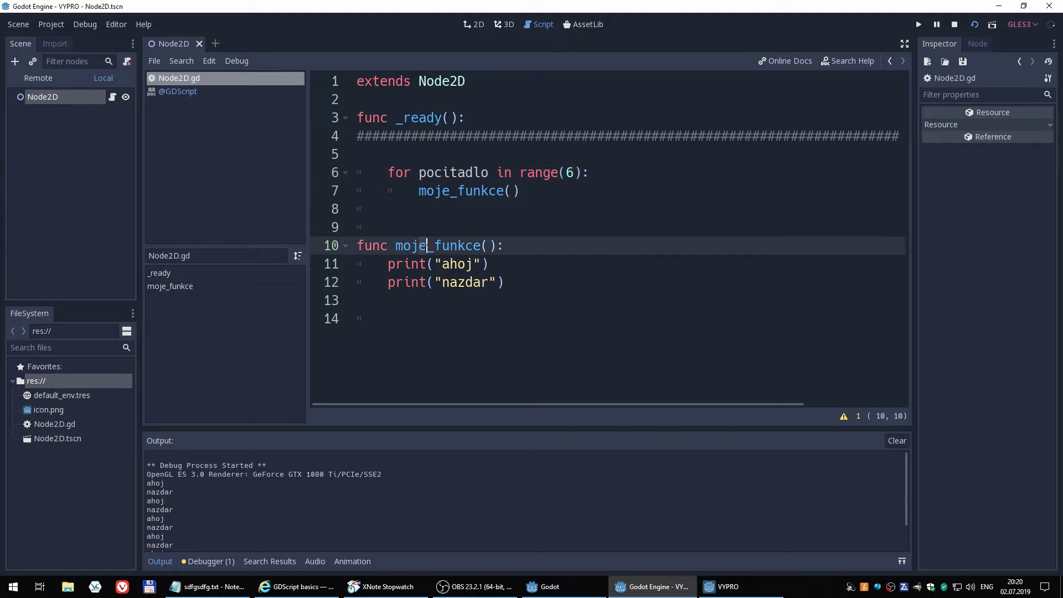
left_click(410, 264)
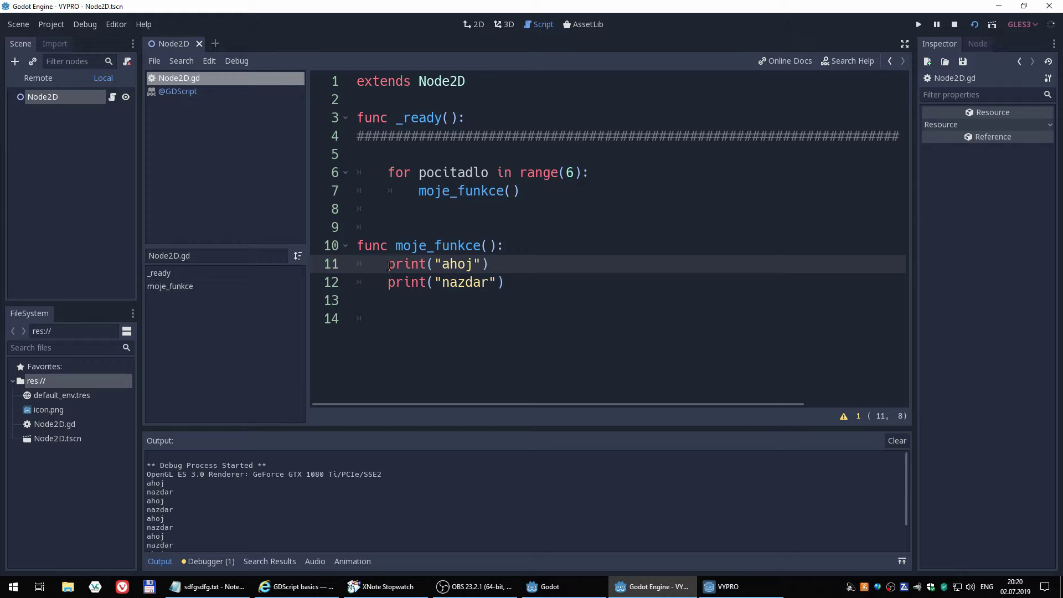
left_click_drag(388, 265, 527, 287)
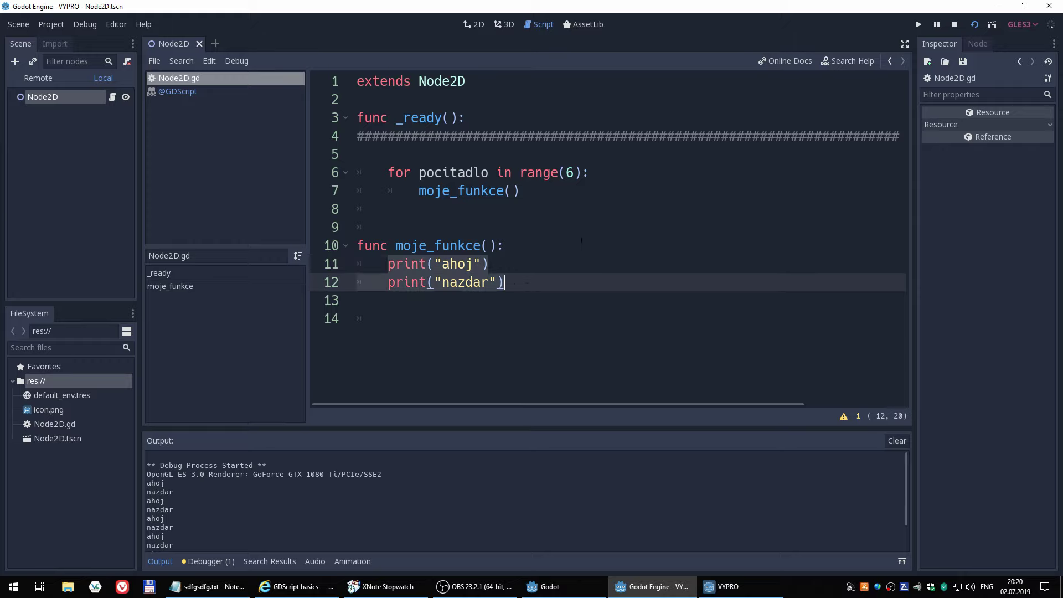
key("Up")
key("Up")
key("Up")
key("Down")
key("Down")
key("Home")
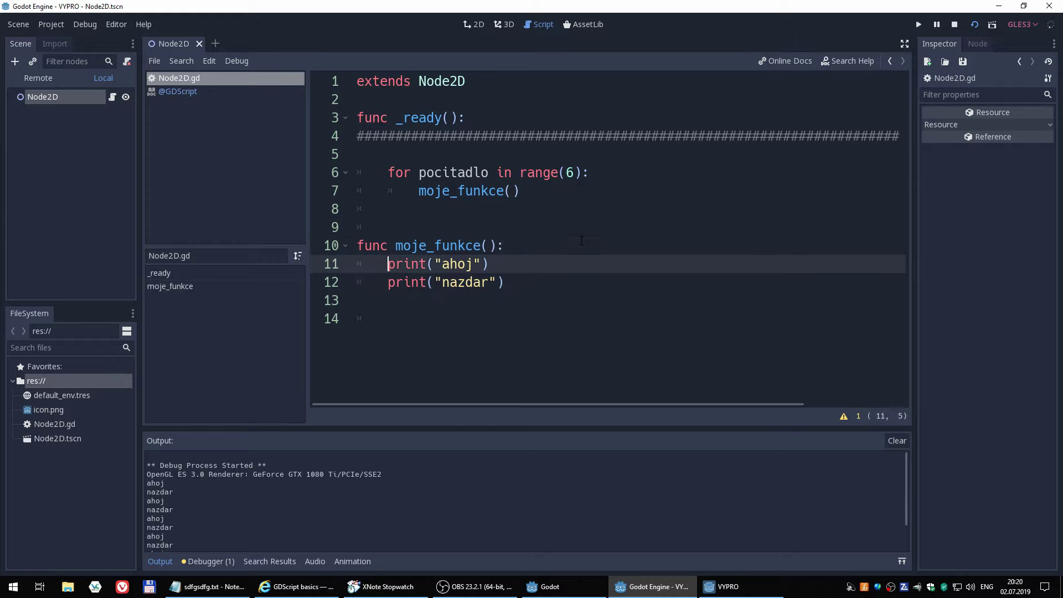
key("shift+Down")
key("shift+Down")
key("ctrl+c")
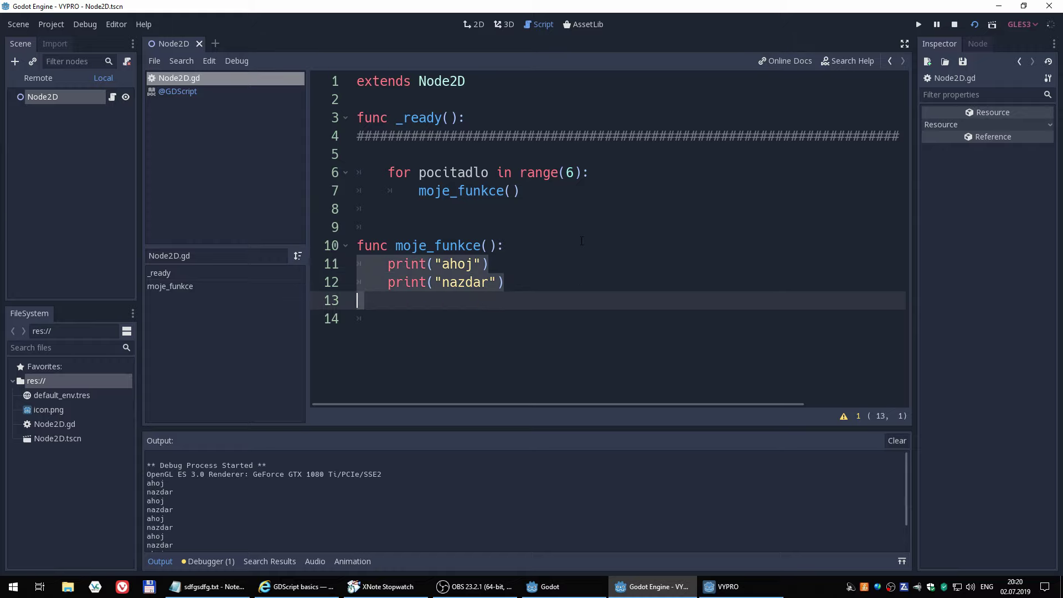
key("Up")
key("Up")
key("Up")
Paste them over the moje_funkce() call in the for loop and indent the nazdar line
key("Up")
key("Up")
key("Up")
key("shift+Down")
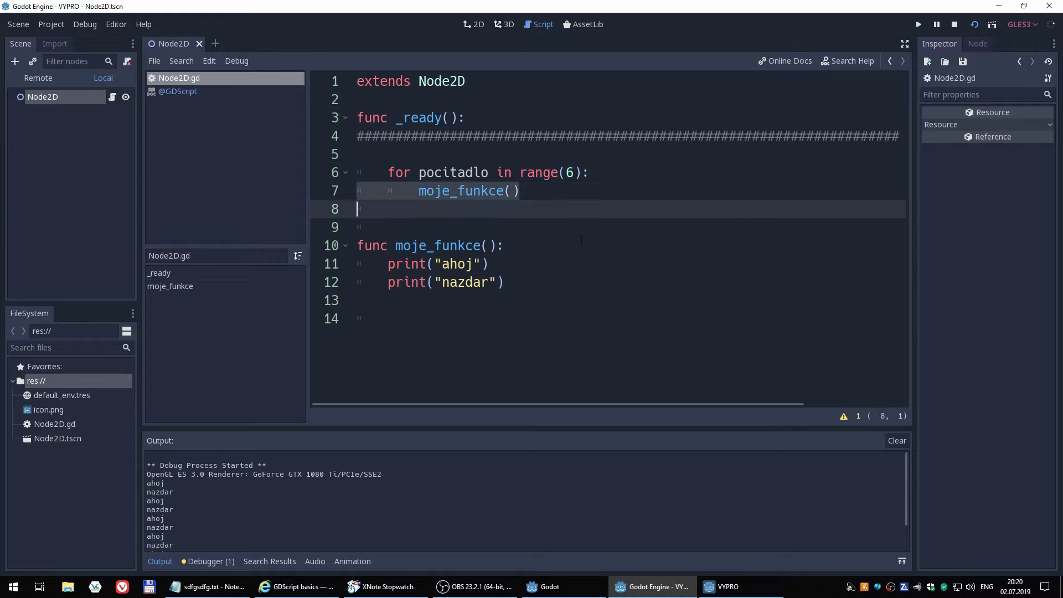
key("ctrl+v")
key("Up")
key("Up")
key("Up")
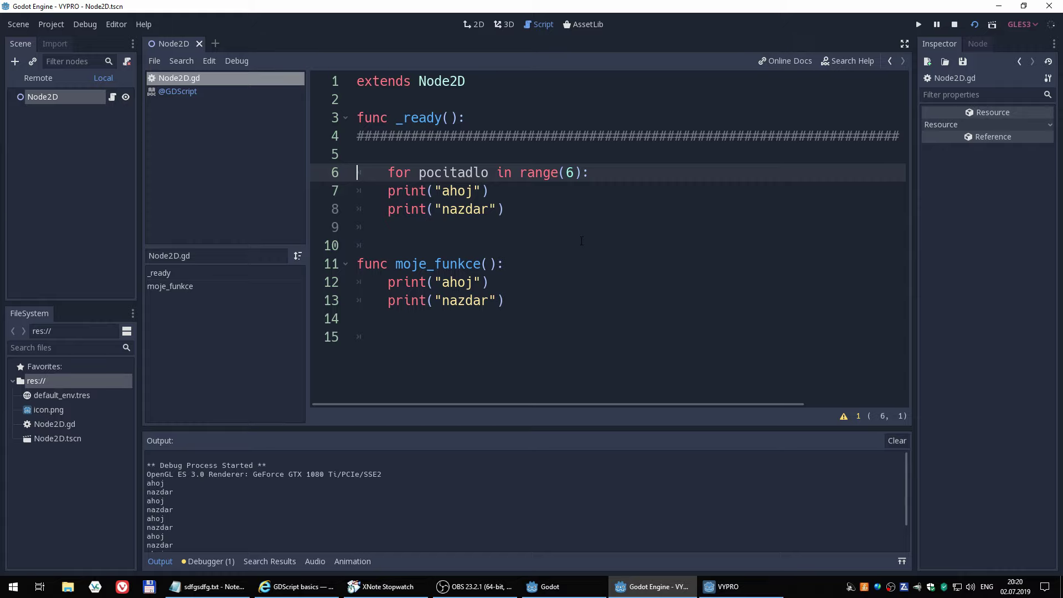
key("Down")
key("Down")
key("Tab")
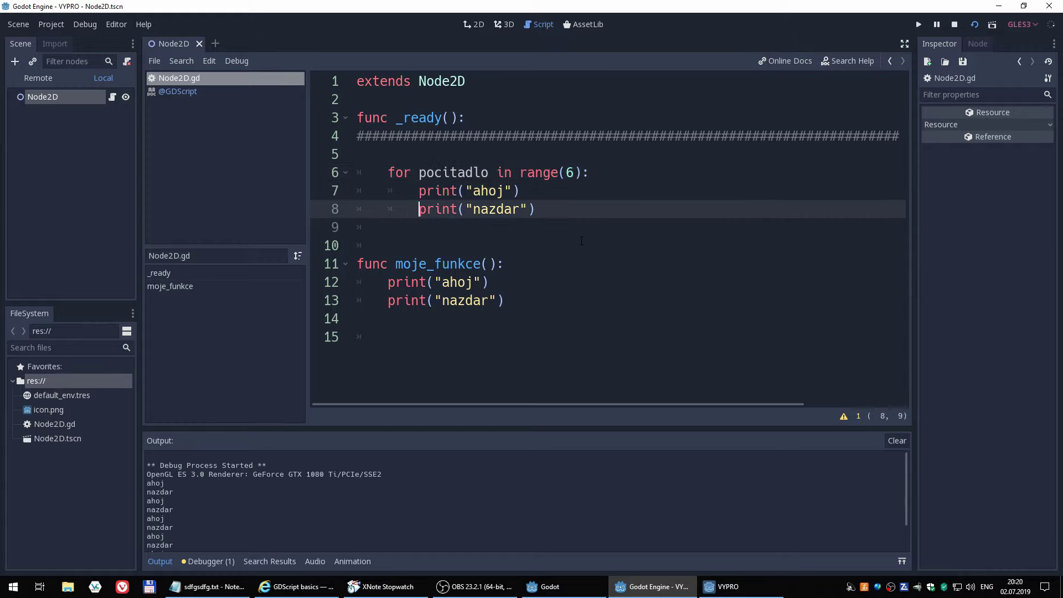
key("Down")
key("Down")
key("Up")
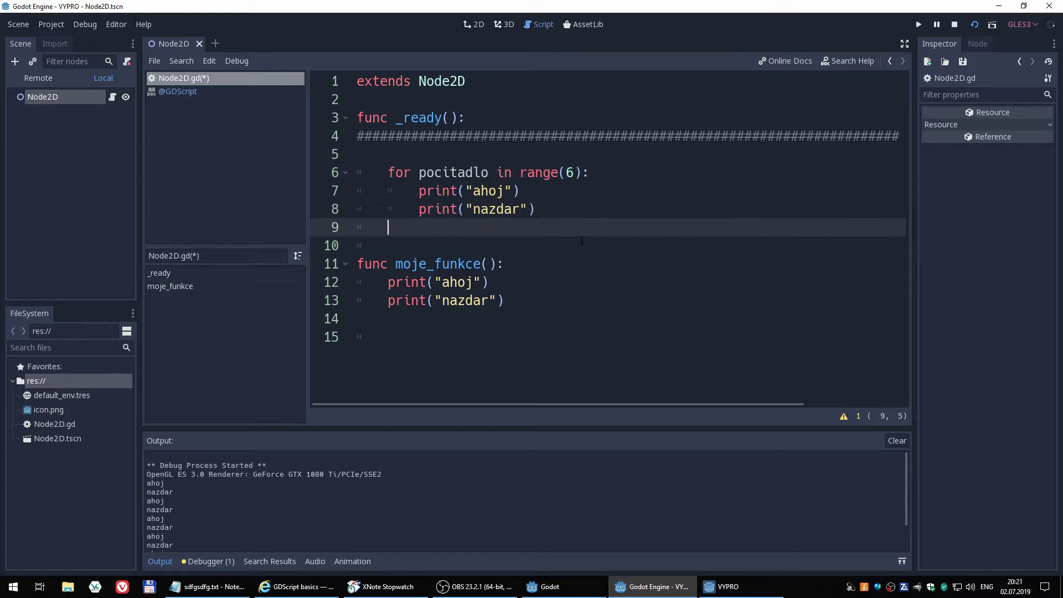
key("Up")
key("Down")
key("Down")
key("Down")
key("Down")
key("Down")
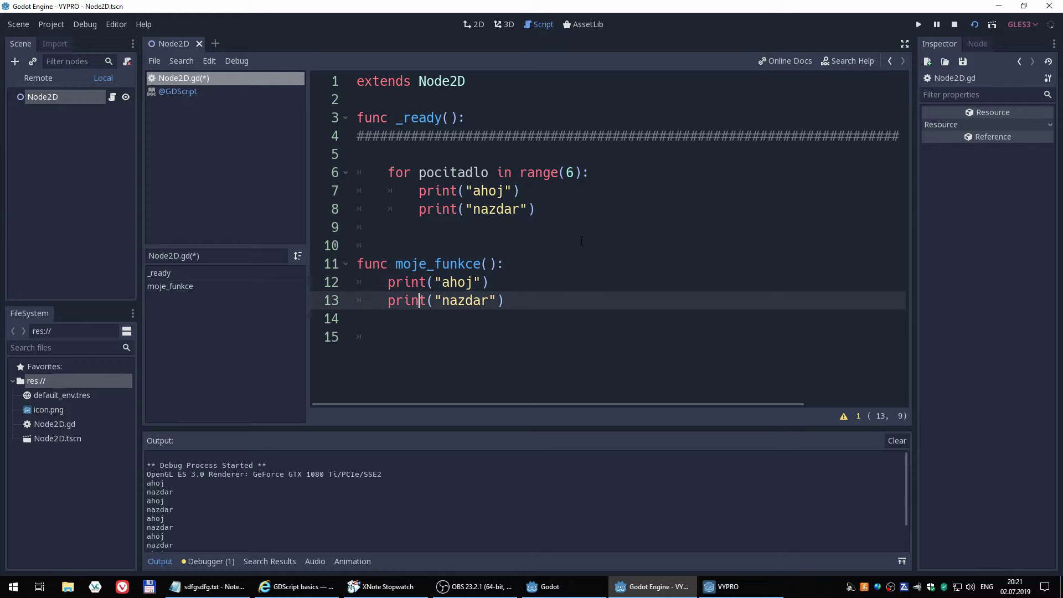
key("Up")
key("Up")
key("Up")
key("Up")
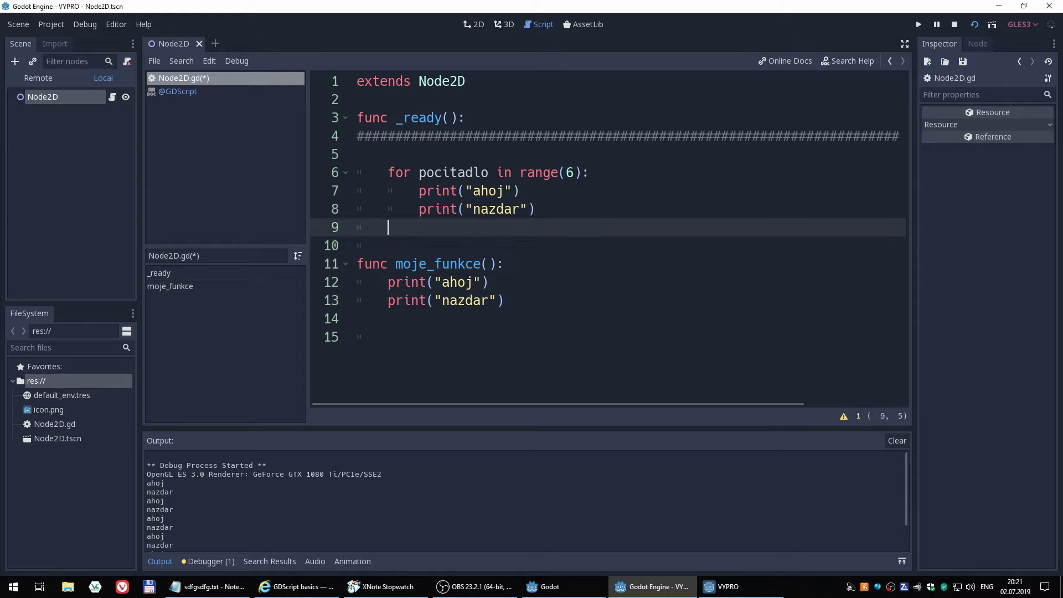
key("Up")
key("Up")
key("Down")
key("Down")
key("Down")
key("Up")
key("Up")
key("Up")
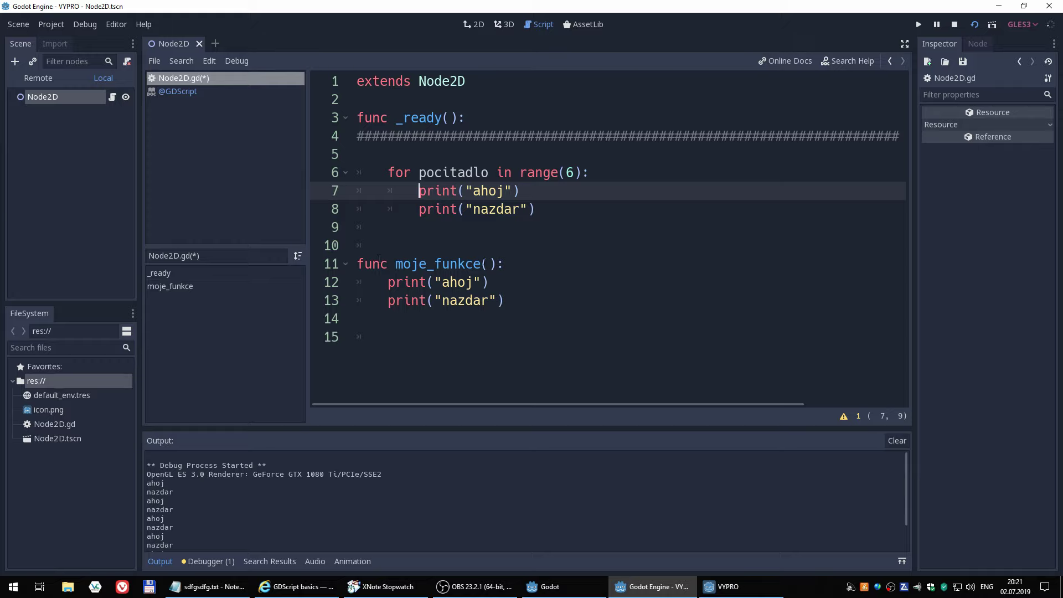
left_click(488, 264)
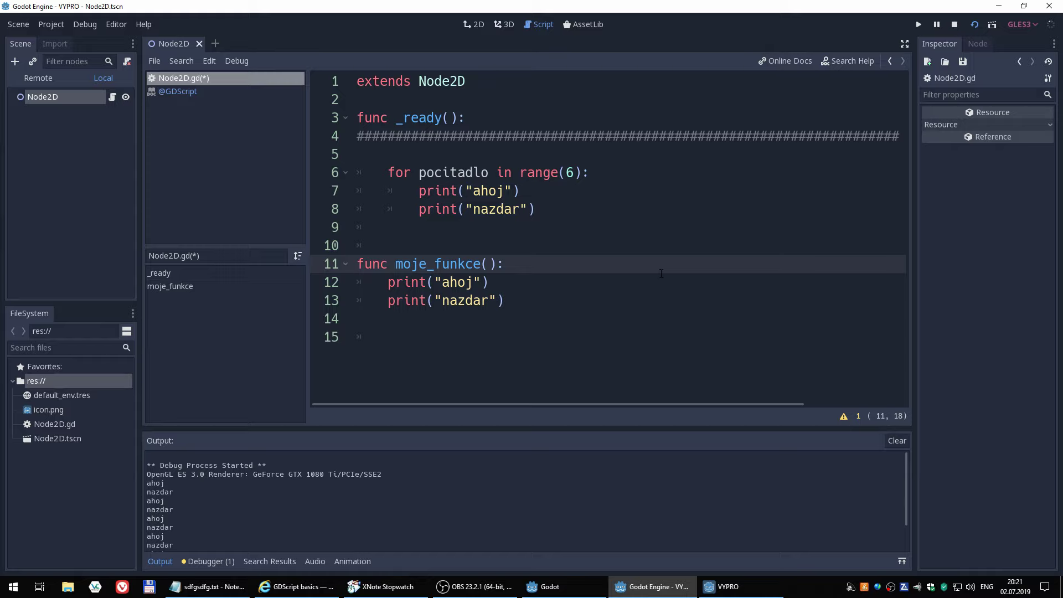
Give moje_funkce the parameters vstup1 and vstup2 and delete its two print lines
type("vstup")
type("1, ")
type("vastup")
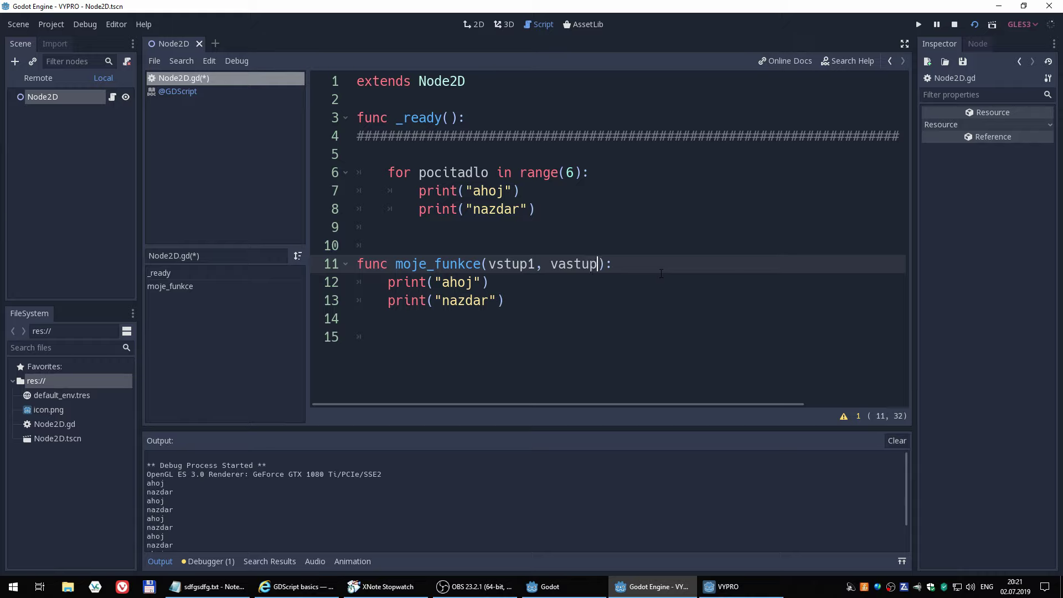
type("2")
key("Down")
key("Home")
key("shift+Down")
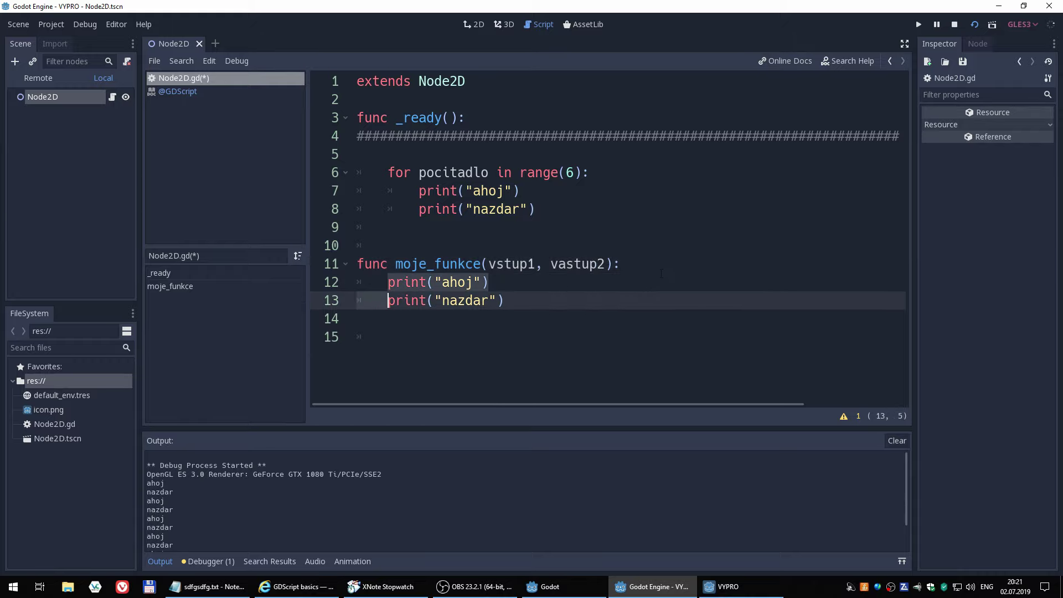
key("shift+Down")
key("Delete")
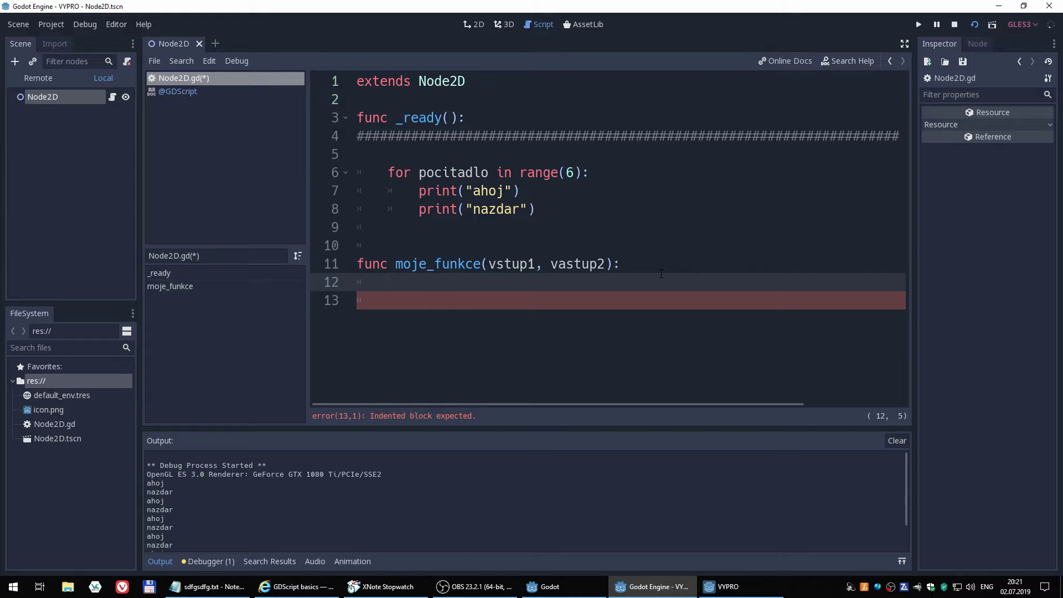
Write var vysledek = vstup1+vstup2, fixing the vastup2 and vsatup typos
type("var ")
type("vys")
type(";le")
key("BackSpace")
key("BackSpace")
key("BackSpace")
type("l")
type("edek ")
type("= ")
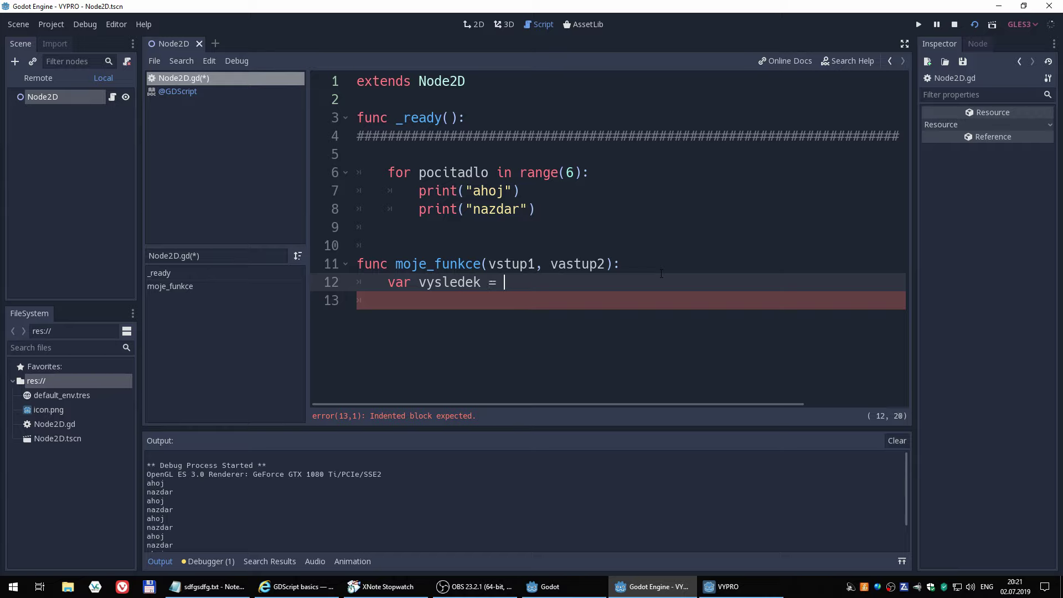
type("vstup1+")
type("vsatup")
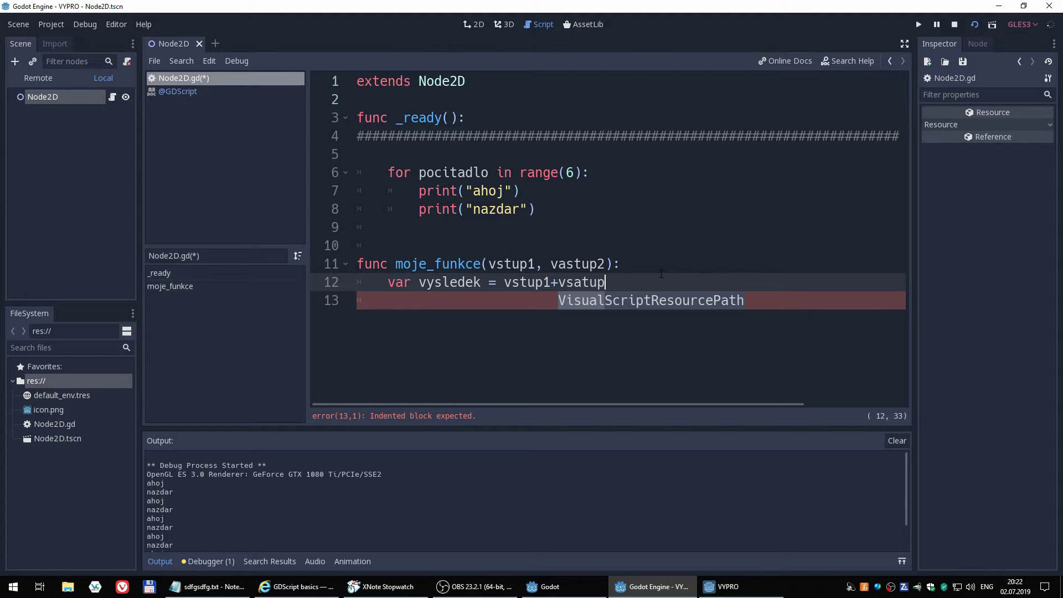
key("BackSpace")
key("BackSpace")
key("BackSpace")
key("BackSpace")
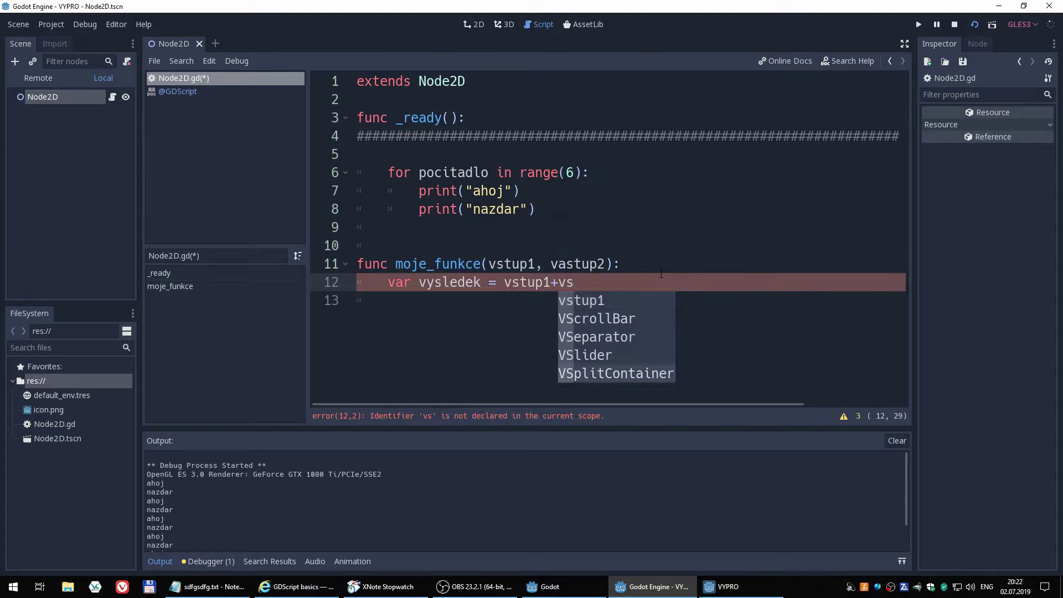
key("Escape")
key("Up")
key("Delete")
key("Down")
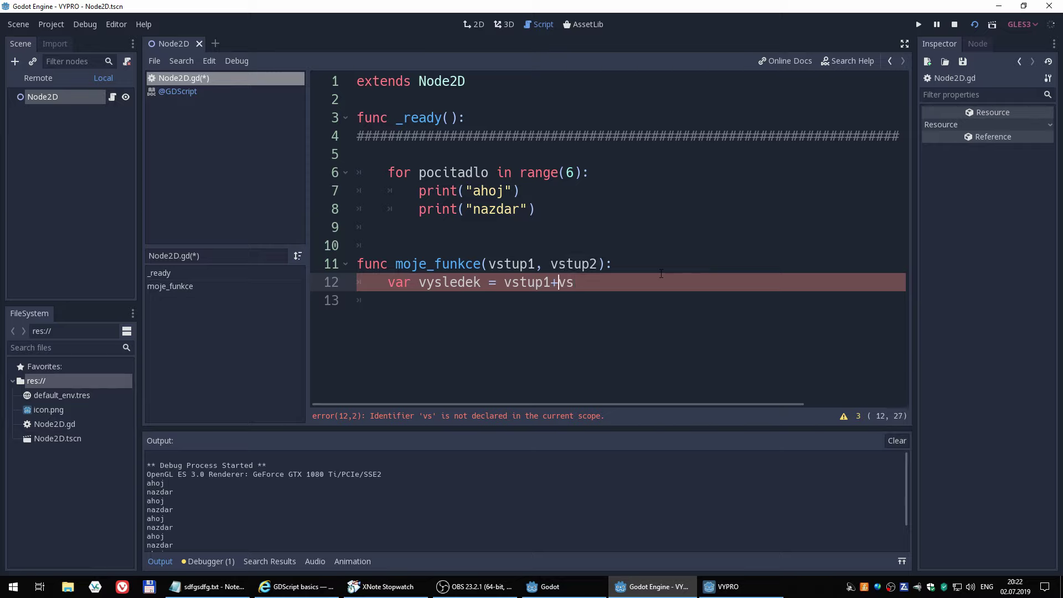
type("t")
key("Down")
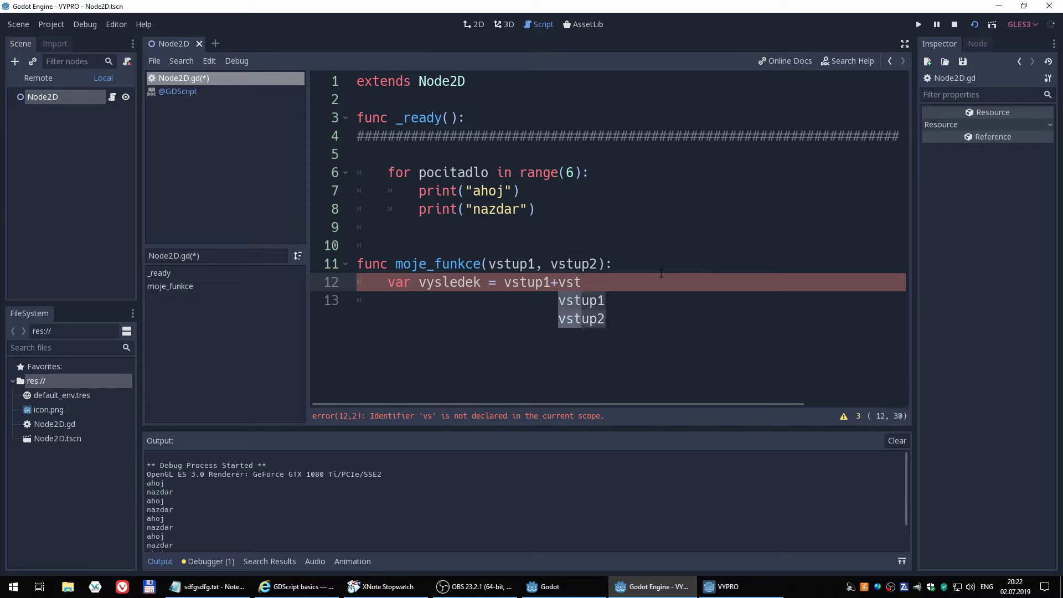
key("Return")
key("Return")
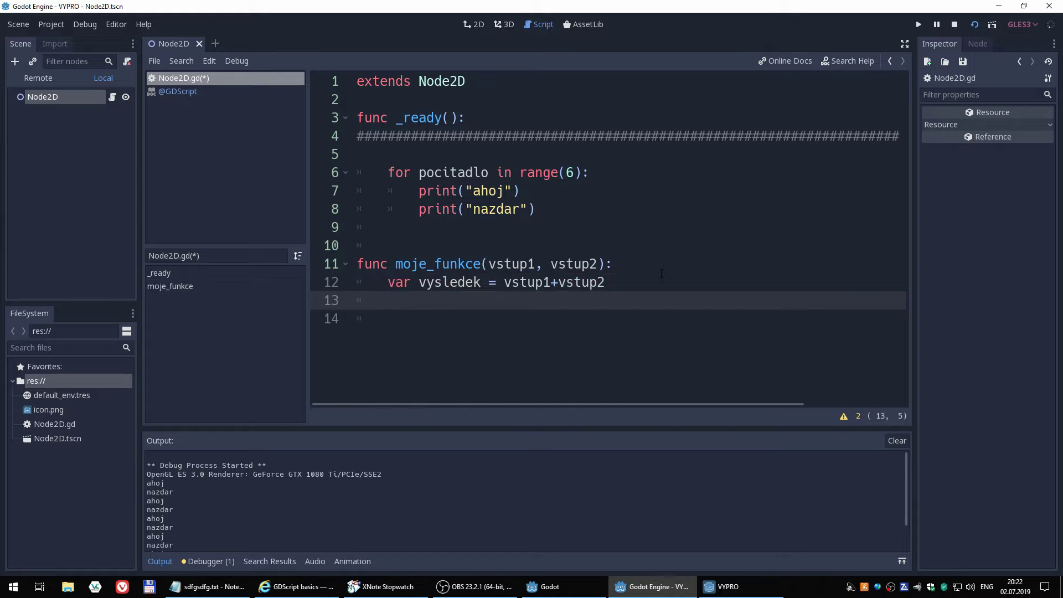
Add return vysledek as the function's final line
type("retu")
key("Return")
type("return vysled")
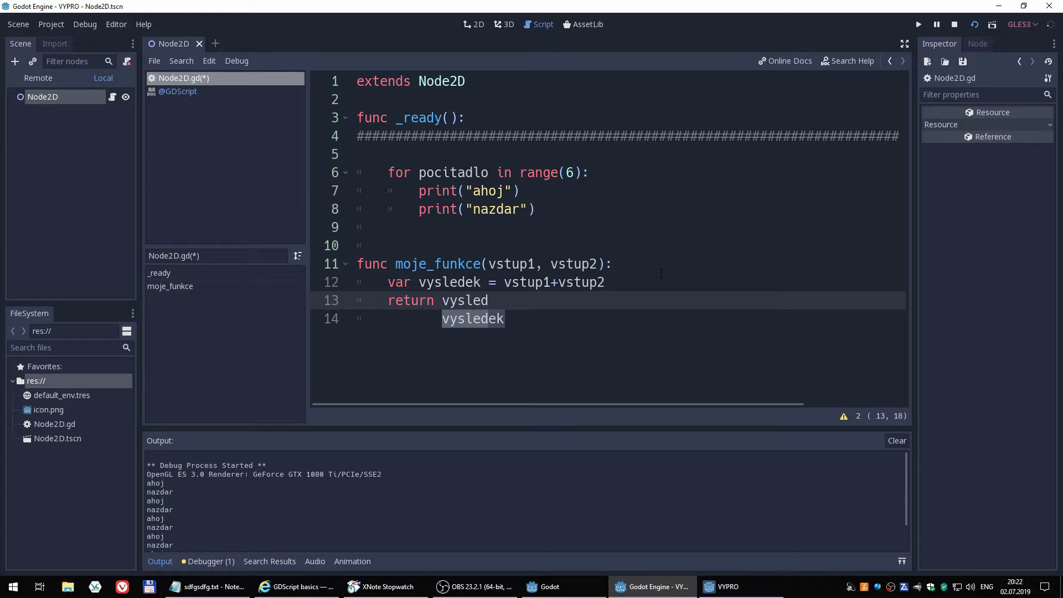
key("Return")
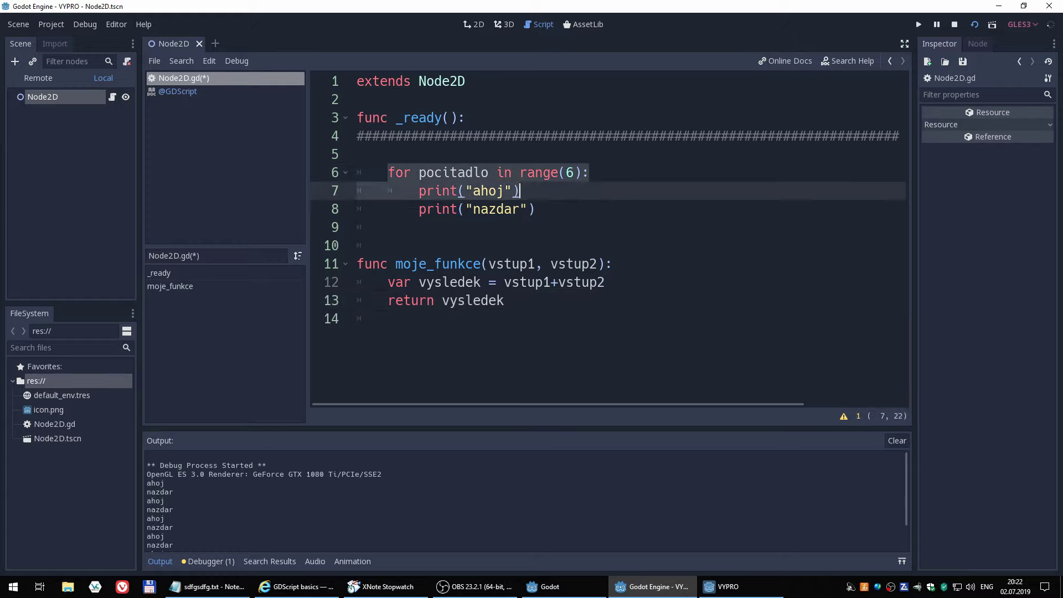
Fold the for loop in _ready and delete it
left_click_drag(391, 173, 665, 226)
left_click(688, 206)
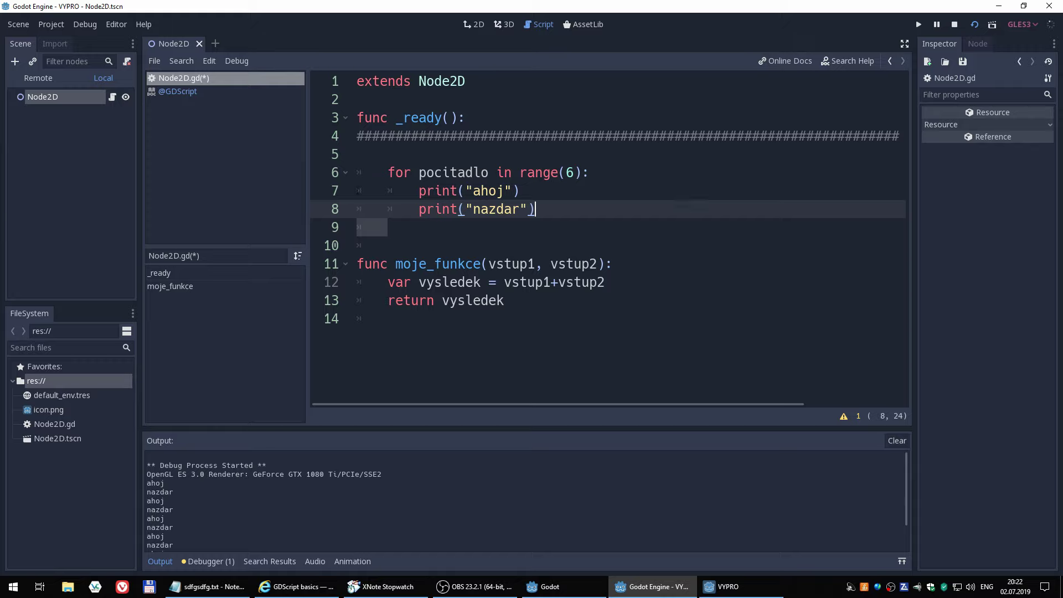
left_click(346, 172)
key("Down")
key("Down")
key("Up")
key("Up")
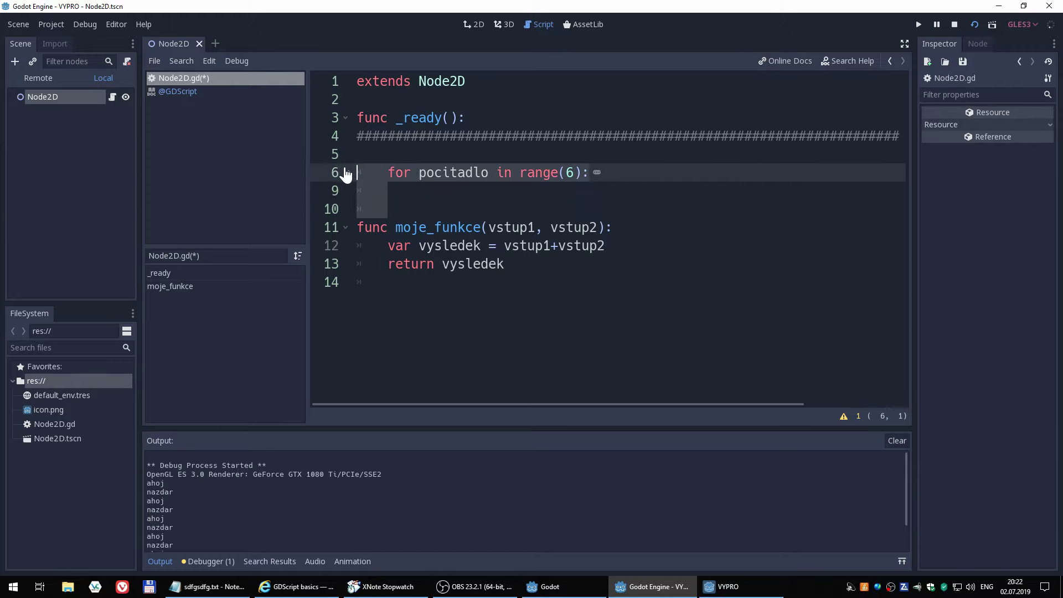
key("shift+Down")
key("shift+Down")
key("Delete")
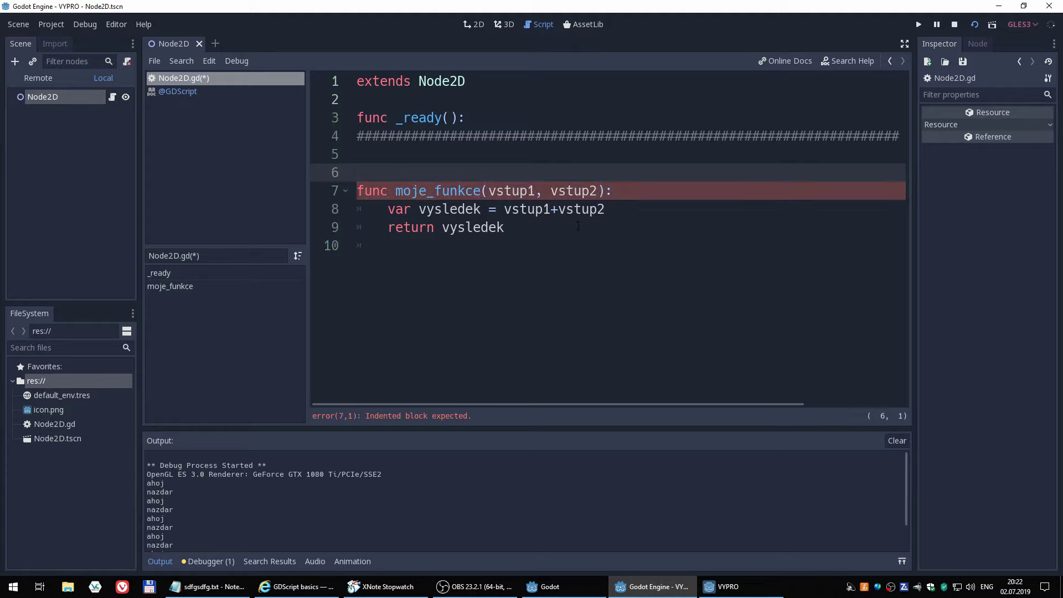
Make an indented pass the body of _ready
key("Up")
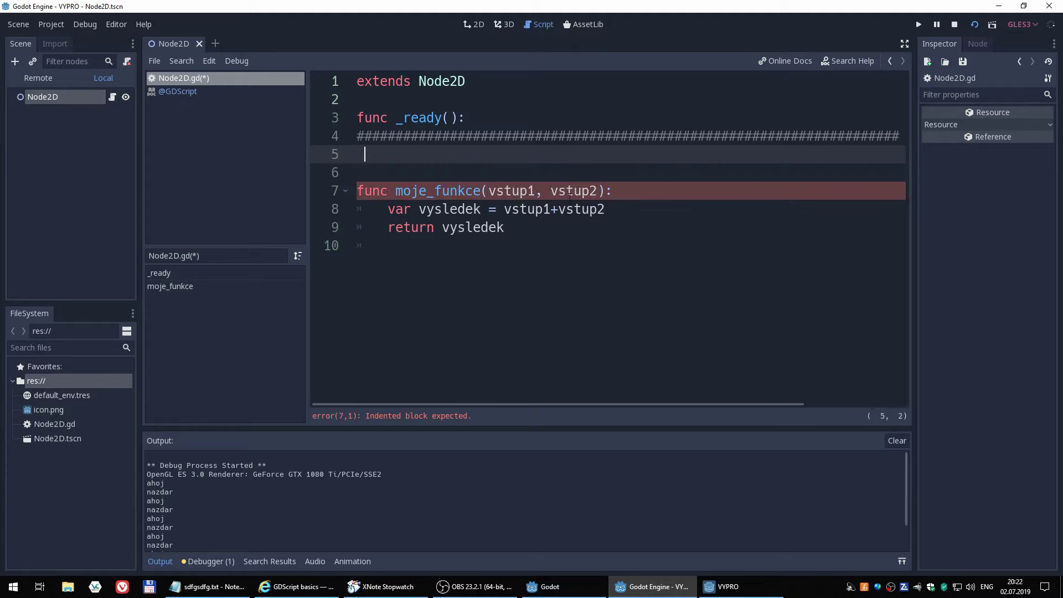
type("pass")
left_click(361, 153)
key("Tab")
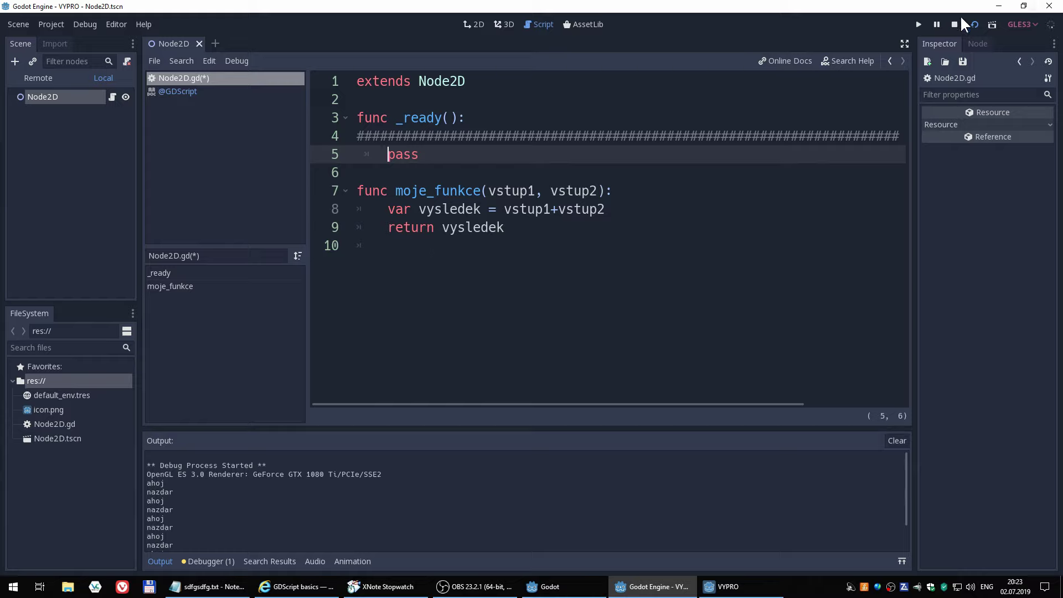
Save and run the scene, then stop it
left_click(974, 23)
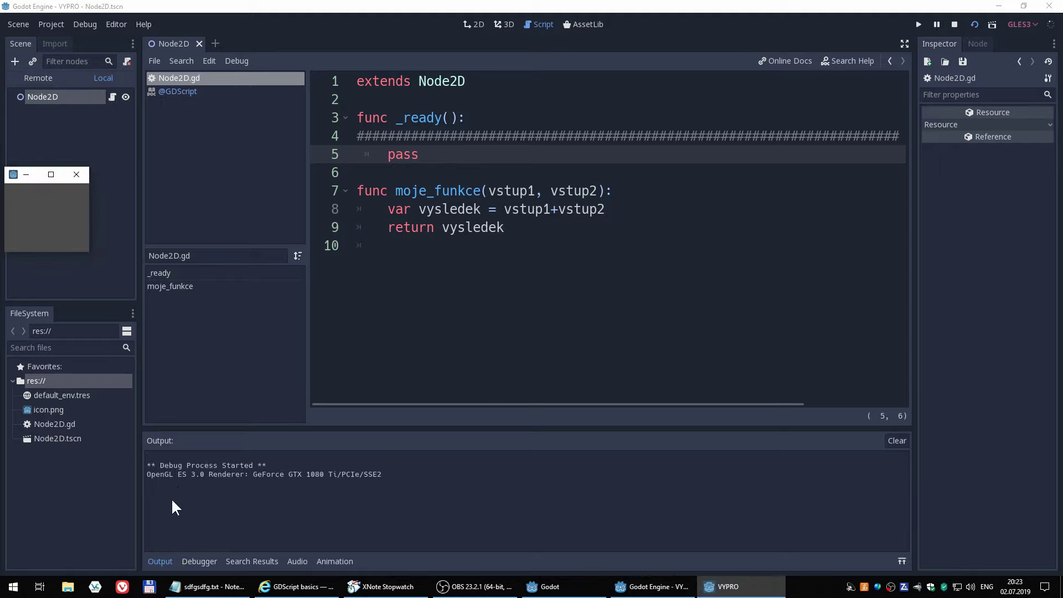
left_click(953, 24)
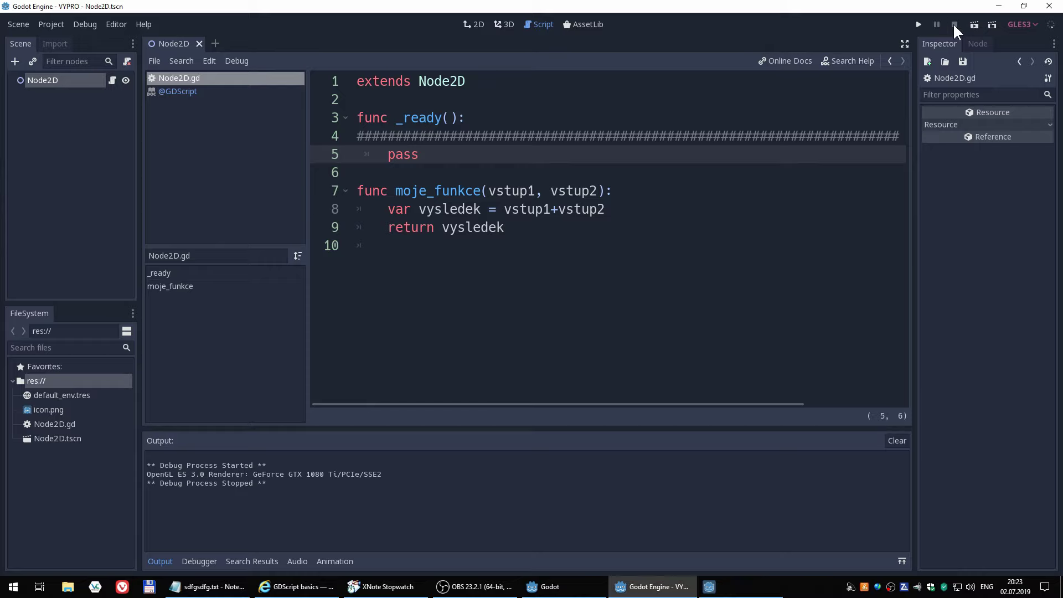
left_click(387, 155)
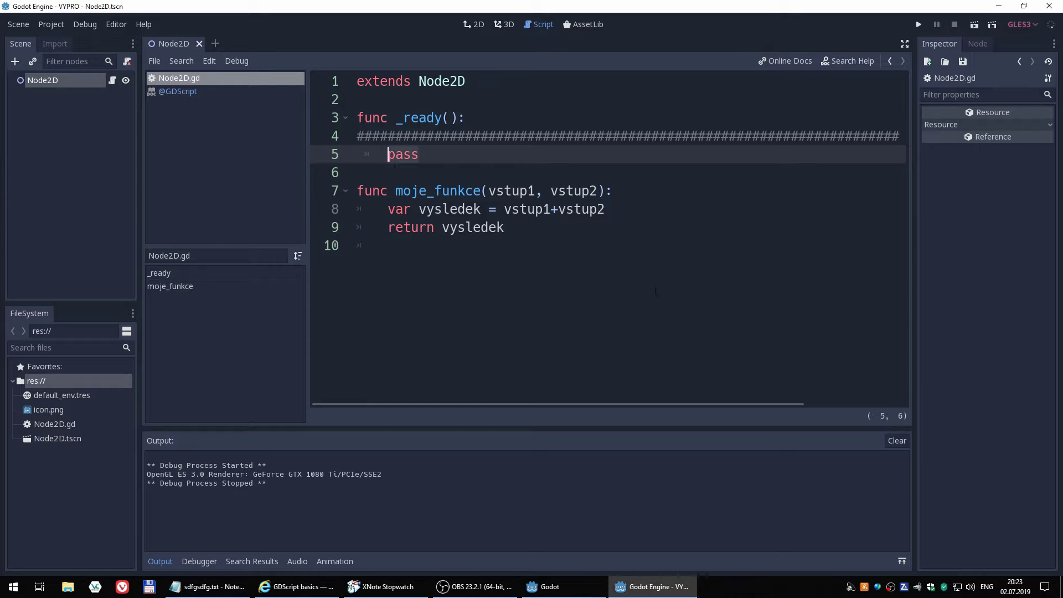
Replace pass with moje_funkce(5, 7) and test-run the scene
key("shift+End")
type("moje")
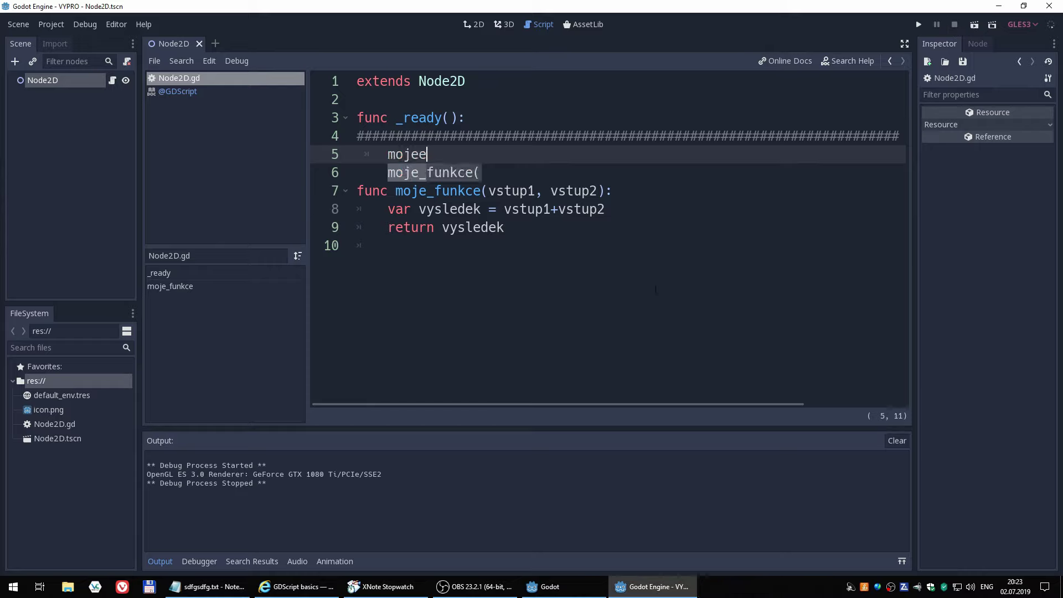
key("Return")
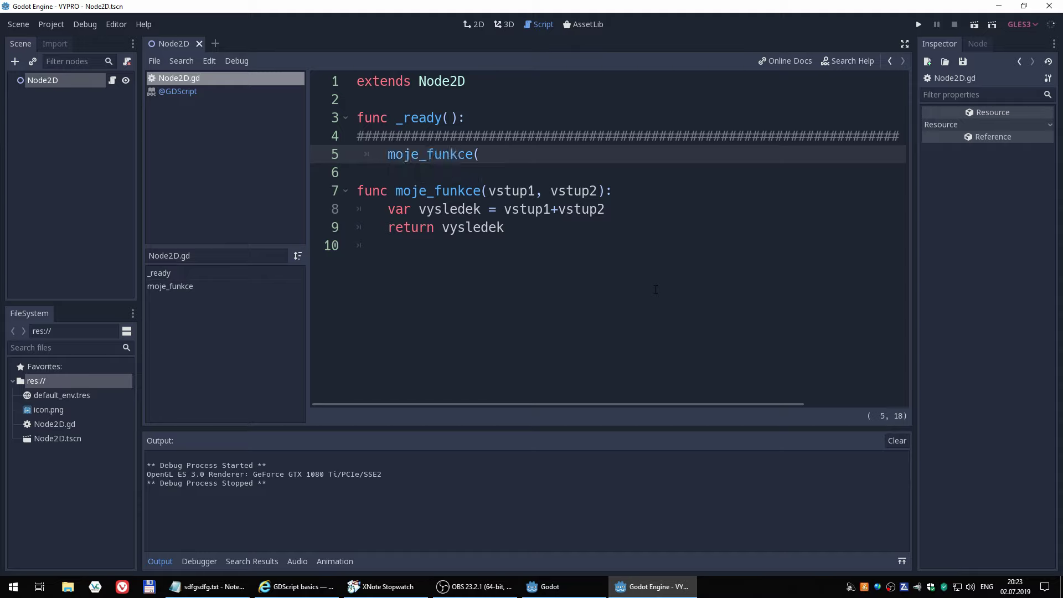
type(")")
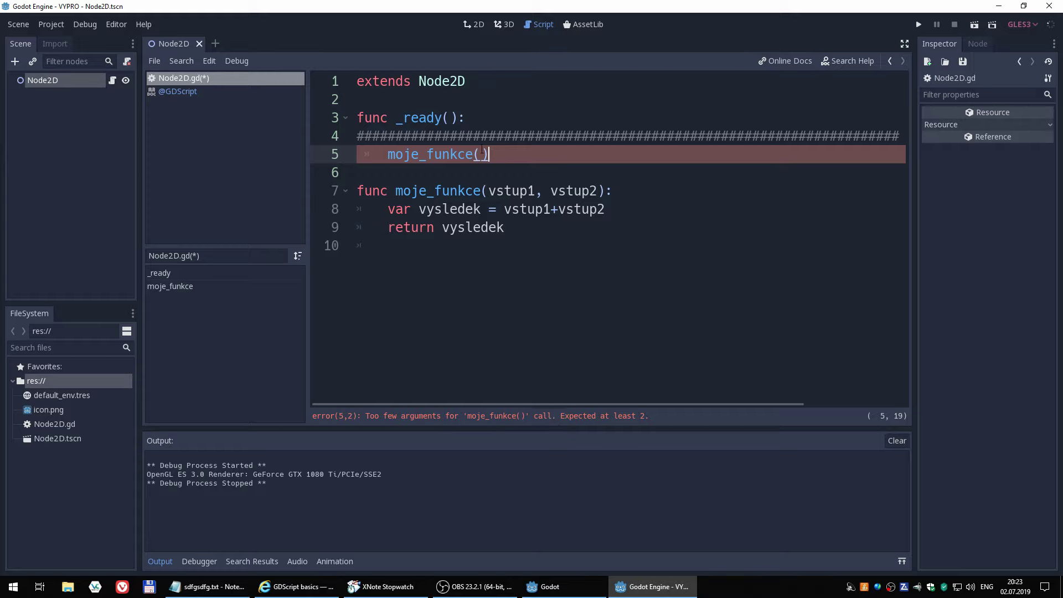
left_click(482, 155)
type("5, 7")
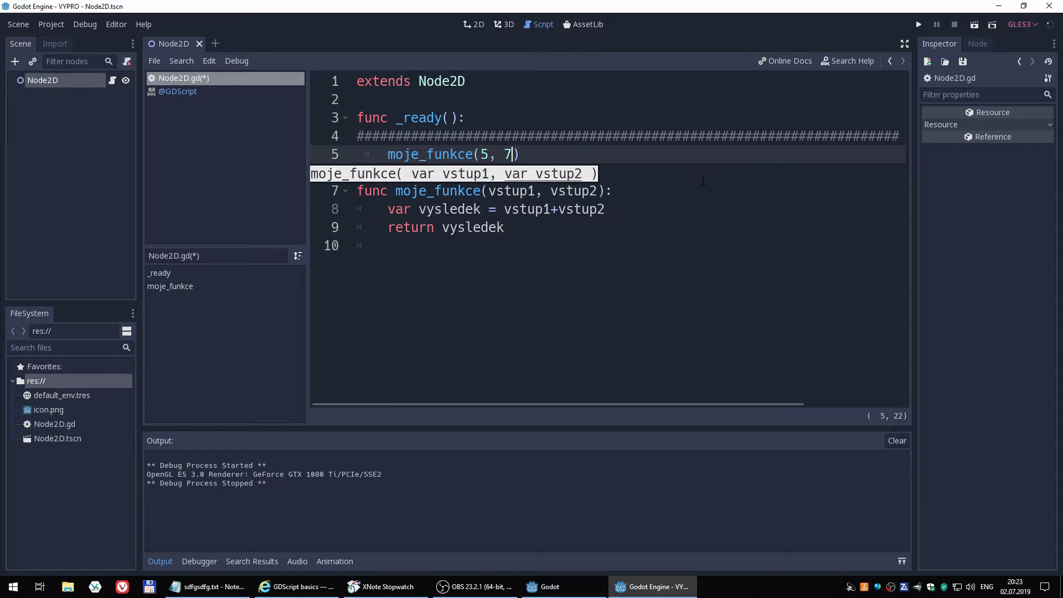
left_click(703, 184)
left_click(973, 24)
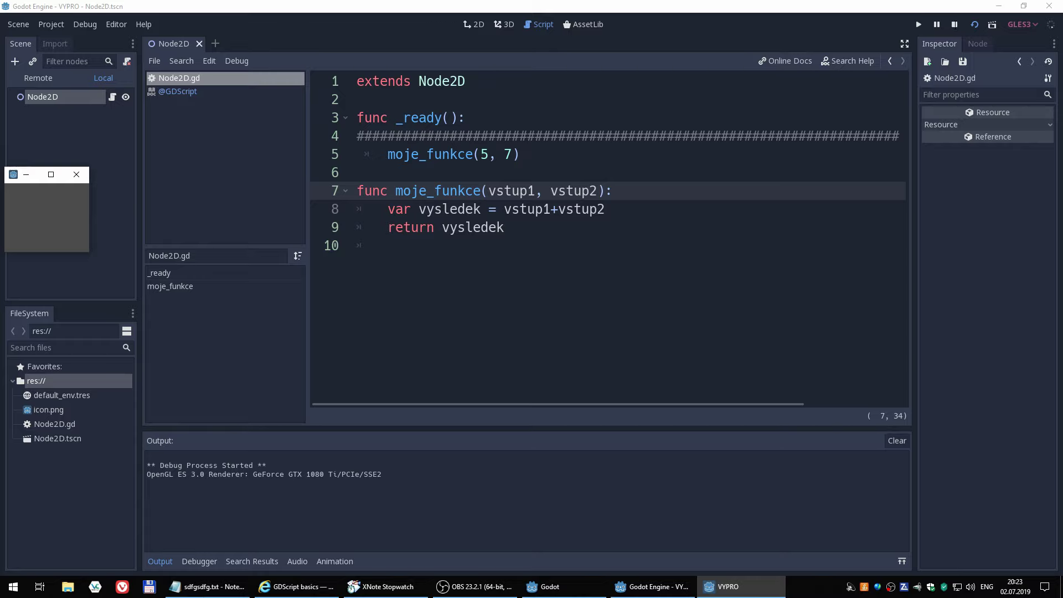
left_click(954, 24)
Wrap the call as print(moje_funkce(5, 7))
left_click(389, 154)
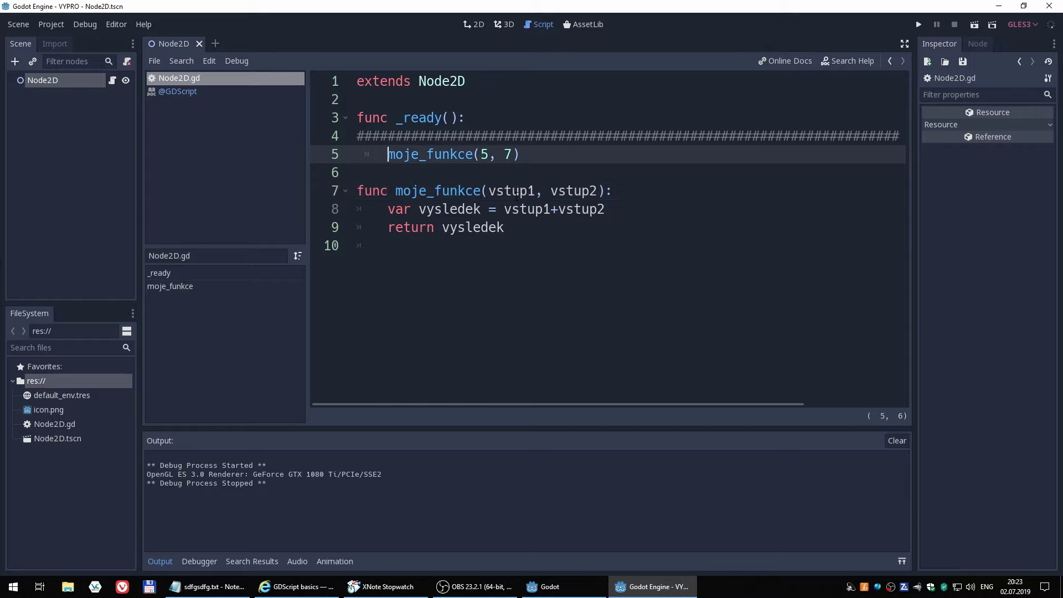
type("print")
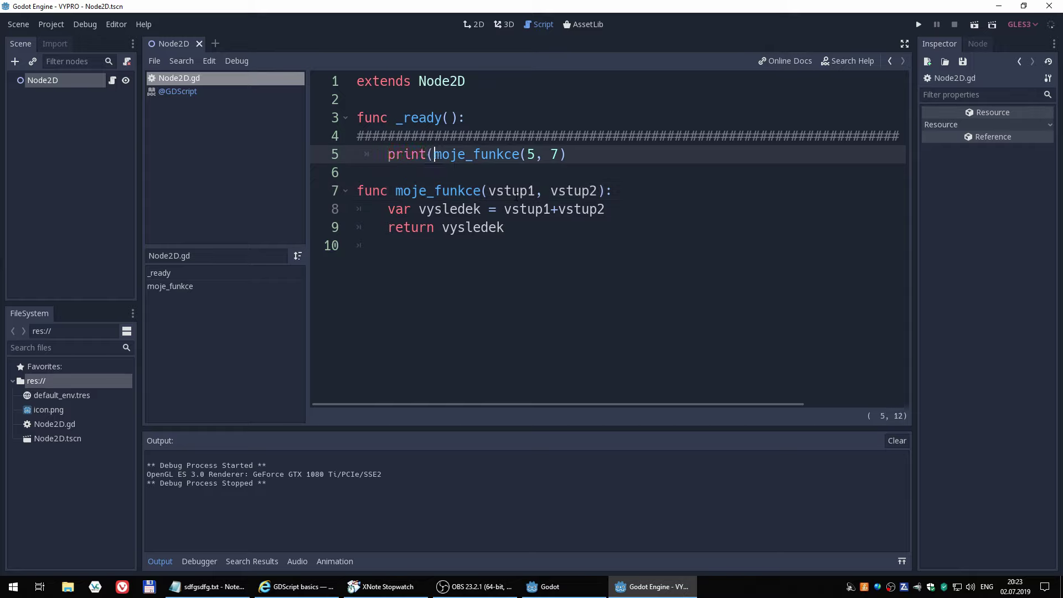
type("(")
key("End")
type(")")
Run the scene, confirm the output shows 12, then stop it
left_click(971, 24)
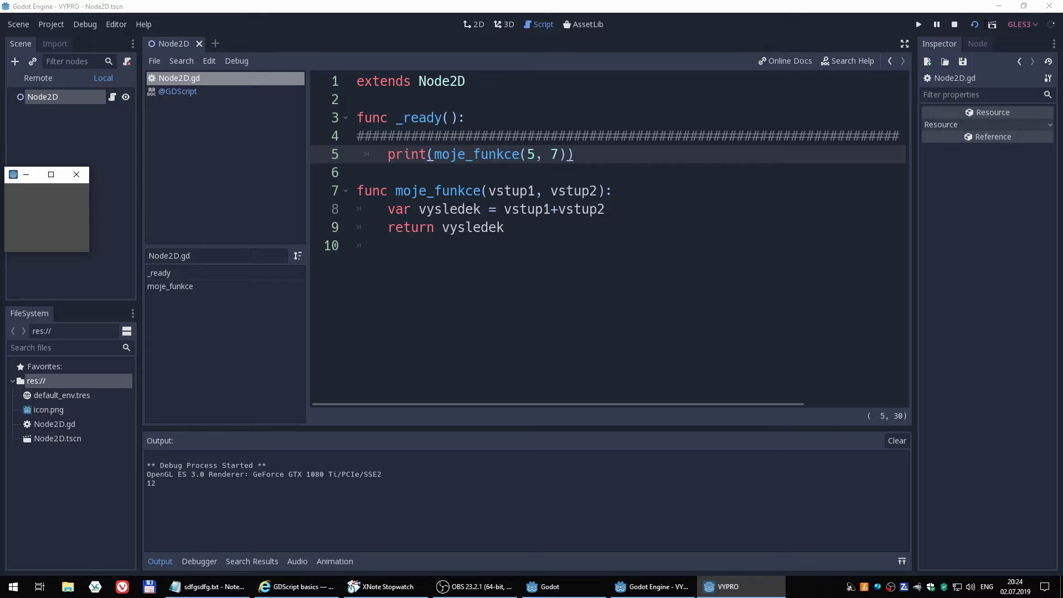
left_click(953, 24)
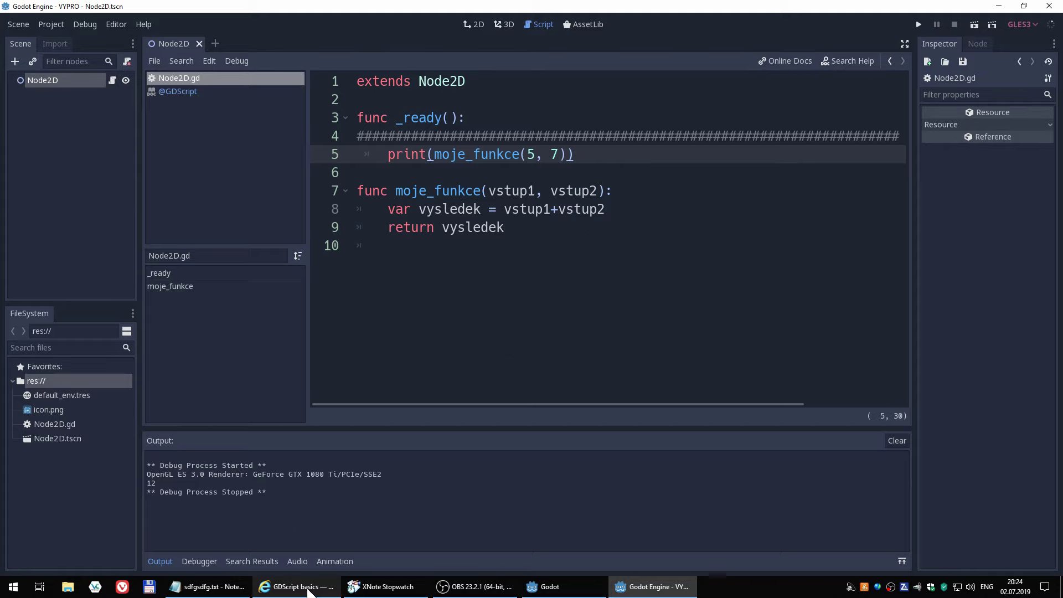
left_click(296, 586)
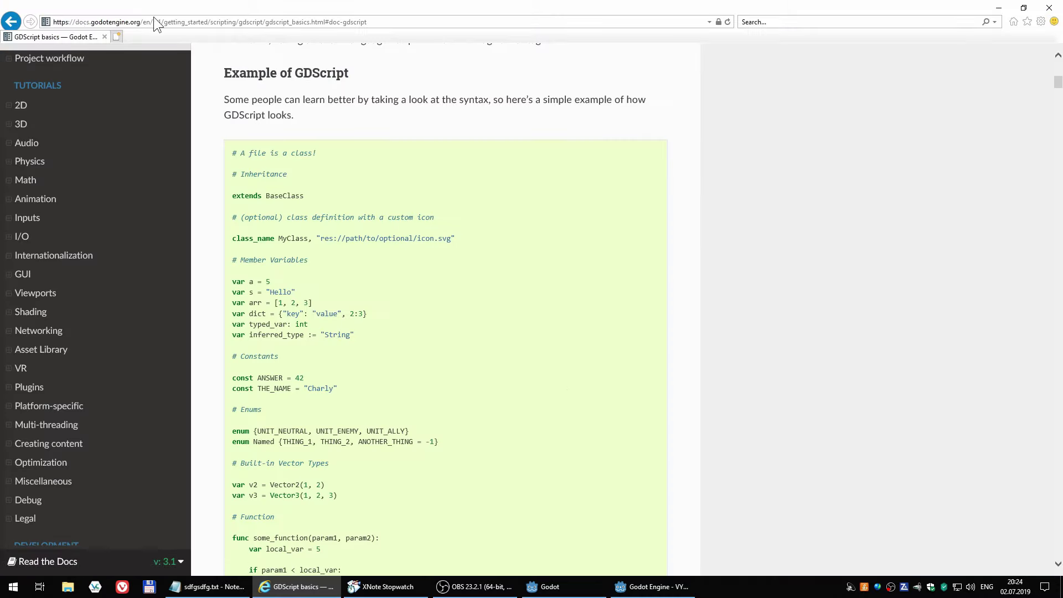
Reload the GDScript basics page and scroll to the example some_function code
scroll(83, 135, "up", 8)
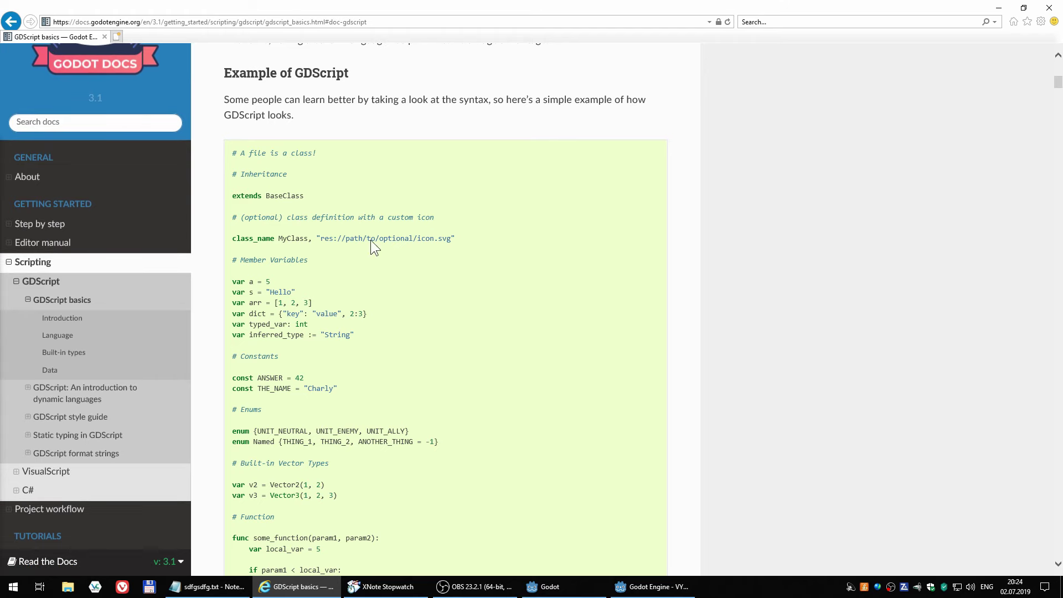
scroll(28, 197, "up", 3)
scroll(54, 306, "down", 1)
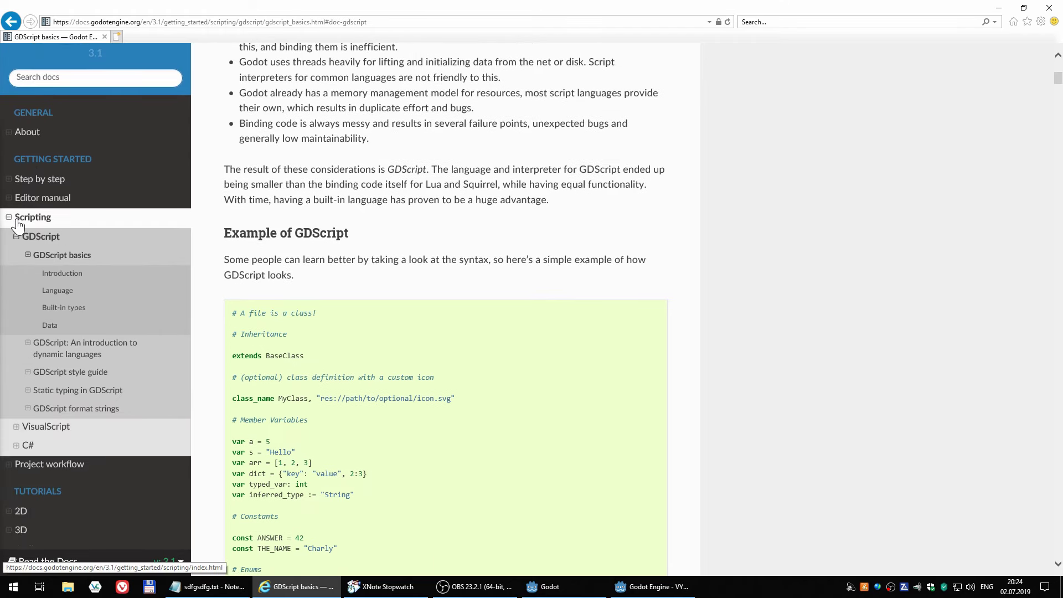
scroll(25, 219, "down", 2)
key("F5")
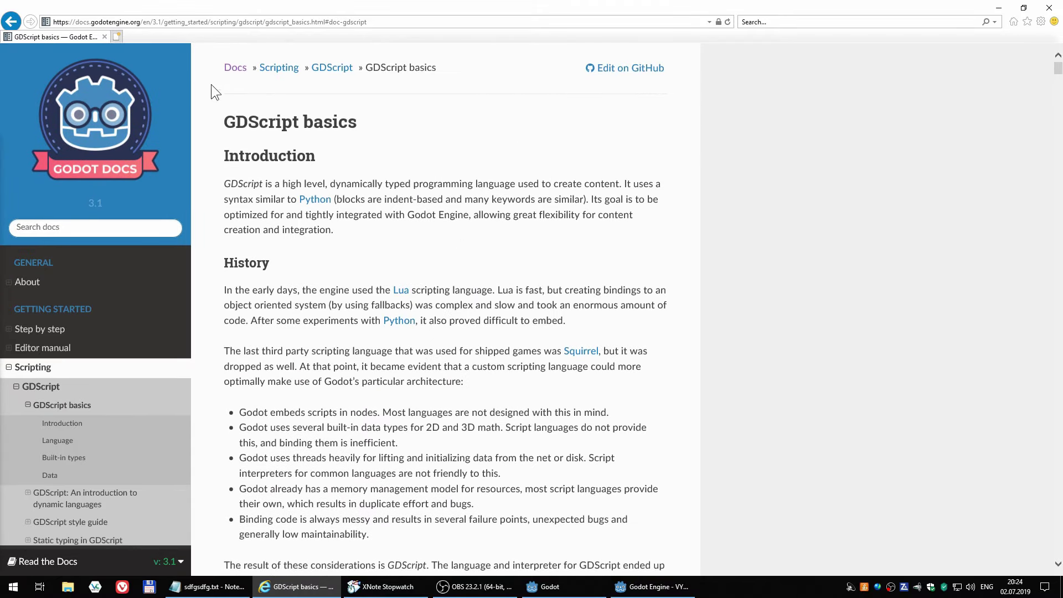
scroll(291, 244, "down", 2)
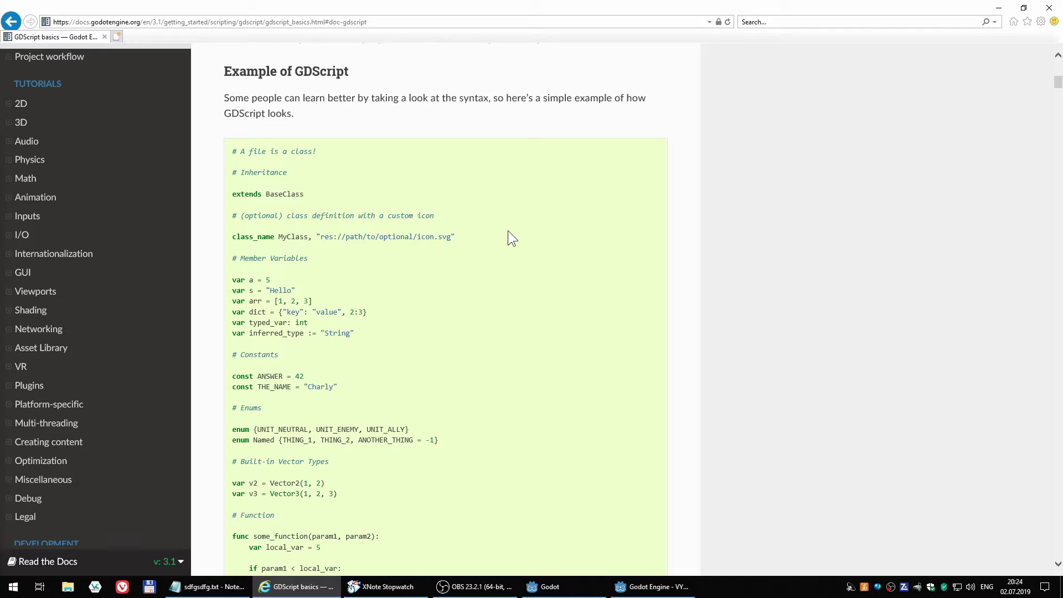
scroll(407, 176, "down", 3)
scroll(342, 193, "down", 8)
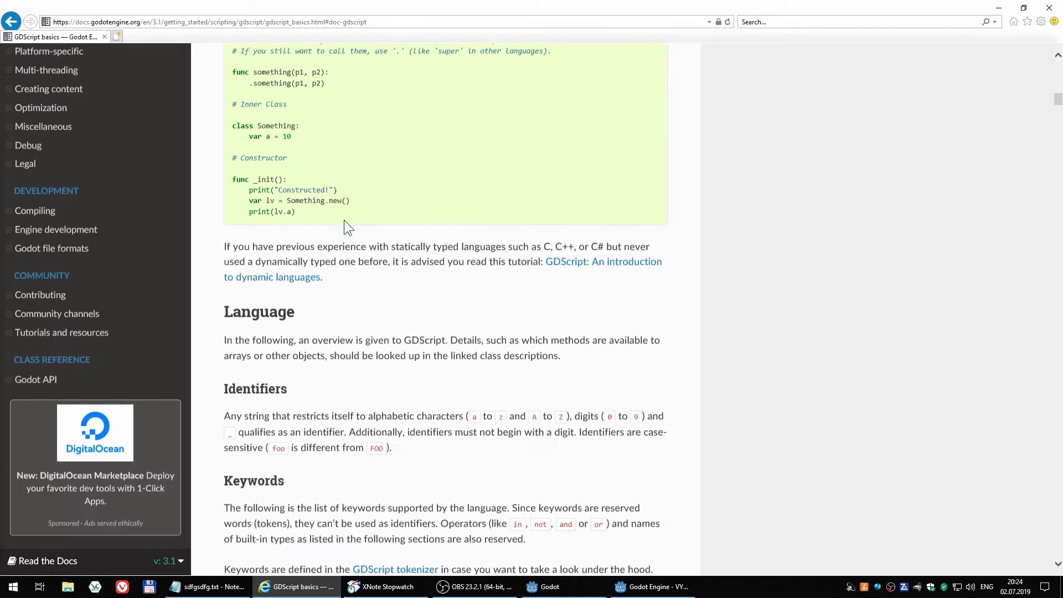
scroll(332, 288, "up", 5)
scroll(311, 420, "up", 10)
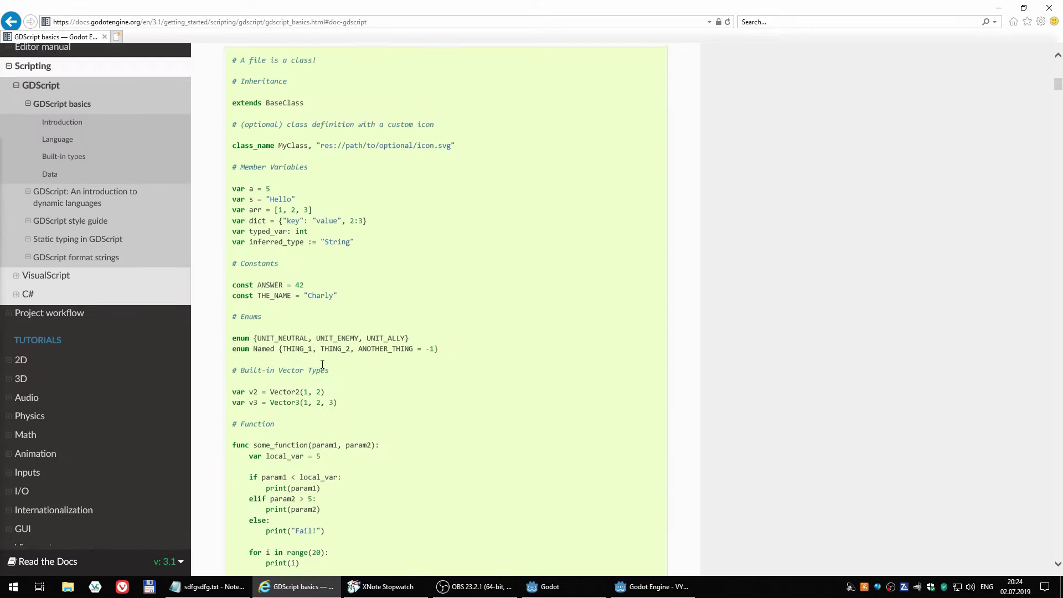
scroll(311, 420, "down", 6)
scroll(496, 427, "up", 4)
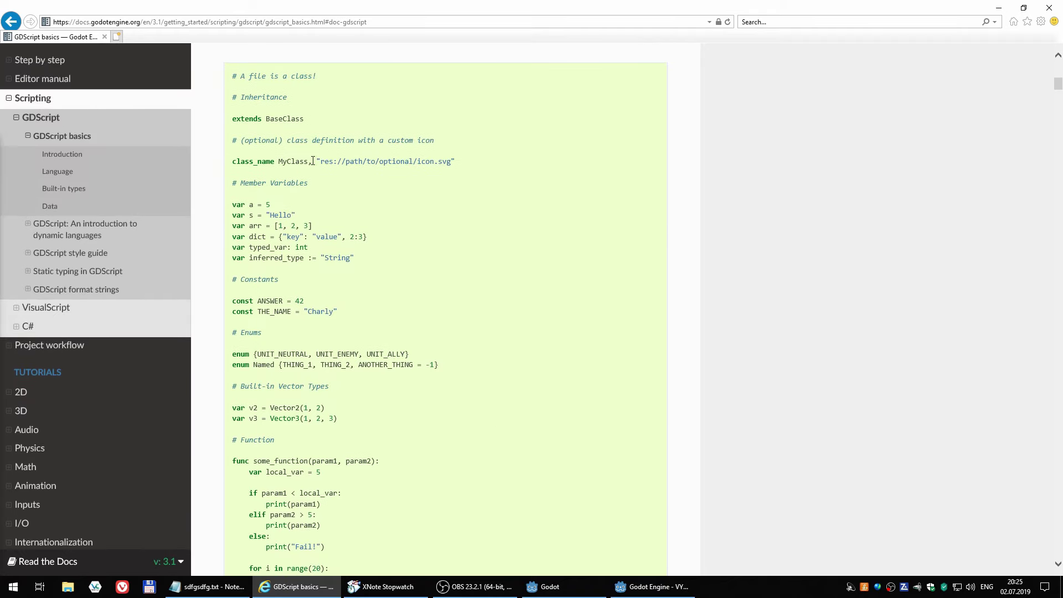
scroll(301, 193, "up", 4)
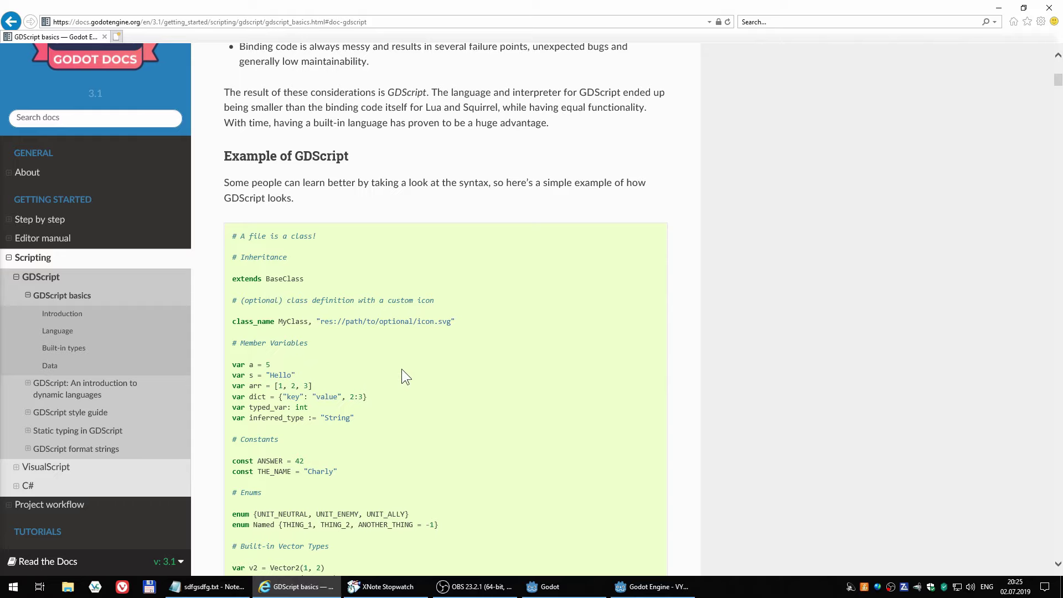
scroll(459, 238, "down", 2)
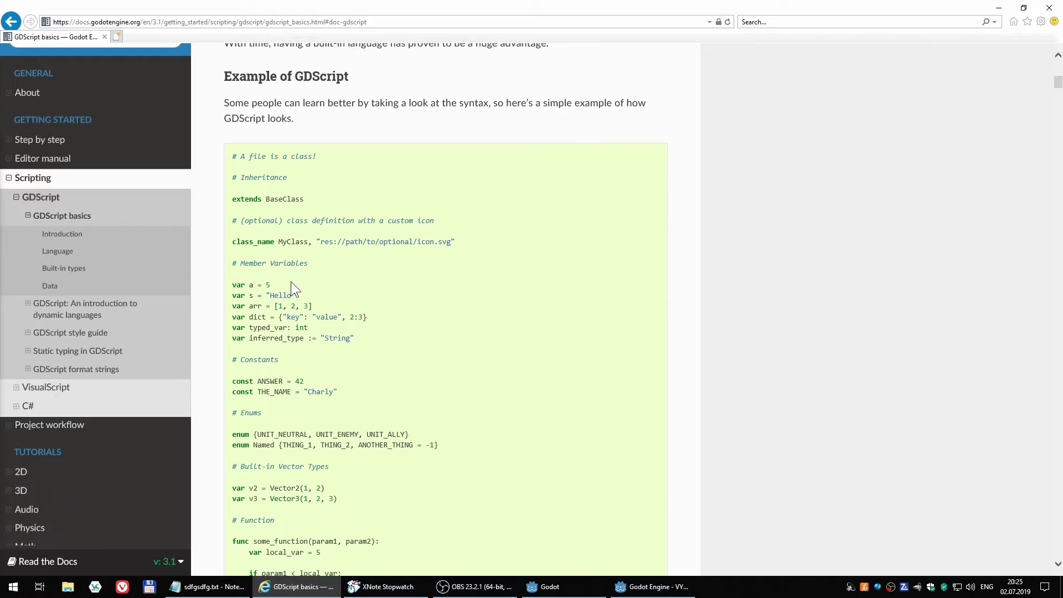
scroll(297, 266, "down", 2)
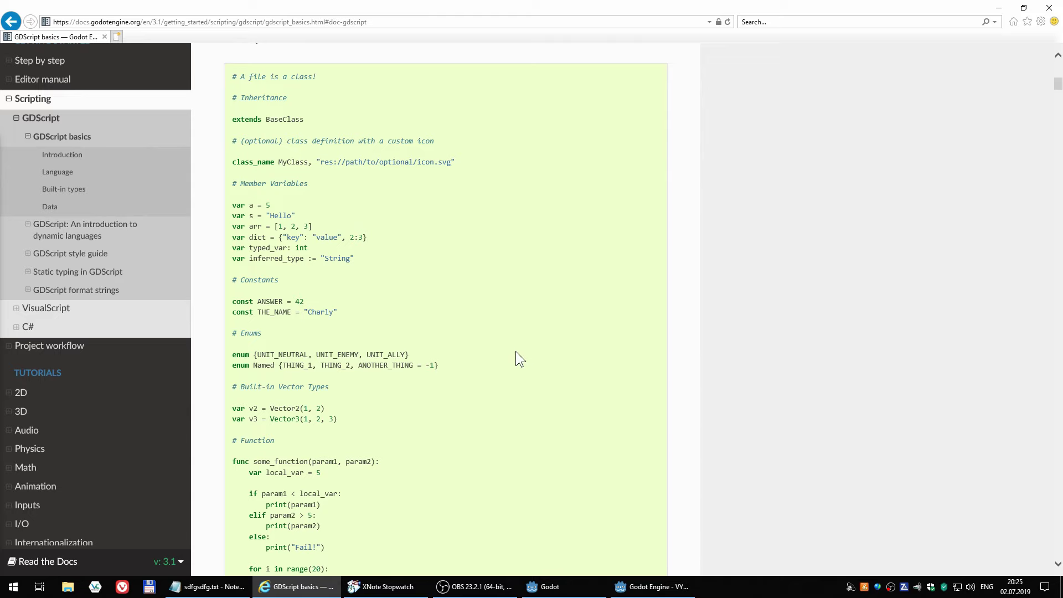
scroll(516, 351, "down", 4)
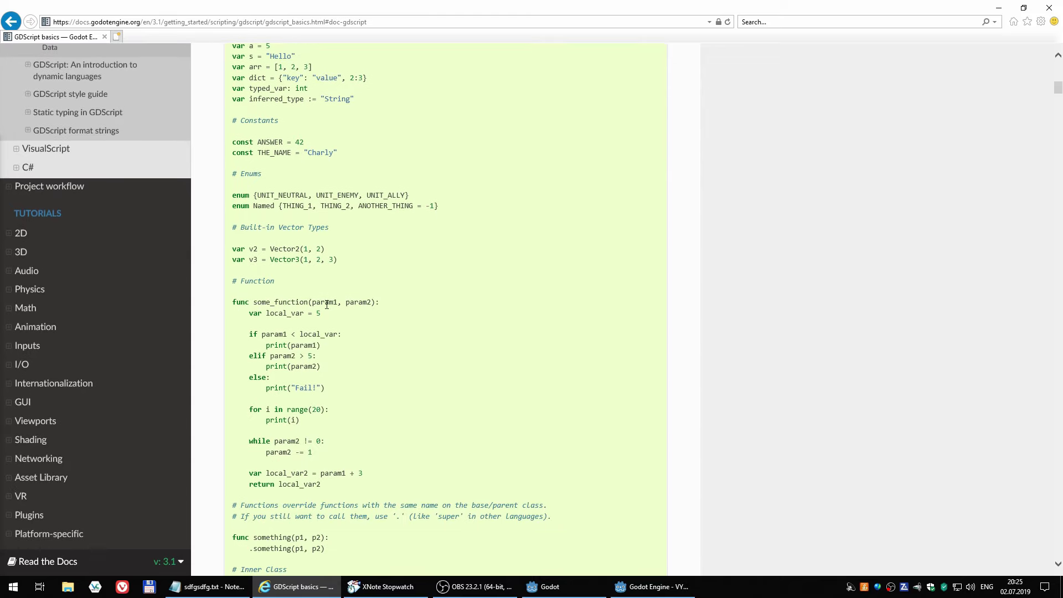
scroll(326, 304, "down", 2)
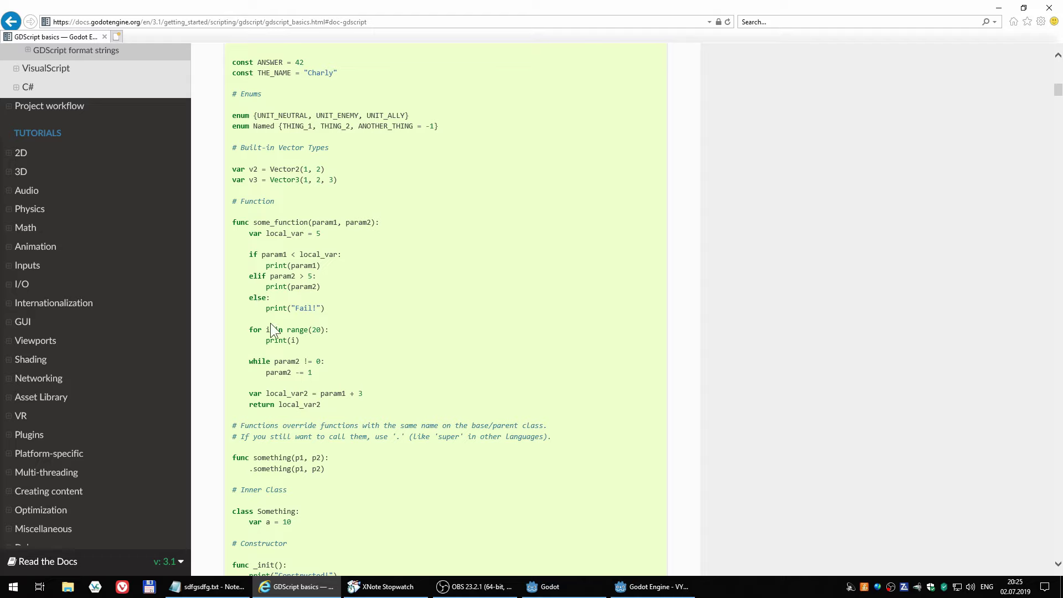
scroll(497, 323, "down", 2)
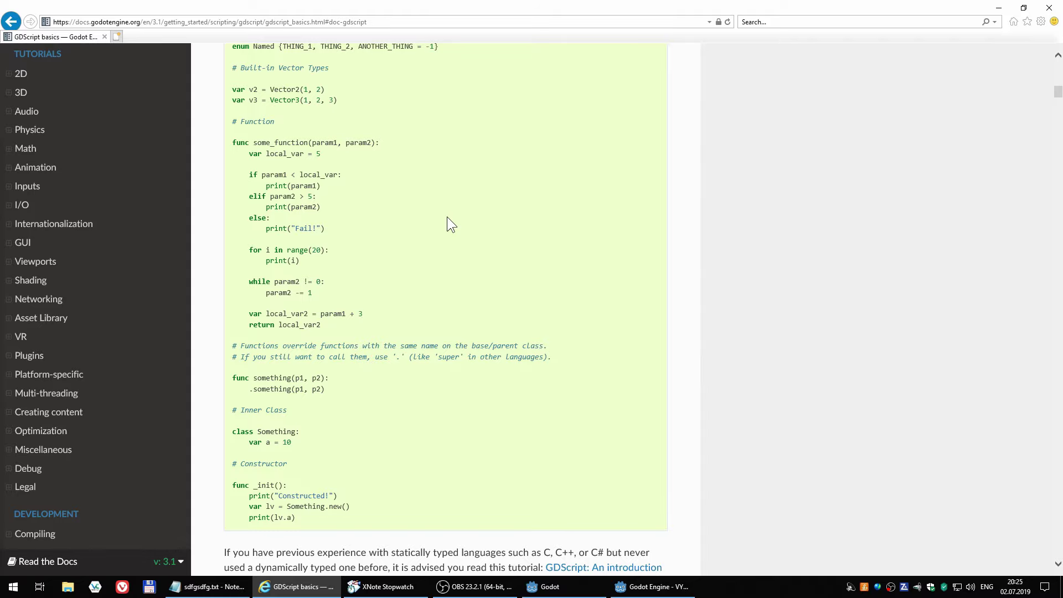
Scroll down to the Functions section's default-argument example, then return to Godot
scroll(447, 216, "down", 2)
scroll(406, 339, "down", 5)
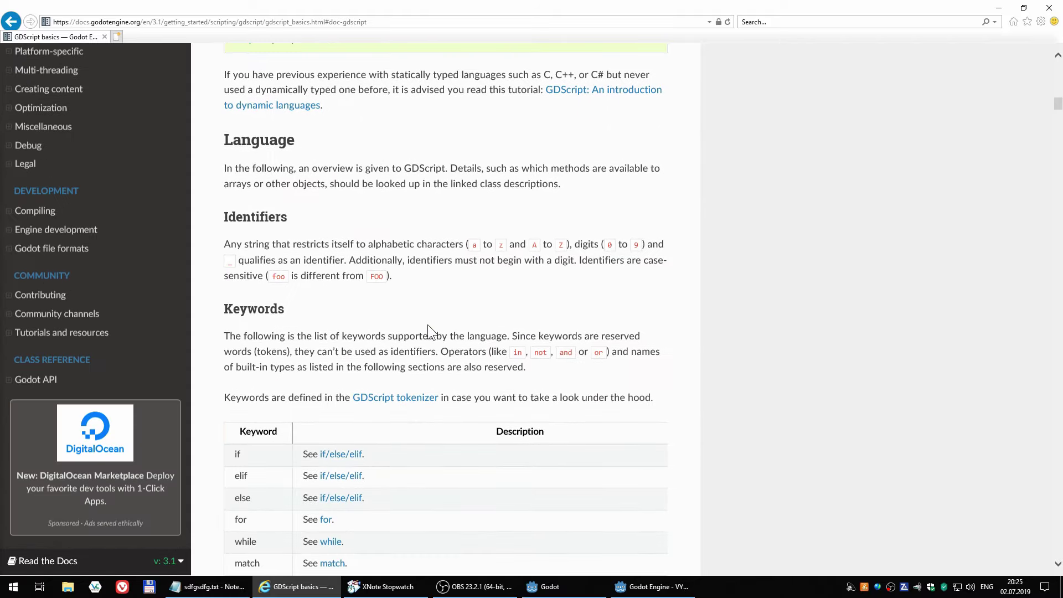
scroll(428, 325, "down", 7)
scroll(442, 350, "down", 7)
scroll(444, 356, "down", 5)
scroll(442, 349, "down", 10)
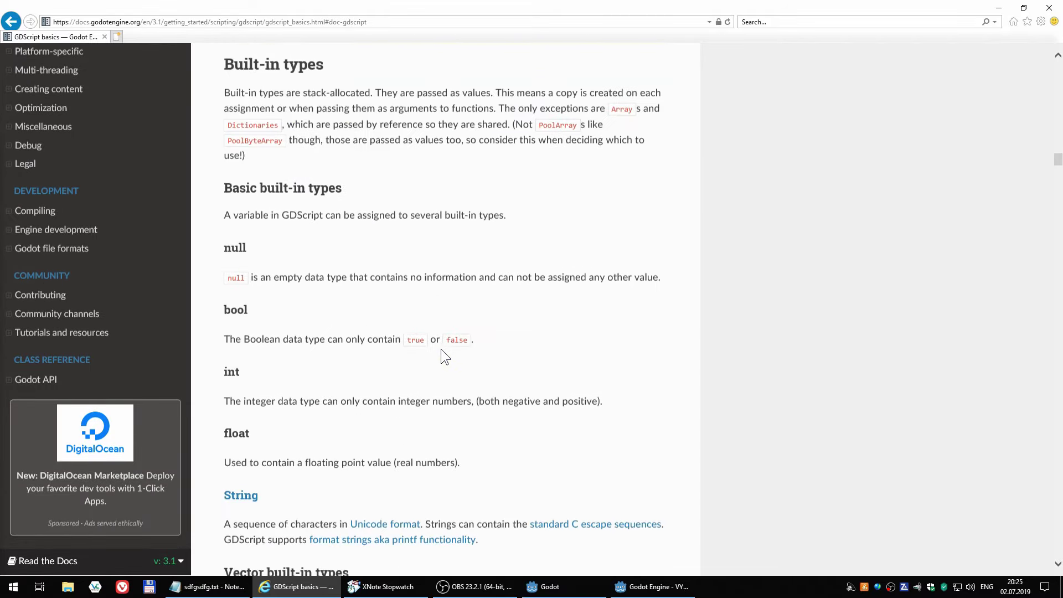
scroll(442, 349, "down", 10)
scroll(442, 349, "down", 7)
scroll(441, 350, "down", 10)
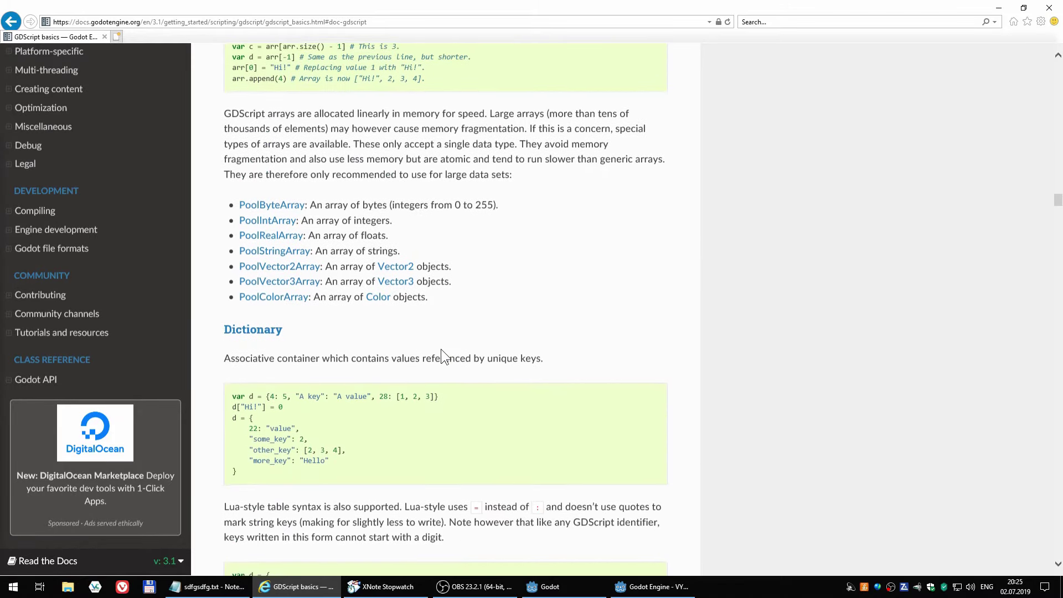
scroll(441, 349, "down", 10)
scroll(441, 350, "down", 8)
scroll(441, 350, "down", 3)
scroll(441, 350, "down", 10)
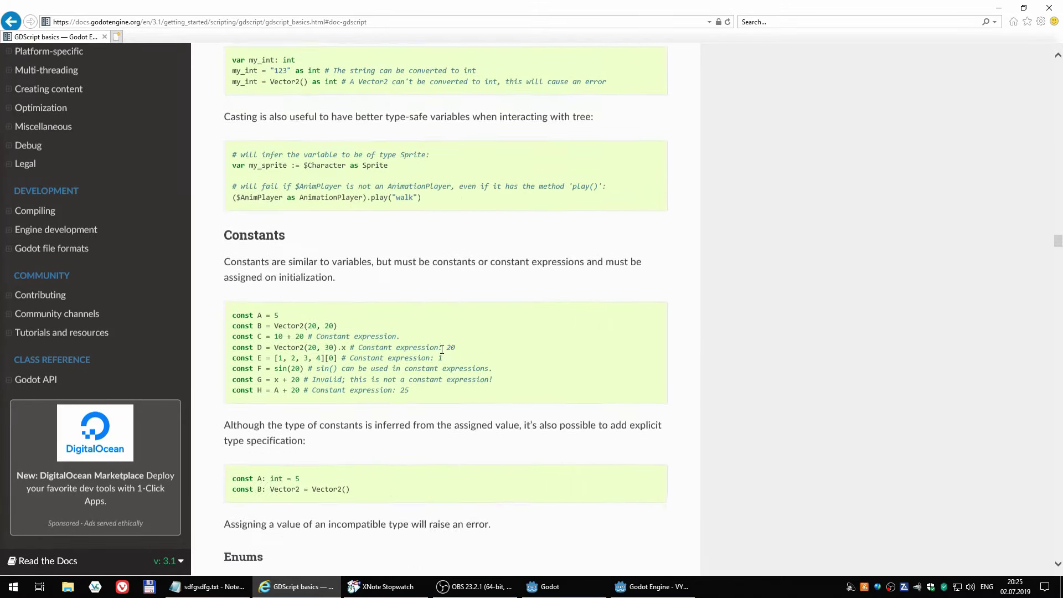
scroll(441, 350, "down", 10)
scroll(441, 350, "down", 8)
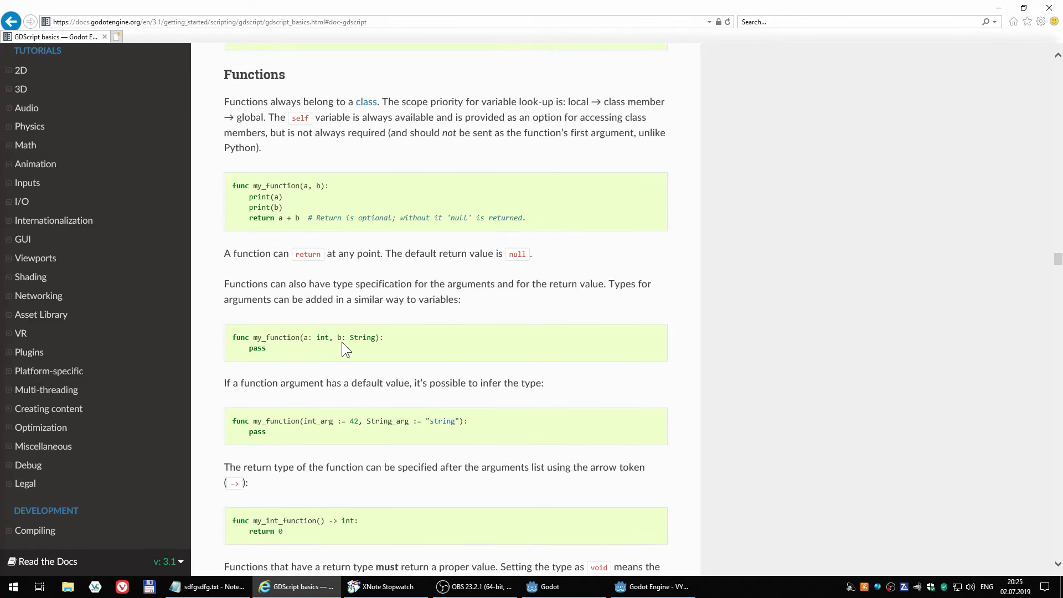
scroll(354, 341, "down", 3)
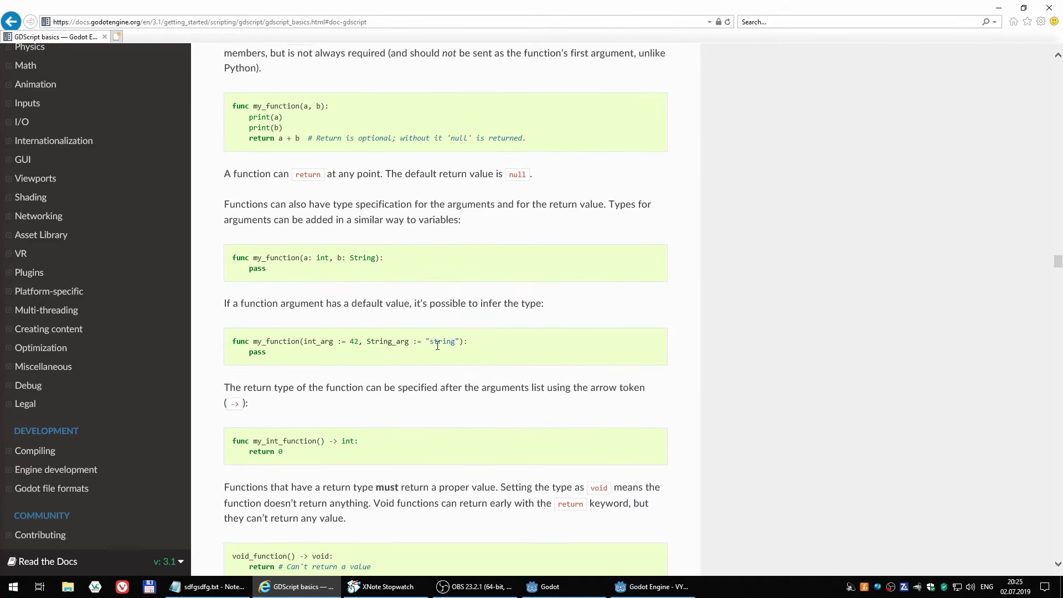
scroll(437, 345, "down", 3)
scroll(320, 381, "down", 3)
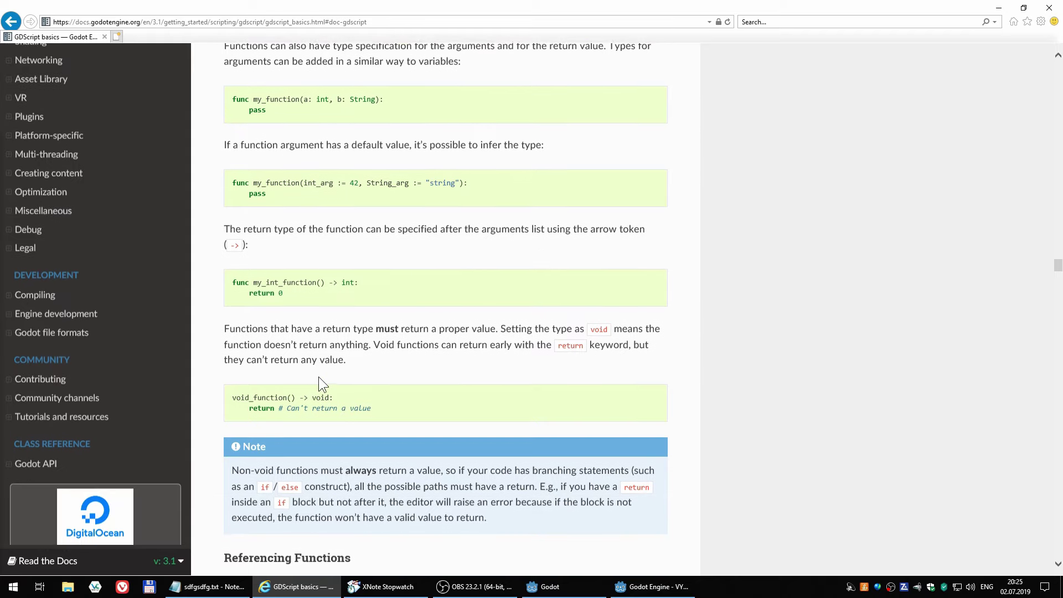
scroll(310, 388, "up", 3)
scroll(420, 371, "up", 3)
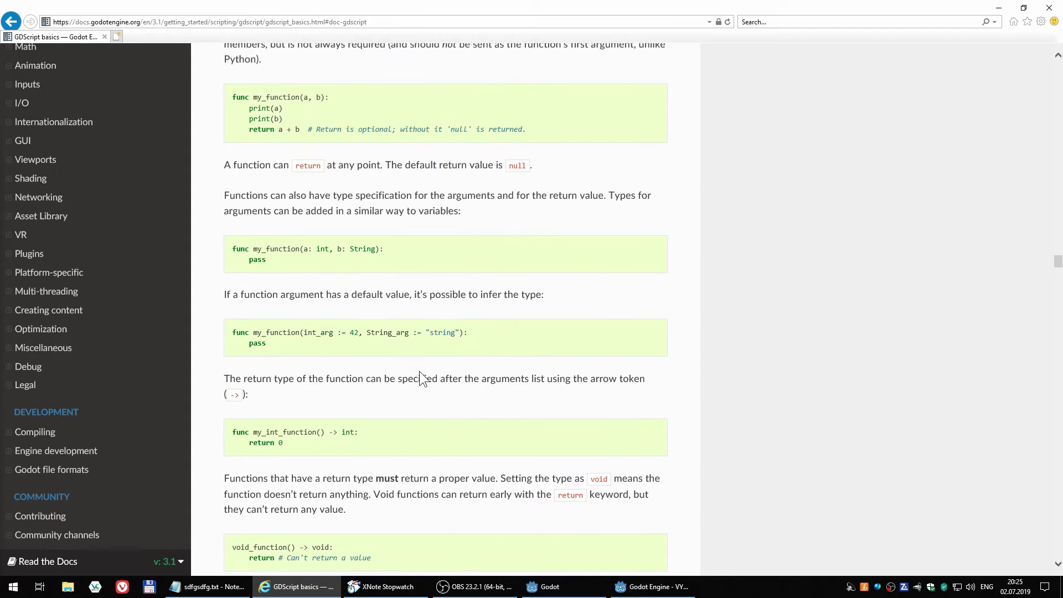
scroll(466, 253, "up", 3)
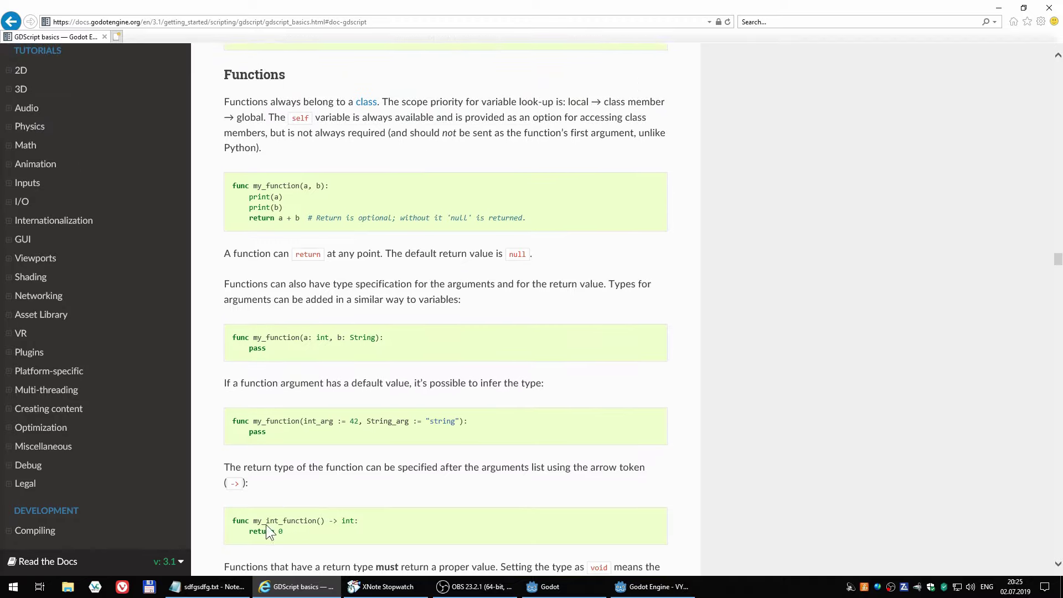
left_click(651, 586)
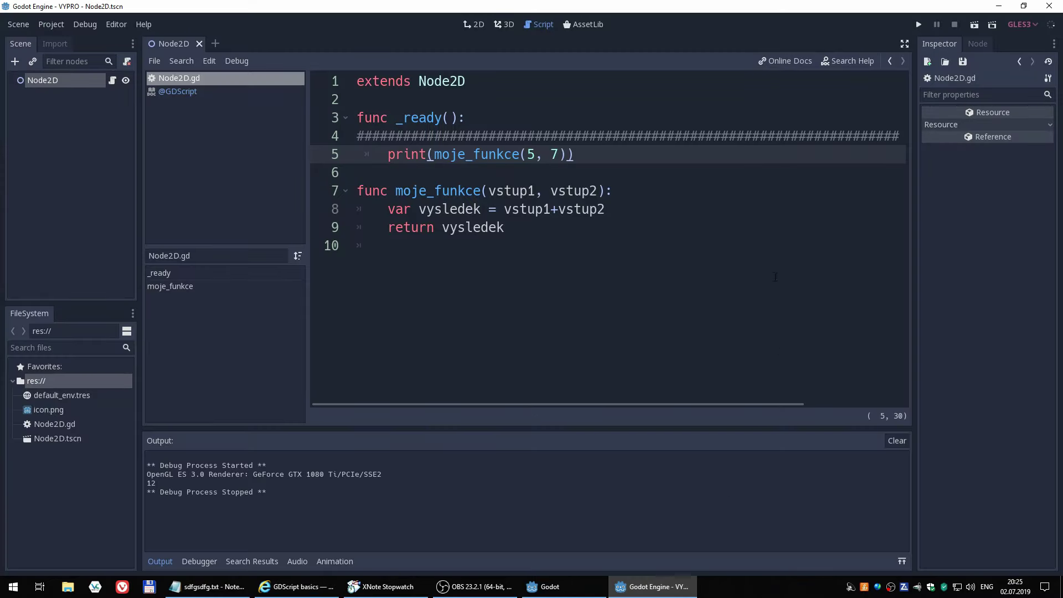
Change line 7 to func moje_funkce(vstup1 = 4, vstup2 = 5):, replacing the null defaults
left_click(536, 191)
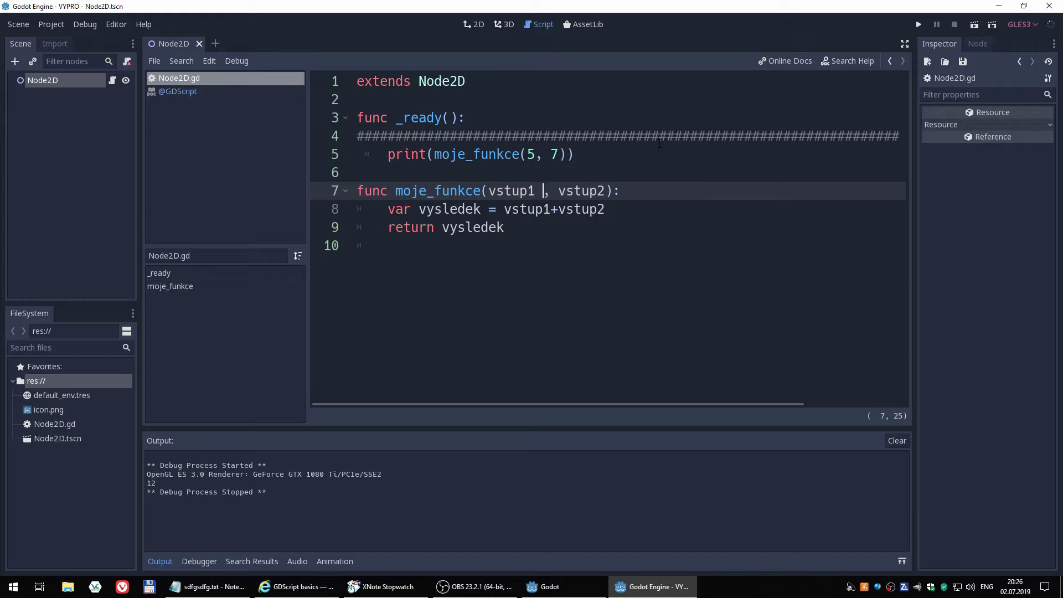
type("= n")
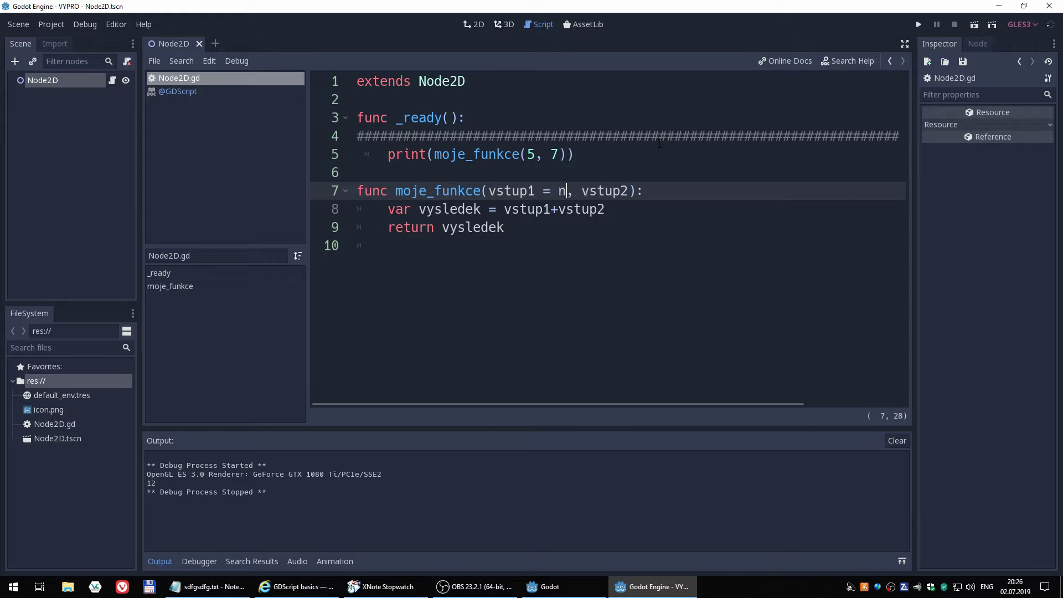
type("ull")
key("Right")
key("Right")
key("Right")
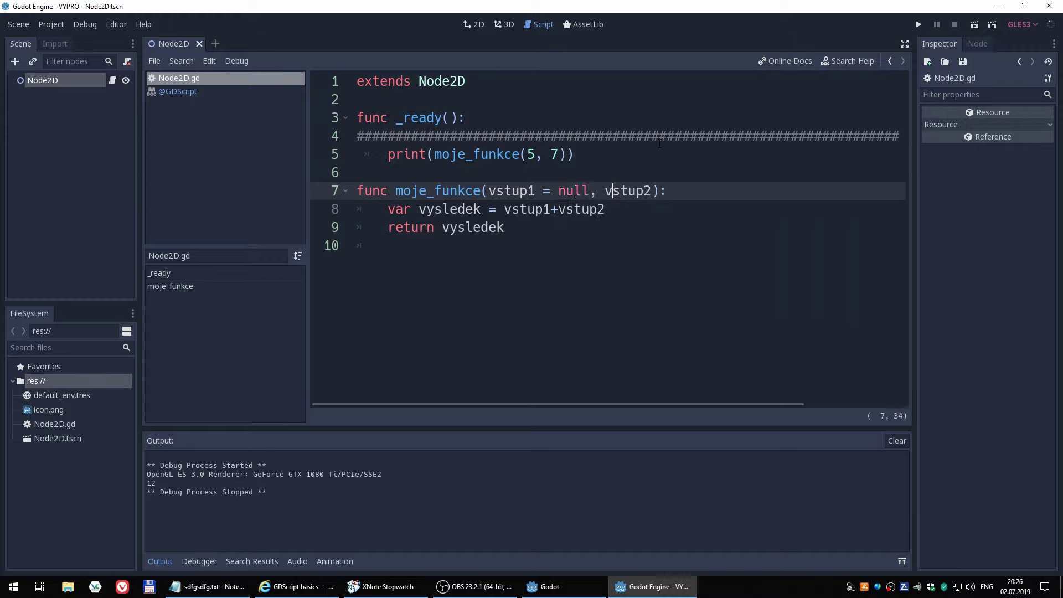
key("Right")
key("Right")
key("Right")
key("Right")
type("=")
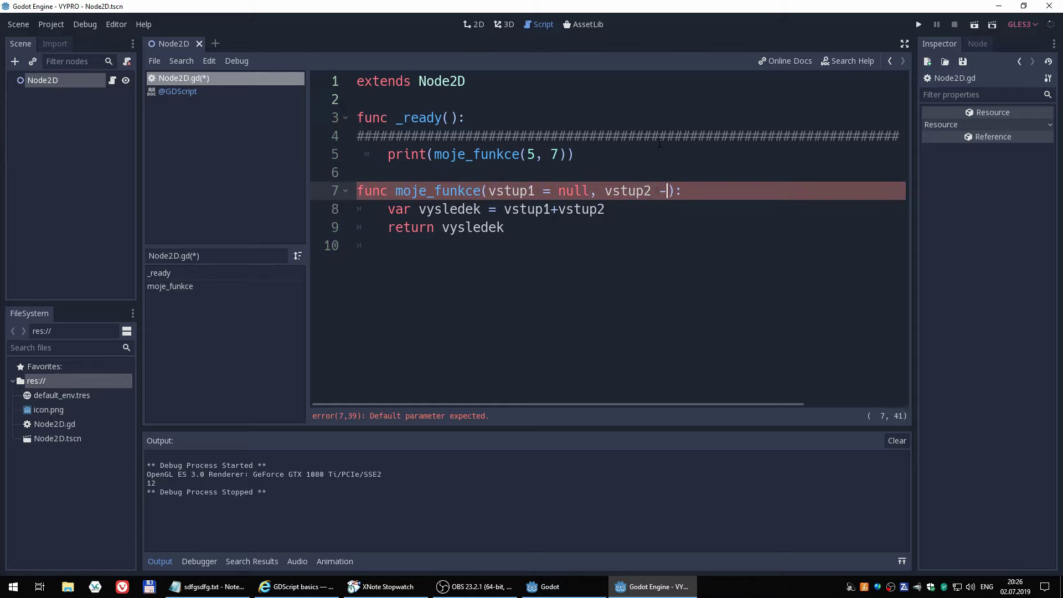
type(" null")
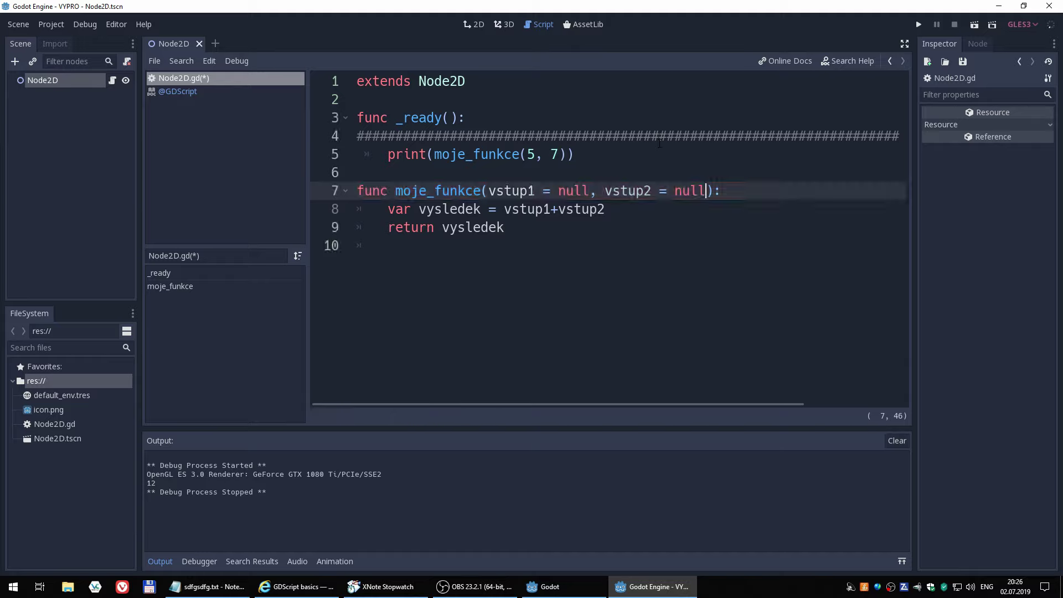
key("Left")
key("Left")
key("Left")
key("Left")
key("Left")
key("Left")
key("BackSpace")
key("Delete")
key("Delete")
key("Delete")
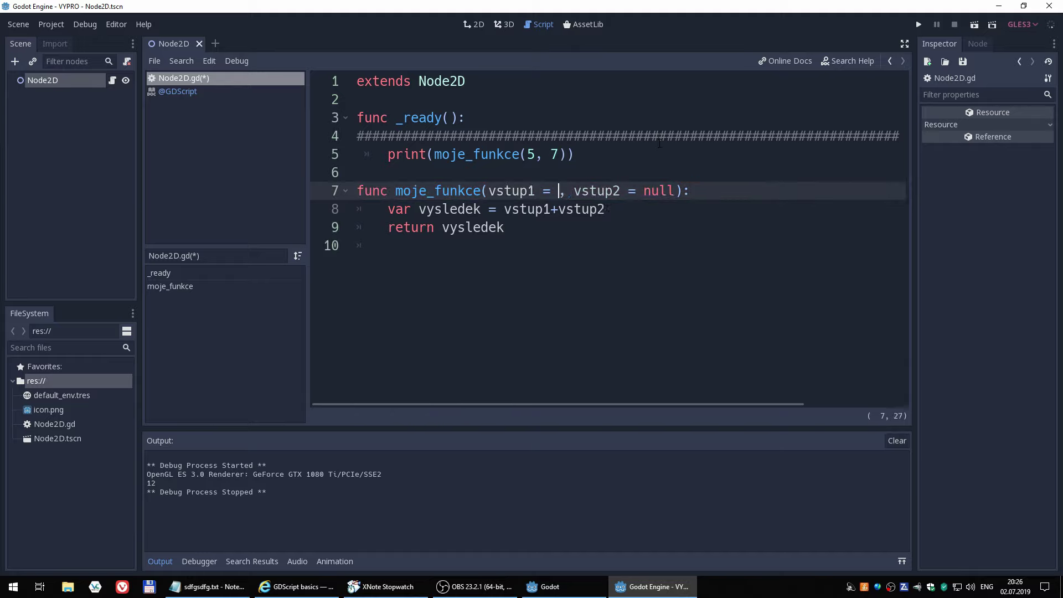
type("4")
key("Right")
key("Right")
key("Right")
key("Right")
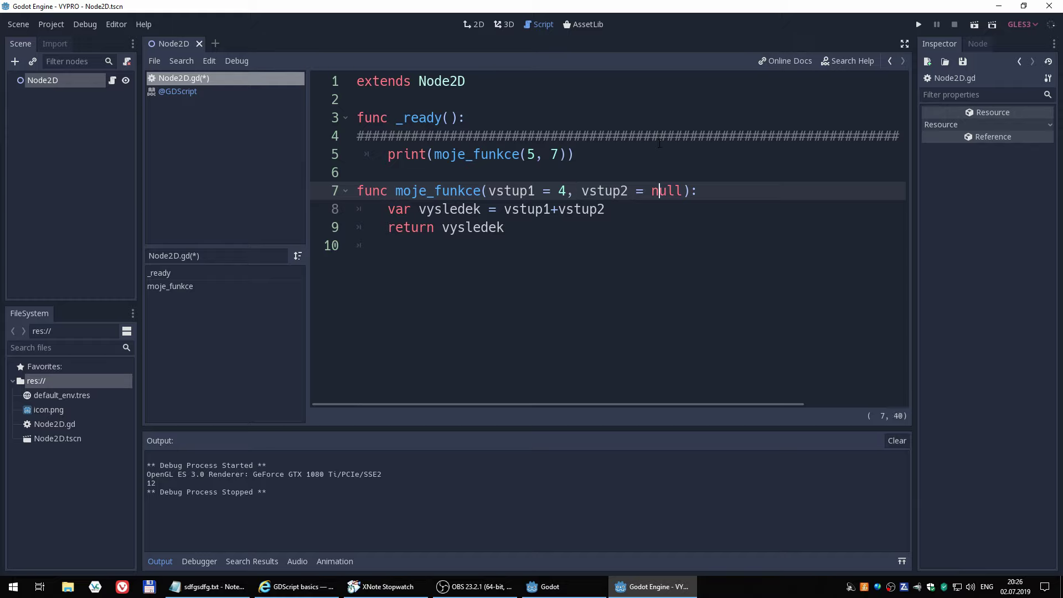
key("Delete")
key("Delete")
key("Delete")
key("Delete")
type("5")
key("Up")
key("Up")
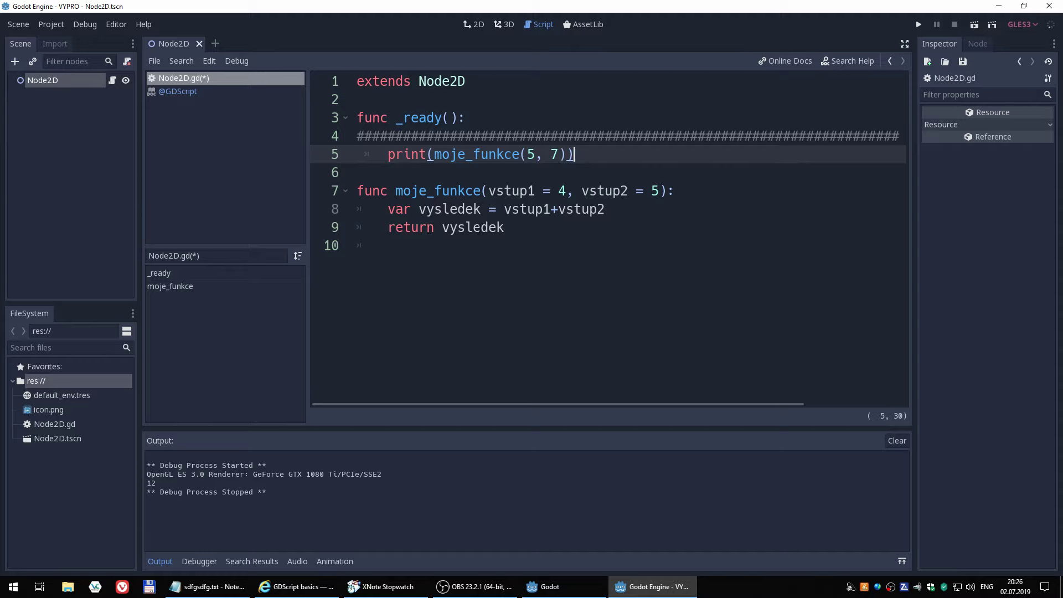
Run the scene, drop the 5, 7 arguments from moje_funkce(), rerun to print 9, and close the game
left_click(973, 24)
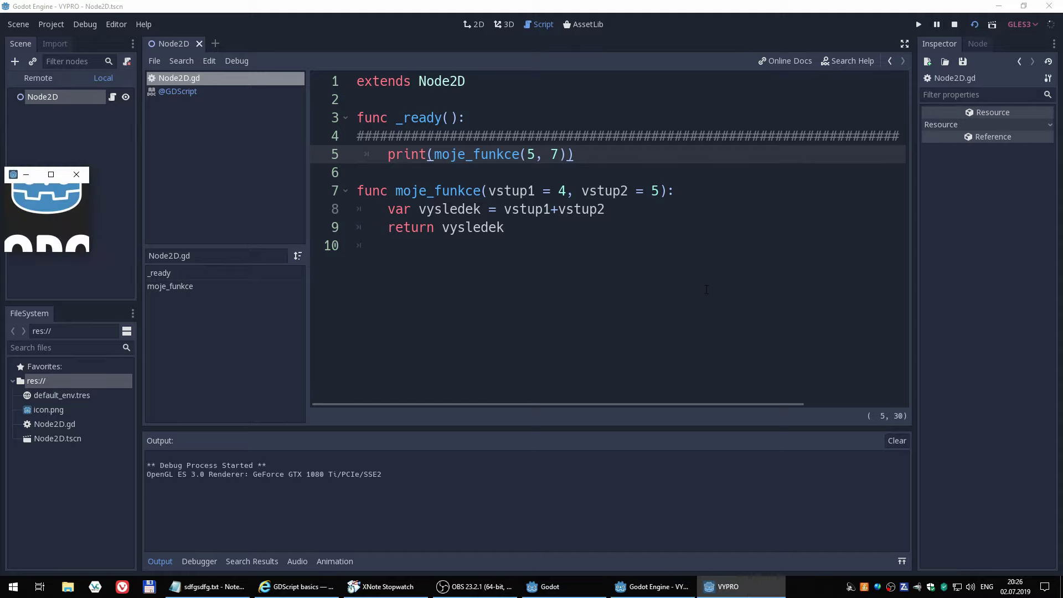
left_click(528, 155)
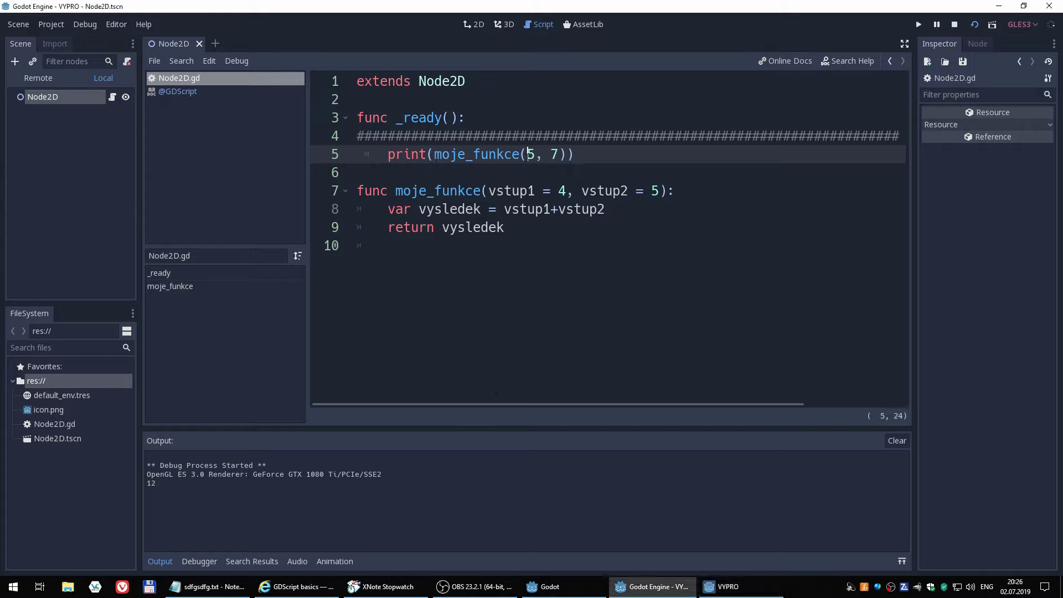
key("Delete")
key("Delete")
key("Delete")
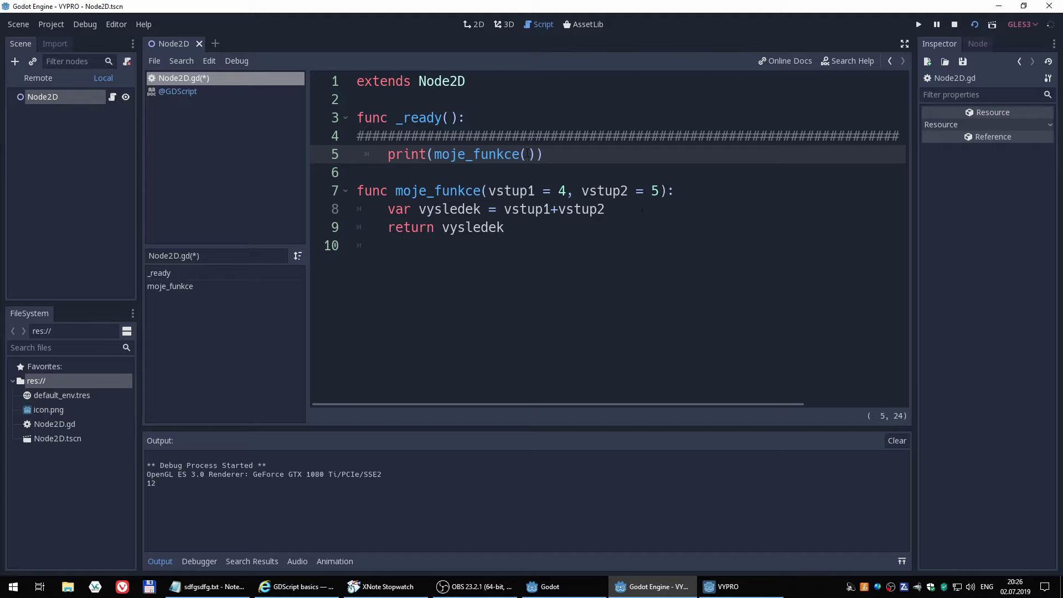
left_click(974, 24)
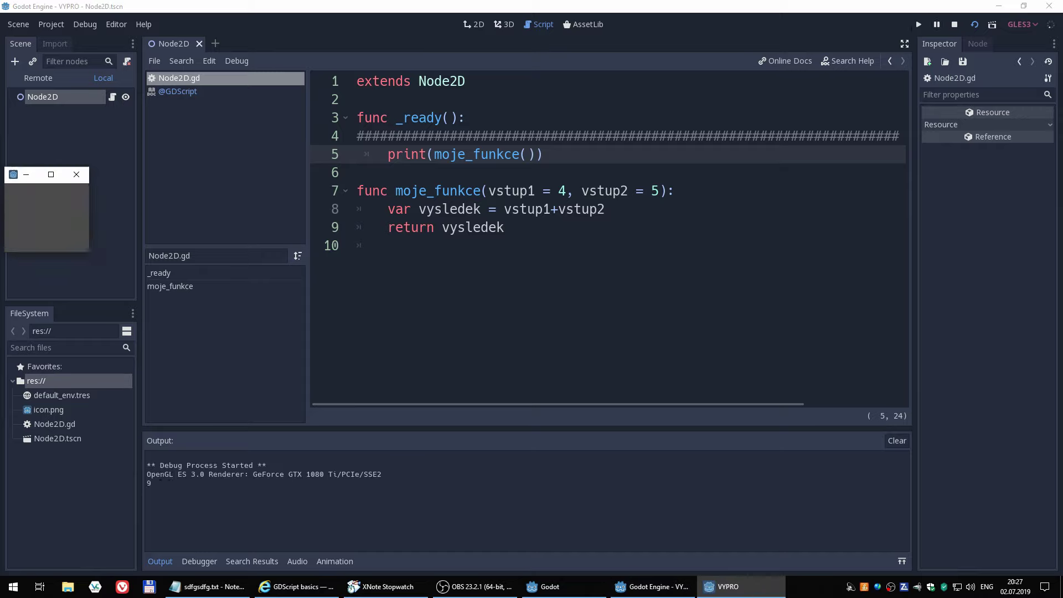
key("alt+F4")
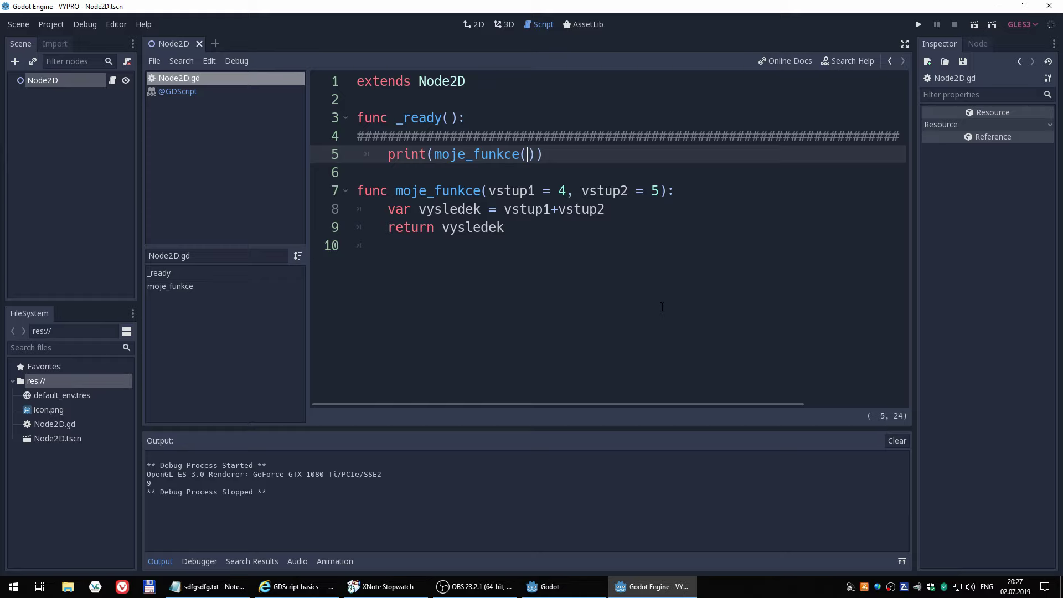
Pass 11 as the only argument to moje_funkce, run to print 16, and stop
type("11")
left_click(974, 24)
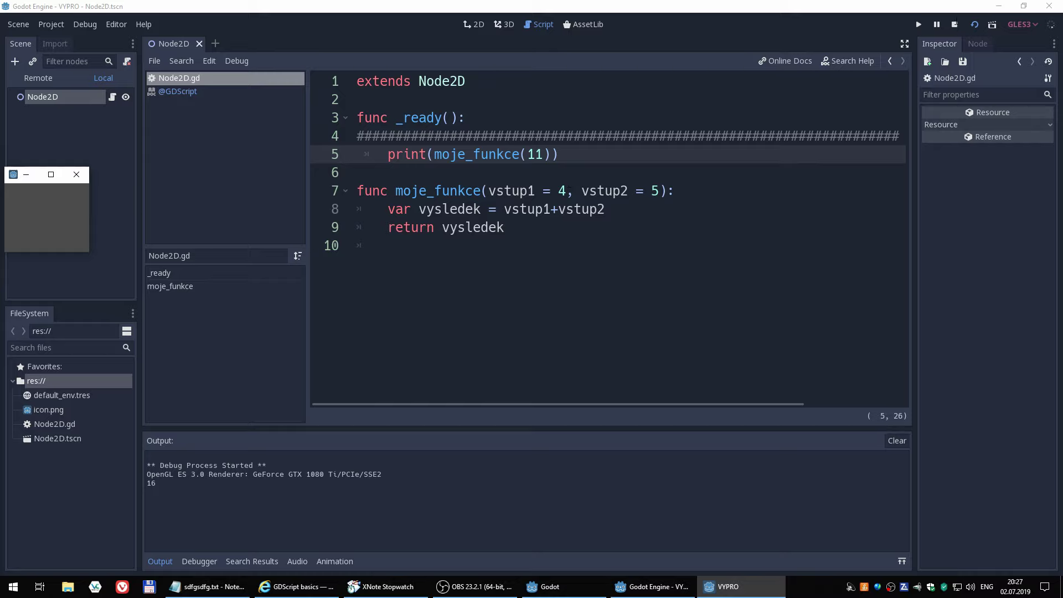
left_click(953, 24)
Insert 'null ,' before 11 and run, hitting the Nil plus int operands error, then stop
left_click(527, 157)
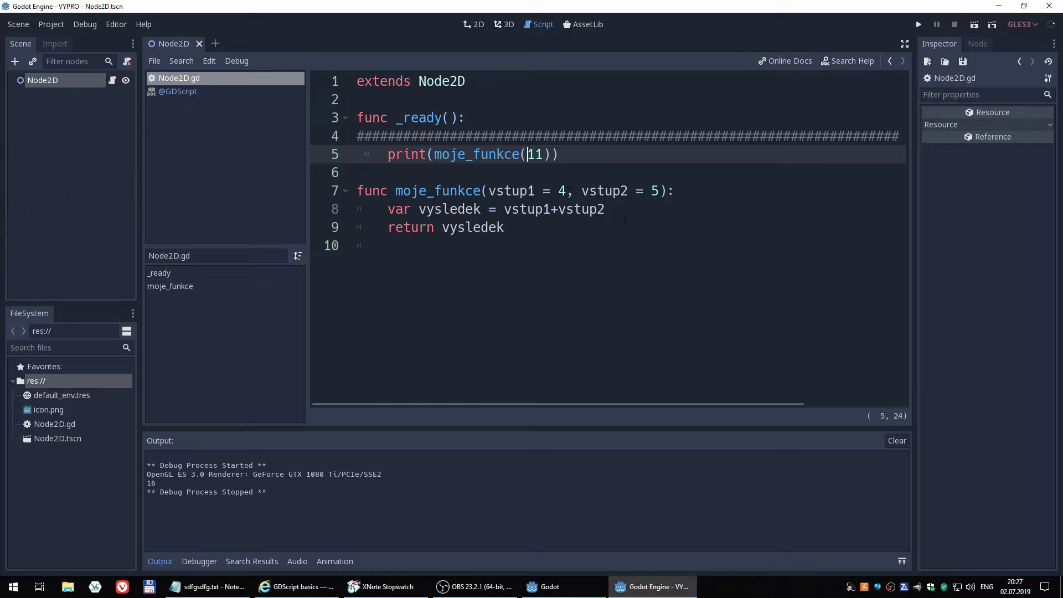
type(",")
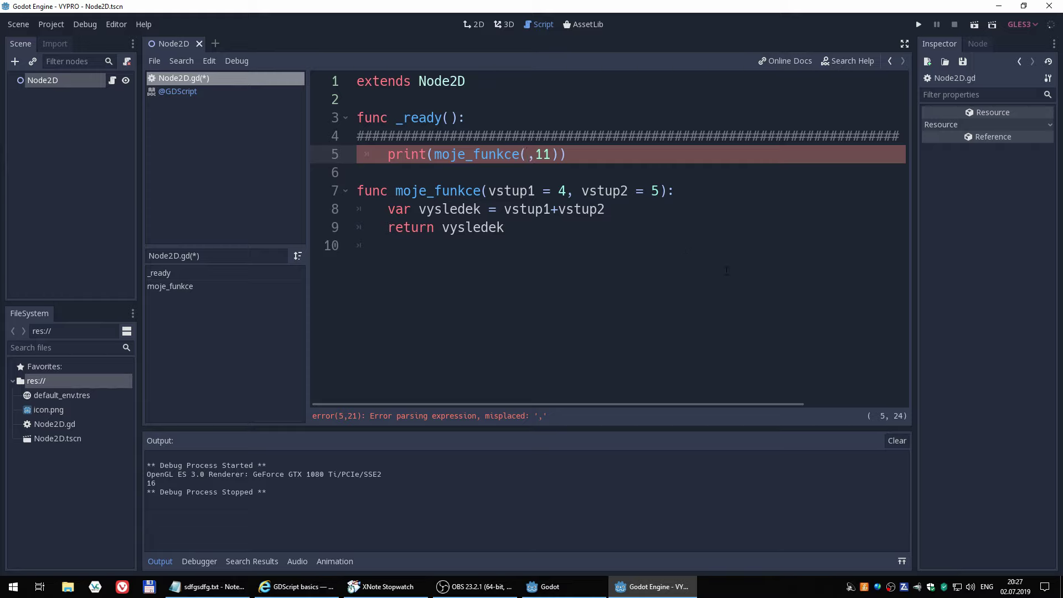
type("null")
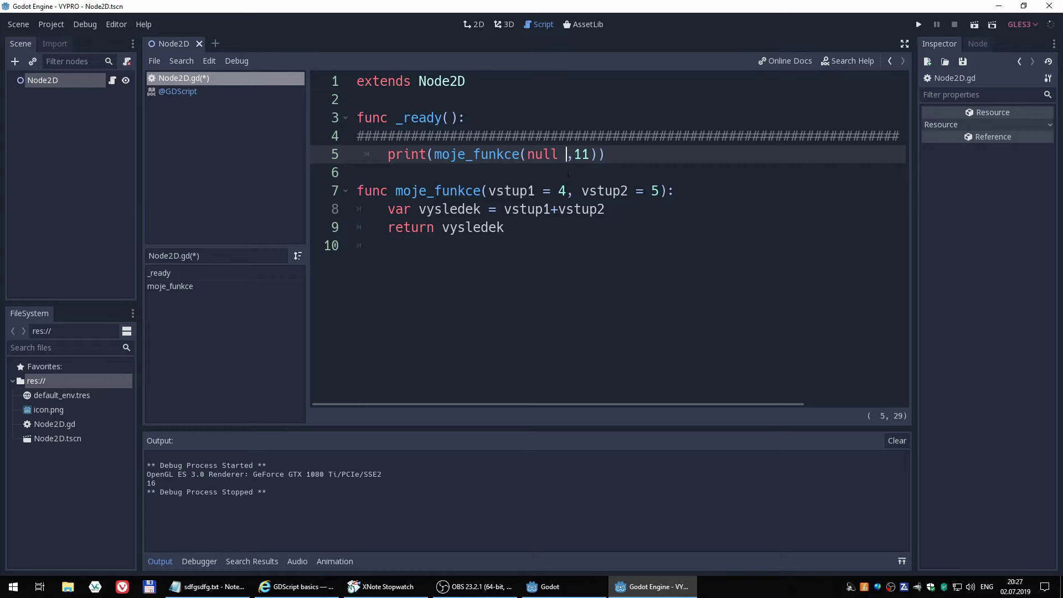
left_click(975, 25)
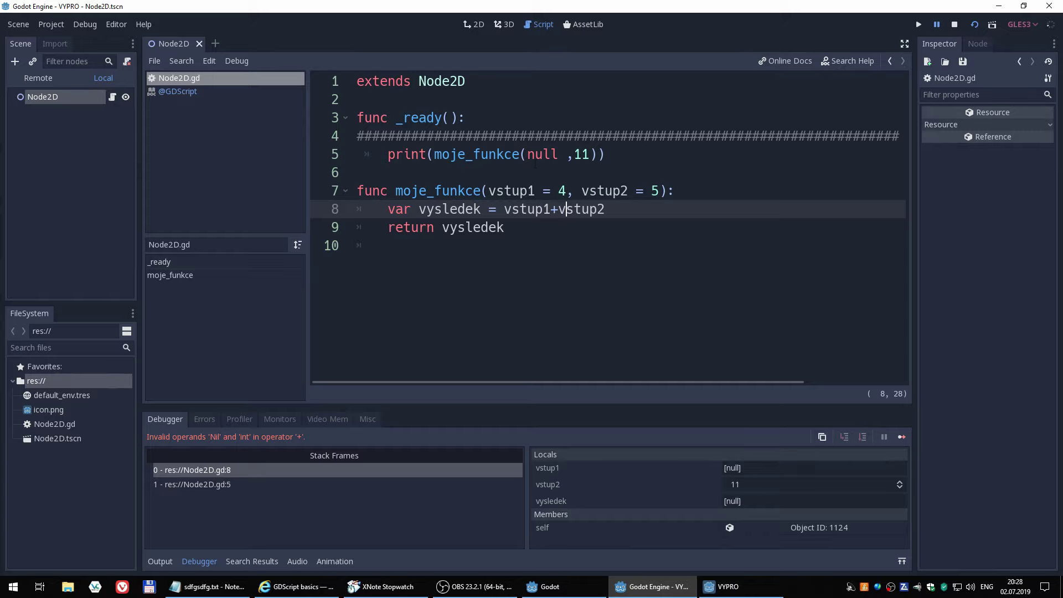
left_click(957, 25)
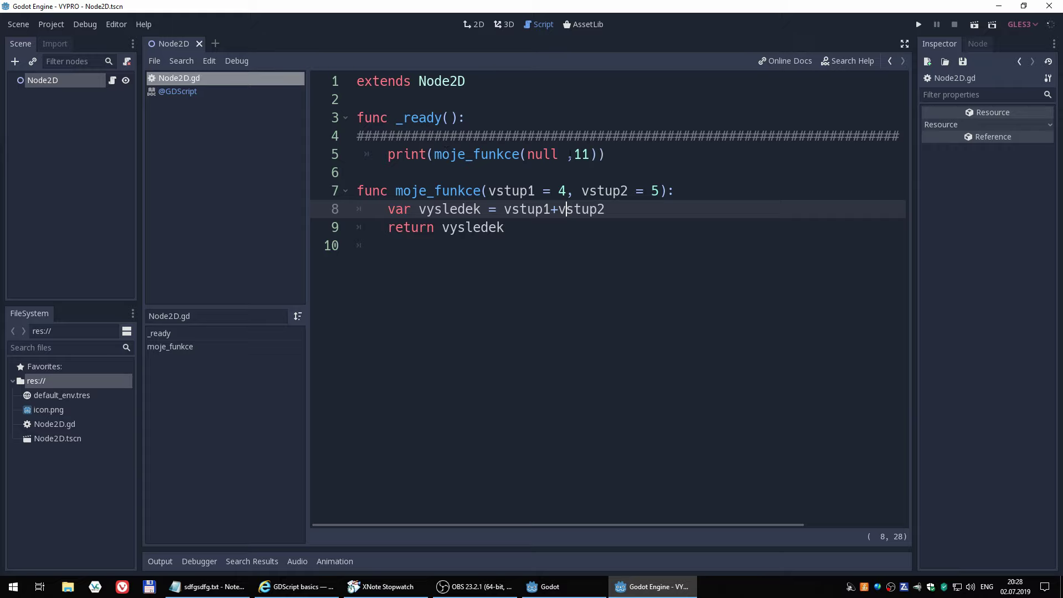
Remove the null and 11 arguments so line 5 calls moje_funkce() empty
left_click(543, 154)
left_click(529, 154)
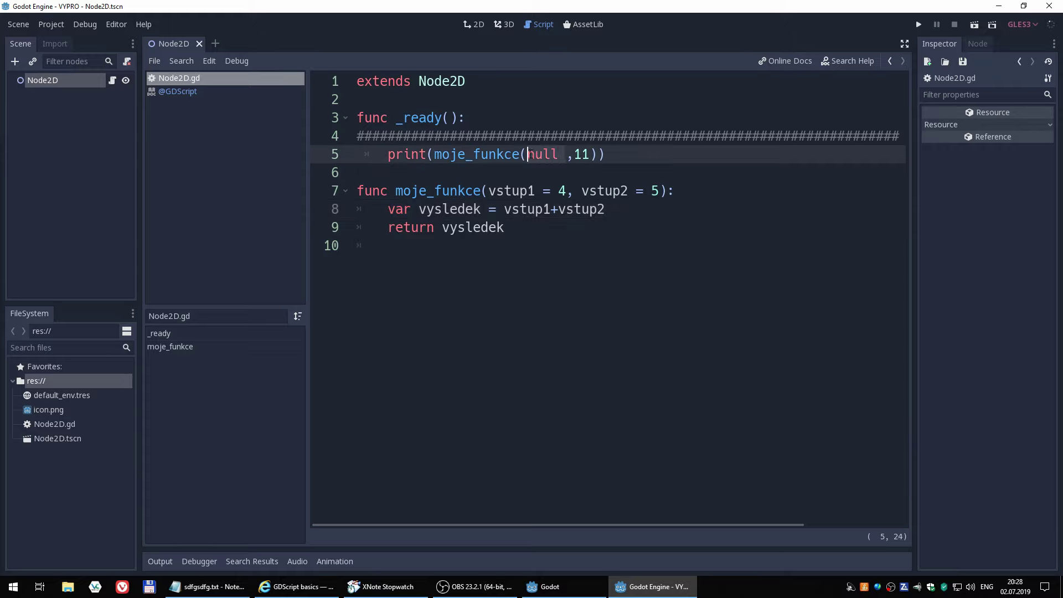
key("Delete")
key("Delete")
key("Delete")
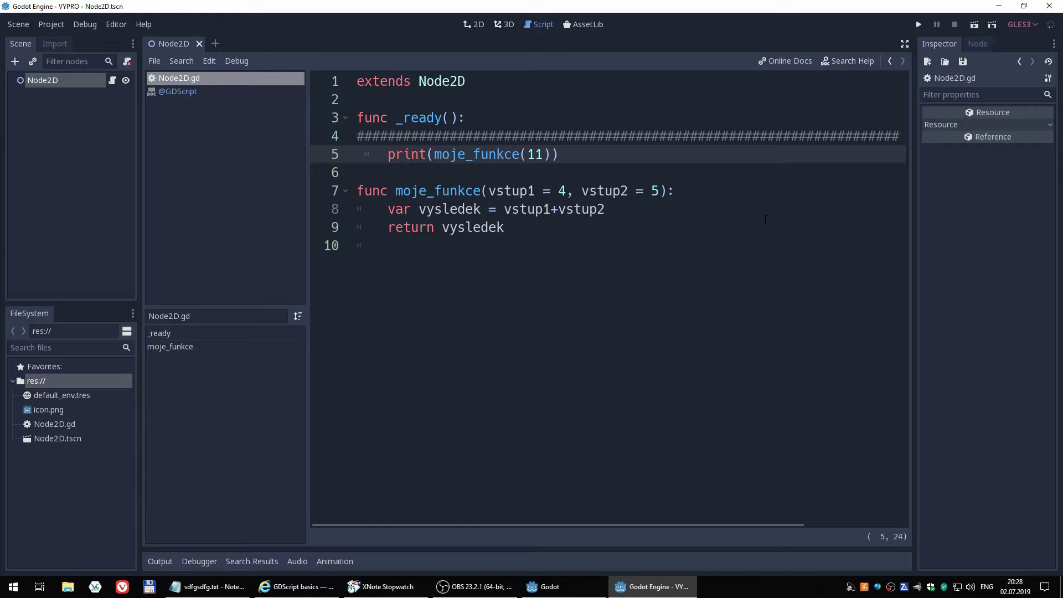
key("Delete")
key("Delete")
Replace the defaults 4 and 5 of vstup1 and vstup2 with null
key("Down")
key("Down")
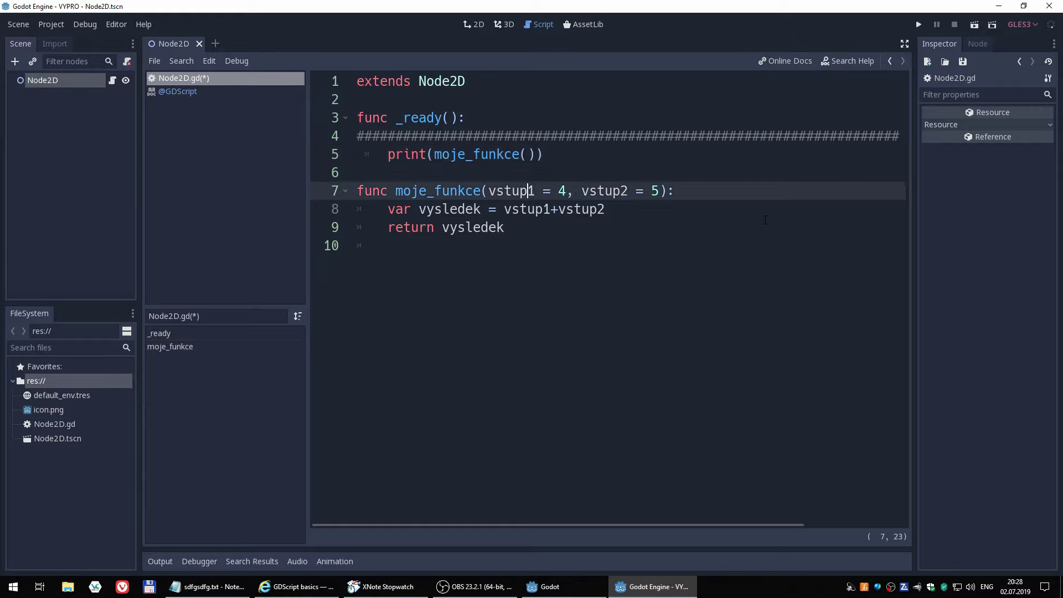
key("Right")
key("Right")
key("Right")
key("Right")
key("Delete")
type("n")
type("ull")
key("Down")
key("Up")
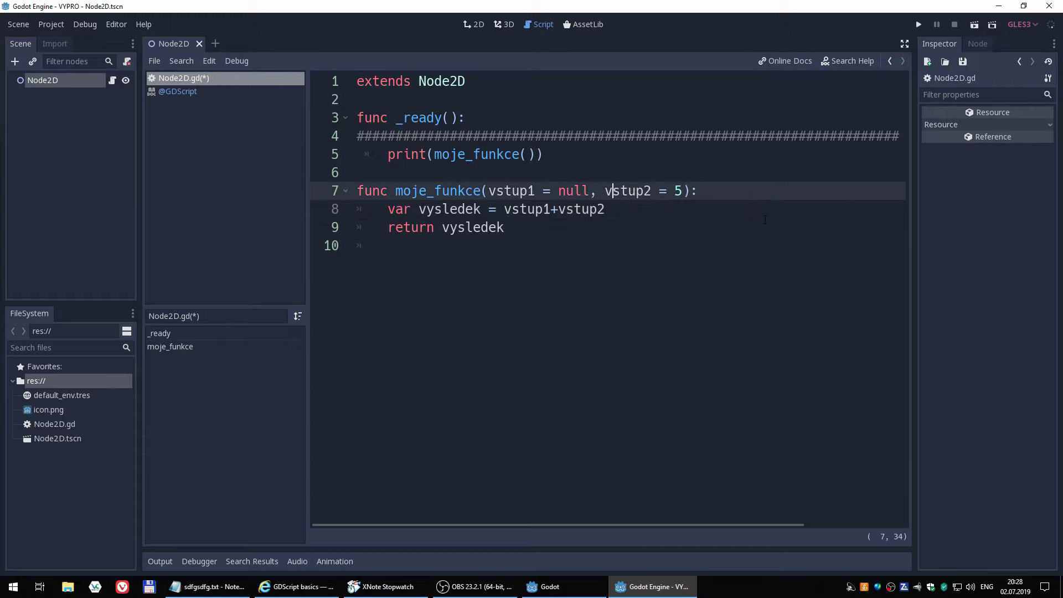
key("Right")
key("Right")
key("Right")
key("Right")
key("Right")
key("Right")
key("Delete")
type("nu")
type("ll")
Retype both parameter defaults as '= null', then save and run to hit the Nil plus Nil error, and stop
left_click_drag(539, 191, 590, 190)
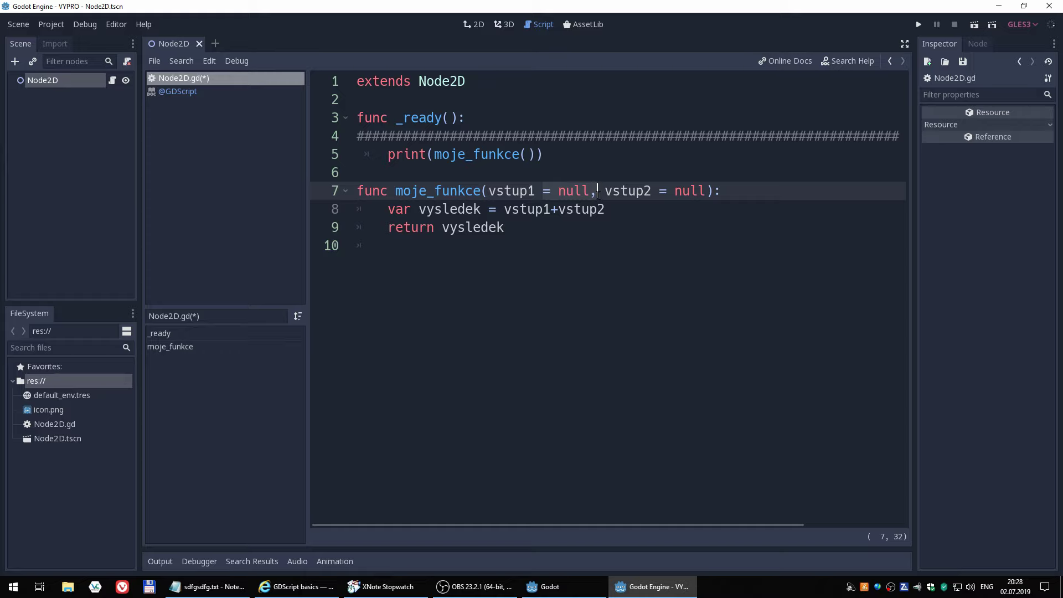
key("BackSpace")
key("Right")
key("Right")
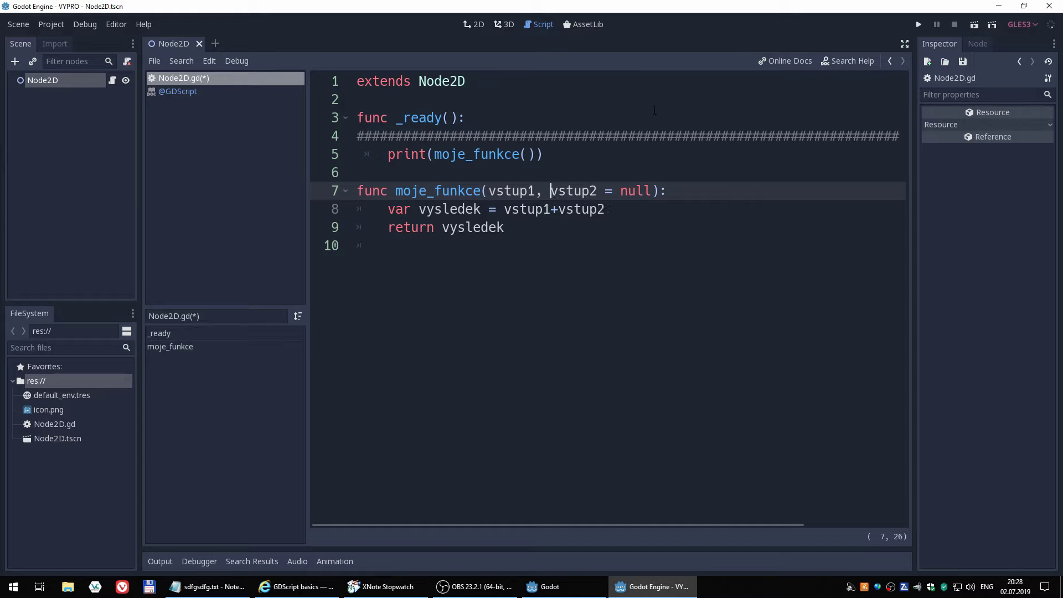
key("Delete")
key("Delete")
key("Delete")
key("Delete")
key("Delete")
key("Delete")
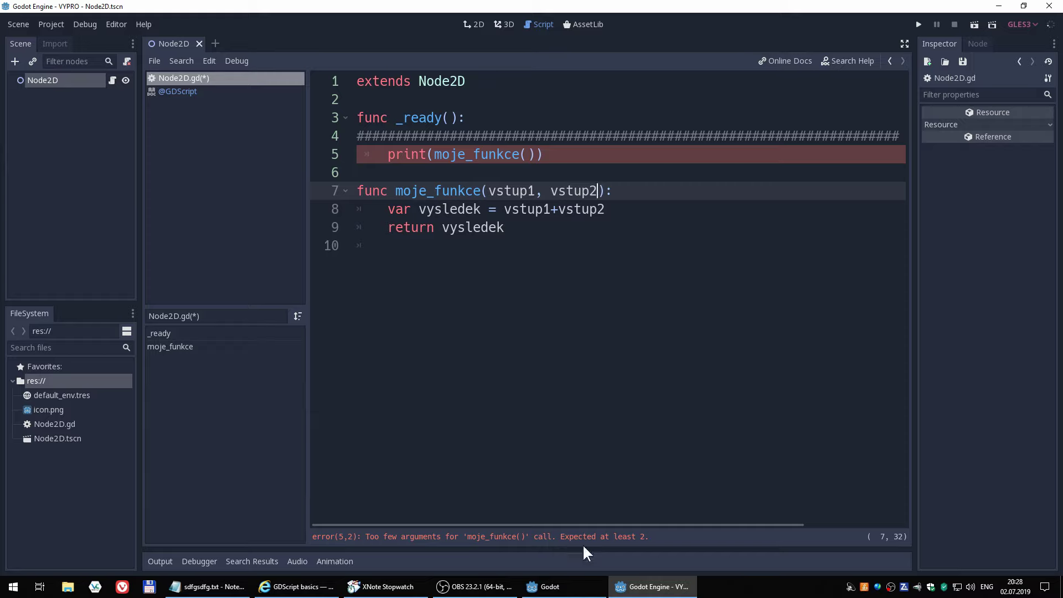
left_click(535, 190)
type("= n")
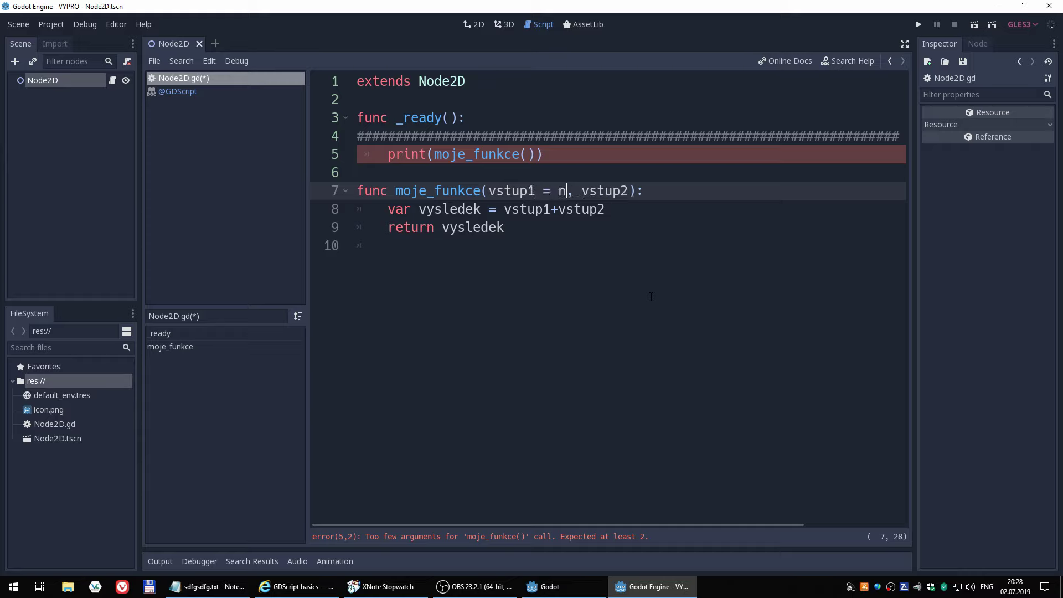
type("ull")
key("Right")
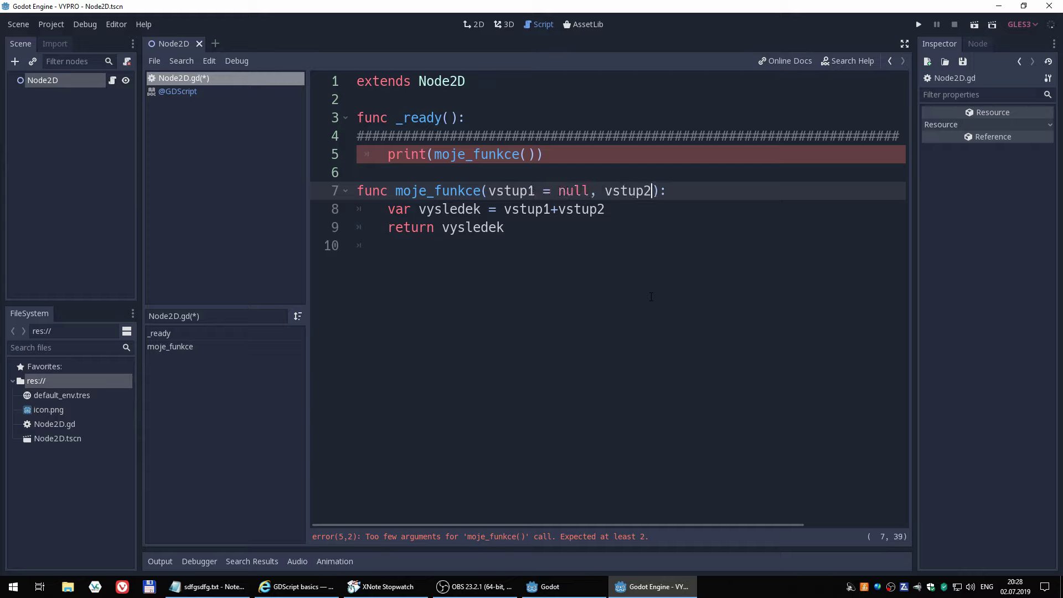
type("= nu")
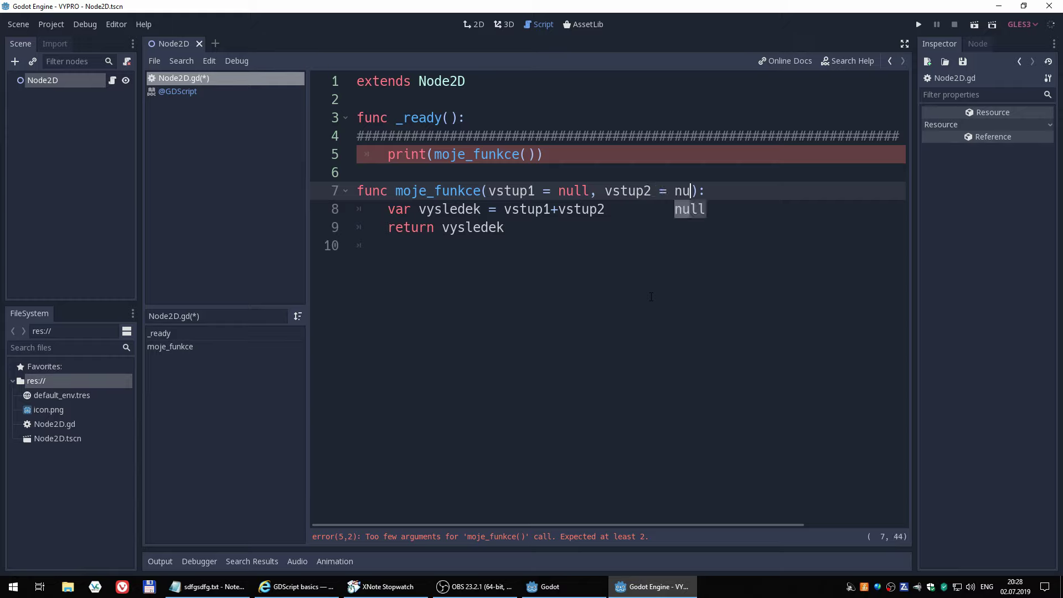
type("ll")
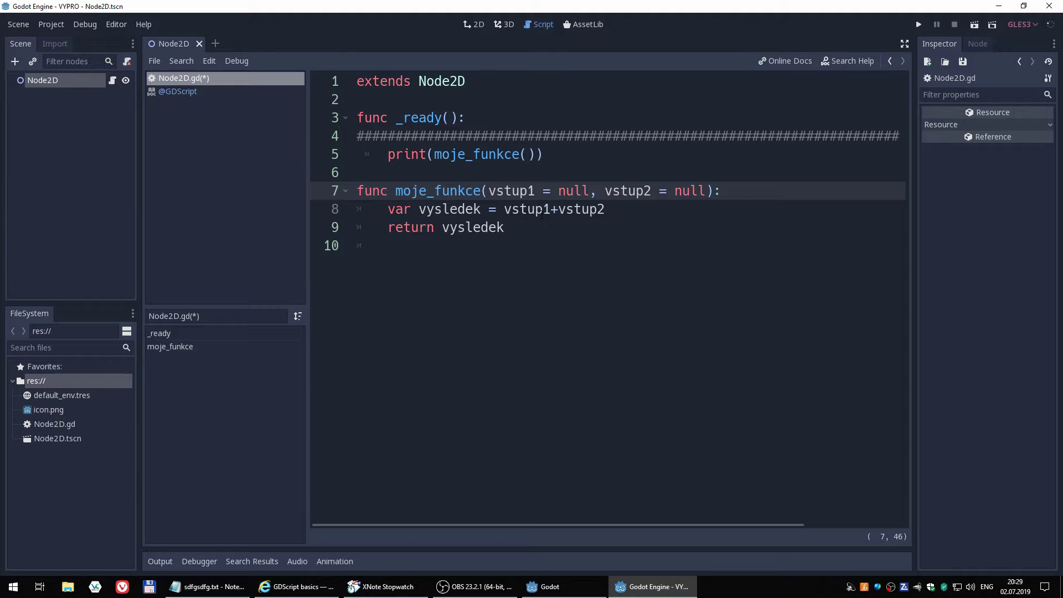
left_click(972, 25)
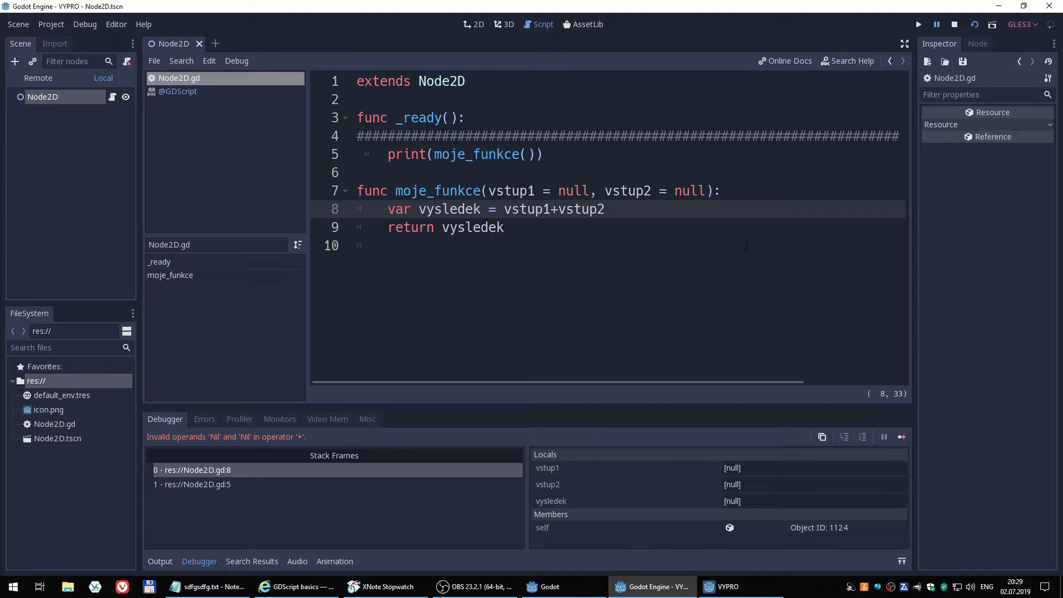
left_click(953, 25)
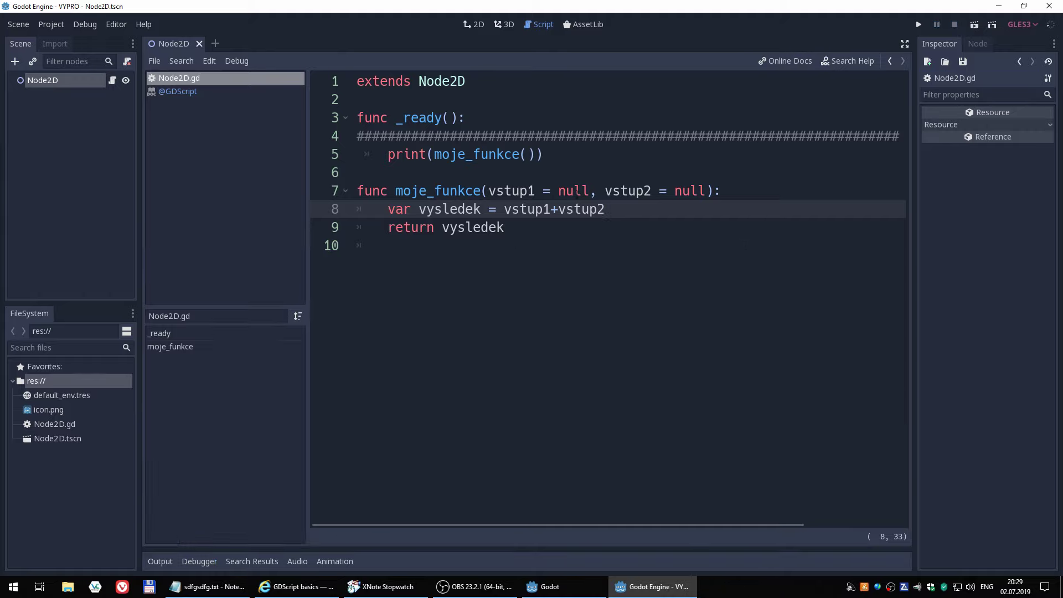
Strip the null defaults and stray space from moje_funkce's vstup1 and vstup2 parameters
left_click_drag(543, 191, 658, 190)
key("BackSpace")
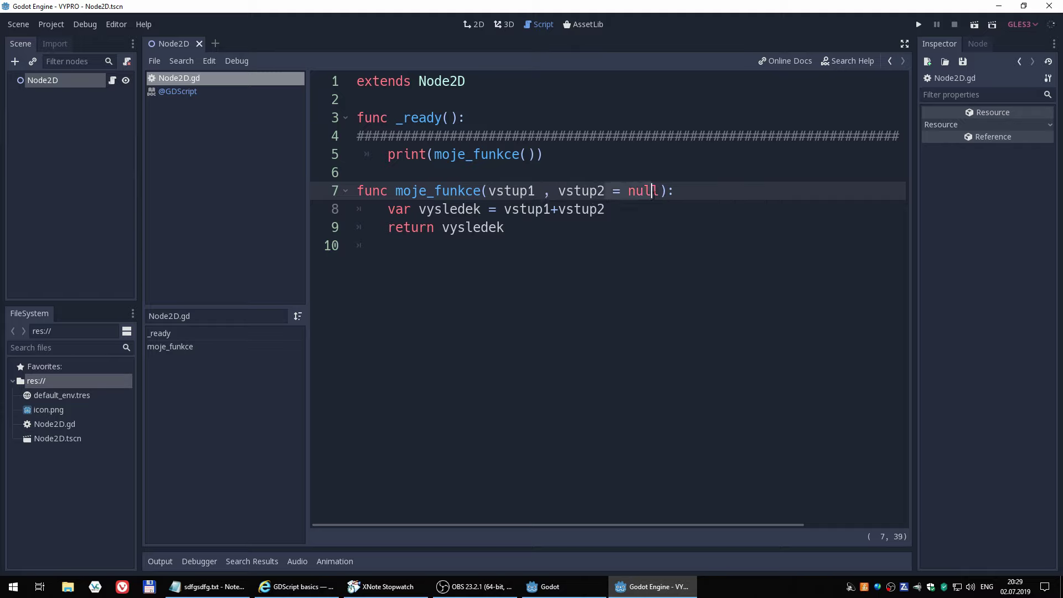
key("BackSpace")
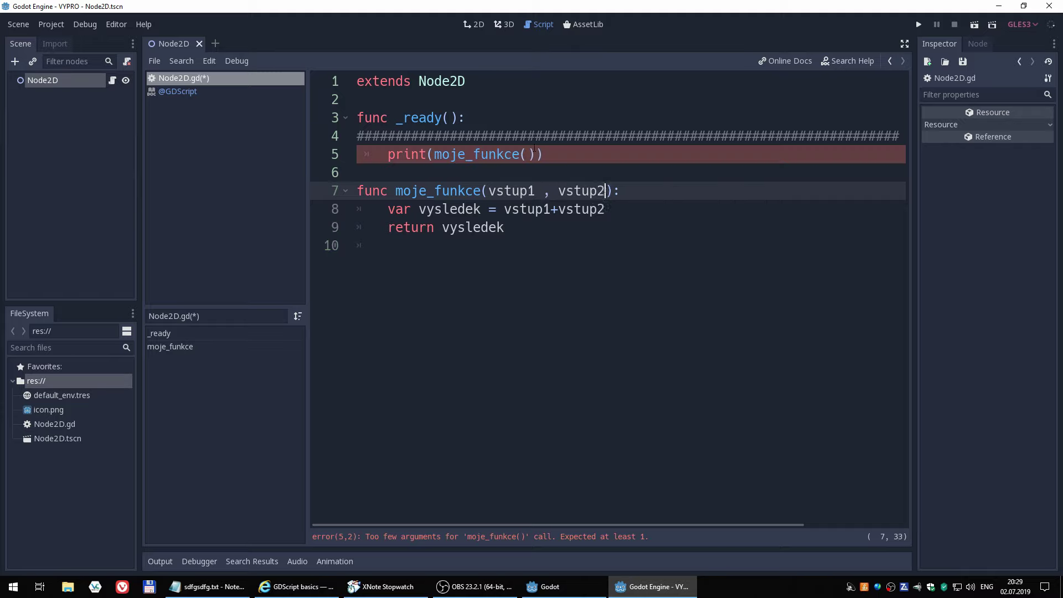
left_click(537, 190)
key("BackSpace")
left_click(296, 586)
left_click(652, 586)
Delete the var vysledek and return vysledek lines, edit the remaining body, and remove the extra empty lines after pass
left_click_drag(388, 227, 517, 239)
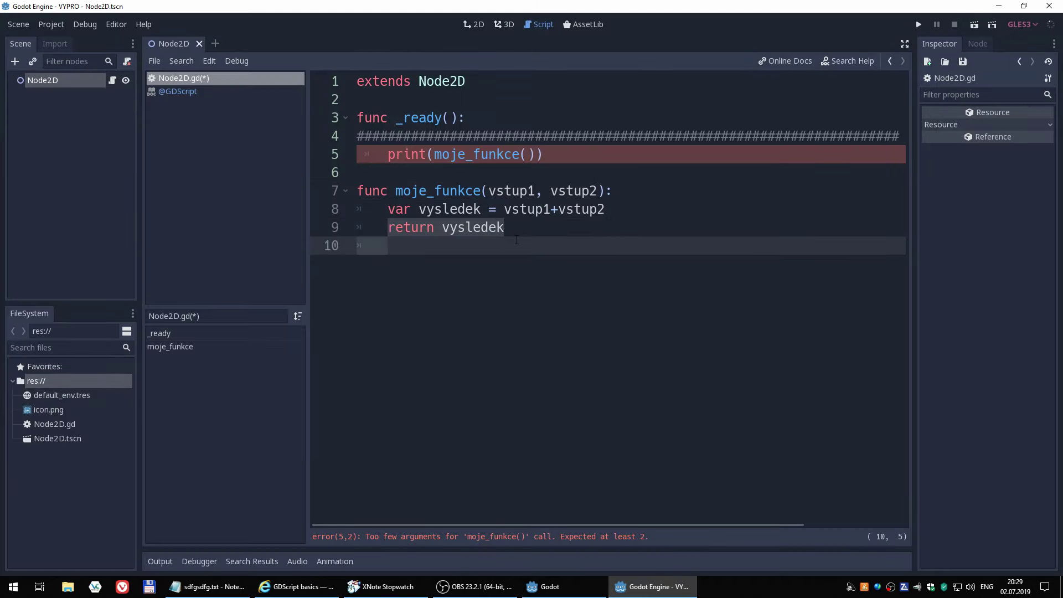
key("Up")
key("shift+End")
key("BackSpace")
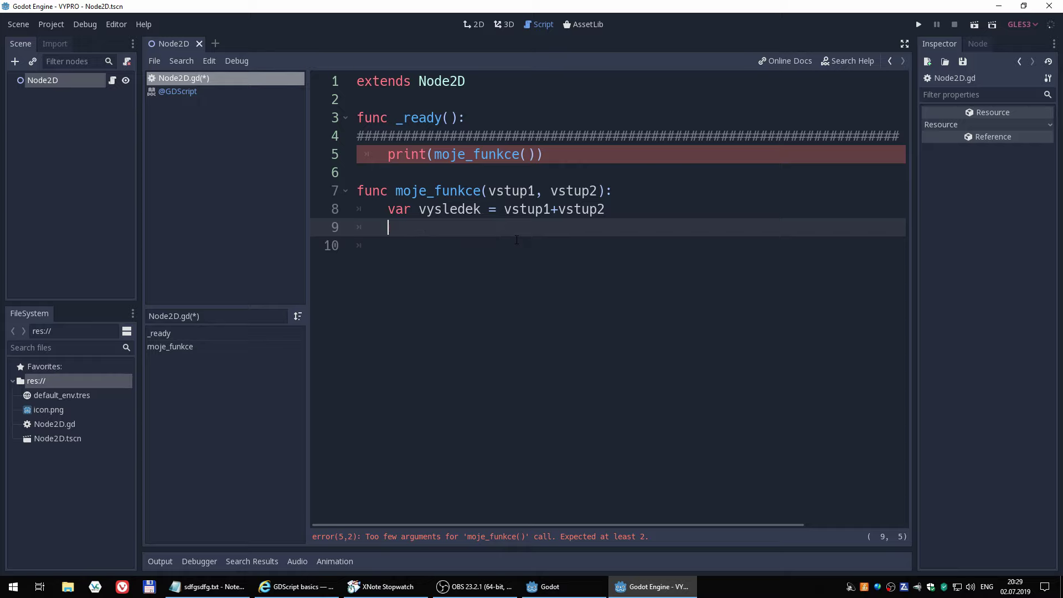
key("Up")
key("Delete")
key("Delete")
key("Delete")
key("Delete")
key("Delete")
key("Delete")
key("Delete")
key("Delete")
key("Delete")
key("Delete")
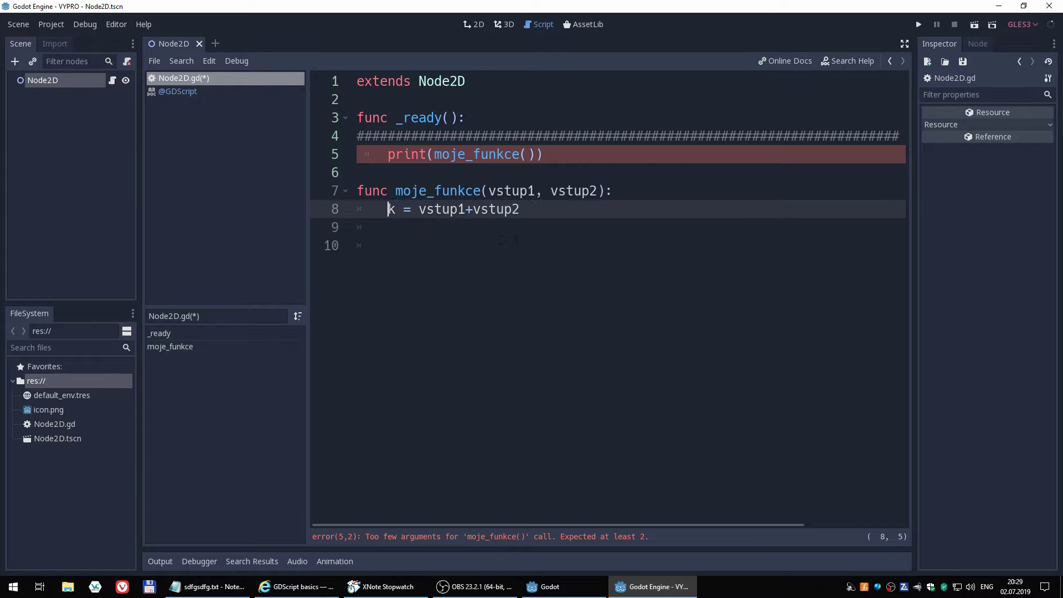
key("Delete")
key("Delete")
key("Delete")
type("retu")
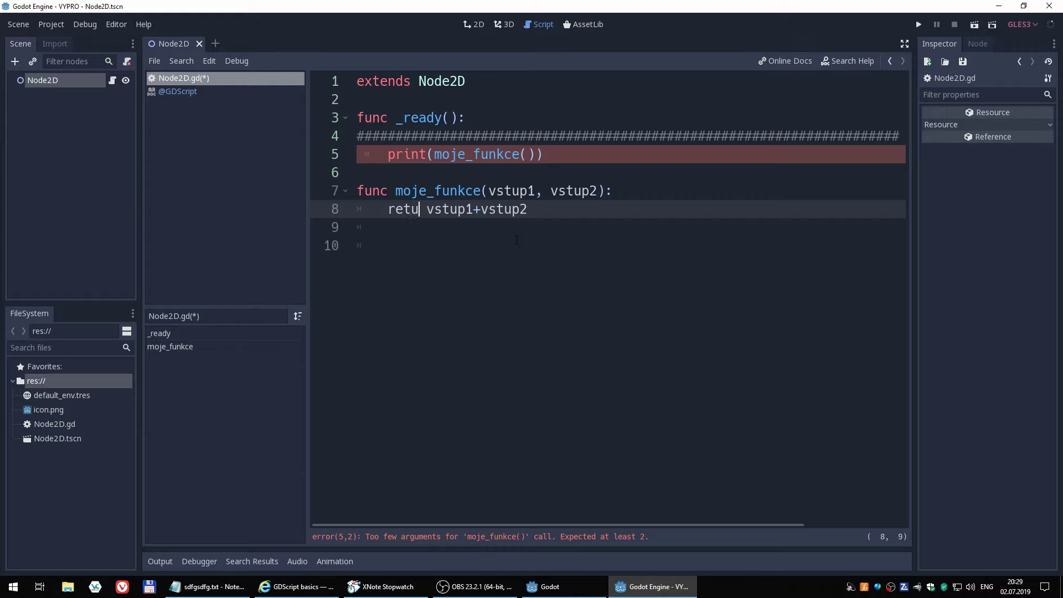
type("rn")
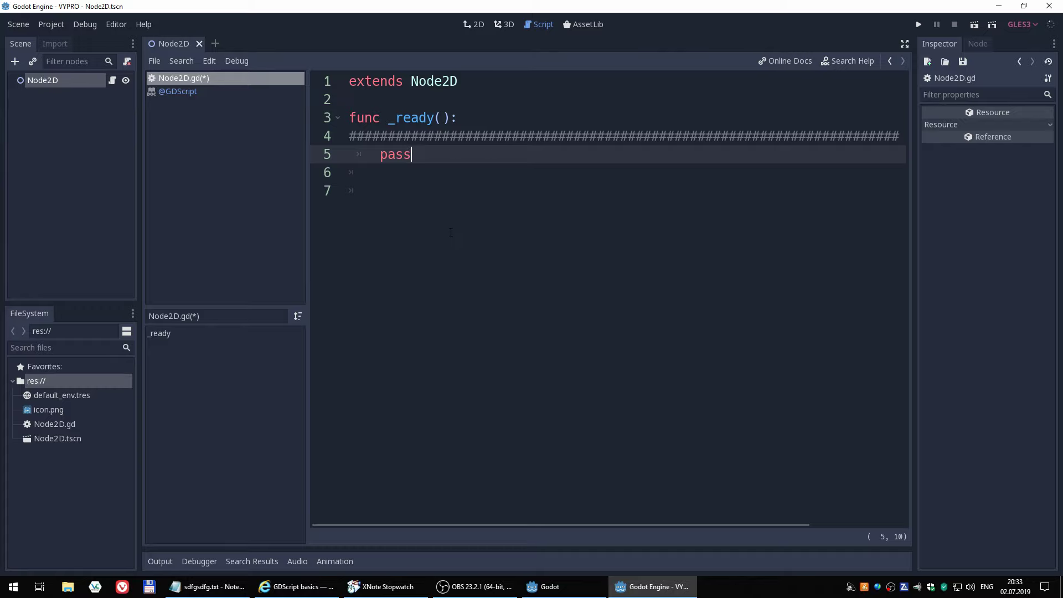
left_click_drag(446, 191, 303, 172)
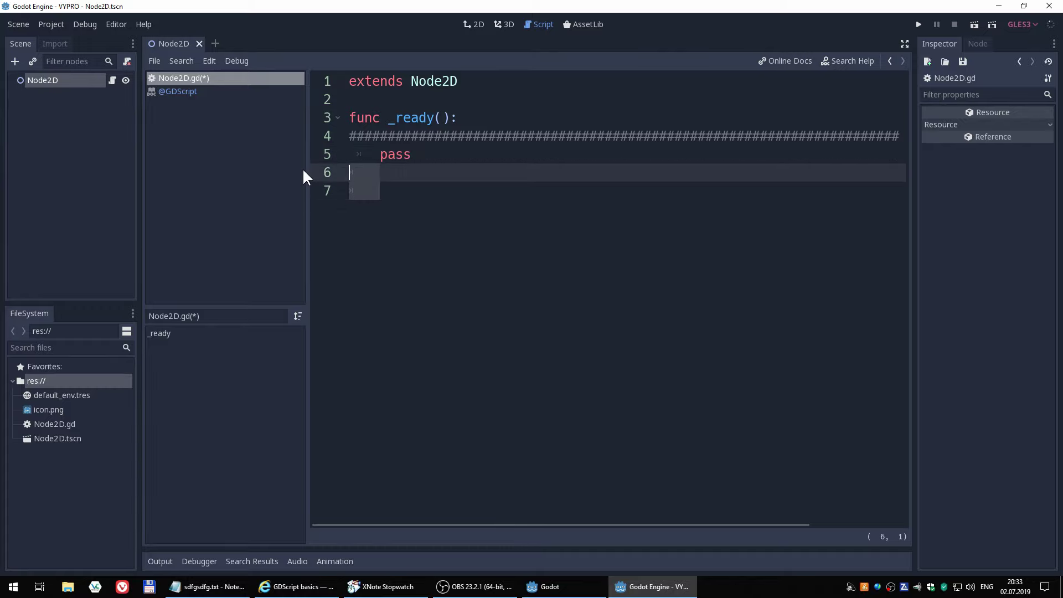
key("BackSpace")
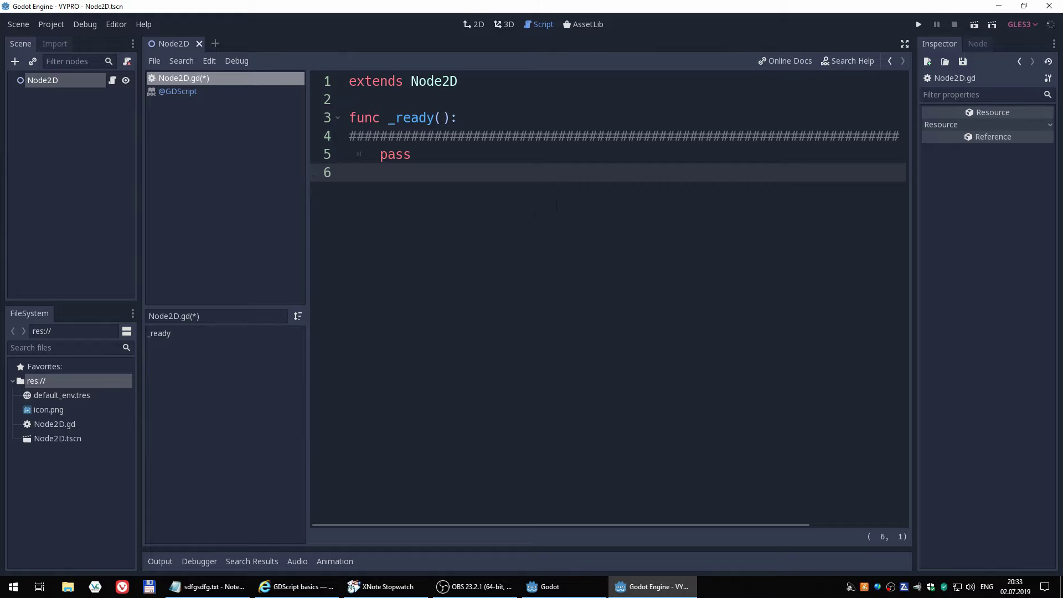